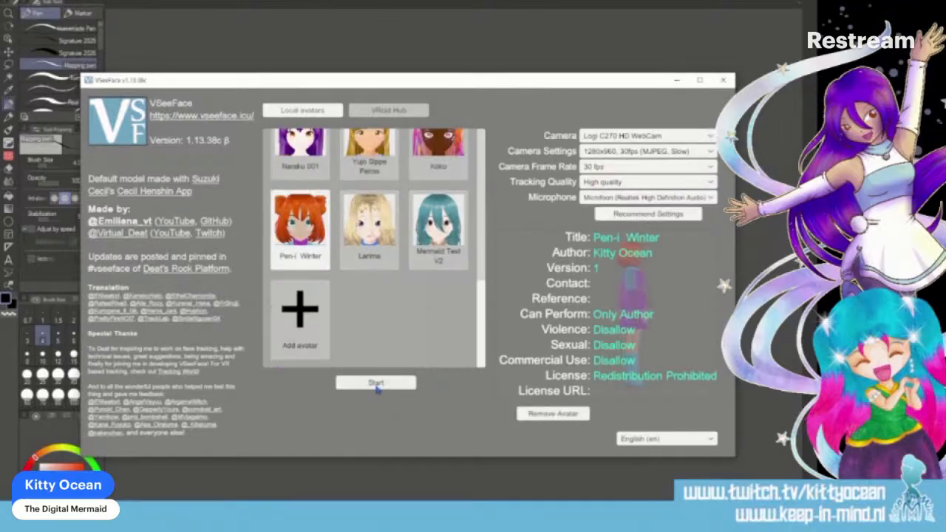
- Start face tracking with the Pen-i Winter avatar, with its position reset and the interface controls hidden
click(376, 384)
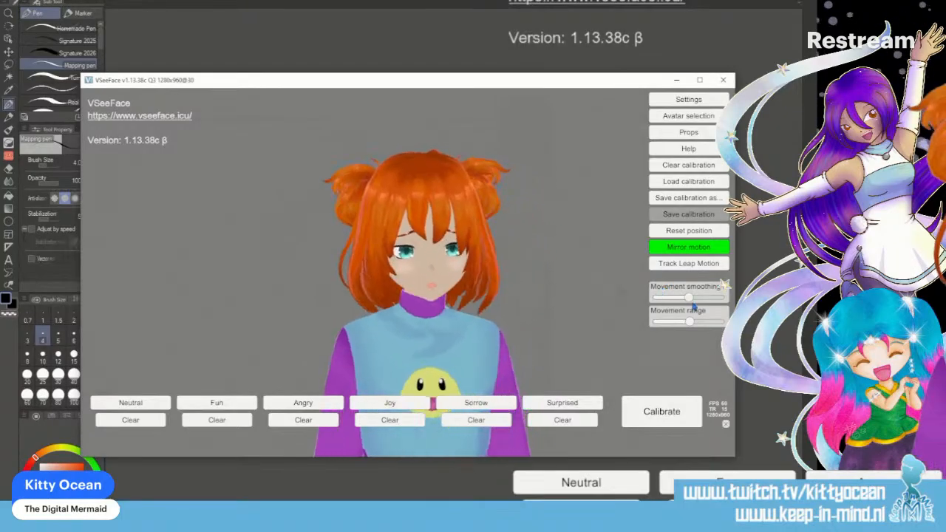
click(706, 232)
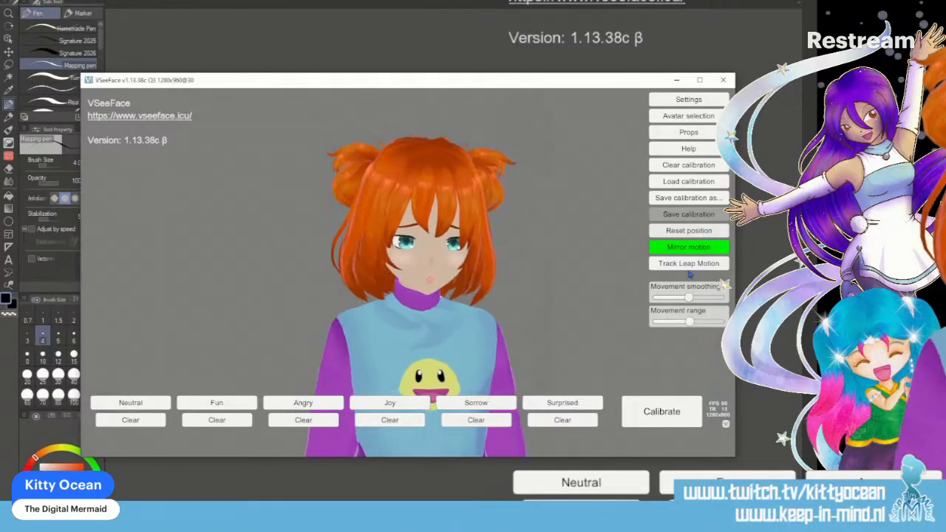
click(725, 424)
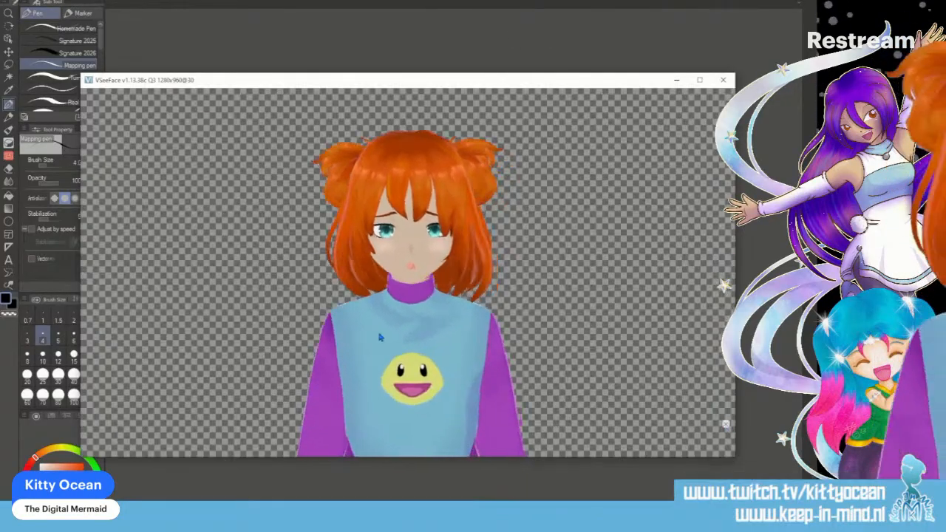
- Narrow the avatar window and move it out of the drawing area
drag(82, 255, 329, 261)
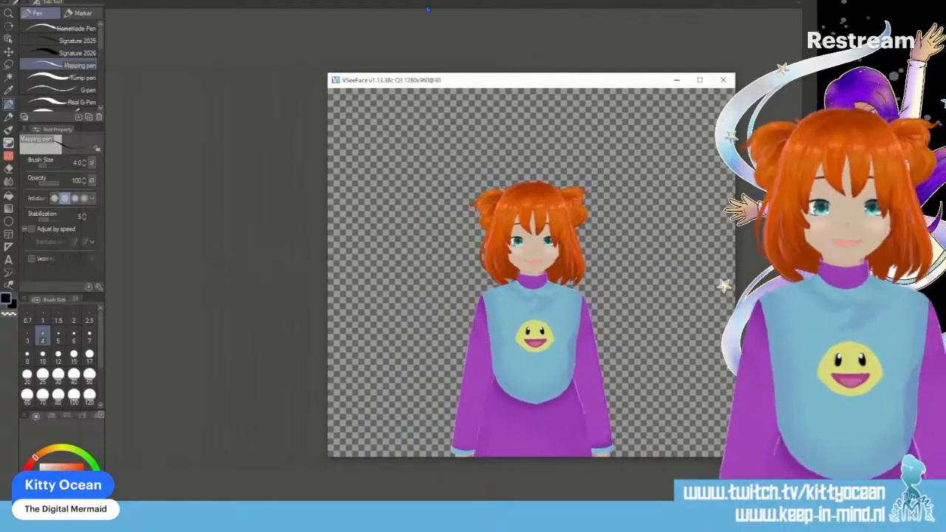
drag(488, 85, 945, 96)
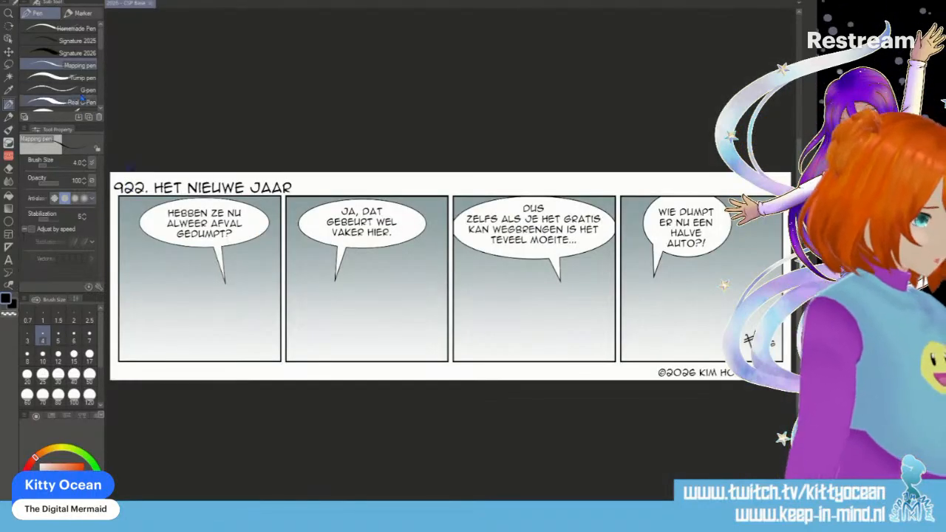
- Switch to Clip Studio Paint and save the four-panel comic template as a new file
click(15, 1)
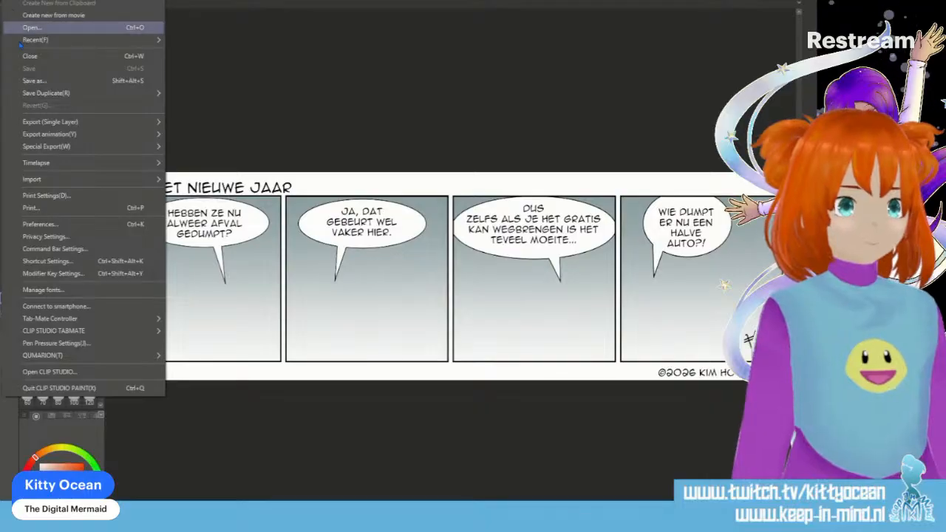
click(46, 82)
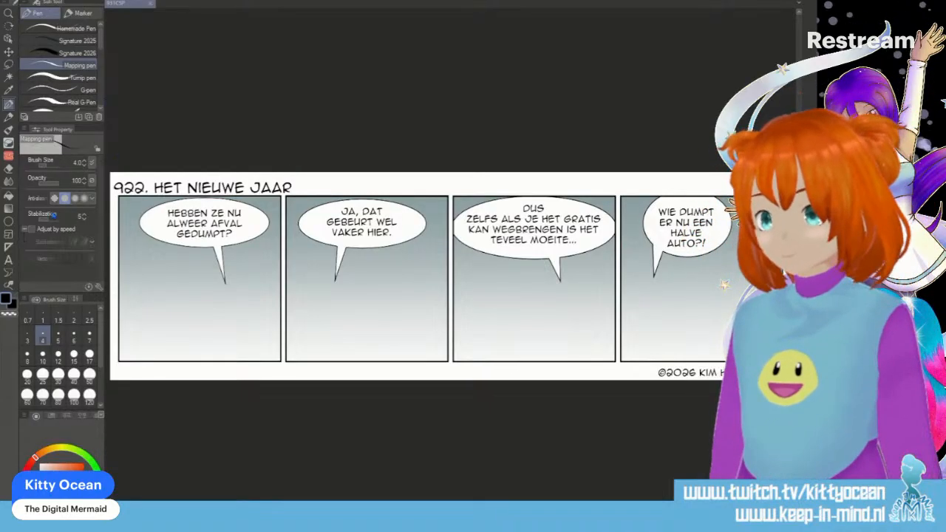
- Change the strip number in the title text from 922 to 931
click(8, 259)
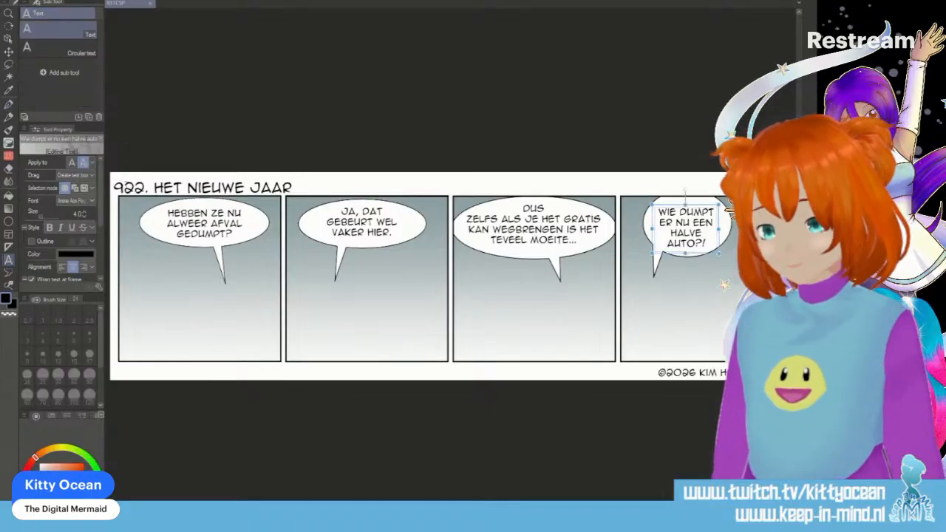
click(124, 186)
key(shift+Right)
key(shift+Right)
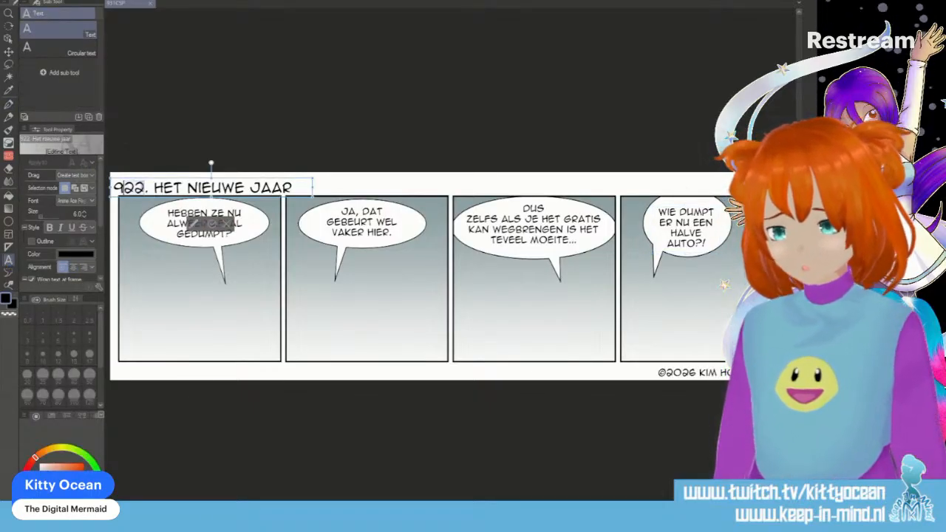
text(31)
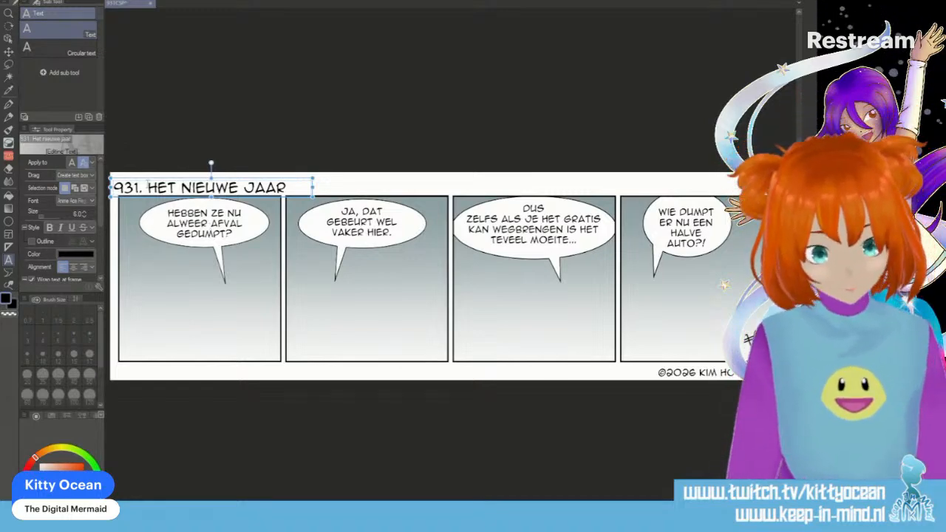
- Replace the title wording after the strip number with "WEEKENDJE WEG"
click(148, 184)
drag(147, 187, 279, 183)
text(WEEKENDHE W)
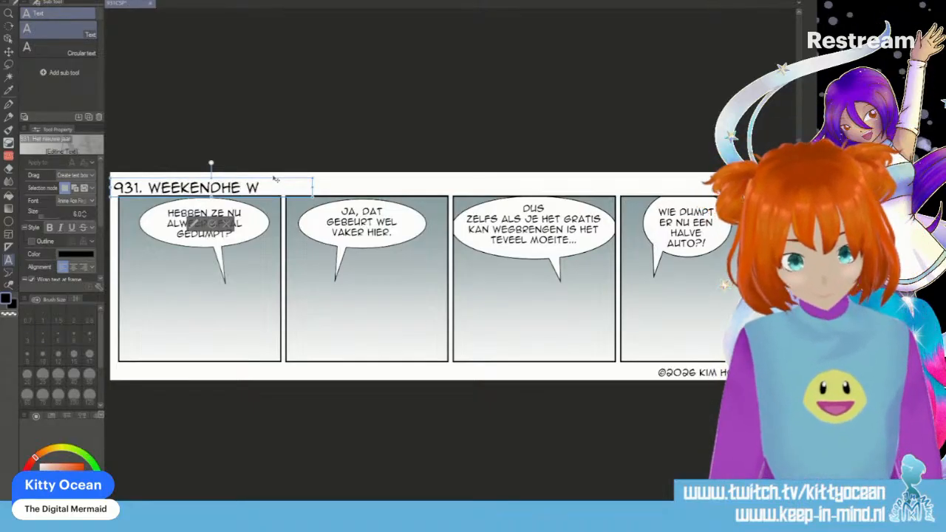
key(BackSpace)
key(BackSpace)
key(BackSpace)
key(BackSpace)
text(JE WEG)
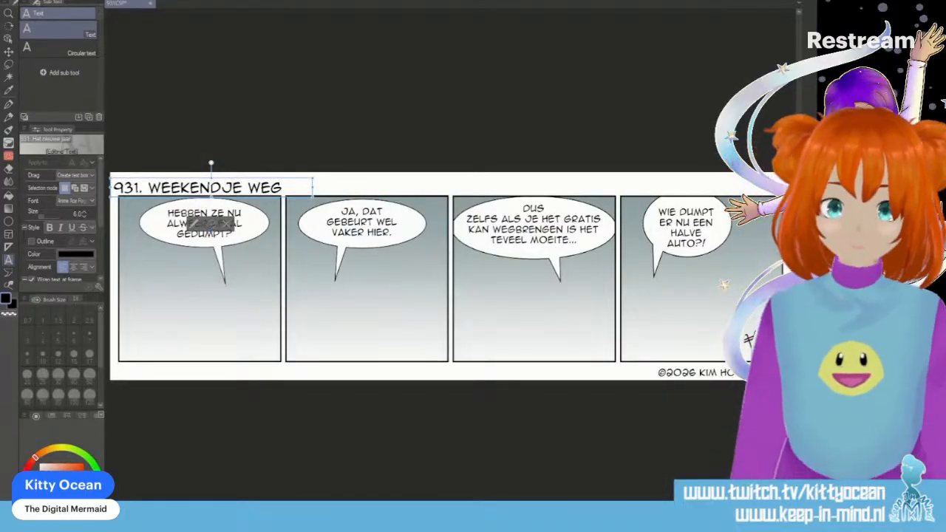
click(210, 224)
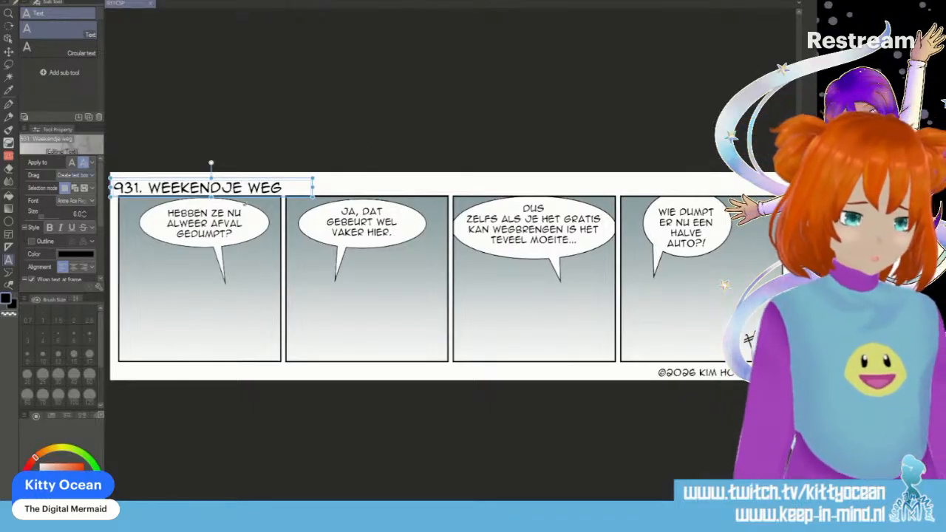
- Replace the text in the first panel's speech balloon with "WAUW,"
click(205, 224)
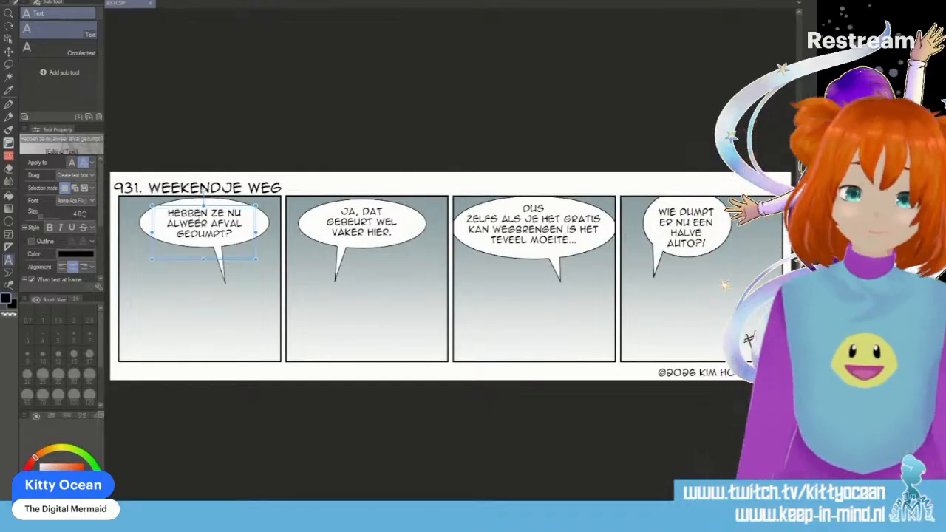
click(210, 214)
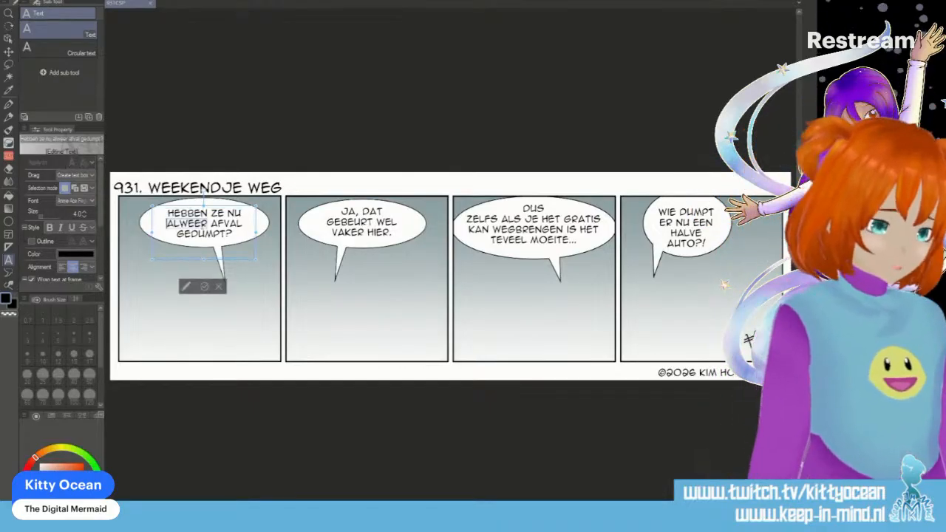
key(ctrl+a)
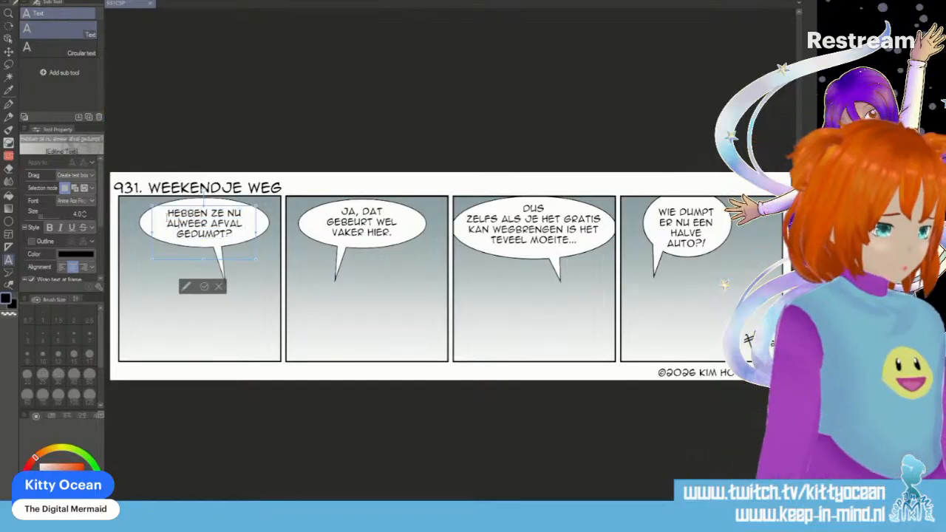
text(Wauw)
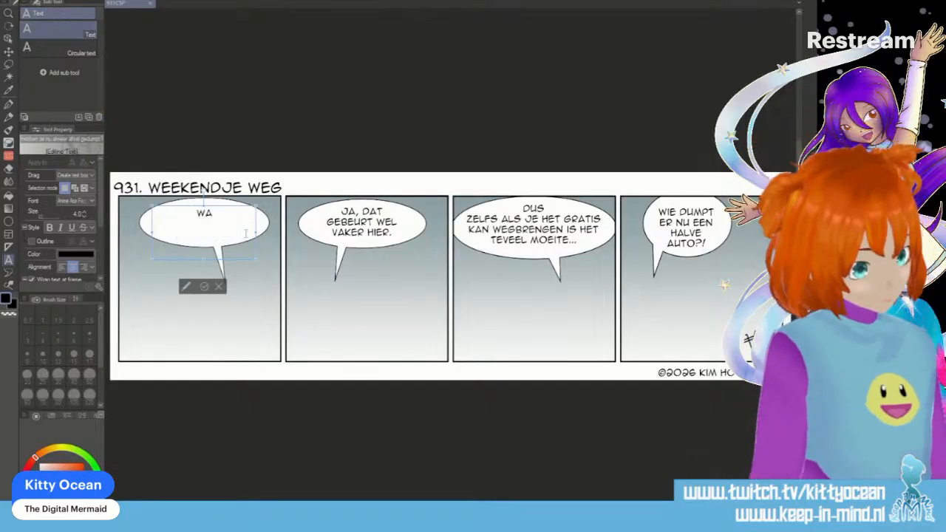
text(,)
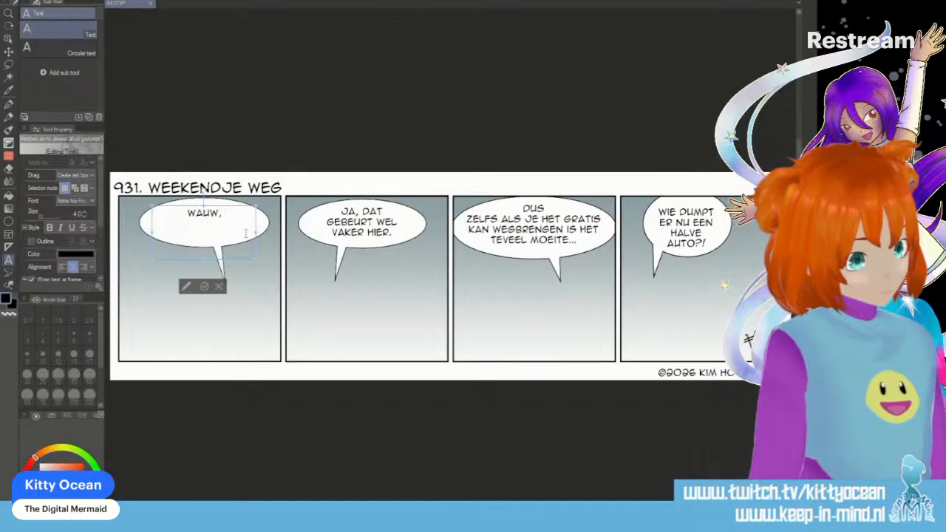
text( bij)
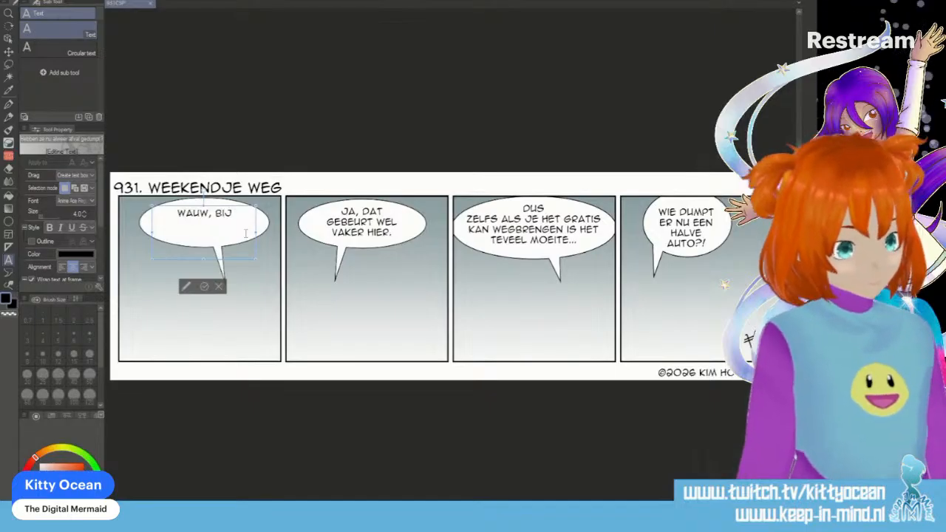
text( zeeplab he)
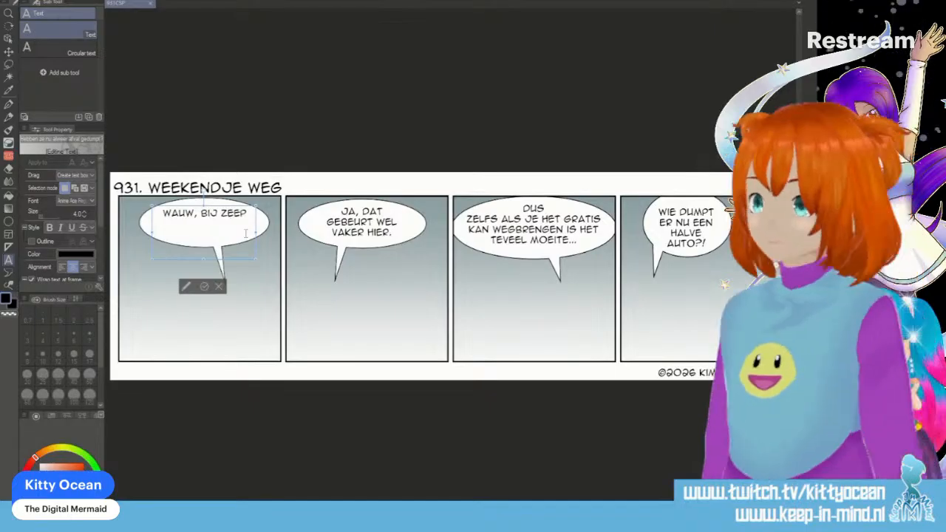
text(bben ze de)
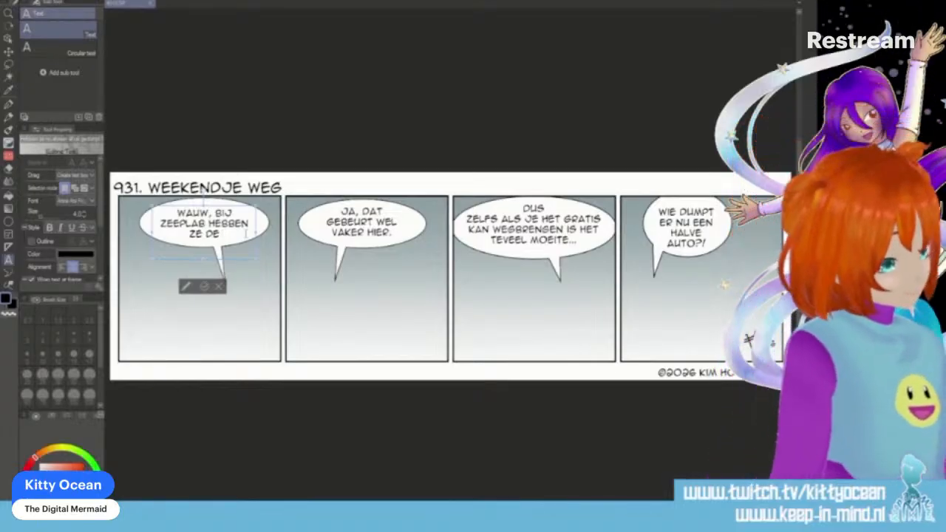
text(kom)
key(BackSpace)
key(BackSpace)
key(BackSpace)
key(BackSpace)
key(BackSpace)
key(BackSpace)
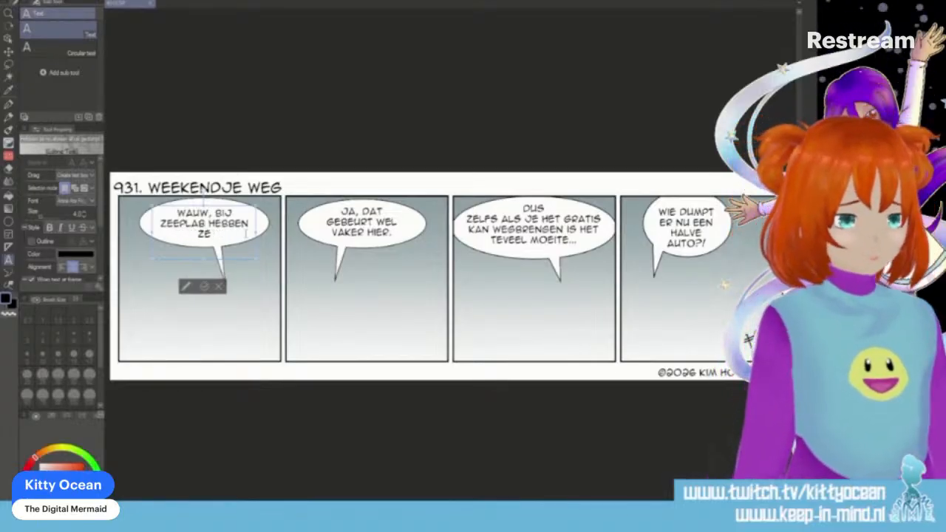
text(14 en)
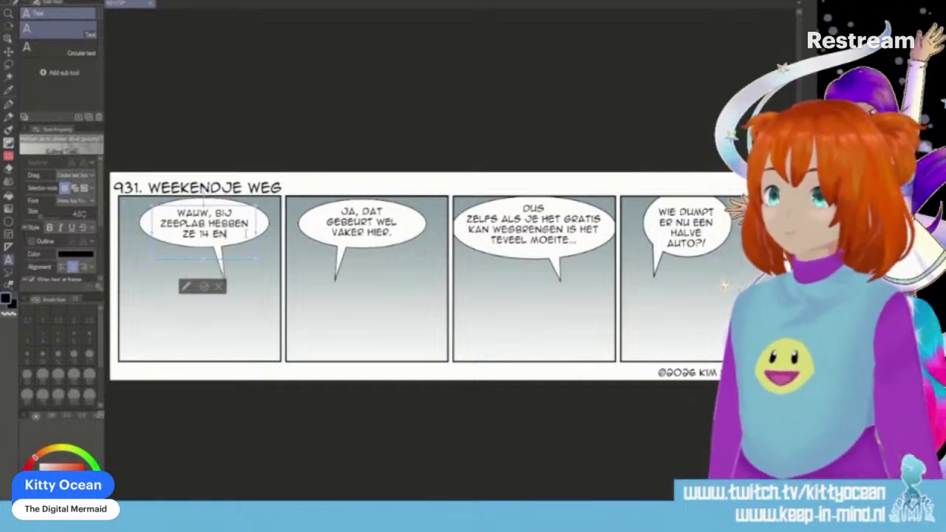
key(BackSpace)
key(BackSpace)
key(BackSpace)
key(BackSpace)
key(BackSpace)
key(BackSpace)
key(BackSpace)
key(BackSpace)
key(BackSpace)
key(BackSpace)
key(BackSpace)
key(BackSpace)
key(BackSpace)
key(BackSpace)
key(BackSpace)
key(BackSpace)
key(BackSpace)
key(BackSpace)
key(BackSpace)
key(BackSpace)
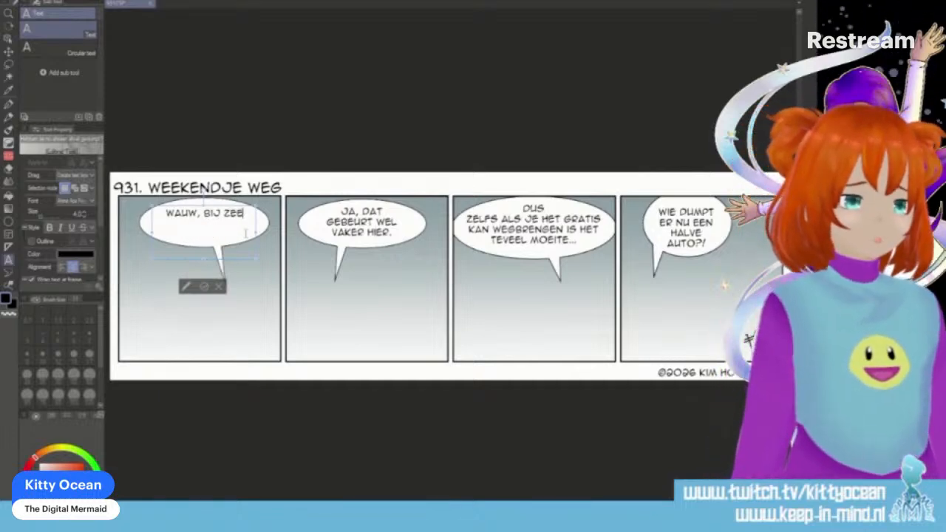
- Continue the first balloon's text after "WAUW," with "ZEEPLAB HOUDT EEN OPEN WEEKEND!" across three lines
text(wauw, zeep)
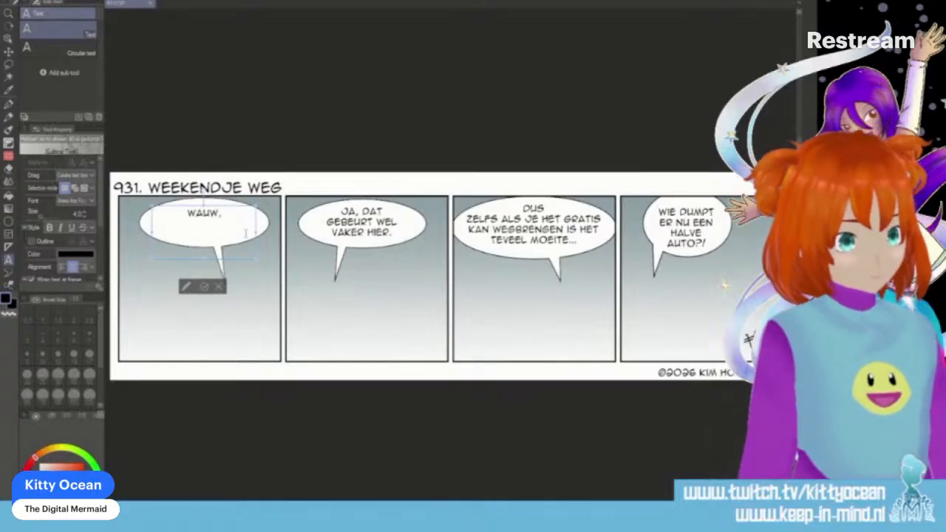
text(lab)
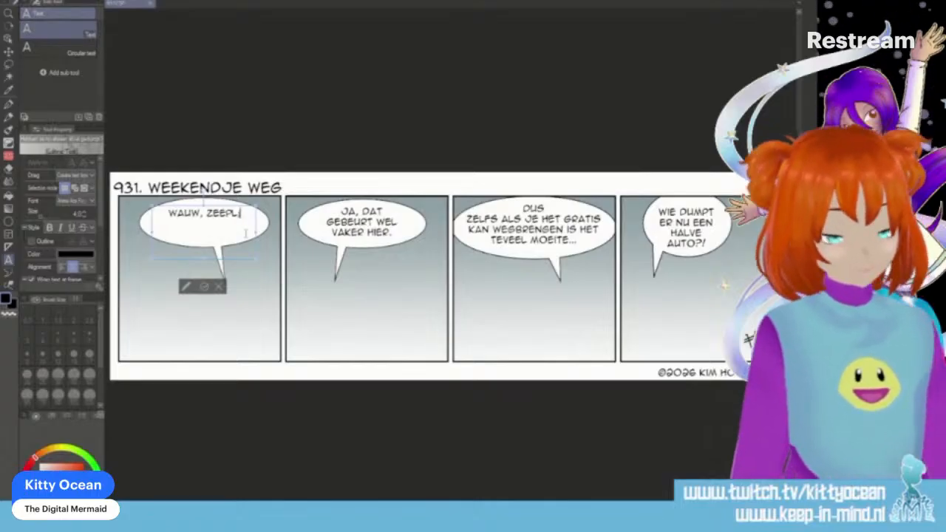
key(Return)
text(houdt een open)
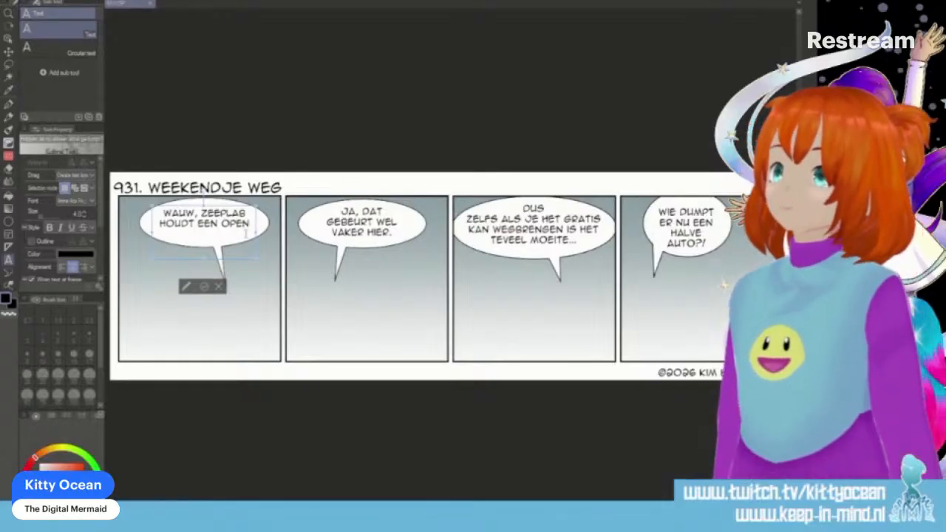
key(Return)
text(weekend)
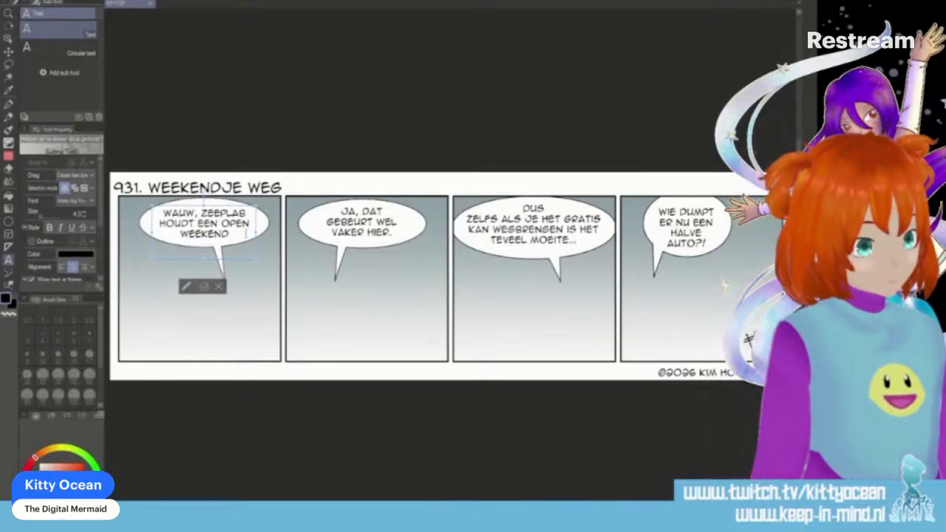
text(!)
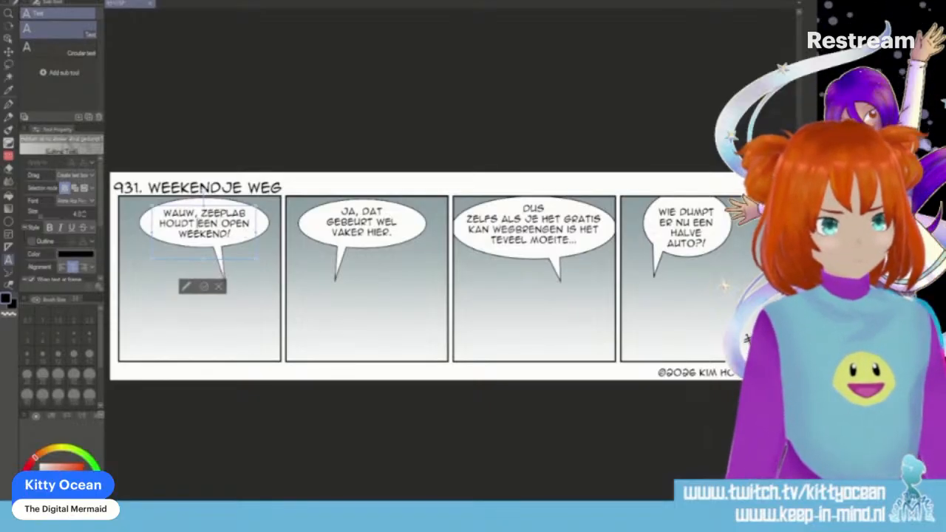
text(op 14 en 15 m)
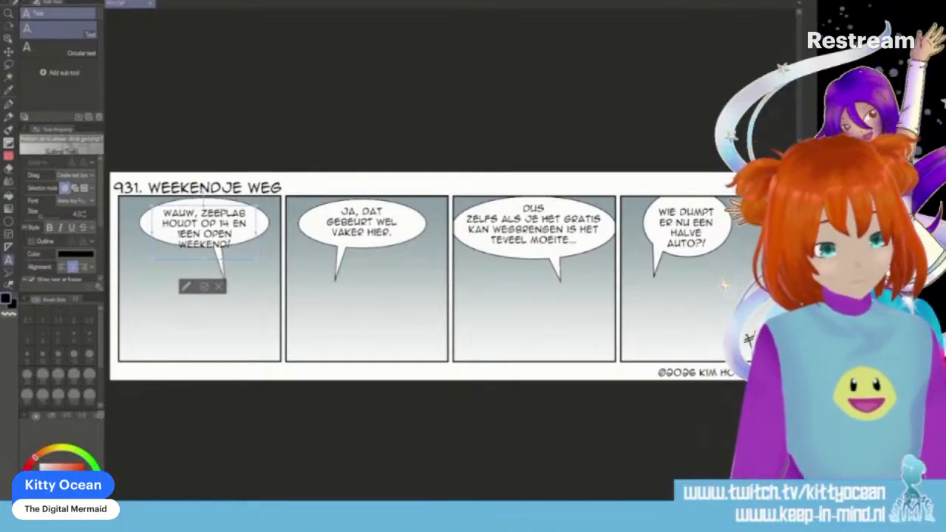
text(aart)
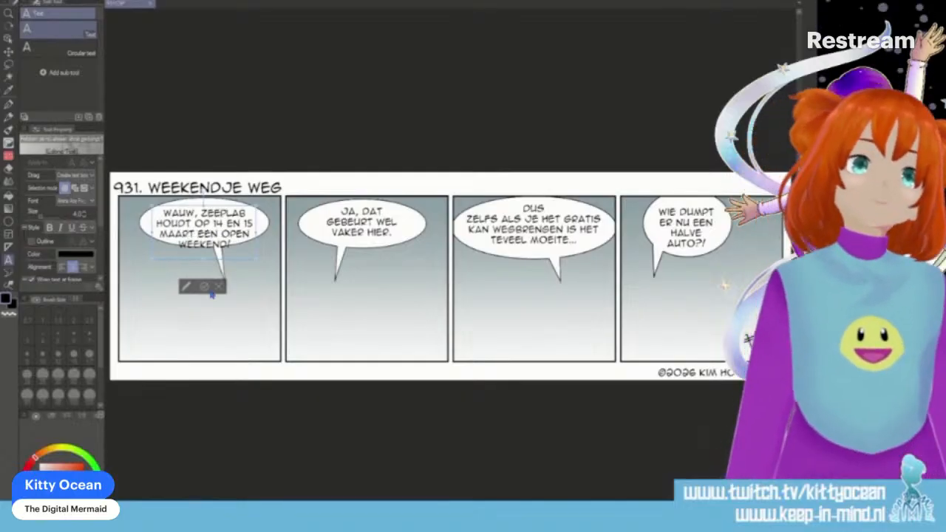
- Insert "OP 14 EN 15 MAART" after "HOUDT" in the first panel's balloon text
click(207, 287)
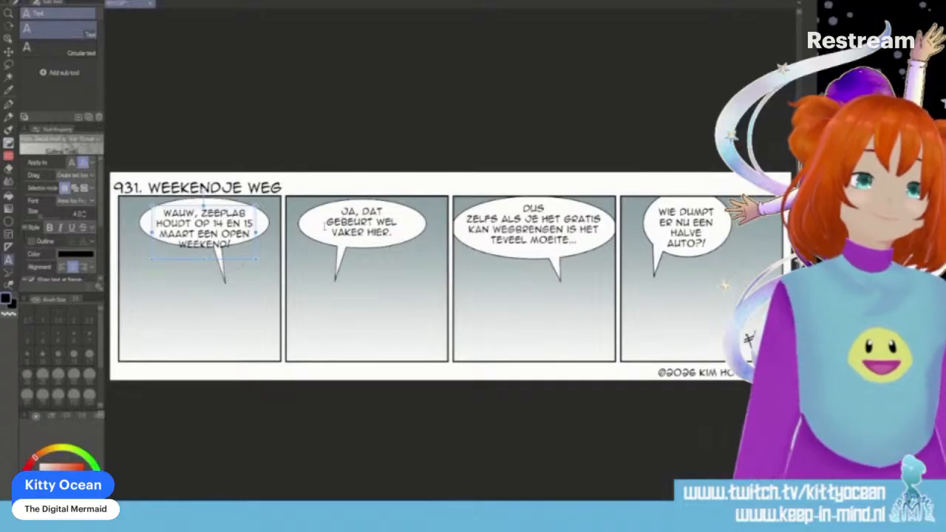
- Replace the text in the second panel's speech balloon with "EXPERIMENTELE ELEKTRONICA," across two lines
click(346, 214)
mouse_move(362, 223)
mouse_down()
mouse_move(411, 236)
mouse_move(375, 228)
mouse_up()
key(ctrl+z)
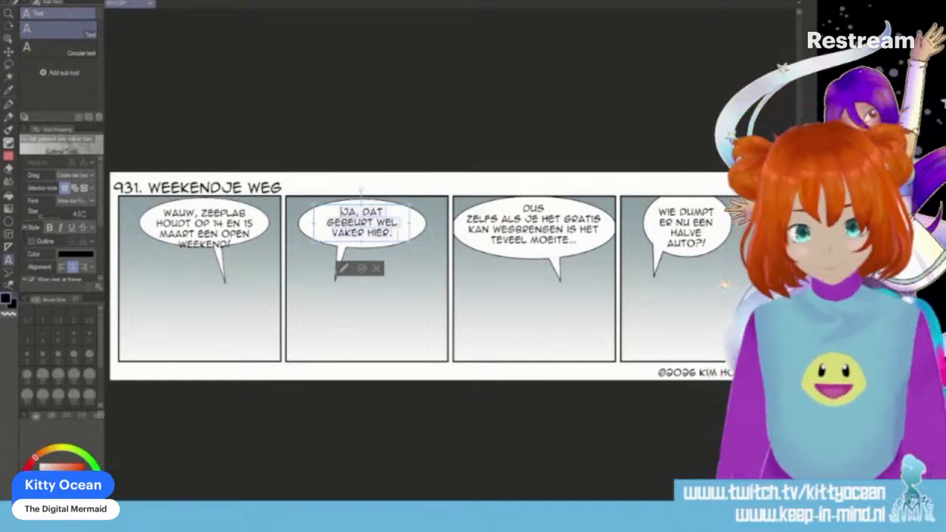
text(EXPERIMENTELE)
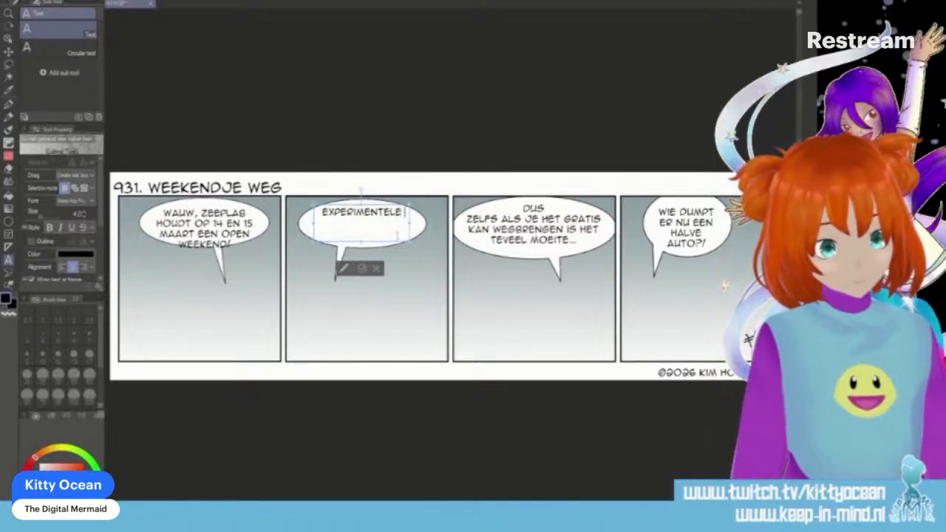
key(Return)
text(ELEKTR)
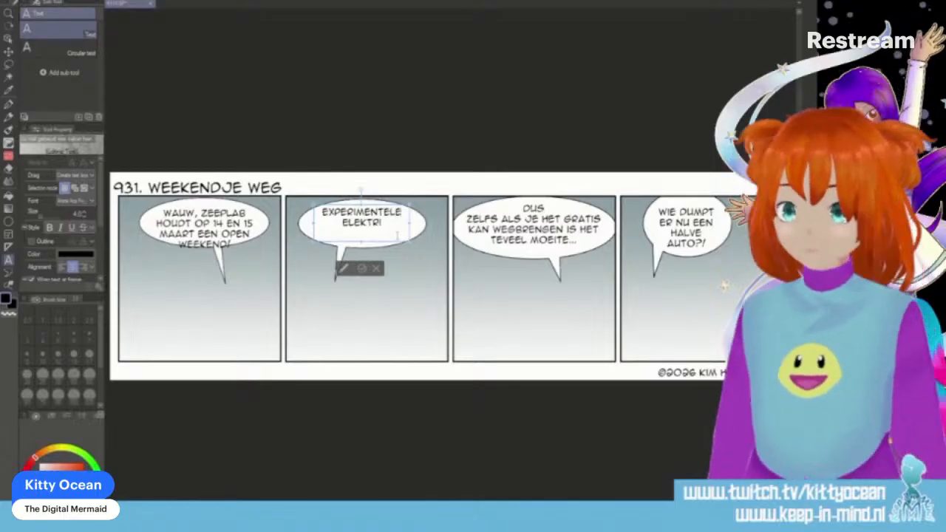
text(ONICA,)
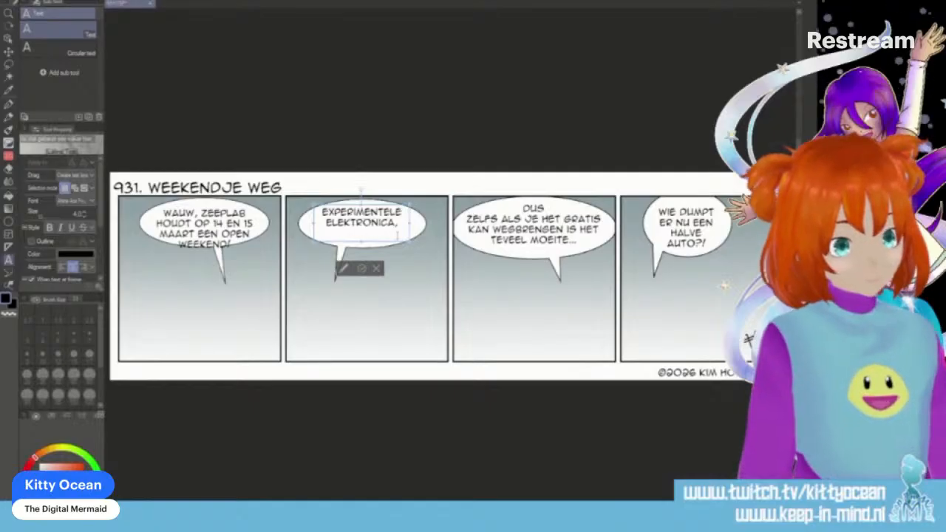
- Add "MODULAIRE" and "SYNTHESIZERS..." on two new lines of the second panel's balloon text and commit it
key(Return)
text(MO)
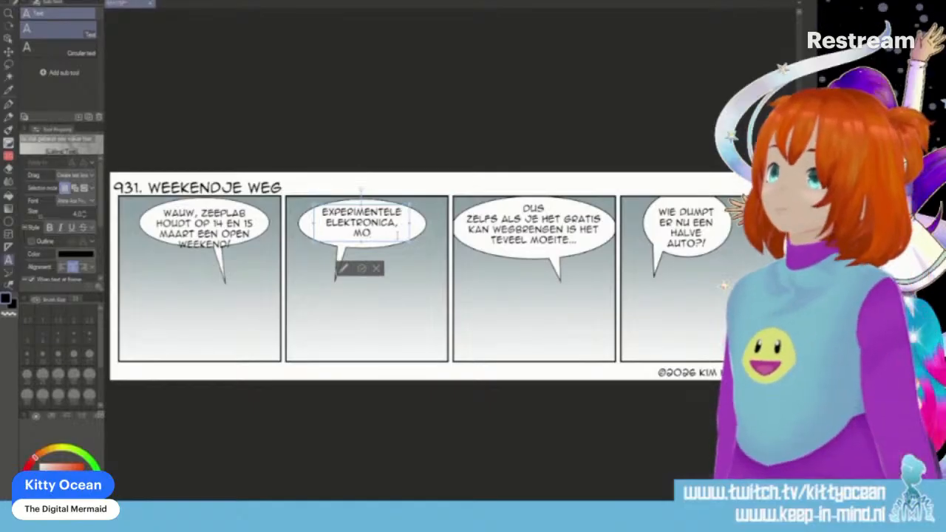
text(DULAIRE S)
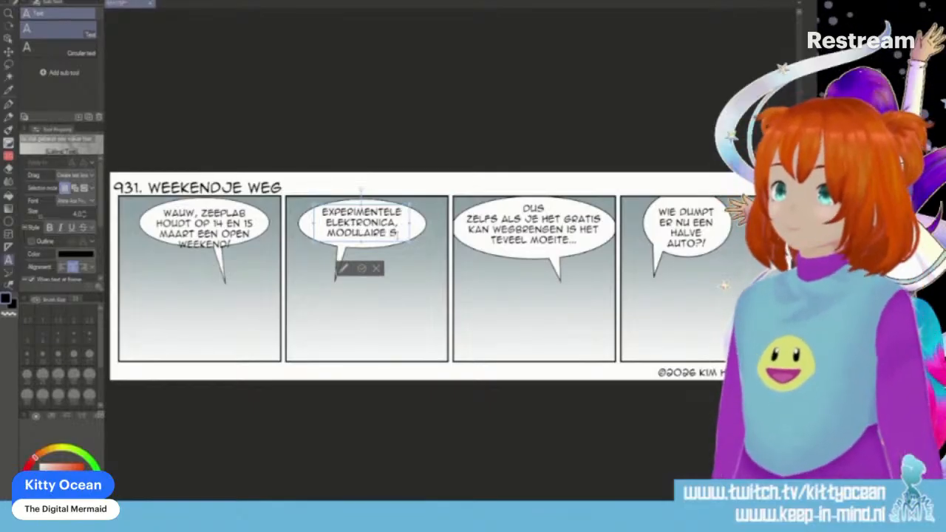
key(BackSpace)
key(BackSpace)
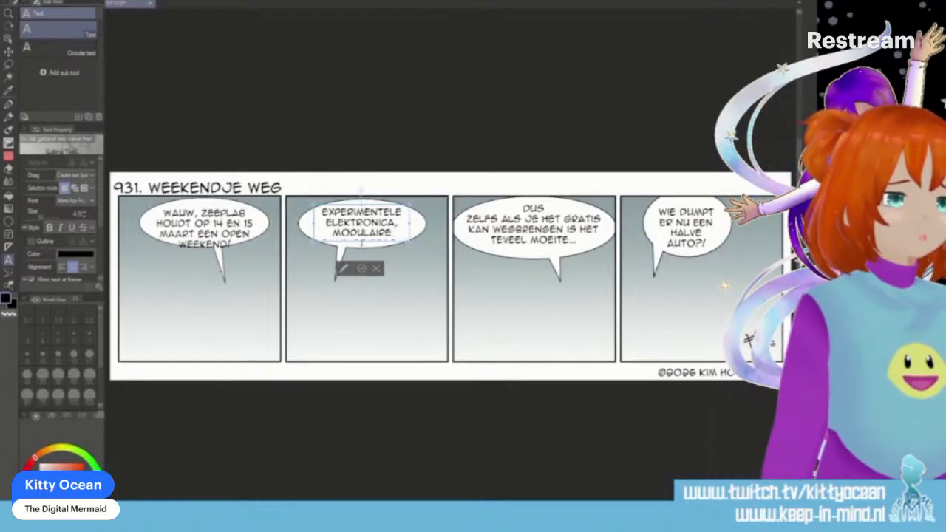
key(Return)
text(SYNTHESIZERS...)
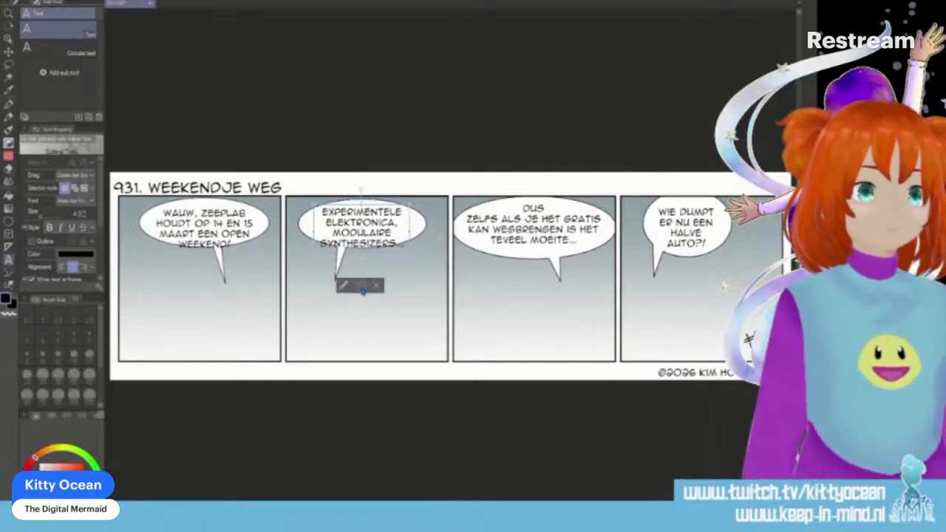
click(362, 288)
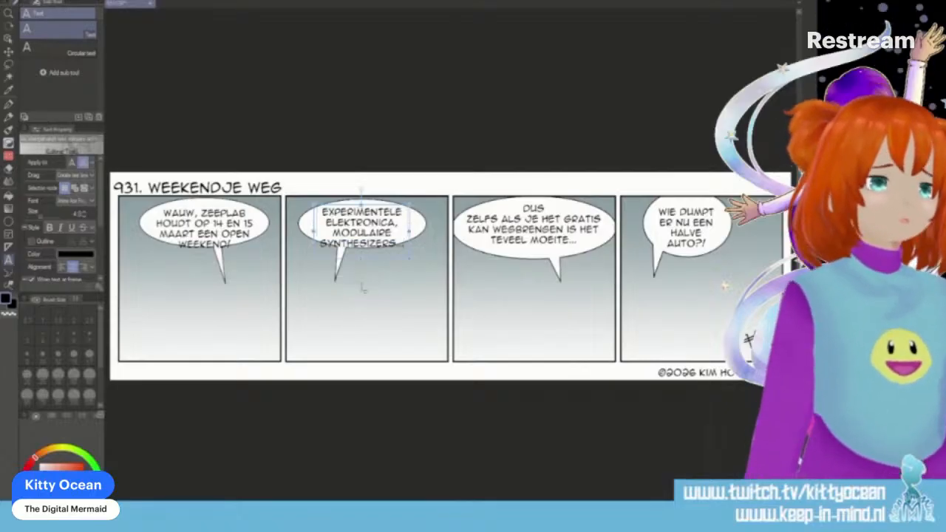
- Replace the text in the third panel's speech balloon with "EN IS DAT WAT TE DRUK VOOR JE..."
click(521, 208)
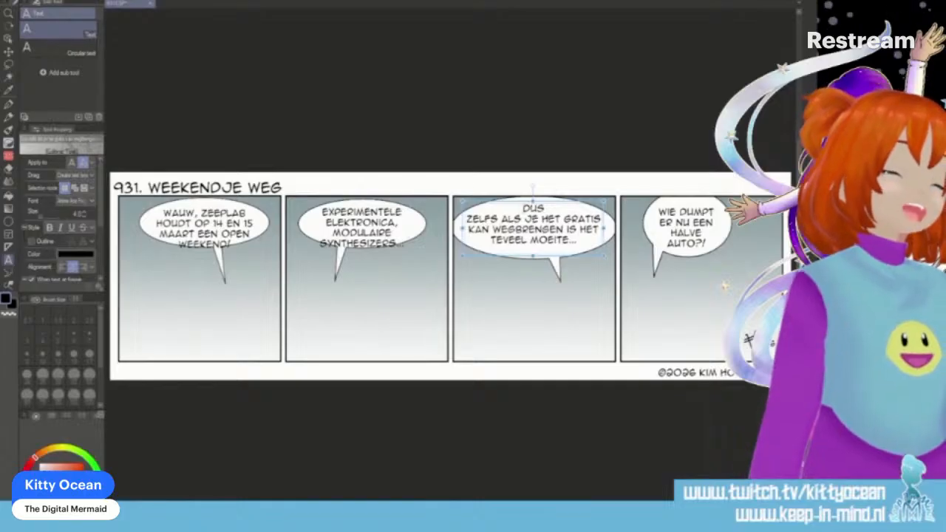
click(522, 208)
drag(522, 209, 579, 240)
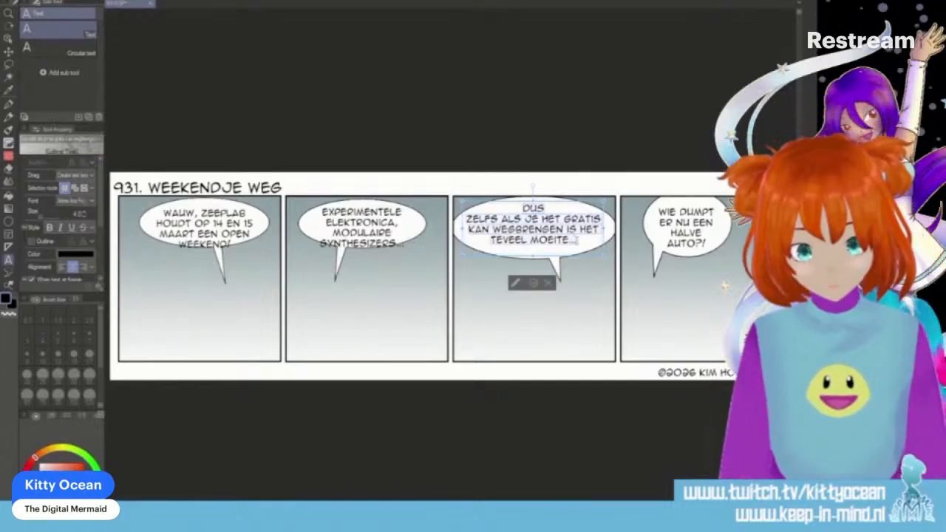
key(BackSpace)
text(EN IS O)
text(AT WA)
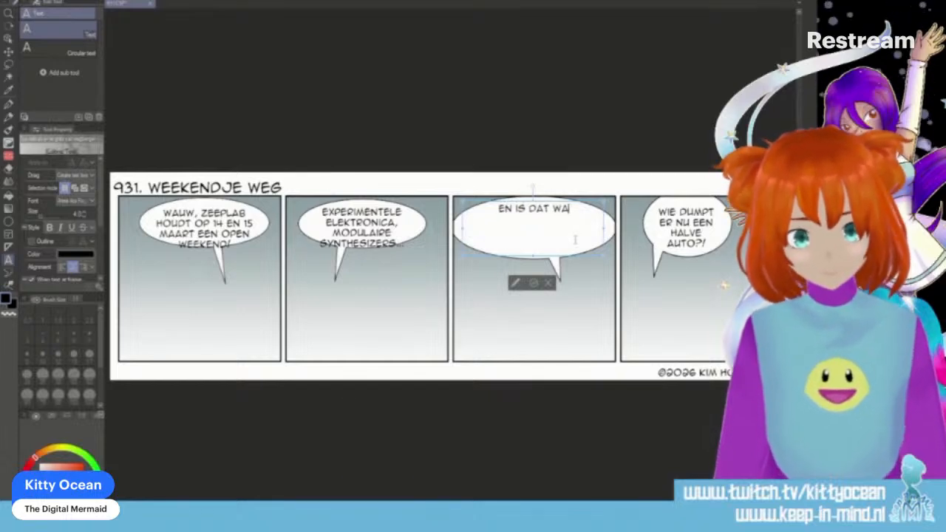
text(T TE DRUK VOOR JE...)
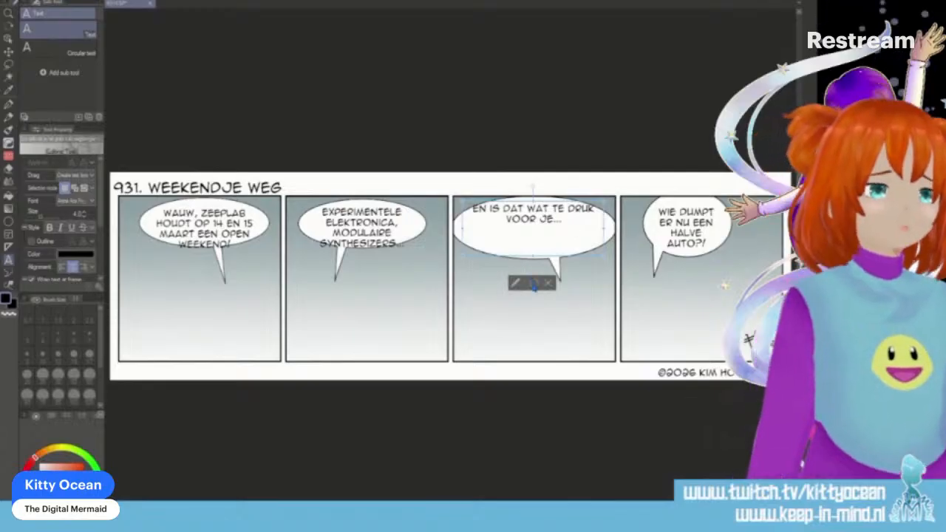
click(534, 284)
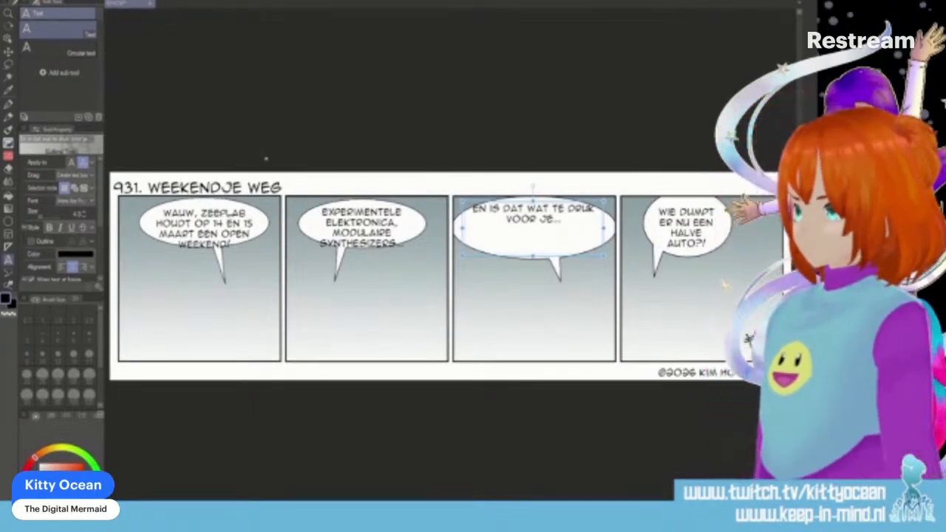
- Replace the text in the fourth panel's speech balloon with "WANDEL DAN MEE"
click(665, 221)
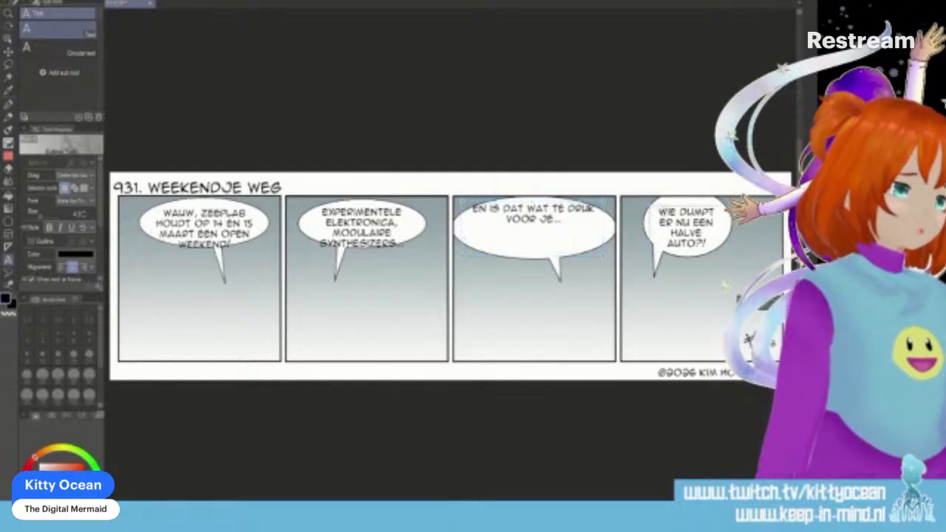
click(532, 220)
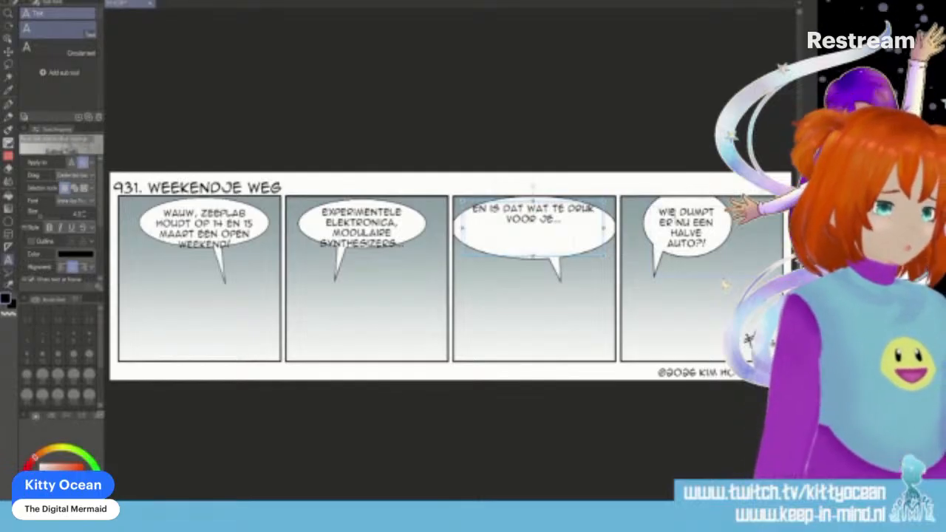
click(675, 220)
key(ctrl+a)
text(WA)
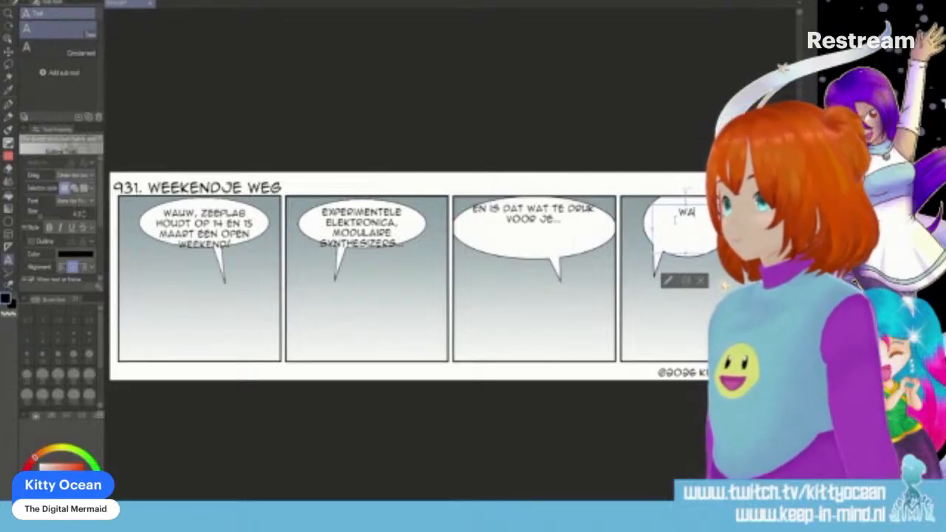
text(NDEL D)
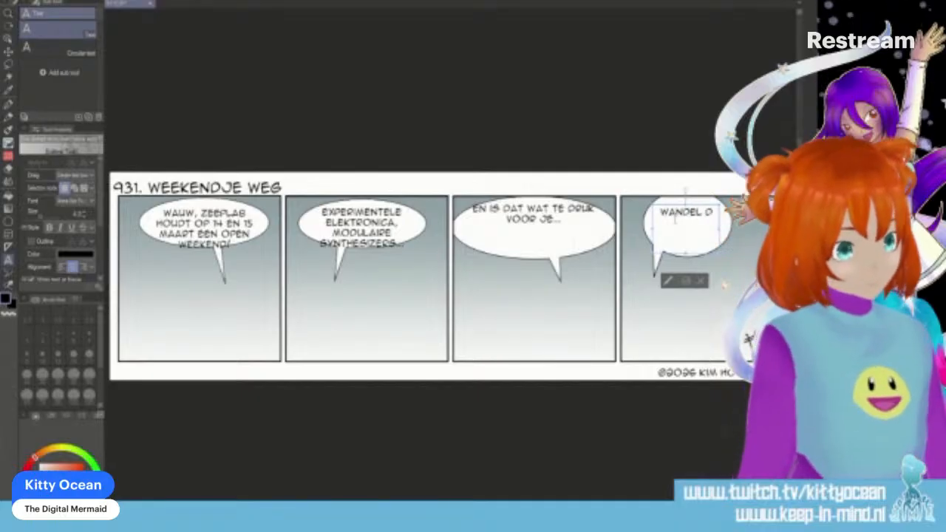
key(Return)
text(DAN MEE)
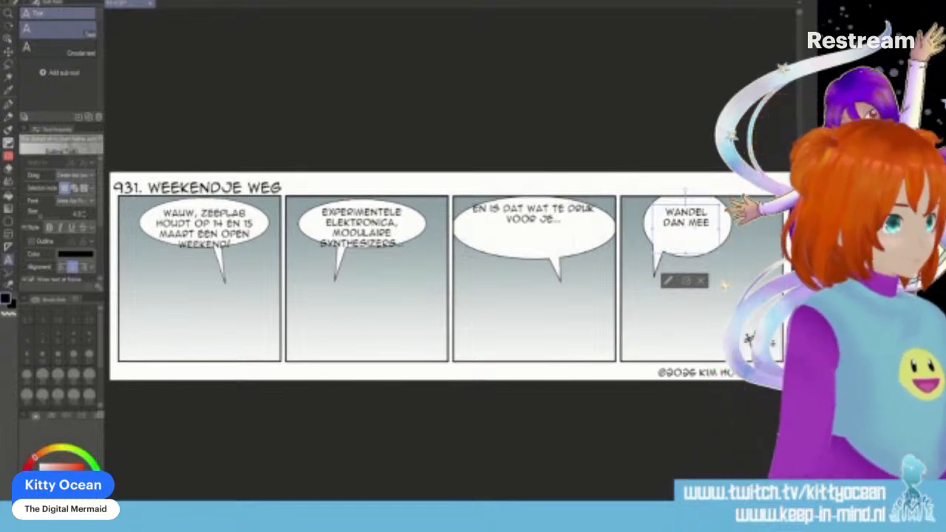
- Insert "15 MAART" between "DAN" and "MEE" in the fourth panel's balloon text
text(S MA)
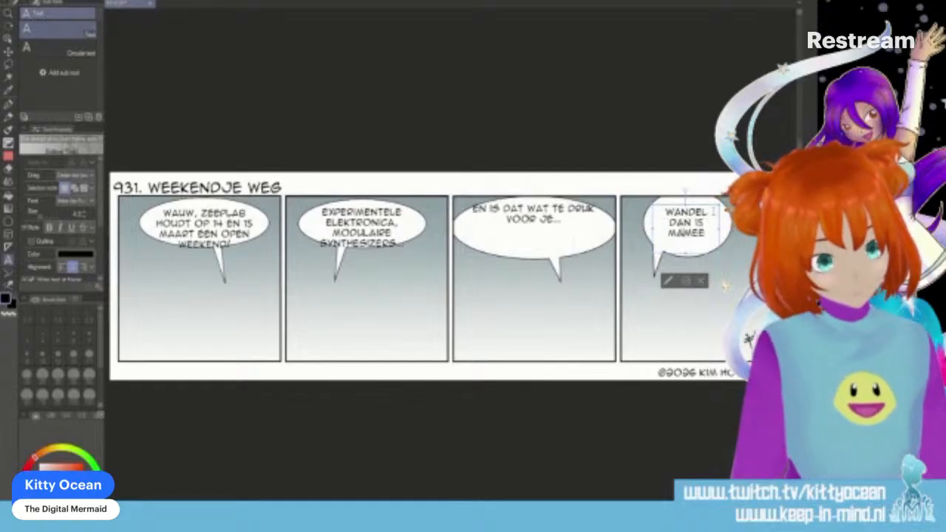
text(ATRY)
key(BackSpace)
key(BackSpace)
key(BackSpace)
text(RT)
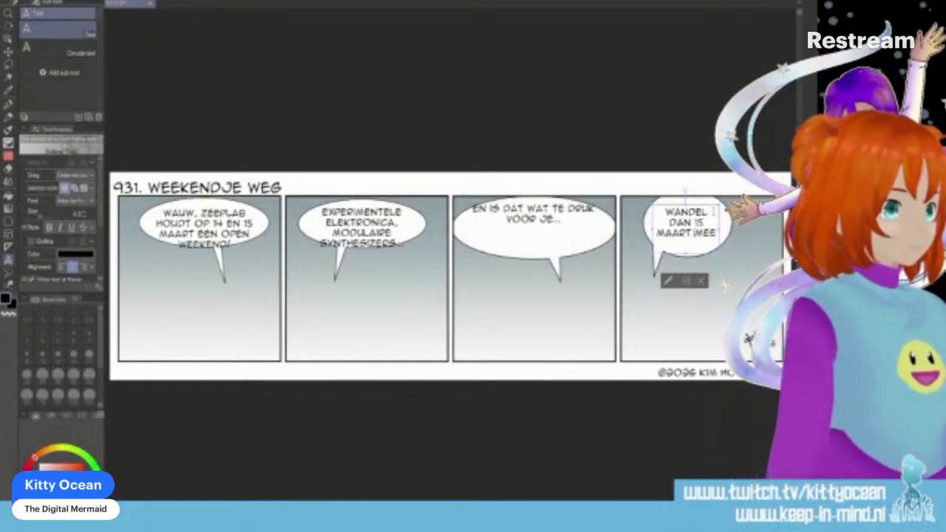
- Widen the fourth panel's text box and add "DOOR DE VERBORGEN" after "MEE"
drag(719, 254, 748, 248)
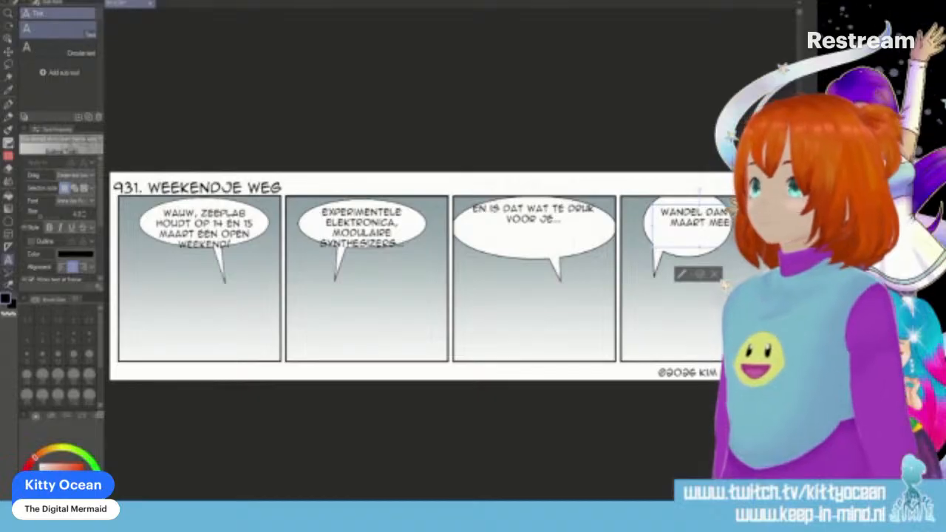
text(DOOR DE VER)
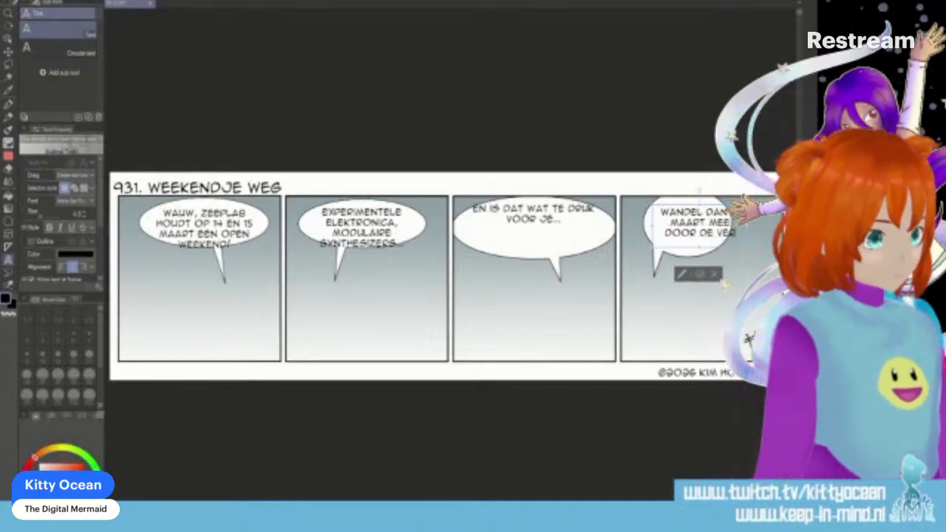
text(BORGEN AF)
key(BackSpace)
key(BackSpace)
key(BackSpace)
key(BackSpace)
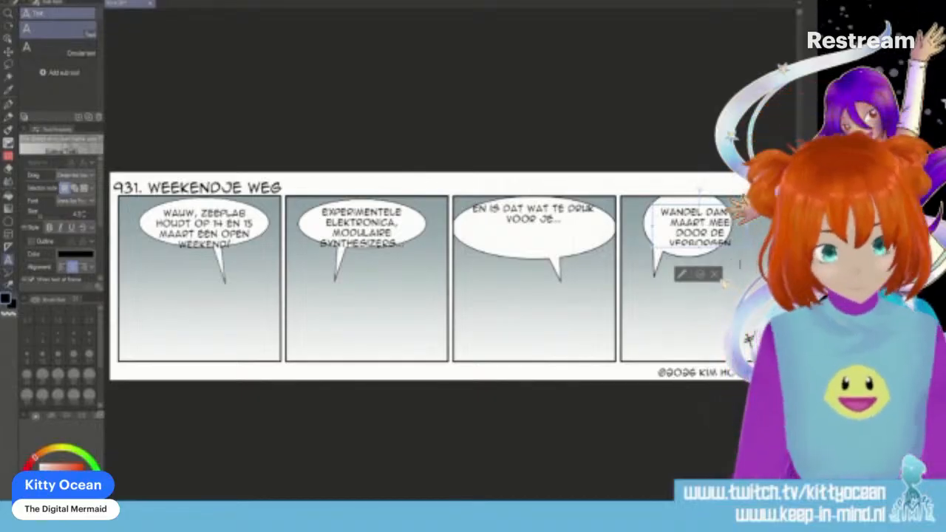
- Enlarge the fourth panel's text box further and finish its text with "GESCHIEDENIS VAN JUTPHAAS!"
drag(745, 227, 764, 227)
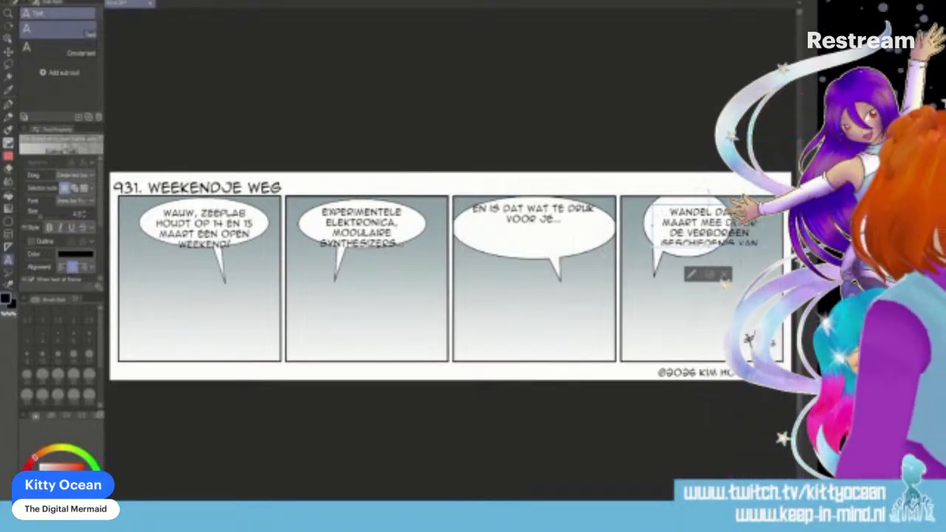
drag(708, 247, 706, 270)
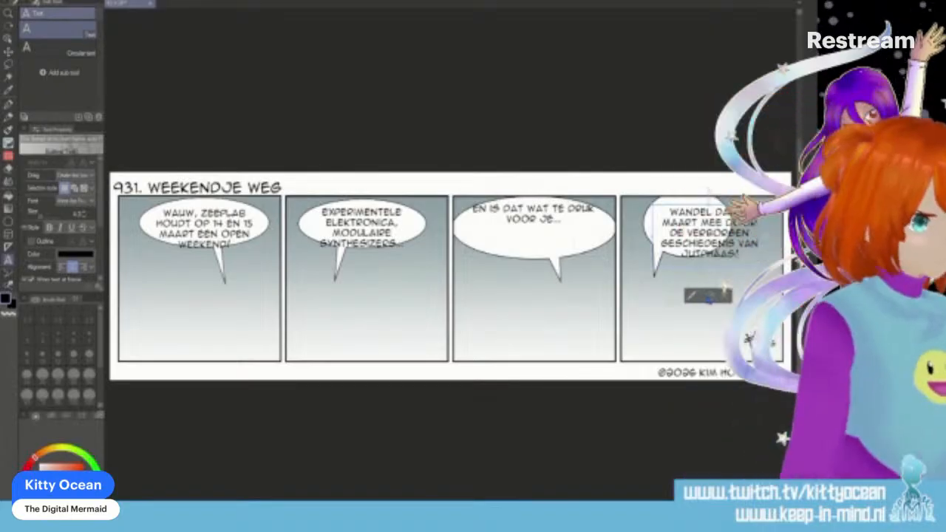
click(692, 296)
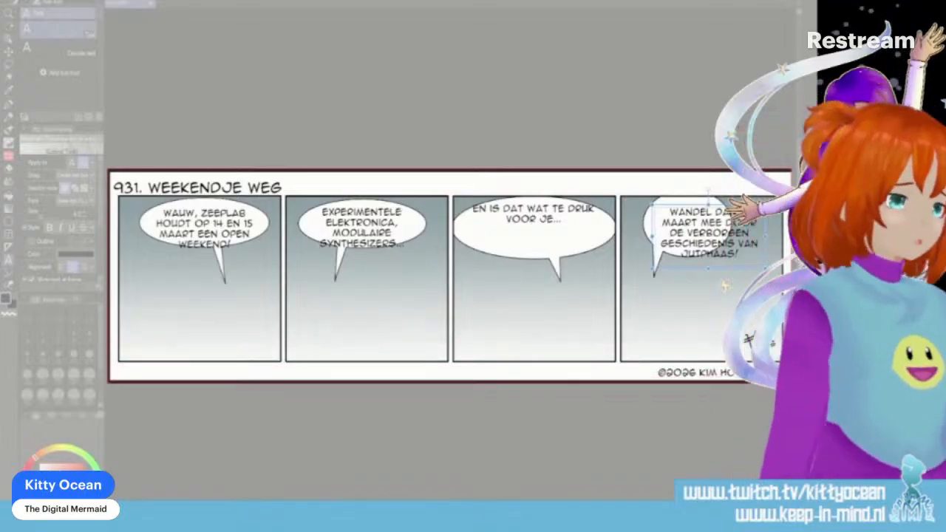
- Capture a screen snip of the whole comic strip and close the Snipping Tool without saving it
drag(791, 381, 791, 381)
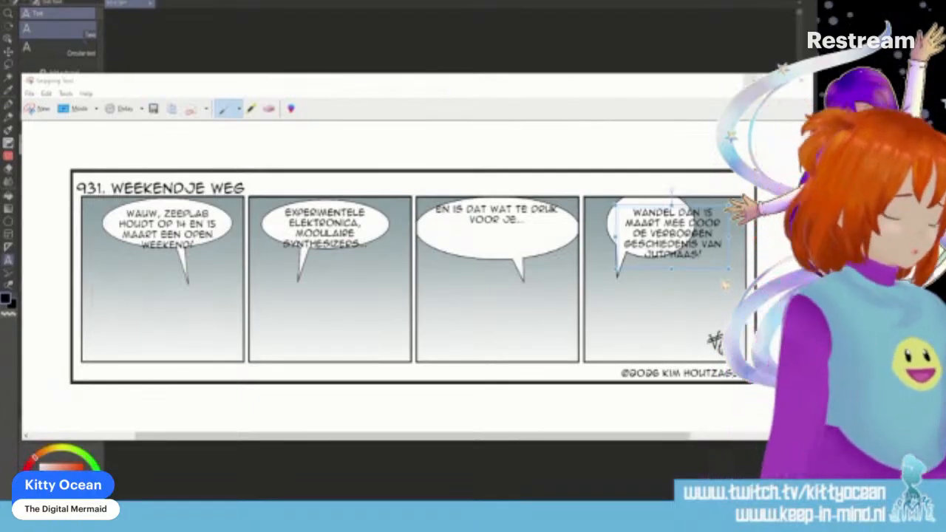
click(801, 80)
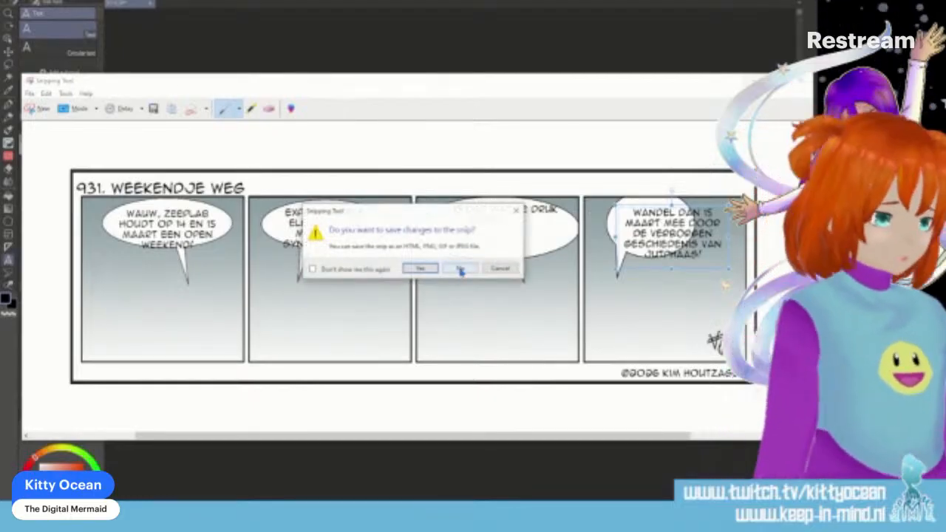
click(459, 269)
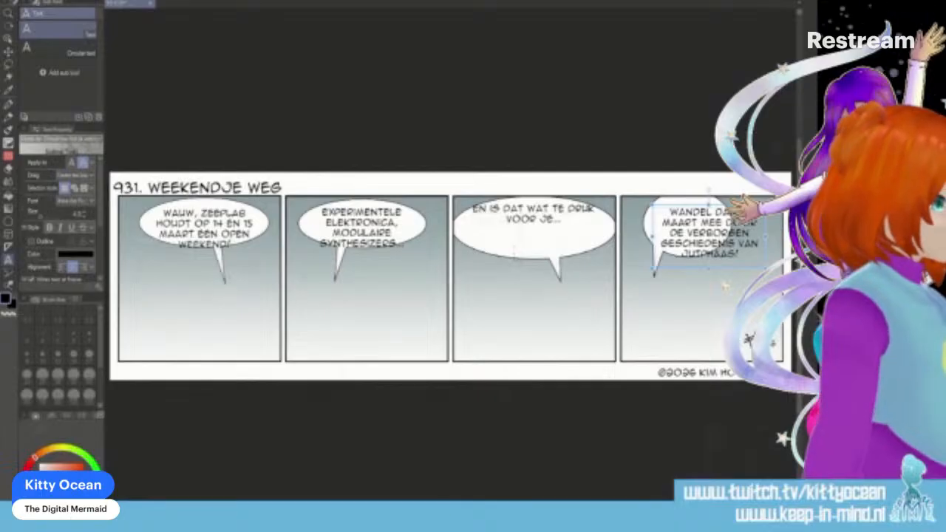
- Sketch a character's head with face guidelines and shoulders in red below the first panel's balloon, using the Homemade Pen at brush size 6
key(Escape)
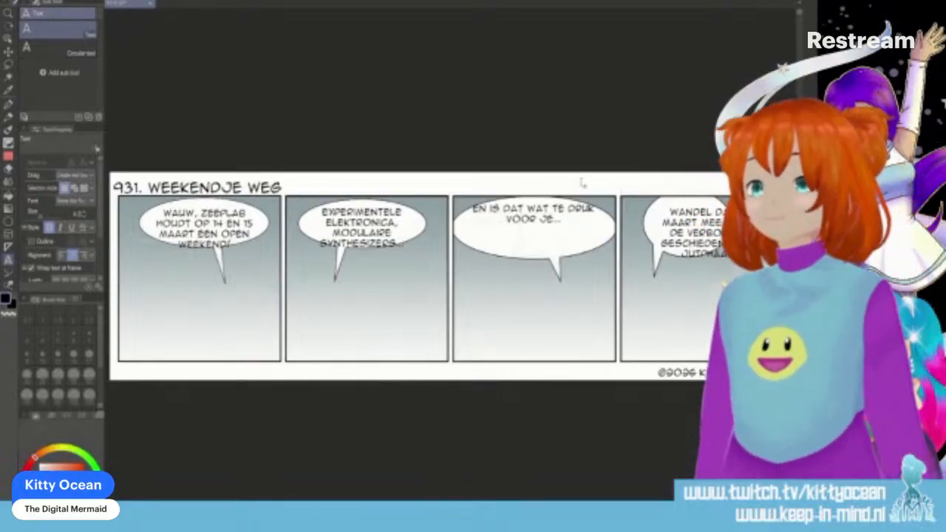
key(p)
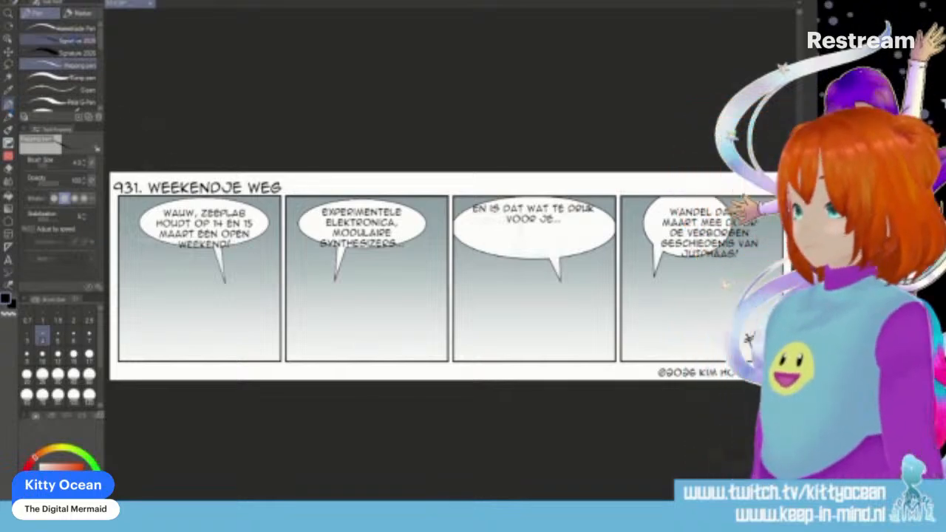
click(62, 28)
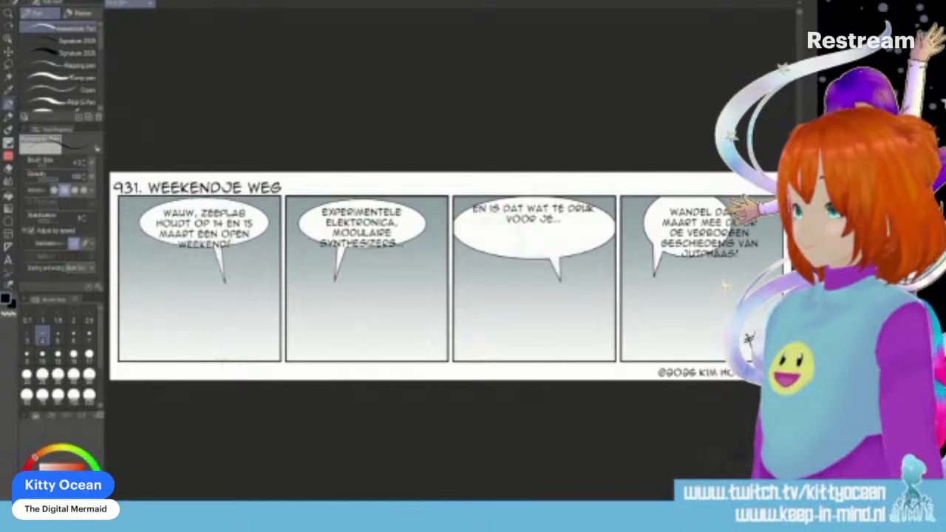
click(73, 336)
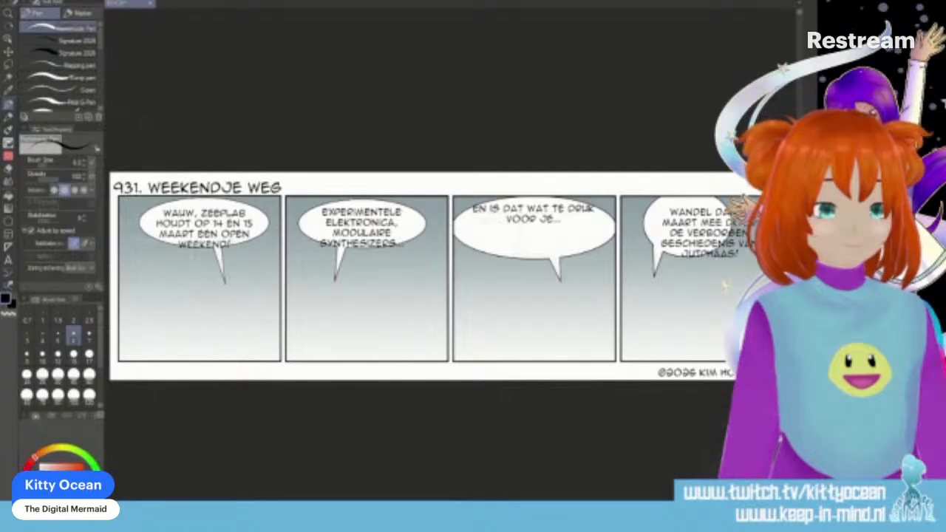
key(x)
mouse_move(200, 284)
mouse_down()
mouse_move(183, 315)
mouse_move(215, 323)
mouse_move(226, 303)
mouse_move(222, 319)
mouse_move(194, 323)
mouse_move(182, 297)
mouse_move(207, 351)
mouse_up()
mouse_move(185, 307)
mouse_down()
mouse_move(193, 331)
mouse_move(212, 330)
mouse_up()
mouse_move(204, 331)
mouse_down()
mouse_move(197, 346)
mouse_move(236, 345)
mouse_up()
mouse_move(191, 349)
mouse_down()
mouse_move(188, 362)
mouse_move(227, 353)
mouse_move(231, 363)
mouse_up()
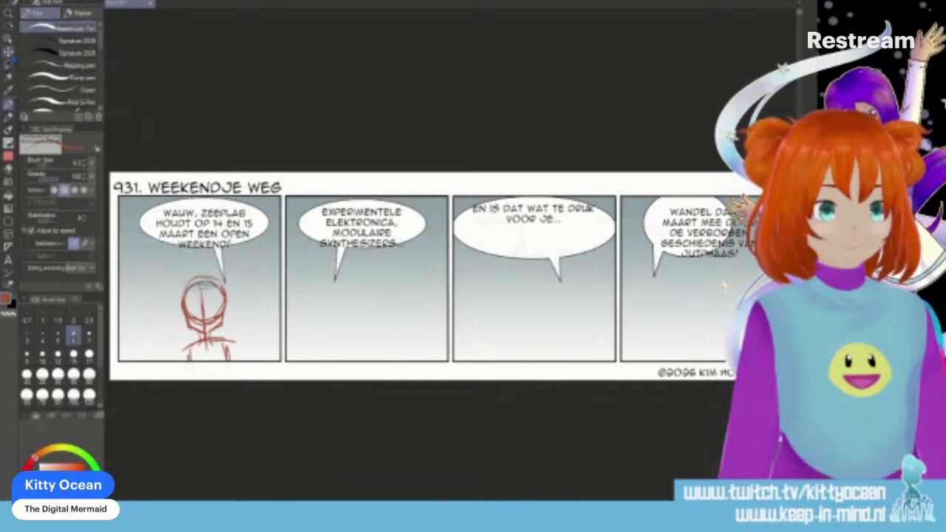
- Move the red character sketch slightly higher in the first panel, and sketch the torso sides and upper arms with the Homemade Pen
click(8, 52)
drag(224, 315, 222, 300)
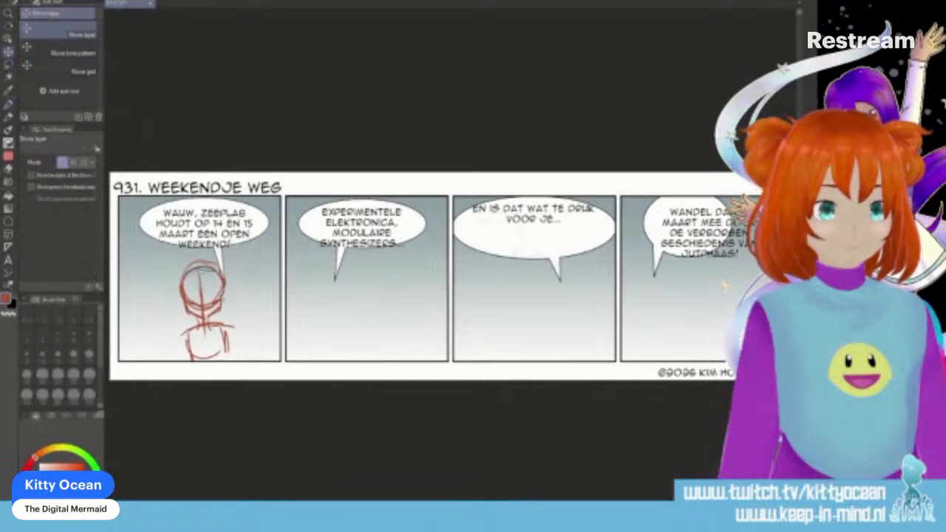
click(9, 105)
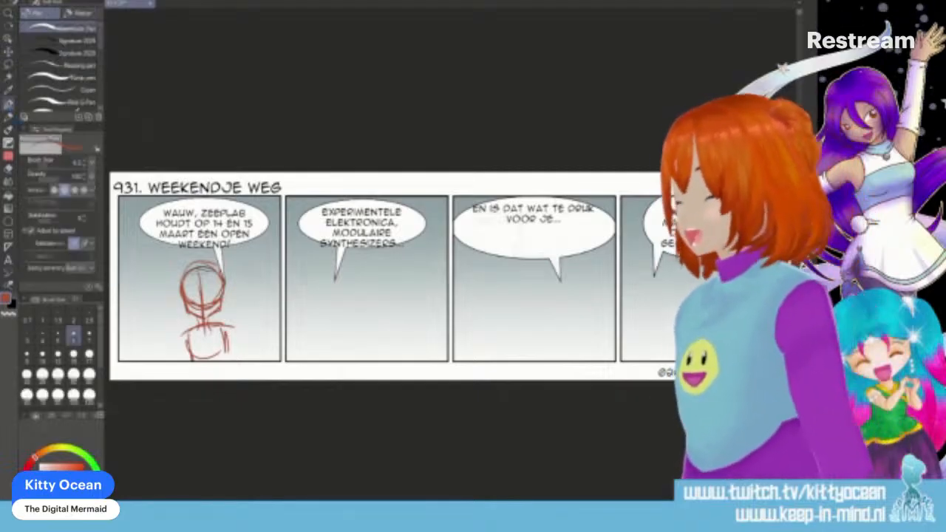
drag(186, 330, 183, 351)
drag(224, 323, 224, 342)
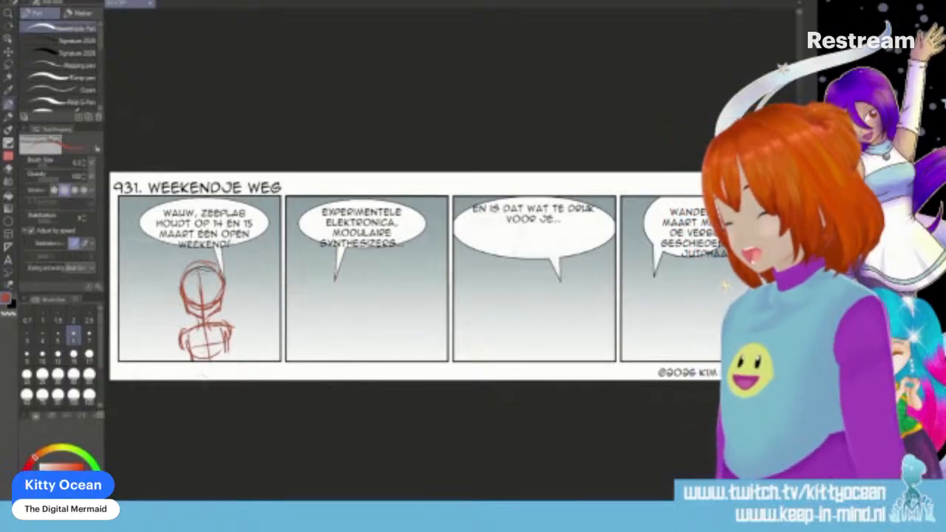
- Sketch the first panel character's bent arms crossing in front of the torso, and add another guideline to the face
drag(182, 340, 176, 359)
drag(233, 330, 241, 359)
drag(180, 342, 200, 360)
drag(197, 327, 210, 343)
mouse_move(208, 320)
mouse_down()
mouse_move(213, 337)
mouse_move(203, 341)
mouse_move(232, 361)
mouse_up()
mouse_move(217, 333)
mouse_down()
mouse_move(246, 354)
mouse_move(241, 361)
mouse_up()
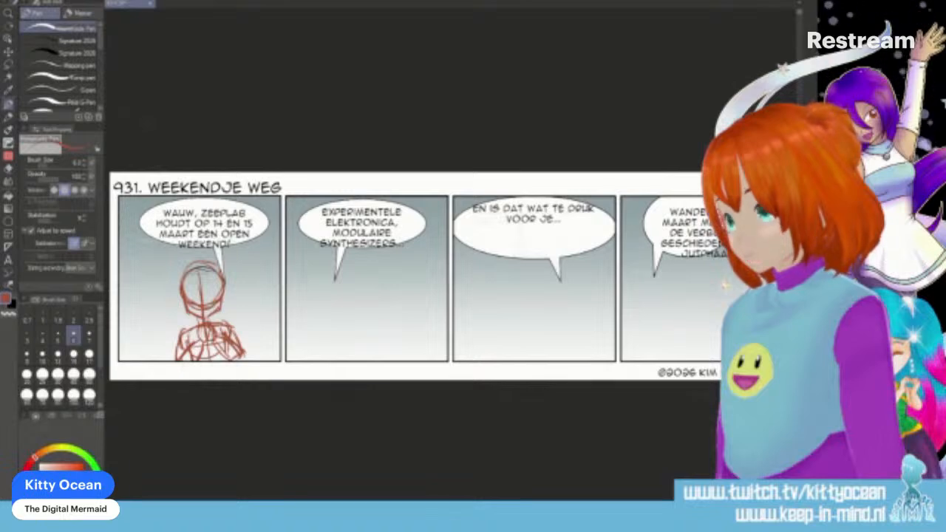
mouse_move(211, 272)
mouse_down()
mouse_move(211, 307)
mouse_move(232, 301)
mouse_up()
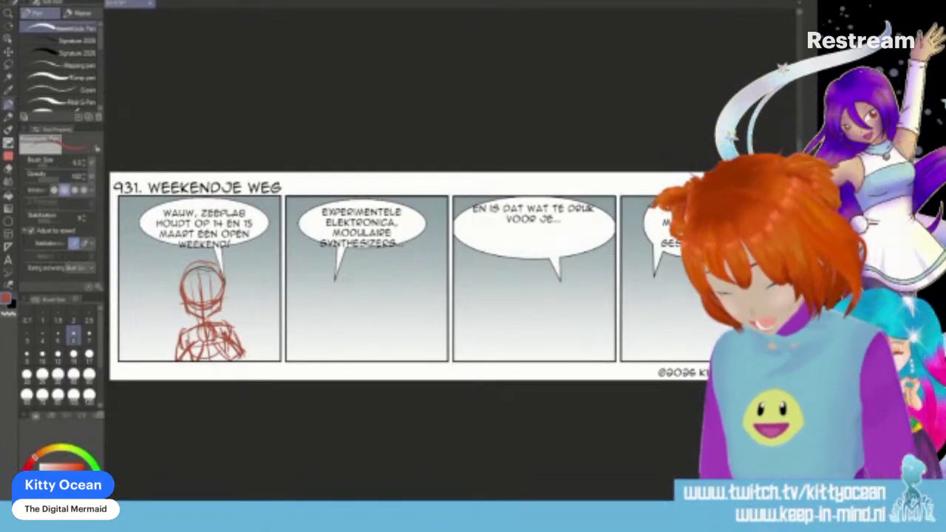
- Sketch a second character's head, face guidelines, torso and hand raised to the chin in red below the second panel's balloon
mouse_move(381, 278)
mouse_down()
mouse_move(347, 277)
mouse_move(344, 304)
mouse_move(368, 315)
mouse_move(381, 305)
mouse_move(381, 280)
mouse_move(369, 337)
mouse_up()
mouse_move(354, 302)
mouse_down()
mouse_move(347, 324)
mouse_move(368, 327)
mouse_move(382, 317)
mouse_move(361, 340)
mouse_move(389, 331)
mouse_move(351, 362)
mouse_move(393, 364)
mouse_move(392, 348)
mouse_up()
mouse_move(375, 341)
mouse_down()
mouse_move(378, 360)
mouse_move(350, 355)
mouse_move(357, 340)
mouse_move(396, 347)
mouse_up()
drag(351, 304, 339, 318)
mouse_move(338, 318)
mouse_down()
mouse_move(348, 328)
mouse_move(325, 349)
mouse_move(338, 359)
mouse_up()
mouse_move(334, 347)
mouse_down()
mouse_move(340, 359)
mouse_move(344, 351)
mouse_up()
- Sketch the second panel character's lower torso and other arm, with the raised hand holding up a small rectangular object
mouse_move(337, 360)
mouse_down()
mouse_move(352, 345)
mouse_move(402, 340)
mouse_move(411, 352)
mouse_up()
drag(404, 343, 410, 364)
mouse_move(404, 358)
mouse_down()
mouse_move(418, 351)
mouse_move(410, 360)
mouse_up()
drag(392, 305, 413, 306)
mouse_move(383, 335)
mouse_down()
mouse_move(402, 332)
mouse_move(403, 322)
mouse_up()
mouse_move(407, 311)
mouse_down()
mouse_move(400, 335)
mouse_move(416, 339)
mouse_move(390, 329)
mouse_up()
mouse_move(392, 311)
mouse_down()
mouse_move(395, 330)
mouse_move(411, 298)
mouse_move(415, 305)
mouse_up()
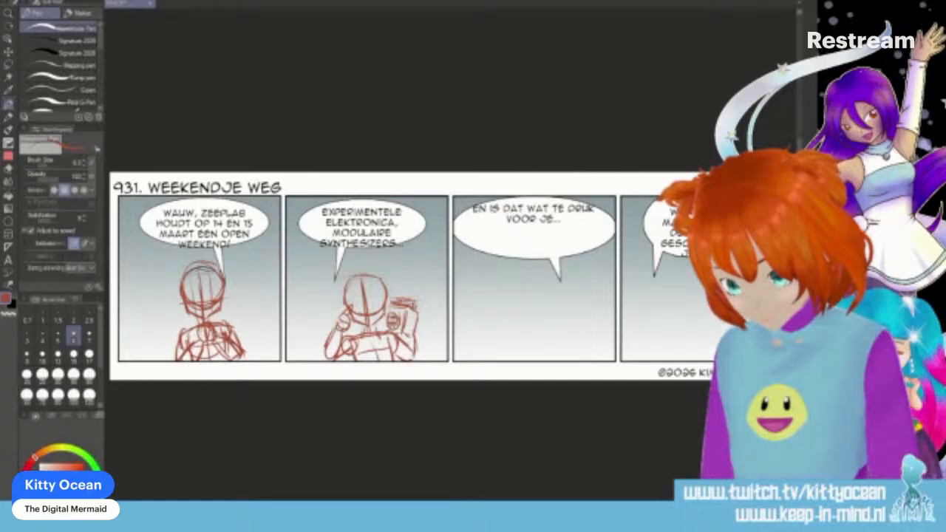
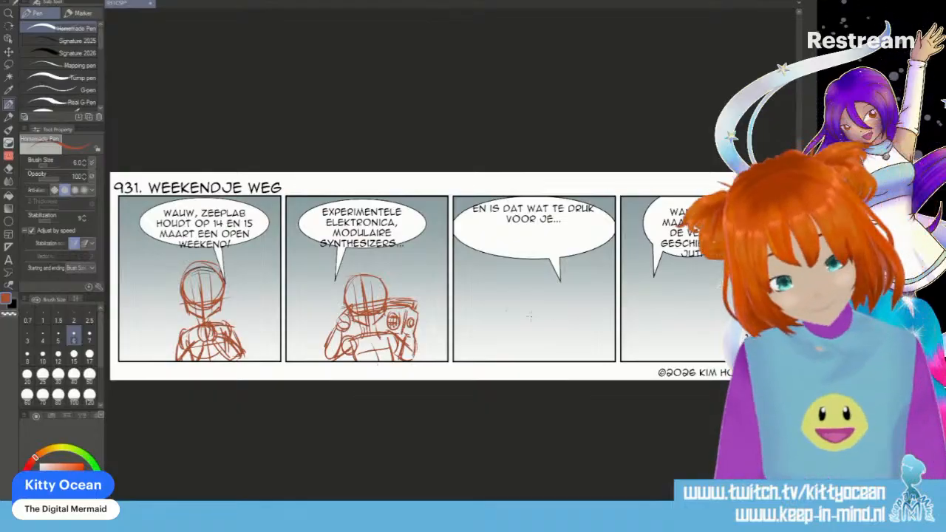
- Sketch a character's head, face guidelines, shoulders, torso and bent arm in red below the third panel's balloon
mouse_move(521, 284)
mouse_down()
mouse_move(545, 281)
mouse_move(512, 299)
mouse_move(517, 319)
mouse_move(547, 322)
mouse_move(560, 289)
mouse_move(560, 302)
mouse_move(550, 286)
mouse_move(559, 304)
mouse_move(535, 341)
mouse_up()
mouse_move(559, 297)
mouse_down()
mouse_move(548, 333)
mouse_move(552, 308)
mouse_move(542, 329)
mouse_move(510, 312)
mouse_move(544, 340)
mouse_move(553, 314)
mouse_move(514, 337)
mouse_move(527, 344)
mouse_move(502, 346)
mouse_up()
mouse_move(529, 338)
mouse_down()
mouse_move(550, 347)
mouse_move(503, 359)
mouse_up()
mouse_move(510, 349)
mouse_down()
mouse_move(538, 359)
mouse_move(539, 371)
mouse_move(497, 358)
mouse_up()
mouse_move(510, 335)
mouse_down()
mouse_move(498, 355)
mouse_move(503, 348)
mouse_up()
mouse_move(509, 343)
mouse_down()
mouse_move(504, 371)
mouse_move(531, 349)
mouse_up()
drag(532, 349, 532, 361)
drag(532, 342, 552, 340)
mouse_move(553, 343)
mouse_down()
mouse_move(539, 353)
mouse_move(559, 362)
mouse_up()
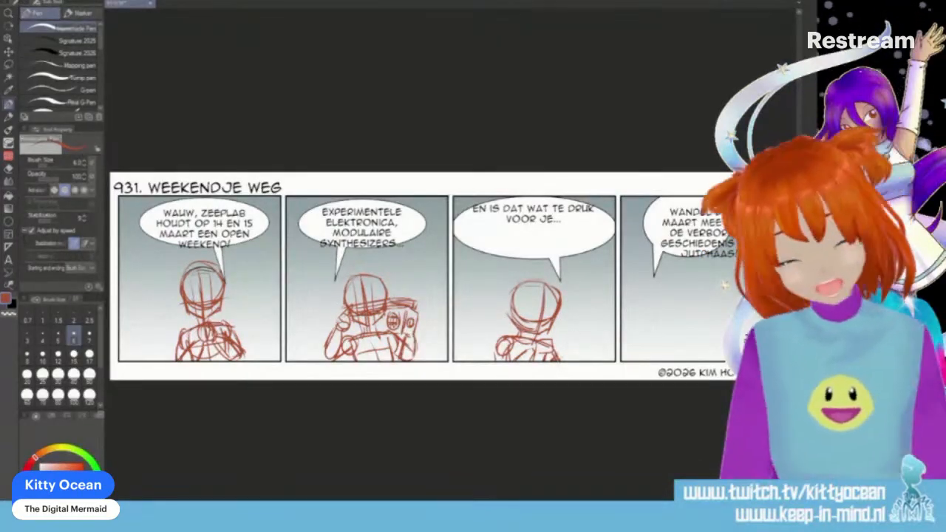
mouse_move(532, 294)
mouse_down()
mouse_move(531, 330)
mouse_move(544, 321)
mouse_up()
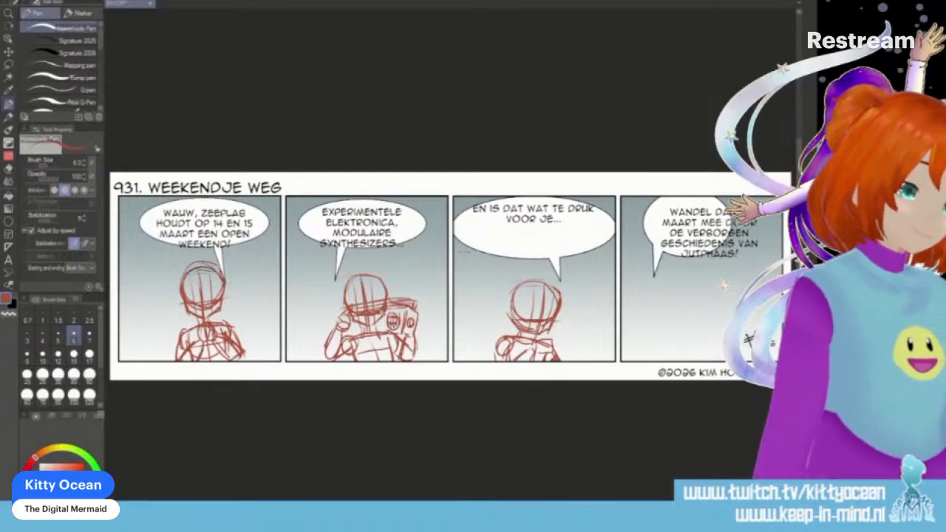
- Move the third panel's character sketch slightly up and to the right, and add strokes to the forearm across the torso
click(9, 51)
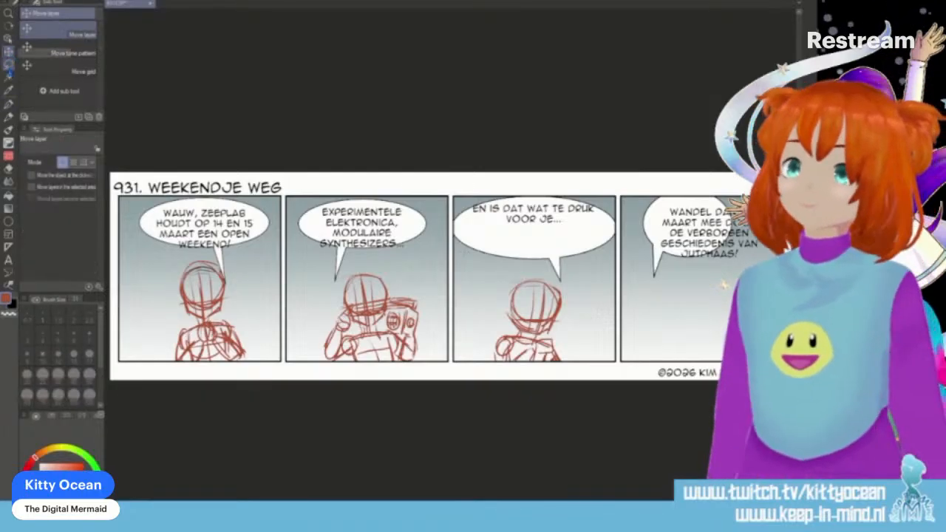
click(9, 65)
mouse_move(482, 379)
mouse_down()
mouse_move(599, 318)
mouse_move(589, 380)
mouse_up()
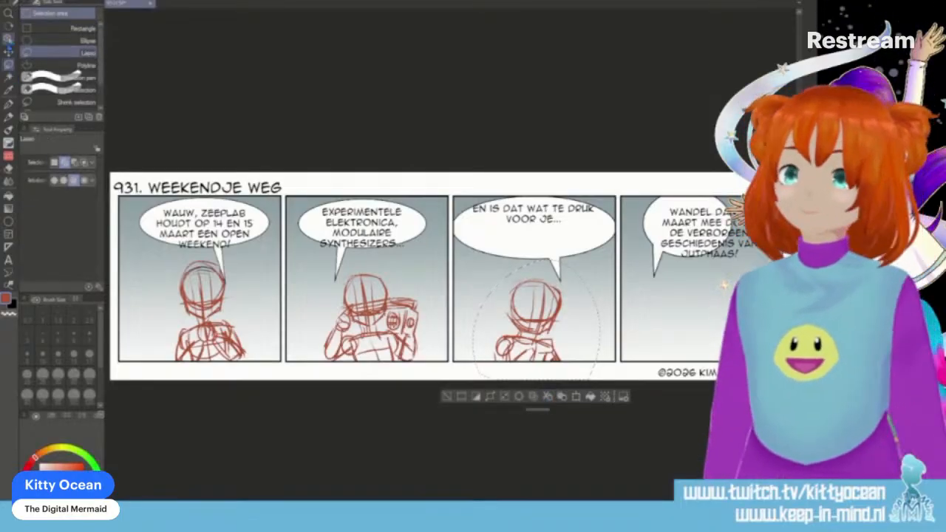
click(9, 51)
drag(565, 315, 570, 299)
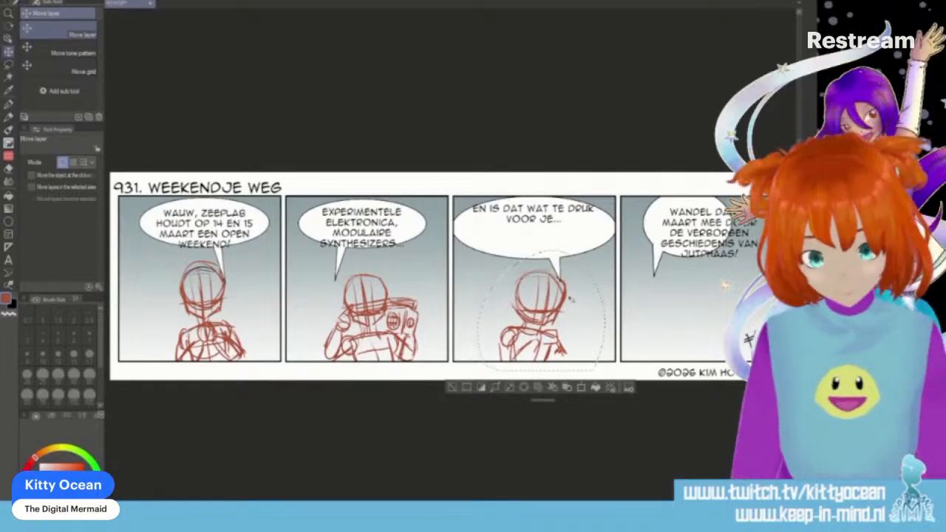
key(ctrl+d)
key(p)
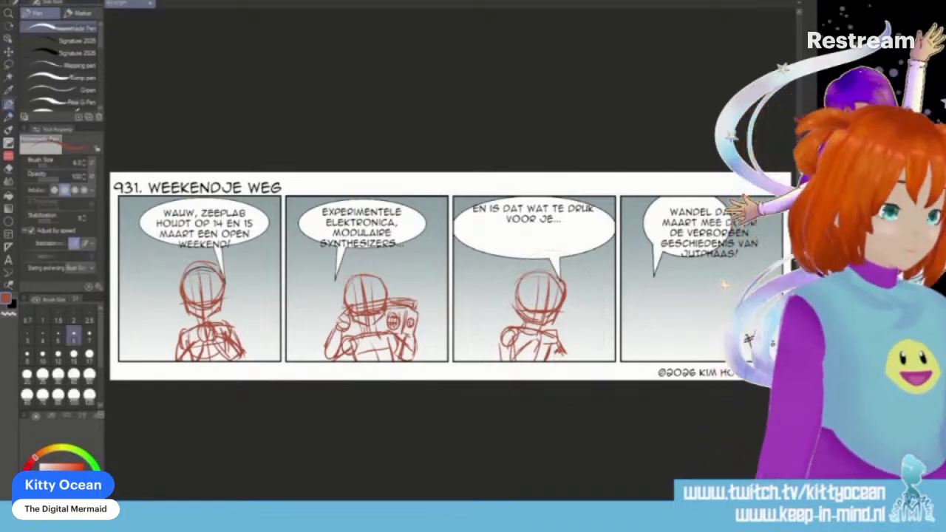
mouse_move(534, 341)
mouse_down()
mouse_move(532, 360)
mouse_move(549, 348)
mouse_move(517, 359)
mouse_move(538, 353)
mouse_move(544, 362)
mouse_up()
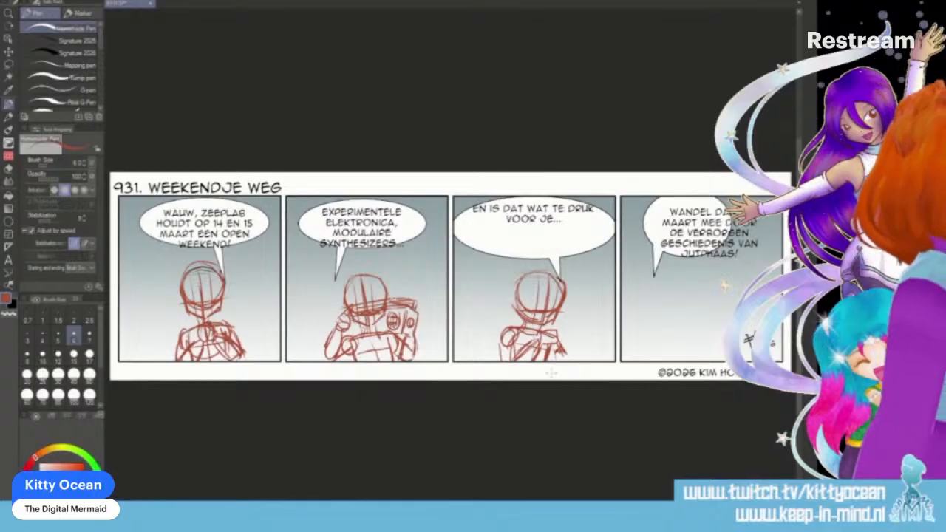
- Sketch a character's head, centre guidelines, jaw, shoulders and torso sides in red below the fourth panel's balloon
drag(552, 373, 399, 374)
mouse_move(547, 279)
mouse_down()
mouse_move(578, 280)
mouse_move(535, 300)
mouse_move(542, 318)
mouse_move(577, 317)
mouse_move(586, 290)
mouse_move(573, 318)
mouse_move(559, 321)
mouse_move(563, 282)
mouse_move(557, 354)
mouse_up()
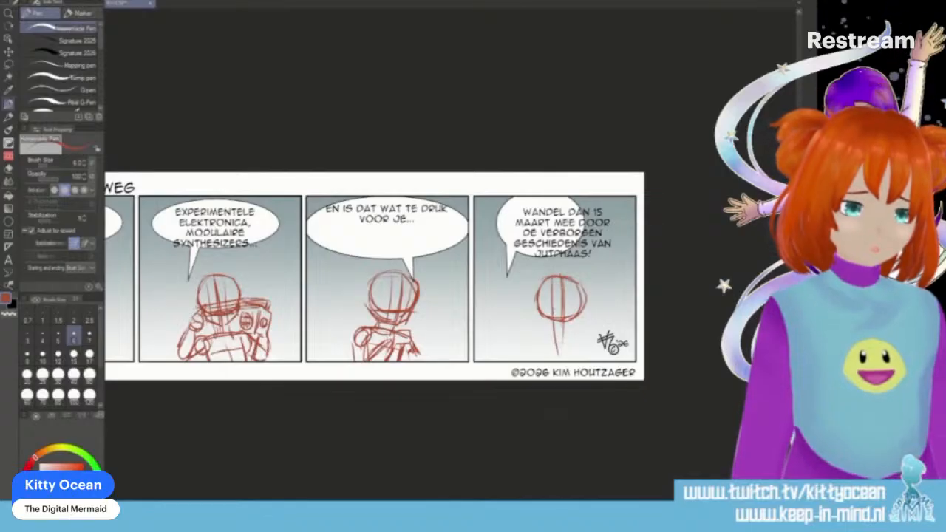
mouse_move(562, 296)
mouse_down()
mouse_move(564, 327)
mouse_move(542, 326)
mouse_move(559, 332)
mouse_move(583, 312)
mouse_move(561, 347)
mouse_up()
mouse_move(544, 341)
mouse_down()
mouse_move(537, 349)
mouse_move(591, 340)
mouse_move(547, 362)
mouse_up()
mouse_move(591, 345)
mouse_down()
mouse_move(589, 371)
mouse_move(586, 362)
mouse_move(549, 361)
mouse_move(591, 352)
mouse_move(584, 360)
mouse_up()
drag(588, 346, 583, 362)
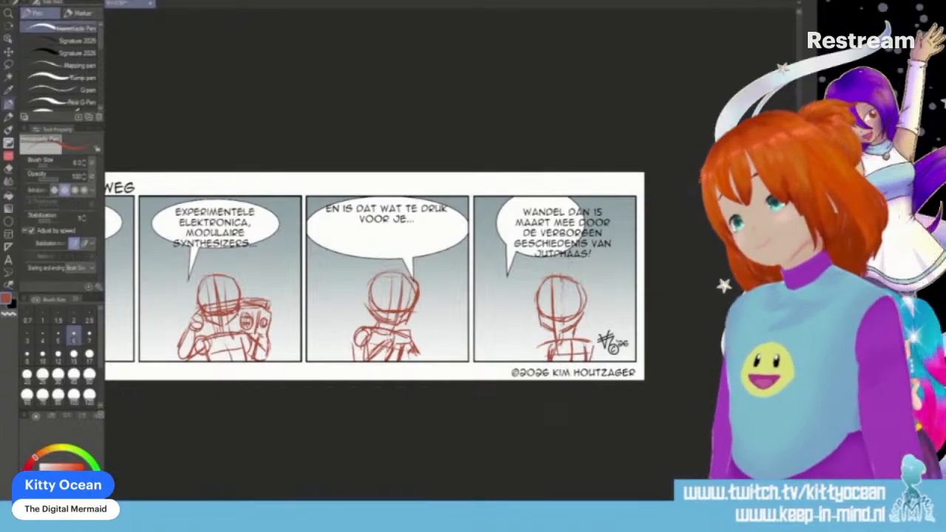
- Shift only the head of the fourth panel's character sketch slightly to the right
click(9, 65)
mouse_move(559, 265)
mouse_down()
mouse_move(560, 333)
mouse_move(563, 260)
mouse_up()
click(9, 51)
drag(583, 300, 589, 301)
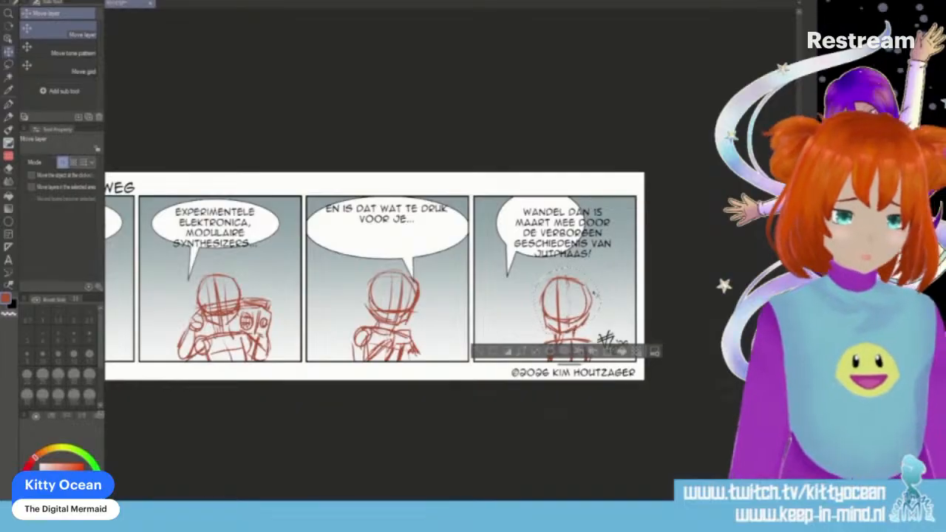
key(ctrl+d)
- Move the fourth panel's whole character sketch slightly up and to the left
key(m)
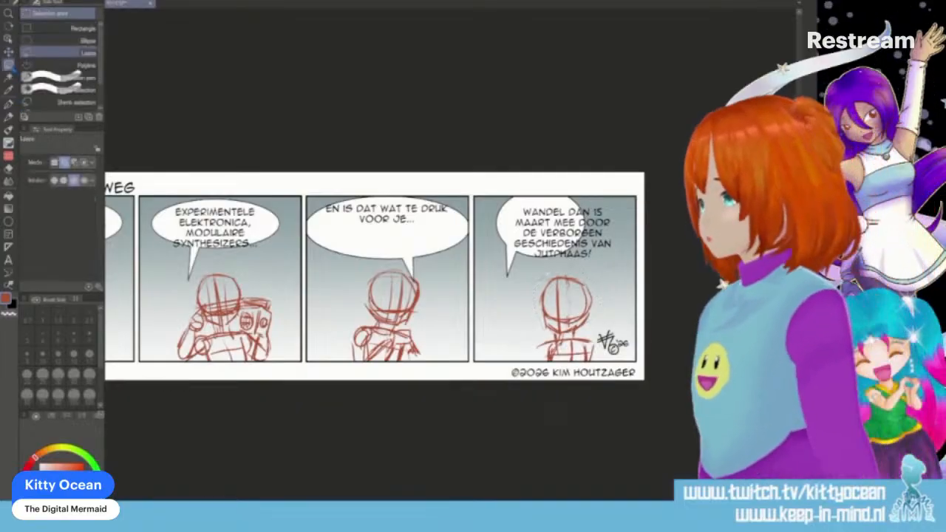
drag(520, 384, 580, 411)
click(9, 52)
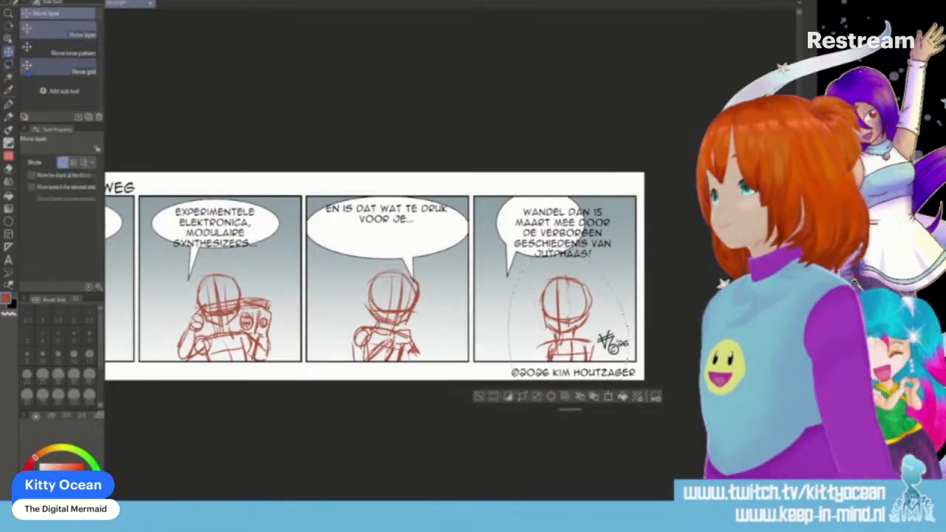
mouse_move(568, 298)
mouse_down()
mouse_move(566, 280)
mouse_move(560, 288)
mouse_up()
key(ctrl+d)
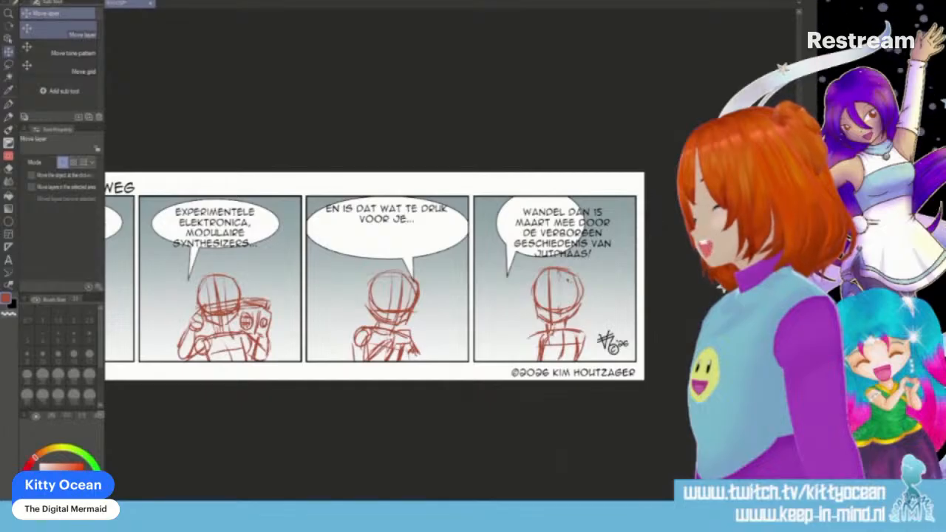
- Sketch the fourth panel character's upper arms and bent forearms around the torso with the Homemade Pen
key(p)
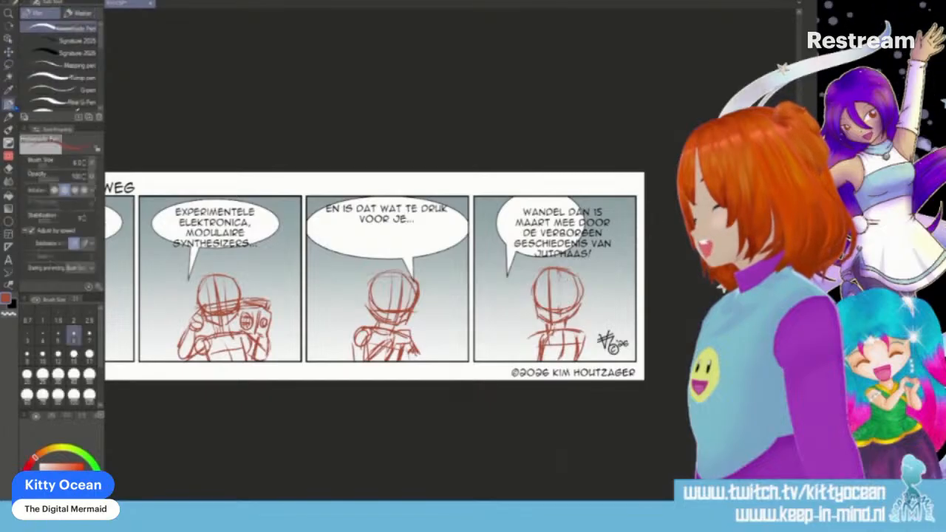
drag(538, 334, 519, 353)
mouse_move(534, 331)
mouse_down()
mouse_move(527, 360)
mouse_move(539, 327)
mouse_move(542, 361)
mouse_up()
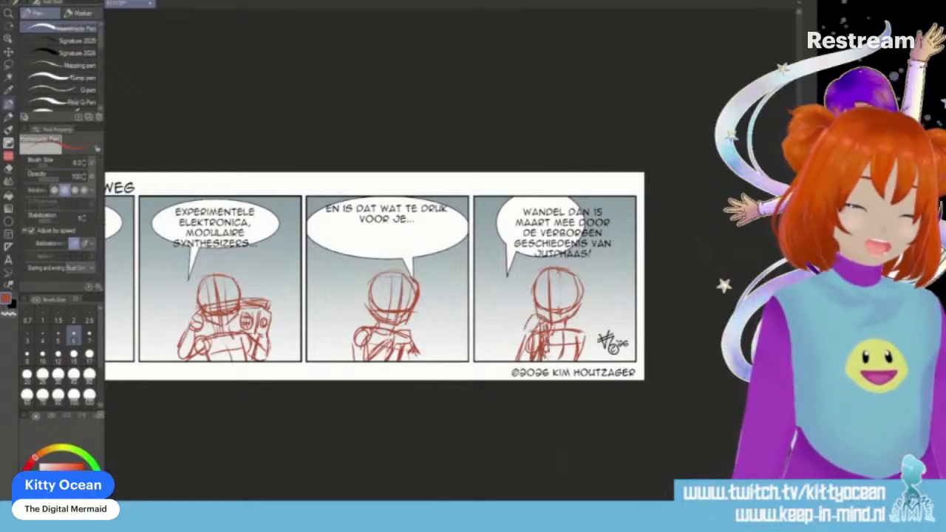
mouse_move(578, 332)
mouse_down()
mouse_move(591, 361)
mouse_move(579, 334)
mouse_up()
mouse_move(559, 335)
mouse_down()
mouse_move(560, 350)
mouse_move(587, 359)
mouse_up()
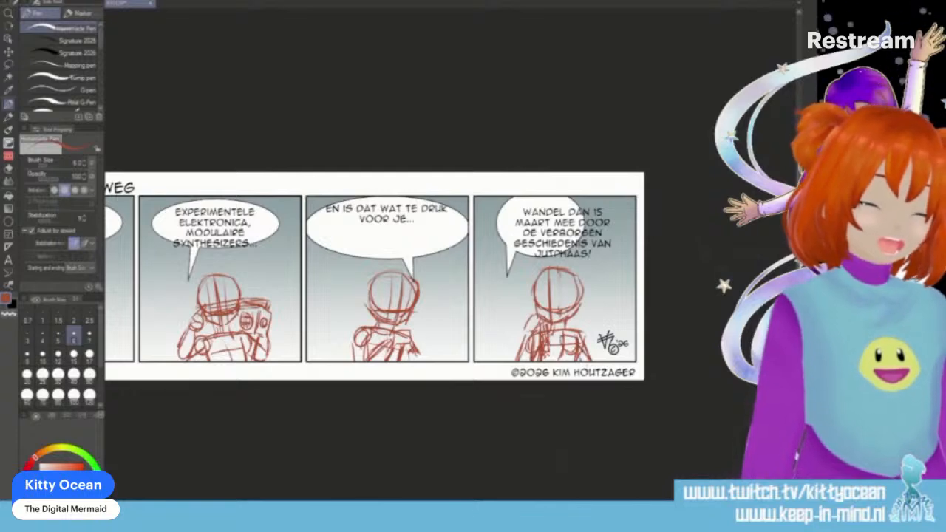
- Add vertical face guidelines to the fourth panel's character, and sketch long hair flowing down from the head past the shoulder
drag(546, 277, 543, 308)
drag(545, 278, 543, 319)
mouse_move(561, 278)
mouse_down()
mouse_move(564, 320)
mouse_move(582, 306)
mouse_move(563, 318)
mouse_up()
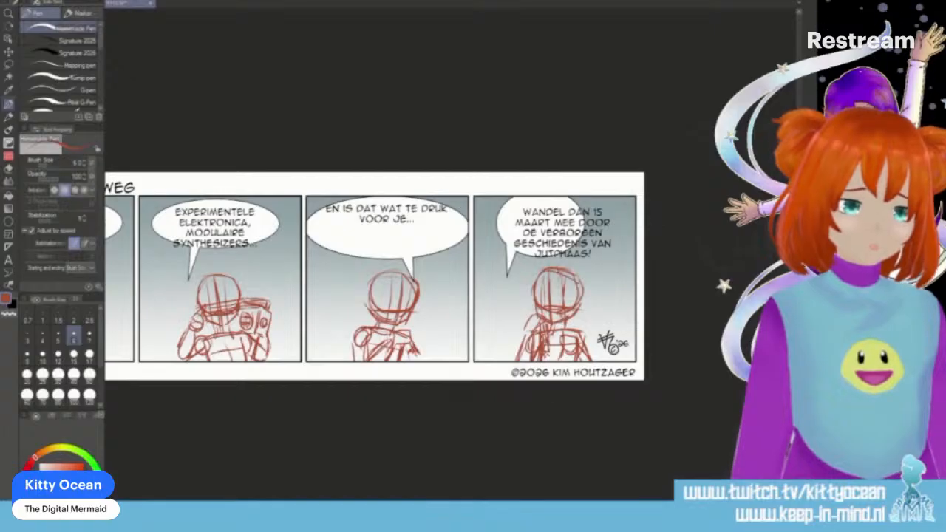
mouse_move(532, 283)
mouse_down()
mouse_move(566, 264)
mouse_move(598, 334)
mouse_up()
drag(584, 291, 582, 334)
drag(590, 308, 596, 355)
drag(594, 332, 598, 360)
drag(532, 294, 529, 314)
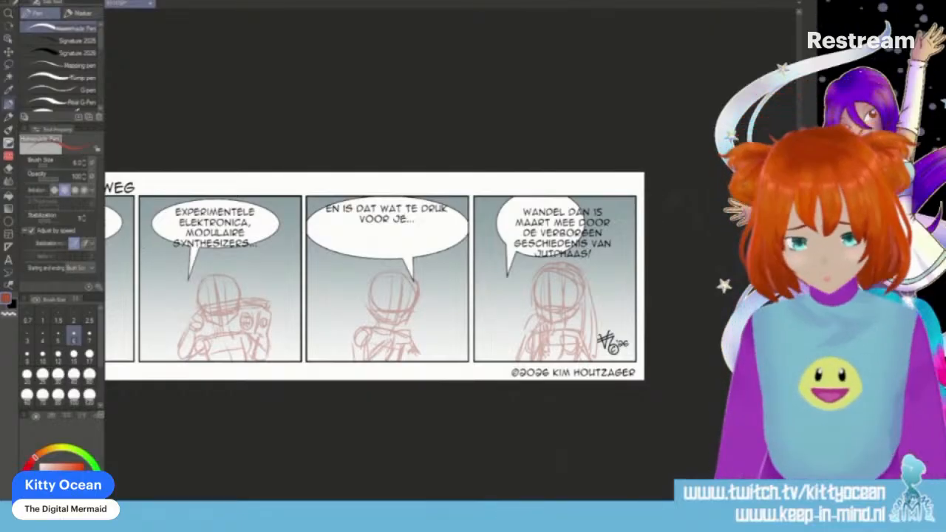
- Switch the drawing colour to black, set the brush size to 4, and ink an oval eye on the first panel character's face
scroll(399, 277, left, 7)
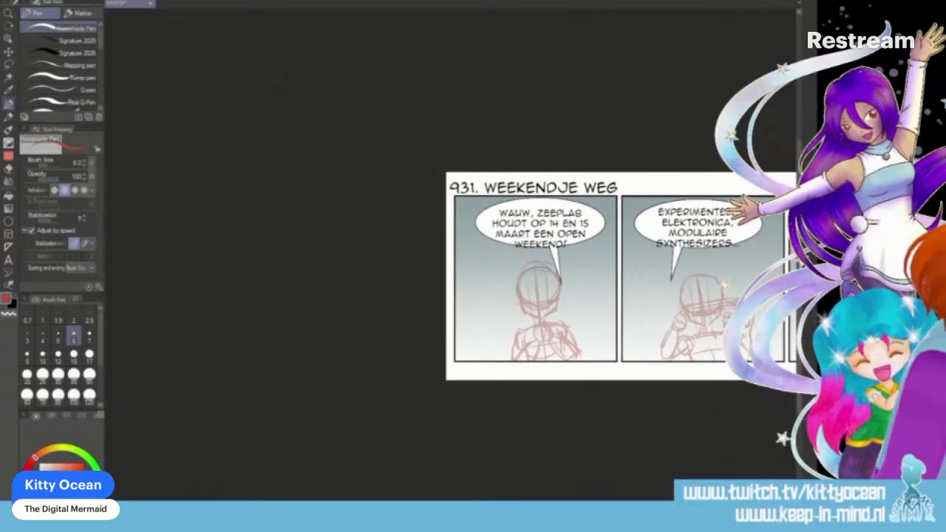
key(ctrl+plus)
key(ctrl+plus)
key(ctrl+plus)
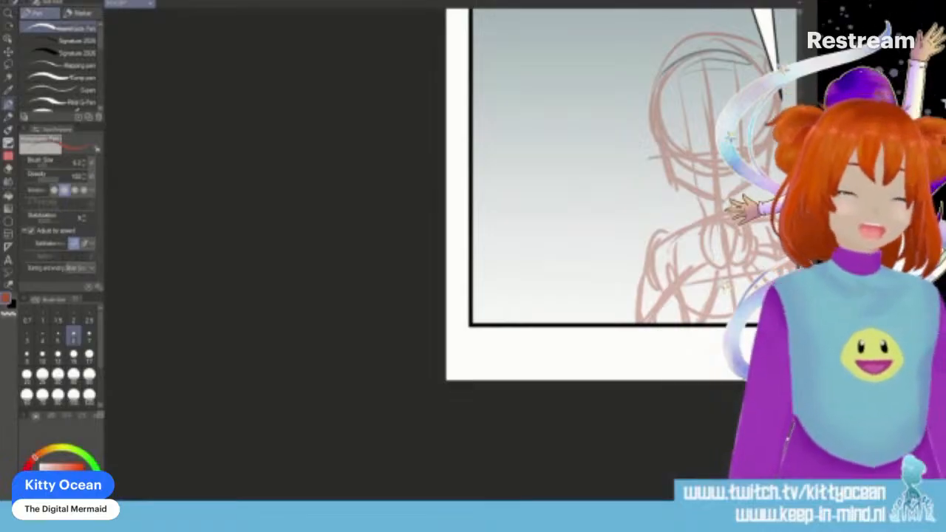
scroll(451, 255, right, 4)
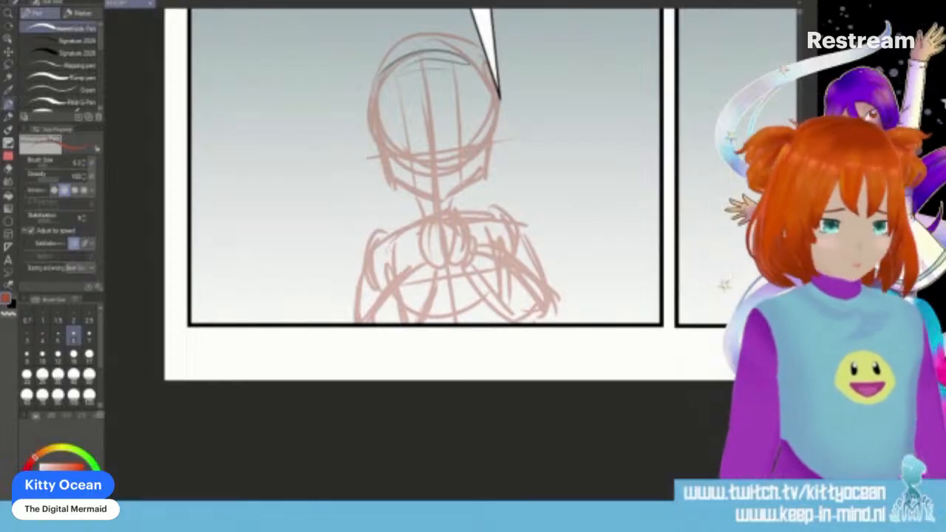
click(13, 304)
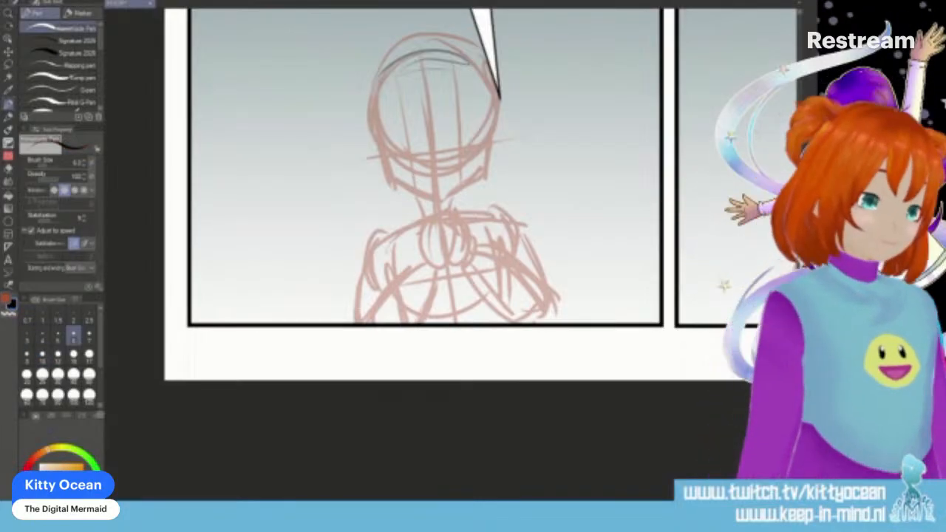
key(ctrl+plus)
key(ctrl+plus)
key(ctrl+plus)
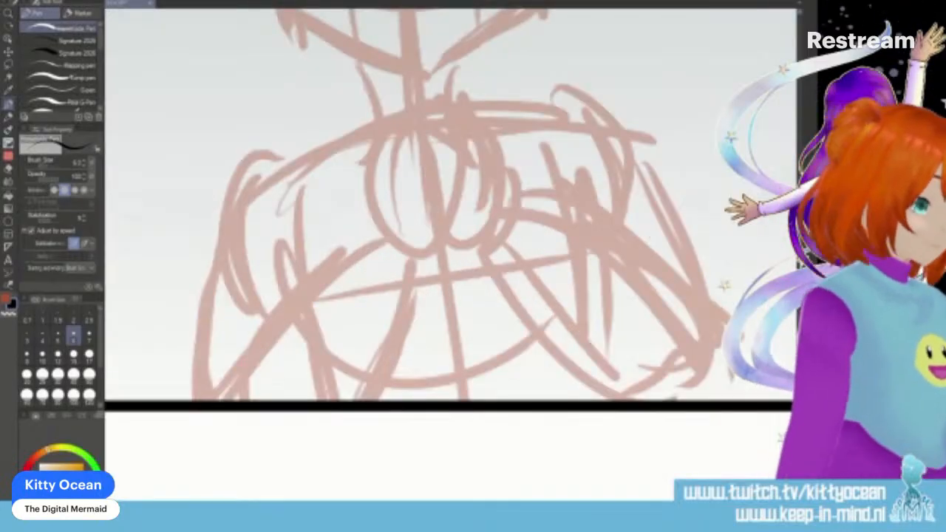
scroll(451, 254, up, 5)
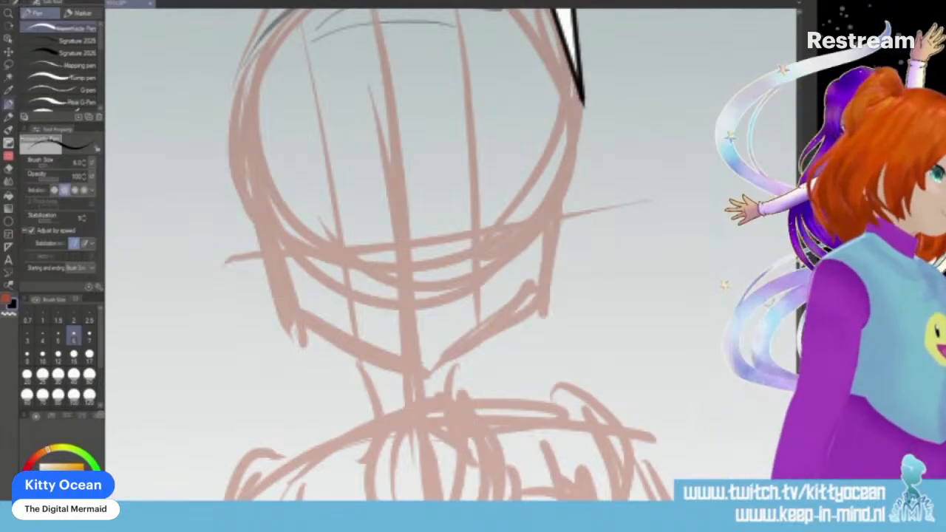
scroll(451, 255, up, 2)
scroll(450, 255, down, 1)
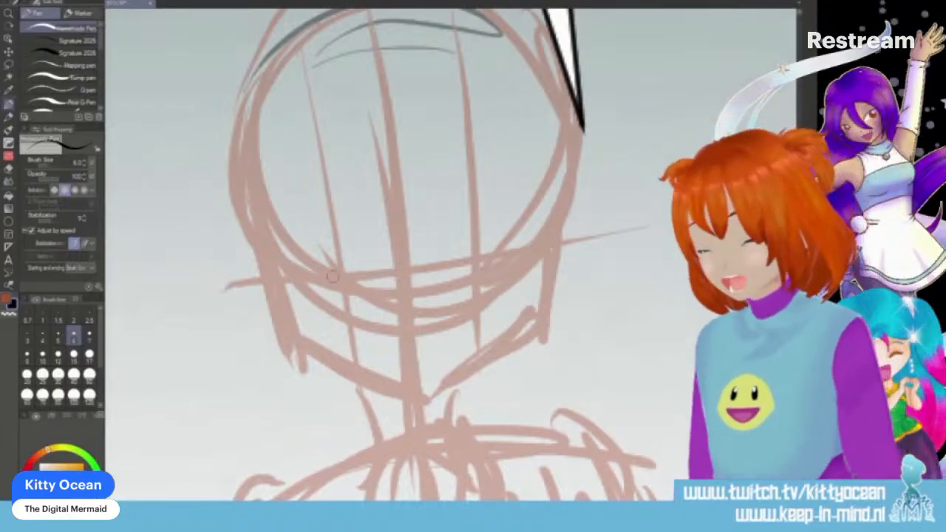
mouse_move(338, 246)
mouse_down()
mouse_move(343, 292)
mouse_move(350, 255)
mouse_up()
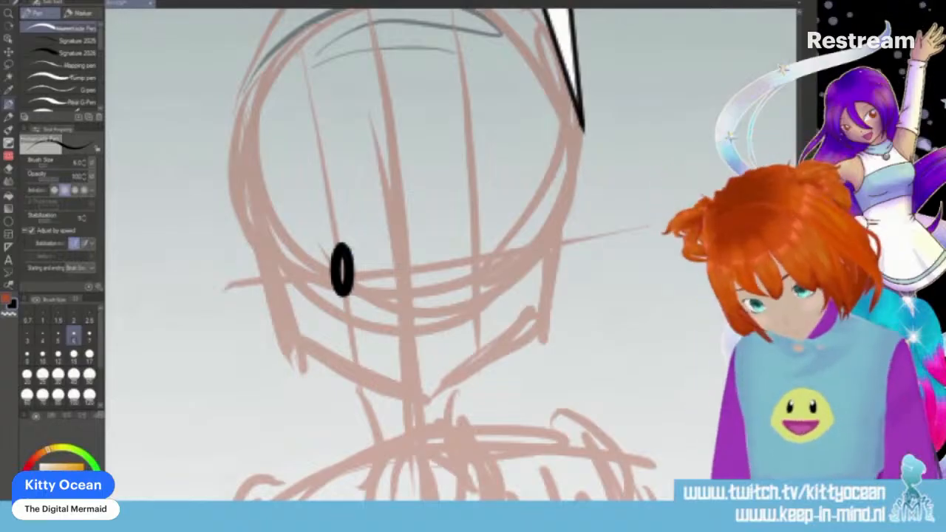
key(ctrl+z)
click(43, 336)
drag(336, 244, 340, 245)
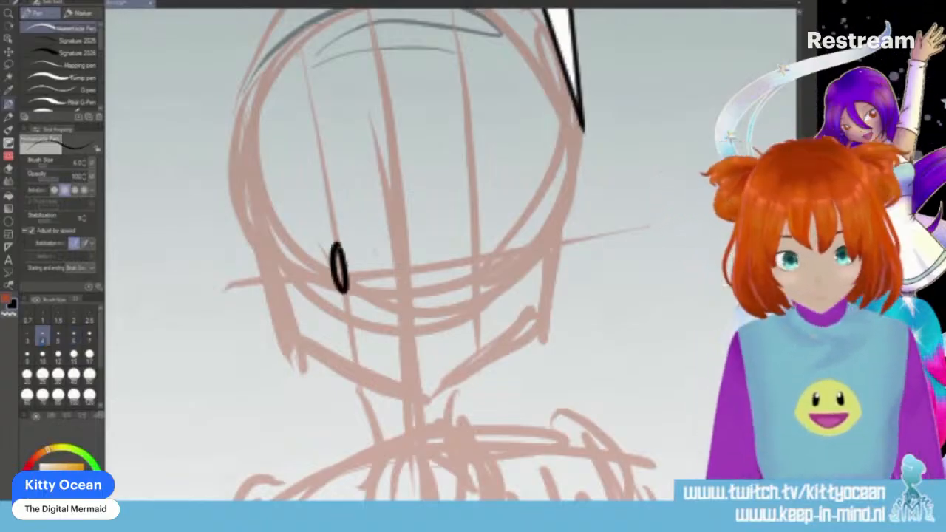
- Ink the first panel character's other oval eye on its guideline, and draw pupils inside both eyes
drag(474, 238, 476, 241)
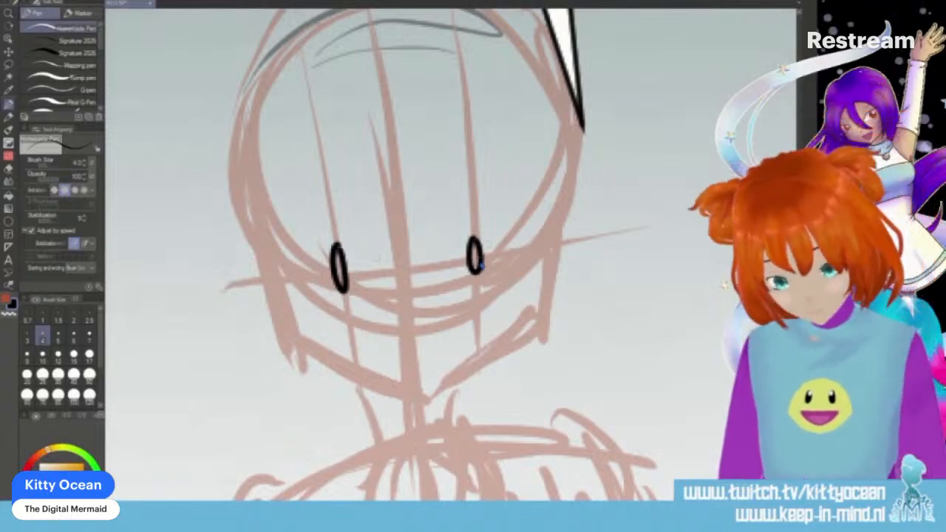
key(ctrl+z)
mouse_move(474, 238)
mouse_down()
mouse_move(479, 271)
mouse_move(477, 236)
mouse_up()
key(ctrl+z)
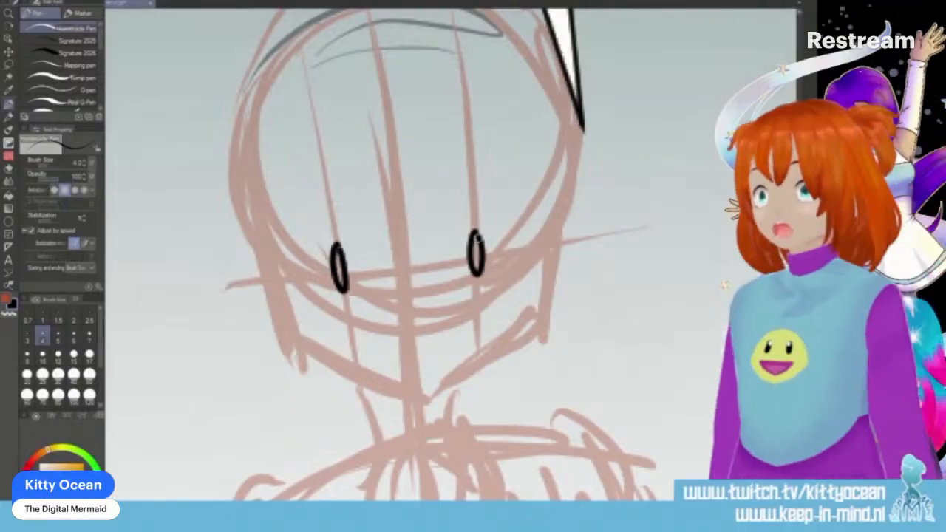
drag(336, 255, 343, 280)
drag(476, 236, 477, 256)
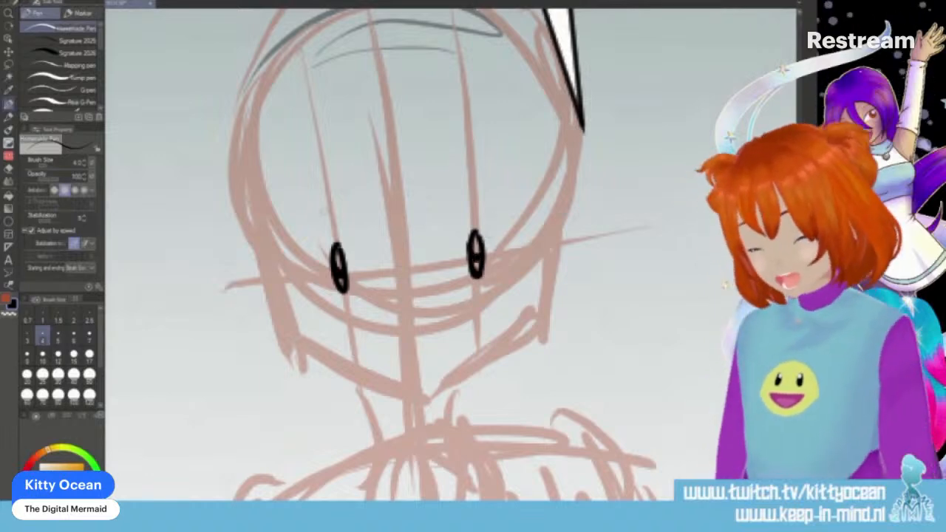
- Ink the first panel character's eyelid lines, eyebrows, nose and open smiling mouth
drag(311, 248, 342, 231)
drag(462, 221, 493, 219)
drag(297, 209, 350, 185)
drag(458, 180, 493, 181)
mouse_move(385, 331)
mouse_down()
mouse_move(443, 318)
mouse_move(425, 374)
mouse_up()
mouse_move(444, 319)
mouse_down()
mouse_move(420, 373)
mouse_move(438, 339)
mouse_up()
- Ink the first panel character's hair with a curled fringe, long pointed side locks and a curved tuft on each side of the head
mouse_move(382, 153)
mouse_down()
mouse_move(400, 228)
mouse_move(396, 198)
mouse_move(399, 221)
mouse_move(422, 240)
mouse_up()
drag(427, 154, 419, 237)
drag(384, 152, 347, 436)
mouse_move(284, 155)
mouse_down()
mouse_move(270, 189)
mouse_move(341, 438)
mouse_up()
drag(427, 153, 517, 414)
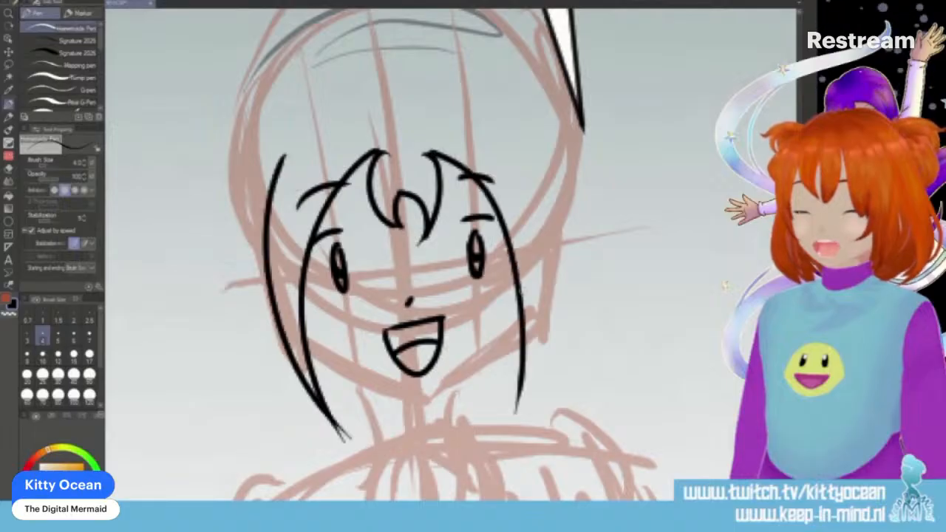
mouse_move(511, 146)
mouse_down()
mouse_move(545, 333)
mouse_move(517, 421)
mouse_up()
drag(524, 383, 509, 433)
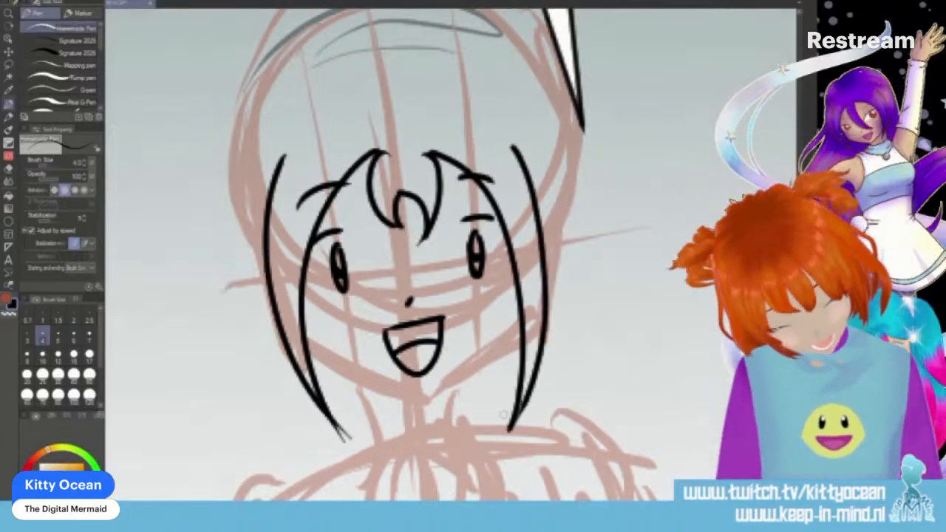
drag(242, 201, 307, 148)
mouse_move(498, 151)
mouse_down()
mouse_move(495, 136)
mouse_move(569, 203)
mouse_up()
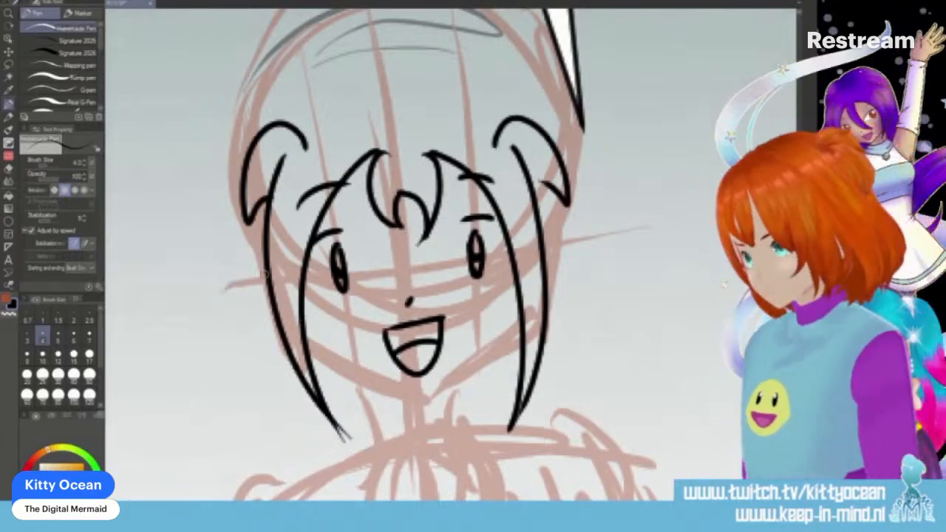
- Ink the first panel character's jawline between the side locks and the two short neck lines below it
mouse_move(302, 329)
mouse_down()
mouse_move(359, 375)
mouse_move(422, 393)
mouse_move(478, 366)
mouse_move(519, 314)
mouse_up()
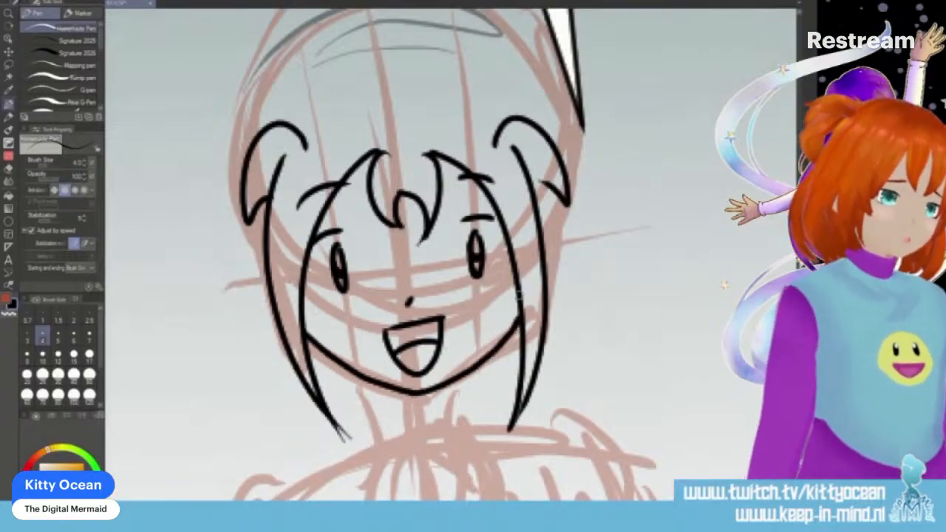
drag(360, 377, 371, 418)
drag(456, 377, 460, 405)
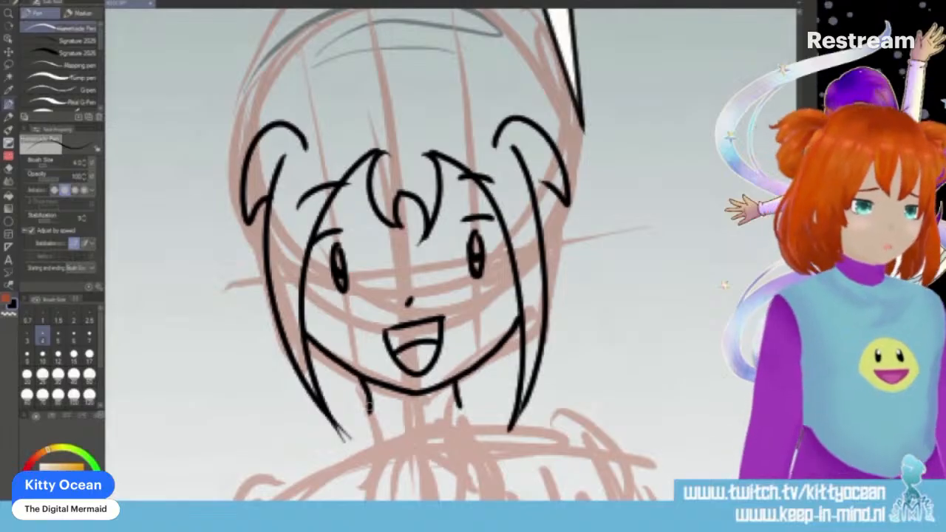
- Ink the first panel character's neck band and the small curved collar edges on both sides of the neck
drag(367, 411, 460, 405)
drag(364, 403, 373, 437)
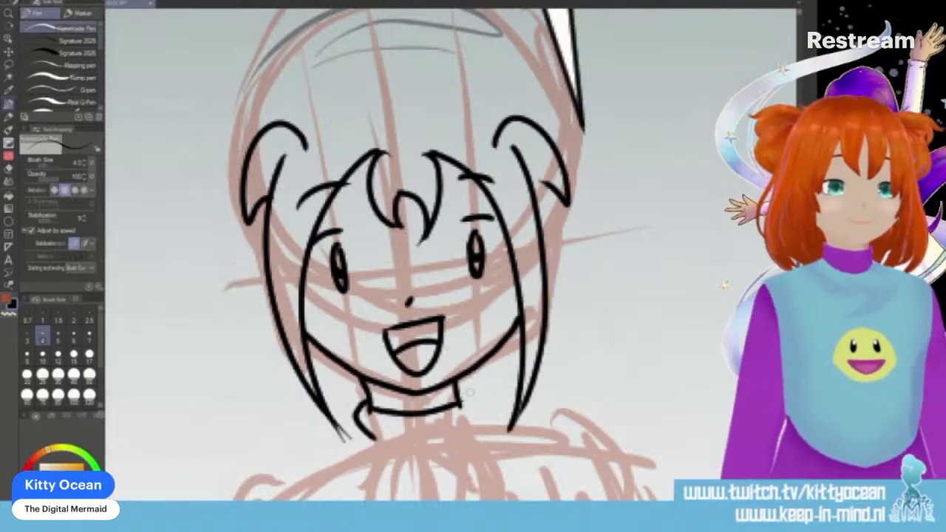
drag(458, 390, 479, 419)
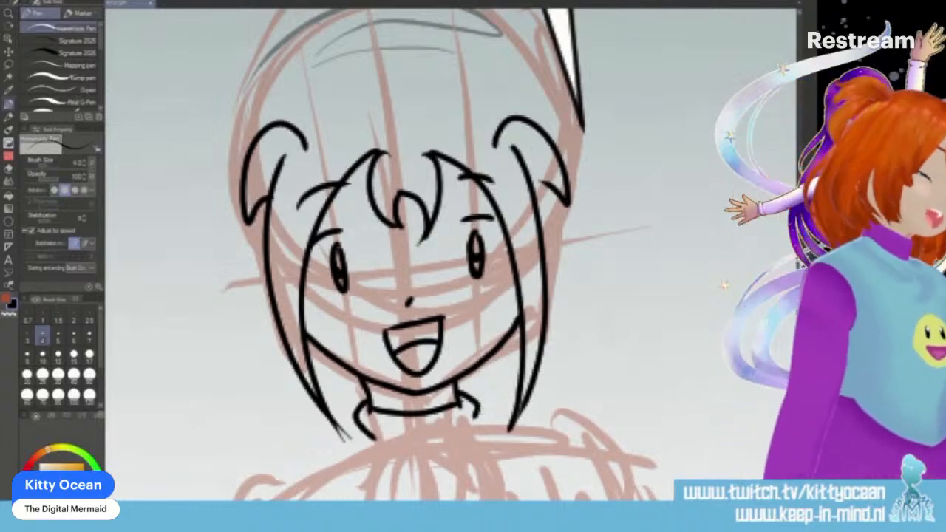
- Ink the top of the first panel character's head as two hair arcs meeting at a central parting
scroll(434, 255, up, 5)
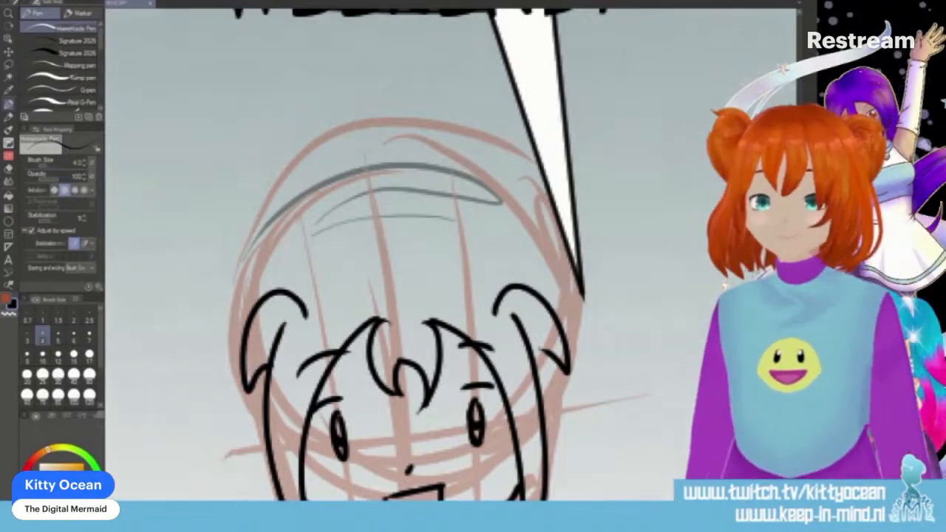
mouse_move(253, 303)
mouse_down()
mouse_move(269, 264)
mouse_move(319, 224)
mouse_move(424, 206)
mouse_move(483, 219)
mouse_move(536, 277)
mouse_up()
key(ctrl+z)
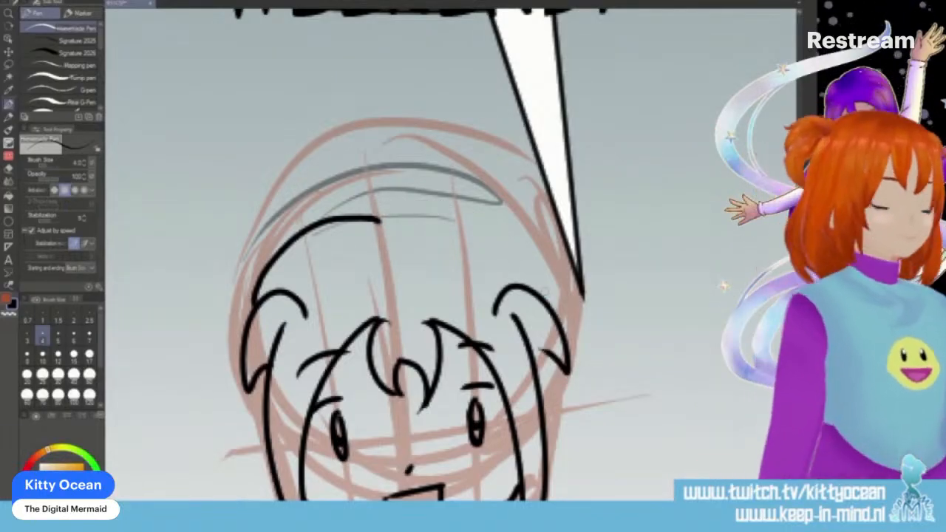
mouse_move(381, 220)
mouse_down()
mouse_move(457, 205)
mouse_move(501, 226)
mouse_move(544, 286)
mouse_up()
key(ctrl+z)
mouse_move(373, 230)
mouse_down()
mouse_move(443, 211)
mouse_move(491, 226)
mouse_move(521, 250)
mouse_move(547, 328)
mouse_up()
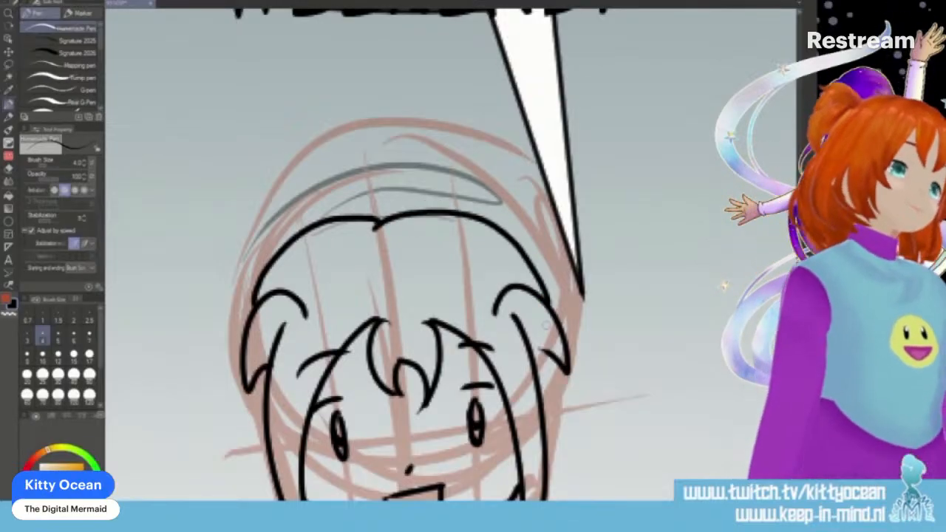
- Ink a large curved hair tuft with pointed ends on the outside of each side of the first panel character's head
mouse_move(258, 287)
mouse_down()
mouse_move(222, 237)
mouse_move(186, 343)
mouse_up()
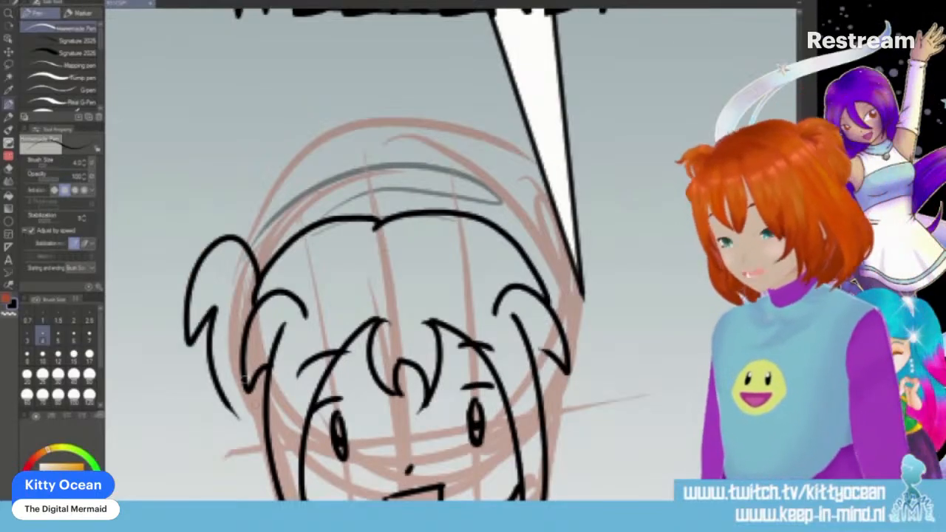
drag(213, 309, 238, 417)
mouse_move(517, 209)
mouse_down()
mouse_move(501, 227)
mouse_move(596, 331)
mouse_move(568, 368)
mouse_up()
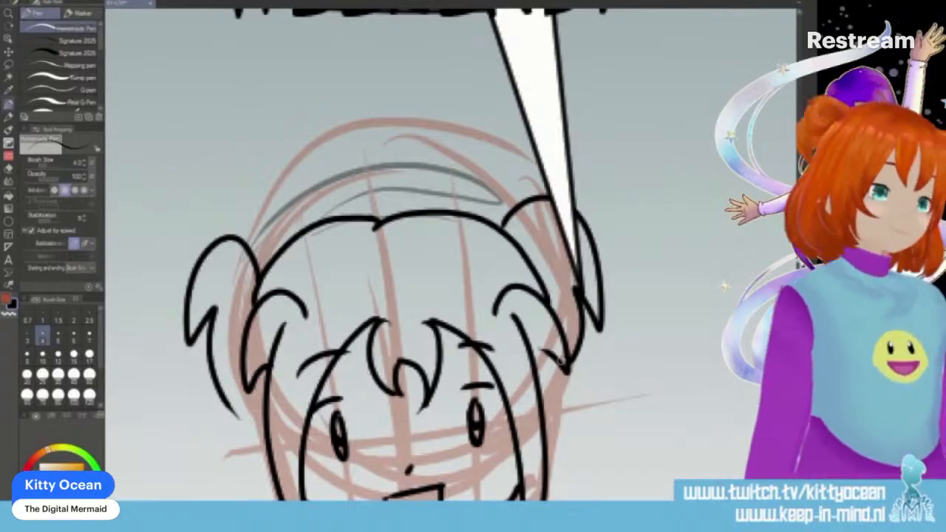
- Ink the first panel character's long wavy back hair on both sides of the face, ending in pointed tips at shoulder height
scroll(451, 254, down, 5)
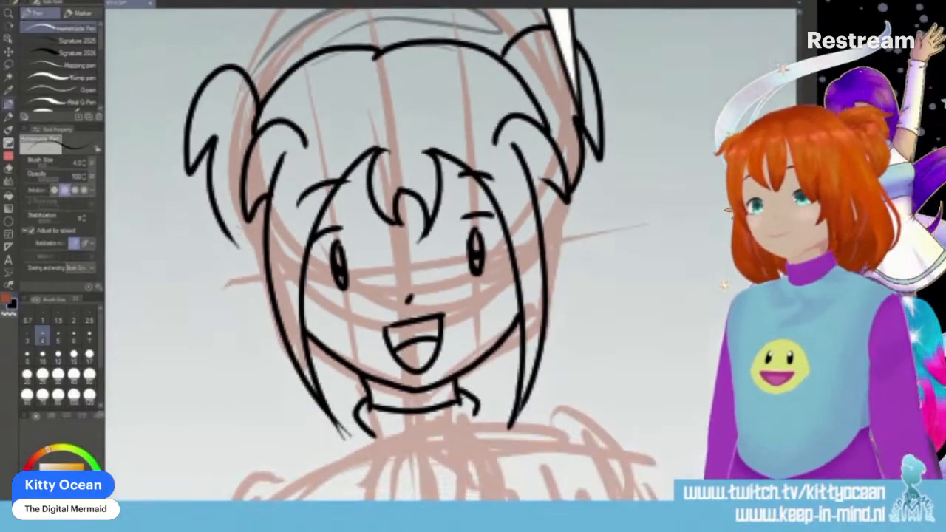
drag(242, 191, 253, 278)
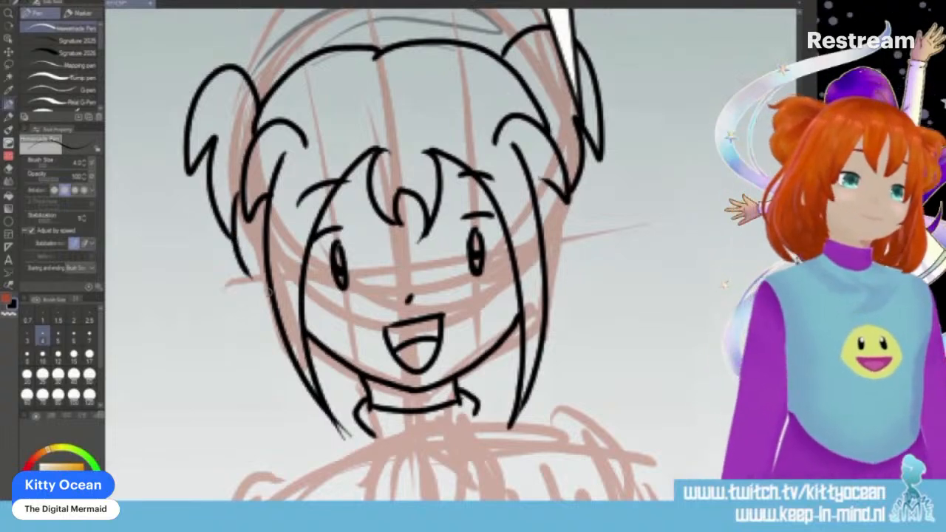
mouse_move(260, 258)
mouse_down()
mouse_move(240, 362)
mouse_move(271, 473)
mouse_up()
key(ctrl+z)
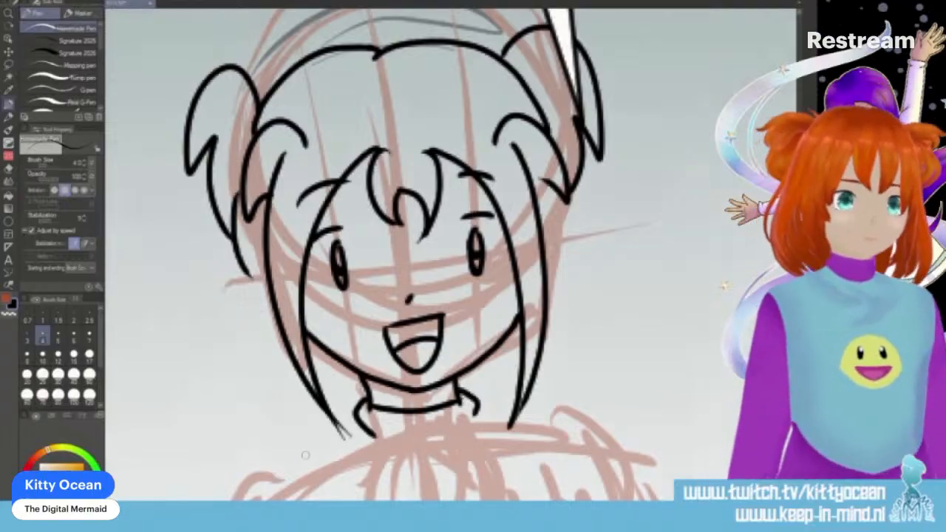
mouse_move(242, 209)
mouse_down()
mouse_move(210, 411)
mouse_move(232, 435)
mouse_move(299, 466)
mouse_up()
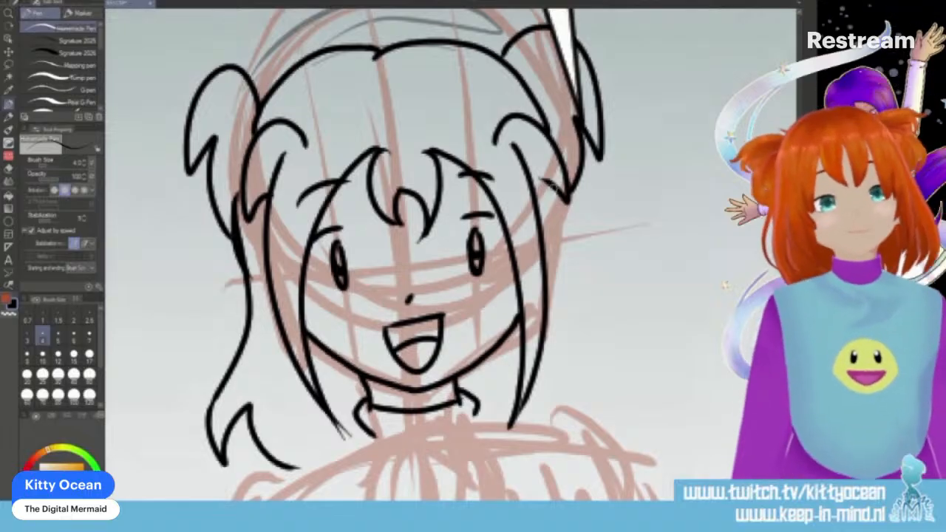
mouse_move(547, 186)
mouse_down()
mouse_move(621, 406)
mouse_move(583, 422)
mouse_up()
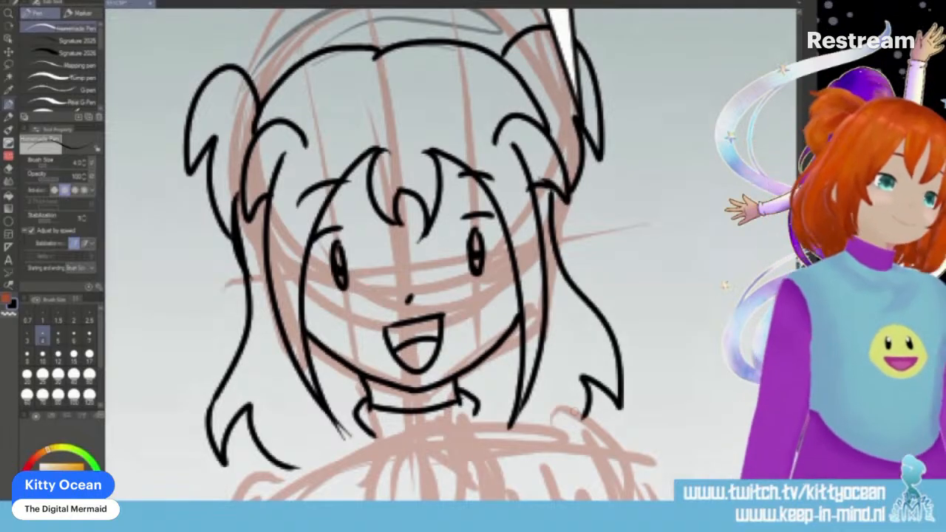
- Ink the lower curled fingers of the first panel character's clasped hands in front of the chest
scroll(451, 255, down, 5)
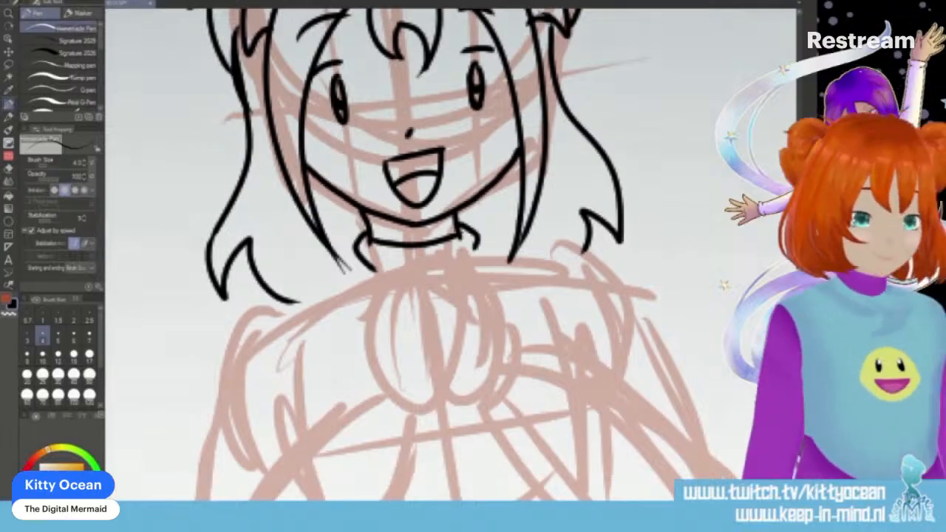
mouse_move(415, 427)
mouse_down()
mouse_move(433, 400)
mouse_move(447, 329)
mouse_move(442, 381)
mouse_up()
mouse_move(446, 304)
mouse_down()
mouse_move(415, 337)
mouse_move(426, 349)
mouse_move(468, 330)
mouse_up()
drag(444, 375, 441, 318)
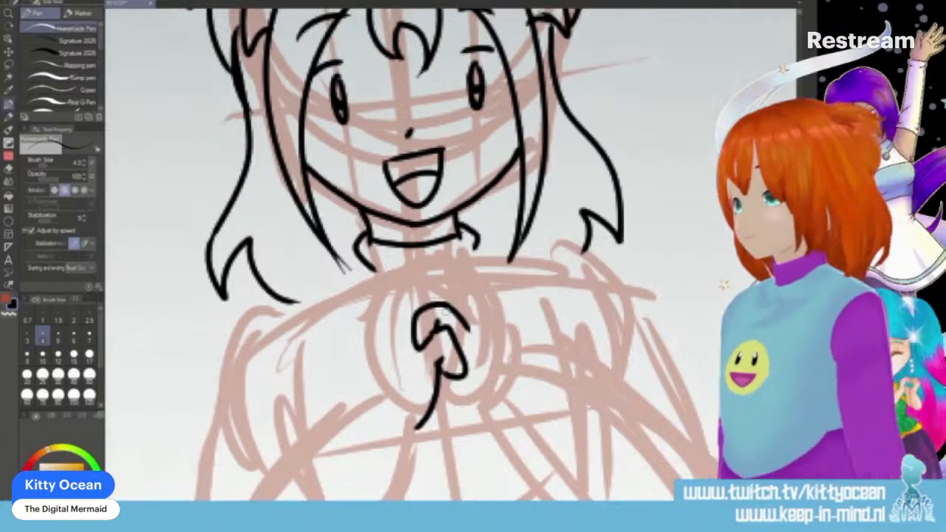
- Ink the upper finger and the rounded outer outlines of the first panel character's clasped hands
mouse_move(405, 299)
mouse_down()
mouse_move(421, 281)
mouse_move(451, 291)
mouse_move(467, 318)
mouse_up()
mouse_move(433, 255)
mouse_down()
mouse_move(414, 264)
mouse_move(458, 252)
mouse_move(512, 331)
mouse_up()
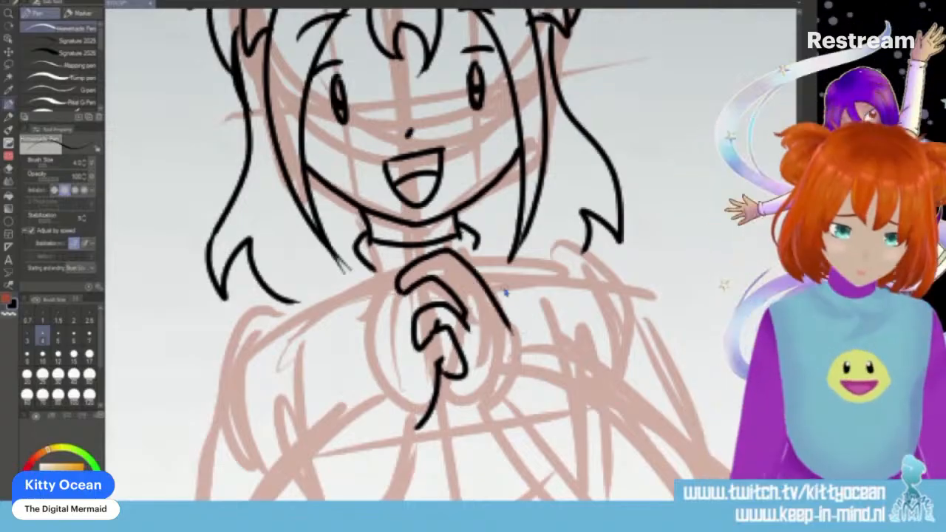
key(ctrl+z)
mouse_move(420, 263)
mouse_down()
mouse_move(449, 260)
mouse_move(474, 281)
mouse_move(510, 353)
mouse_up()
mouse_move(440, 378)
mouse_down()
mouse_move(482, 414)
mouse_move(496, 413)
mouse_up()
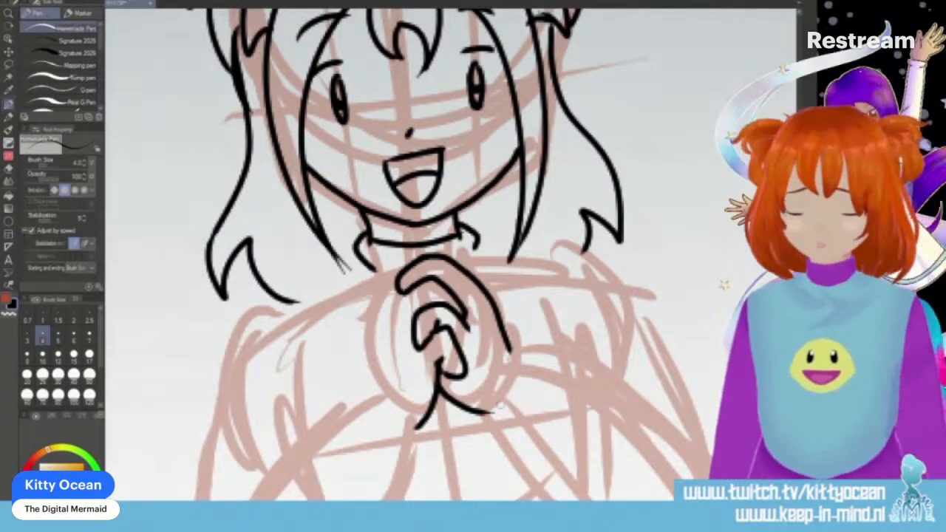
mouse_move(421, 259)
mouse_down()
mouse_move(389, 270)
mouse_move(367, 329)
mouse_move(367, 411)
mouse_up()
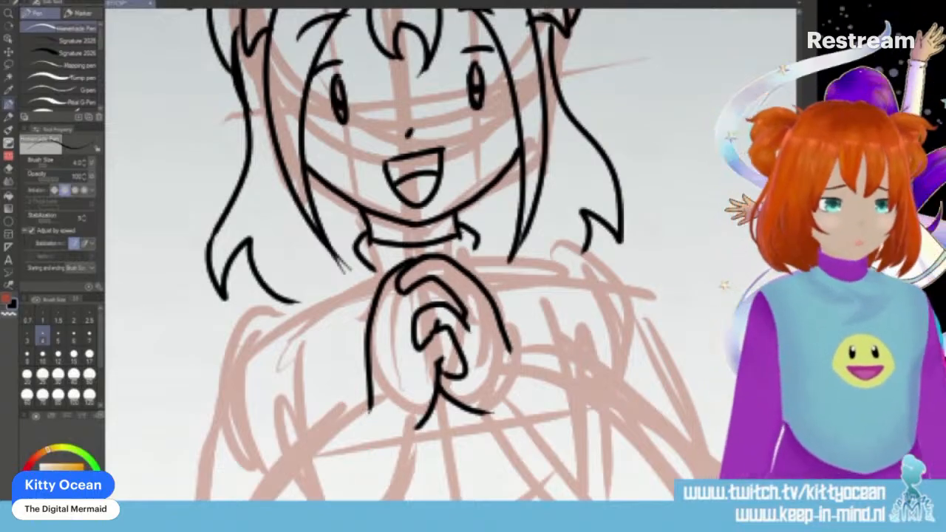
- Close the outlines of the clasped hands at the wrists and ink a rounded sleeve cuff on each
scroll(401, 293, down, 3)
mouse_move(370, 280)
mouse_down()
mouse_move(414, 305)
mouse_move(351, 290)
mouse_move(393, 323)
mouse_move(419, 309)
mouse_up()
drag(507, 216, 516, 252)
mouse_move(487, 288)
mouse_down()
mouse_move(515, 237)
mouse_move(526, 237)
mouse_move(500, 301)
mouse_move(485, 289)
mouse_move(512, 288)
mouse_up()
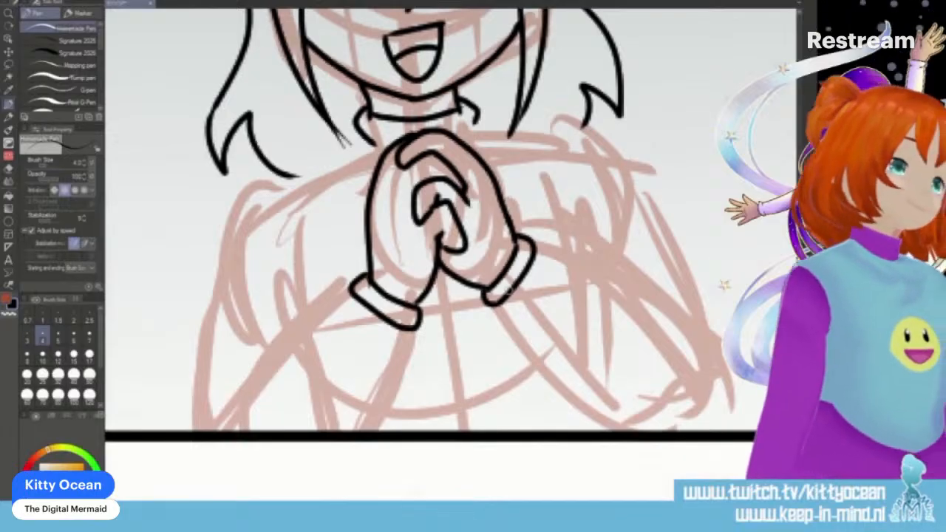
- Ink both forearm sleeves of the first panel character, running from the cuffs down toward the panel's bottom edge
mouse_move(354, 288)
mouse_down()
mouse_move(320, 313)
mouse_move(229, 430)
mouse_up()
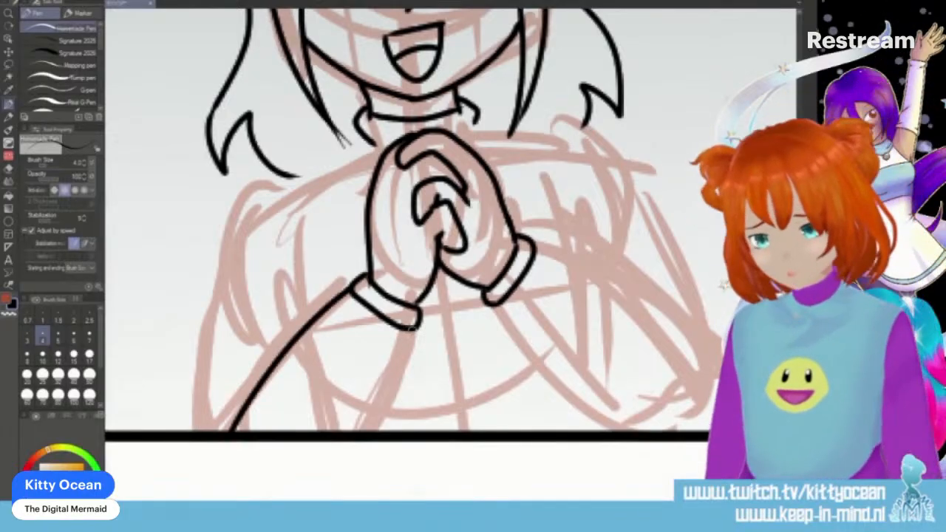
drag(410, 327, 362, 430)
mouse_move(491, 304)
mouse_down()
mouse_move(542, 382)
mouse_move(606, 430)
mouse_up()
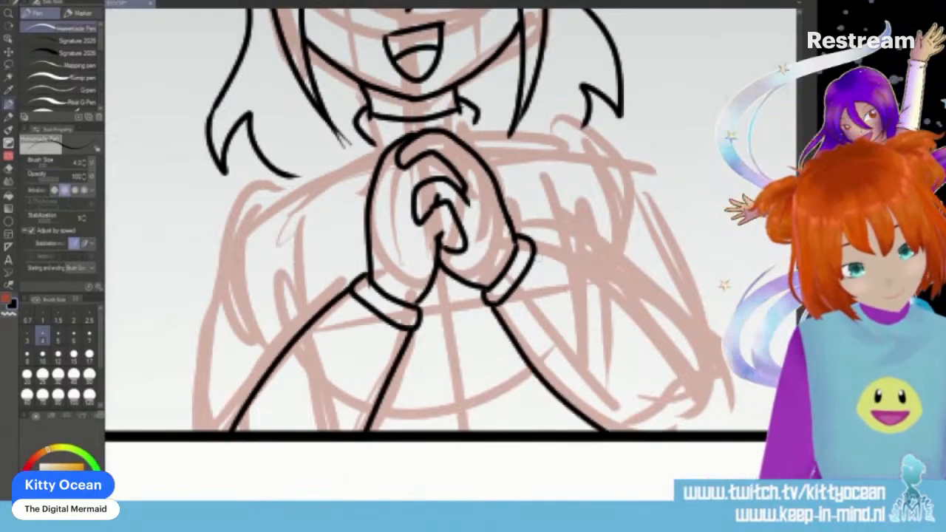
drag(534, 246, 655, 362)
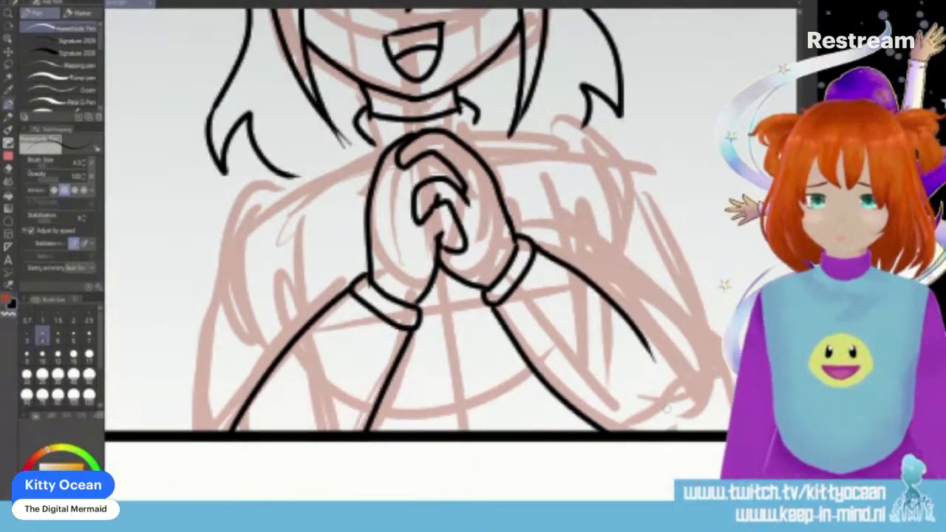
key(ctrl+z)
mouse_move(534, 246)
mouse_down()
mouse_move(619, 300)
mouse_move(668, 354)
mouse_up()
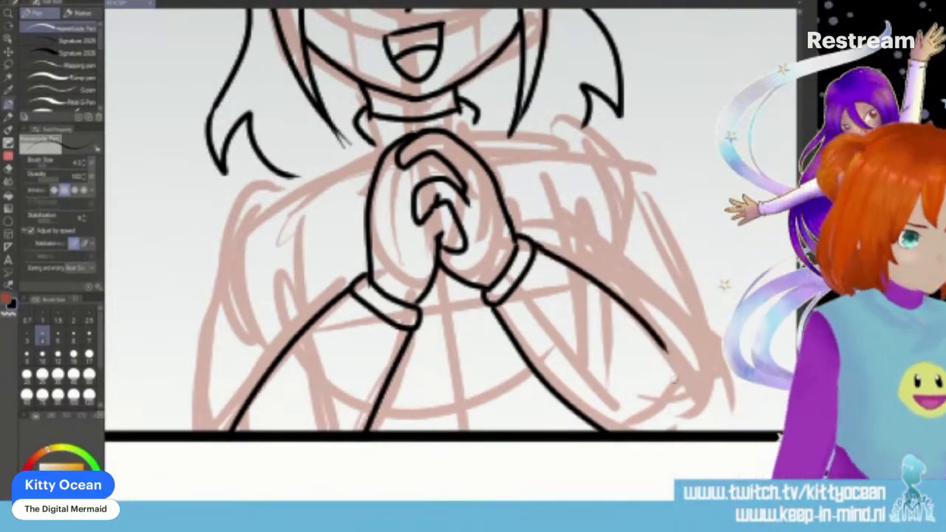
- Ink the folds of the first panel character's collar, the shirt's shoulder seams with small creases and its sides down to the sleeves
drag(358, 134, 373, 191)
mouse_move(470, 120)
mouse_down()
mouse_move(493, 122)
mouse_move(489, 154)
mouse_up()
mouse_move(350, 157)
mouse_down()
mouse_move(299, 196)
mouse_move(305, 300)
mouse_move(325, 210)
mouse_up()
mouse_move(490, 138)
mouse_down()
mouse_move(512, 134)
mouse_move(573, 256)
mouse_up()
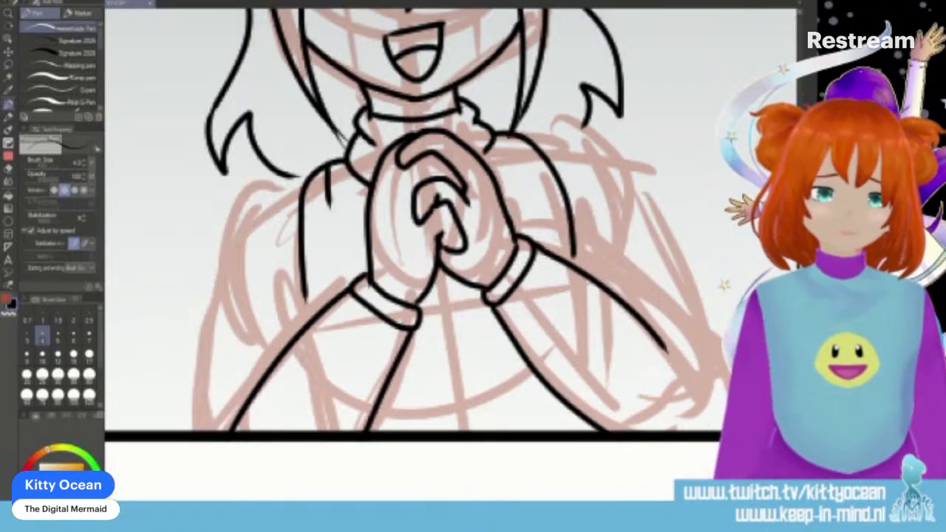
drag(510, 135, 516, 172)
drag(574, 253, 573, 265)
drag(304, 292, 311, 322)
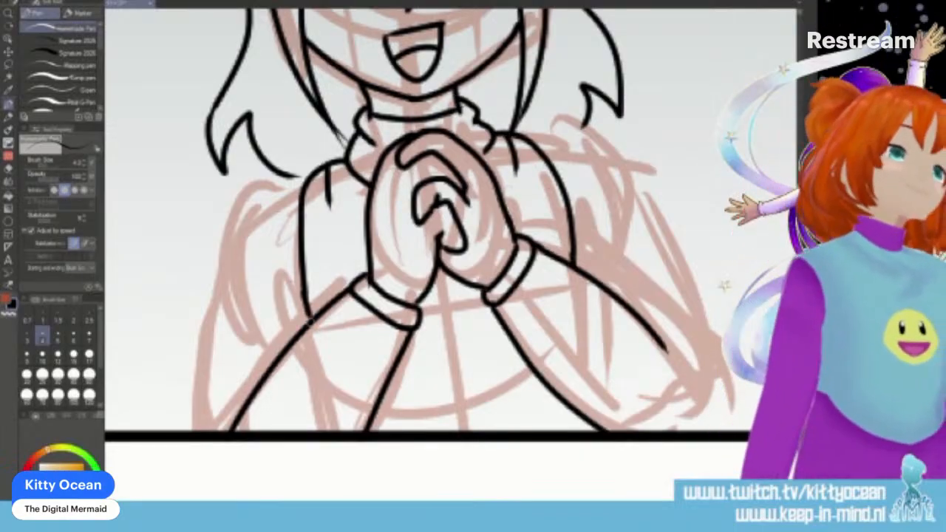
- Ink the outer shoulder and upper arm outlines of both the first panel character's arms down to the panel edge
mouse_move(298, 181)
mouse_down()
mouse_move(247, 202)
mouse_move(219, 275)
mouse_move(195, 429)
mouse_up()
key(ctrl+z)
mouse_move(314, 174)
mouse_down()
mouse_move(230, 241)
mouse_move(205, 430)
mouse_up()
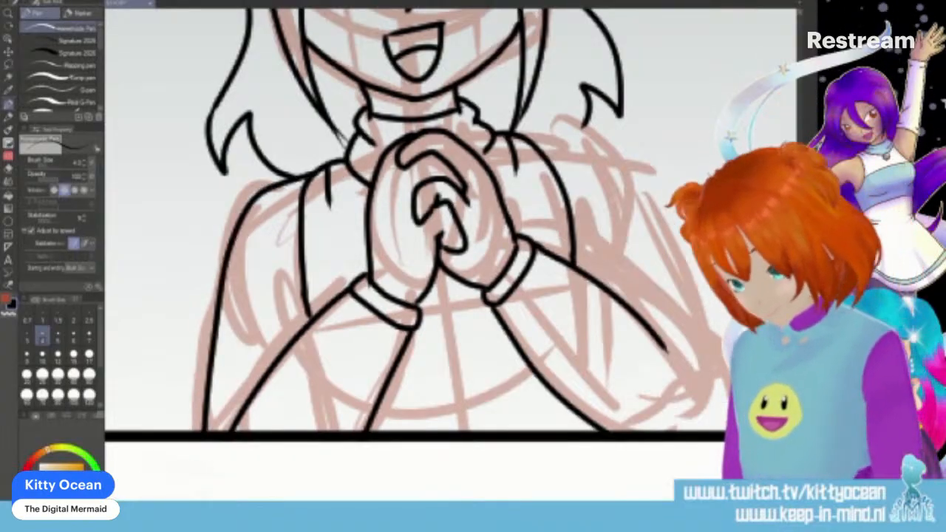
mouse_move(517, 133)
mouse_down()
mouse_move(573, 152)
mouse_move(623, 191)
mouse_move(701, 429)
mouse_up()
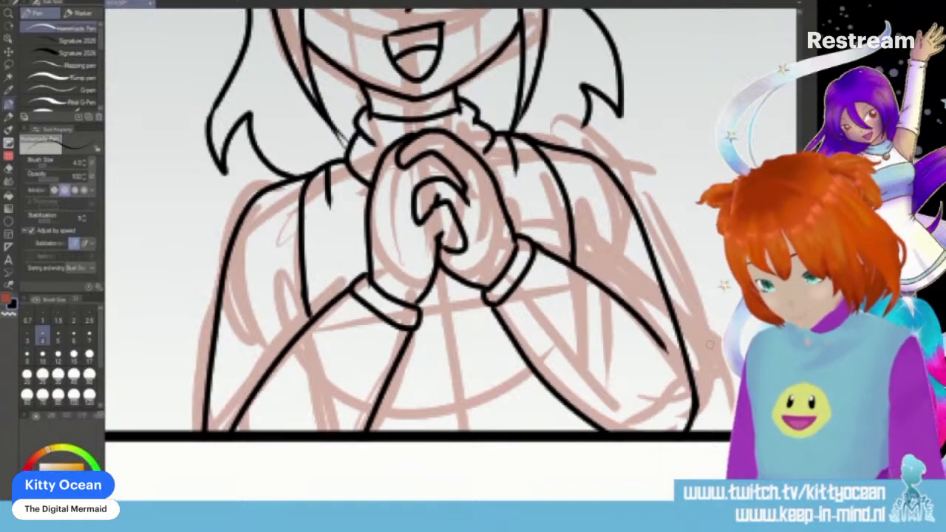
- Ink a small smiley face on the shirt below the clasped hands, and add the missing pointed hair tips and a short lower shirt line
mouse_move(408, 330)
mouse_down()
mouse_move(432, 345)
mouse_move(473, 339)
mouse_move(497, 295)
mouse_up()
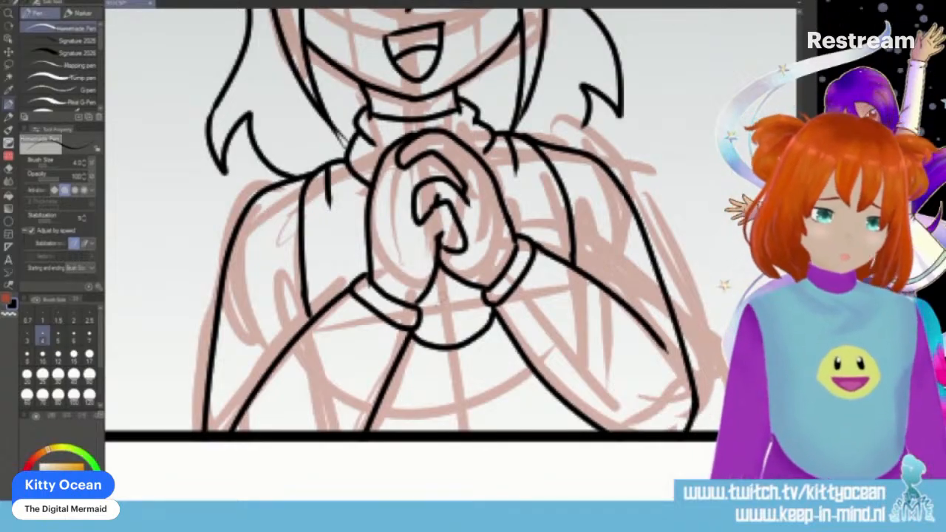
mouse_move(437, 287)
mouse_down()
mouse_move(437, 300)
mouse_move(454, 300)
mouse_move(457, 314)
mouse_up()
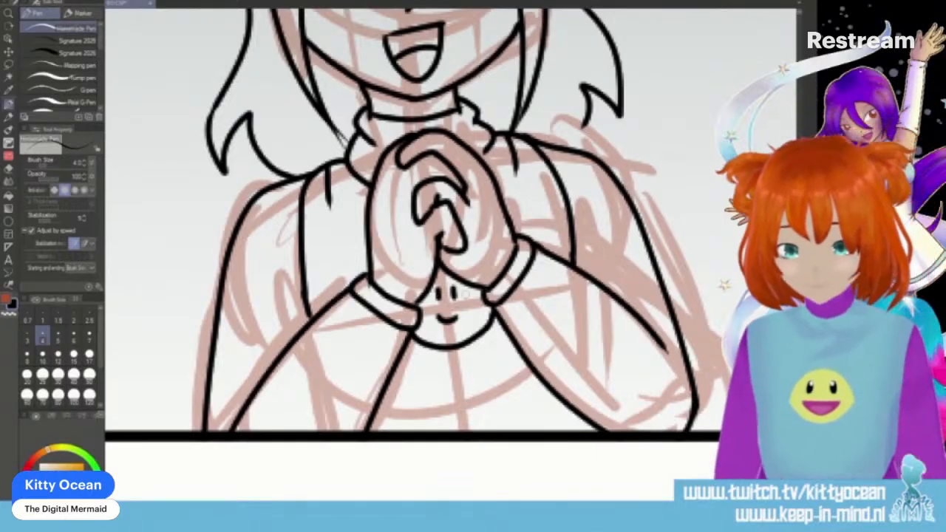
mouse_move(584, 124)
mouse_down()
mouse_move(553, 141)
mouse_move(527, 138)
mouse_move(550, 114)
mouse_up()
drag(550, 115, 546, 139)
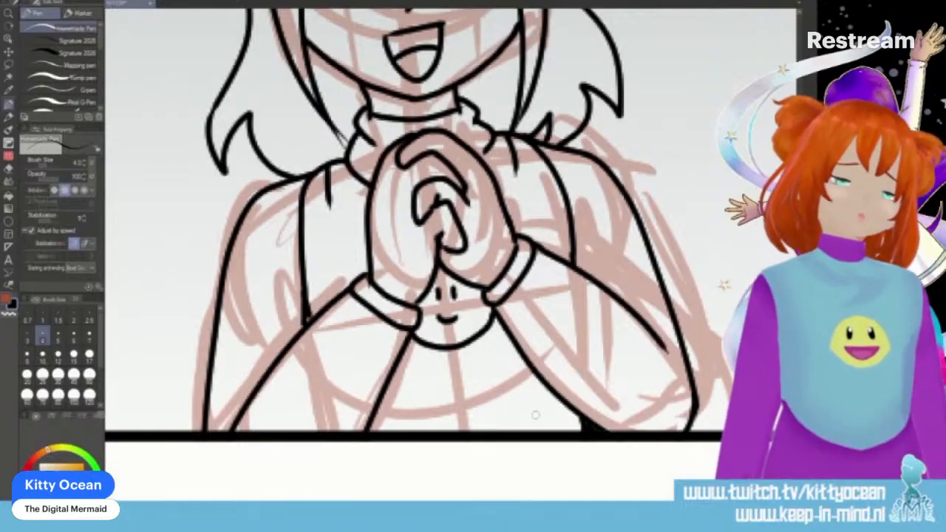
drag(540, 414, 454, 491)
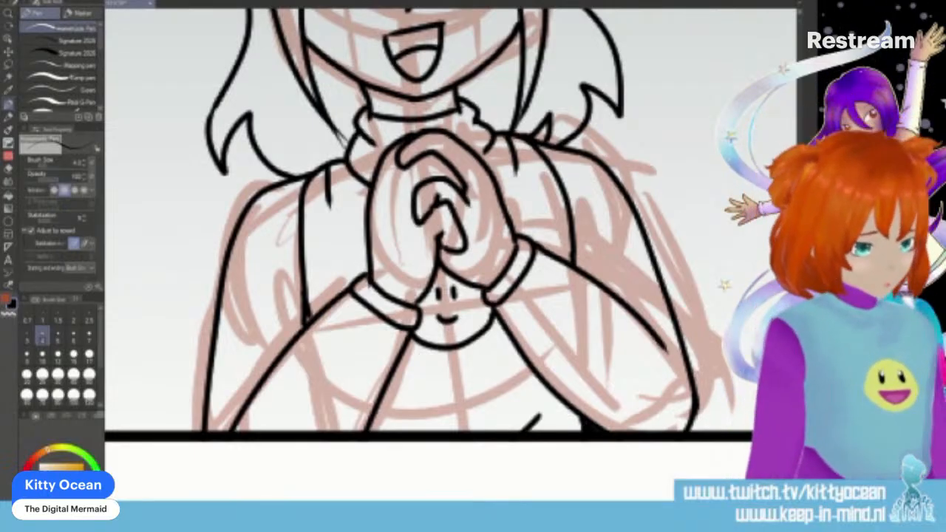
- Ink the next panel character's curled fringe in the middle of the forehead, with a short straight line beside it along the guideline
scroll(450, 255, right, 10)
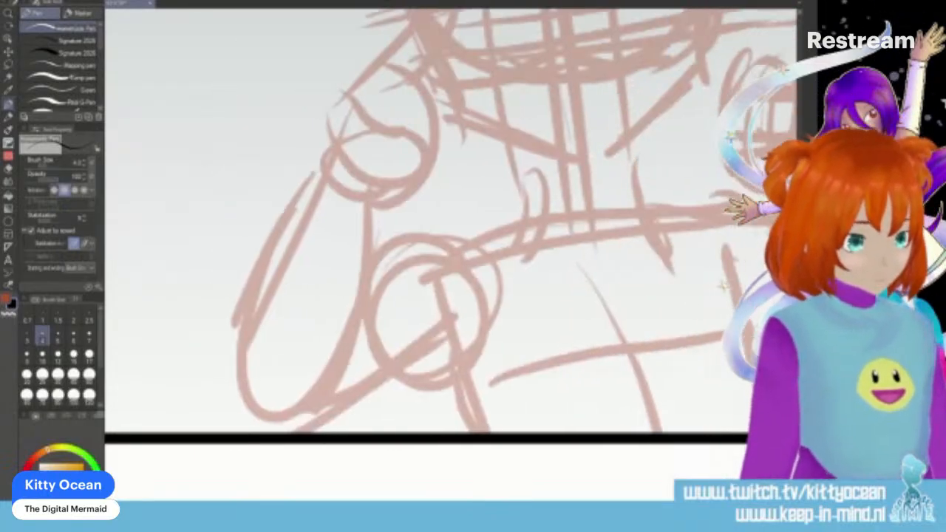
scroll(444, 254, up, 5)
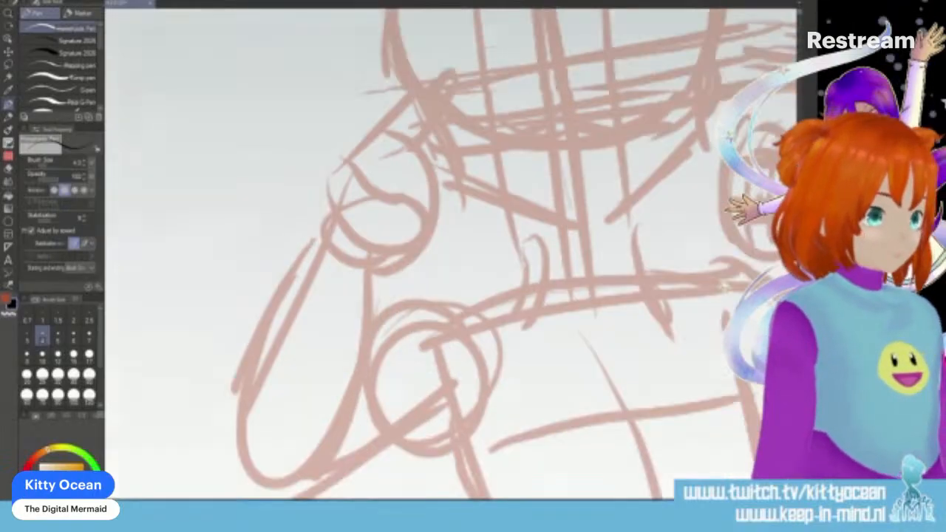
drag(457, 220, 709, 176)
key(ctrl+z)
mouse_move(553, 164)
mouse_down()
mouse_move(526, 189)
mouse_move(550, 247)
mouse_up()
mouse_move(554, 210)
mouse_down()
mouse_move(563, 261)
mouse_move(585, 248)
mouse_up()
drag(570, 161, 584, 251)
drag(563, 201, 553, 216)
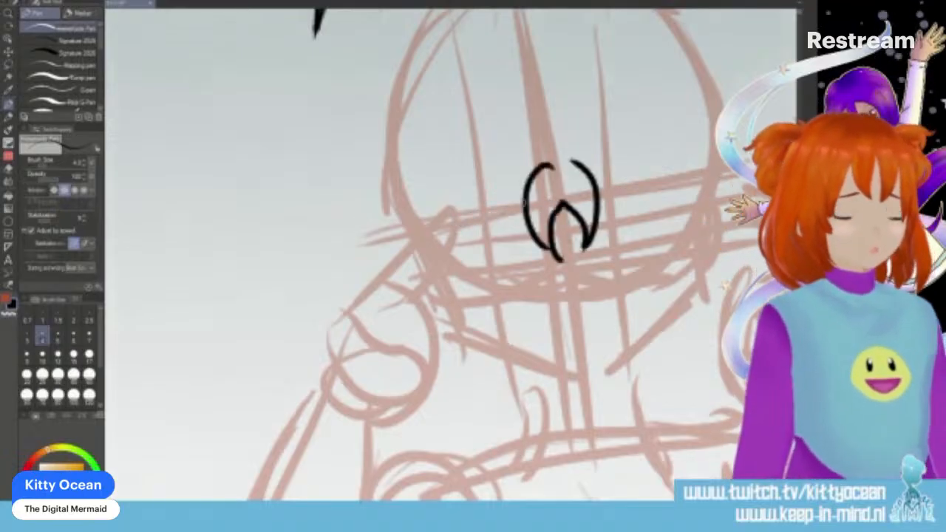
drag(460, 220, 526, 210)
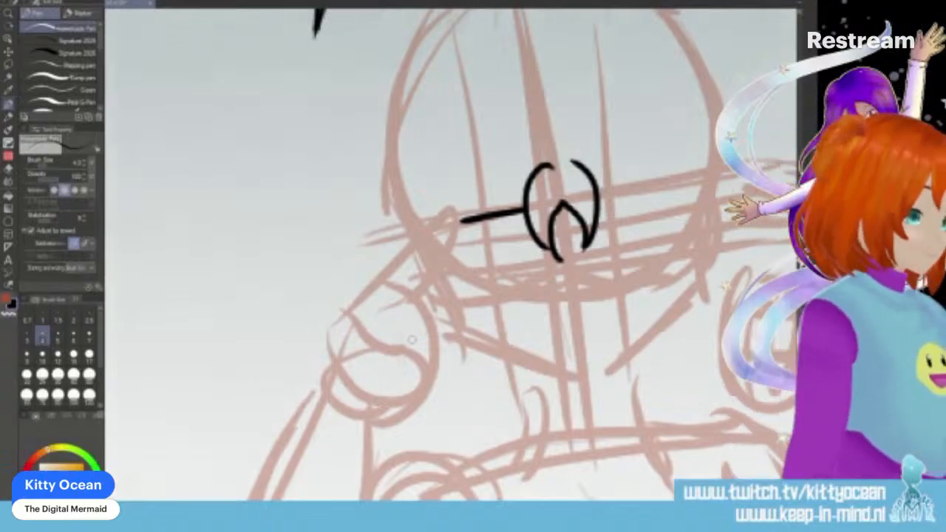
- Ink the next panel character's raised hand with curled fingers, a thumb and an index finger pointing up at the face
mouse_move(402, 334)
mouse_down()
mouse_move(425, 334)
mouse_move(419, 386)
mouse_move(405, 356)
mouse_up()
mouse_move(399, 313)
mouse_down()
mouse_move(434, 313)
mouse_move(430, 362)
mouse_up()
mouse_move(395, 297)
mouse_down()
mouse_move(420, 295)
mouse_move(437, 318)
mouse_up()
mouse_move(325, 381)
mouse_down()
mouse_move(344, 327)
mouse_move(429, 222)
mouse_move(433, 255)
mouse_up()
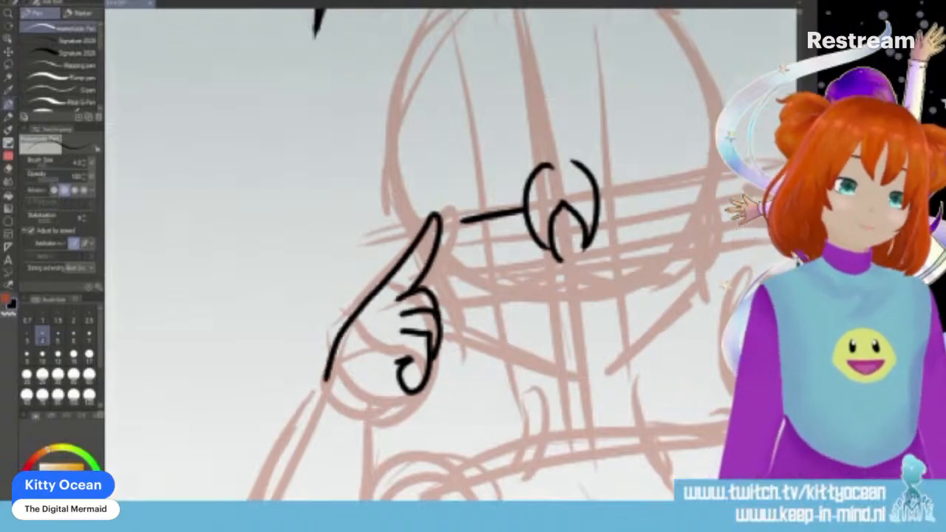
- Ink the curled lowest finger of the raised hand and a short line running from it to the wrist
drag(412, 382, 383, 409)
drag(409, 360, 402, 383)
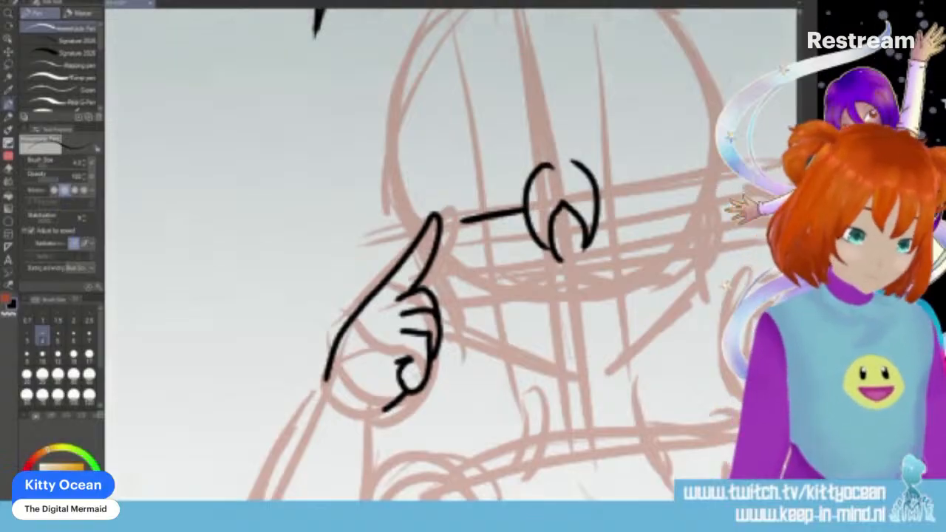
key(ctrl+z)
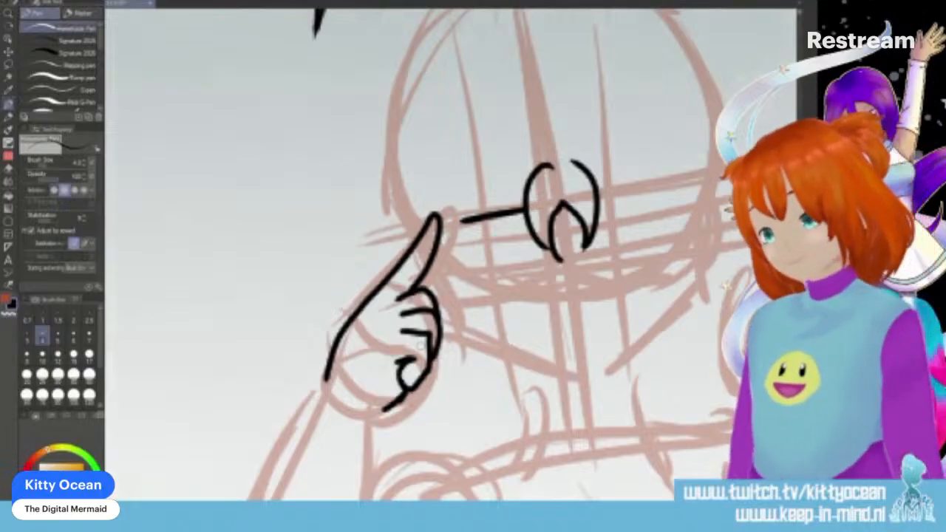
- Ink a long pointed hair strand framing the face beside the raised hand, and erase the glasses line that extends beyond it
drag(553, 167, 489, 427)
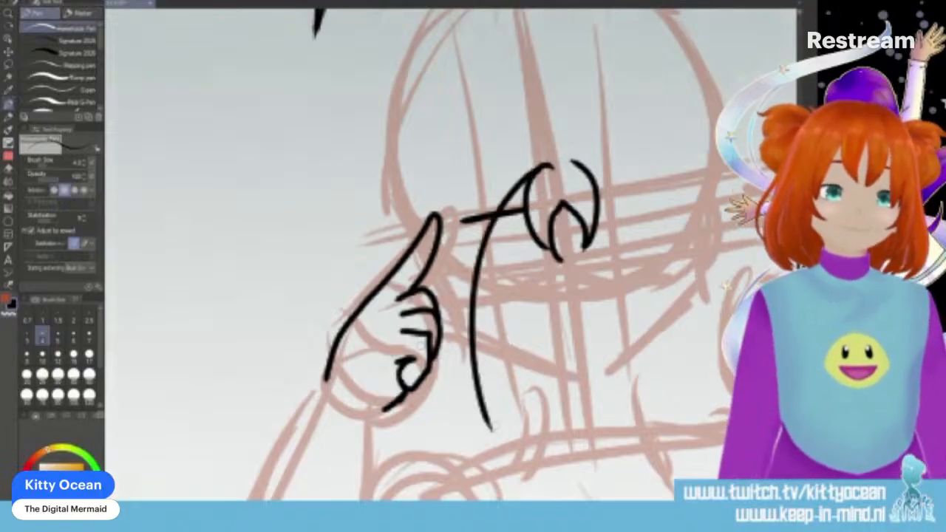
mouse_move(449, 185)
mouse_down()
mouse_move(422, 317)
mouse_move(521, 449)
mouse_up()
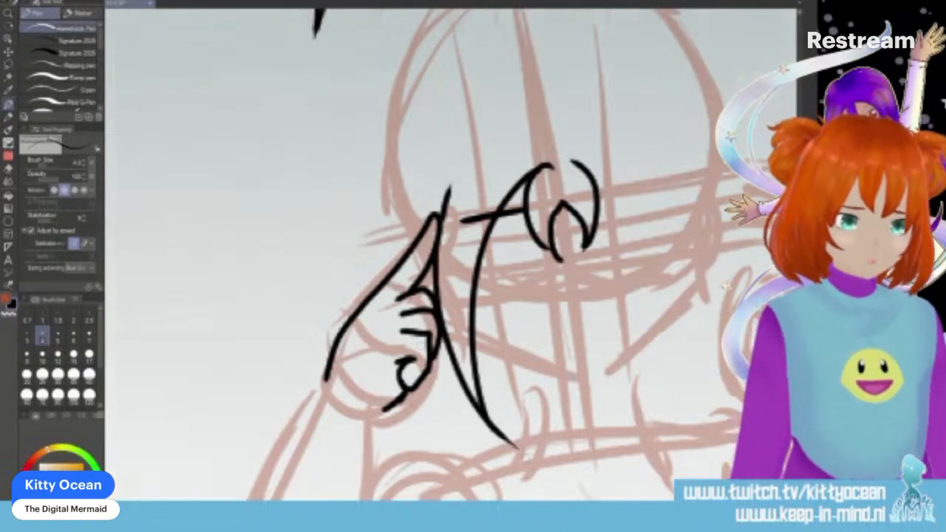
drag(463, 219, 503, 210)
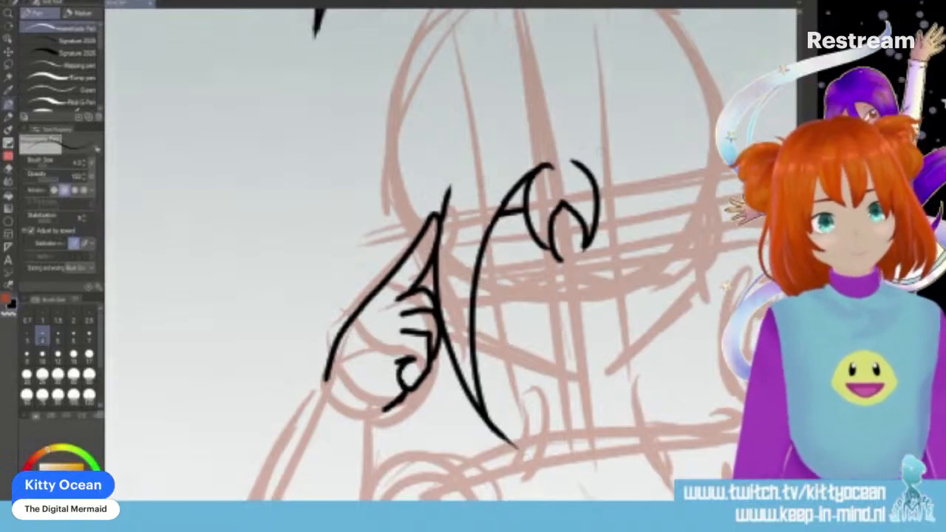
- Ink the matching long pointed hair strand on the other side of the face, and a curved tuft above each strand
mouse_move(579, 159)
mouse_down()
mouse_move(619, 181)
mouse_move(688, 423)
mouse_up()
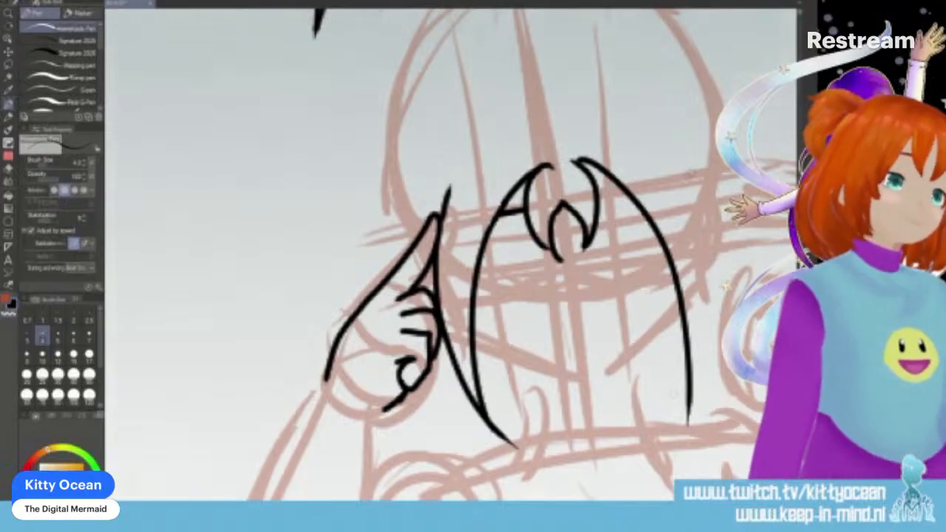
mouse_move(678, 155)
mouse_down()
mouse_move(706, 235)
mouse_move(713, 366)
mouse_move(681, 458)
mouse_up()
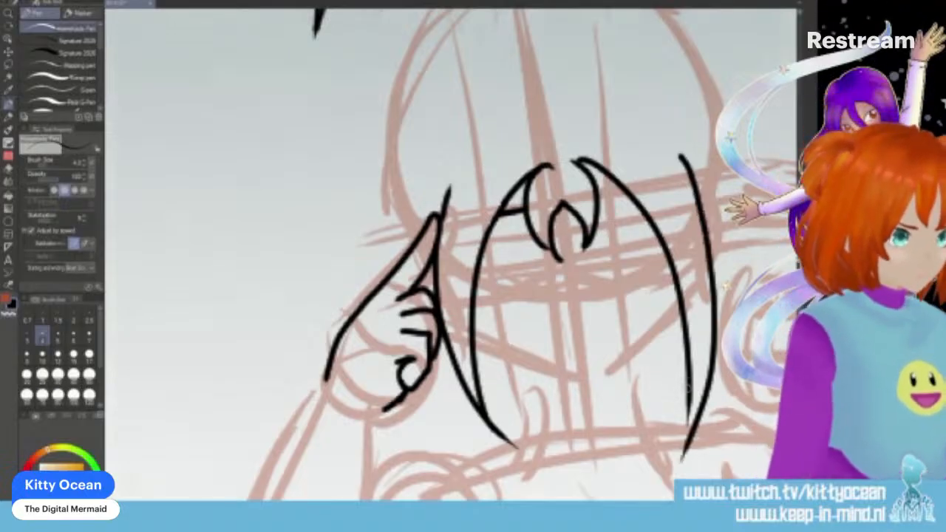
key(ctrl+z)
mouse_move(672, 144)
mouse_down()
mouse_move(693, 176)
mouse_move(681, 432)
mouse_up()
key(ctrl+z)
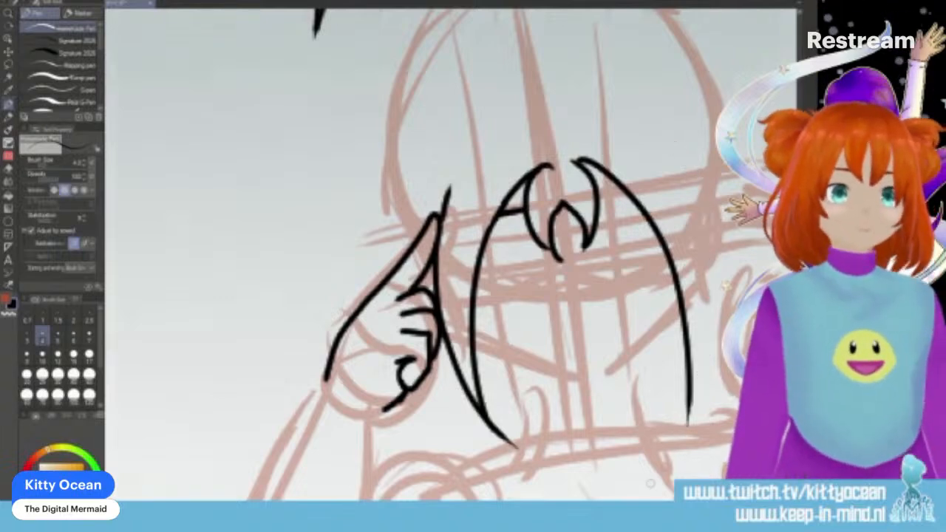
mouse_move(668, 148)
mouse_down()
mouse_move(699, 200)
mouse_move(705, 366)
mouse_move(681, 436)
mouse_up()
mouse_move(452, 154)
mouse_down()
mouse_move(470, 181)
mouse_move(414, 244)
mouse_up()
mouse_move(650, 125)
mouse_down()
mouse_move(659, 122)
mouse_move(691, 181)
mouse_up()
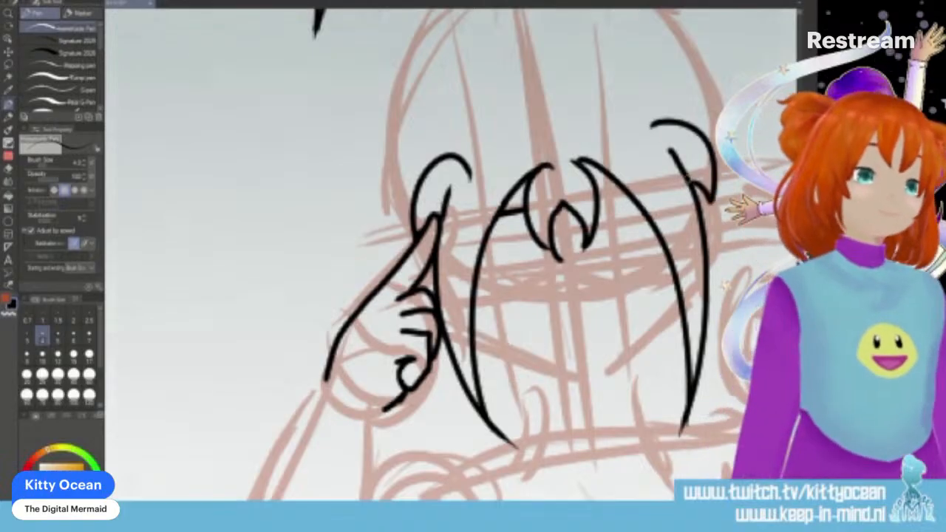
- Ink shutter shades across the eyes with parallel slats between the hair strands and a curved lower rim over the nose
drag(591, 197, 628, 189)
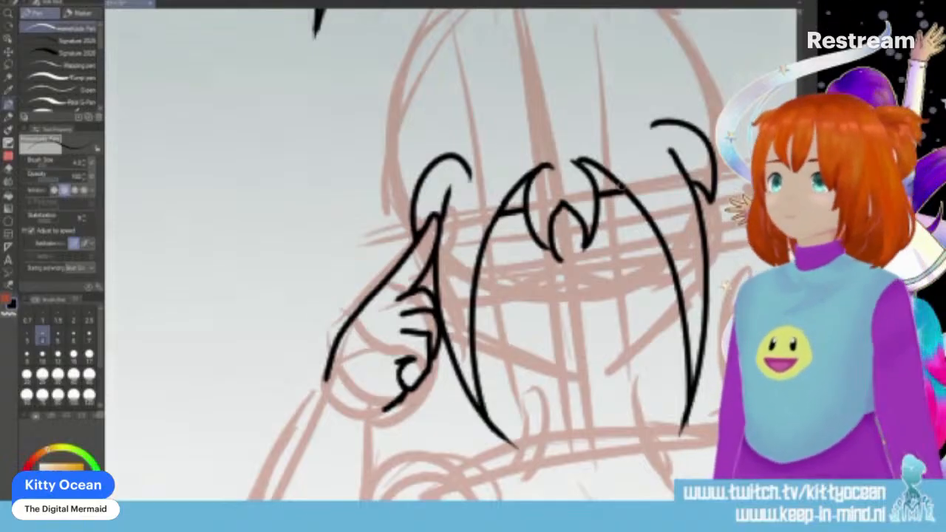
drag(484, 235, 583, 214)
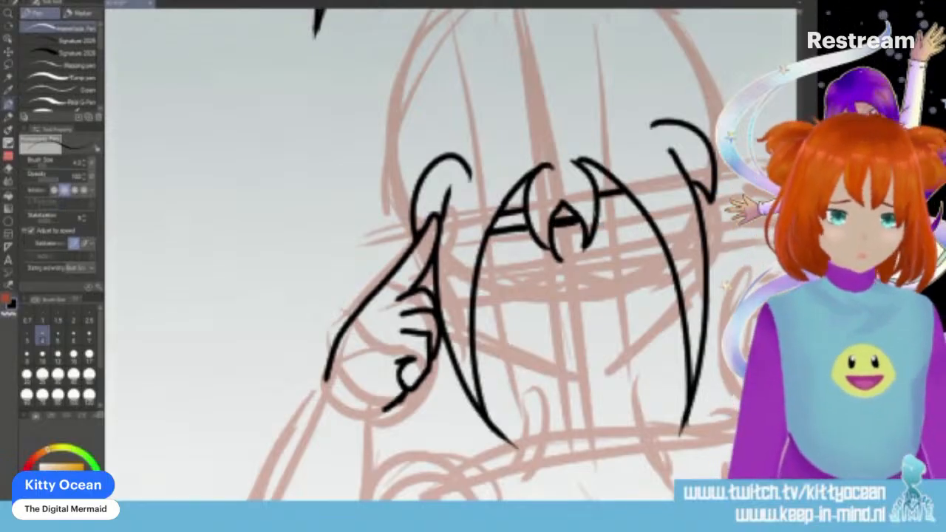
key(ctrl+z)
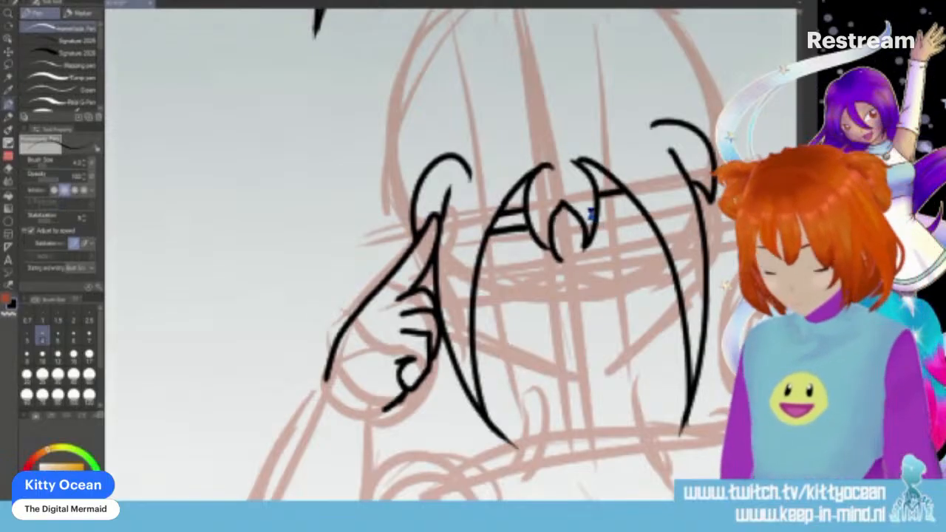
drag(545, 227, 640, 206)
key(ctrl+z)
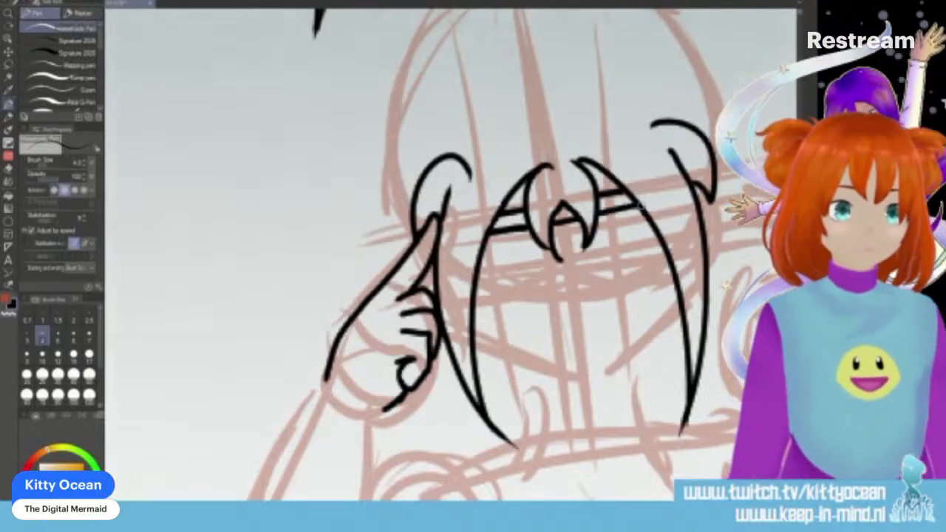
drag(480, 257, 639, 224)
mouse_move(473, 305)
mouse_down()
mouse_move(559, 271)
mouse_move(612, 285)
mouse_move(665, 277)
mouse_up()
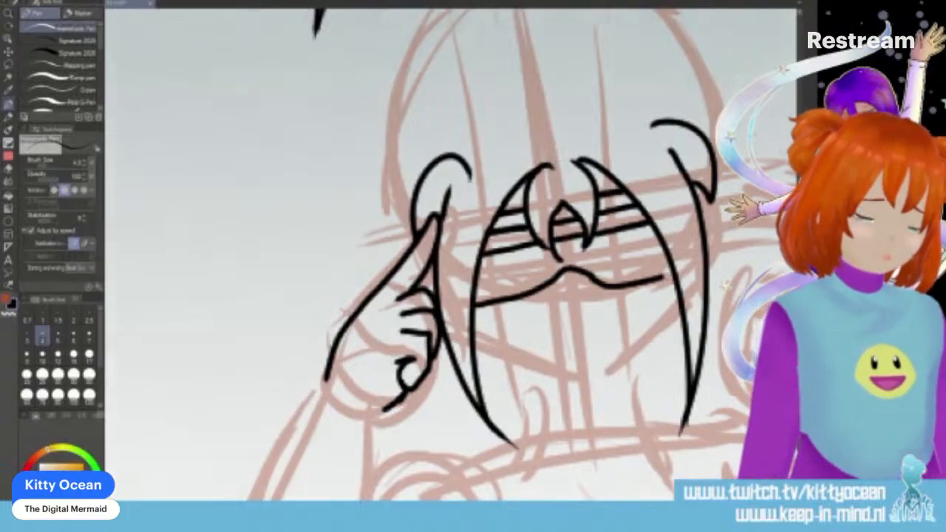
mouse_move(474, 275)
mouse_down()
mouse_move(541, 240)
mouse_move(662, 233)
mouse_up()
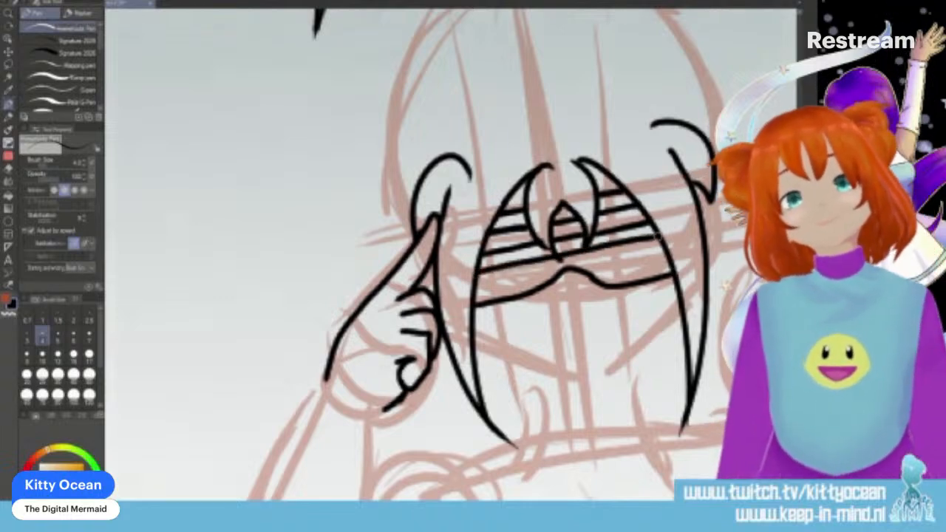
drag(473, 294, 665, 246)
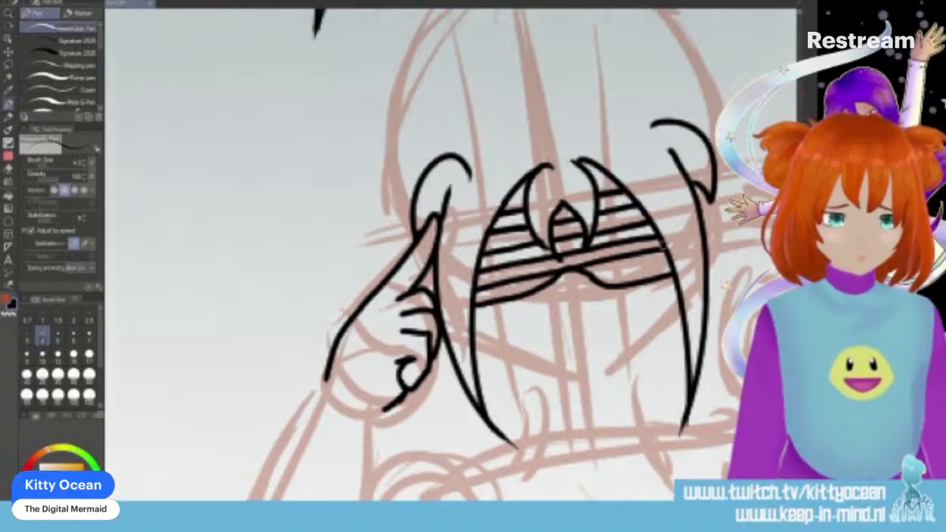
- Ink a small nose mark, a two-part closed mouth and the rounded jawline between the hair strands
drag(569, 284, 573, 297)
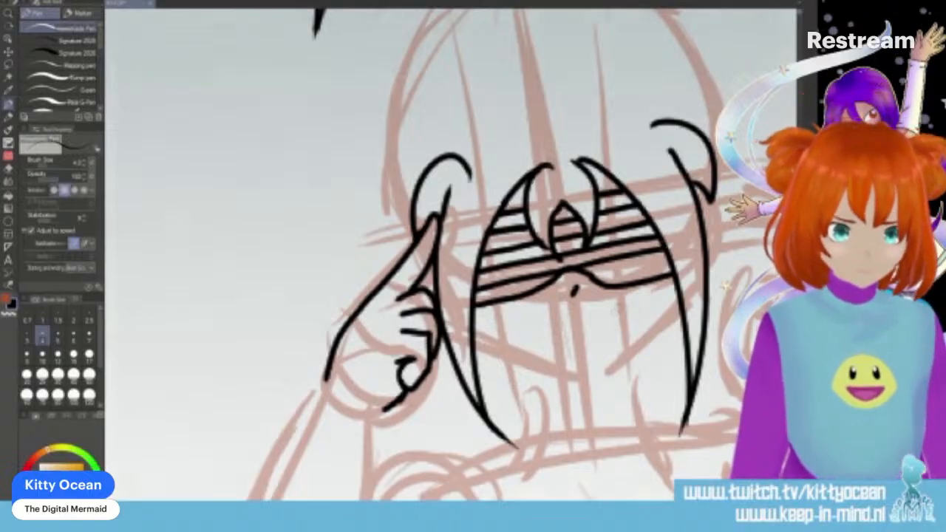
drag(536, 324, 563, 332)
drag(572, 333, 596, 334)
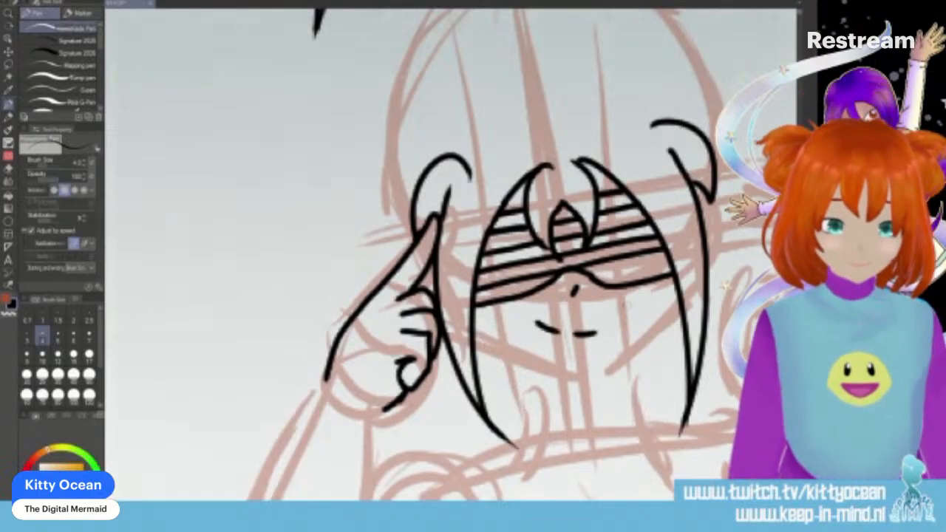
mouse_move(470, 323)
mouse_down()
mouse_move(571, 376)
mouse_move(602, 366)
mouse_move(588, 364)
mouse_move(581, 375)
mouse_move(601, 372)
mouse_move(658, 327)
mouse_move(679, 279)
mouse_up()
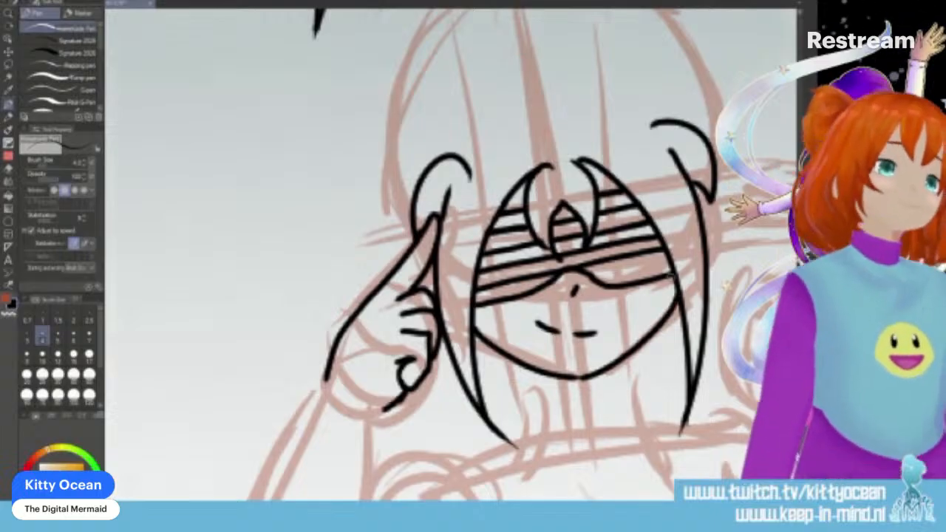
- Ink both sides of the neck below the jaw and a curved collar band around its base
drag(633, 353, 634, 396)
mouse_move(523, 360)
mouse_down()
mouse_move(524, 415)
mouse_move(634, 408)
mouse_up()
mouse_move(519, 409)
mouse_down()
mouse_move(535, 437)
mouse_move(585, 441)
mouse_move(648, 427)
mouse_up()
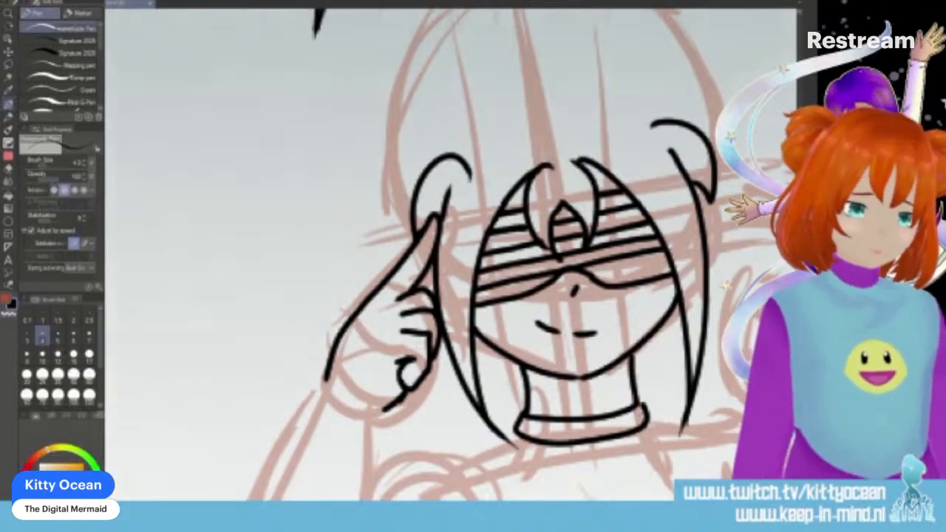
- Ink the top of the hair with a central parting, a spiky pigtail on each side and a small star hairpin
scroll(443, 259, up, 3)
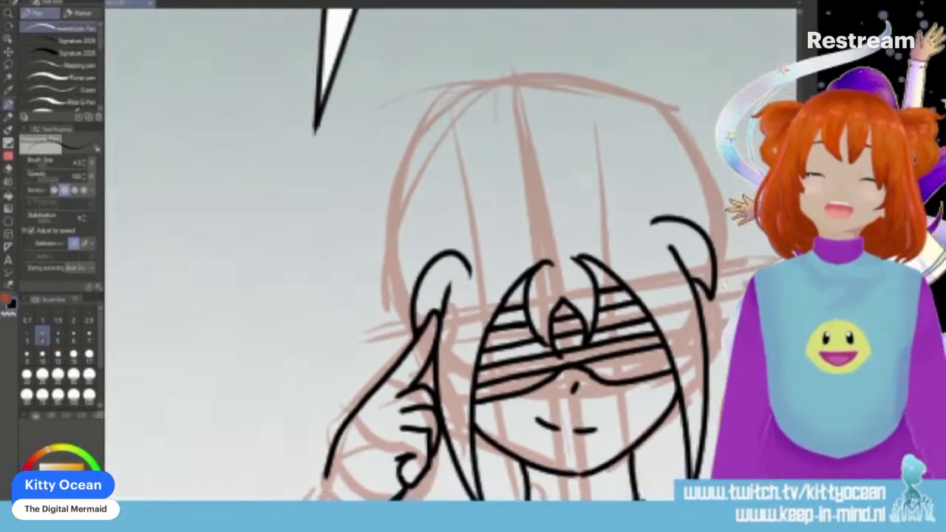
mouse_move(526, 151)
mouse_down()
mouse_move(510, 148)
mouse_move(417, 210)
mouse_move(402, 311)
mouse_move(533, 154)
mouse_move(584, 135)
mouse_move(684, 174)
mouse_move(711, 237)
mouse_up()
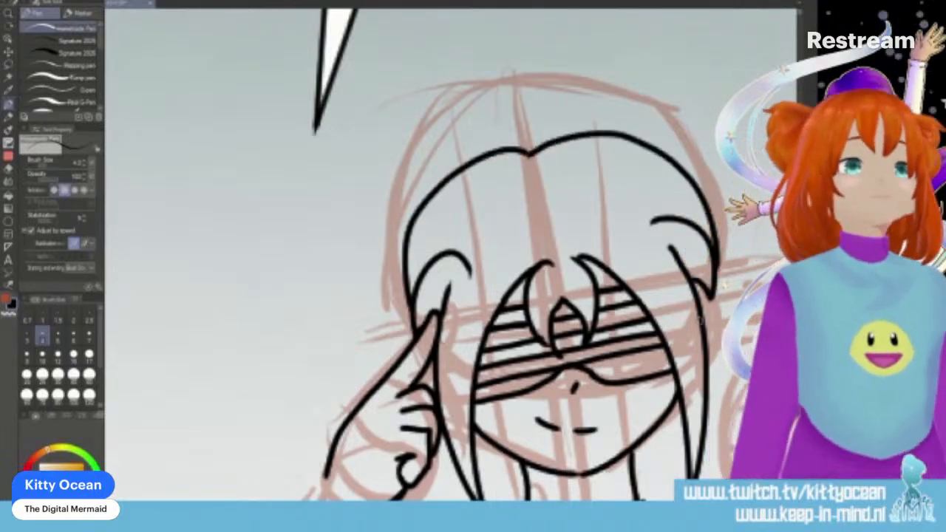
mouse_move(423, 204)
mouse_down()
mouse_move(332, 171)
mouse_move(346, 205)
mouse_move(323, 292)
mouse_move(351, 249)
mouse_move(366, 327)
mouse_move(399, 340)
mouse_up()
mouse_move(655, 148)
mouse_down()
mouse_move(704, 108)
mouse_move(724, 108)
mouse_up()
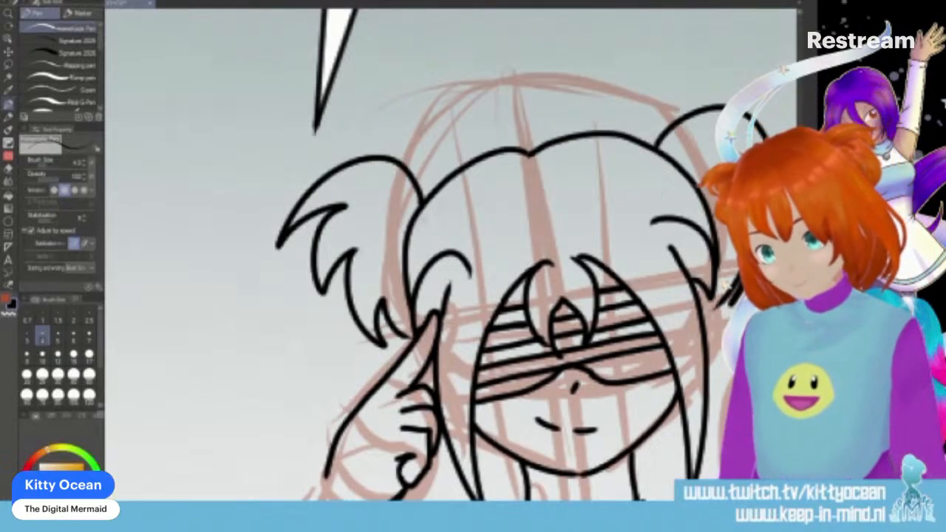
mouse_move(422, 225)
mouse_down()
mouse_move(438, 221)
mouse_move(438, 235)
mouse_move(420, 245)
mouse_move(419, 231)
mouse_up()
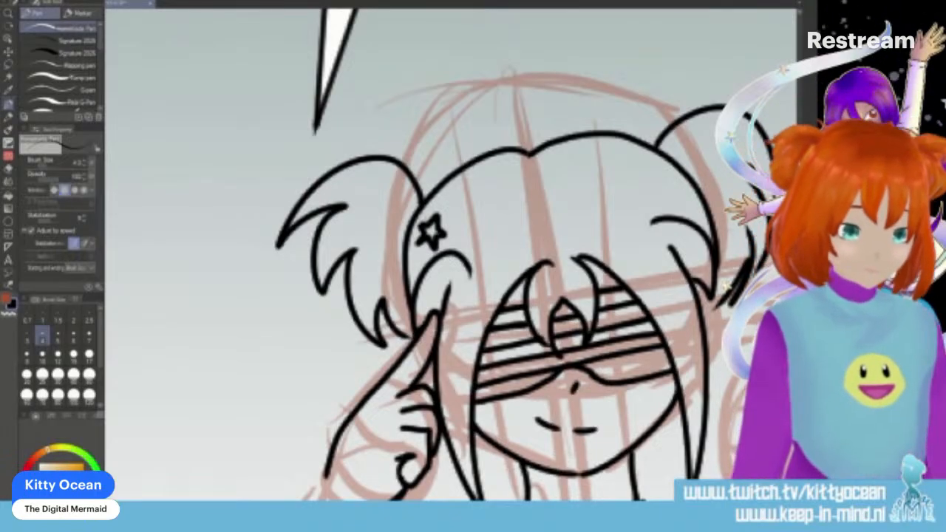
- Ink a pointed scarf with small fold marks below the collar, and the sleeveless shirt's shoulder and armhole on the raised-arm side
scroll(450, 255, down, 3)
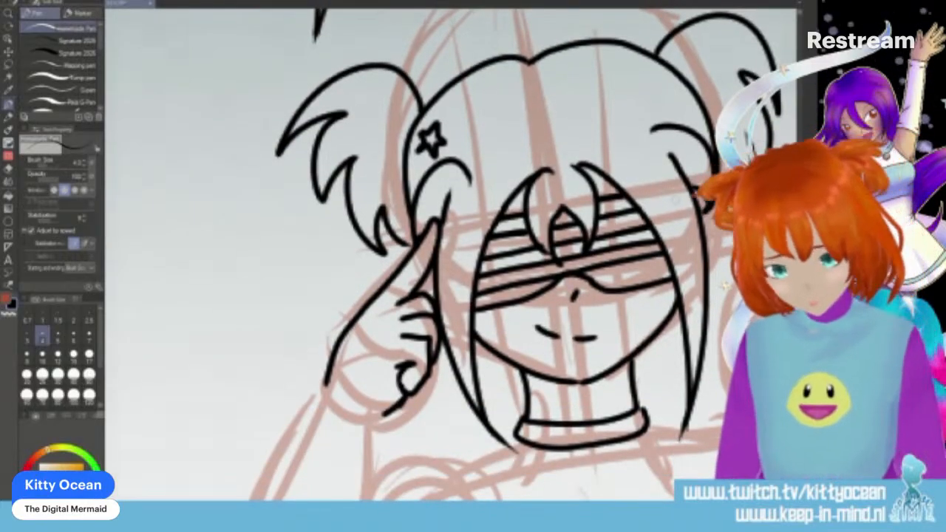
scroll(443, 255, down, 5)
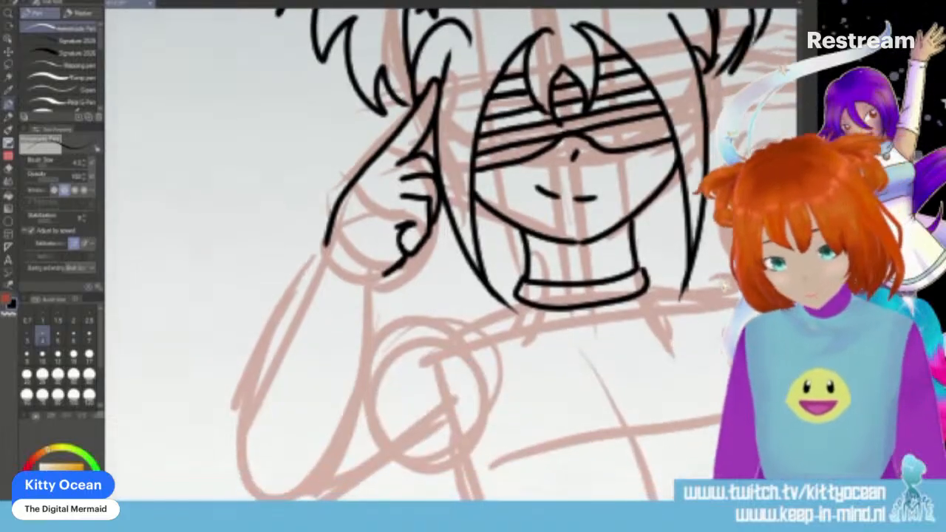
mouse_move(517, 299)
mouse_down()
mouse_move(584, 360)
mouse_move(630, 375)
mouse_move(649, 353)
mouse_move(650, 277)
mouse_up()
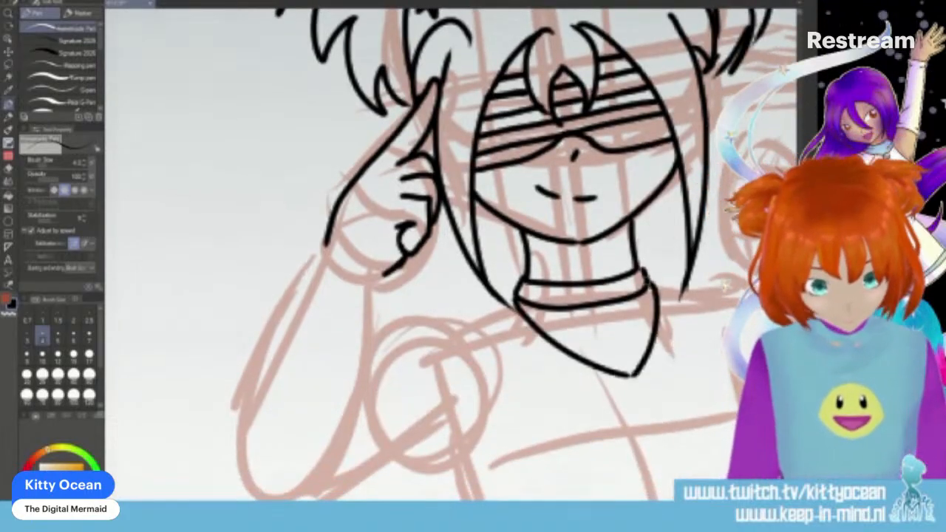
drag(562, 338, 606, 340)
drag(643, 340, 659, 328)
drag(562, 268, 574, 288)
drag(613, 266, 621, 277)
mouse_move(487, 310)
mouse_down()
mouse_move(462, 322)
mouse_move(481, 453)
mouse_move(484, 429)
mouse_move(471, 469)
mouse_move(454, 499)
mouse_up()
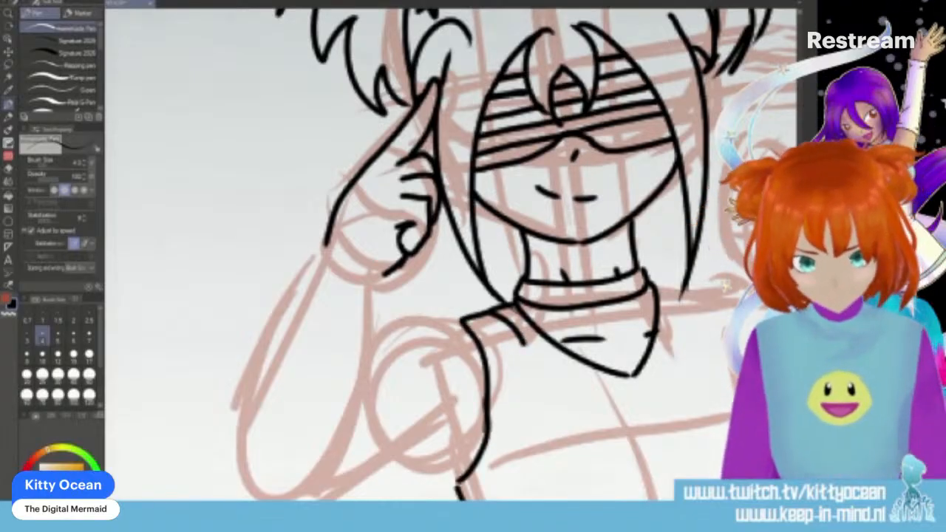
- Ink a shirt emblem of a round grinning face in black sunglasses with pointed flames trailing from one side
scroll(451, 254, right, 5)
scroll(451, 255, left, 2)
mouse_move(485, 405)
mouse_down()
mouse_move(478, 403)
mouse_move(507, 461)
mouse_move(484, 404)
mouse_move(370, 387)
mouse_up()
mouse_move(436, 411)
mouse_down()
mouse_move(411, 444)
mouse_move(439, 448)
mouse_move(517, 426)
mouse_up()
key(ctrl+z)
mouse_move(446, 423)
mouse_down()
mouse_move(516, 435)
mouse_move(454, 425)
mouse_move(468, 454)
mouse_move(511, 447)
mouse_move(472, 475)
mouse_move(512, 458)
mouse_up()
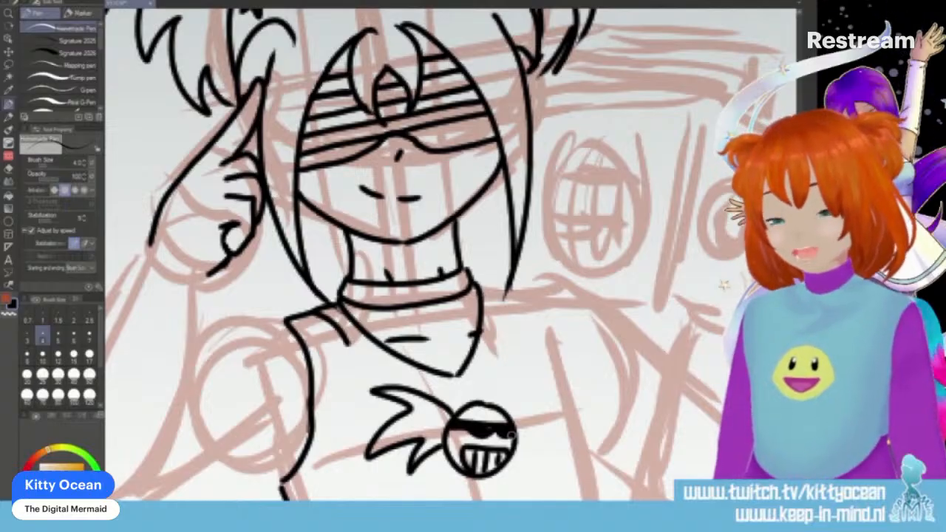
- Ink the shirt's opposite shoulder with a seam line and its long outer edge down the torso
drag(482, 285, 508, 336)
mouse_move(484, 286)
mouse_down()
mouse_move(507, 333)
mouse_move(524, 305)
mouse_move(582, 500)
mouse_up()
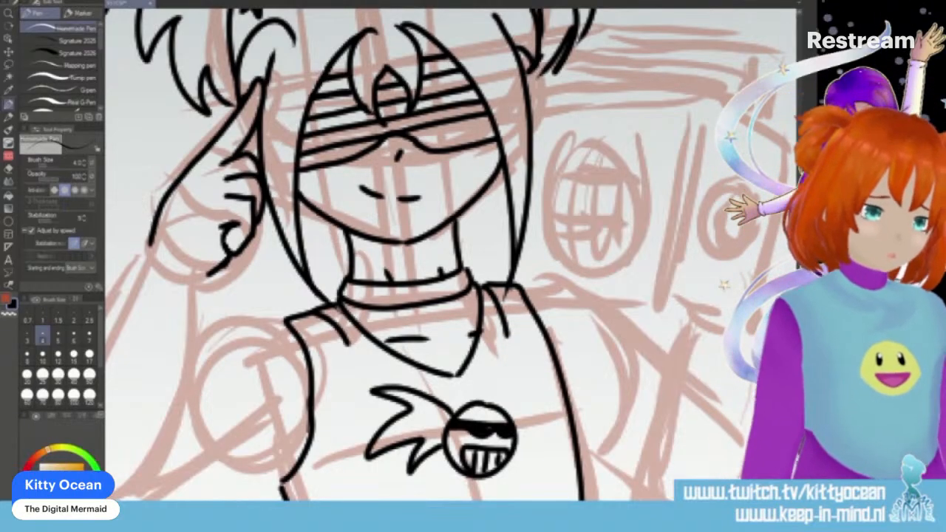
- Ink the raised arm's rounded shoulder, the underside of its upper arm to the elbow and a short line at the armpit
drag(289, 316, 188, 373)
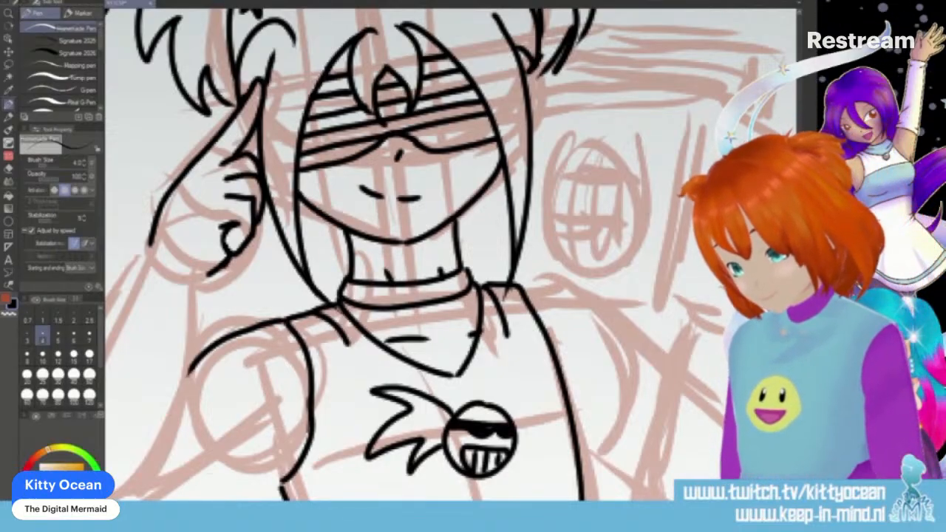
mouse_move(156, 501)
mouse_down()
mouse_move(266, 420)
mouse_move(296, 416)
mouse_up()
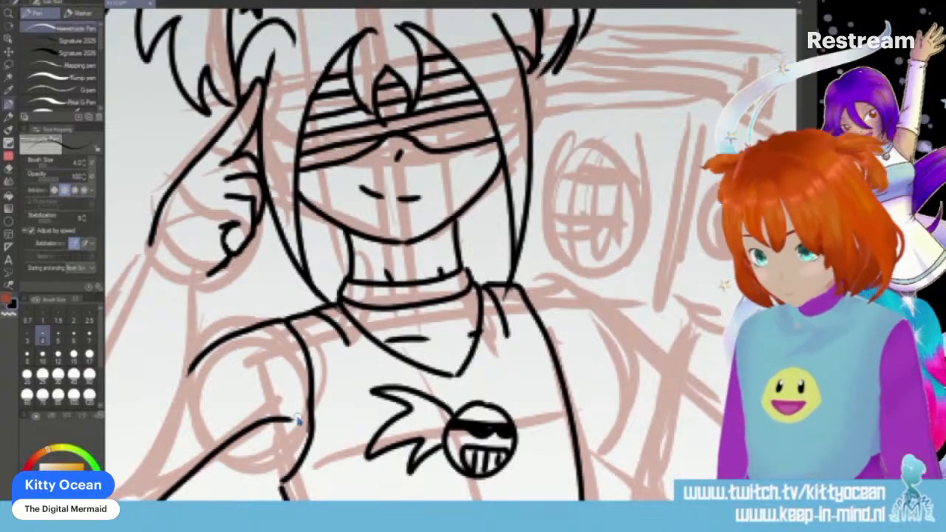
key(ctrl+z)
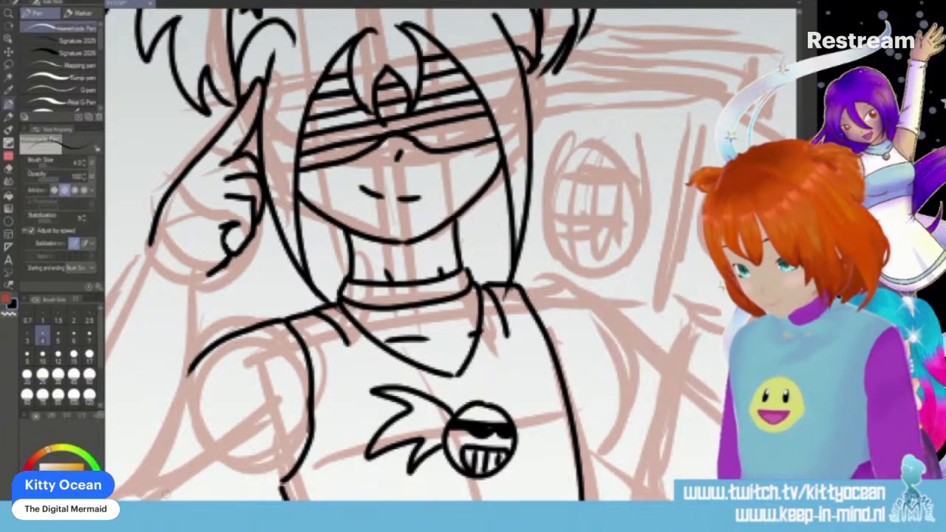
scroll(451, 255, left, 4)
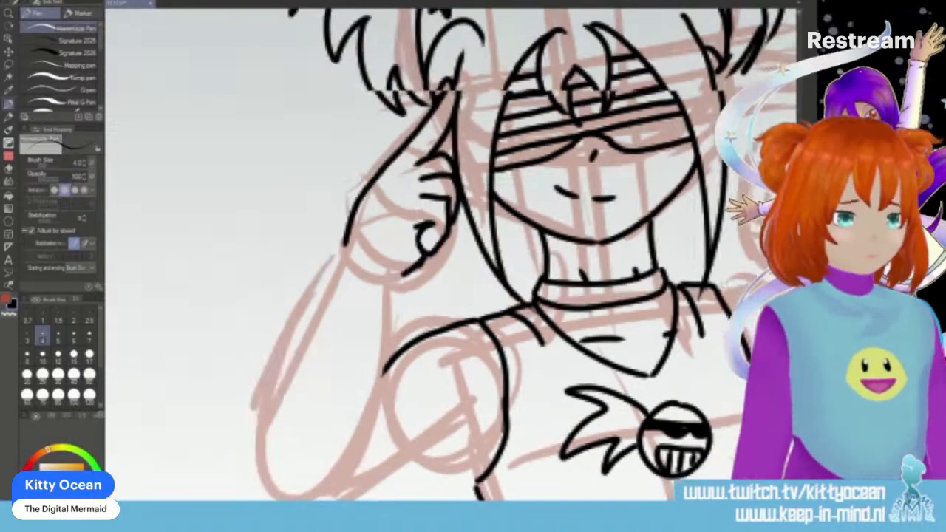
scroll(450, 255, right, 1)
mouse_move(221, 488)
mouse_down()
mouse_move(232, 500)
mouse_move(340, 487)
mouse_move(429, 418)
mouse_move(425, 477)
mouse_up()
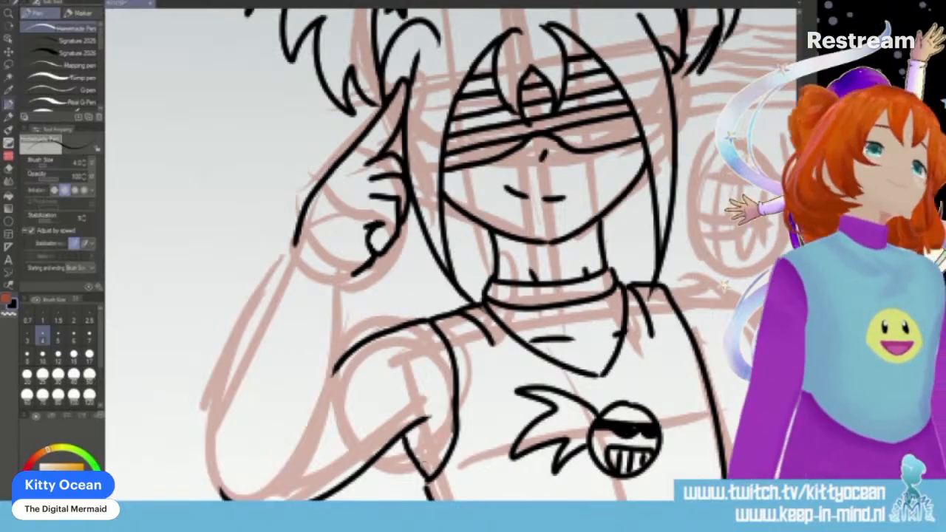
- Ink the raised arm's forearm from wrist to elbow, adding a wide bracelet with a small round emblem and a hanging star charm
drag(354, 270, 308, 467)
drag(294, 241, 219, 493)
mouse_move(282, 270)
mouse_down()
mouse_move(273, 302)
mouse_move(359, 286)
mouse_move(266, 288)
mouse_move(348, 344)
mouse_move(342, 314)
mouse_up()
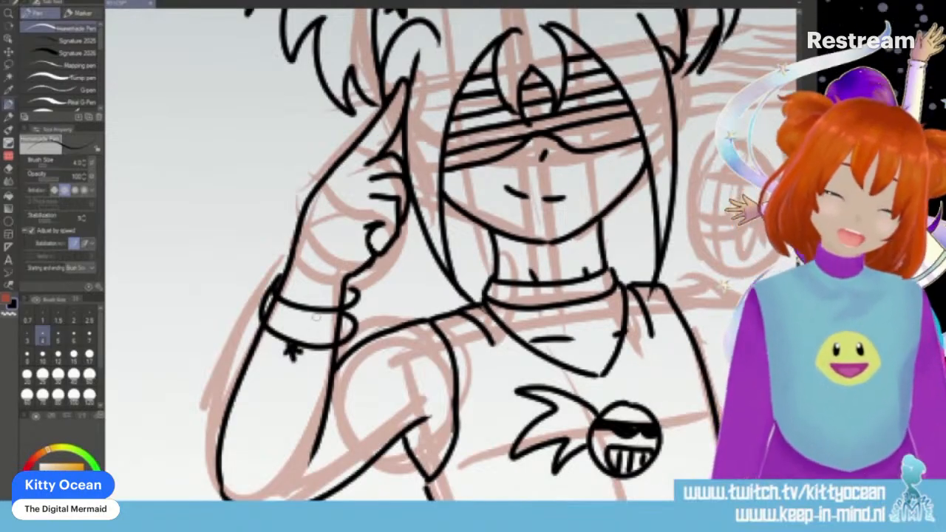
drag(306, 325, 338, 325)
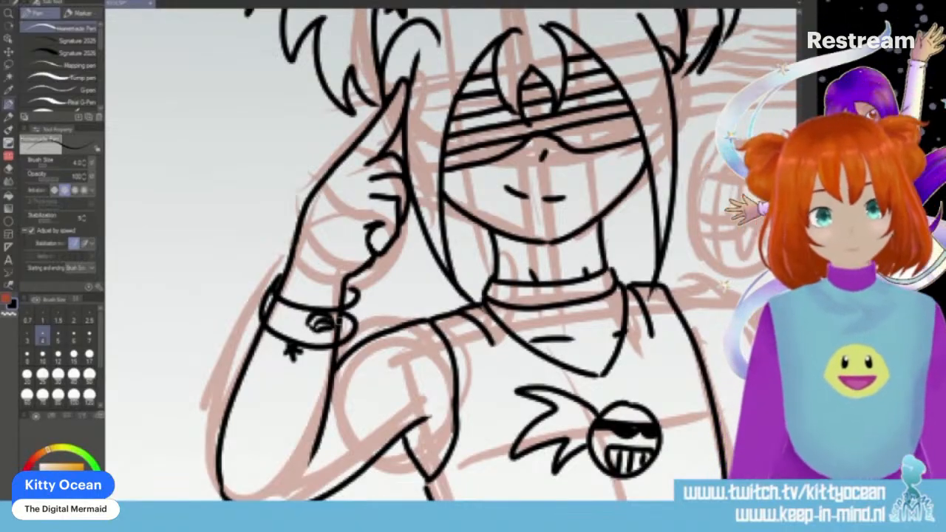
drag(427, 418, 429, 425)
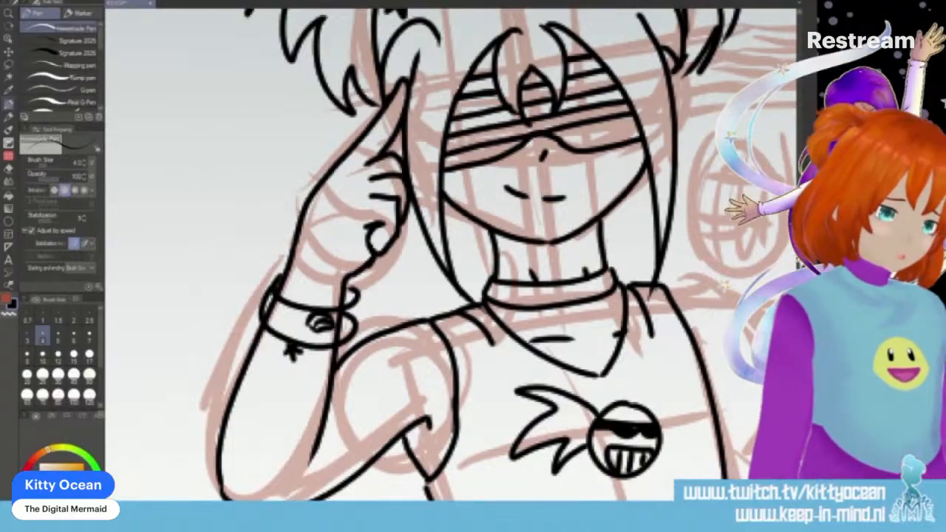
- Ink the opposite arm's shoulder slope, bent forearm and elbow curve beneath the sketched boombox
scroll(451, 255, right, 5)
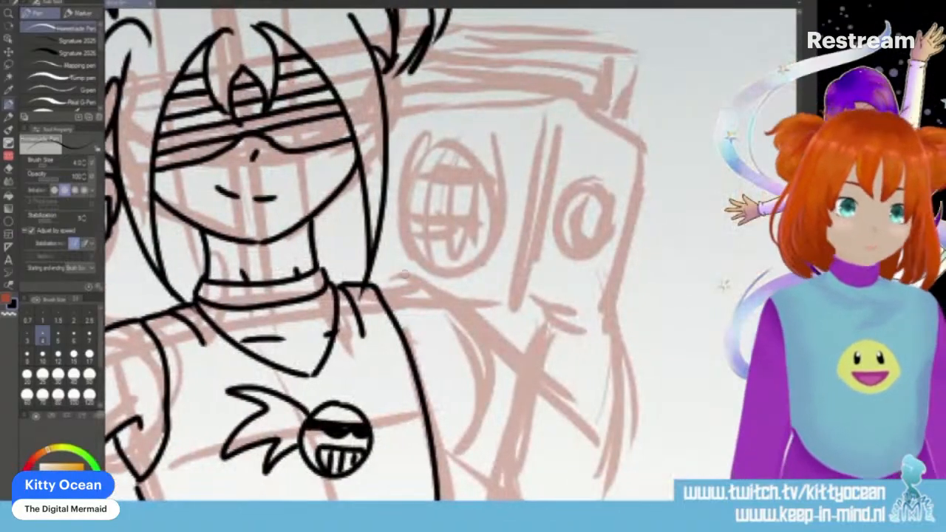
drag(377, 288, 444, 308)
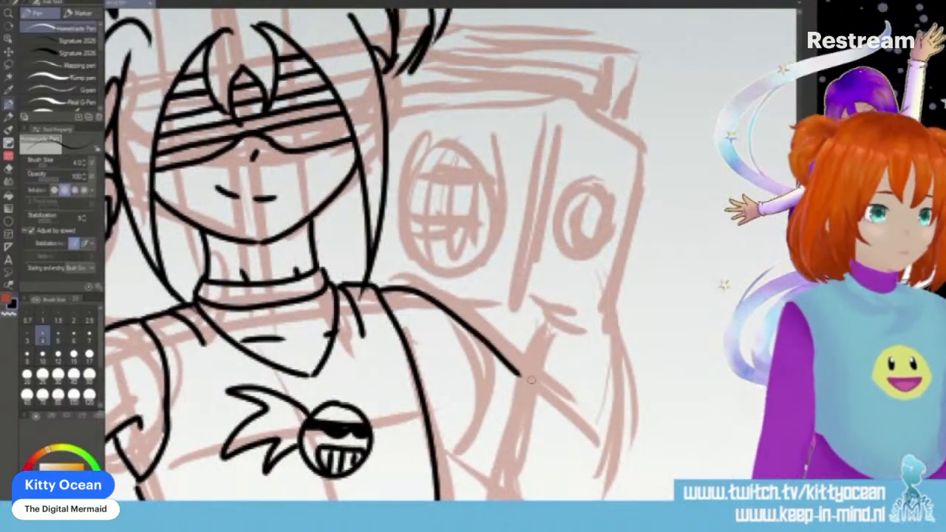
mouse_move(547, 323)
mouse_down()
mouse_move(494, 443)
mouse_move(527, 479)
mouse_move(593, 491)
mouse_up()
drag(611, 334, 593, 493)
drag(432, 453, 505, 502)
drag(588, 473, 585, 501)
drag(498, 436, 488, 479)
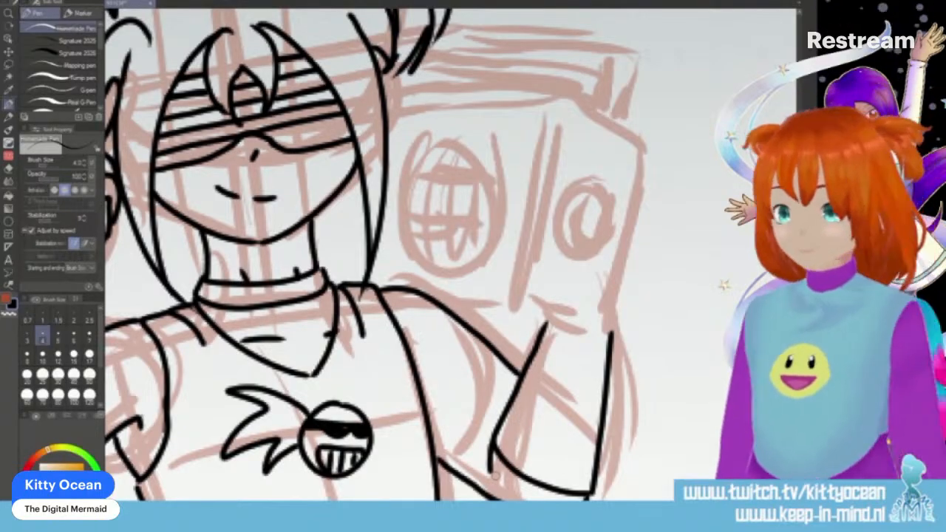
- Erase the lower ends of the bent forearm and re-ink its elbow as a smoother curve with a short crease
key(e)
click(89, 356)
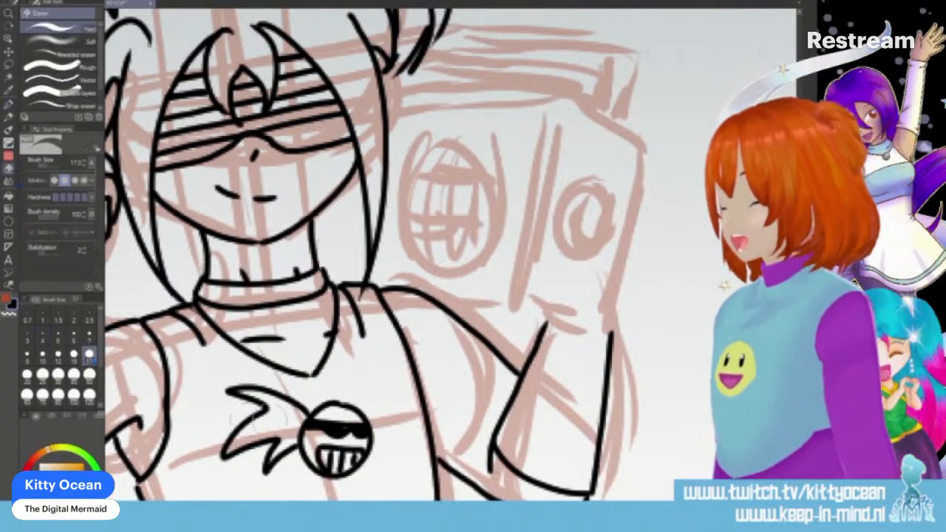
mouse_move(505, 432)
mouse_down()
mouse_move(580, 491)
mouse_move(598, 480)
mouse_up()
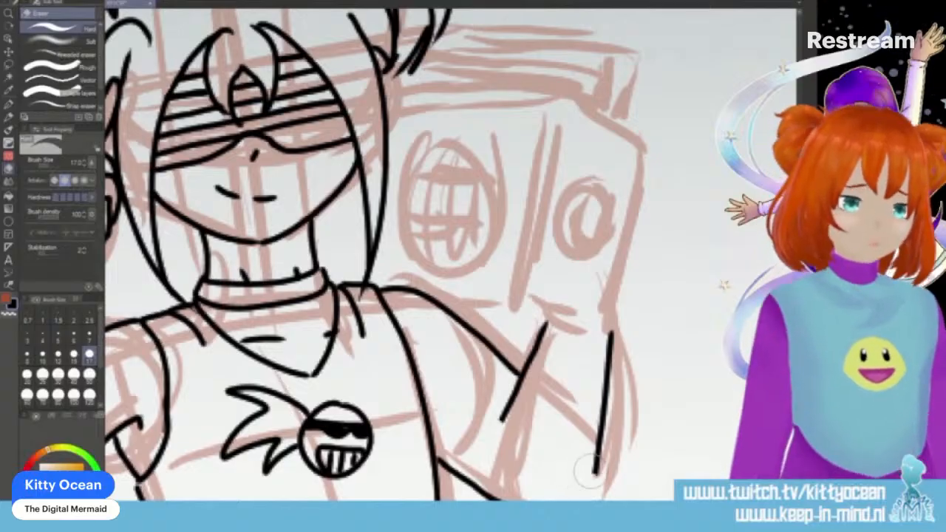
key(p)
mouse_move(504, 416)
mouse_down()
mouse_move(498, 440)
mouse_move(526, 470)
mouse_move(579, 482)
mouse_move(598, 464)
mouse_move(587, 500)
mouse_up()
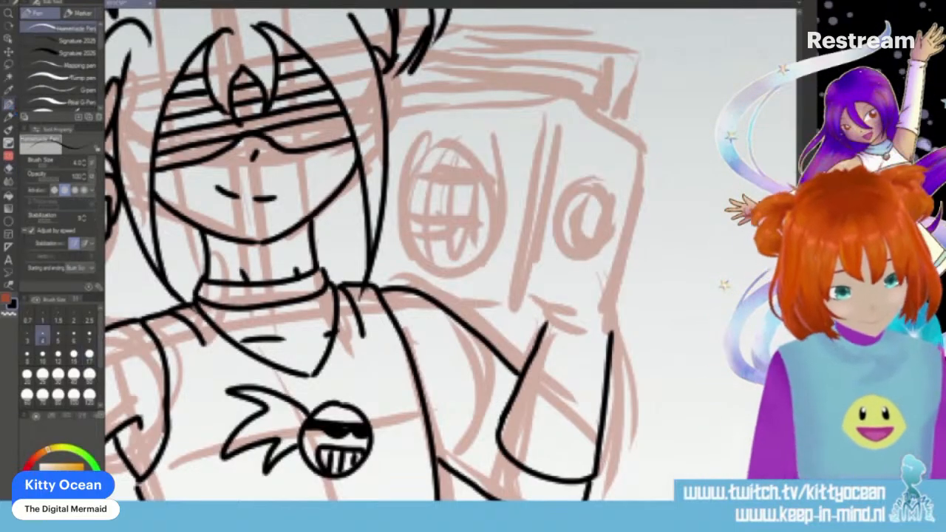
drag(499, 448, 496, 471)
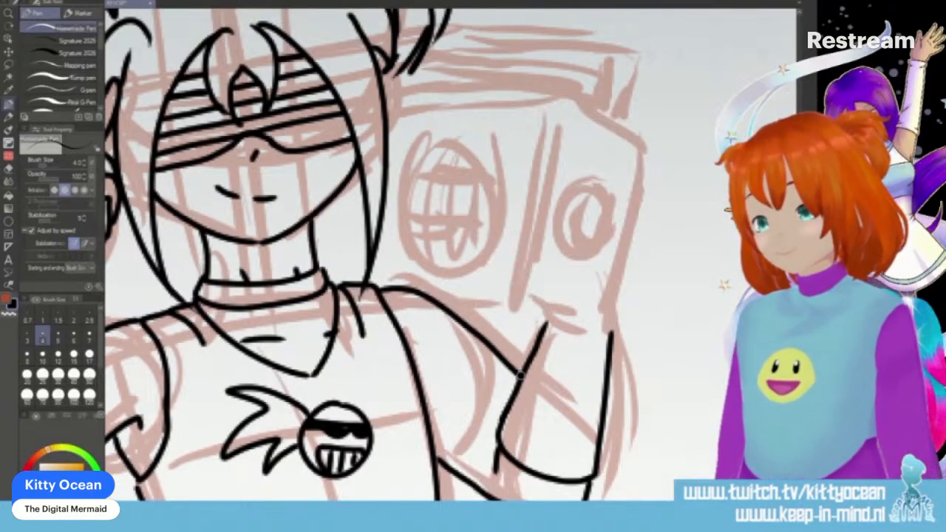
- Ink the boombox's box-shaped outline with its front face, angled side panel and top edges beside the head
drag(374, 292, 514, 300)
mouse_move(562, 107)
mouse_down()
mouse_move(513, 299)
mouse_move(598, 336)
mouse_up()
drag(649, 150, 602, 334)
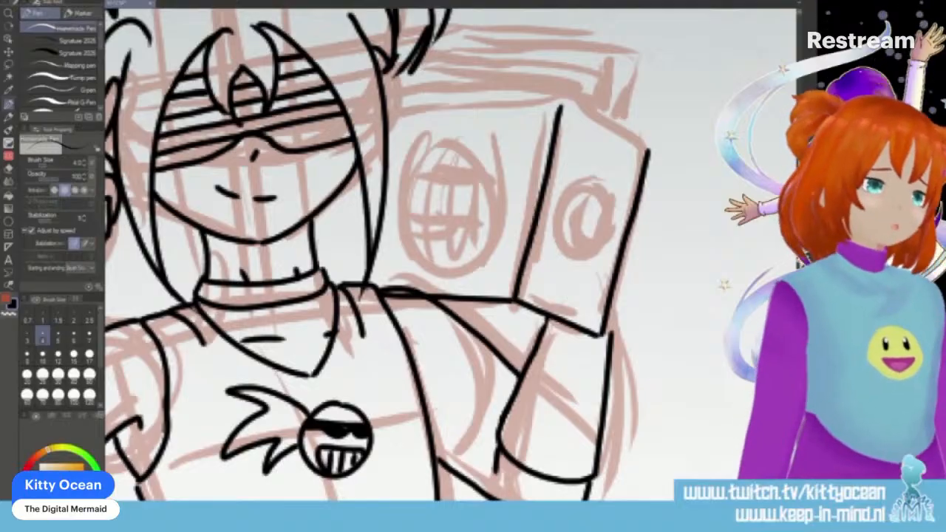
scroll(451, 255, up, 4)
mouse_move(387, 247)
mouse_down()
mouse_move(565, 235)
mouse_move(647, 285)
mouse_up()
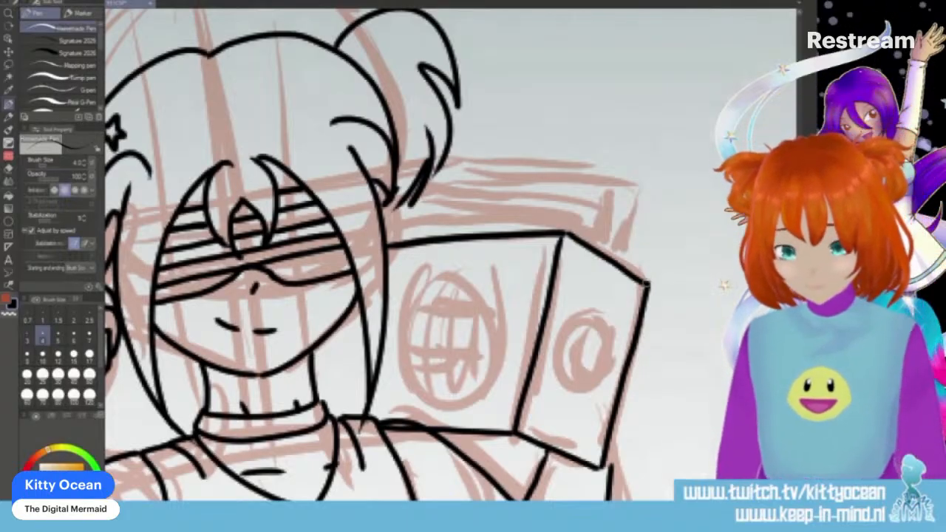
- Ink a round speaker with a curved grid on the boombox's front and an oval speaker with an inner curve on its side
mouse_move(471, 274)
mouse_down()
mouse_move(426, 277)
mouse_move(399, 362)
mouse_move(445, 406)
mouse_move(504, 351)
mouse_move(477, 276)
mouse_move(416, 336)
mouse_move(427, 389)
mouse_move(449, 312)
mouse_move(455, 399)
mouse_move(477, 374)
mouse_move(469, 399)
mouse_up()
drag(407, 309, 502, 312)
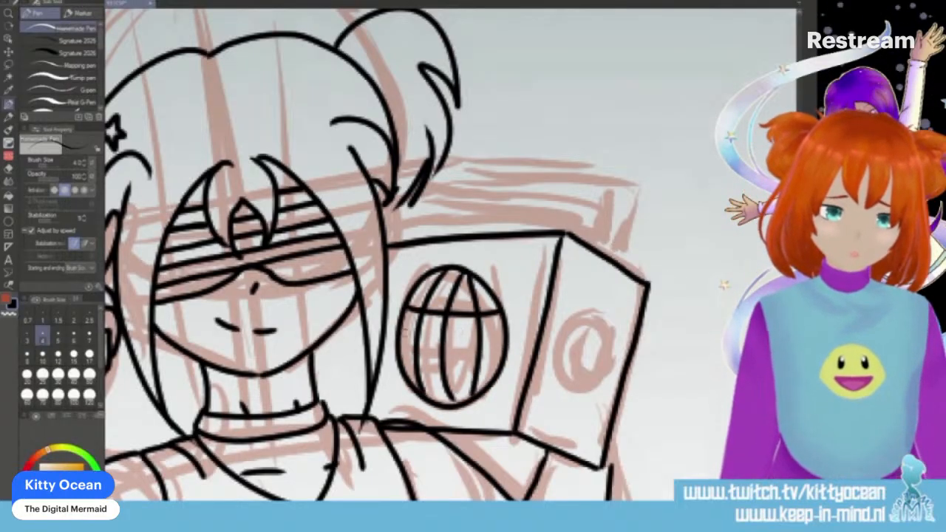
drag(400, 337, 510, 340)
drag(406, 376, 502, 365)
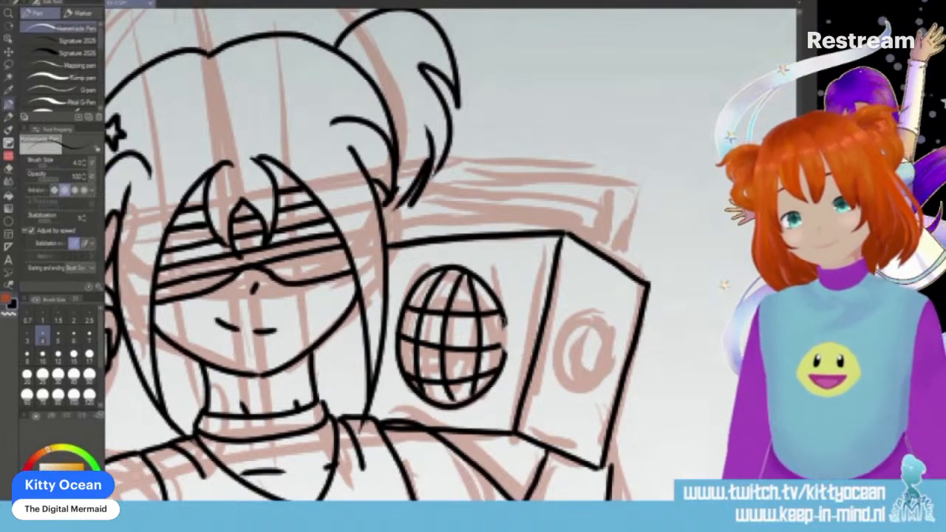
drag(503, 321, 505, 354)
mouse_move(608, 322)
mouse_down()
mouse_move(558, 375)
mouse_move(591, 398)
mouse_move(609, 319)
mouse_move(590, 327)
mouse_move(595, 393)
mouse_up()
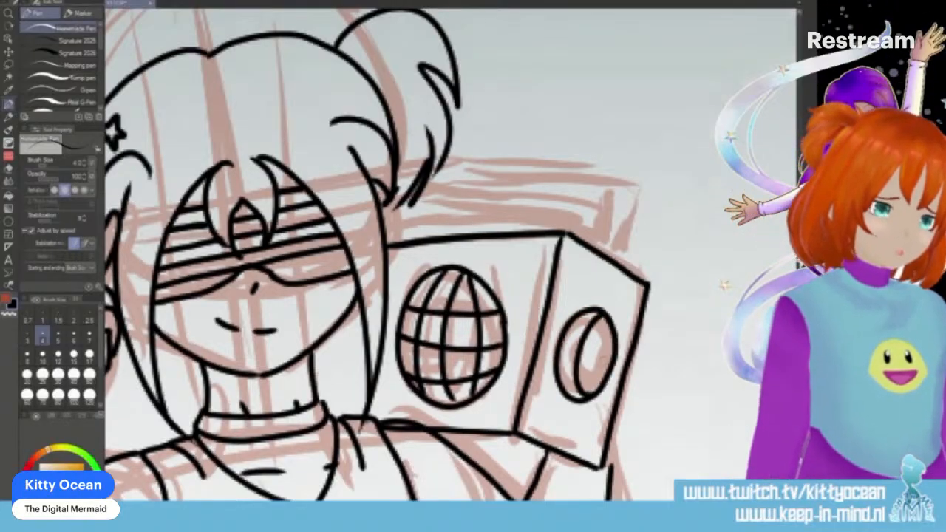
- Ink the boombox's double-edged carrying handle and two small buttons on its top edge
mouse_move(621, 191)
mouse_down()
mouse_move(599, 249)
mouse_move(623, 235)
mouse_up()
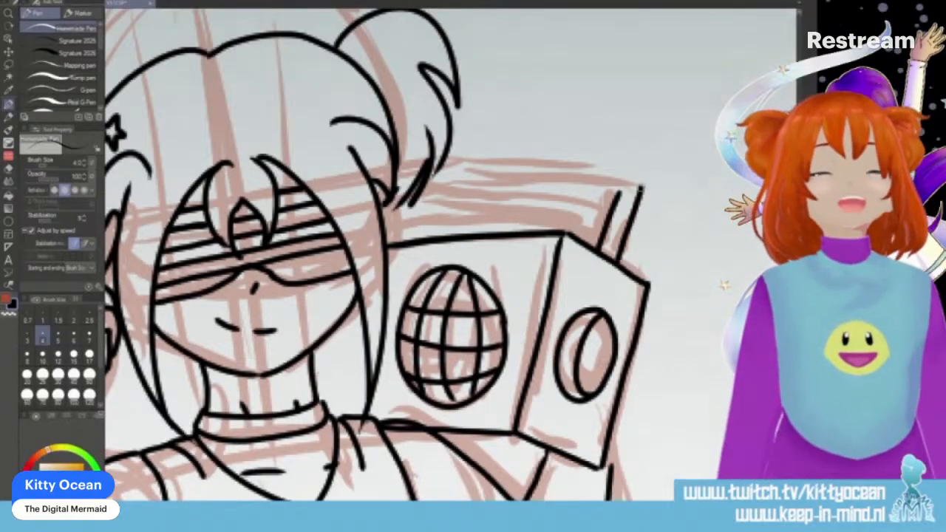
mouse_move(642, 188)
mouse_down()
mouse_move(427, 176)
mouse_move(382, 217)
mouse_move(619, 198)
mouse_up()
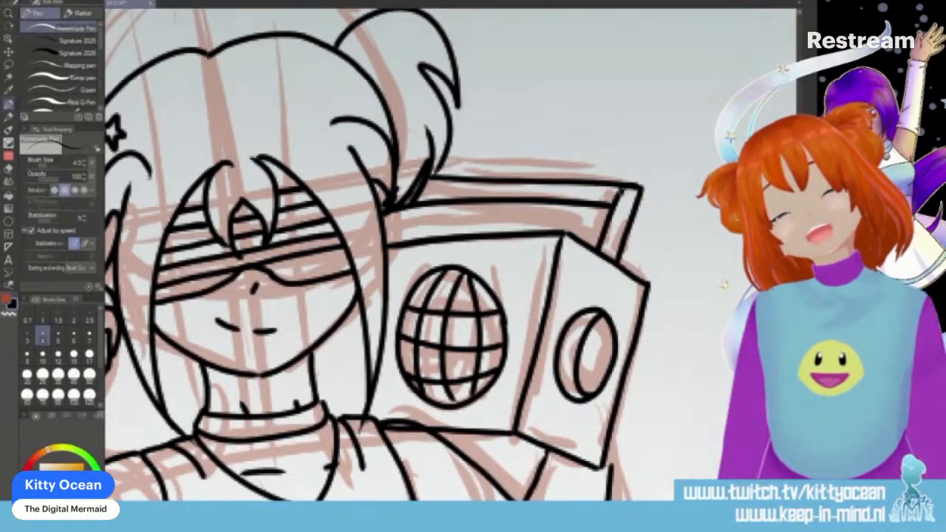
mouse_move(515, 231)
mouse_down()
mouse_move(524, 224)
mouse_move(536, 232)
mouse_up()
mouse_move(474, 233)
mouse_down()
mouse_move(484, 225)
mouse_move(493, 234)
mouse_up()
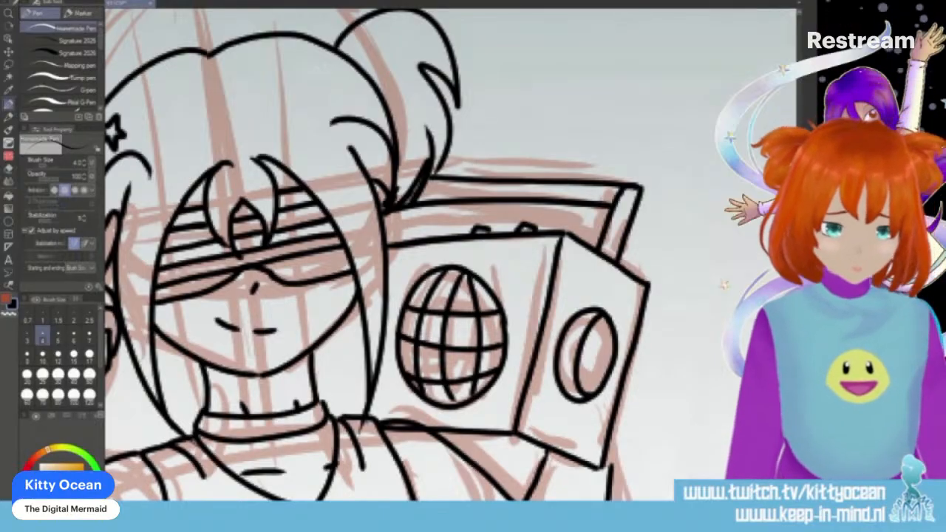
- Ink a spiky tuft of hair above the head and short strand marks along the hairline's top edge
scroll(450, 255, left, 5)
scroll(451, 254, right, 2)
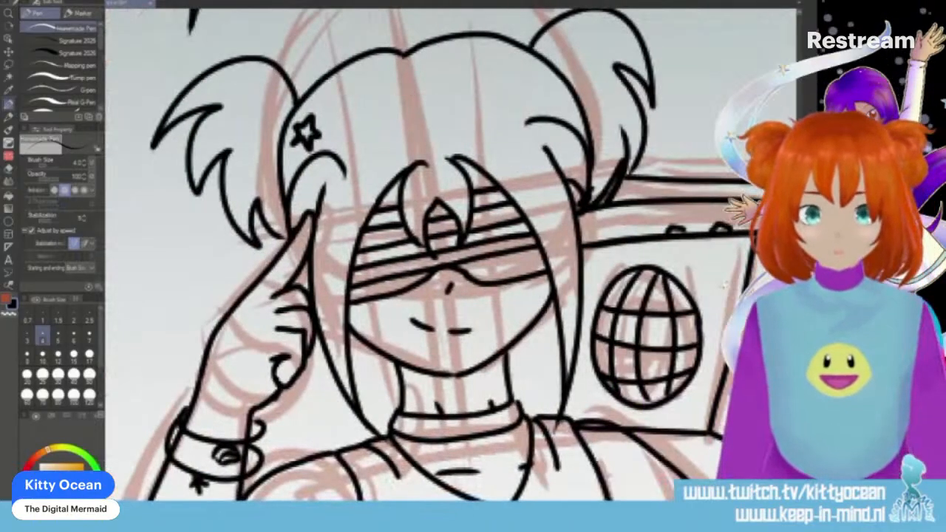
scroll(673, 257, up, 5)
mouse_move(331, 290)
mouse_down()
mouse_move(380, 245)
mouse_move(321, 251)
mouse_up()
mouse_move(321, 251)
mouse_down()
mouse_move(418, 225)
mouse_move(450, 192)
mouse_move(482, 190)
mouse_up()
mouse_move(482, 190)
mouse_down()
mouse_move(494, 221)
mouse_move(514, 229)
mouse_move(515, 252)
mouse_up()
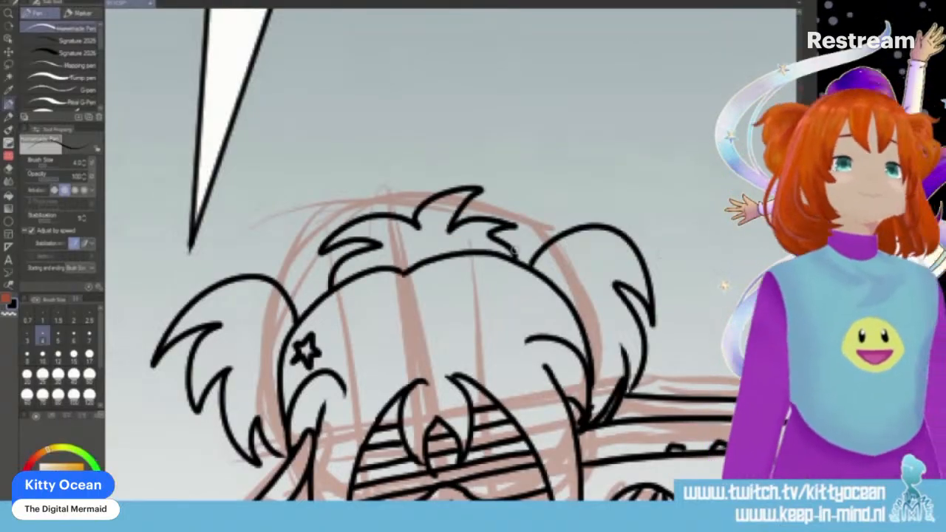
drag(385, 271, 382, 288)
drag(426, 263, 448, 272)
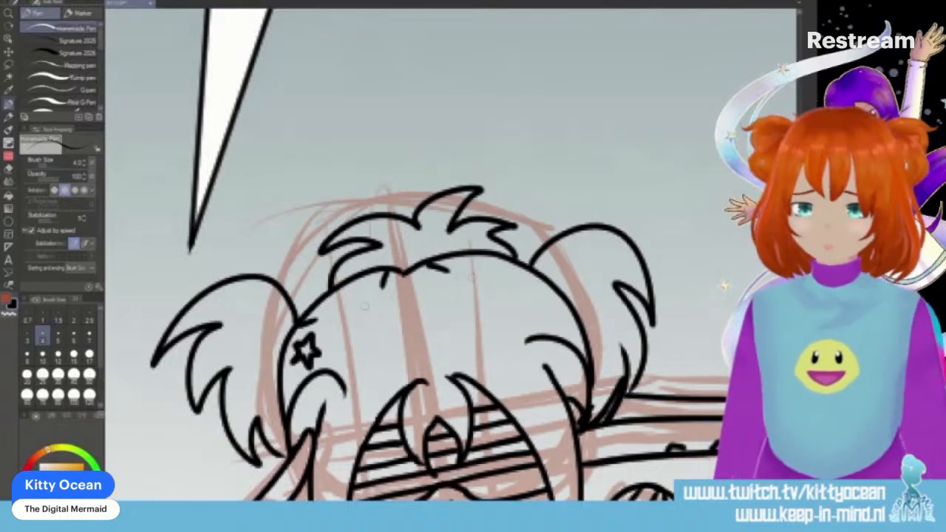
drag(525, 279, 553, 302)
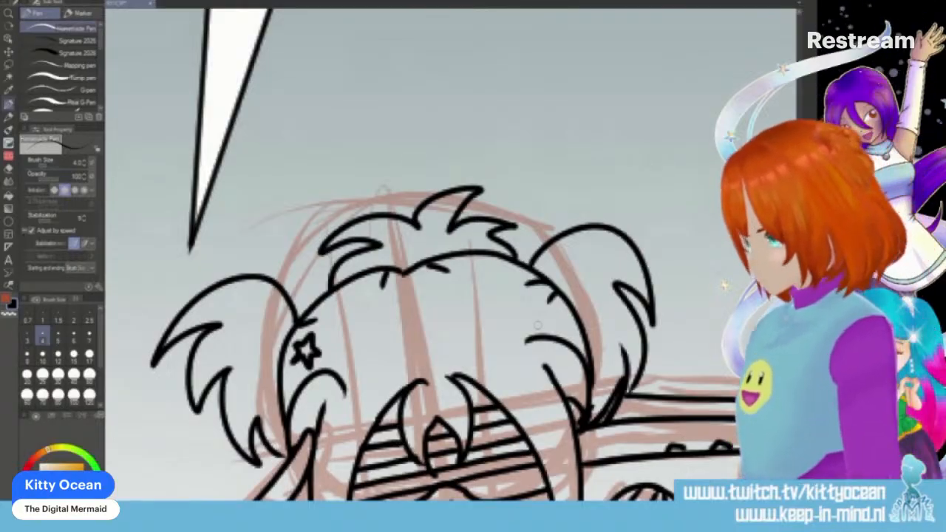
- Ink the visible part of the second gridded speaker behind the hair and two small round knobs below it
scroll(383, 189, down, 8)
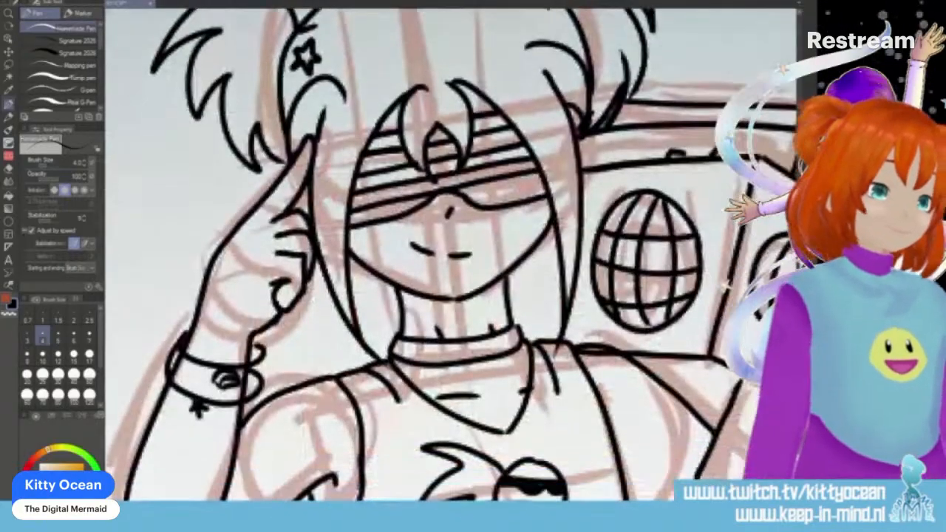
scroll(696, 333, up, 1)
mouse_move(534, 261)
mouse_down()
mouse_move(516, 322)
mouse_move(523, 279)
mouse_move(516, 296)
mouse_move(518, 282)
mouse_move(506, 290)
mouse_move(533, 276)
mouse_up()
drag(507, 311, 583, 311)
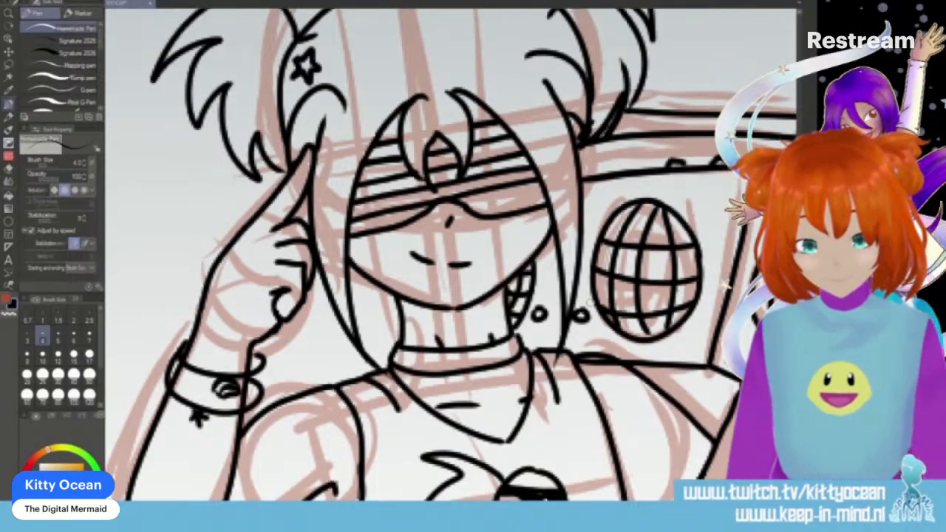
- Ink the neighbouring sketched character's pointed fringe, long tapering side locks and the curled strands above them
drag(413, 504, 679, 504)
drag(799, 299, 799, 273)
mouse_move(480, 246)
mouse_down()
mouse_move(459, 284)
mouse_move(479, 323)
mouse_up()
mouse_move(488, 288)
mouse_down()
mouse_move(484, 326)
mouse_move(509, 329)
mouse_move(532, 255)
mouse_up()
mouse_move(465, 251)
mouse_down()
mouse_move(435, 294)
mouse_move(395, 496)
mouse_up()
mouse_move(399, 235)
mouse_down()
mouse_move(363, 310)
mouse_move(395, 494)
mouse_up()
mouse_move(531, 260)
mouse_down()
mouse_move(541, 284)
mouse_move(482, 497)
mouse_up()
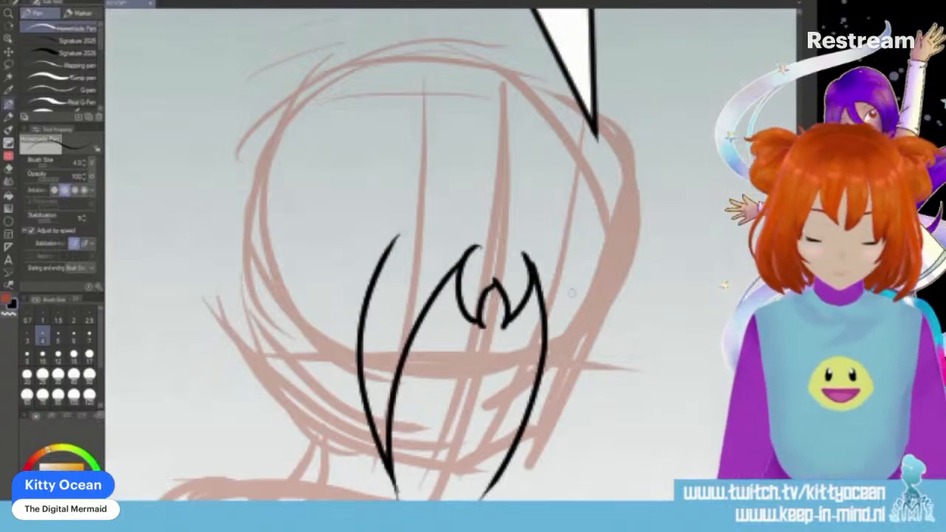
drag(578, 272, 484, 495)
drag(415, 223, 384, 249)
mouse_move(560, 244)
mouse_down()
mouse_move(616, 271)
mouse_move(583, 305)
mouse_up()
- Ink the character's closed eyes, eyebrows, nose, short mouth, jawline and the start of the neck
drag(399, 360, 444, 365)
mouse_move(505, 371)
mouse_down()
mouse_move(529, 371)
mouse_move(538, 338)
mouse_up()
drag(397, 321, 447, 304)
drag(517, 306, 547, 301)
drag(471, 399, 456, 414)
drag(408, 438, 460, 448)
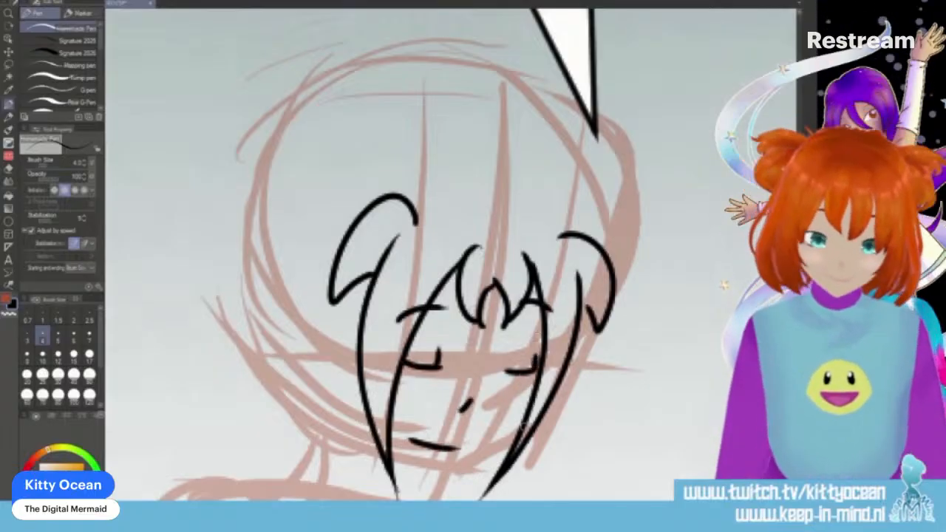
key(ctrl+z)
drag(409, 426, 432, 435)
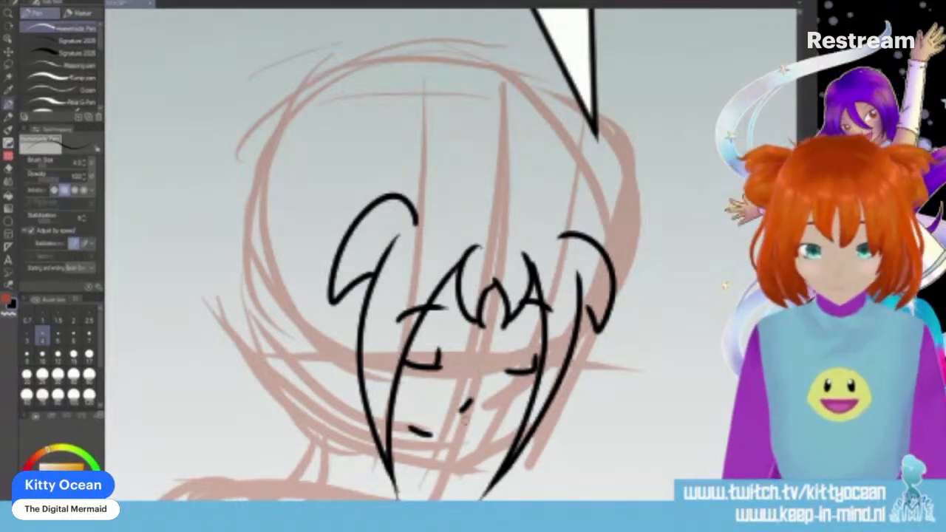
scroll(384, 255, down, 3)
mouse_move(529, 328)
mouse_down()
mouse_move(485, 374)
mouse_move(436, 388)
mouse_move(384, 367)
mouse_move(414, 418)
mouse_up()
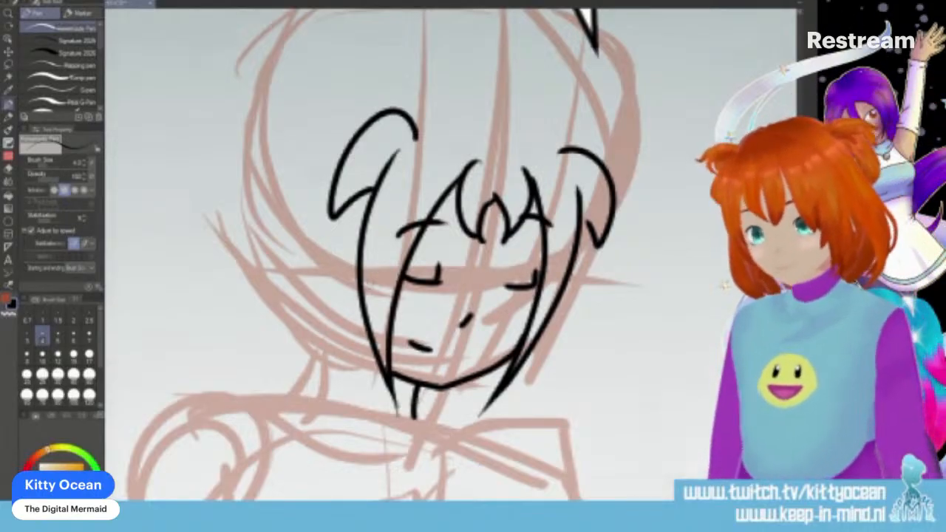
- Ink the wavy outer hair on the near side of the head, ending in curled tips and a long lock beside the neck
scroll(450, 255, up, 4)
mouse_move(326, 96)
mouse_down()
mouse_move(261, 79)
mouse_move(223, 226)
mouse_up()
drag(252, 153, 224, 328)
drag(259, 235, 222, 326)
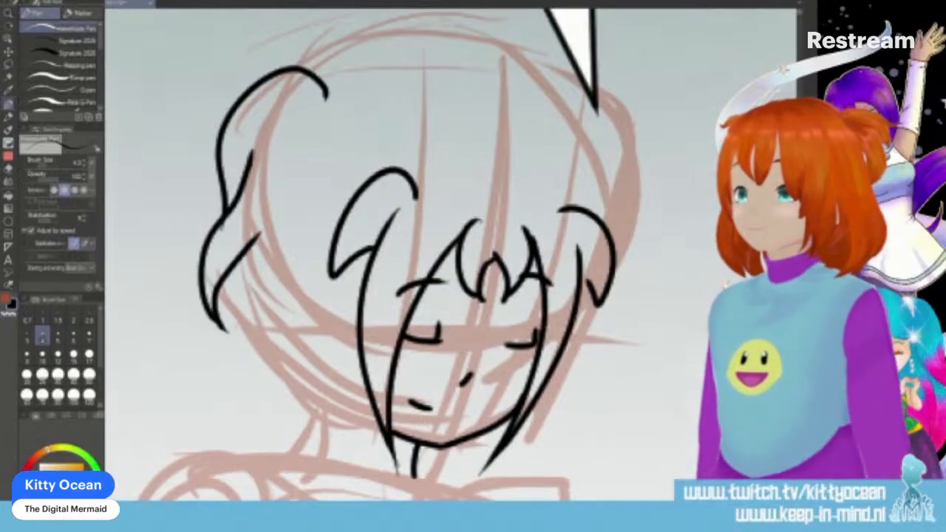
drag(242, 256, 260, 365)
drag(264, 305, 272, 386)
mouse_move(249, 335)
mouse_down()
mouse_move(239, 399)
mouse_move(201, 452)
mouse_up()
drag(241, 430, 233, 467)
mouse_move(364, 344)
mouse_down()
mouse_move(359, 386)
mouse_move(317, 499)
mouse_up()
drag(305, 403, 314, 500)
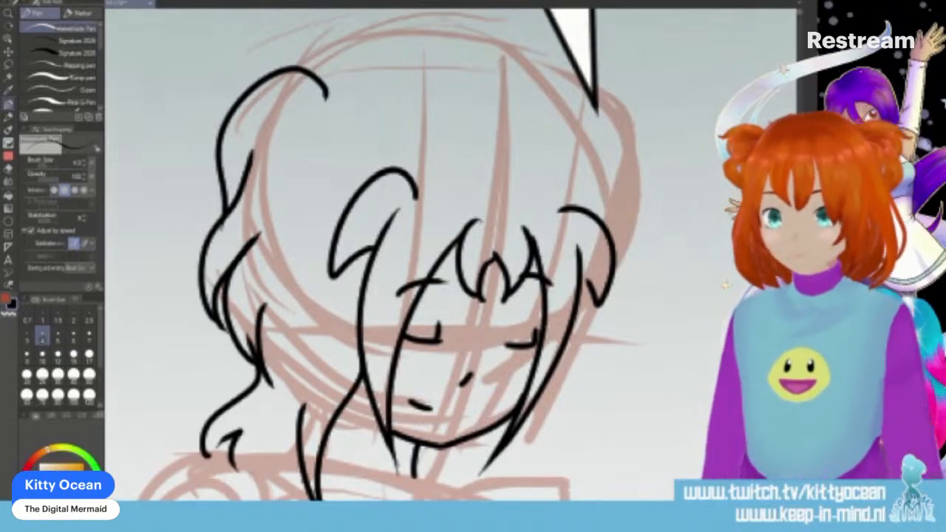
- Ink the hair's outline over the top of the head and the wavy locks down the far side
mouse_move(316, 74)
mouse_down()
mouse_move(442, 92)
mouse_move(505, 77)
mouse_move(570, 126)
mouse_move(600, 215)
mouse_up()
mouse_move(593, 115)
mouse_down()
mouse_move(563, 122)
mouse_move(640, 282)
mouse_up()
drag(621, 244, 622, 299)
mouse_move(627, 286)
mouse_down()
mouse_move(606, 343)
mouse_move(580, 330)
mouse_move(591, 371)
mouse_up()
drag(600, 301, 608, 343)
drag(628, 271, 642, 284)
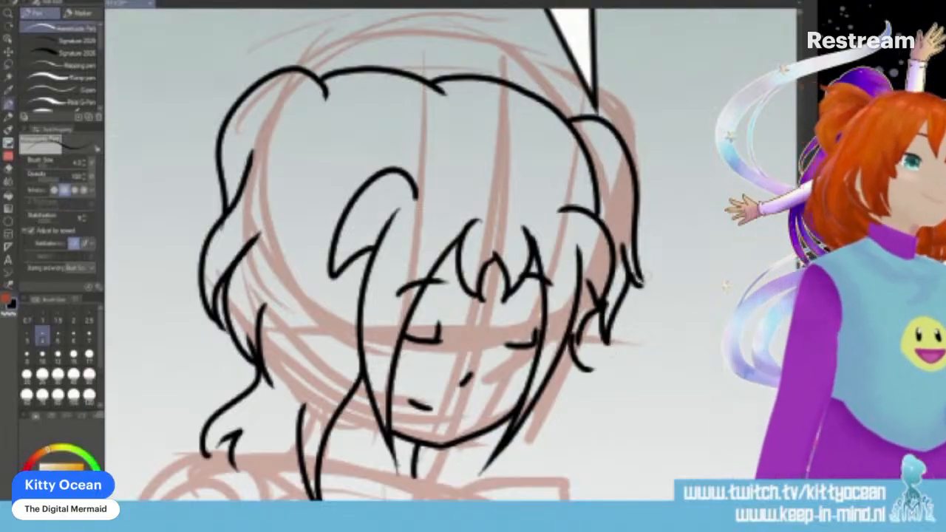
- Ink an inner wavy strand on the near side and a curled lock falling past the jaw on the far side
drag(313, 168, 258, 300)
drag(251, 243, 263, 306)
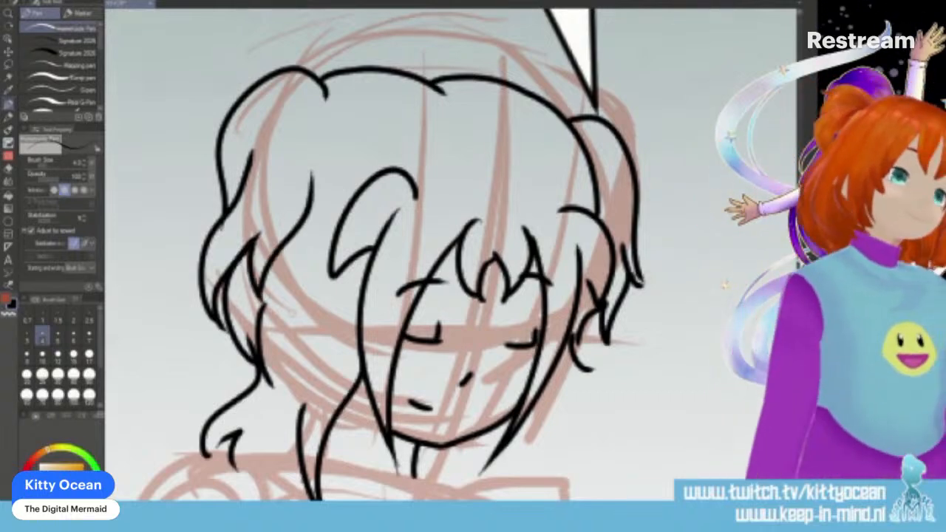
scroll(292, 312, down, 3)
mouse_move(559, 253)
mouse_down()
mouse_move(564, 333)
mouse_move(583, 401)
mouse_up()
mouse_move(568, 363)
mouse_down()
mouse_move(587, 398)
mouse_move(579, 412)
mouse_up()
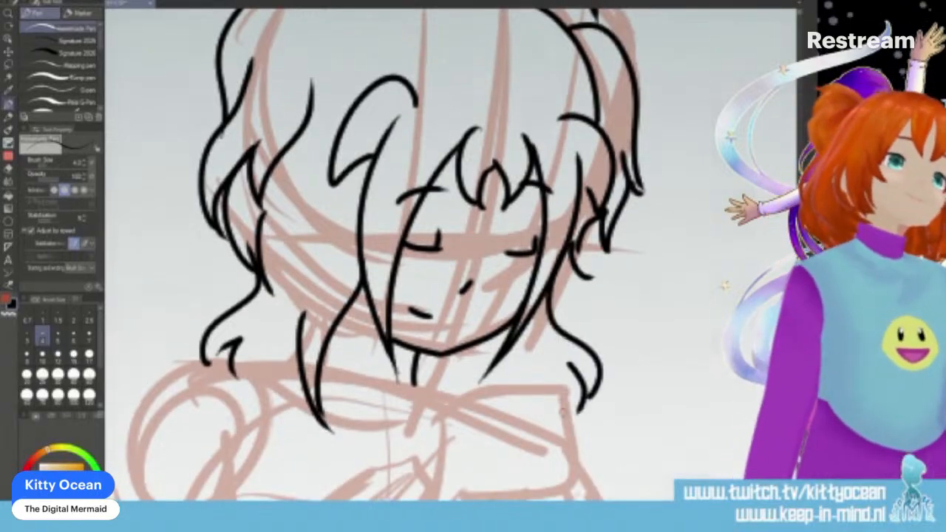
- Ink the curved upper and lower edges of a collar band around the character's neck
scroll(665, 316, down, 3)
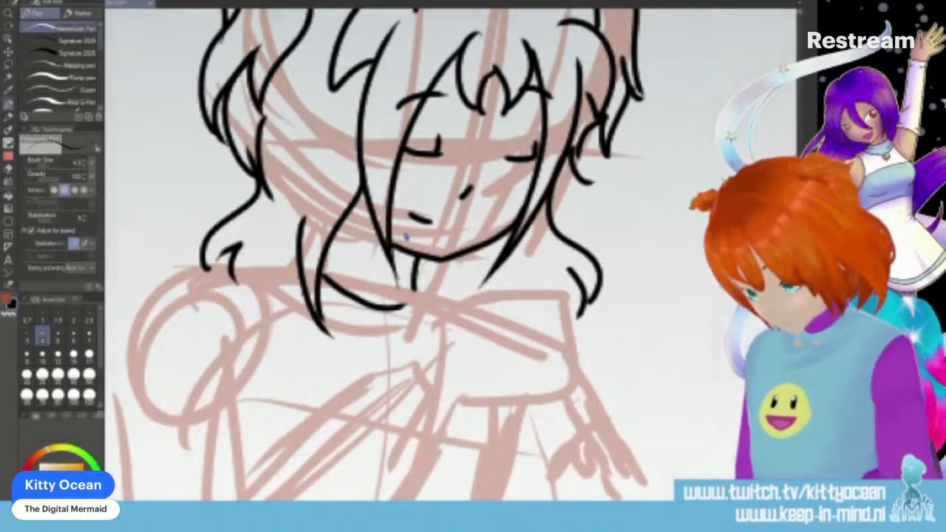
mouse_move(318, 265)
mouse_down()
mouse_move(392, 292)
mouse_move(419, 285)
mouse_up()
mouse_move(329, 238)
mouse_down()
mouse_move(342, 254)
mouse_move(416, 275)
mouse_up()
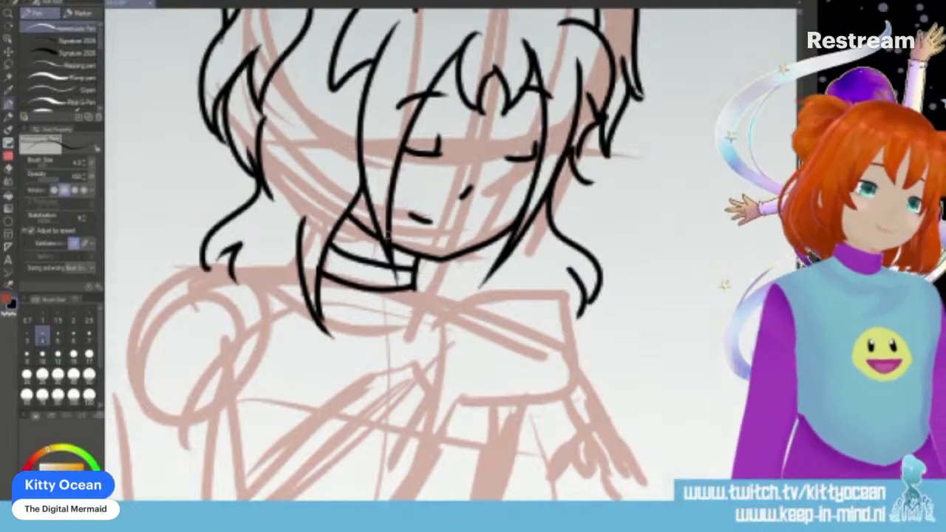
- Ink both edges of the raised forearm down to the panel border and the lower edge of the hand
scroll(443, 296, down, 3)
drag(448, 317, 380, 449)
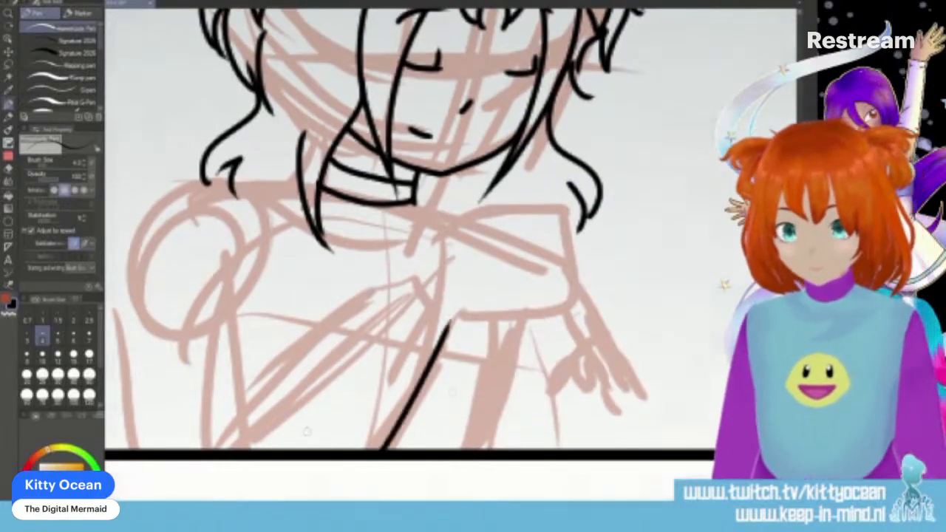
drag(229, 447, 423, 264)
mouse_move(451, 322)
mouse_down()
mouse_move(529, 316)
mouse_move(547, 325)
mouse_up()
mouse_move(547, 292)
mouse_down()
mouse_move(565, 320)
mouse_move(529, 343)
mouse_move(565, 318)
mouse_move(547, 302)
mouse_up()
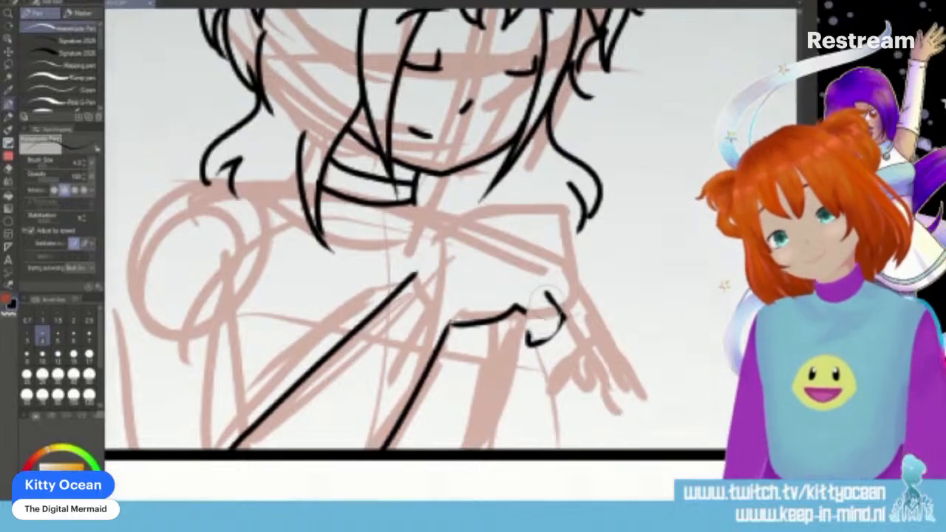
click(8, 168)
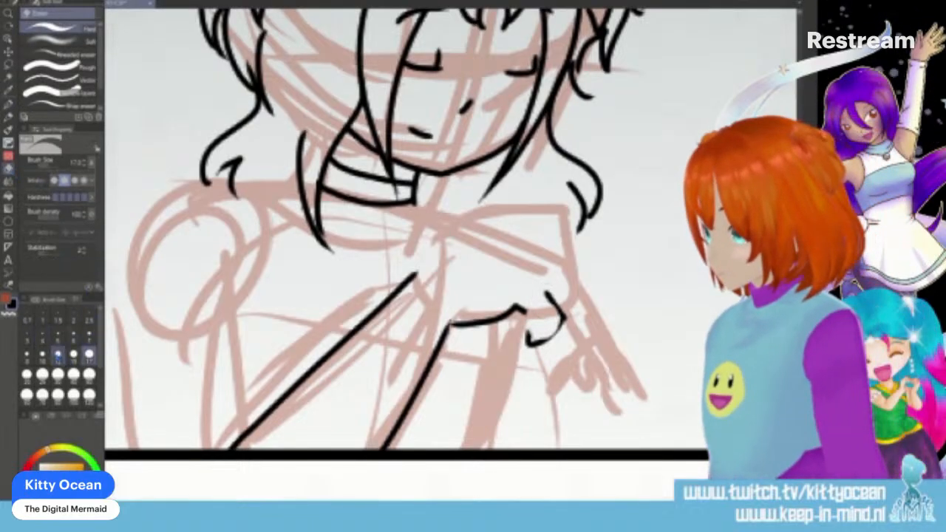
click(43, 355)
click(9, 105)
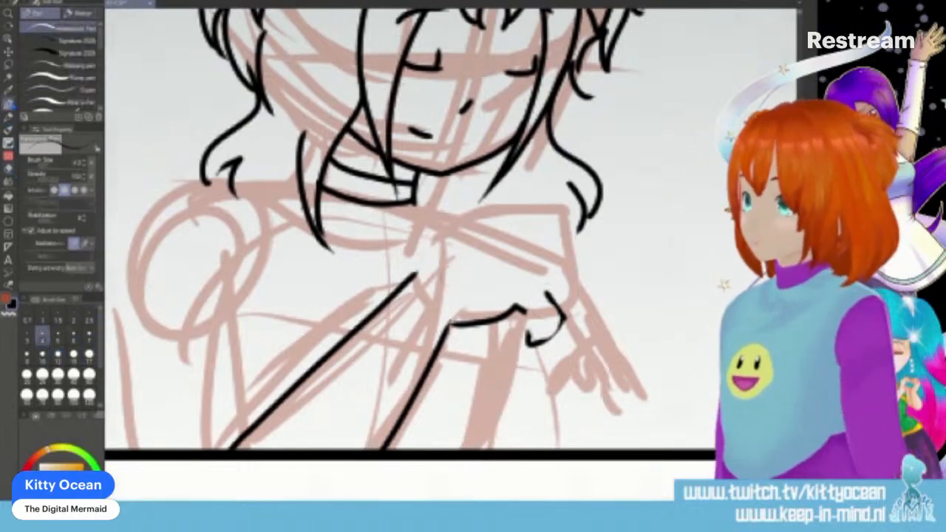
drag(527, 314, 528, 342)
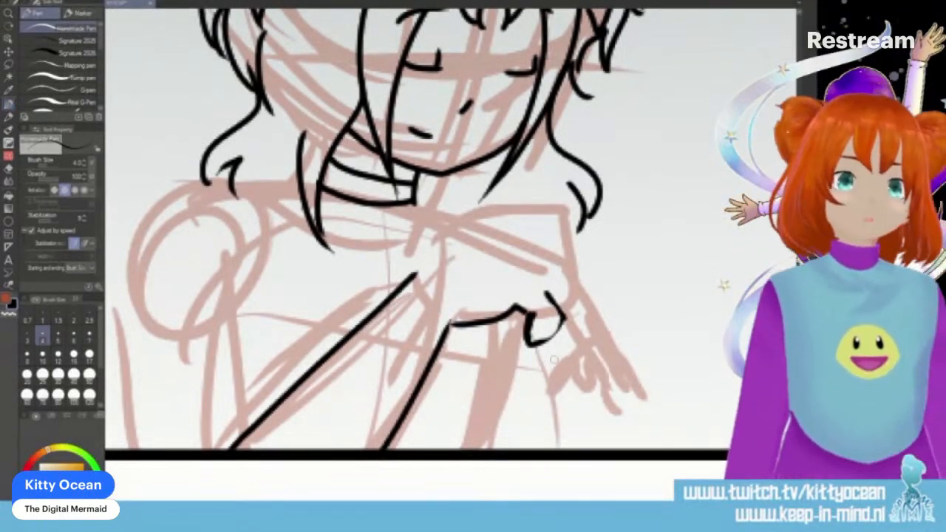
key(ctrl+z)
key(ctrl+z)
- Ink the pointed fingertip, the long curved back of the hand and the folded fingers at its end
mouse_move(548, 297)
mouse_down()
mouse_move(554, 326)
mouse_move(529, 344)
mouse_up()
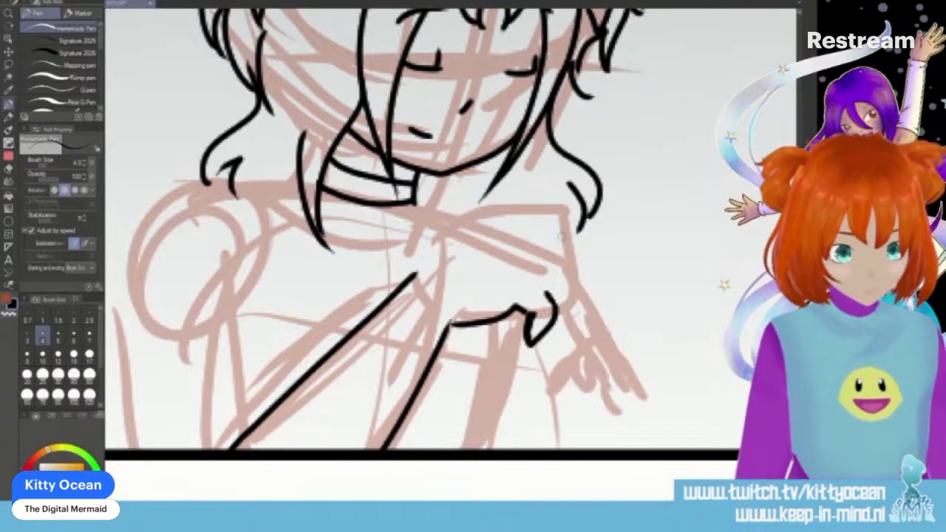
mouse_move(411, 277)
mouse_down()
mouse_move(508, 226)
mouse_move(571, 227)
mouse_up()
drag(548, 264, 563, 327)
drag(550, 287, 553, 303)
mouse_move(551, 244)
mouse_down()
mouse_move(582, 275)
mouse_move(579, 291)
mouse_up()
drag(555, 224, 581, 263)
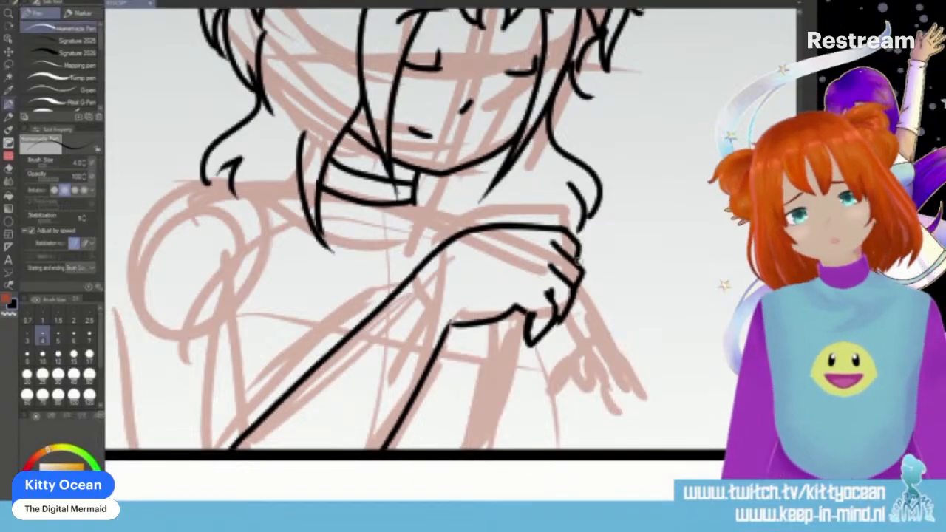
- Ink the narrow strip hanging from the fingers, the knot at its end and the strands fanning down to the panel border
drag(581, 273, 610, 341)
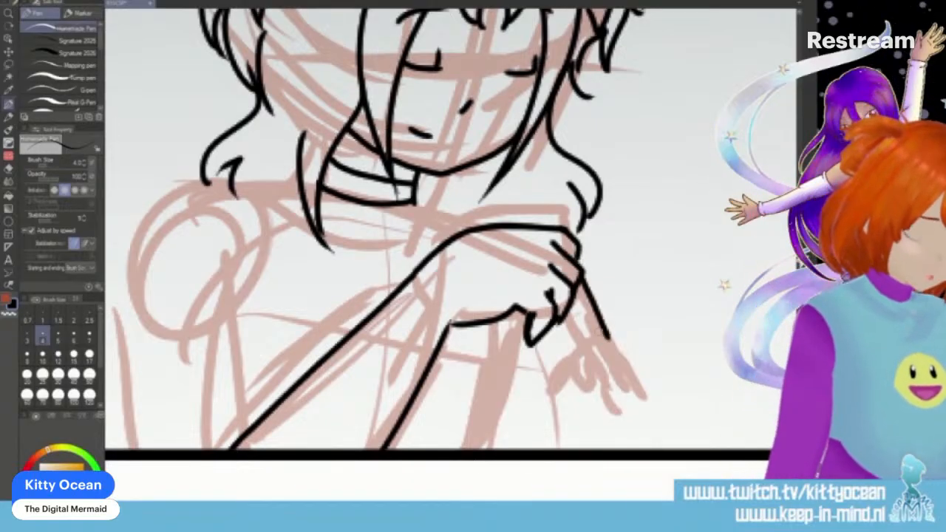
mouse_move(569, 299)
mouse_down()
mouse_move(592, 357)
mouse_move(604, 353)
mouse_move(599, 365)
mouse_move(590, 364)
mouse_move(603, 356)
mouse_move(587, 356)
mouse_move(571, 395)
mouse_move(590, 435)
mouse_up()
drag(612, 353, 640, 451)
drag(573, 422, 591, 449)
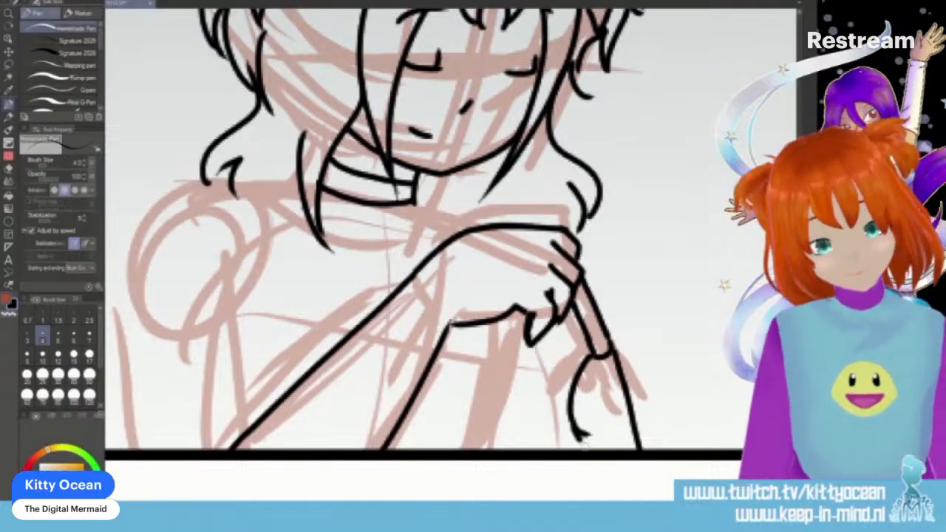
mouse_move(606, 358)
mouse_down()
mouse_move(608, 397)
mouse_move(592, 359)
mouse_move(592, 453)
mouse_up()
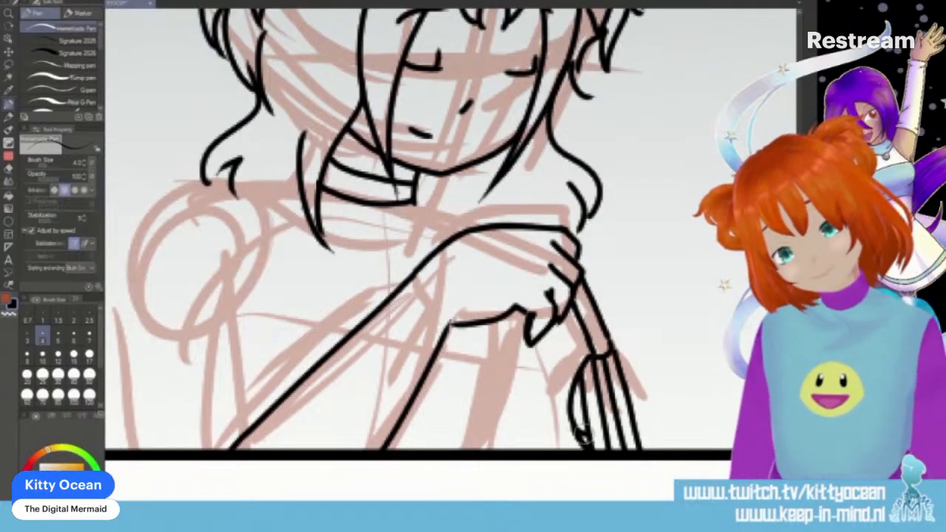
drag(591, 358, 611, 347)
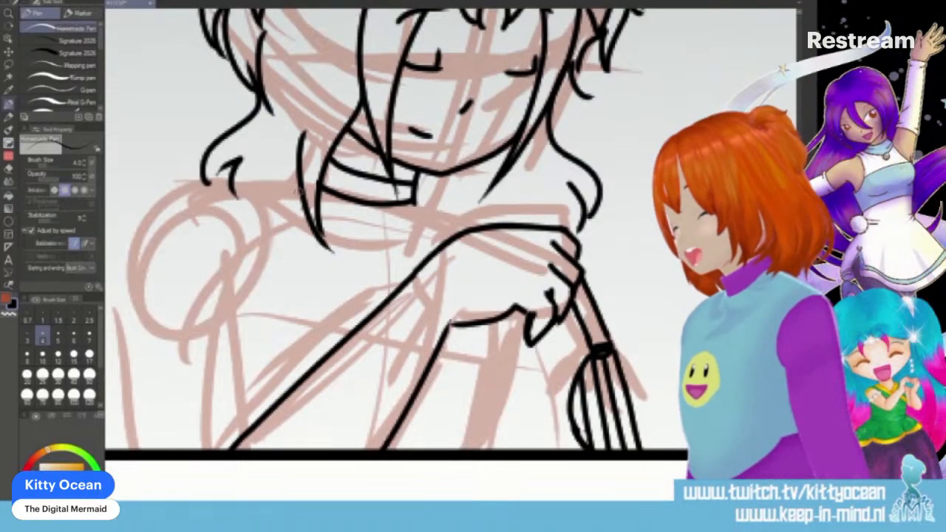
- Ink the V-shaped neckline below the collar band with short crease lines at its sides
drag(318, 221, 386, 285)
drag(416, 198, 390, 288)
drag(324, 235, 412, 221)
- Ink the near shoulder line with its folds and the inner and outer edges of the upper arm
drag(297, 178, 263, 176)
drag(264, 178, 287, 226)
mouse_move(235, 175)
mouse_down()
mouse_move(278, 180)
mouse_move(267, 257)
mouse_up()
mouse_move(236, 175)
mouse_down()
mouse_move(202, 180)
mouse_move(164, 206)
mouse_move(133, 296)
mouse_move(153, 449)
mouse_up()
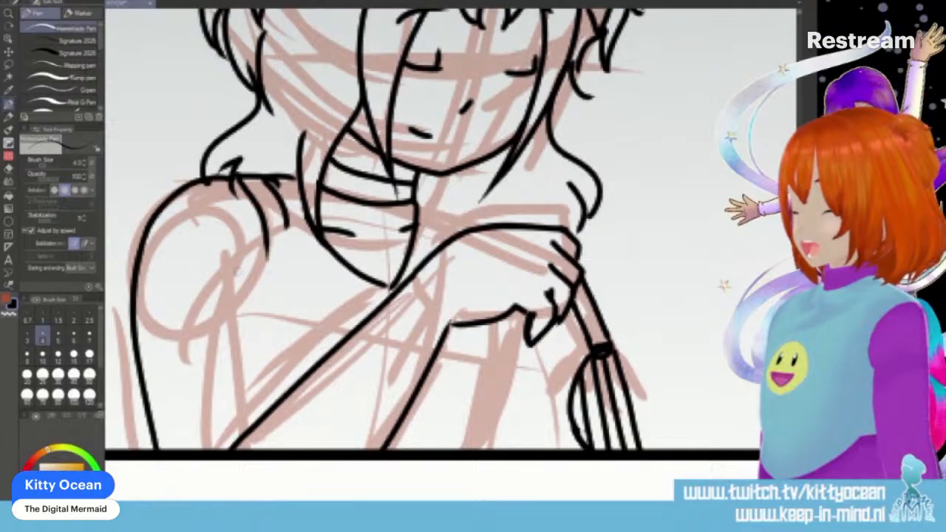
drag(236, 264, 252, 428)
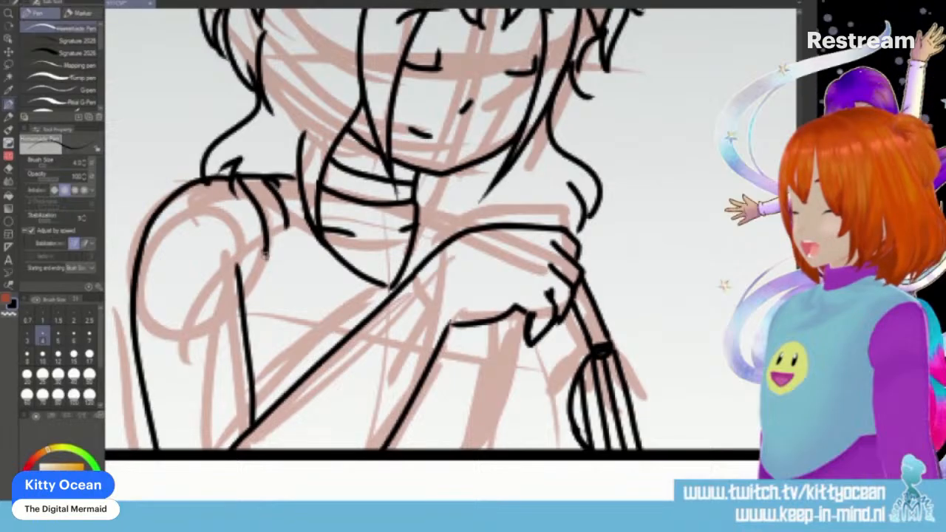
drag(268, 248, 241, 319)
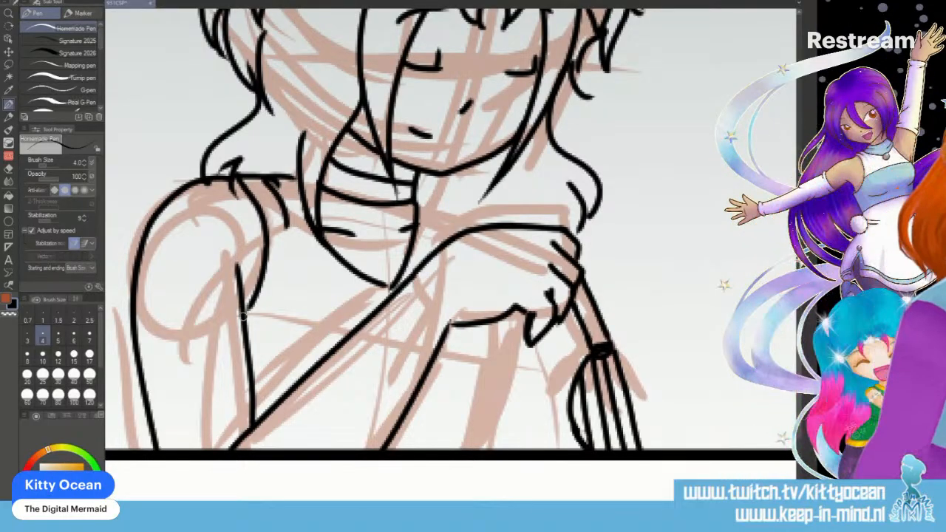
- Ink the far shoulder with small folds behind the hand and the body lines running down below the hand
drag(418, 206, 461, 229)
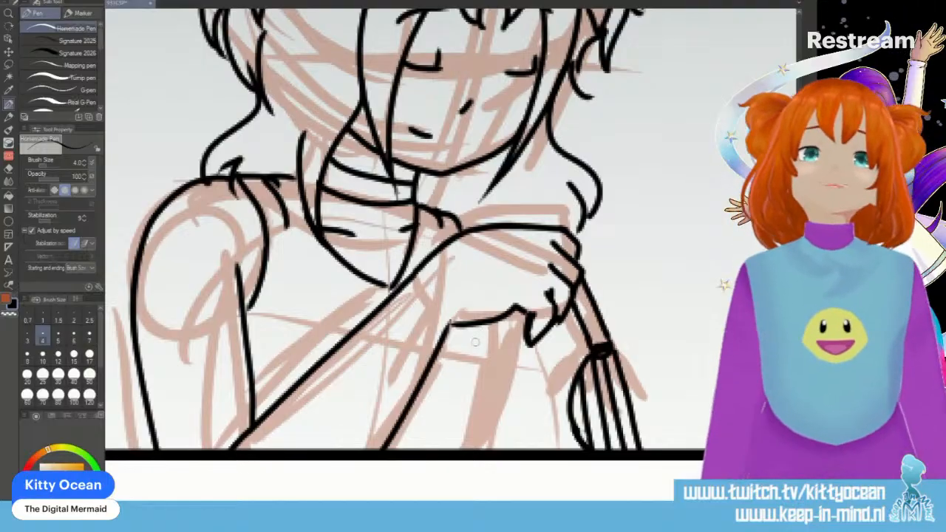
drag(489, 323, 477, 450)
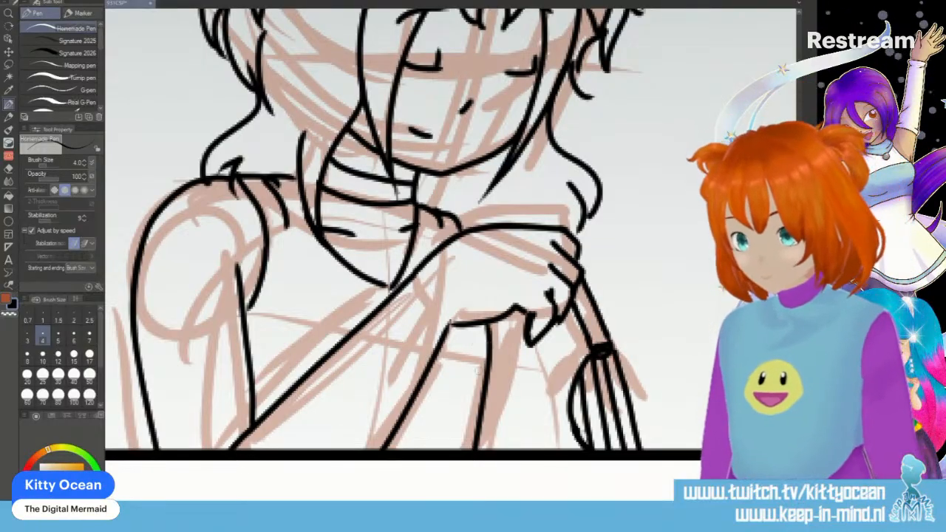
drag(456, 219, 479, 225)
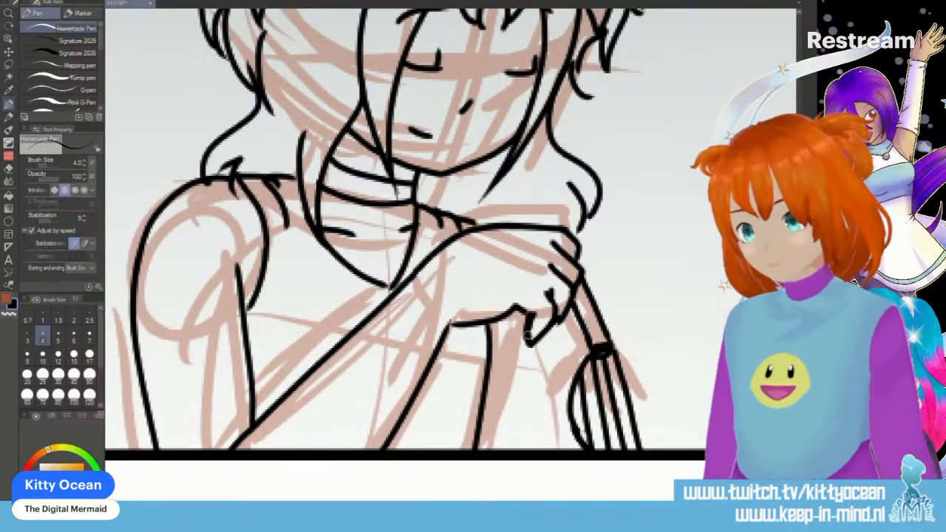
drag(520, 314, 556, 448)
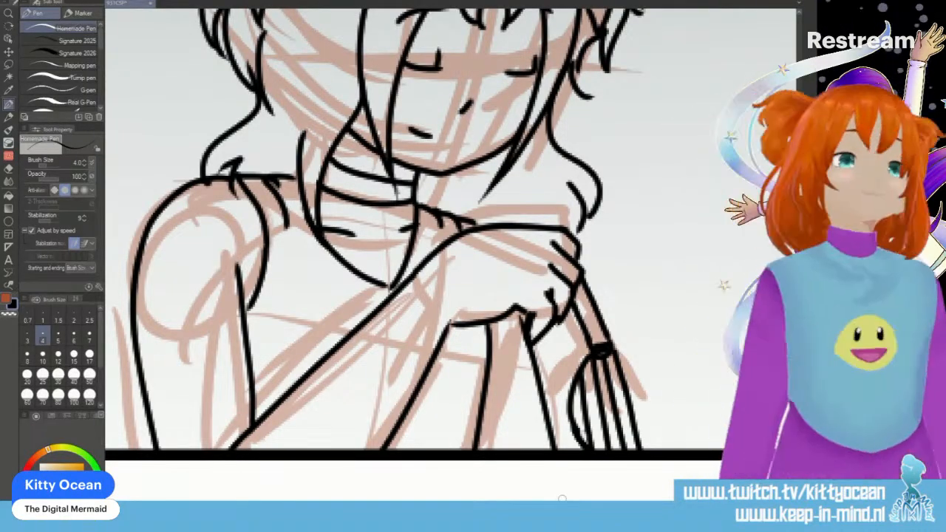
- Ink the hanging piece below the neckline with its small ornaments, and add a small pointed tip on the far shoulder
mouse_move(403, 279)
mouse_down()
mouse_move(404, 326)
mouse_move(437, 371)
mouse_move(380, 306)
mouse_move(419, 424)
mouse_up()
mouse_move(401, 364)
mouse_down()
mouse_move(421, 368)
mouse_move(402, 376)
mouse_move(422, 379)
mouse_up()
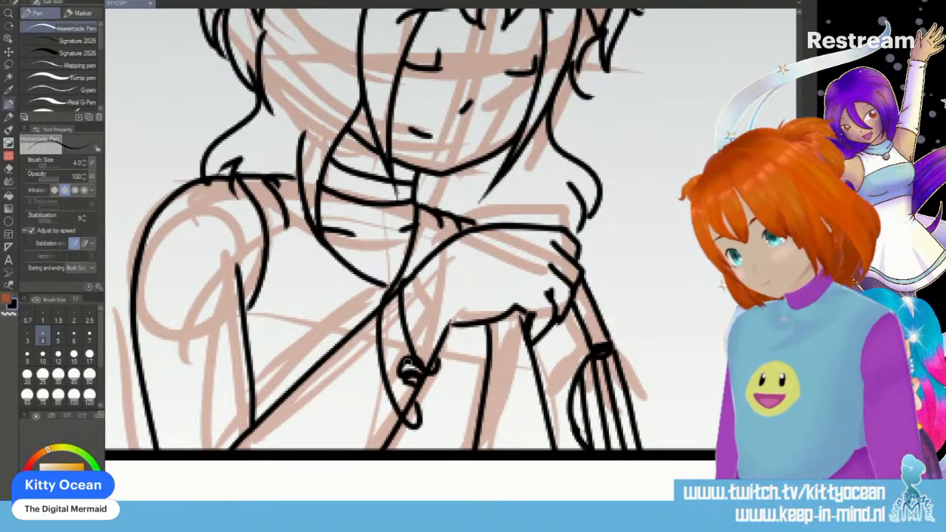
drag(370, 403, 391, 406)
mouse_move(389, 402)
mouse_down()
mouse_move(377, 418)
mouse_move(381, 390)
mouse_up()
drag(381, 390, 393, 417)
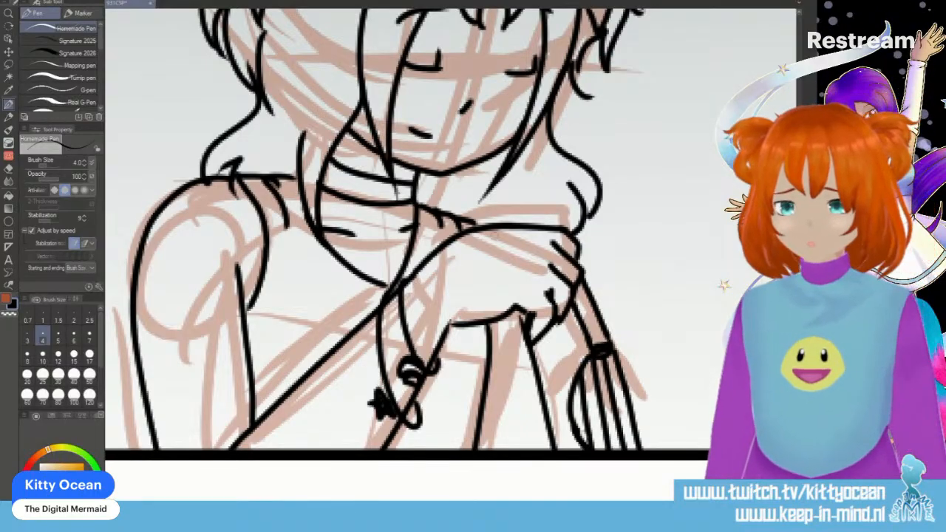
drag(468, 222, 482, 209)
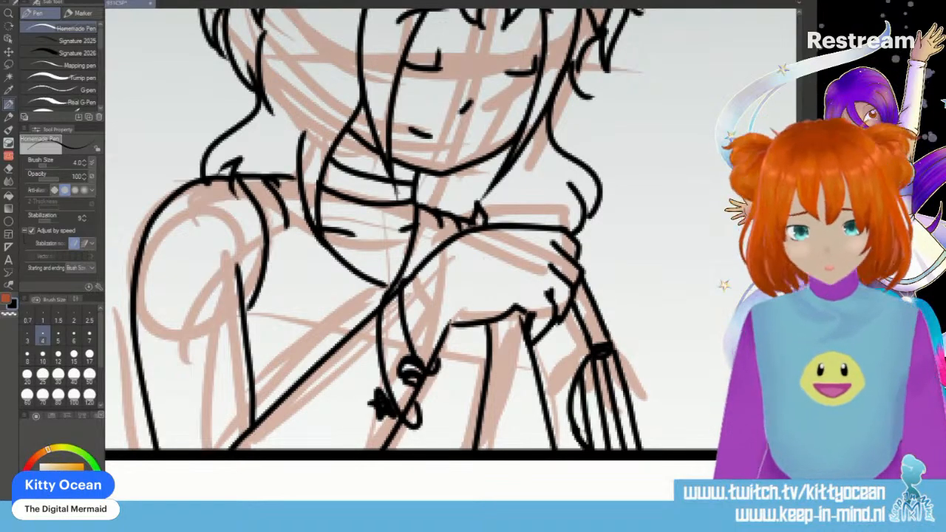
- Ink the closed eyes and the eyebrows of the character in the neighbouring panel
scroll(451, 229, left, 10)
scroll(451, 229, right, 4)
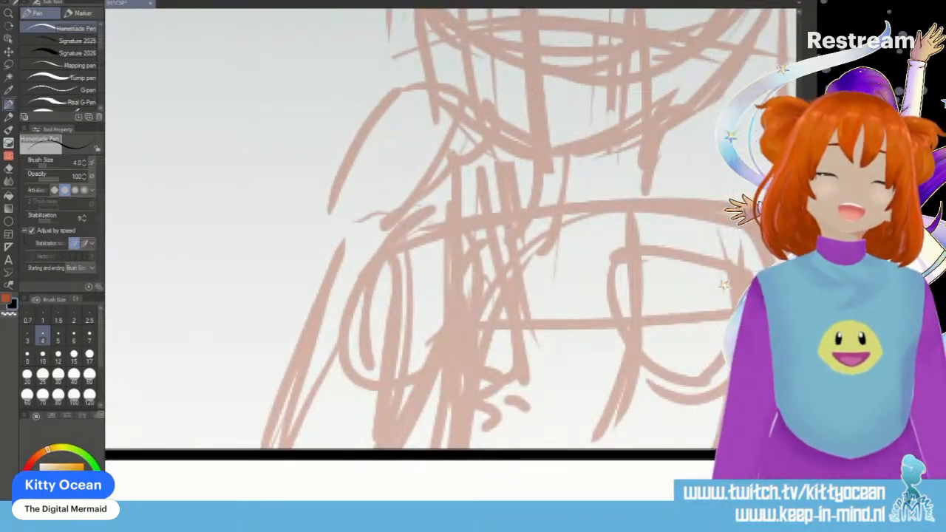
scroll(444, 252, up, 5)
mouse_move(454, 291)
mouse_down()
mouse_move(464, 258)
mouse_move(494, 278)
mouse_up()
key(ctrl+z)
drag(590, 278, 634, 278)
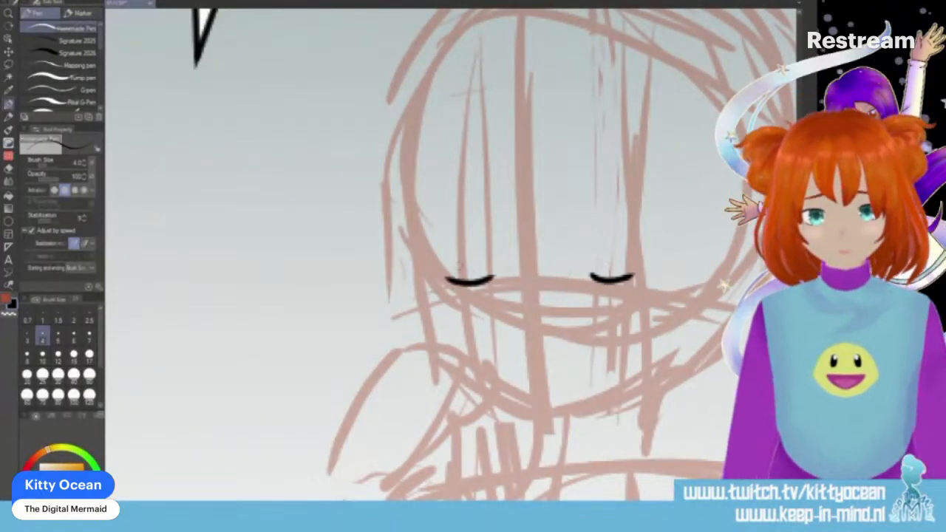
drag(589, 223, 640, 231)
mouse_move(443, 232)
mouse_down()
mouse_move(463, 222)
mouse_move(478, 231)
mouse_up()
- Ink the curved fringe strands meeting in the middle of the forehead
drag(520, 174, 517, 266)
mouse_move(524, 224)
mouse_down()
mouse_move(527, 277)
mouse_move(546, 274)
mouse_up()
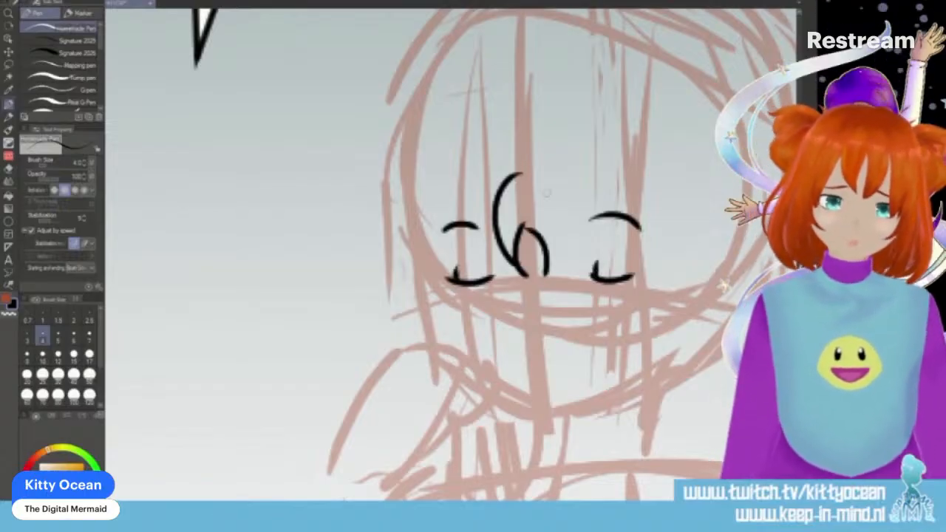
drag(550, 183, 533, 283)
- Ink the long locks framing the face, the curved tufts at both temples, and the small nose and mouth
drag(506, 180, 456, 364)
mouse_move(445, 163)
mouse_down()
mouse_move(422, 222)
mouse_move(437, 349)
mouse_up()
mouse_move(551, 182)
mouse_down()
mouse_move(617, 222)
mouse_move(630, 441)
mouse_up()
mouse_move(657, 171)
mouse_down()
mouse_move(679, 325)
mouse_move(622, 462)
mouse_up()
mouse_move(455, 164)
mouse_down()
mouse_move(425, 144)
mouse_move(414, 214)
mouse_up()
mouse_move(651, 156)
mouse_down()
mouse_move(684, 152)
mouse_move(687, 233)
mouse_up()
drag(515, 315, 526, 329)
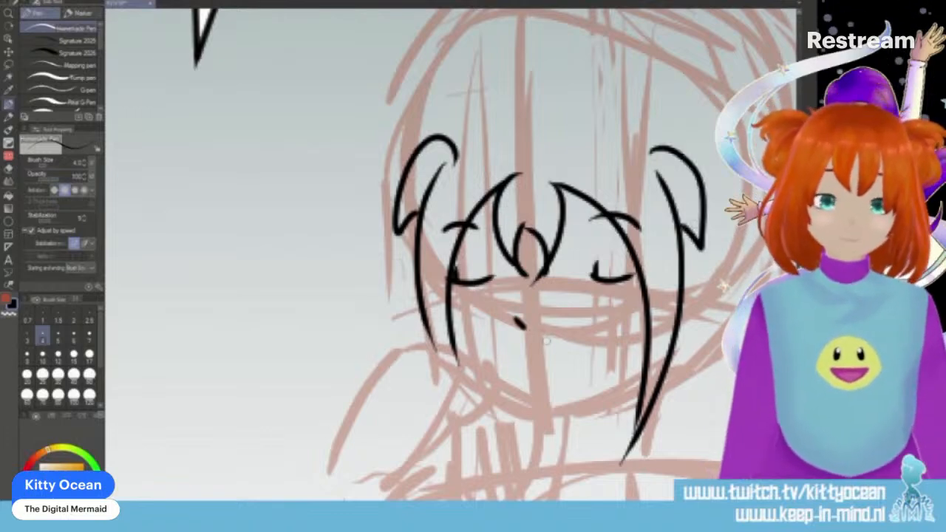
drag(547, 375, 575, 370)
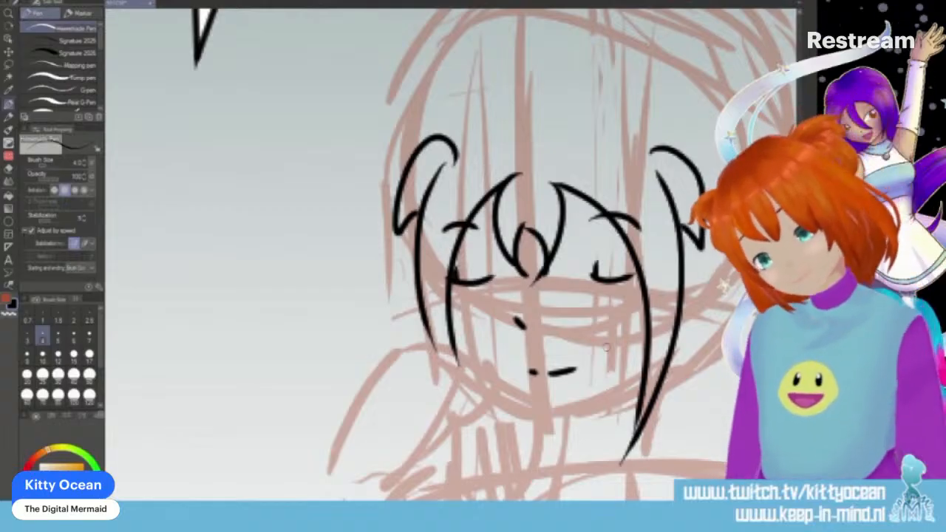
- Ink the raised hand with its bent fingers against the cheek and the outer and inner curves of the arm
scroll(606, 347, down, 1)
scroll(517, 295, down, 2)
mouse_move(401, 382)
mouse_down()
mouse_move(416, 371)
mouse_move(451, 292)
mouse_up()
mouse_move(462, 257)
mouse_down()
mouse_move(488, 277)
mouse_move(453, 312)
mouse_up()
mouse_move(464, 257)
mouse_down()
mouse_move(439, 271)
mouse_move(438, 242)
mouse_move(407, 243)
mouse_move(353, 294)
mouse_move(333, 386)
mouse_up()
- Ink the long strip of cloth hanging from the hand, with inner folds and a wavy hem
mouse_move(465, 306)
mouse_down()
mouse_move(509, 498)
mouse_move(462, 384)
mouse_move(440, 499)
mouse_up()
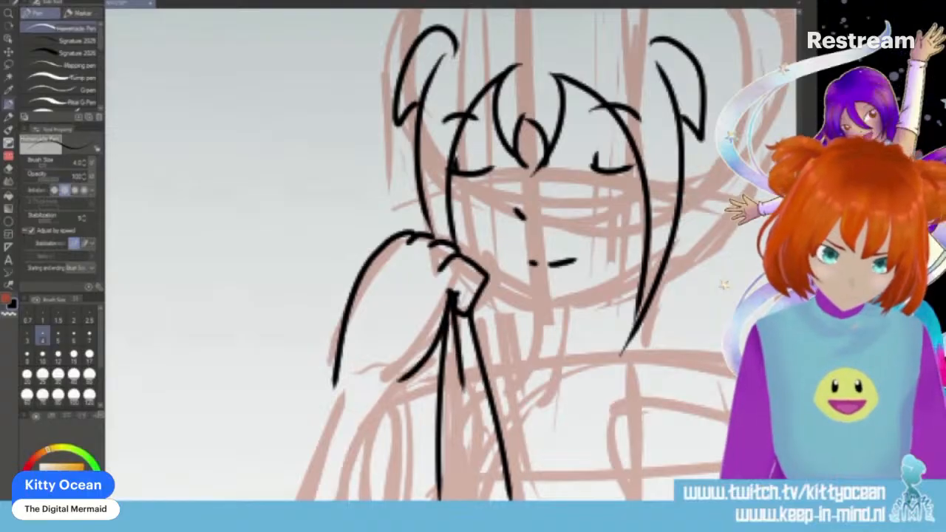
scroll(443, 252, down, 4)
mouse_move(429, 223)
mouse_down()
mouse_move(418, 422)
mouse_move(448, 426)
mouse_move(480, 374)
mouse_up()
mouse_move(420, 432)
mouse_down()
mouse_move(497, 424)
mouse_move(508, 345)
mouse_up()
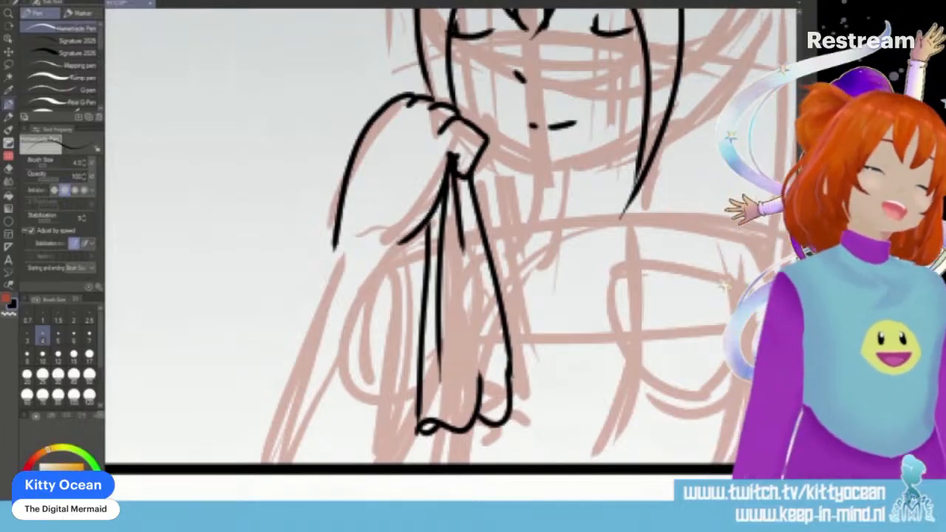
- Ink the jawline from the hand to the far lock and a ruffled collar below the chin
scroll(443, 251, up, 5)
mouse_move(452, 296)
mouse_down()
mouse_move(547, 358)
mouse_move(591, 347)
mouse_move(644, 312)
mouse_up()
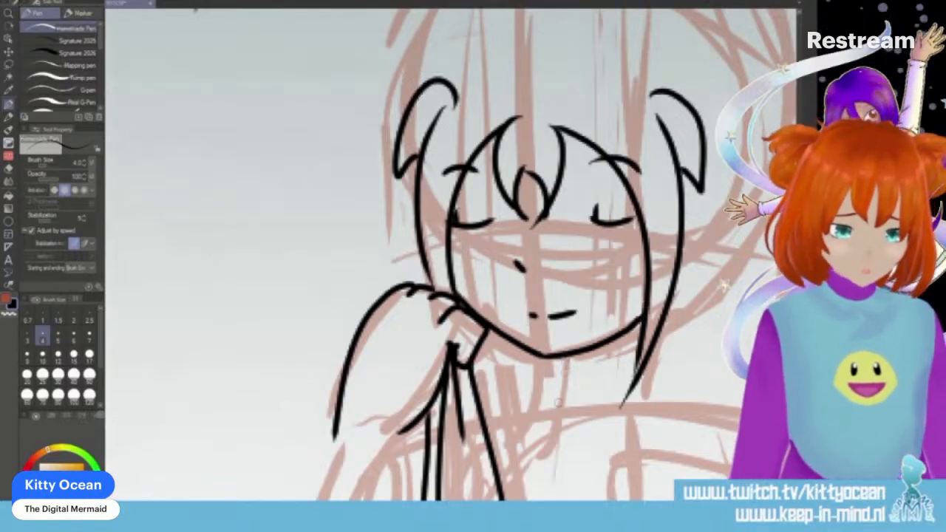
mouse_move(539, 417)
mouse_down()
mouse_move(555, 383)
mouse_move(635, 377)
mouse_move(583, 416)
mouse_move(629, 414)
mouse_up()
mouse_move(645, 376)
mouse_down()
mouse_move(643, 414)
mouse_move(632, 413)
mouse_up()
- Ink two long straight hair strands falling past the collar on the far side of the face
scroll(668, 148, down, 3)
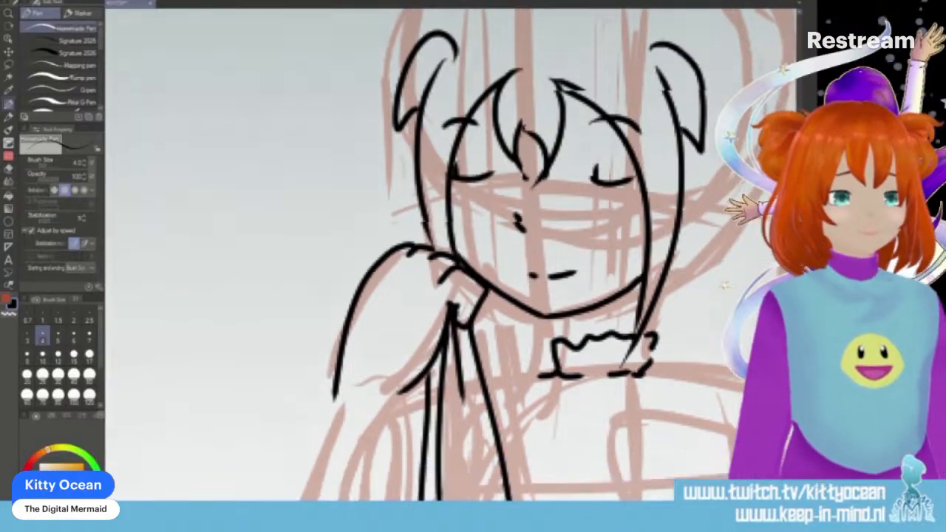
drag(670, 218, 650, 379)
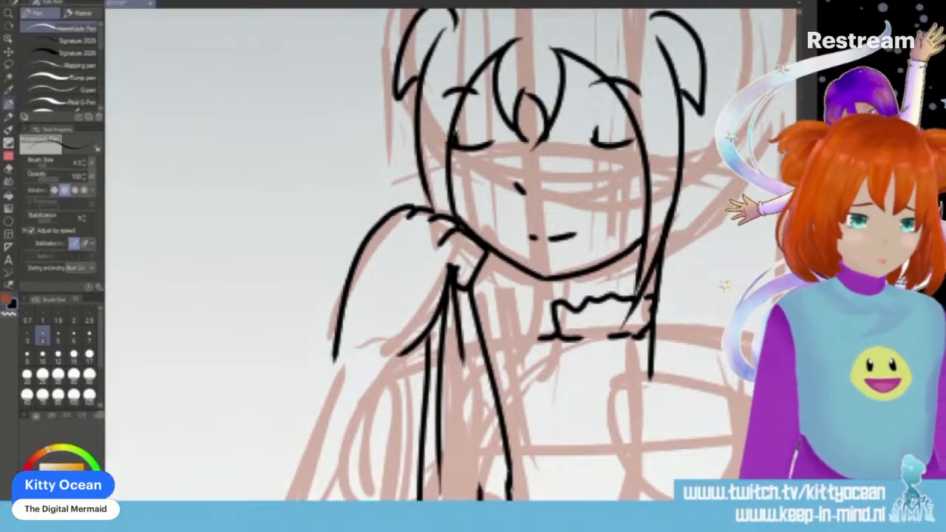
scroll(450, 255, right, 8)
drag(446, 213, 445, 373)
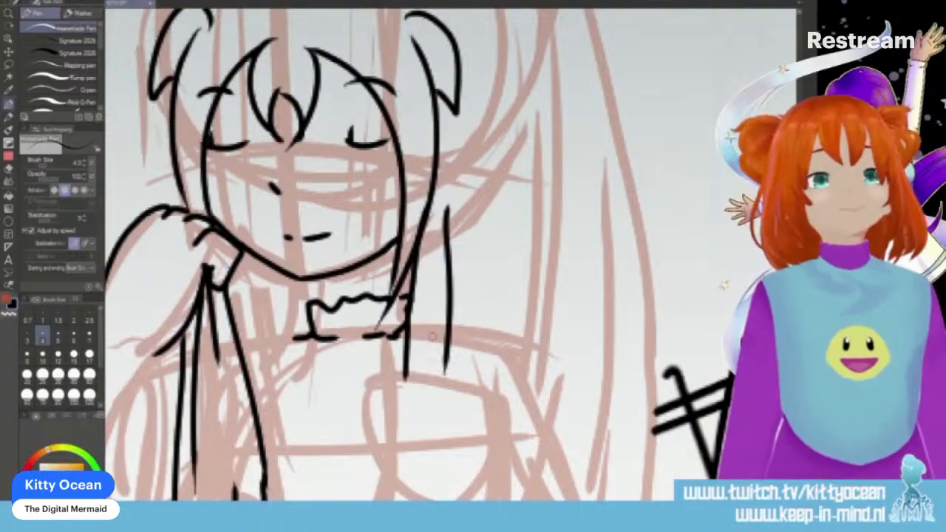
- Ink the two curved edges of a headband and the hair outline arching over the head down the far side
scroll(451, 255, up, 8)
mouse_move(165, 256)
mouse_down()
mouse_move(264, 191)
mouse_move(414, 218)
mouse_move(438, 255)
mouse_up()
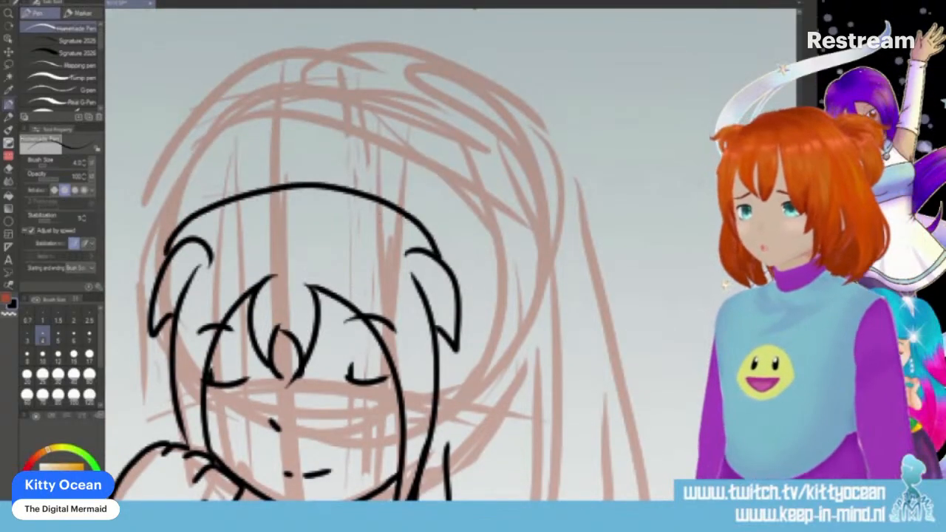
mouse_move(164, 257)
mouse_down()
mouse_move(214, 173)
mouse_move(358, 136)
mouse_move(443, 222)
mouse_move(448, 260)
mouse_up()
mouse_move(170, 222)
mouse_down()
mouse_move(258, 122)
mouse_move(440, 105)
mouse_move(540, 199)
mouse_move(562, 399)
mouse_up()
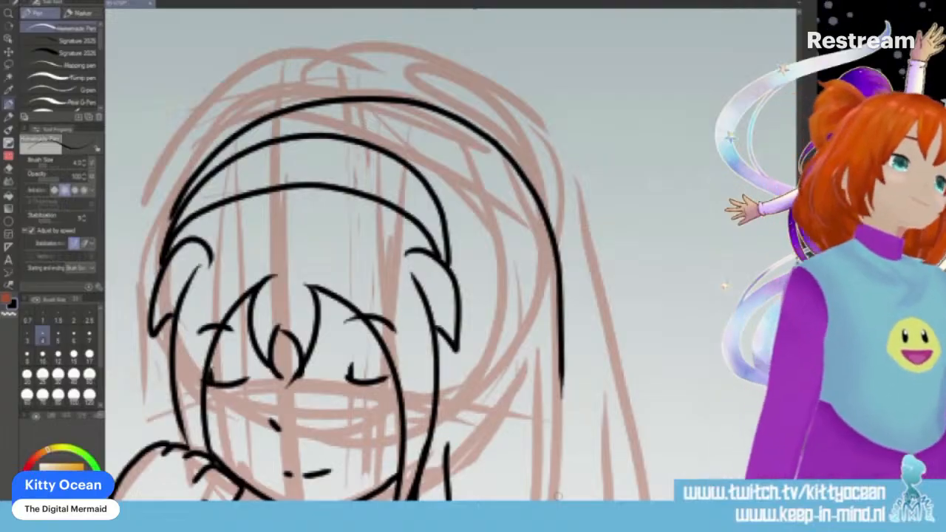
- Extend the far side's long hair downward to a rounded end and ink inner strand lines within it
scroll(443, 259, down, 5)
drag(557, 136, 583, 418)
drag(516, 186, 537, 296)
mouse_move(538, 329)
mouse_down()
mouse_move(554, 438)
mouse_move(547, 434)
mouse_up()
drag(539, 362, 542, 421)
drag(488, 283, 490, 353)
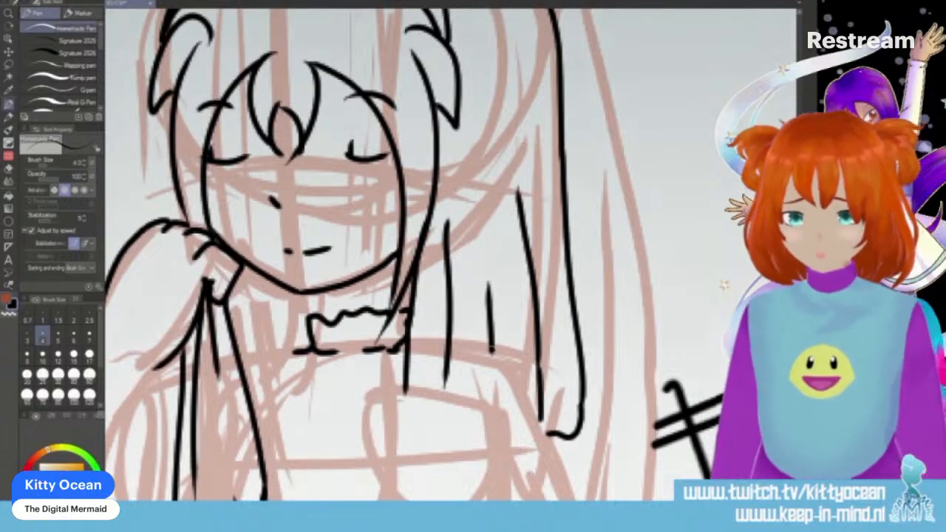
- Ink the lower hand with its bent fingers in the last panel, plus its cuff and the two forearm lines down to the frame
scroll(443, 259, down, 3)
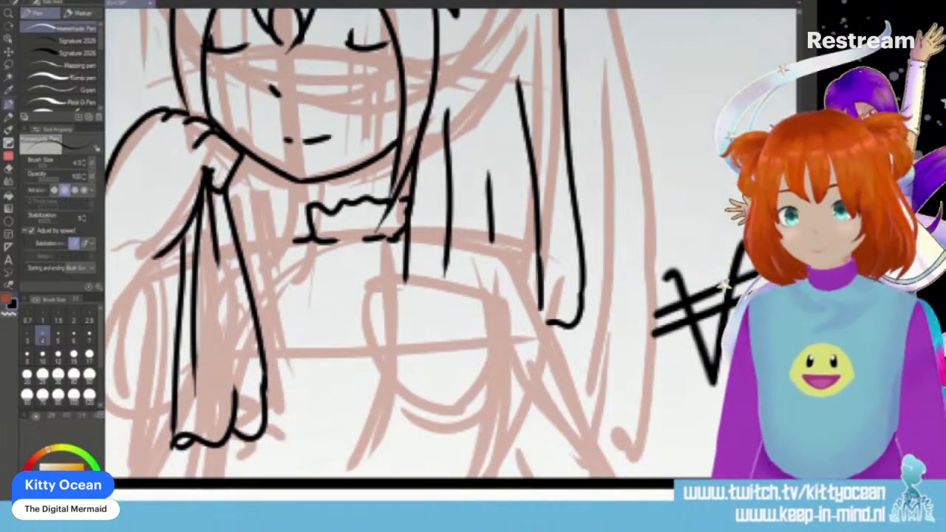
mouse_move(486, 365)
mouse_down()
mouse_move(452, 390)
mouse_move(393, 348)
mouse_move(341, 391)
mouse_up()
mouse_move(402, 323)
mouse_down()
mouse_move(318, 382)
mouse_move(364, 365)
mouse_move(386, 353)
mouse_move(323, 345)
mouse_move(314, 365)
mouse_up()
mouse_move(423, 290)
mouse_down()
mouse_move(399, 288)
mouse_move(334, 317)
mouse_up()
mouse_move(411, 288)
mouse_down()
mouse_move(443, 296)
mouse_move(508, 341)
mouse_move(478, 383)
mouse_move(484, 411)
mouse_move(519, 341)
mouse_move(620, 476)
mouse_up()
drag(484, 408, 525, 476)
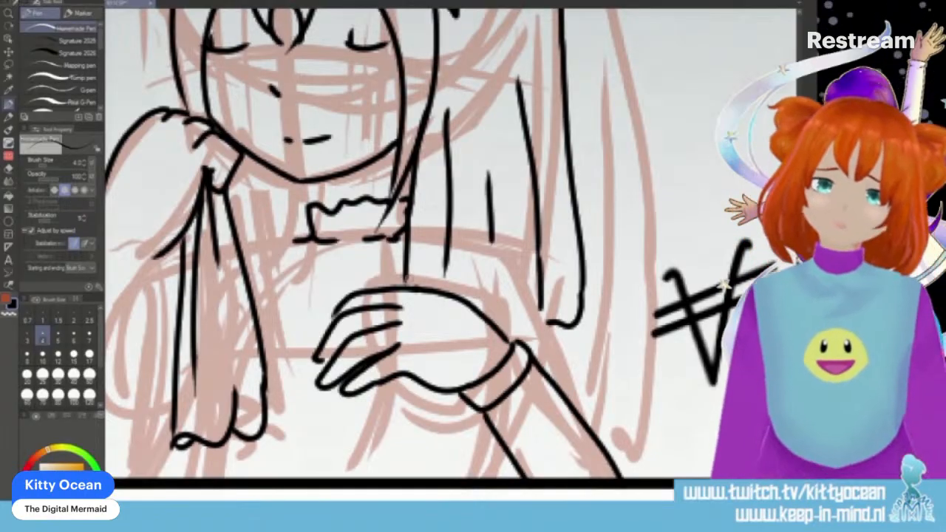
- Ink the far-side upper sleeve with its armband and folds, and the arm line running down behind the cuff
mouse_move(445, 289)
mouse_down()
mouse_move(447, 245)
mouse_move(474, 251)
mouse_move(492, 233)
mouse_move(564, 351)
mouse_move(594, 435)
mouse_up()
mouse_move(525, 354)
mouse_down()
mouse_move(556, 330)
mouse_move(560, 342)
mouse_up()
mouse_move(503, 275)
mouse_down()
mouse_move(536, 329)
mouse_move(518, 344)
mouse_up()
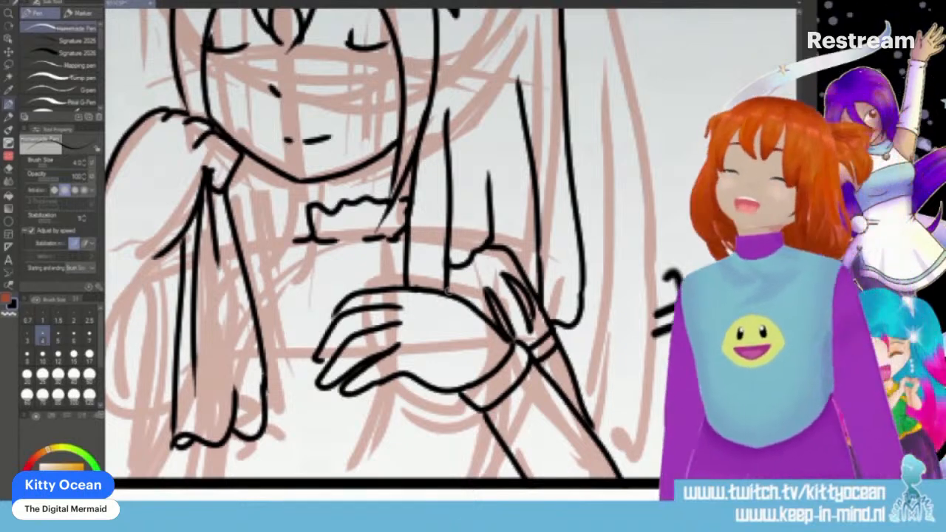
- Ink the curved neckline and shoulder line below the collar, and the double-edged bodice trim running down to the fingertips
mouse_move(299, 235)
mouse_down()
mouse_move(316, 282)
mouse_move(344, 297)
mouse_move(369, 287)
mouse_up()
drag(294, 236, 241, 254)
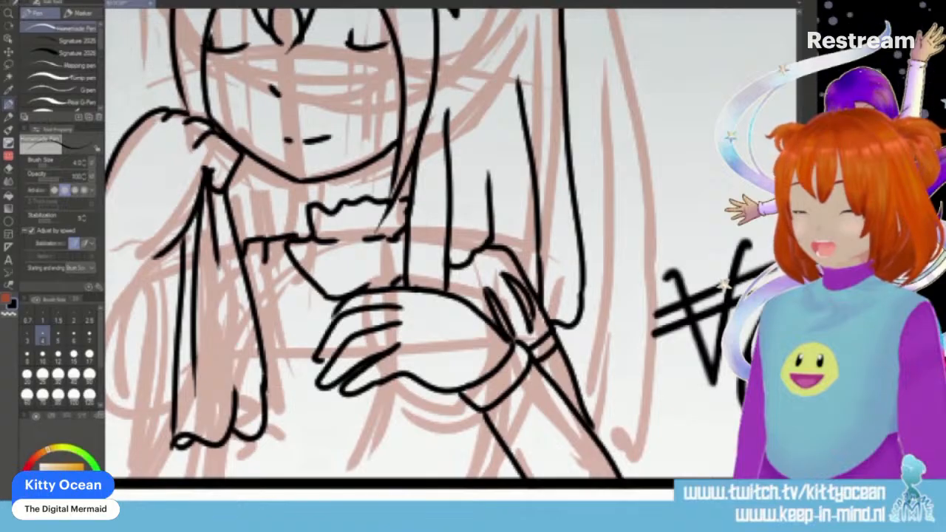
mouse_move(283, 240)
mouse_down()
mouse_move(276, 354)
mouse_move(319, 362)
mouse_up()
mouse_move(266, 242)
mouse_down()
mouse_move(256, 346)
mouse_move(296, 384)
mouse_move(341, 390)
mouse_up()
key(ctrl+z)
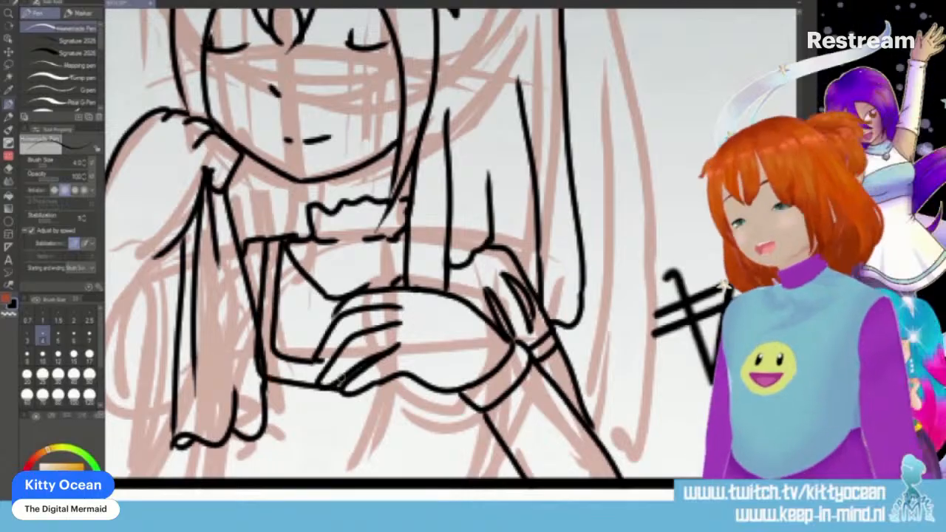
mouse_move(267, 242)
mouse_down()
mouse_move(265, 366)
mouse_move(318, 376)
mouse_move(329, 363)
mouse_up()
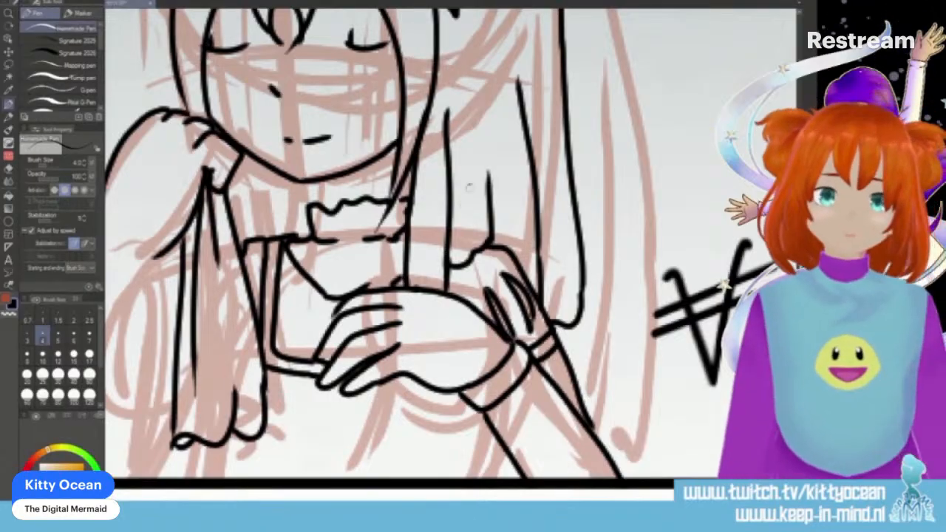
- Add a short strand line to the far-side hair and ink a small round smiling face under the fingers
drag(472, 185, 465, 262)
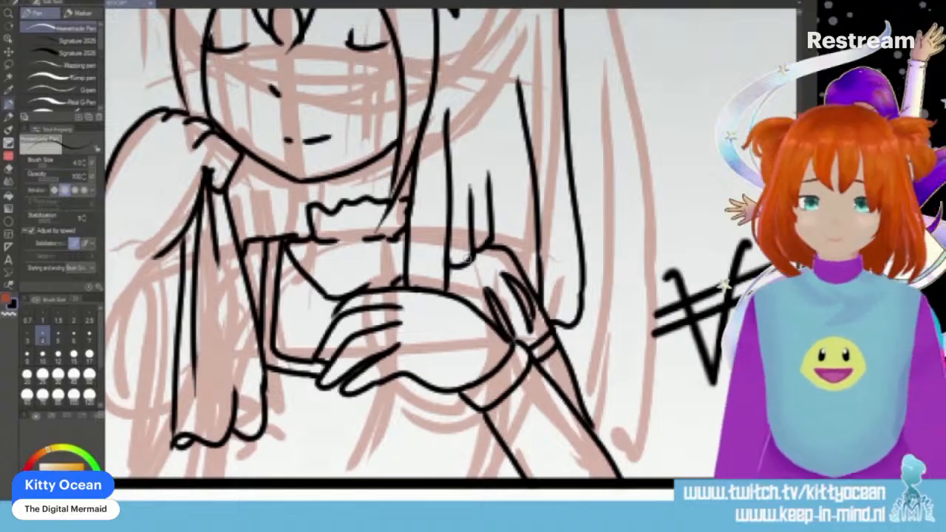
mouse_move(307, 378)
mouse_down()
mouse_move(289, 432)
mouse_move(343, 448)
mouse_move(364, 403)
mouse_move(353, 385)
mouse_up()
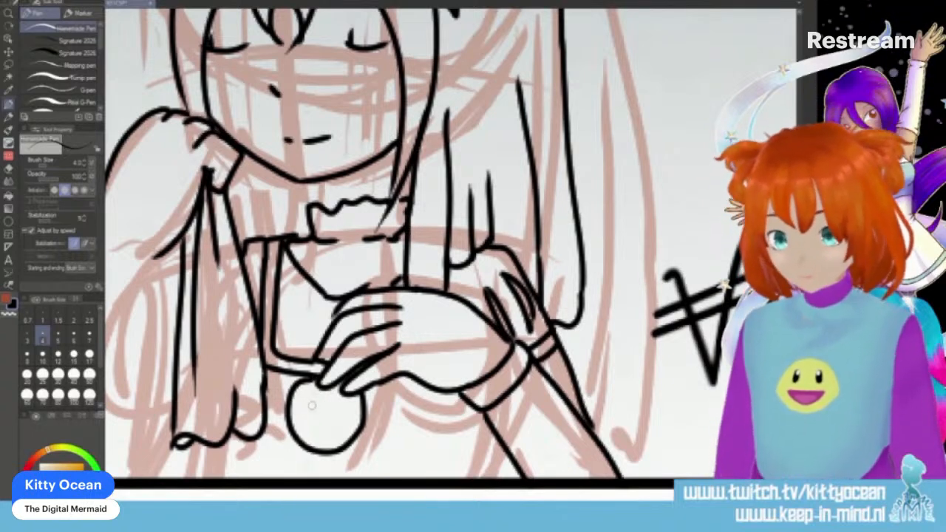
mouse_move(303, 408)
mouse_down()
mouse_move(310, 398)
mouse_move(319, 407)
mouse_move(342, 396)
mouse_move(349, 408)
mouse_move(325, 432)
mouse_move(332, 425)
mouse_up()
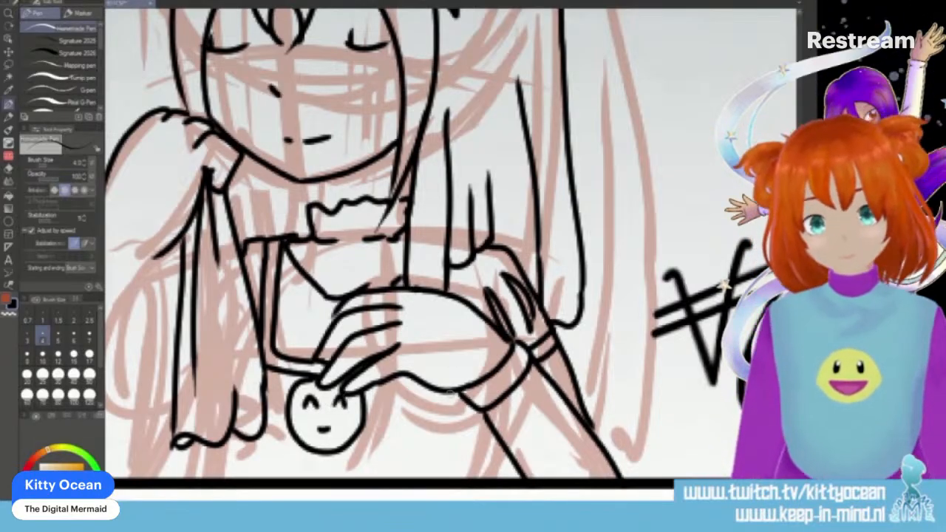
- Ink the torso's side line from the cuff to the frame, and crossed lacing between vertical edges beneath the round face
drag(462, 395, 465, 478)
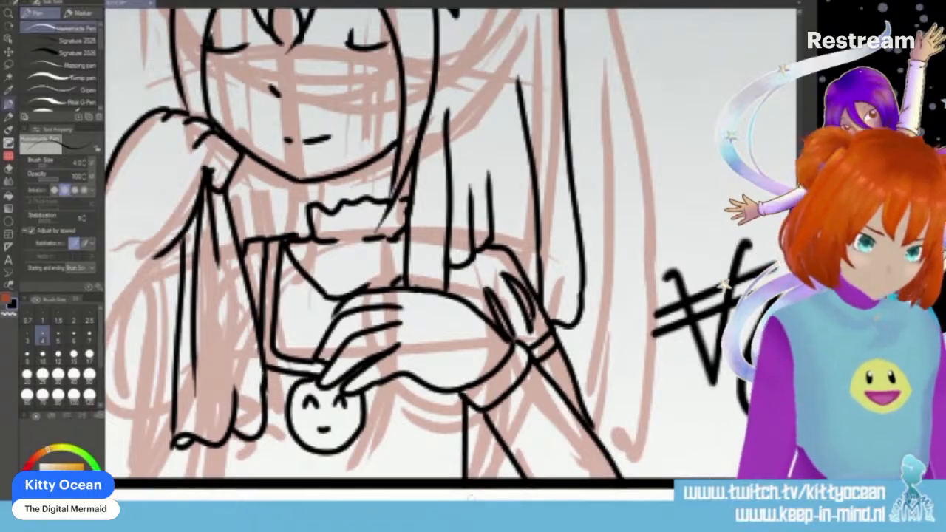
key(ctrl+z)
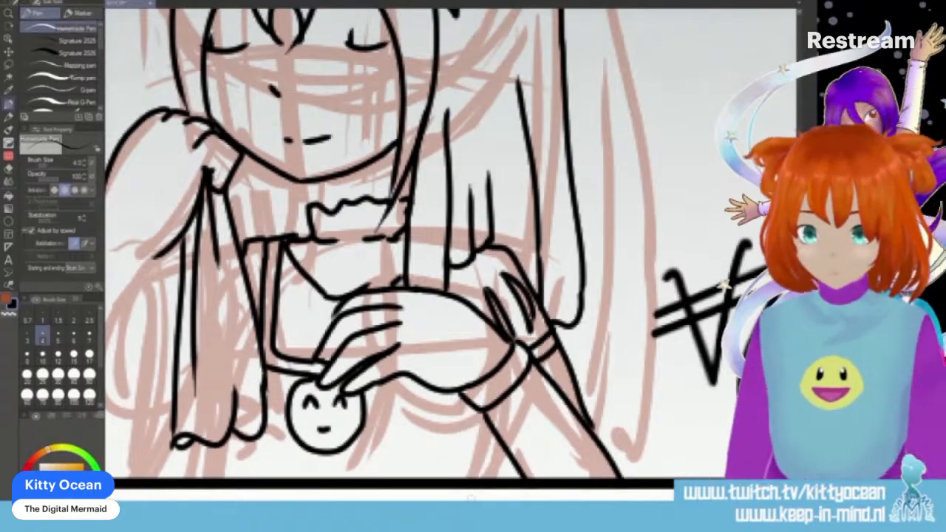
drag(482, 408, 475, 479)
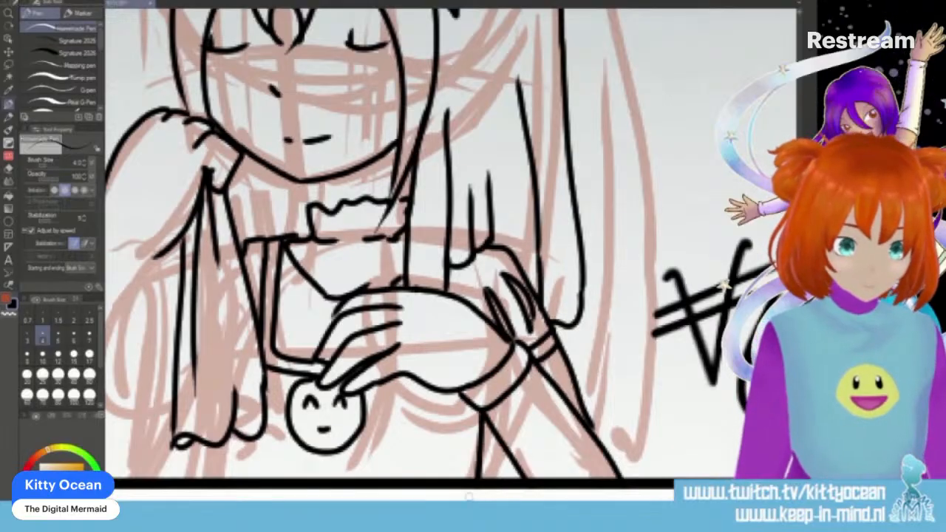
drag(306, 451, 307, 479)
drag(341, 451, 340, 479)
mouse_move(297, 447)
mouse_down()
mouse_move(348, 475)
mouse_move(296, 483)
mouse_move(353, 479)
mouse_up()
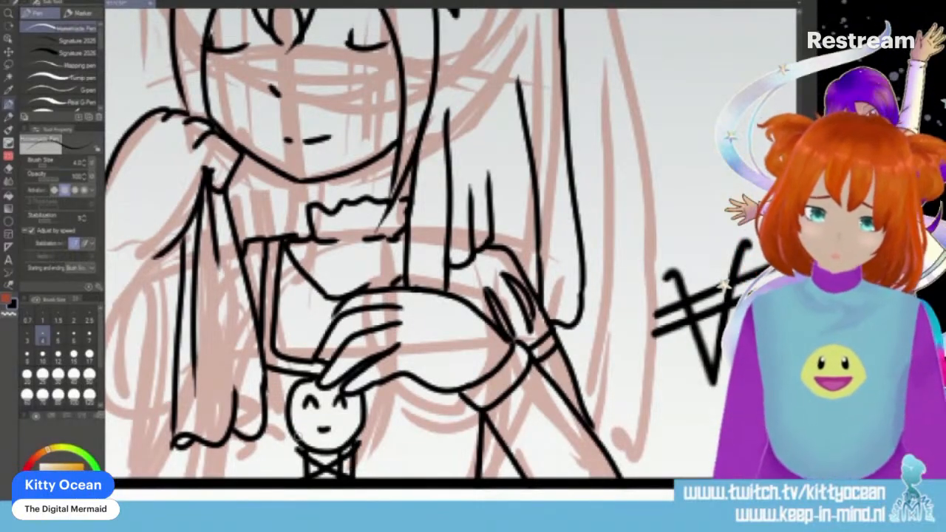
drag(298, 436, 296, 480)
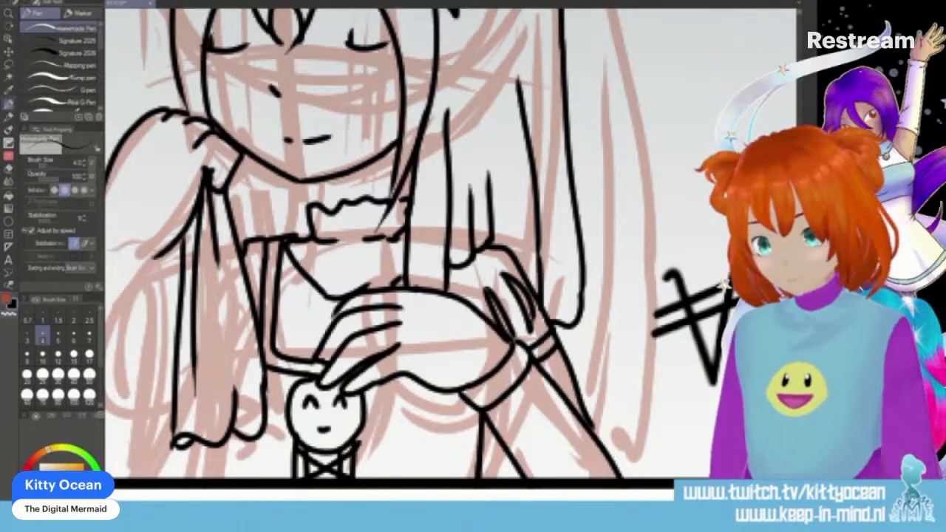
- Ink the near-side arm with its band, the torso line beside it and the sleeve folds next to the hanging hair
scroll(451, 244, left, 5)
drag(407, 446, 413, 490)
mouse_move(286, 255)
mouse_down()
mouse_move(309, 270)
mouse_move(345, 266)
mouse_move(354, 254)
mouse_move(330, 479)
mouse_move(238, 406)
mouse_move(221, 478)
mouse_up()
mouse_move(378, 255)
mouse_down()
mouse_move(350, 281)
mouse_move(358, 308)
mouse_up()
mouse_move(346, 342)
mouse_down()
mouse_move(366, 373)
mouse_move(342, 371)
mouse_move(368, 390)
mouse_up()
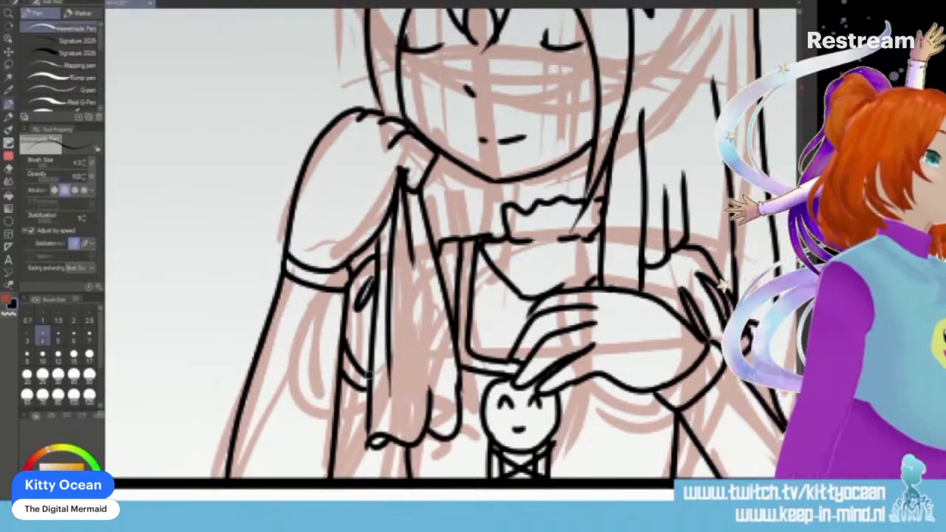
mouse_move(374, 312)
mouse_down()
mouse_move(362, 339)
mouse_move(369, 347)
mouse_move(354, 326)
mouse_up()
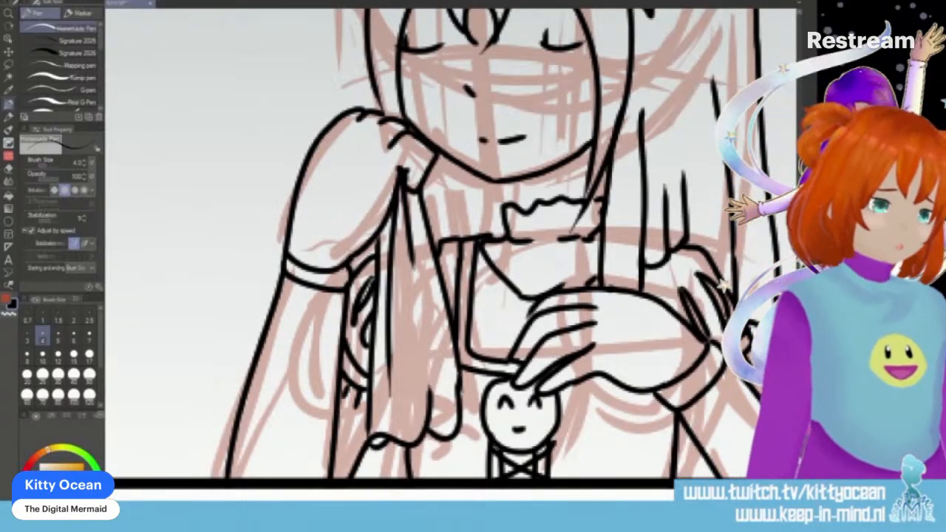
- Add the finishing ink lines to the last panel's figure, and hide the red sketch, dialogue texts and speech bubbles
scroll(761, 380, down, 4)
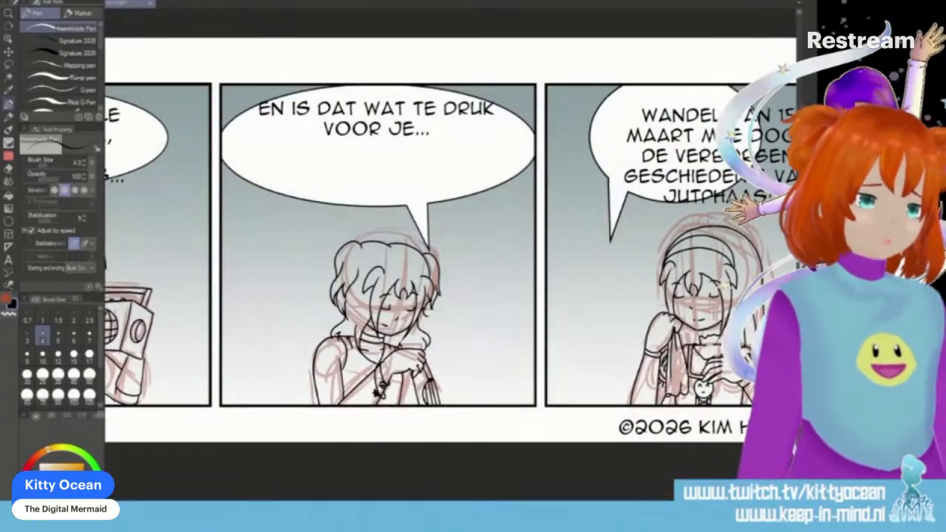
scroll(450, 244, right, 5)
scroll(451, 244, left, 2)
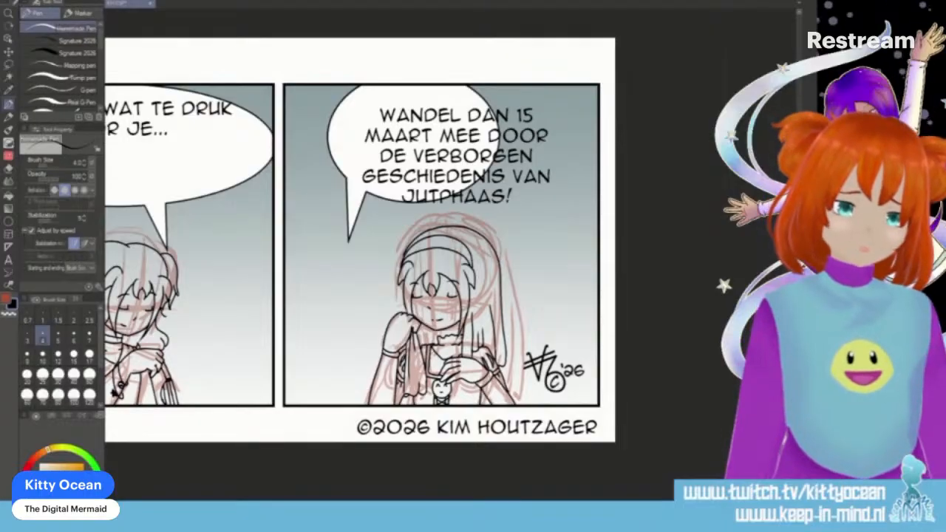
scroll(592, 428, up, 4)
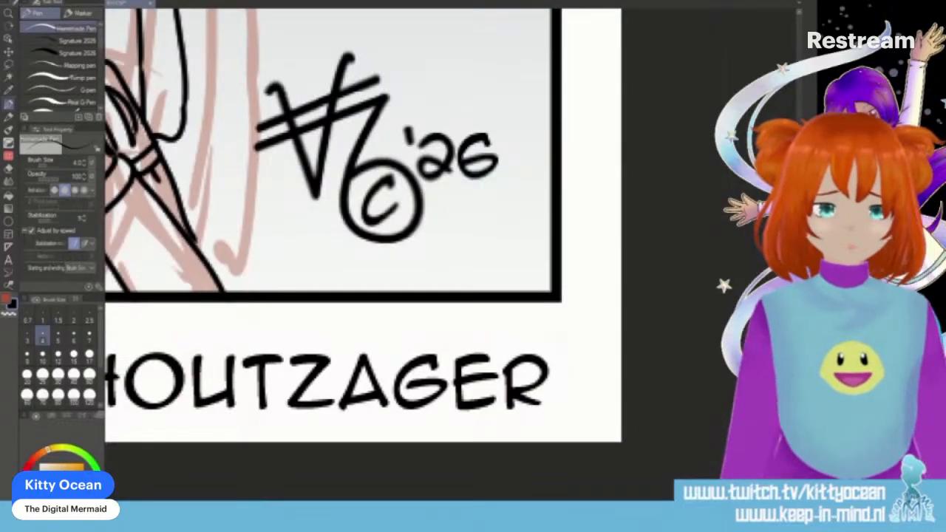
scroll(443, 221, left, 5)
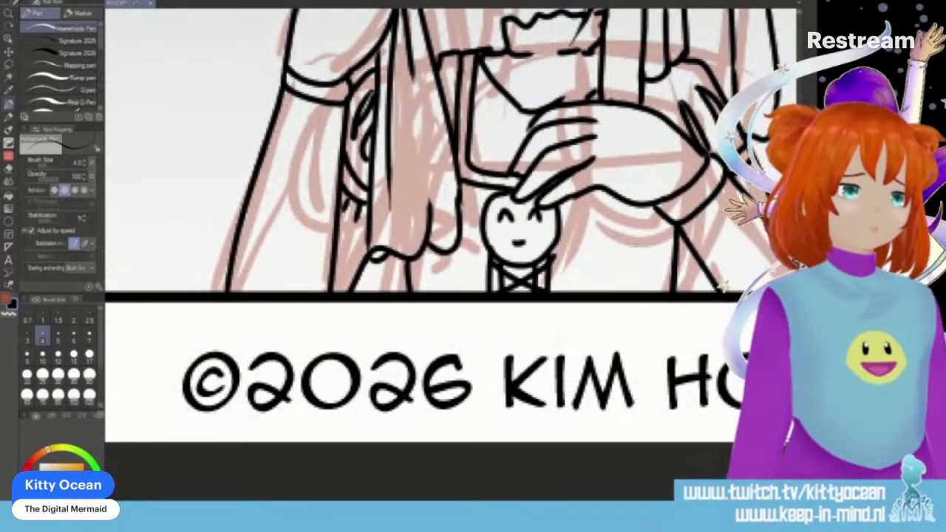
scroll(450, 259, up, 5)
drag(367, 140, 358, 260)
mouse_move(456, 341)
mouse_down()
mouse_move(455, 388)
mouse_move(472, 379)
mouse_move(472, 388)
mouse_up()
scroll(482, 370, down, 5)
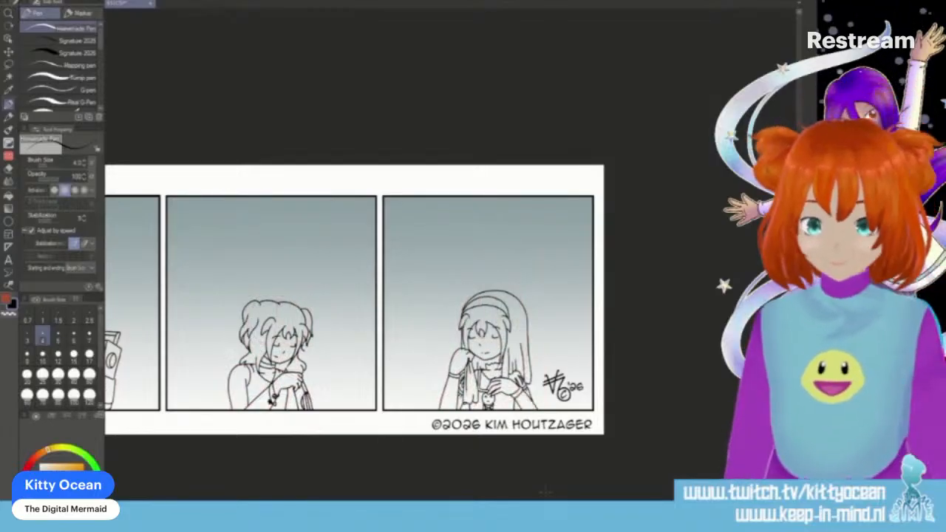
- Try pasting the copied comic strip image over the panels
scroll(414, 299, left, 6)
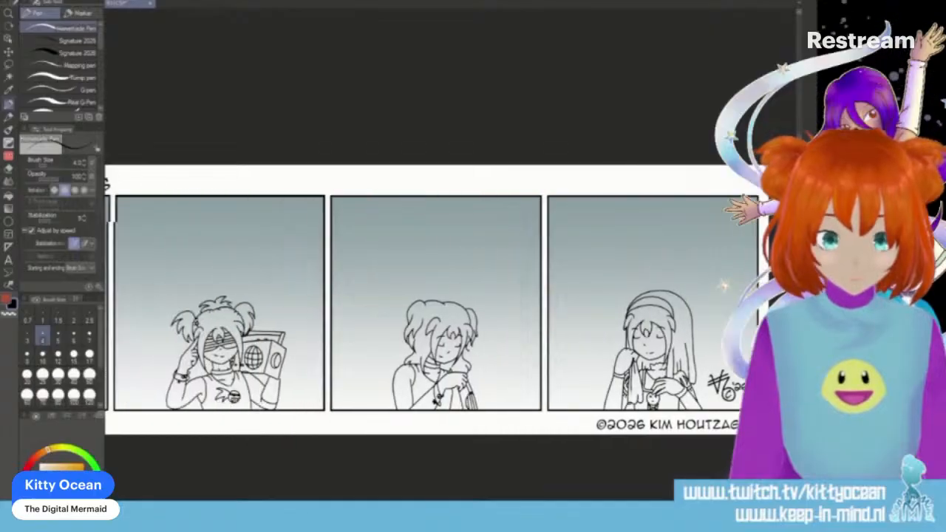
scroll(414, 299, left, 3)
scroll(413, 300, right, 1)
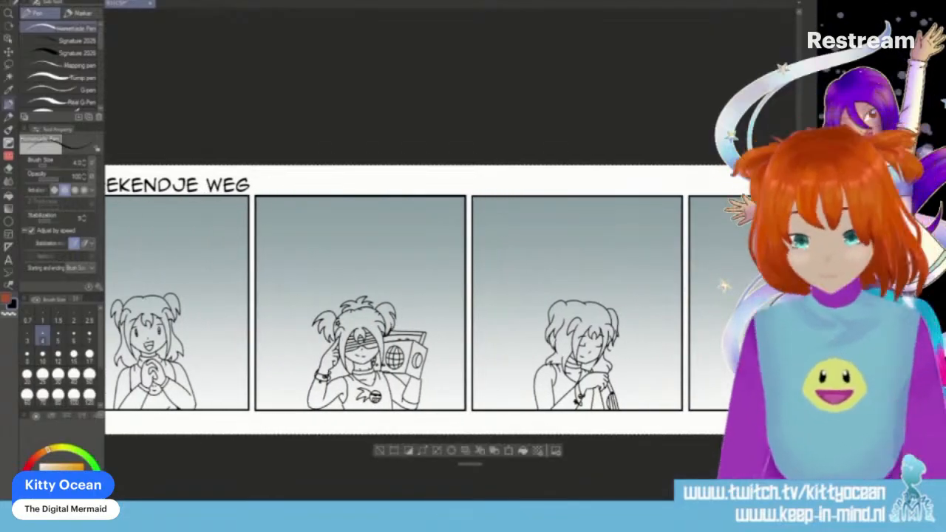
key(ctrl+v)
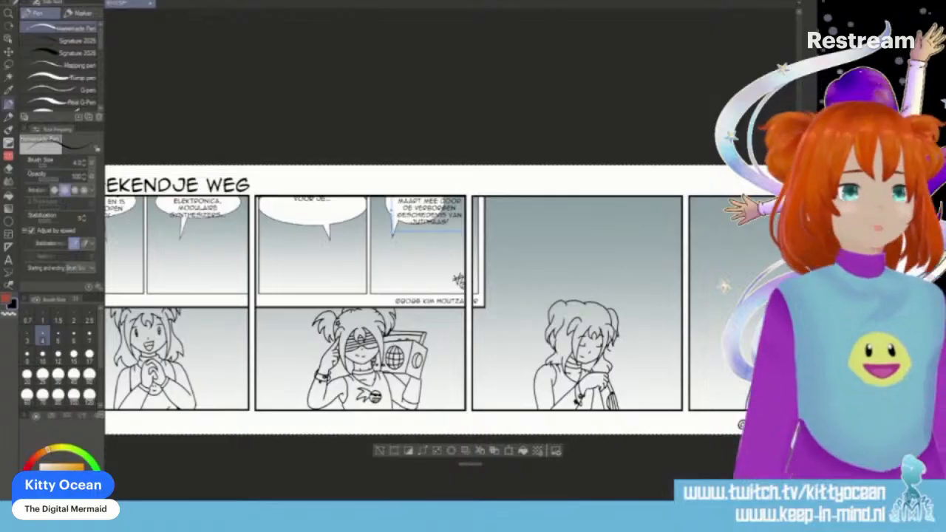
key(ctrl+z)
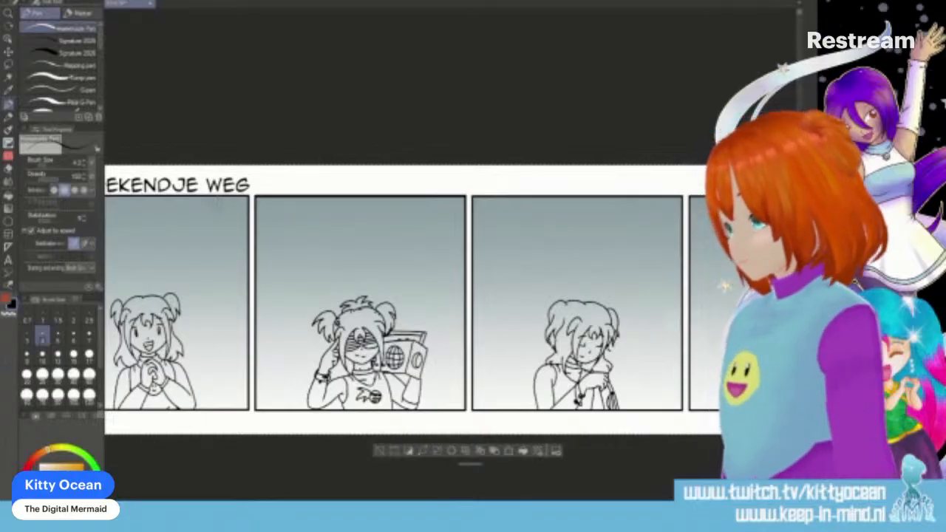
- Choose an orange colour and fill the first panel's hair, including the fringe, side locks and both buns
scroll(399, 299, left, 3)
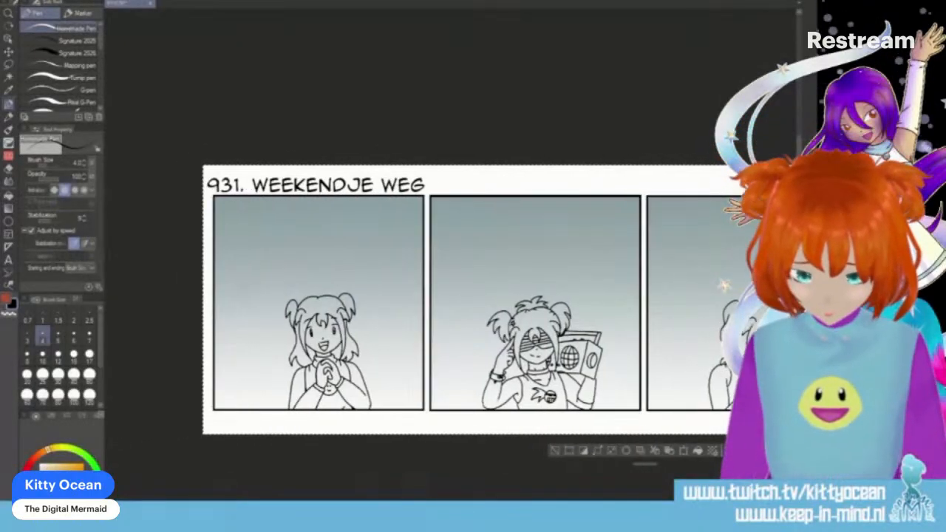
click(6, 298)
click(45, 451)
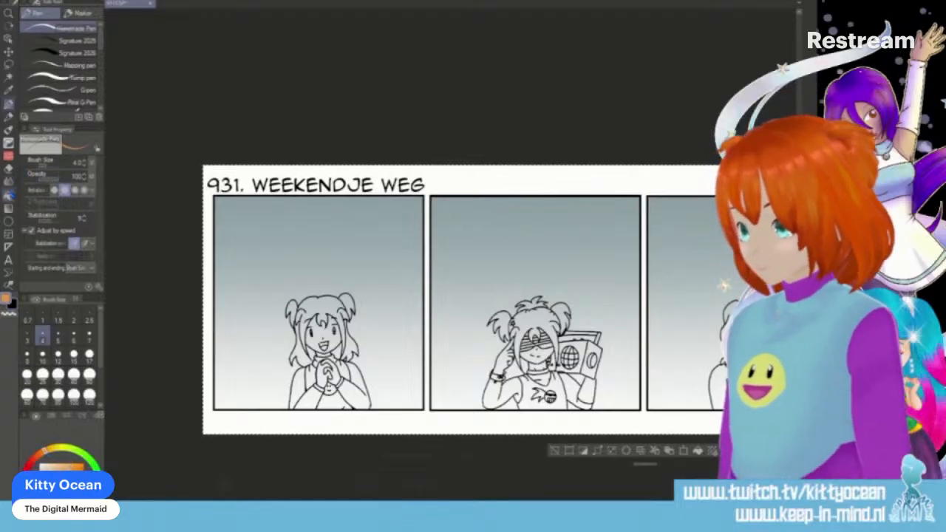
click(8, 193)
click(311, 301)
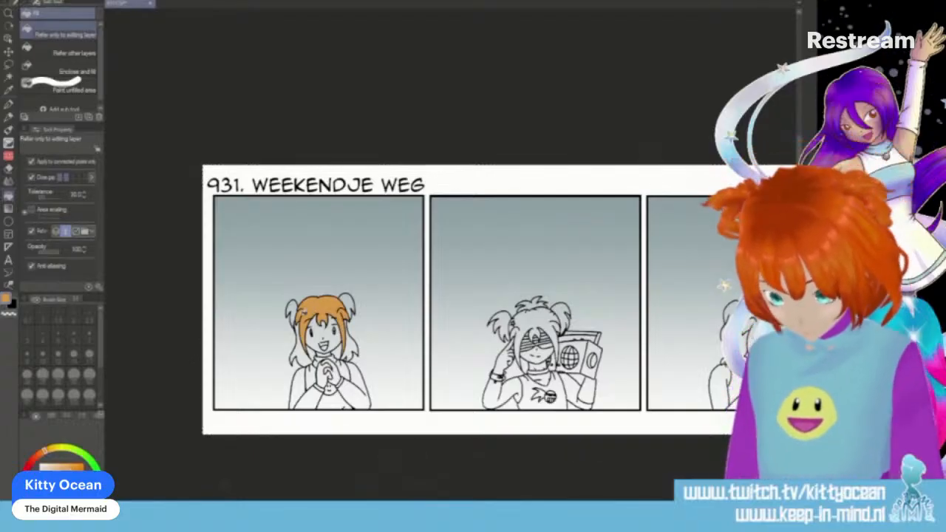
click(300, 323)
click(297, 309)
click(350, 302)
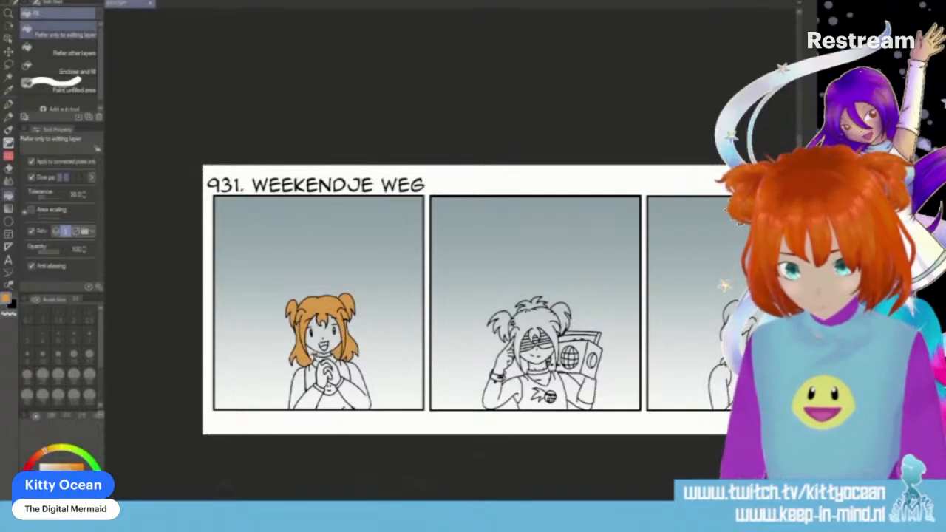
- Fill the second panel's hair orange, including the fringe, the top tuft and both pigtails
scroll(371, 344, right, 3)
click(374, 321)
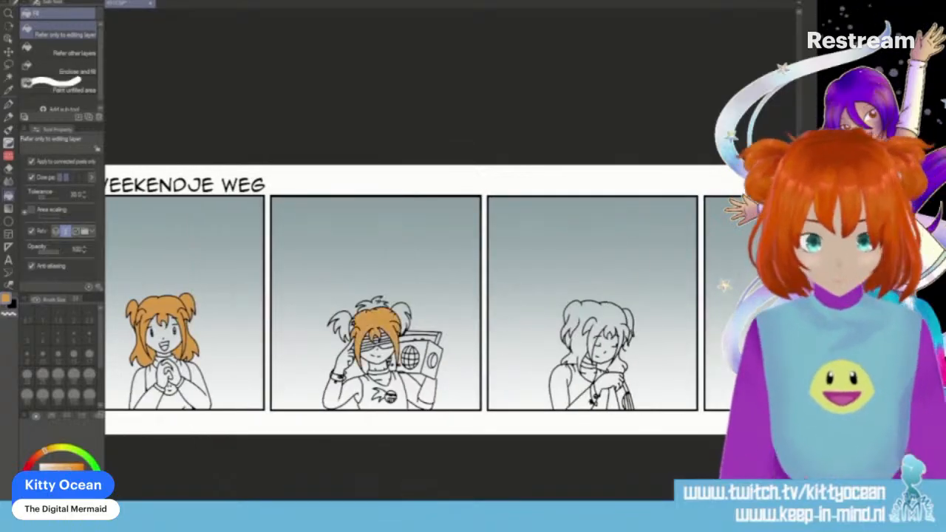
click(375, 304)
click(342, 322)
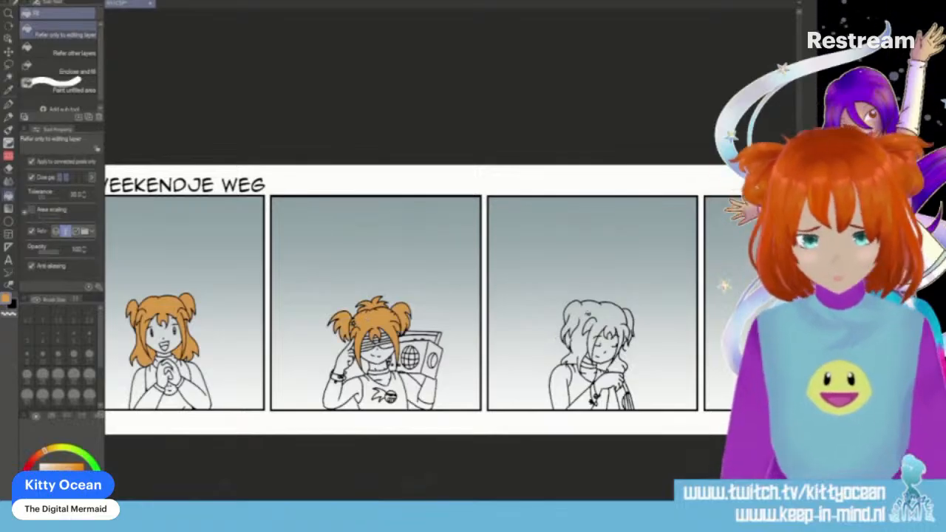
- Fill all of the third panel's hair and the fringe under the headband in the fourth panel with orange
click(563, 336)
click(629, 325)
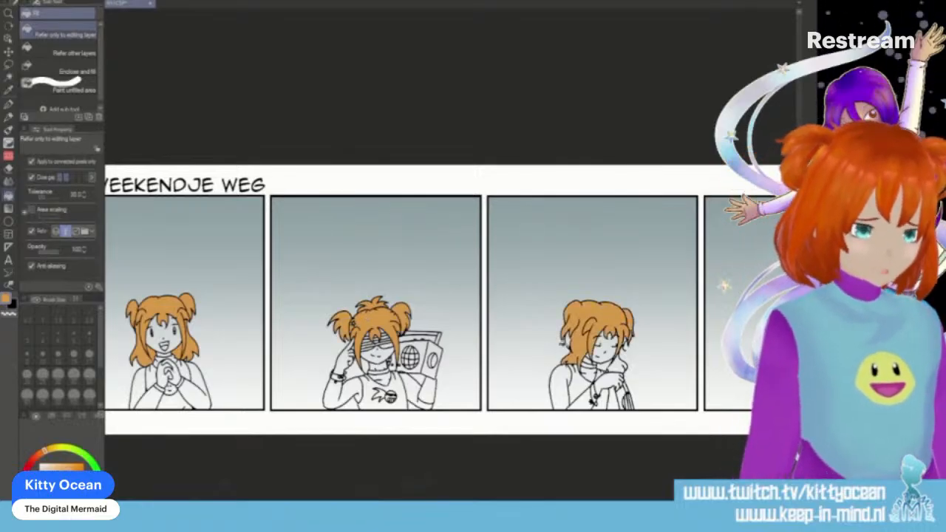
click(617, 364)
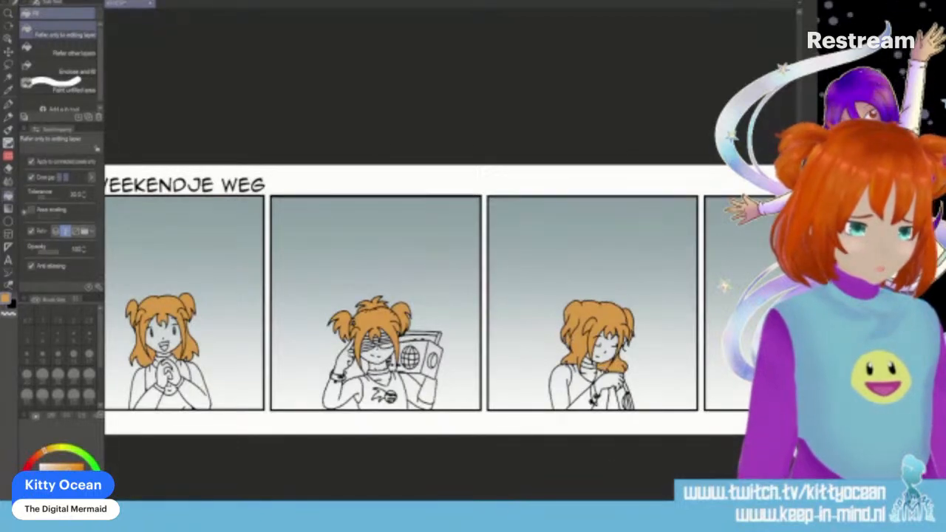
scroll(451, 299, right, 5)
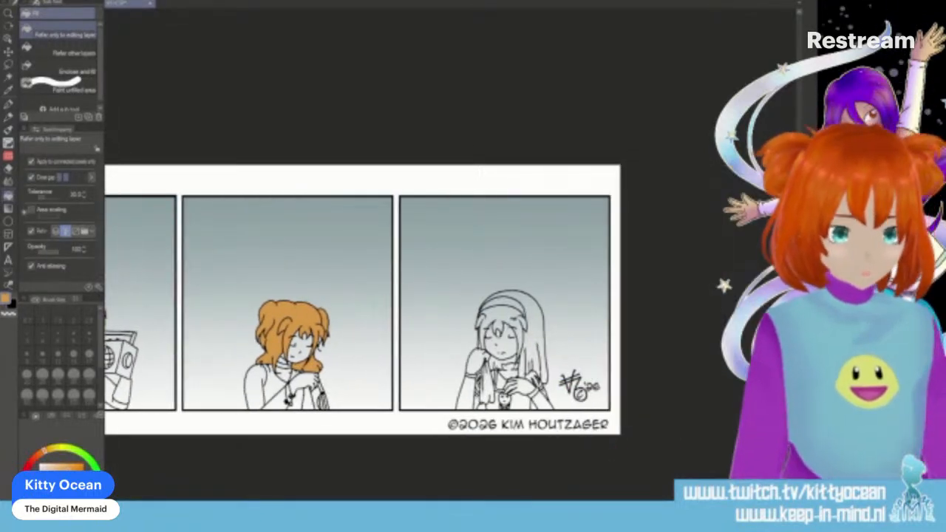
click(512, 319)
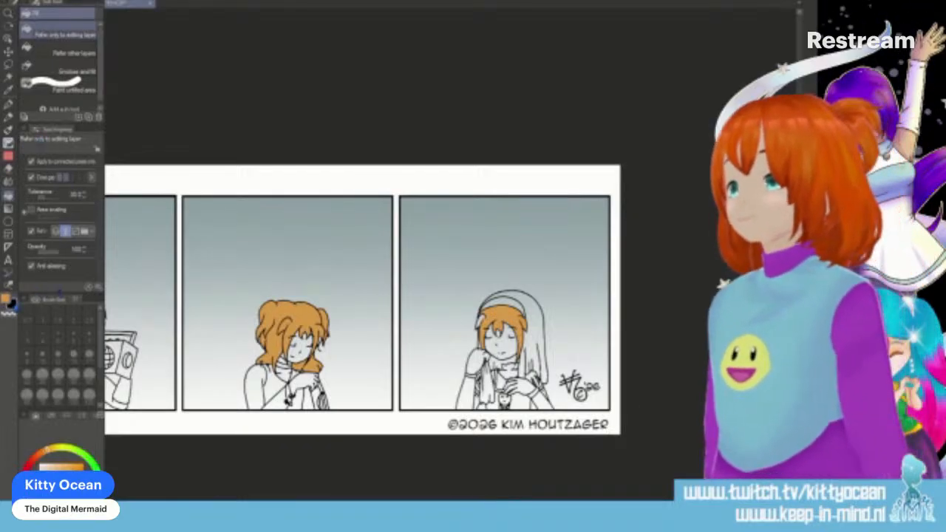
- Choose a tan skin colour and fill the third panel character's face, hand, forearm and shoulder with it
key(p)
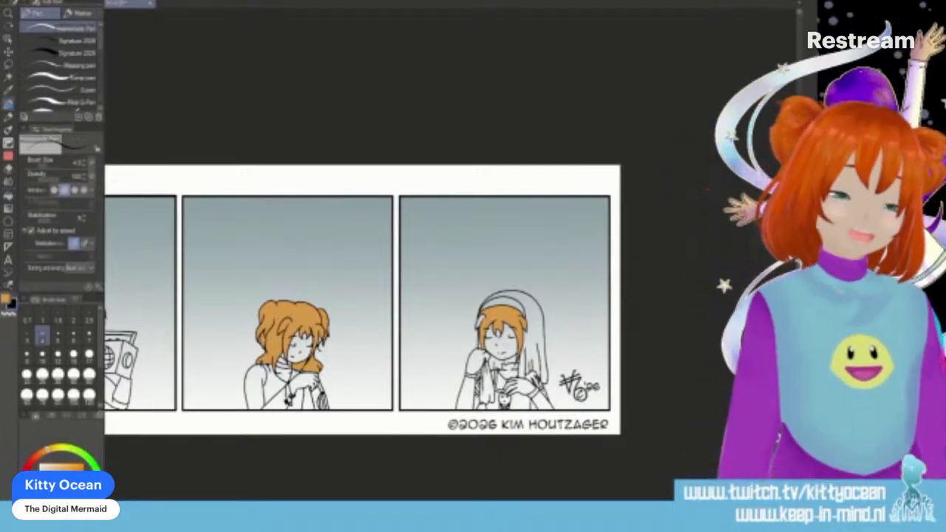
click(5, 298)
click(8, 196)
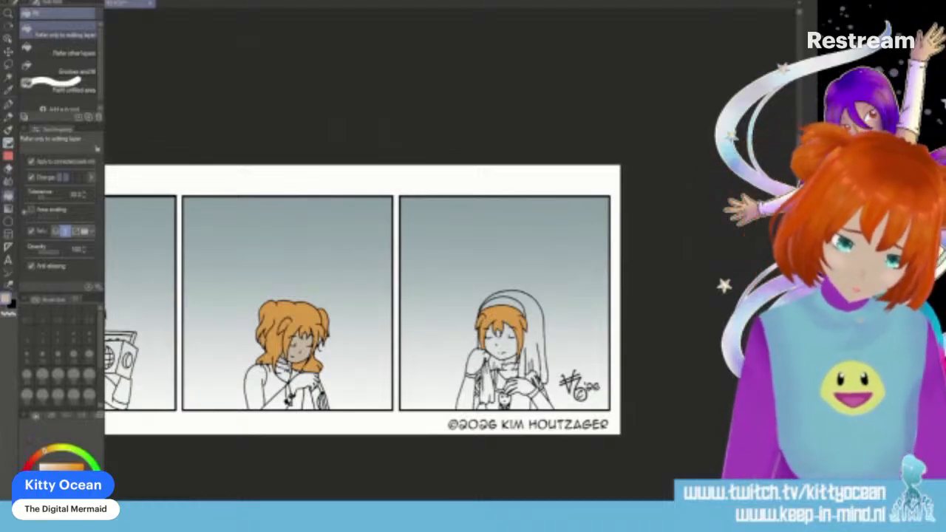
click(304, 381)
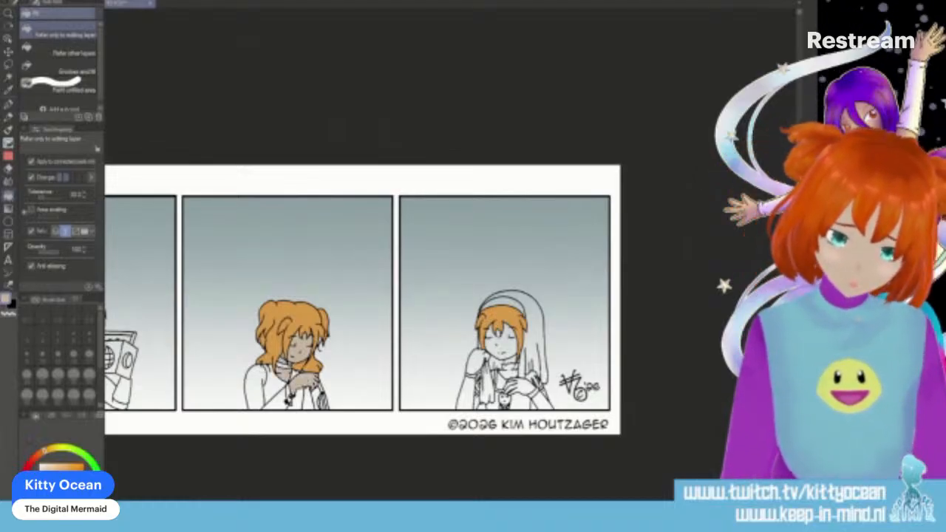
click(278, 400)
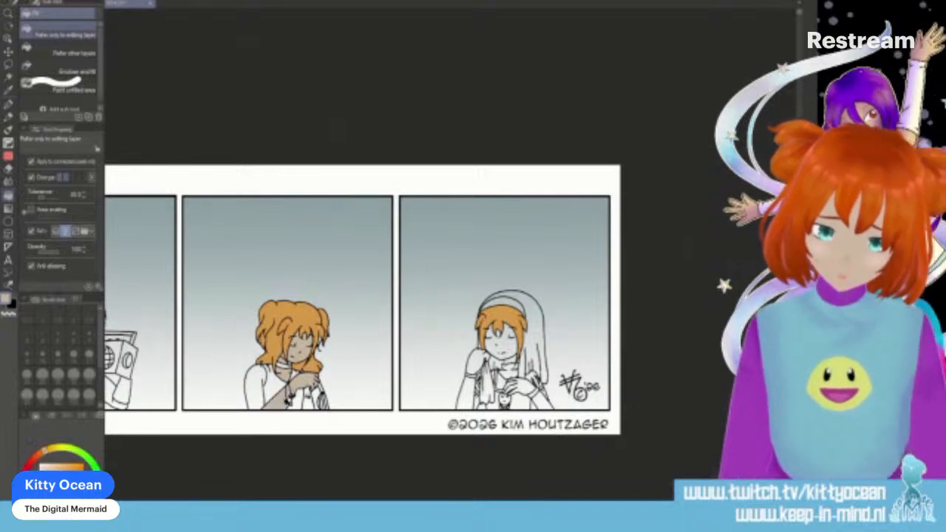
click(257, 390)
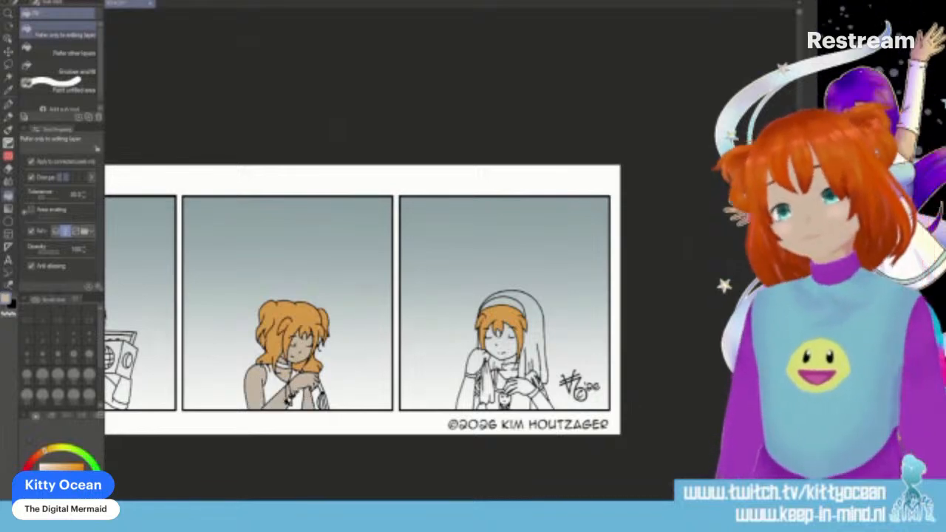
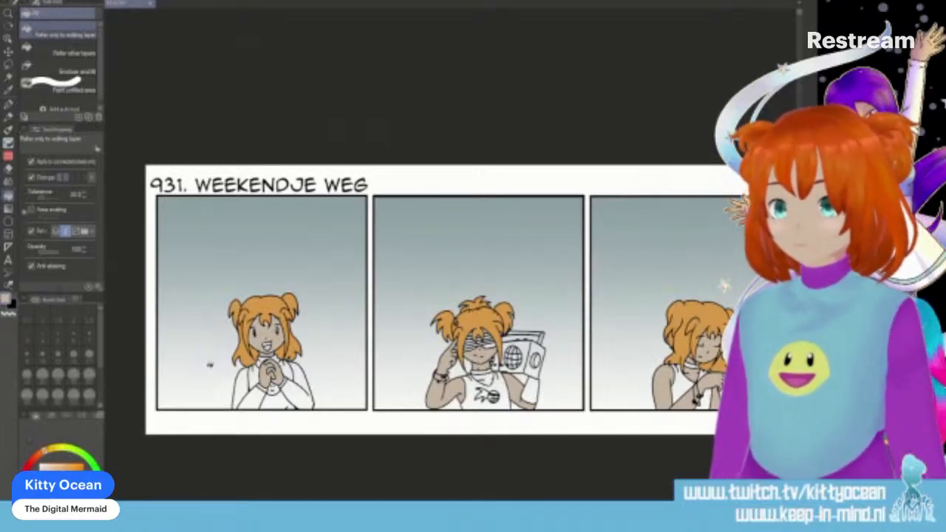
- Choose yellow and fill the smiley emblems in the first, second and fourth panels with it
click(62, 449)
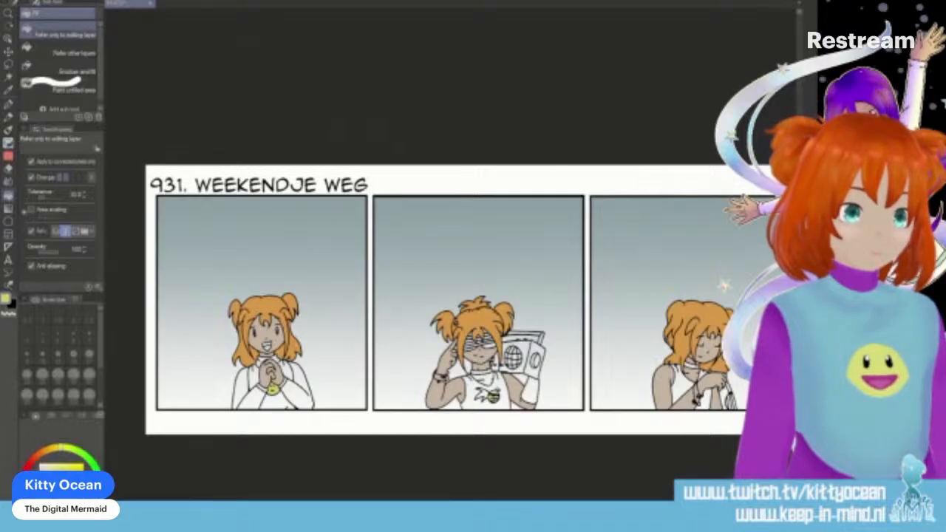
scroll(443, 299, right, 5)
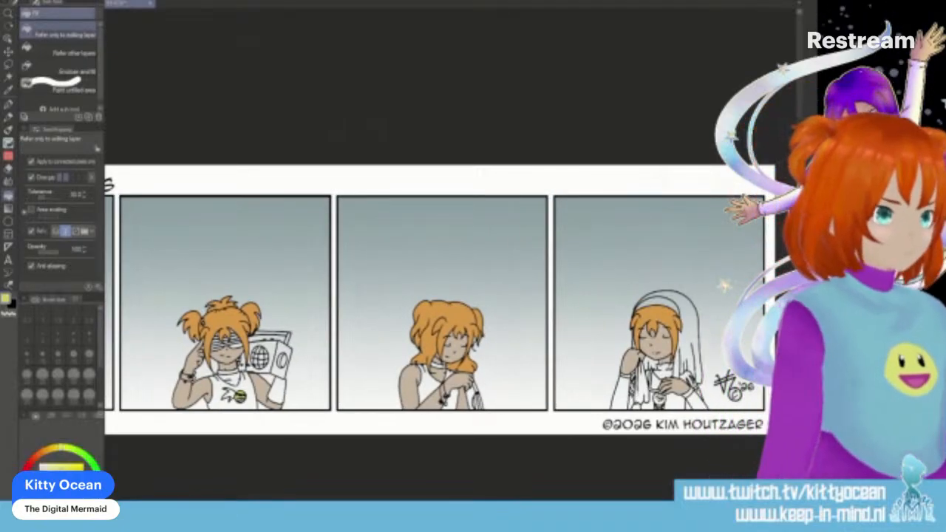
click(659, 399)
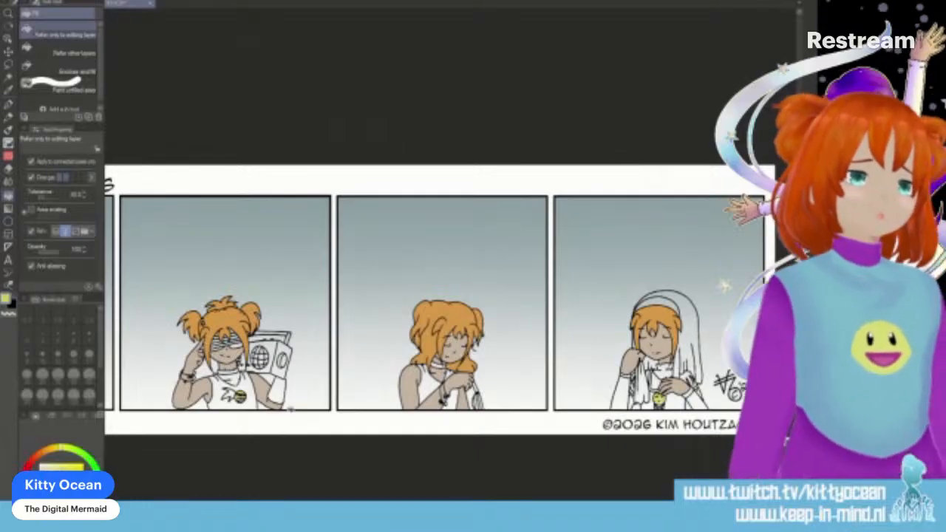
- Choose purple and fill the first panel character's sleeves and turtleneck collar with it
click(48, 517)
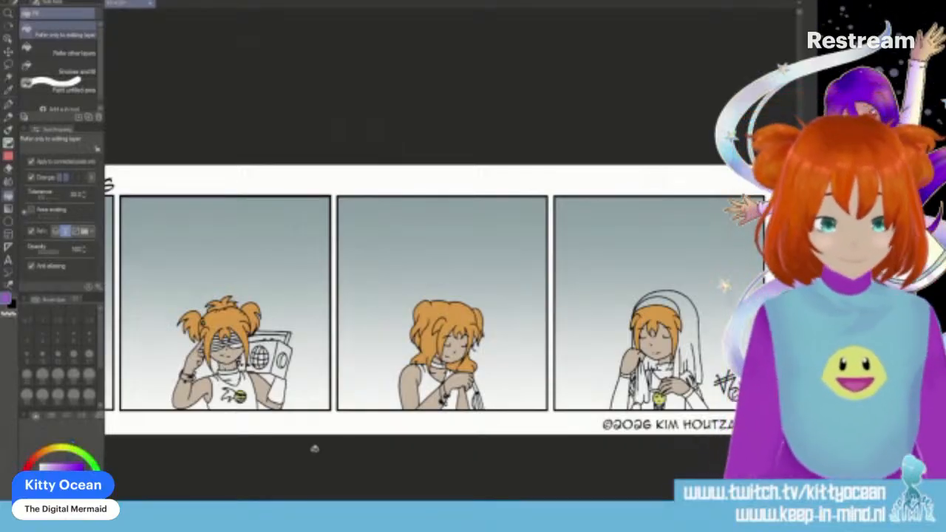
key(i)
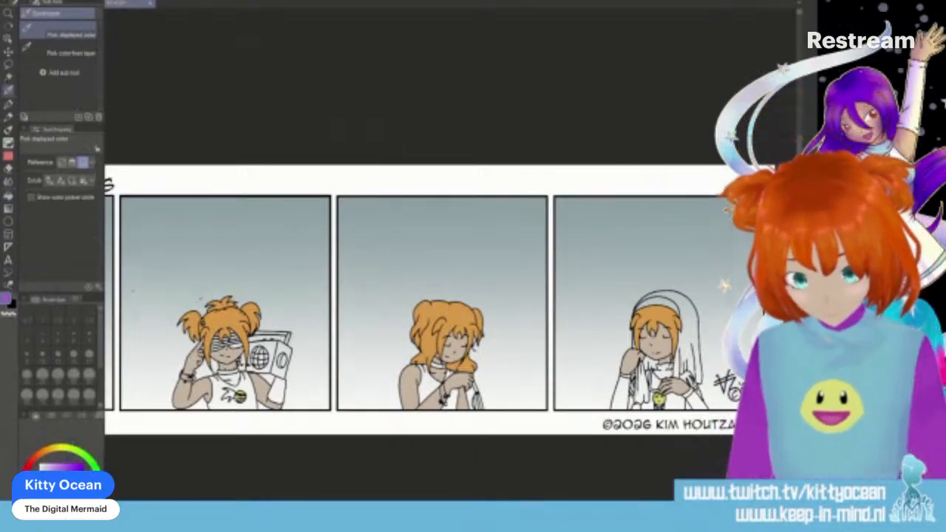
click(410, 386)
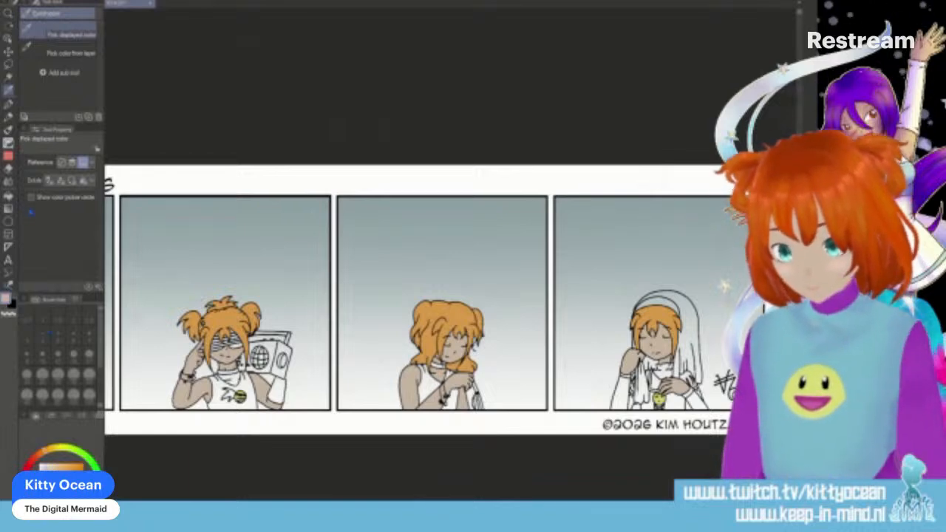
key(g)
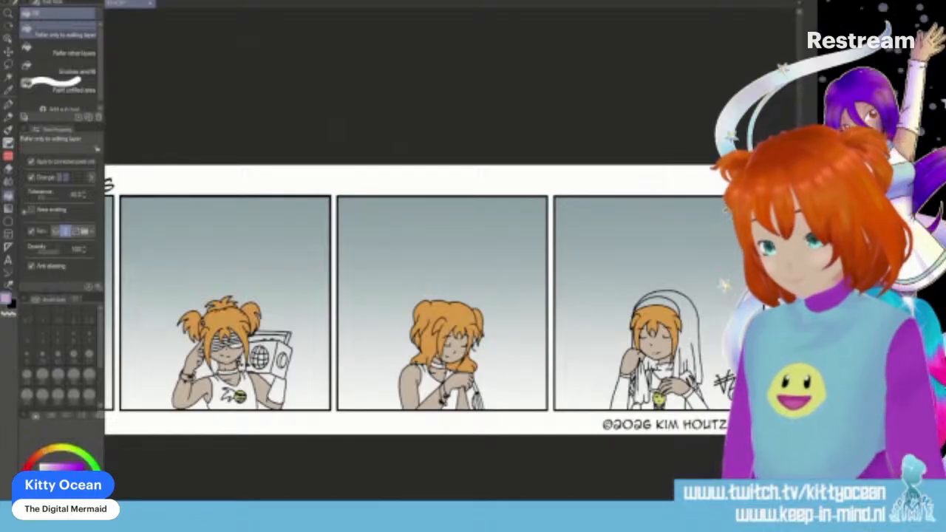
drag(547, 509, 406, 509)
click(449, 388)
click(463, 397)
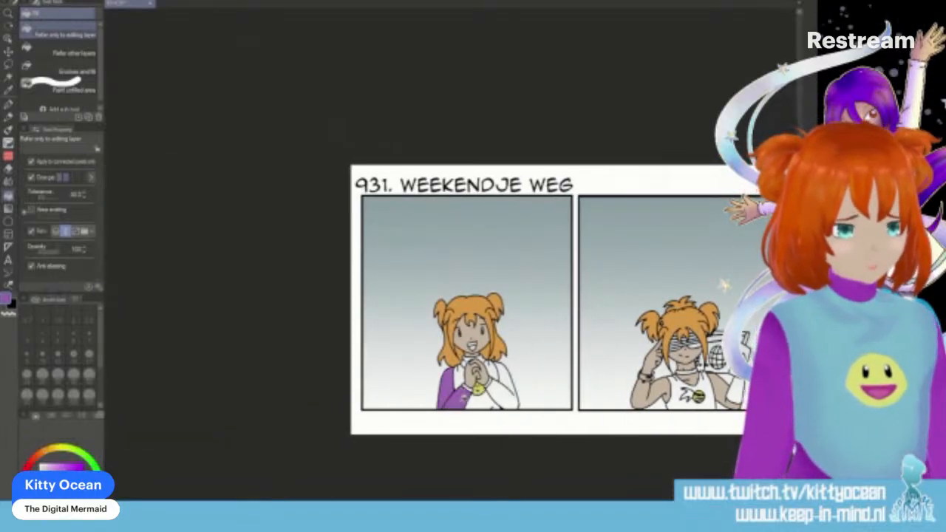
click(495, 390)
click(502, 376)
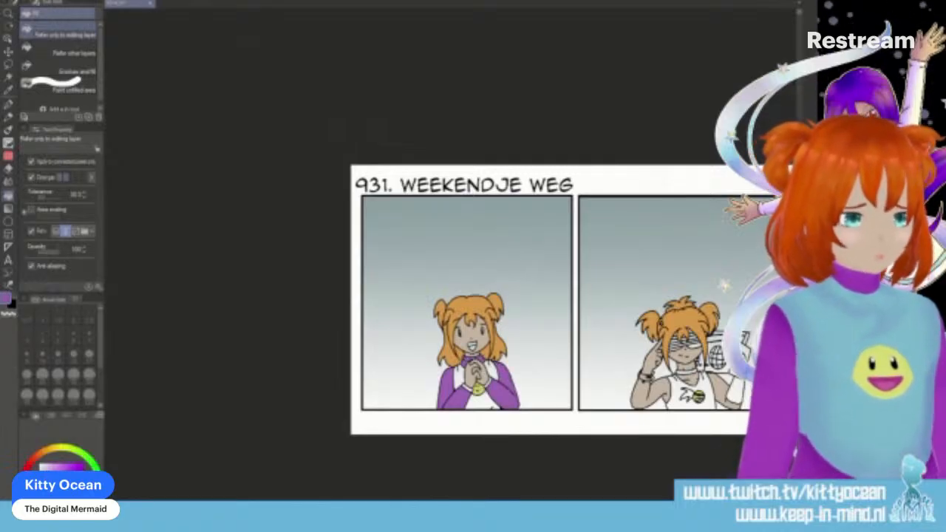
- Fill the second panel character's choker and the armband below the boombox with purple
drag(406, 509, 438, 508)
scroll(480, 354, right, 1)
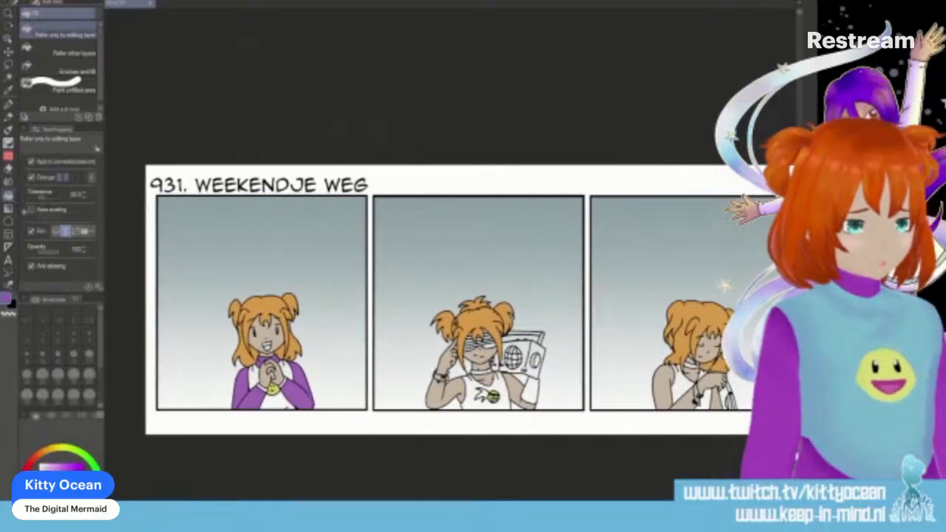
click(482, 372)
click(530, 390)
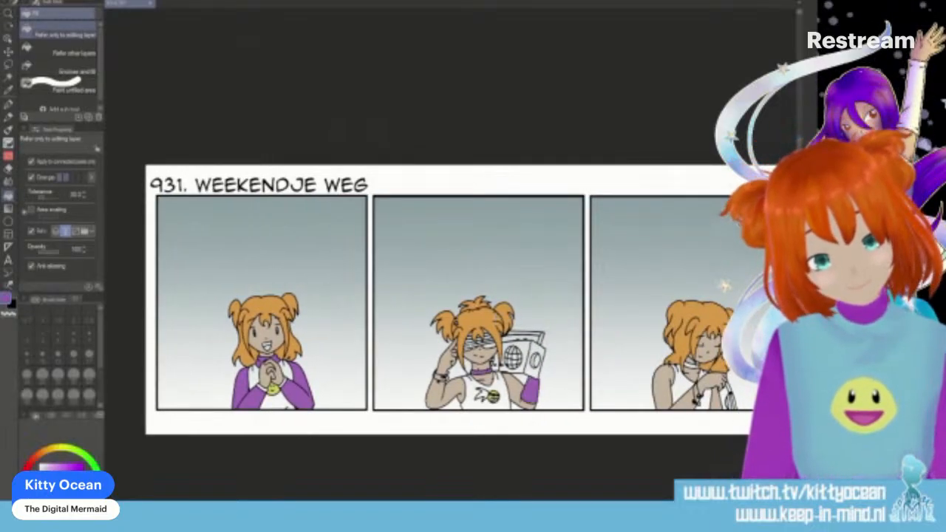
- Fill all the slats of the second panel character's shutter glasses with purple
click(471, 347)
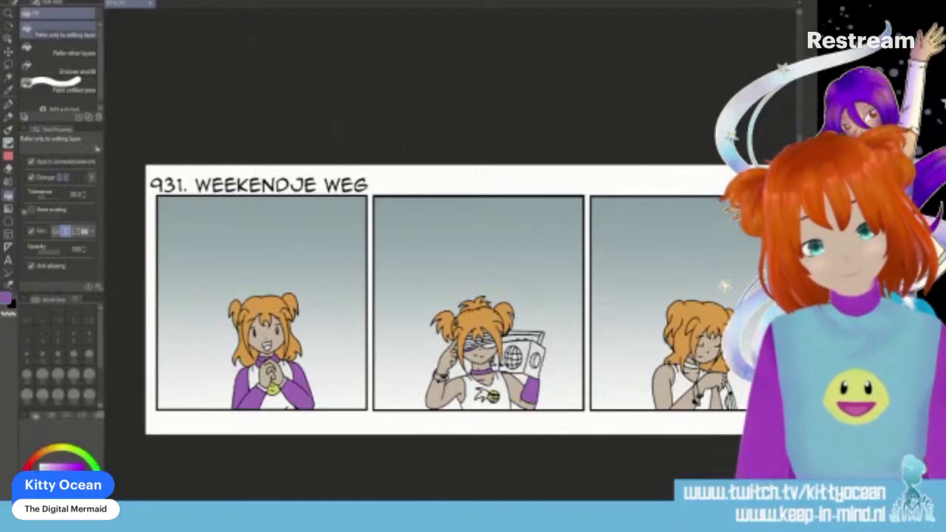
click(473, 342)
click(470, 339)
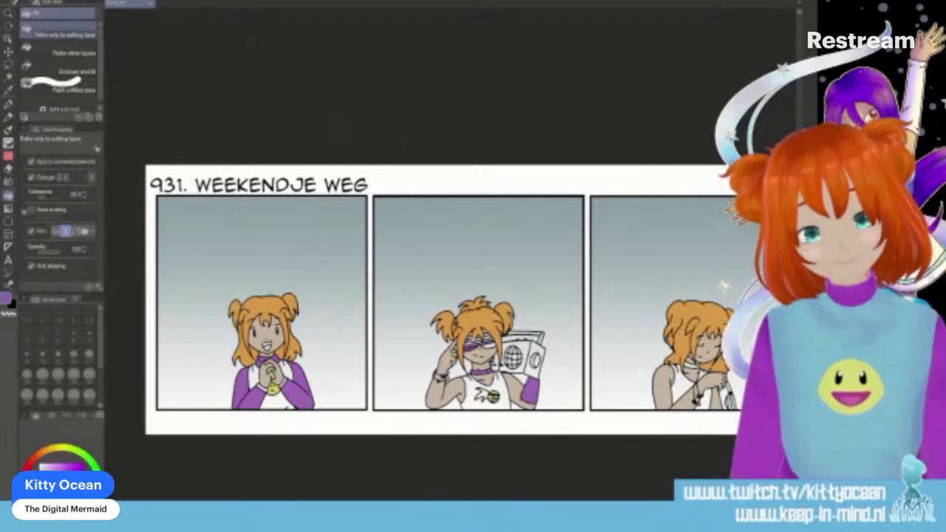
click(471, 342)
click(476, 337)
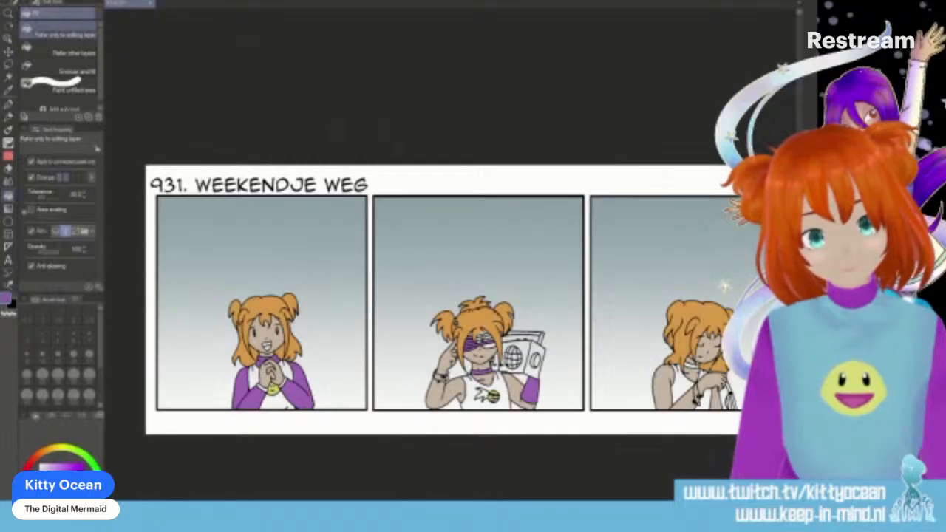
click(488, 344)
click(490, 338)
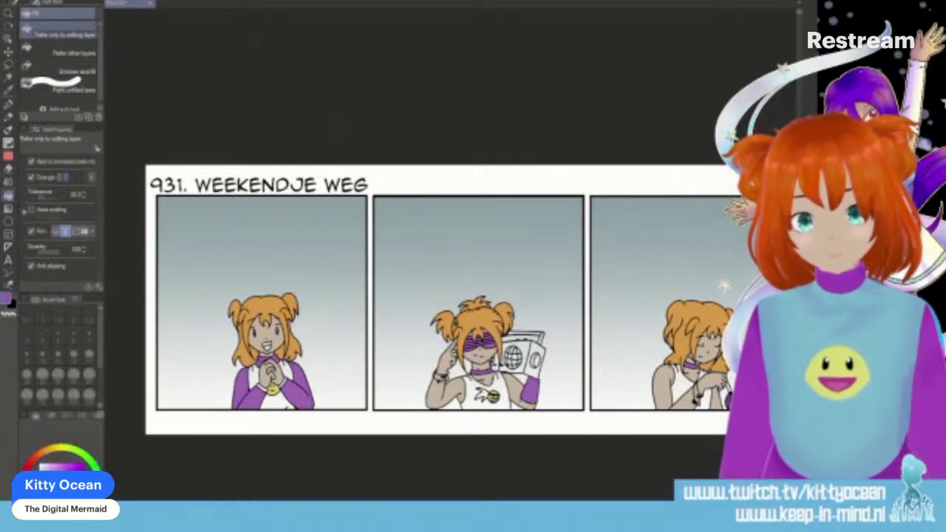
- Fill the fourth panel character's headband, sleeves and lower top with purple
scroll(450, 299, right, 5)
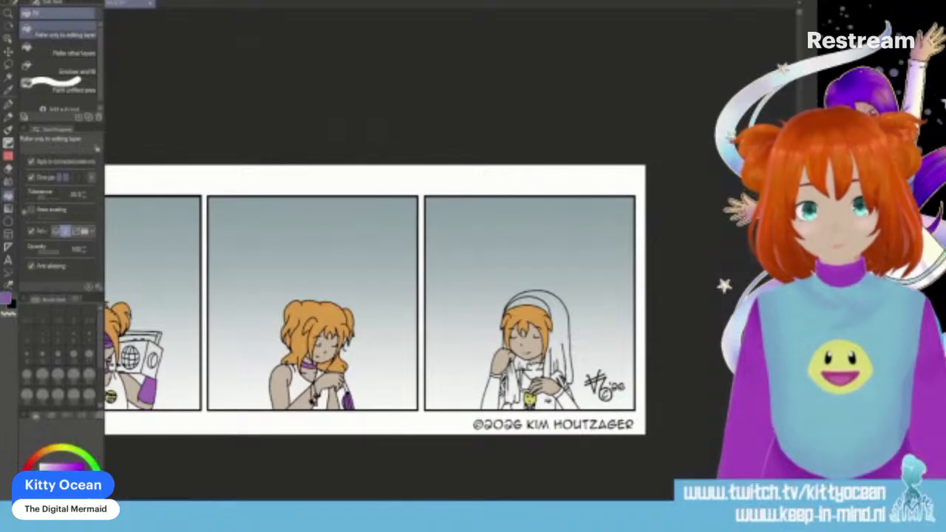
click(542, 403)
click(558, 395)
click(567, 402)
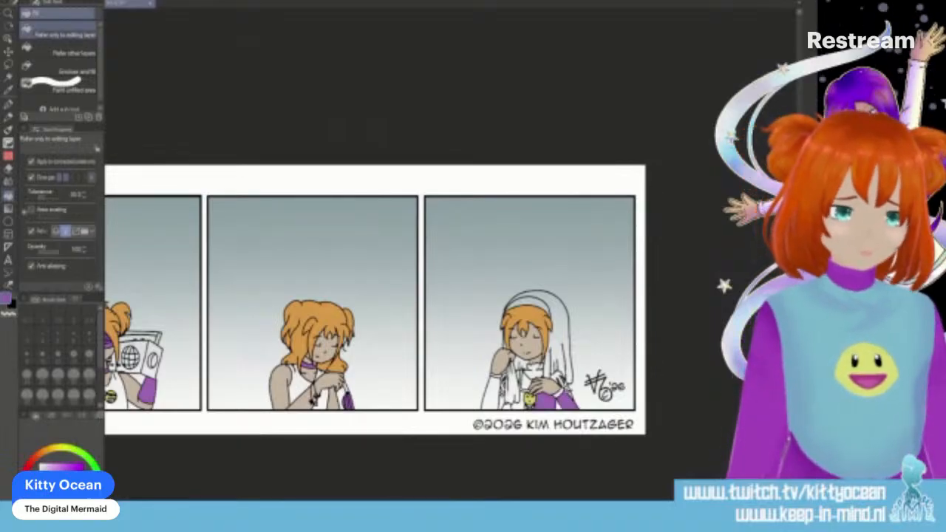
click(491, 396)
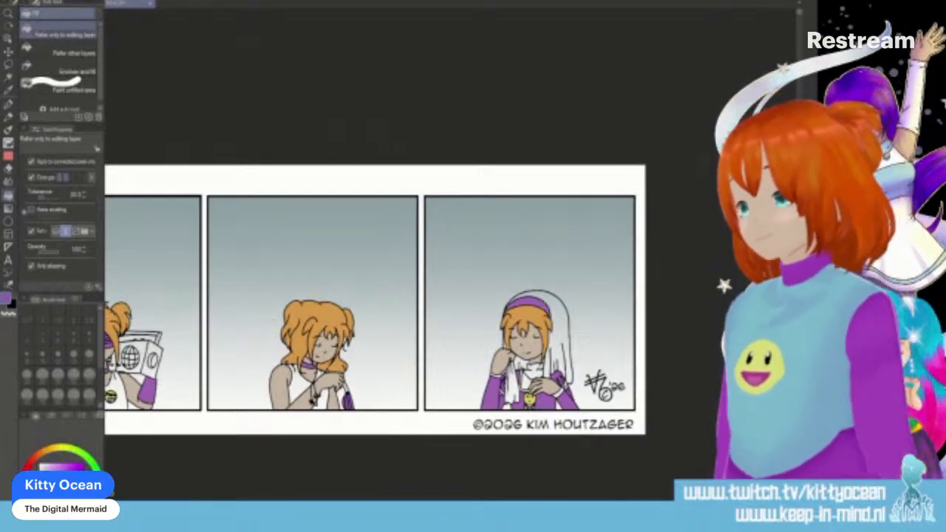
- Fill the fourth panel's veil, chest area and cuffs with turquoise, and recolour the veil pale yellow
click(95, 501)
click(62, 467)
click(564, 331)
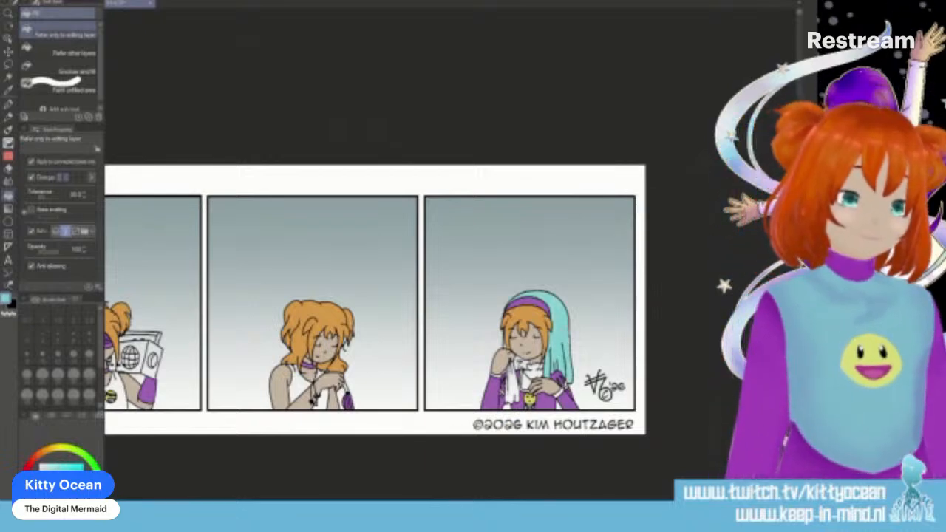
click(522, 364)
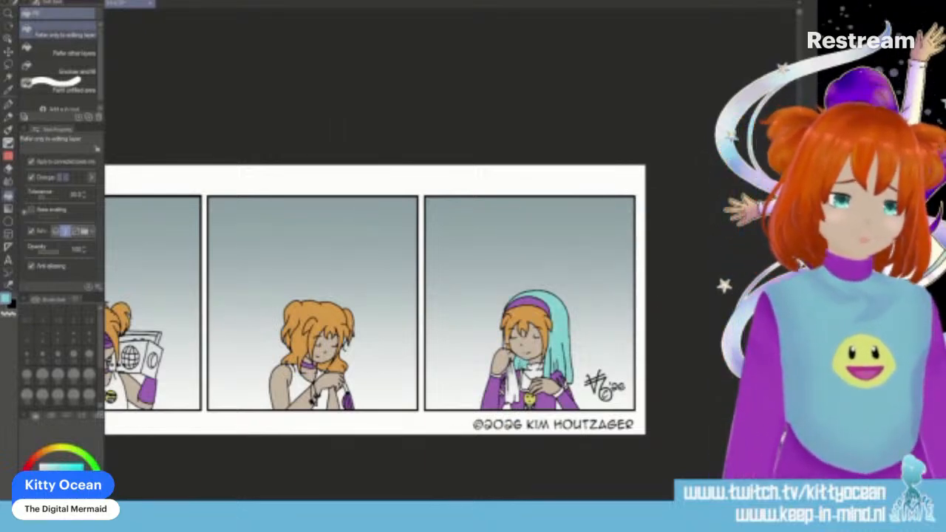
click(534, 369)
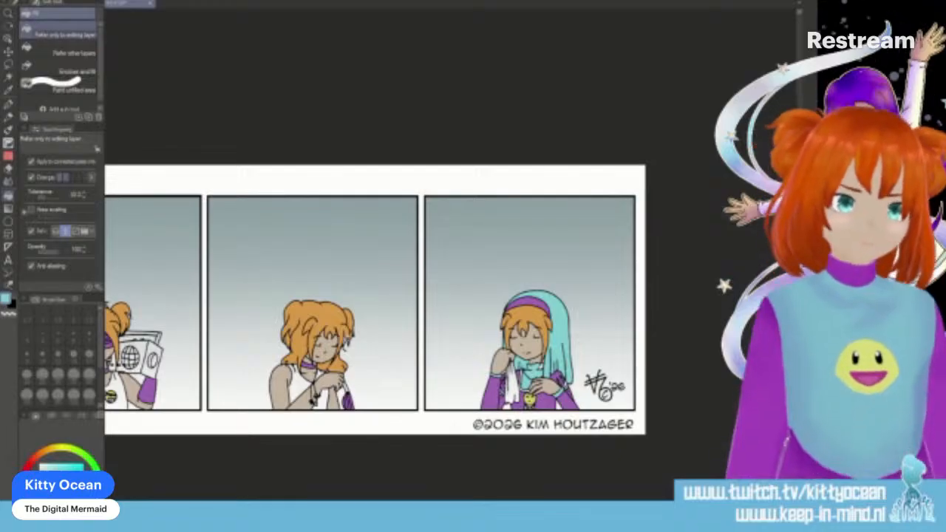
alt+click(530, 400)
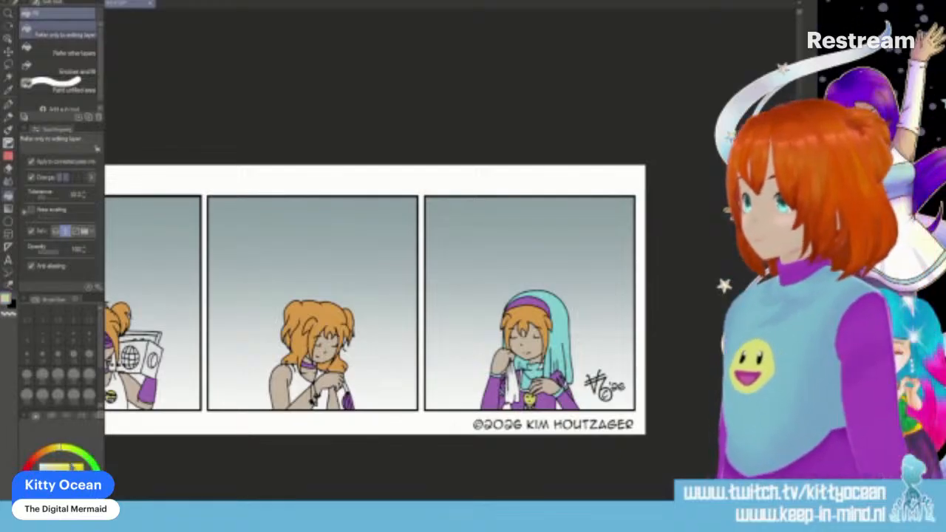
click(556, 303)
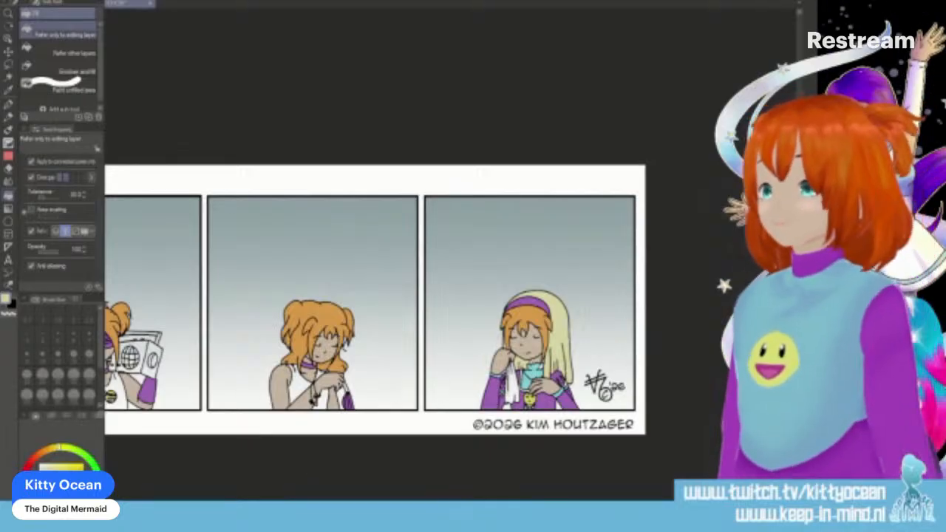
- Sample the fourth panel's turquoise and fill the shirts in the third, second and first panels with it
key(i)
click(531, 378)
key(p)
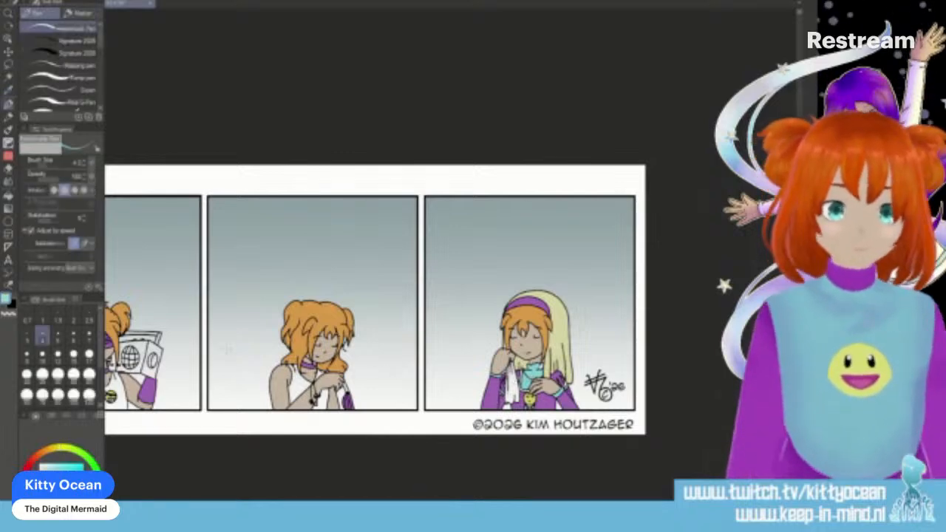
key(g)
click(300, 384)
click(323, 399)
drag(452, 496, 293, 496)
click(288, 380)
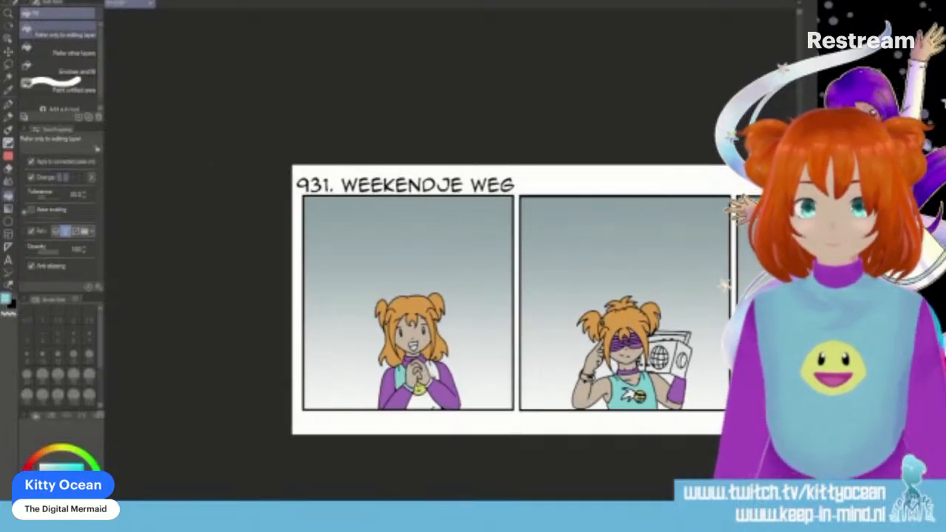
click(424, 398)
- Colour the inside of the first panel character's open mouth dark red and the tongue pink
scroll(424, 398, up, 4)
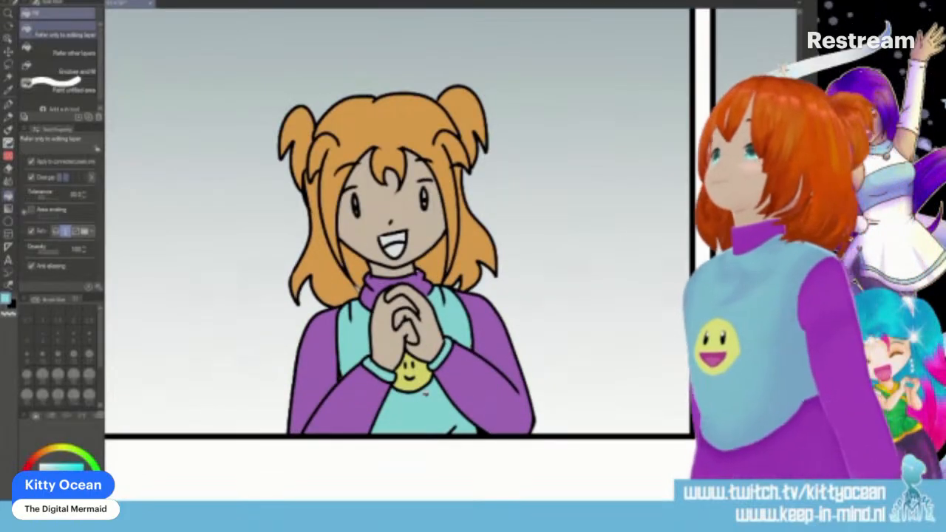
key(p)
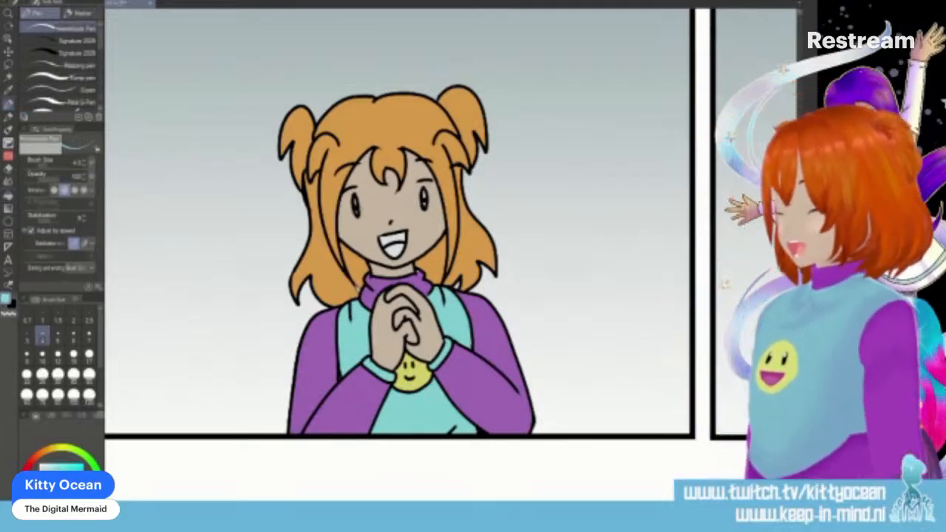
key(x)
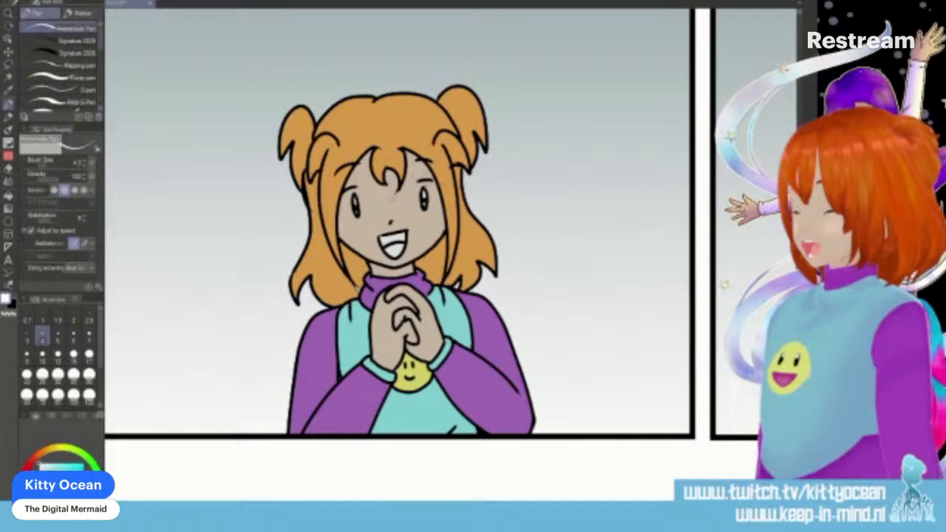
click(26, 470)
click(66, 481)
drag(381, 244, 400, 240)
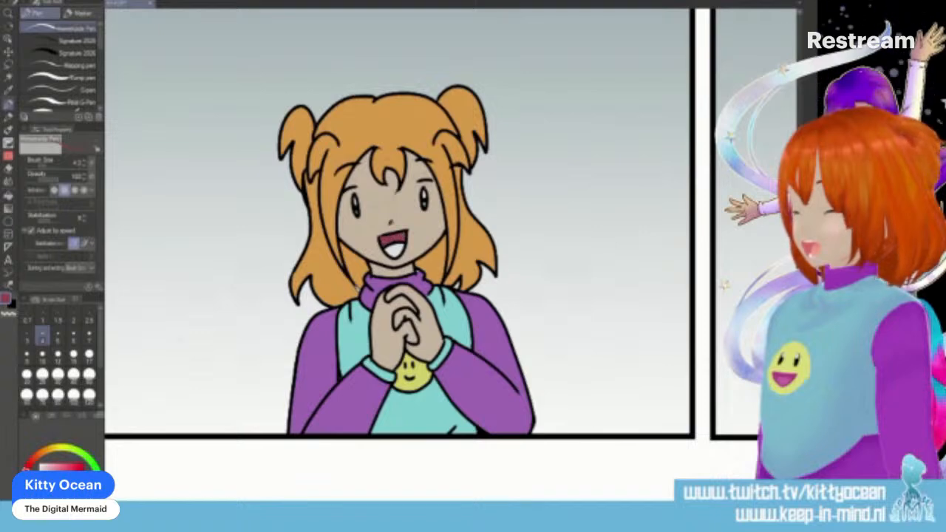
click(65, 467)
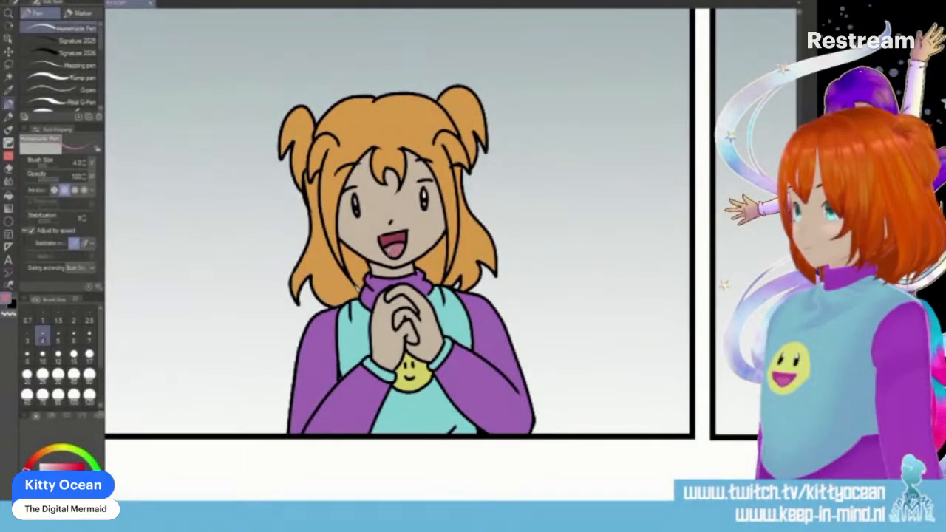
- Touch up the first panel's hair and sleeve colouring using the sampled orange and purple, with the pen size raised to 5
key(i)
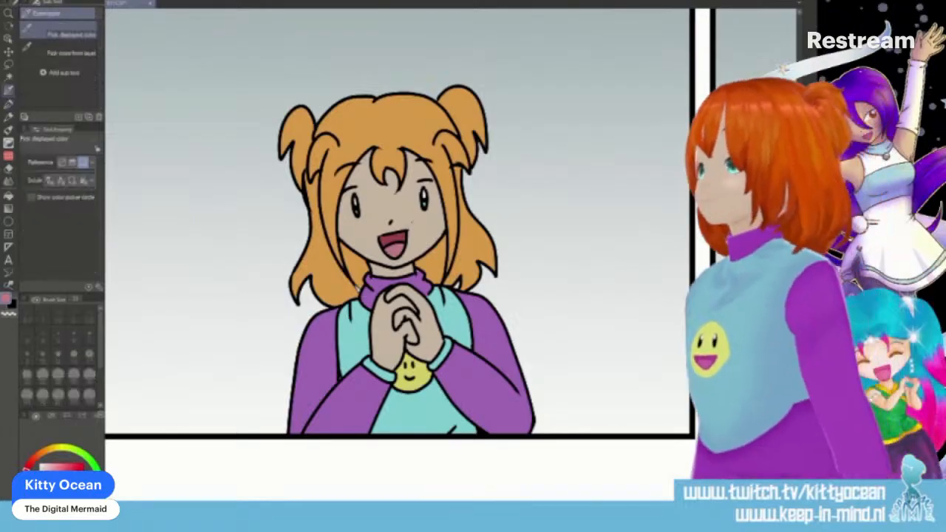
key(p)
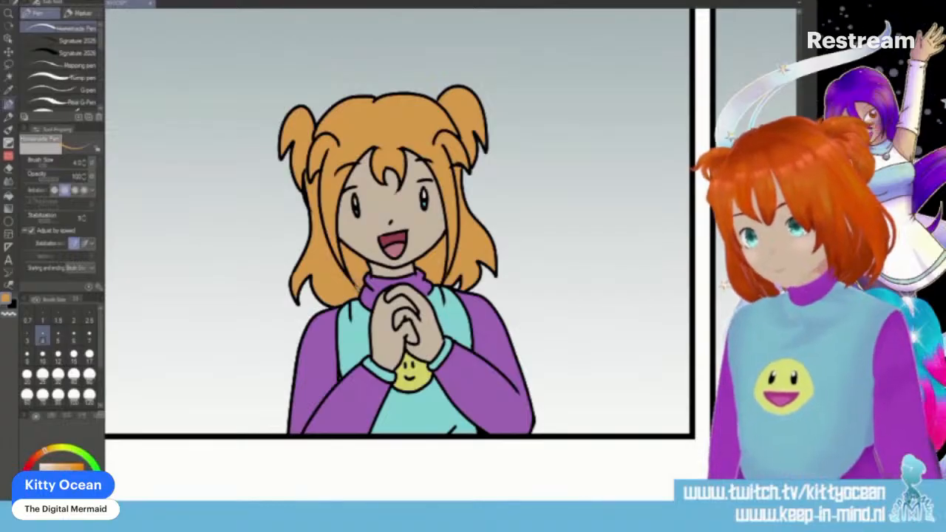
key(])
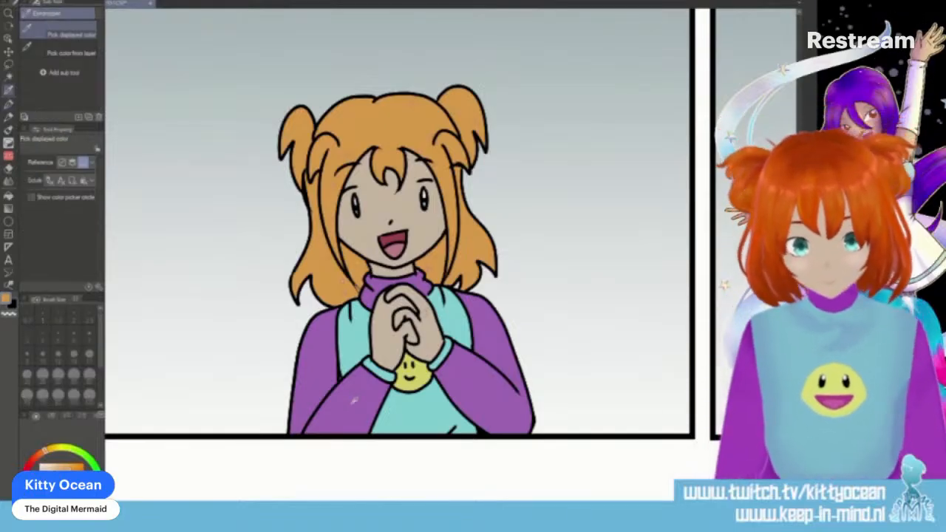
alt+click(347, 392)
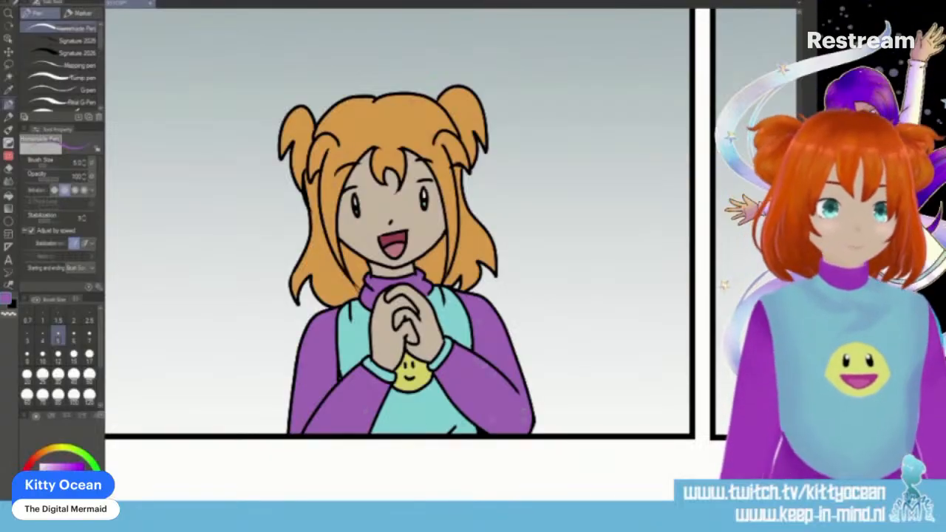
scroll(450, 252, right, 8)
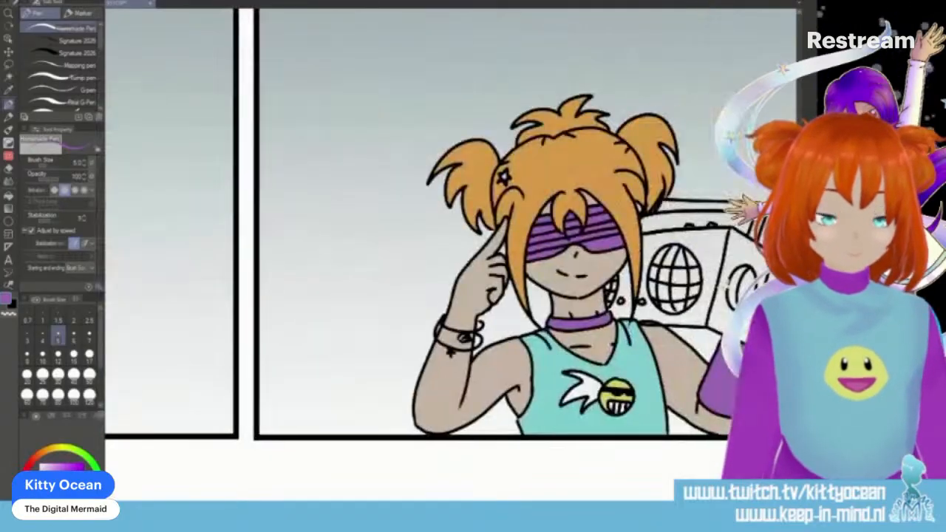
- Colour the shirt emblem's ponytail with the sampled orange, and the hair star and bracelet charm with the sampled yellow
alt+click(458, 163)
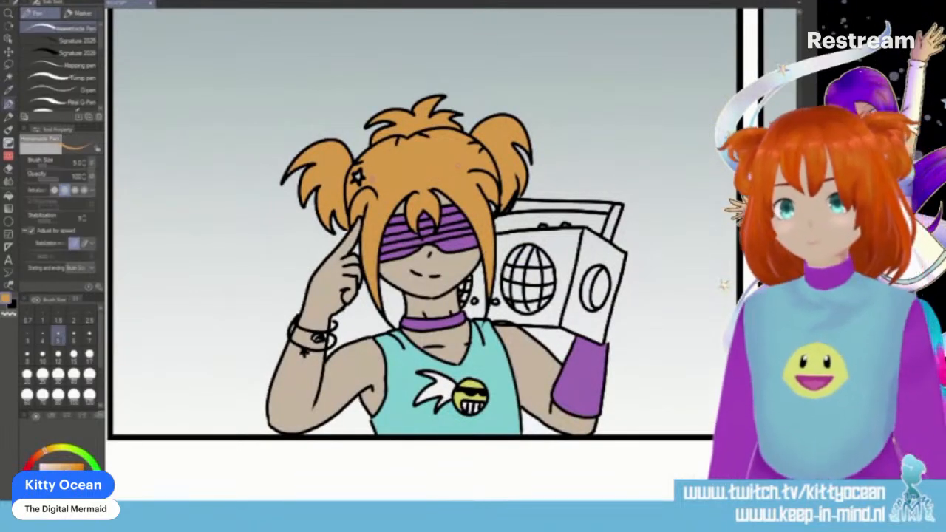
mouse_move(445, 384)
mouse_down()
mouse_move(451, 391)
mouse_move(431, 372)
mouse_move(434, 386)
mouse_move(418, 399)
mouse_move(446, 399)
mouse_move(437, 386)
mouse_up()
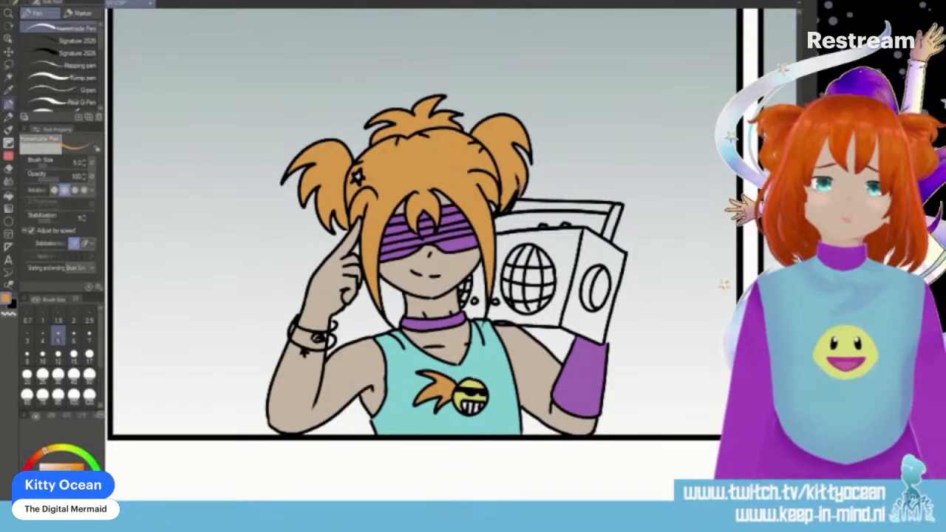
alt+click(463, 391)
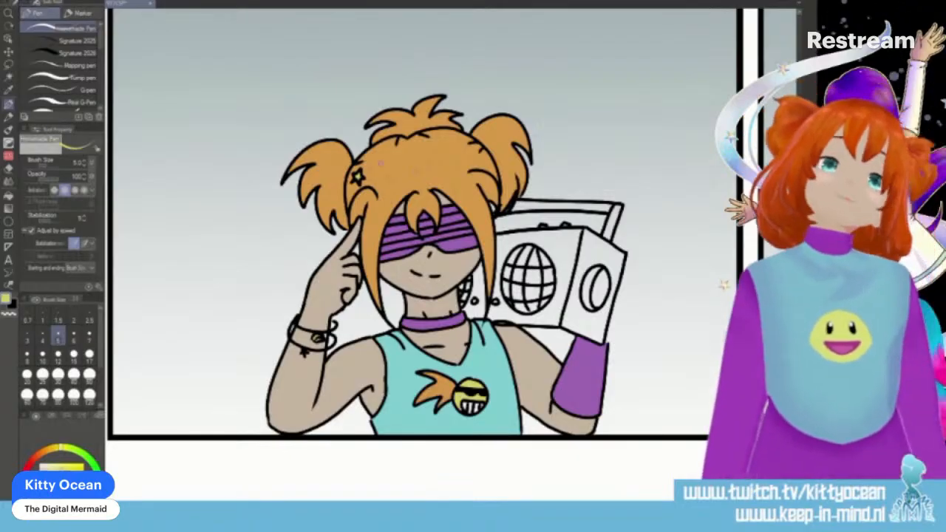
- Ink the area behind the boombox's lower corner black, and fill the boombox body and handle with dark grey
alt+click(610, 319)
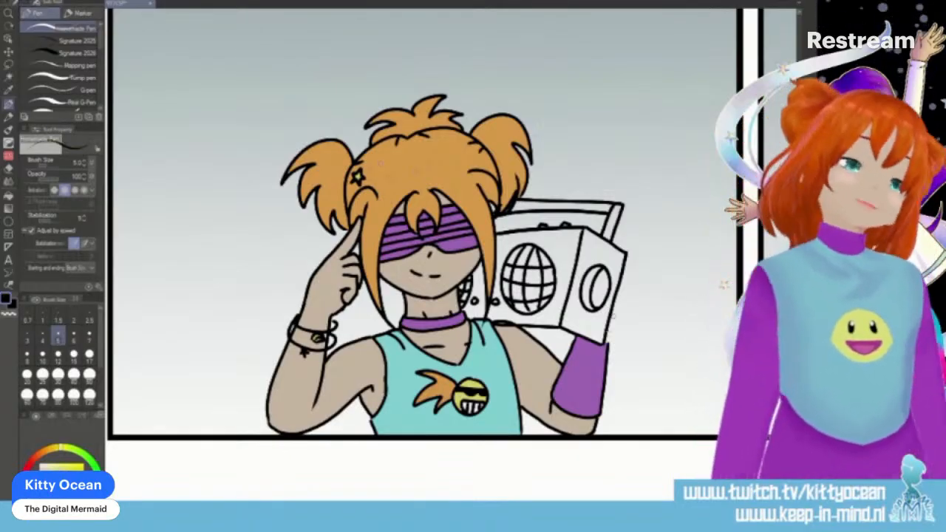
mouse_move(612, 309)
mouse_down()
mouse_move(608, 343)
mouse_move(615, 301)
mouse_up()
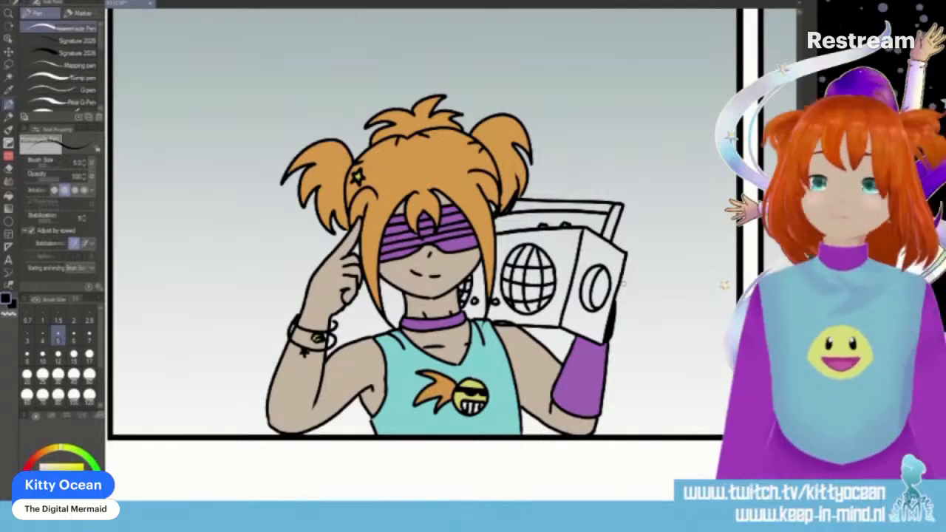
key(g)
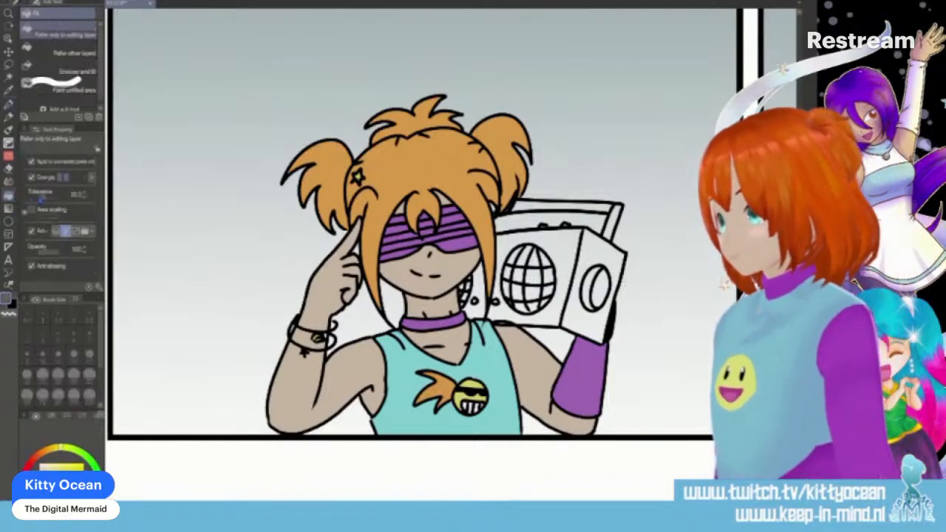
click(566, 253)
click(589, 253)
click(611, 214)
click(598, 207)
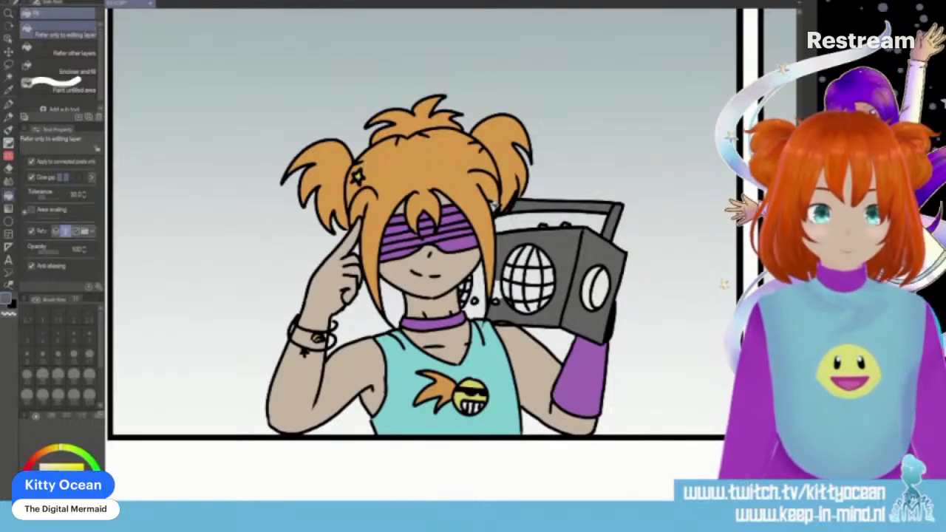
- Touch up the hair edge beside the boombox with the sampled orange and the boombox edge with the sampled dark grey
key(p)
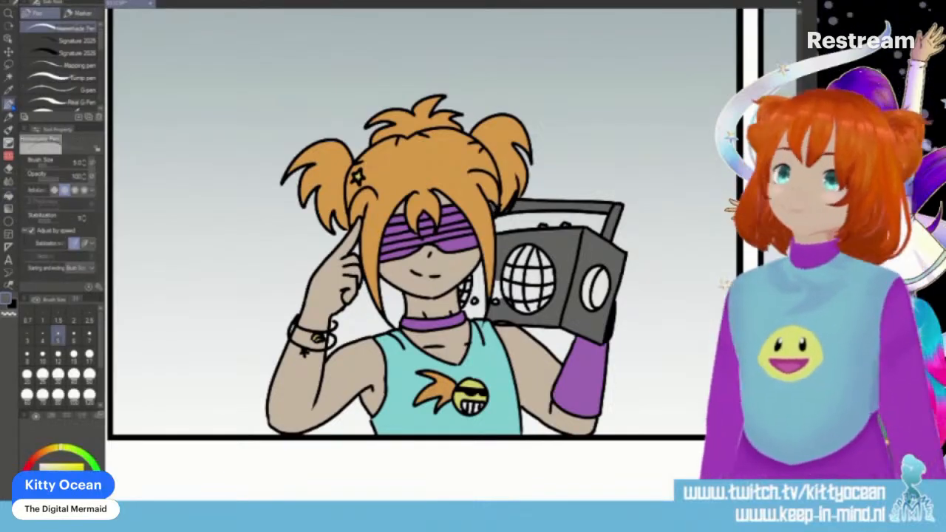
alt+click(481, 188)
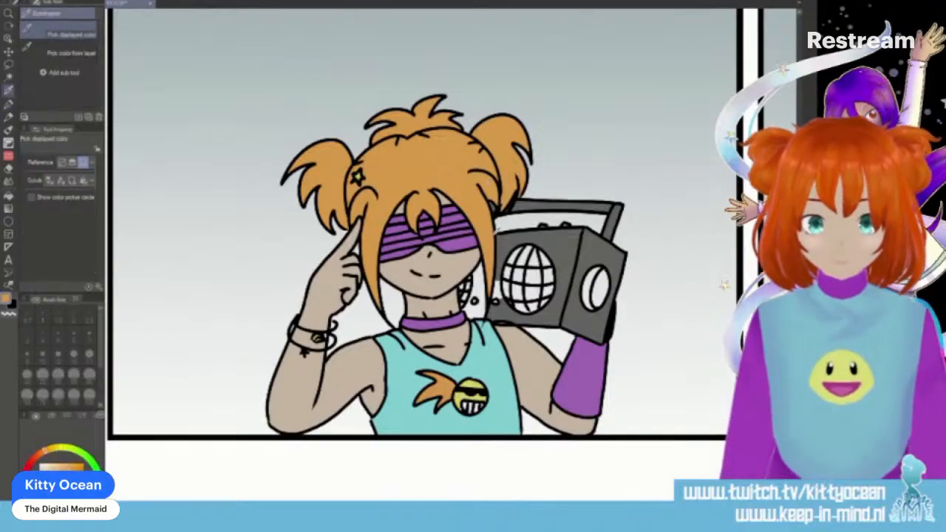
drag(487, 199, 493, 207)
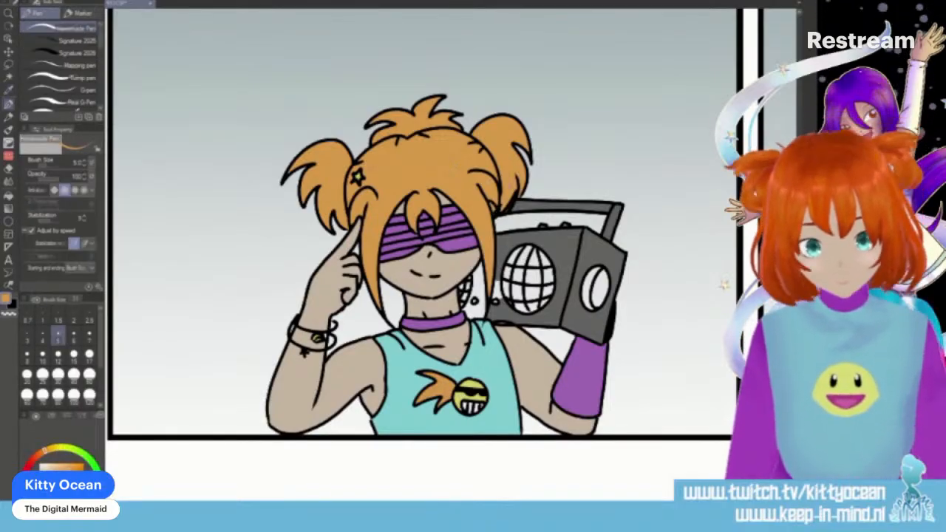
alt+click(565, 255)
mouse_move(493, 284)
mouse_down()
mouse_move(496, 297)
mouse_move(499, 290)
mouse_up()
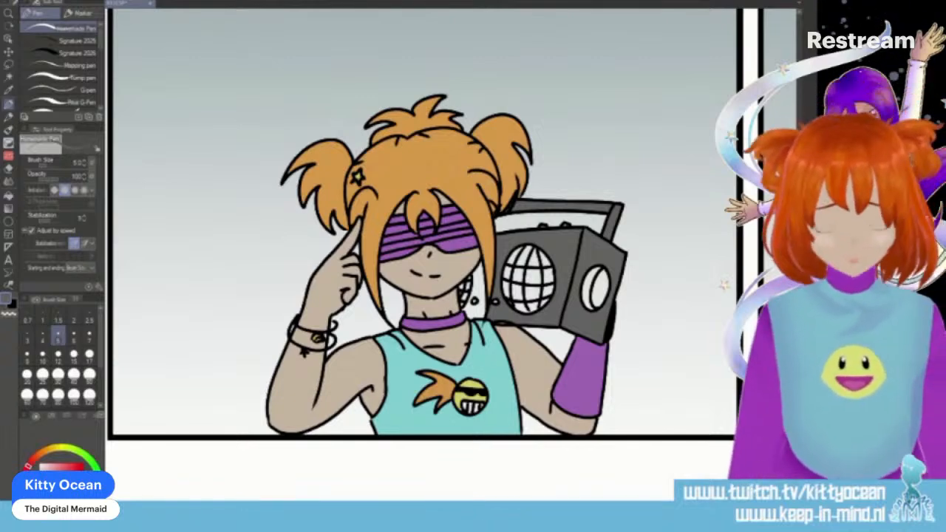
- Draw the lower outline of the boombox's underside in black with the pen size set to 4
key(ctrl+plus)
key(ctrl+plus)
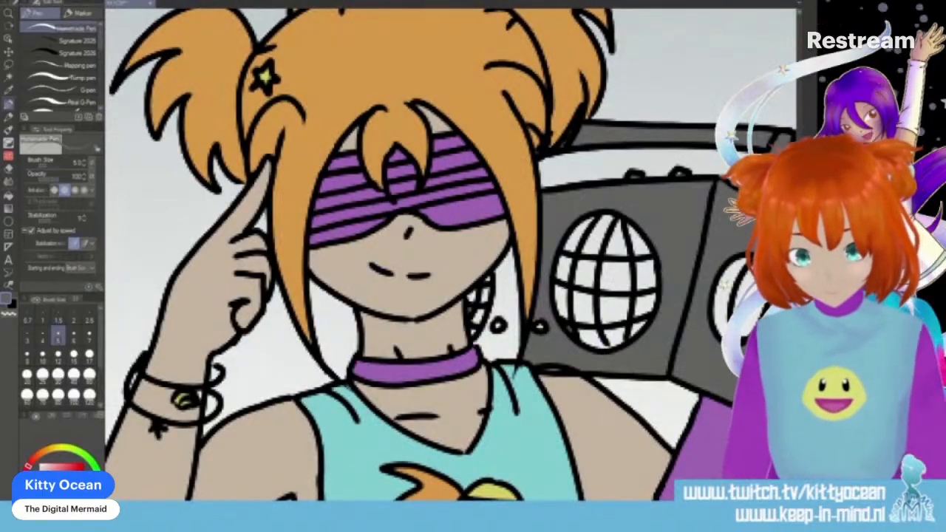
scroll(451, 255, right, 6)
scroll(451, 255, left, 1)
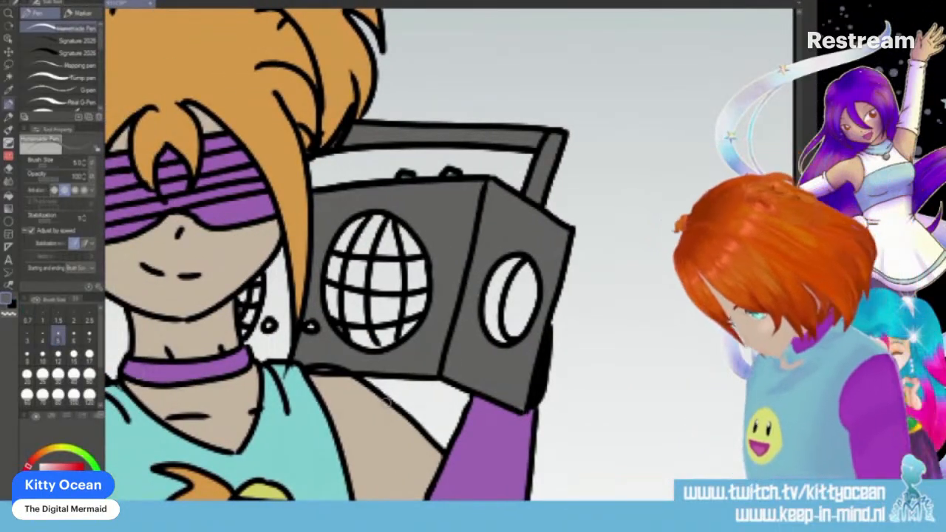
alt+click(443, 375)
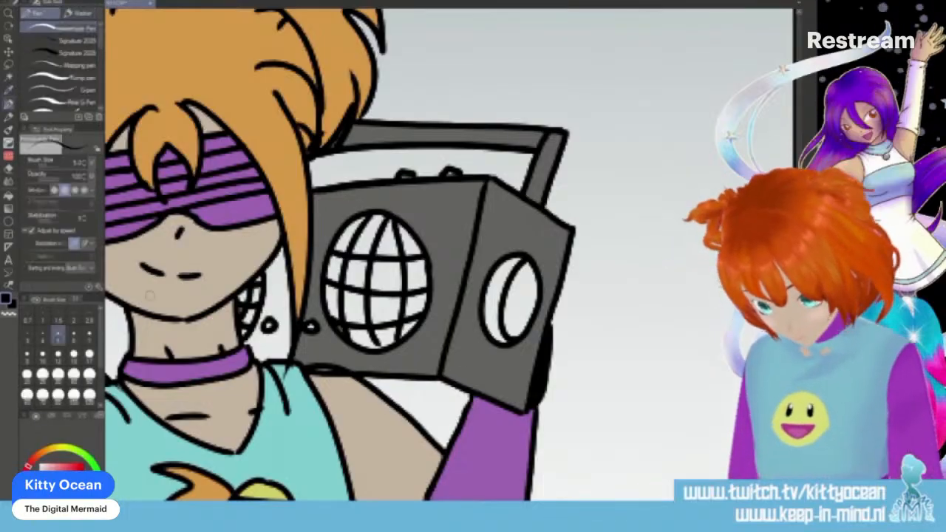
click(43, 336)
drag(523, 413, 312, 381)
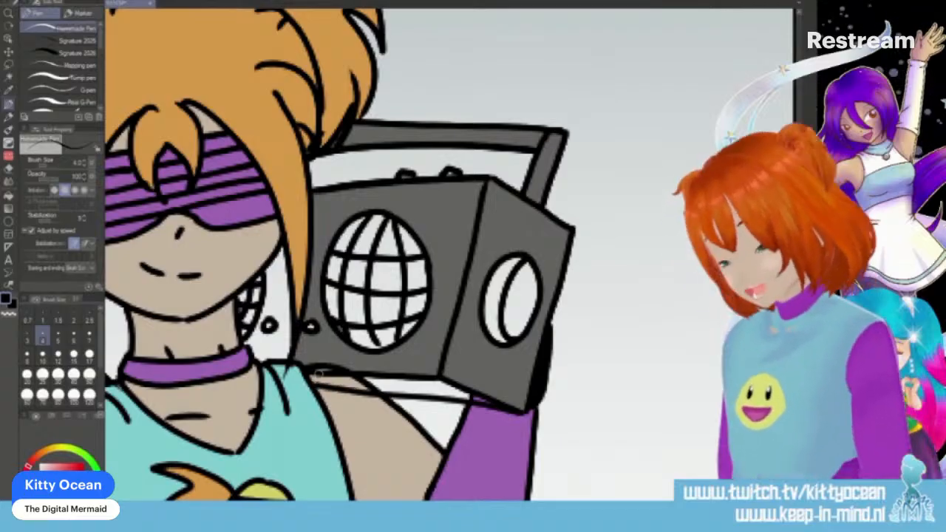
key(ctrl+z)
mouse_move(523, 412)
mouse_down()
mouse_move(386, 392)
mouse_move(310, 366)
mouse_up()
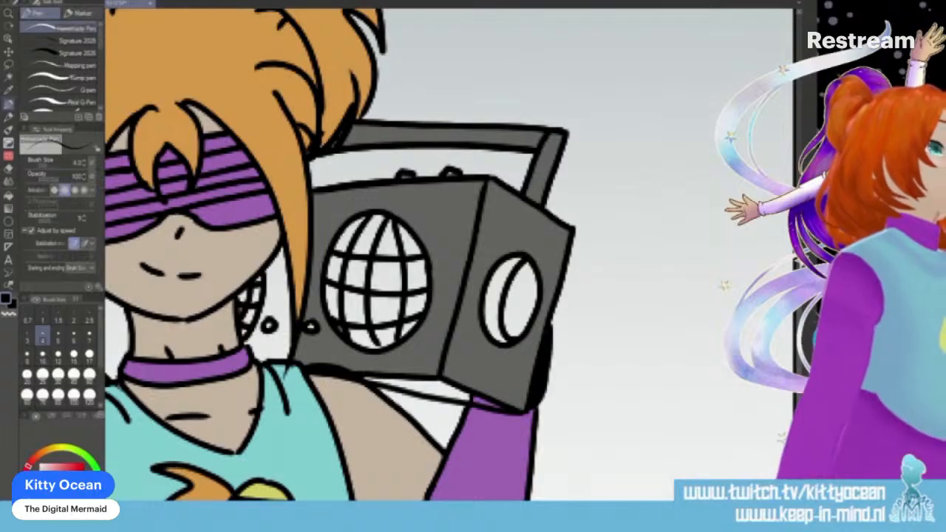
- Paint the boombox's underside strip dark grey between the body and the new lower outline
key(g)
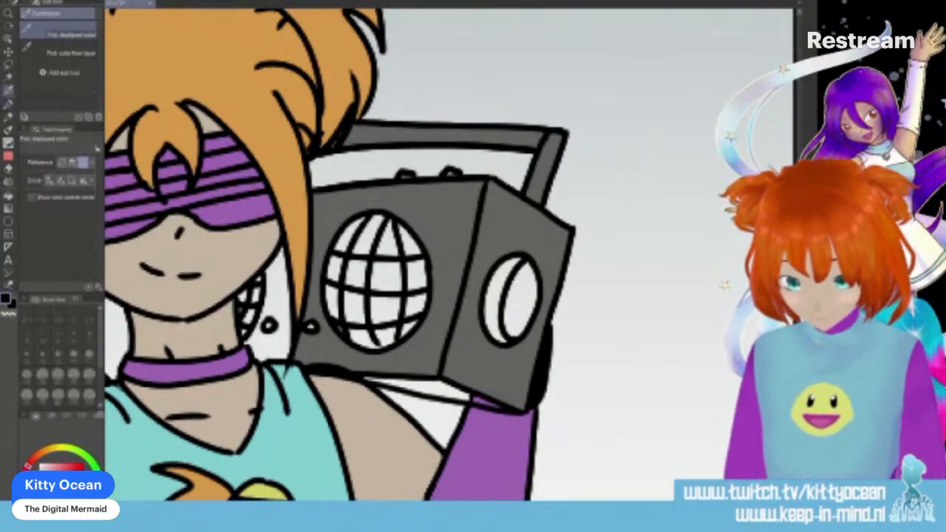
key(p)
mouse_move(366, 374)
mouse_down()
mouse_move(416, 386)
mouse_move(312, 366)
mouse_move(430, 379)
mouse_move(487, 404)
mouse_up()
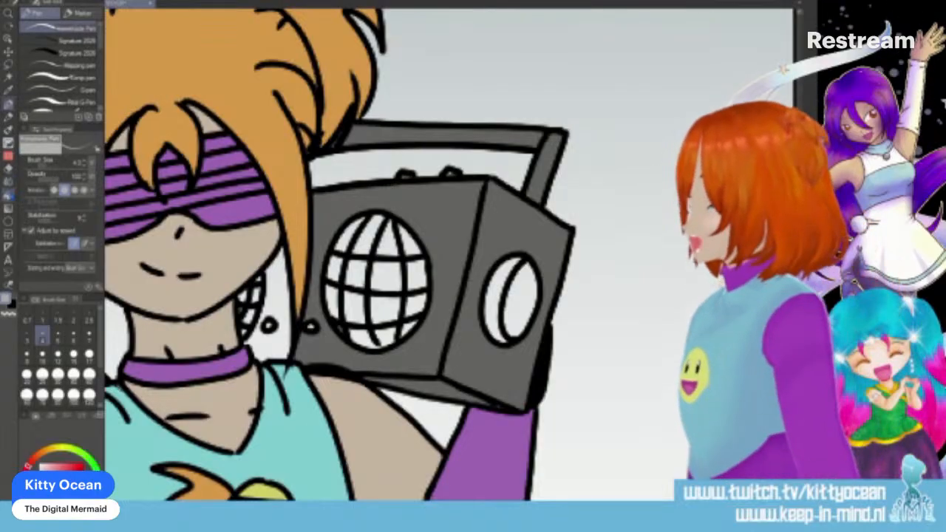
- Fill all segments of the boombox's round front speaker and both parts of the side speaker with light grey
key(g)
click(351, 234)
click(369, 234)
click(389, 238)
click(410, 240)
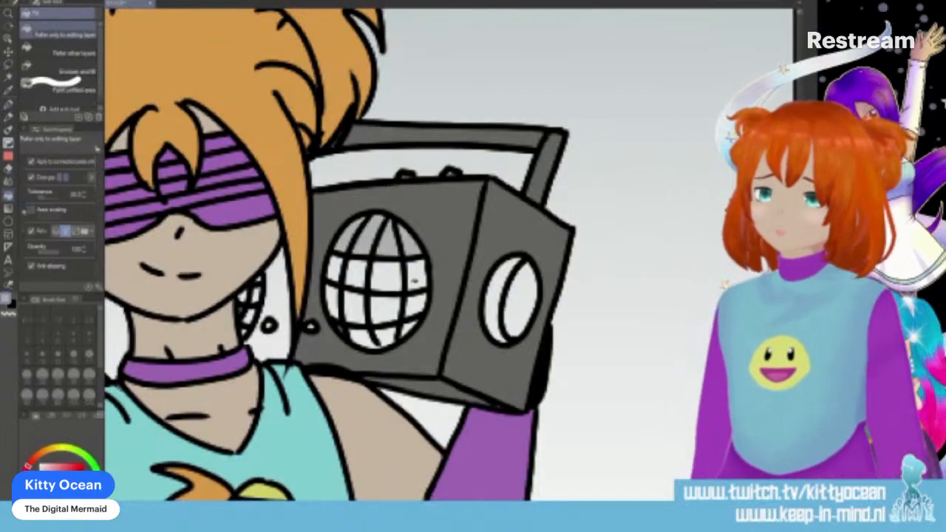
click(417, 275)
click(389, 275)
click(362, 275)
click(336, 269)
click(332, 301)
click(357, 309)
click(385, 307)
click(414, 303)
click(409, 328)
click(384, 336)
click(363, 338)
click(504, 291)
click(523, 283)
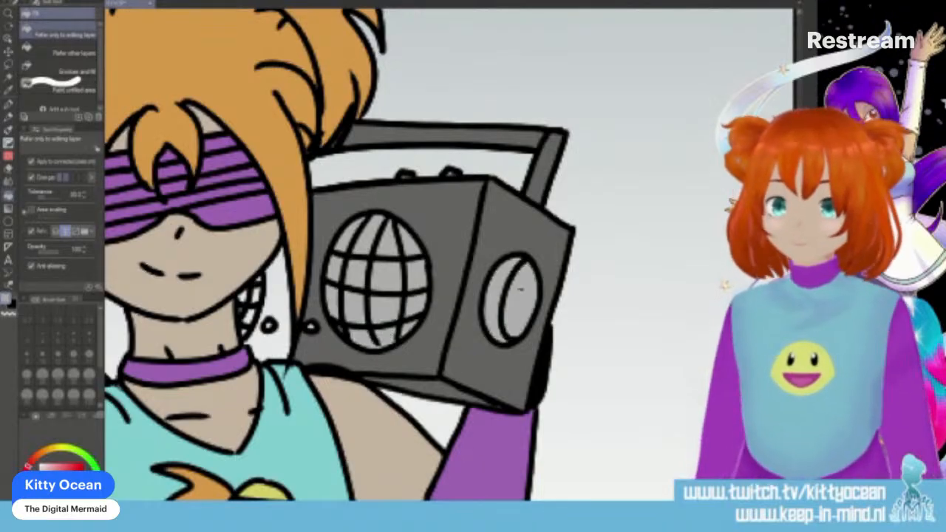
- Colour the small boombox knobs light grey, and fill the body section between neck and hair with dark grey
key(p)
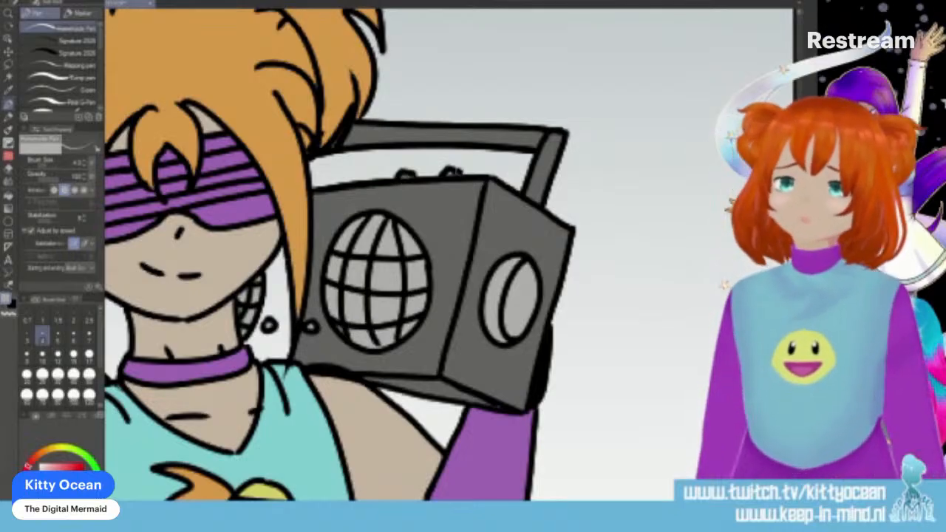
key(i)
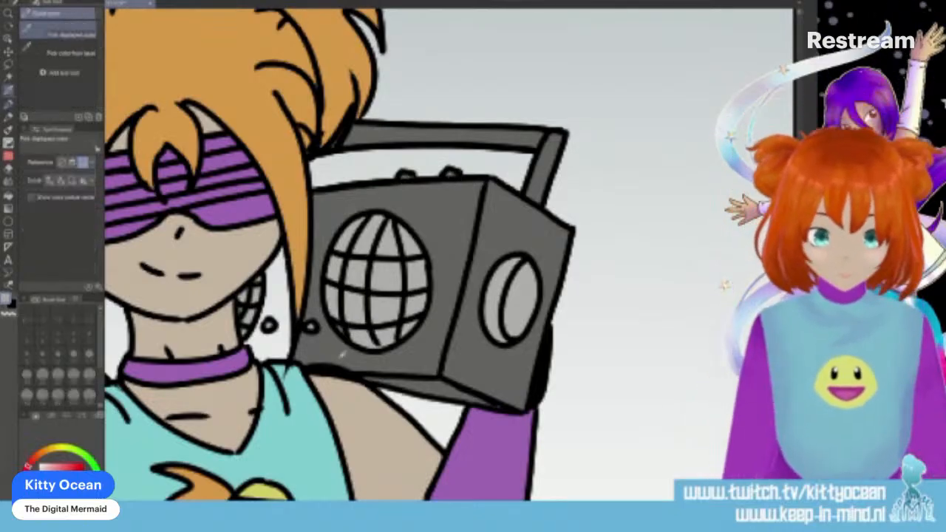
key(p)
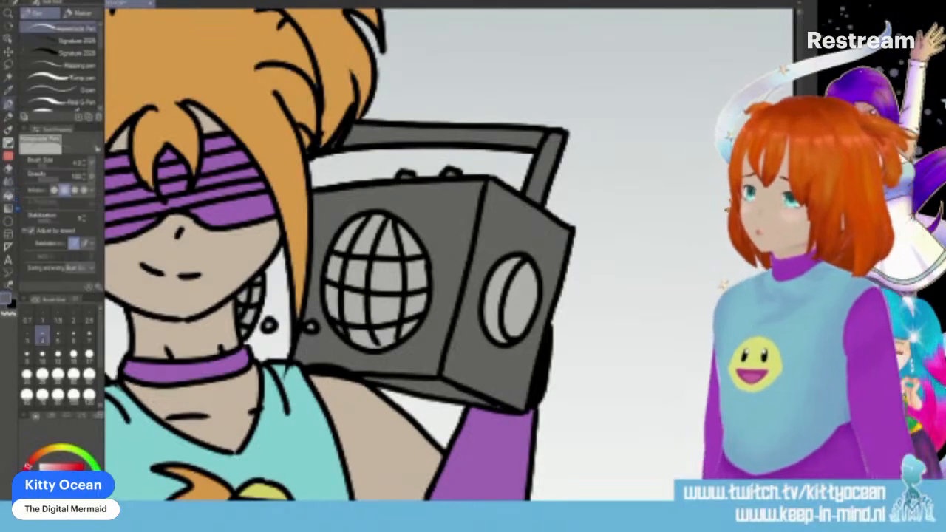
key(g)
click(275, 290)
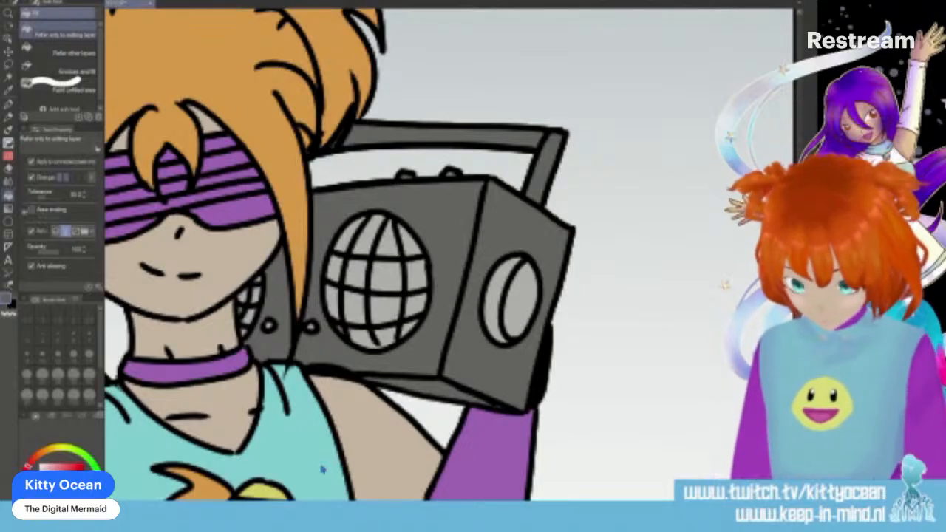
- Clean up the shirt smiley by colouring the lower part of its face with the sampled yellow and its teeth white
scroll(443, 296, down, 3)
key(i)
click(243, 399)
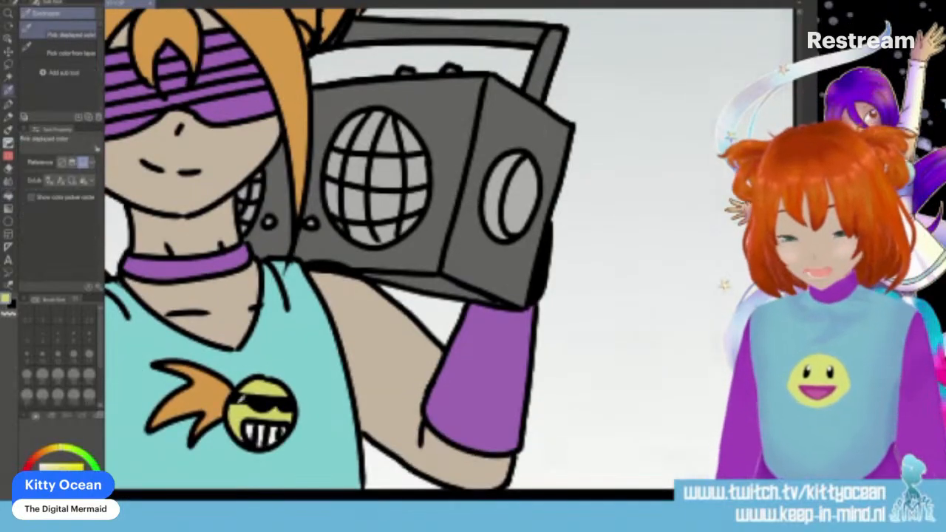
key(p)
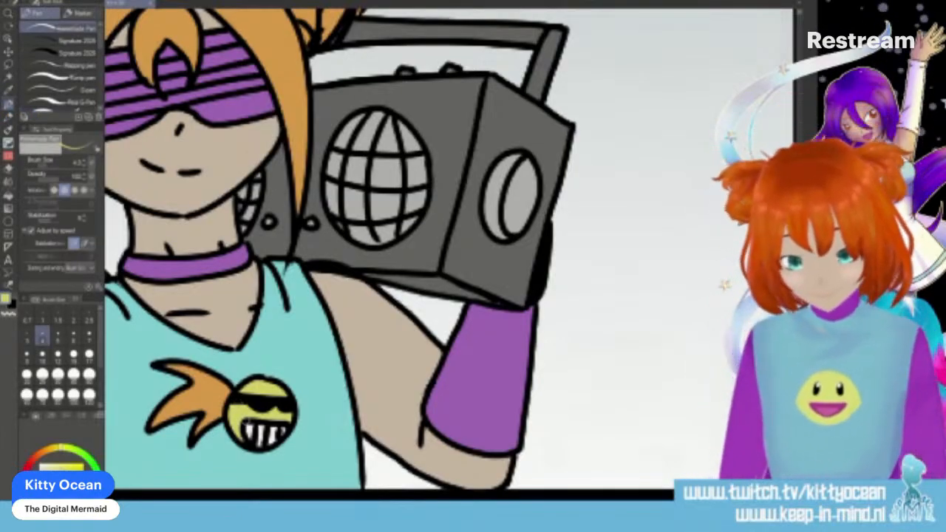
alt+click(255, 429)
mouse_move(257, 429)
mouse_down()
mouse_move(248, 427)
mouse_move(266, 441)
mouse_up()
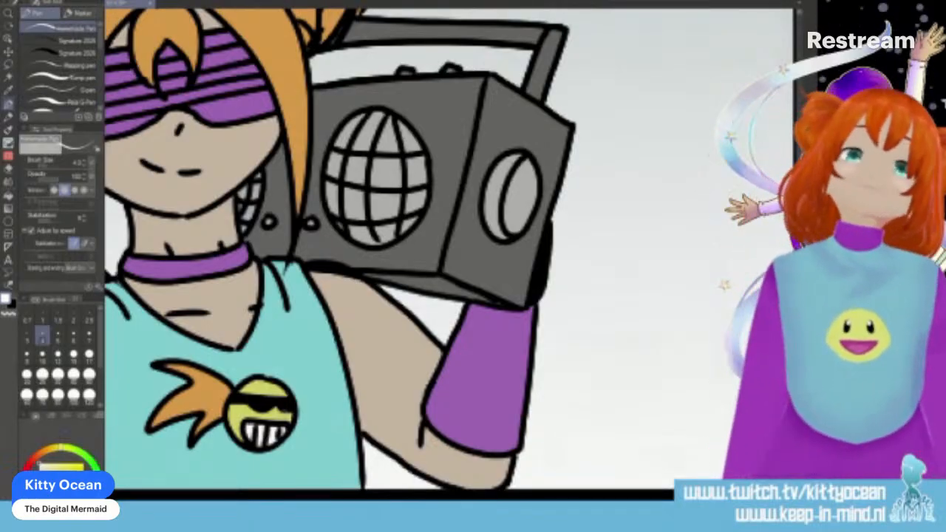
- Touch up the hair with the sampled orange, and colour part of the raised arm's bracelet charm magenta
alt+click(301, 104)
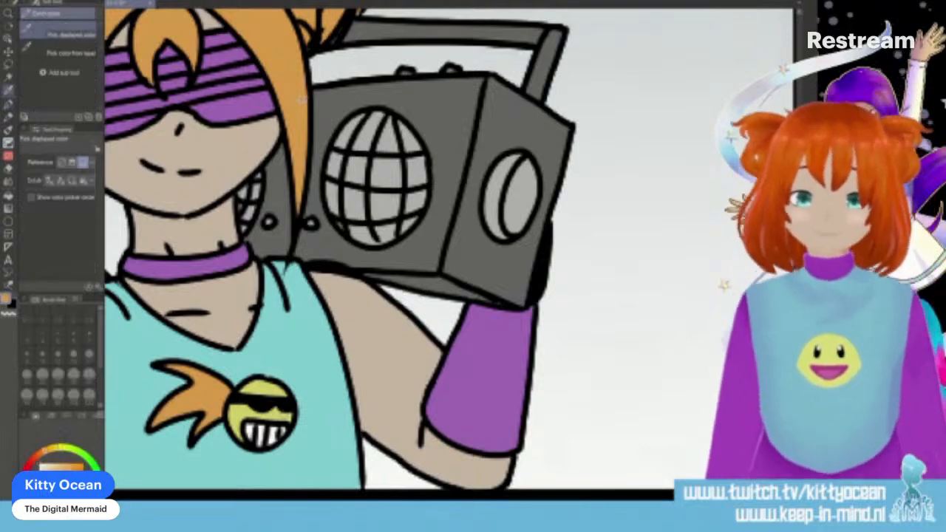
scroll(152, 271, up, 5)
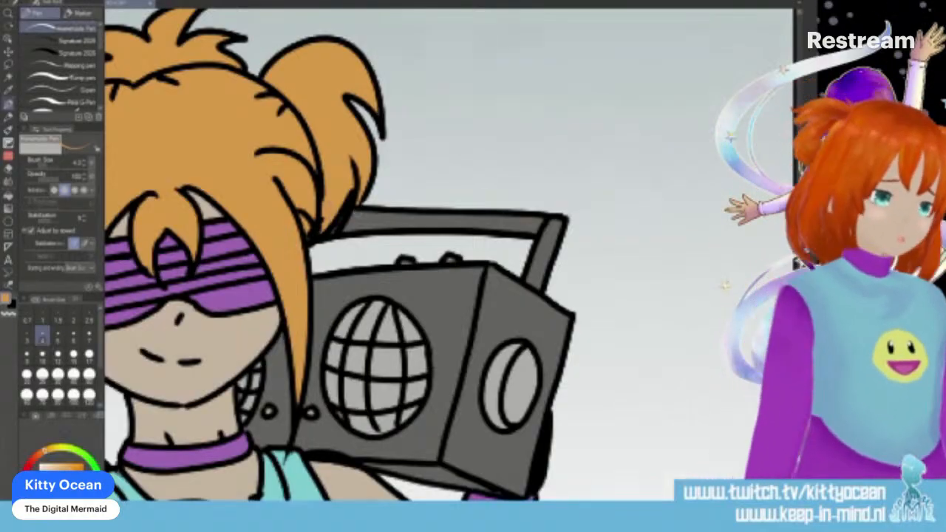
scroll(449, 255, left, 8)
scroll(449, 255, right, 3)
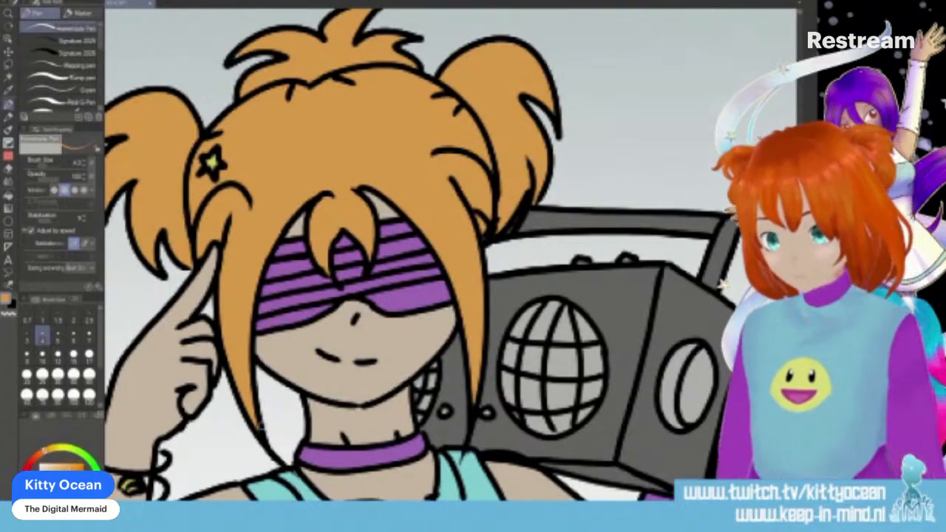
click(27, 489)
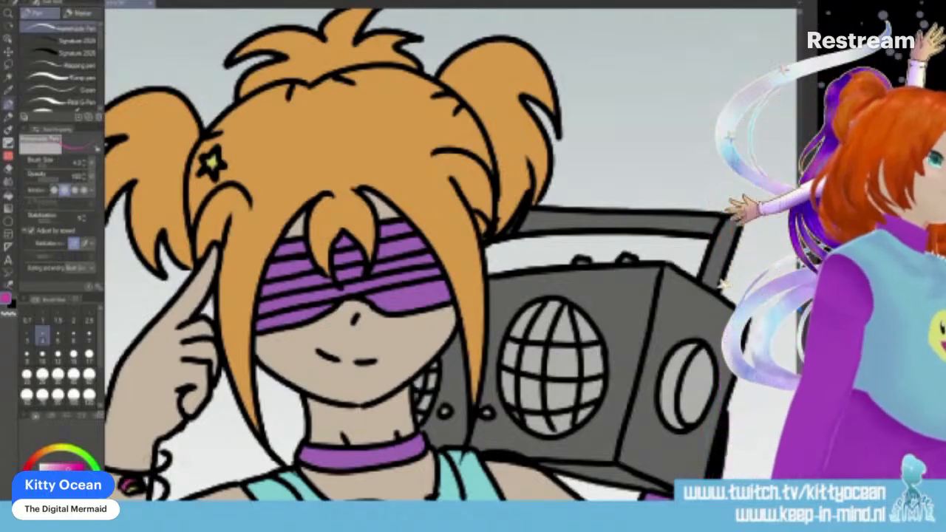
- Colour the bracelet charm in the mask-holding character's panel magenta and yellow, and fill the gaps around the bracelet with turquoise and skin colour
scroll(443, 258, down, 5)
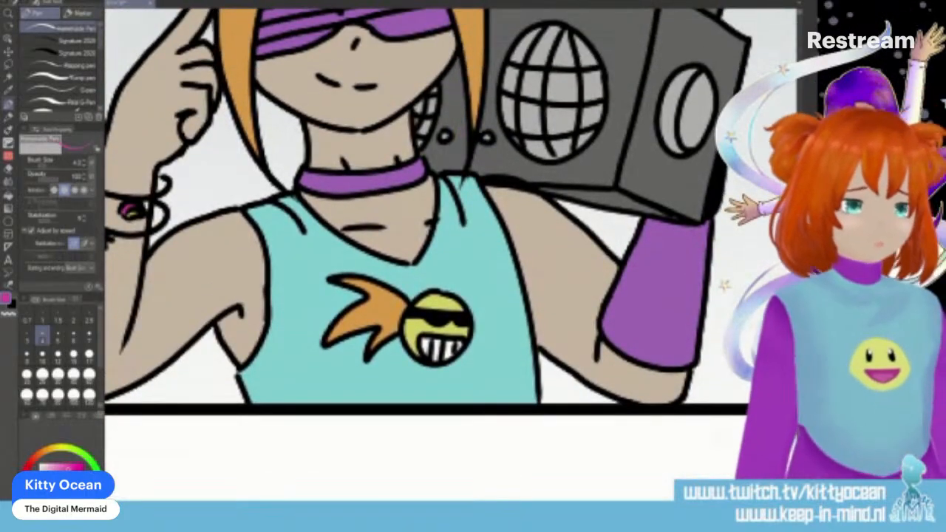
scroll(443, 258, right, 10)
mouse_move(448, 324)
mouse_down()
mouse_move(461, 325)
mouse_move(456, 319)
mouse_up()
click(63, 448)
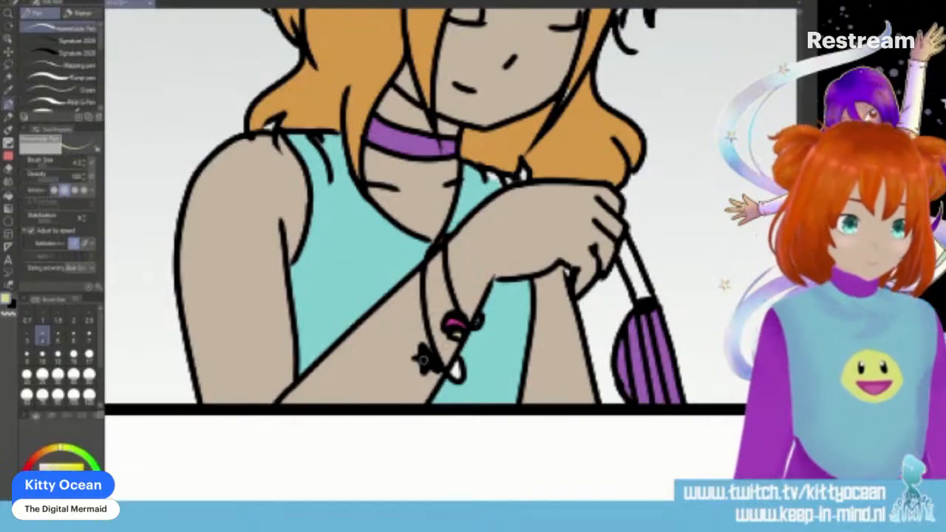
alt+click(490, 330)
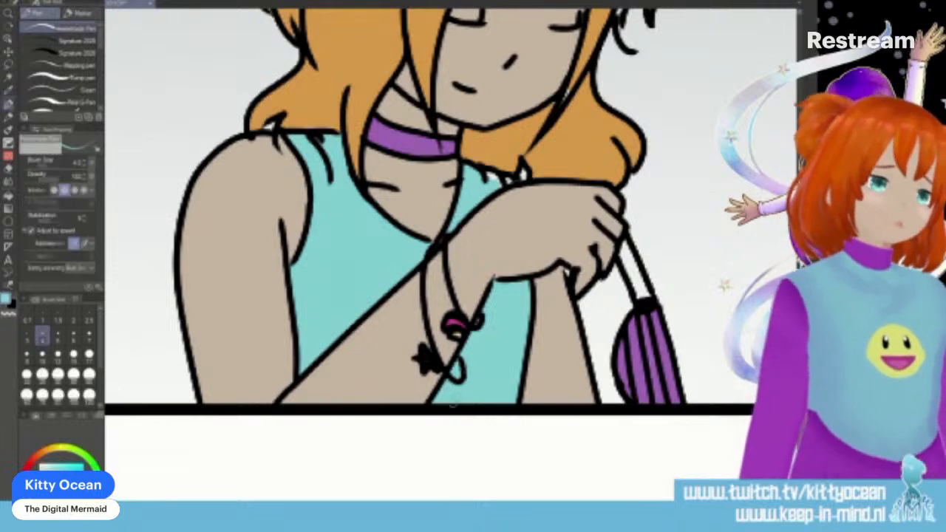
alt+click(430, 332)
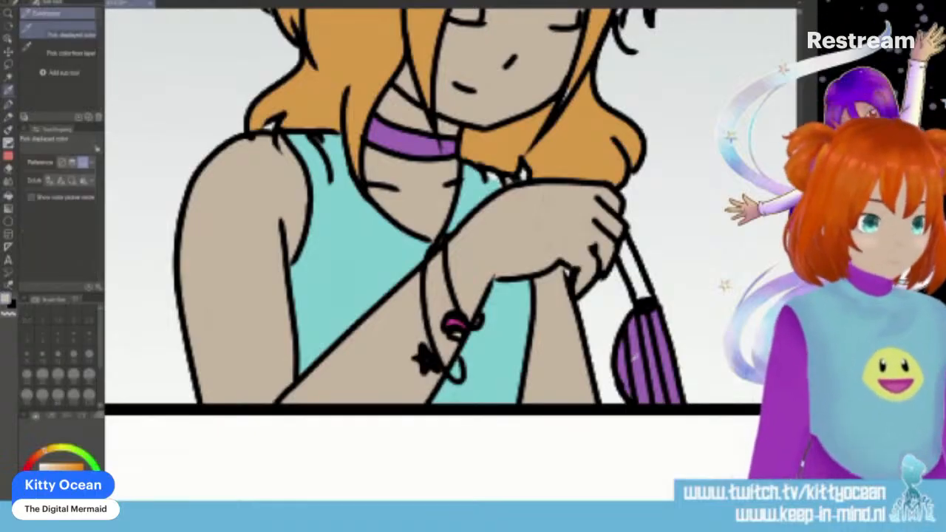
- Colour the strap between the hand and the hanging purple object with the sampled purple
alt+click(639, 355)
drag(623, 238, 645, 303)
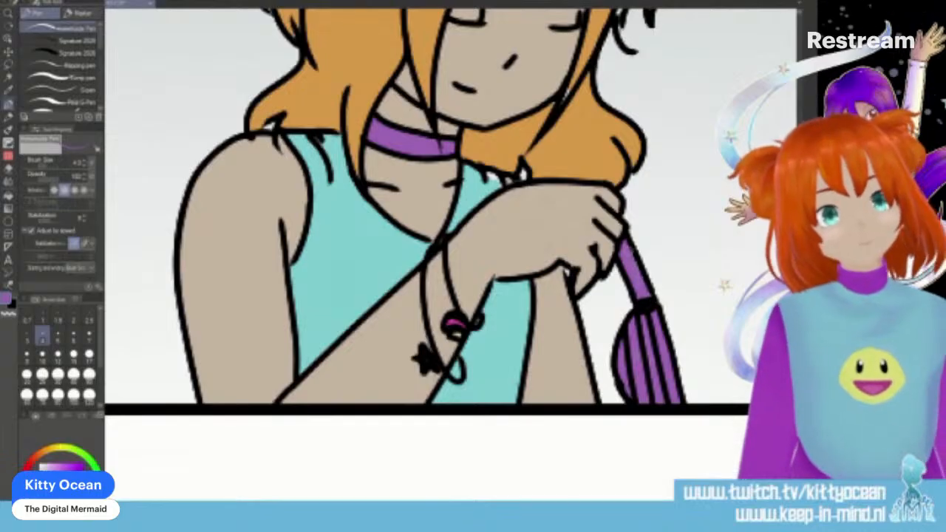
scroll(443, 222, up, 3)
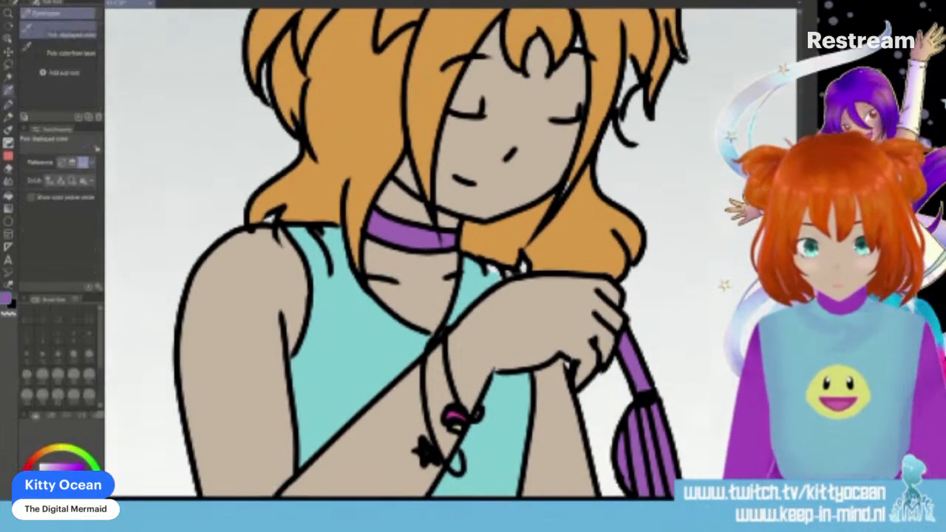
- Touch up the resting character's face with the sampled skin colour and the hair with the sampled orange
alt+click(501, 169)
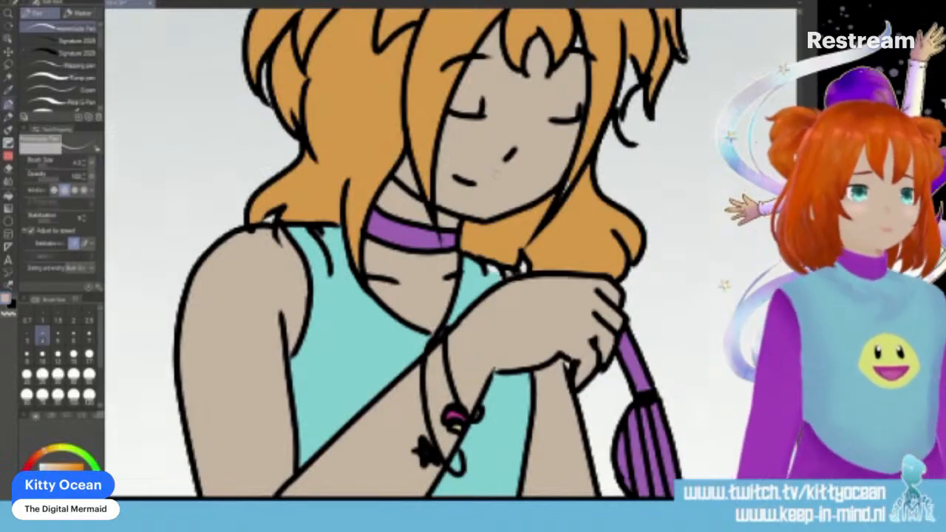
scroll(495, 173, up, 3)
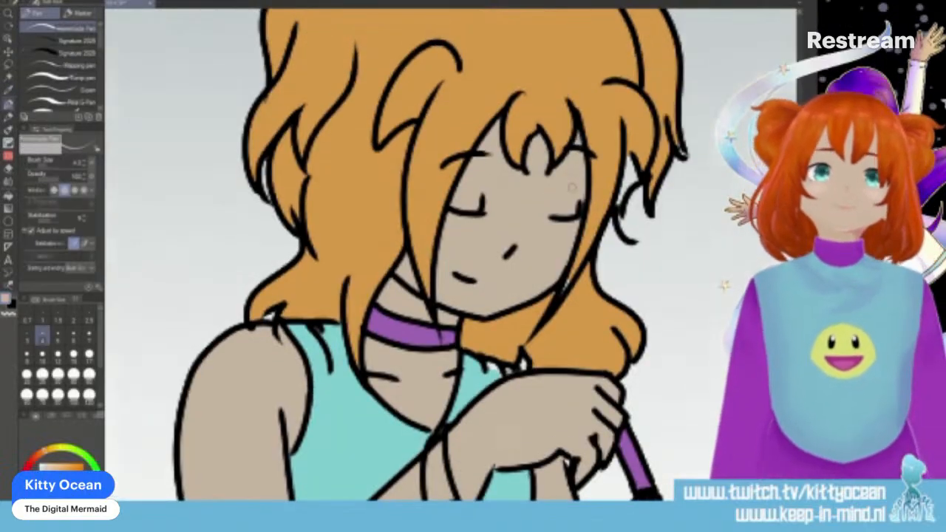
alt+click(553, 301)
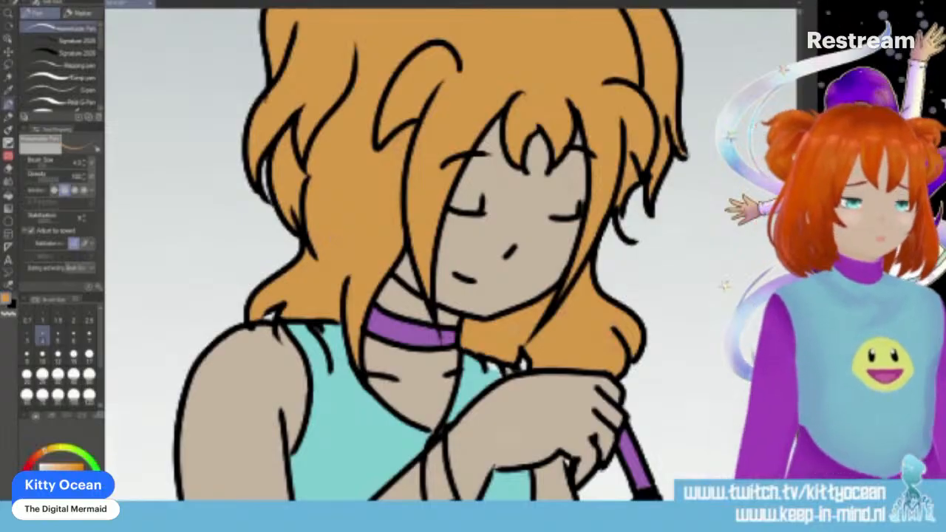
scroll(451, 255, up, 6)
scroll(451, 255, down, 7)
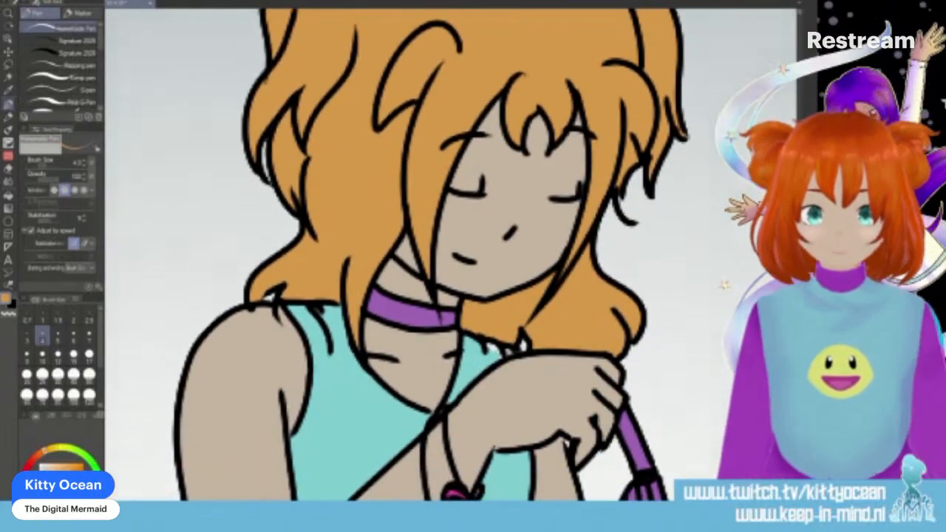
- Fill the white gaps in the top beneath the hair, next to the raised hand, with the sampled turquoise
alt+click(470, 363)
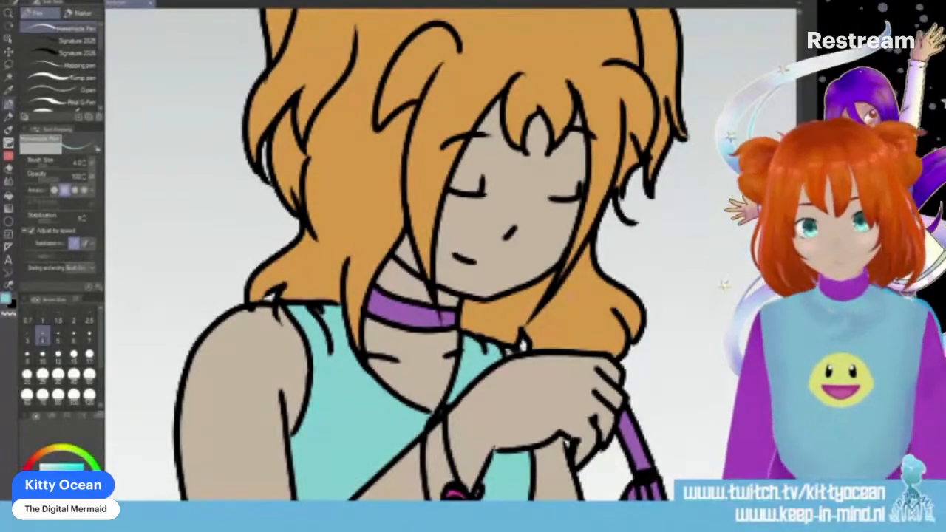
scroll(444, 255, down, 3)
scroll(451, 255, up, 3)
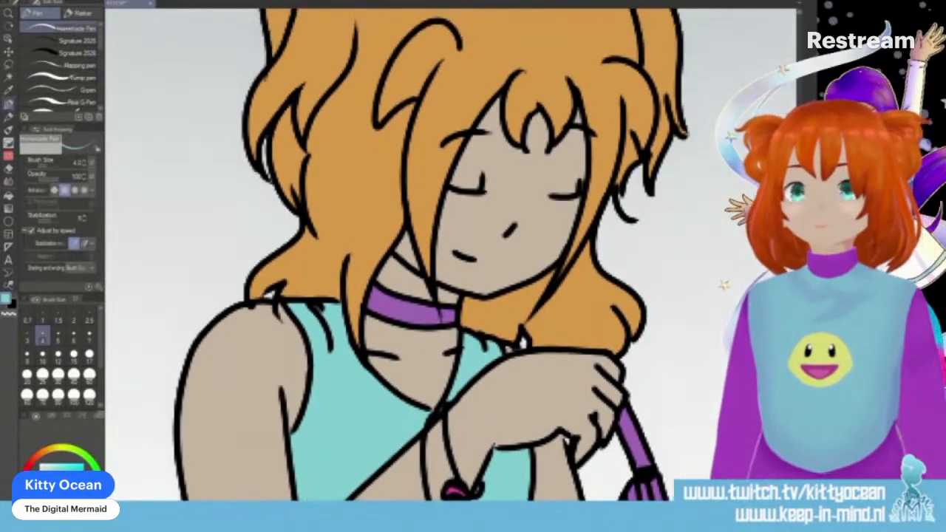
scroll(451, 254, down, 2)
scroll(451, 255, up, 3)
scroll(451, 255, up, 4)
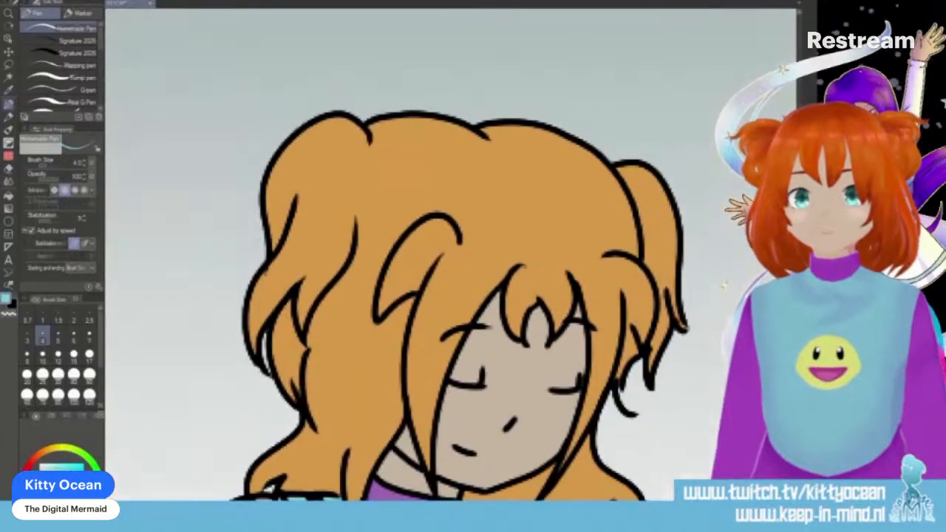
scroll(451, 255, down, 4)
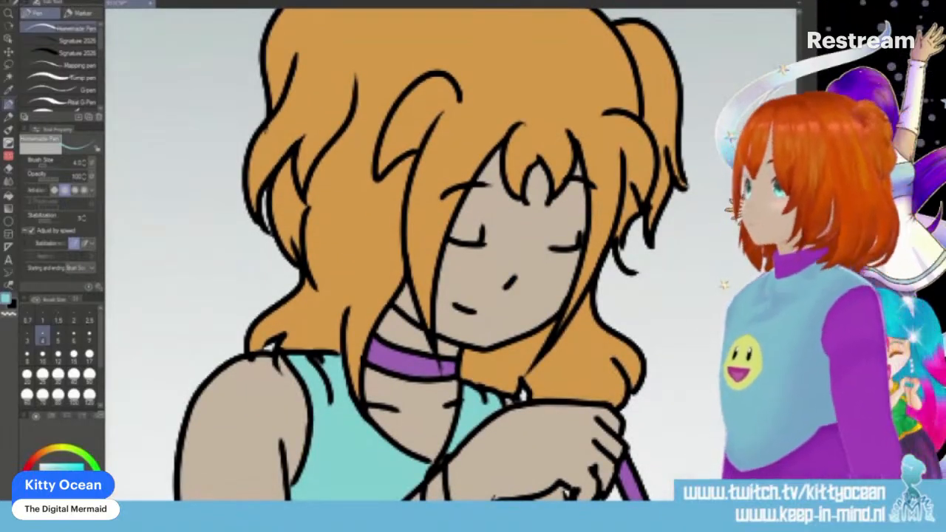
- In the last panel, fill the white gaps in the veiled character's collar and puffed-sleeve slits with turquoise
scroll(450, 255, right, 15)
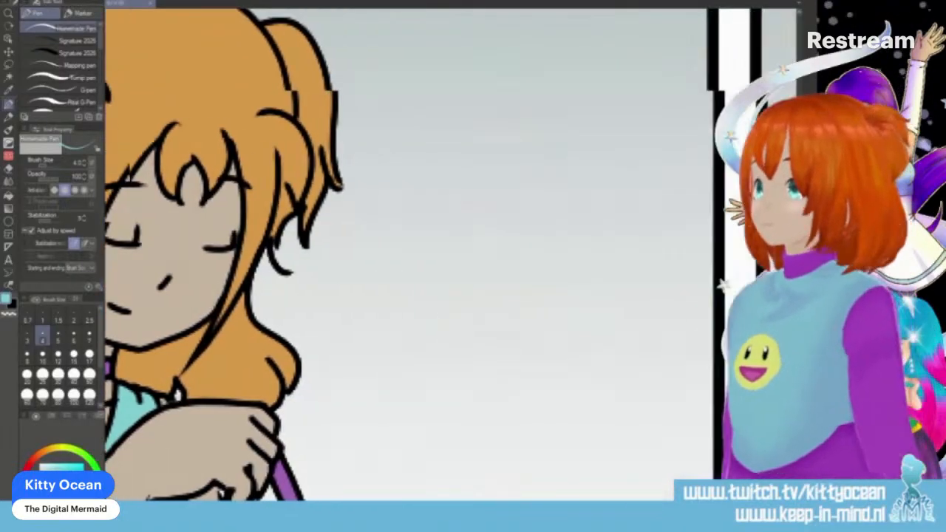
scroll(451, 255, right, 1)
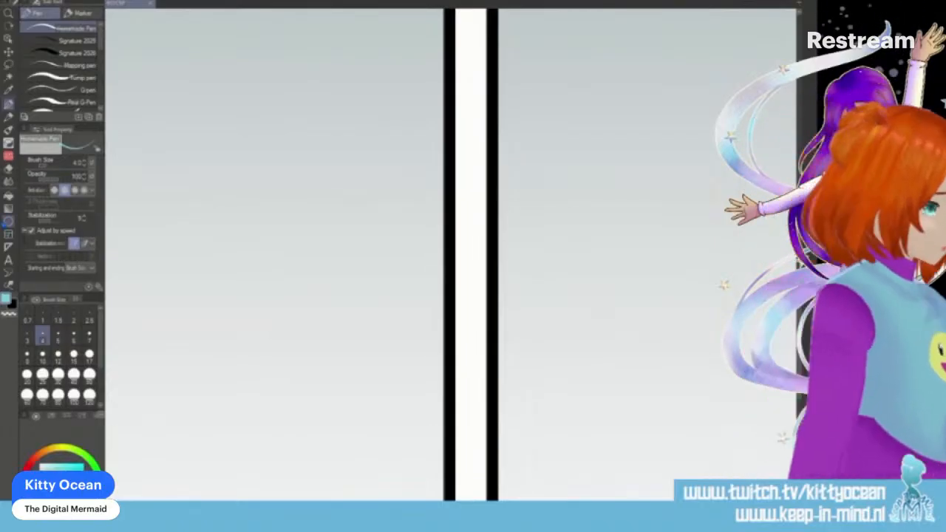
drag(769, 259, 88, 259)
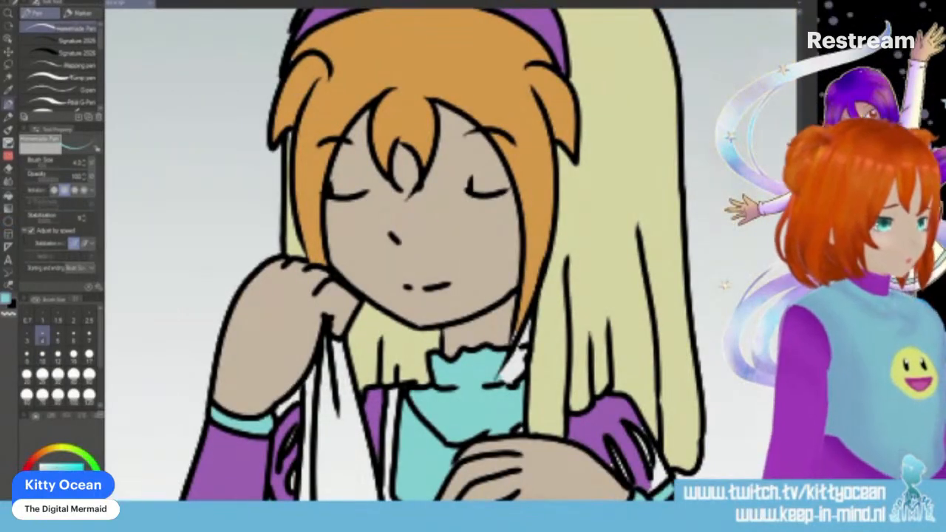
key(i)
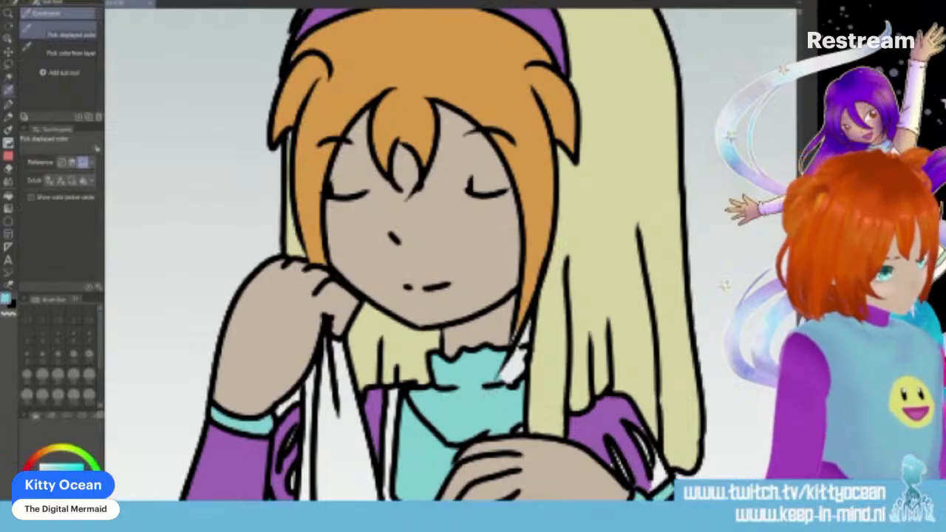
key(p)
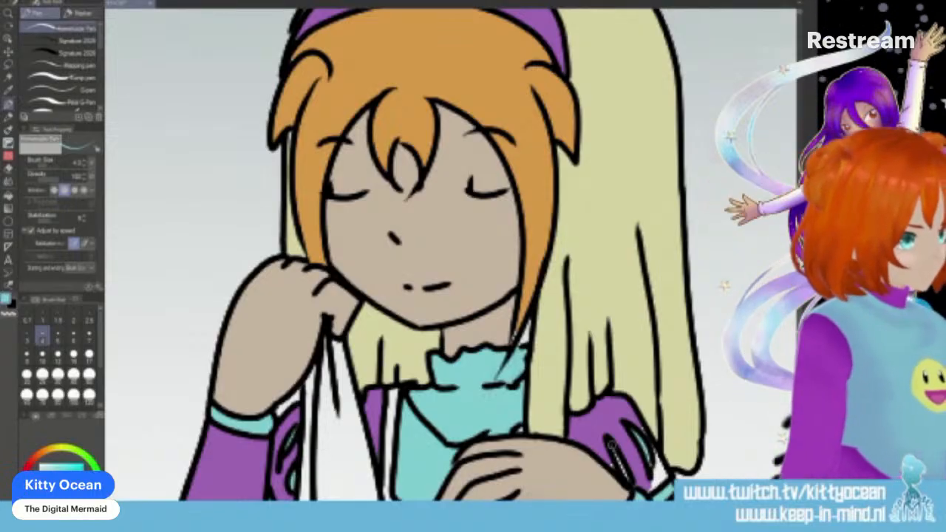
- Fill the tip of the long hair strand with the sampled orange and touch up the neck beside it with skin colour
key(i)
click(544, 255)
key(p)
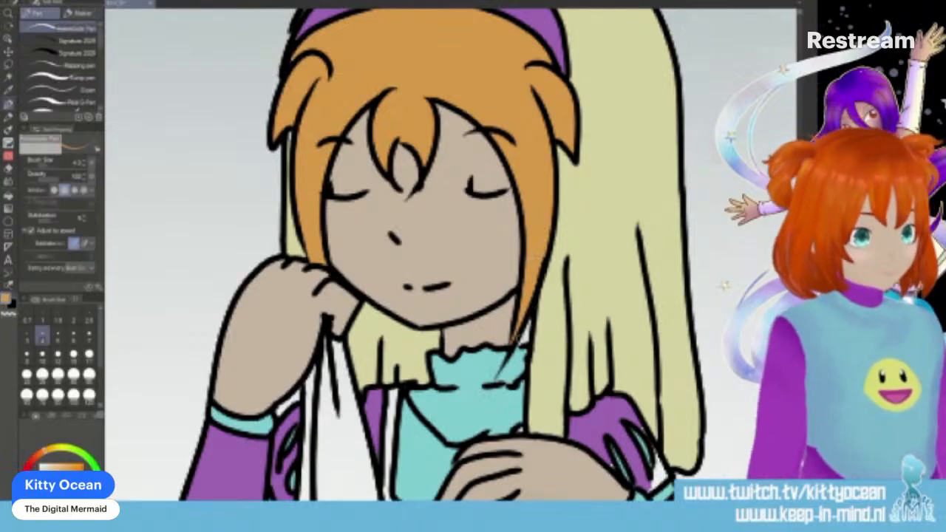
key(i)
click(523, 336)
key(p)
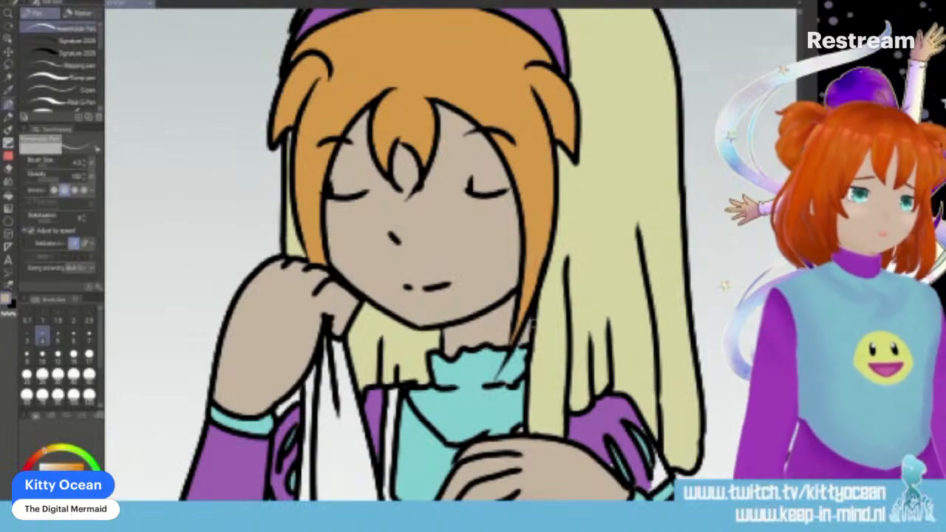
- Touch up the veiled character's fringe below the purple headband with the sampled orange
scroll(443, 259, up, 4)
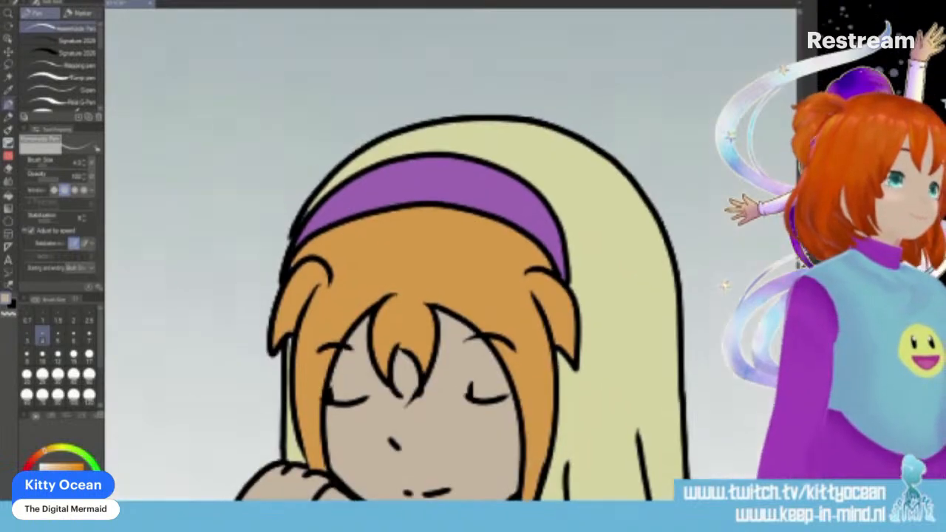
key(i)
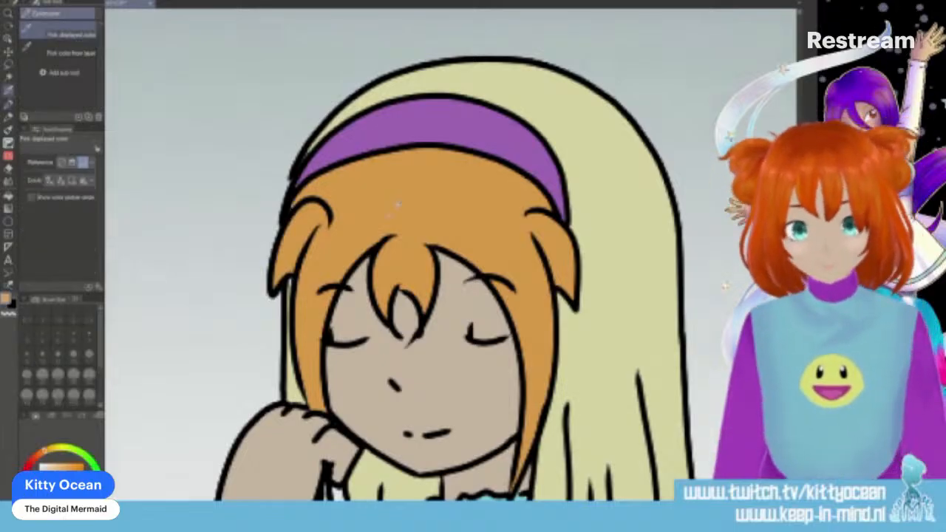
key(p)
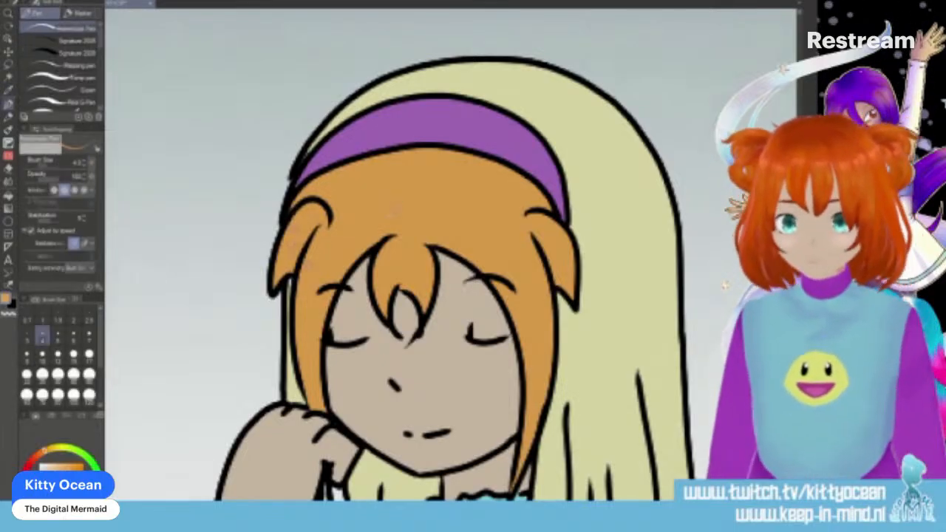
- Colour the trim around the dress's square neckline with the pale yellow sampled from the veil
key(i)
key(p)
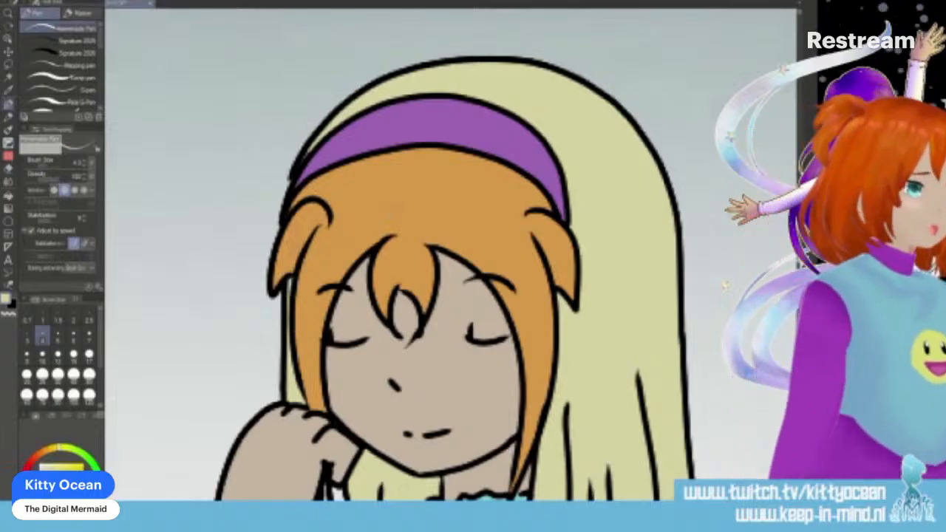
scroll(293, 326, down, 5)
scroll(293, 327, down, 1)
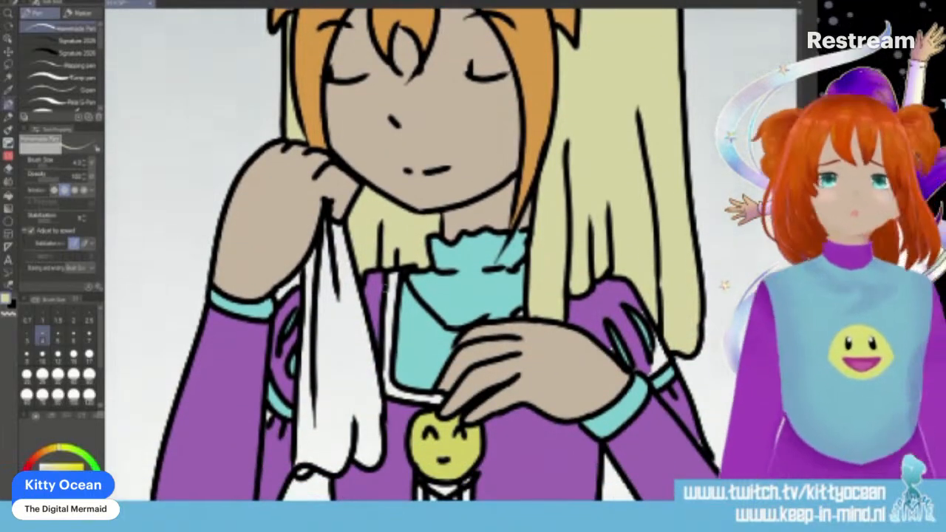
mouse_move(387, 343)
mouse_down()
mouse_move(389, 390)
mouse_move(443, 399)
mouse_up()
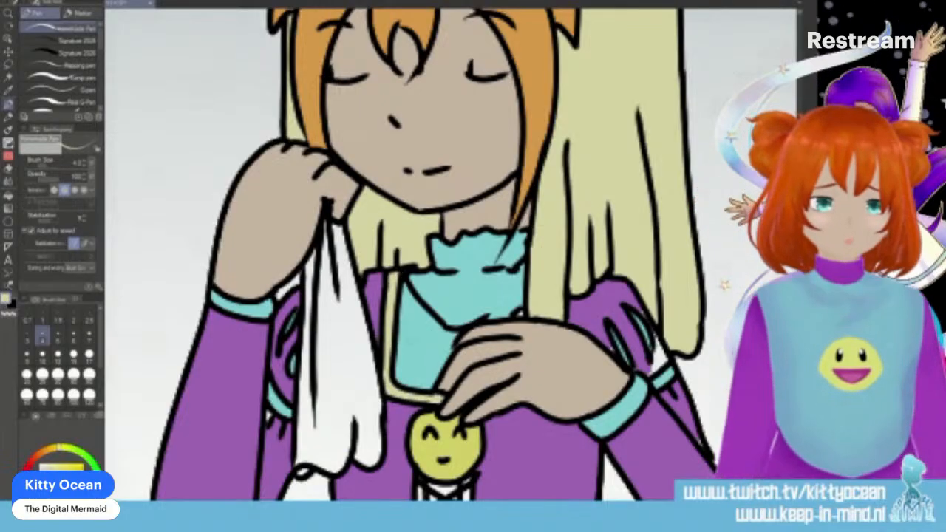
- Fill the remaining gaps below the smiley pendant, at the neckline and in the puffed sleeve with sampled turquoise, pale yellow and purple
alt+click(283, 403)
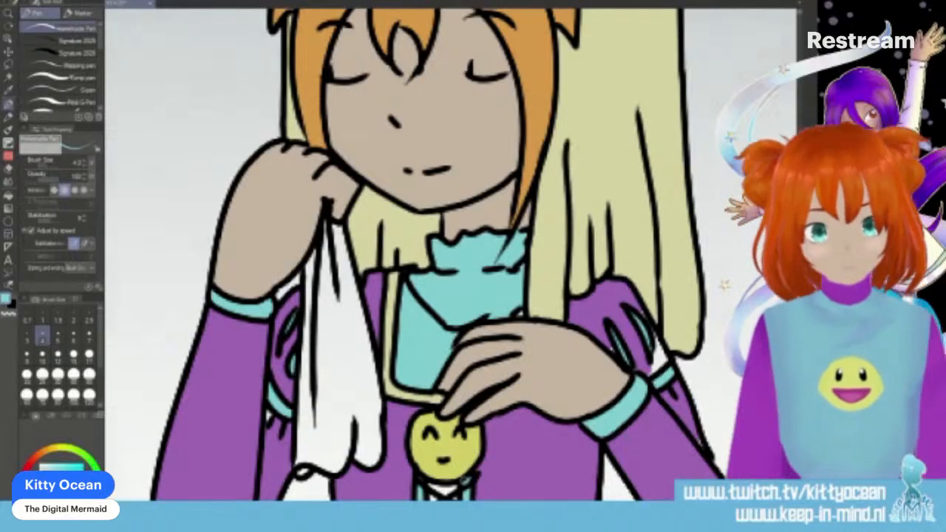
key(g)
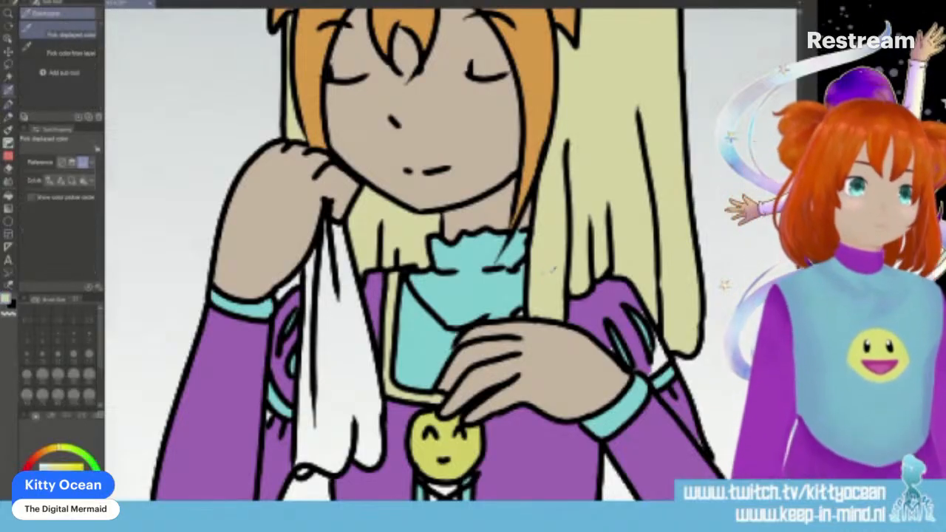
key(p)
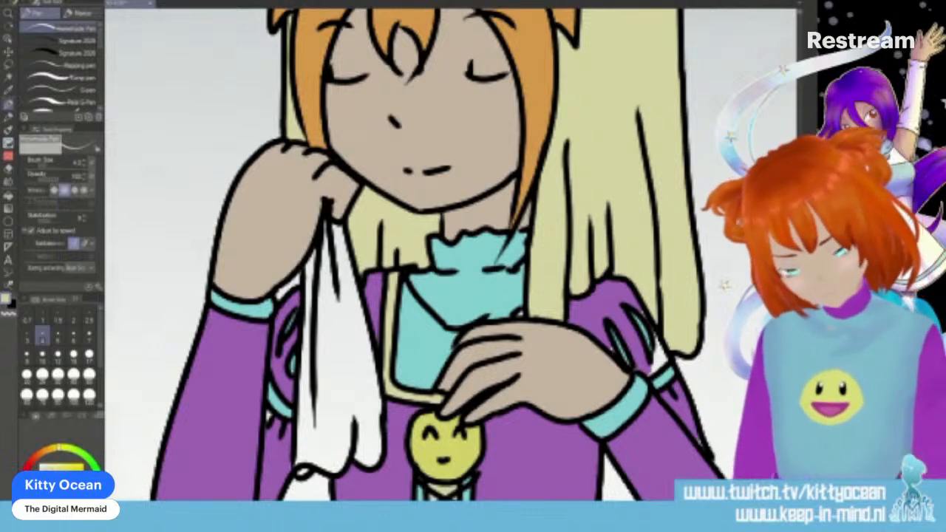
alt+click(510, 301)
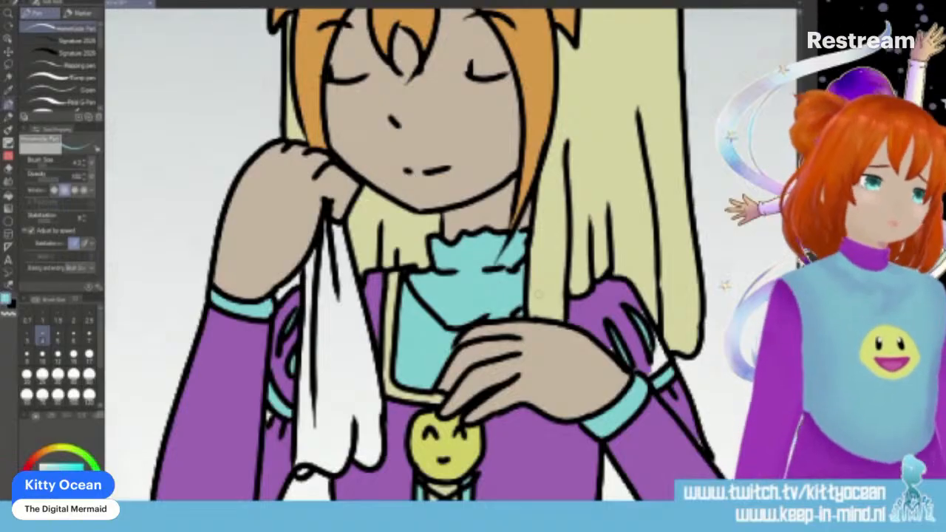
alt+click(593, 320)
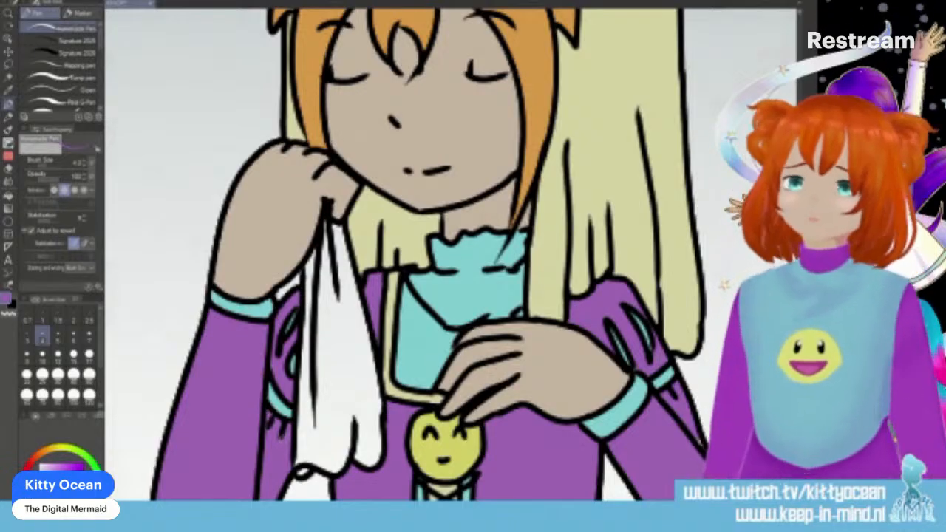
- Fill the handkerchief in the raised hand with light blue
click(82, 510)
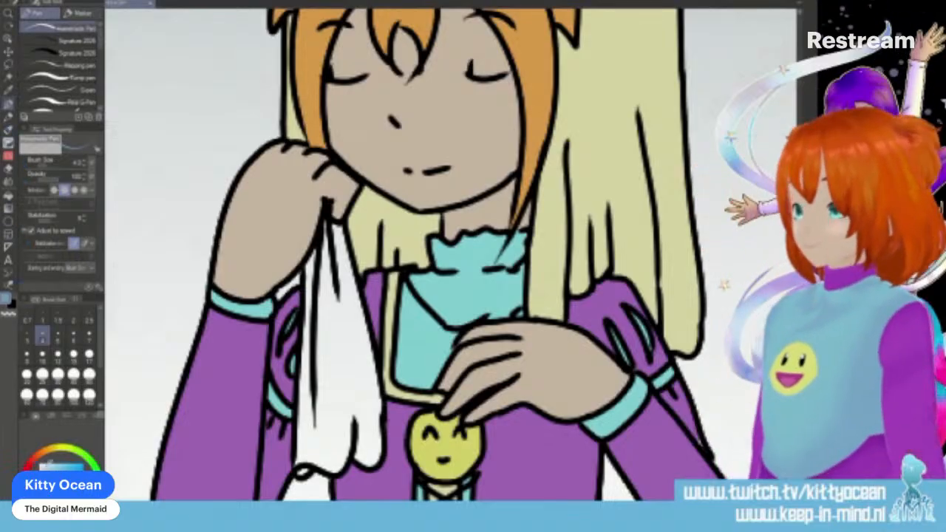
key(g)
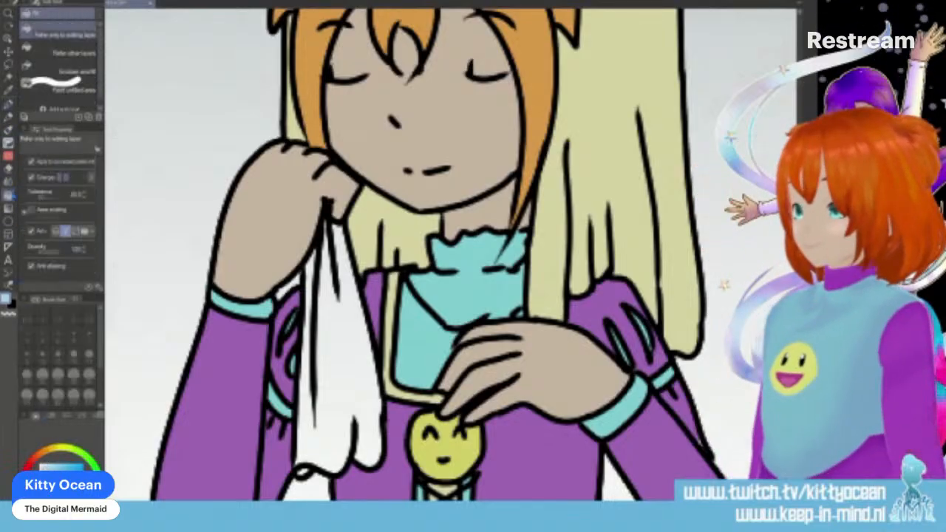
click(343, 321)
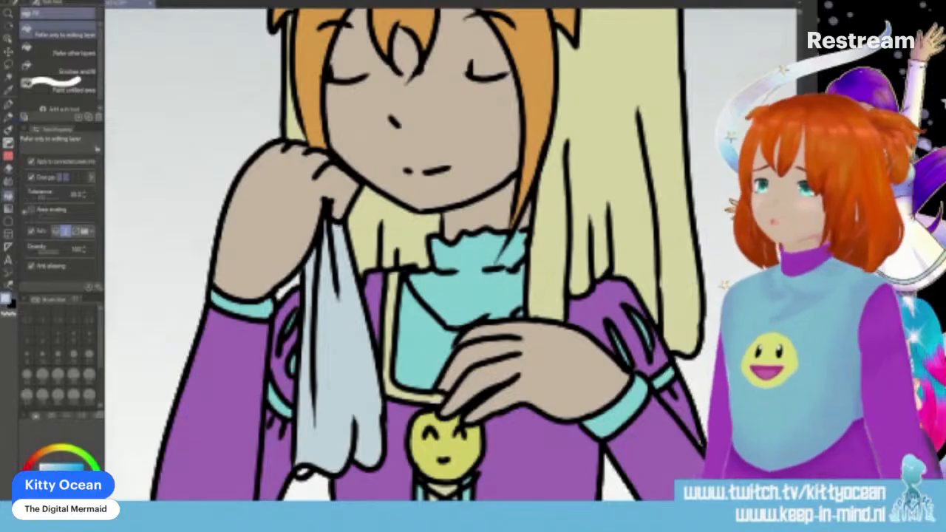
- Touch up the lower sleeve with the sampled purple and review the last two panels as a whole
key(p)
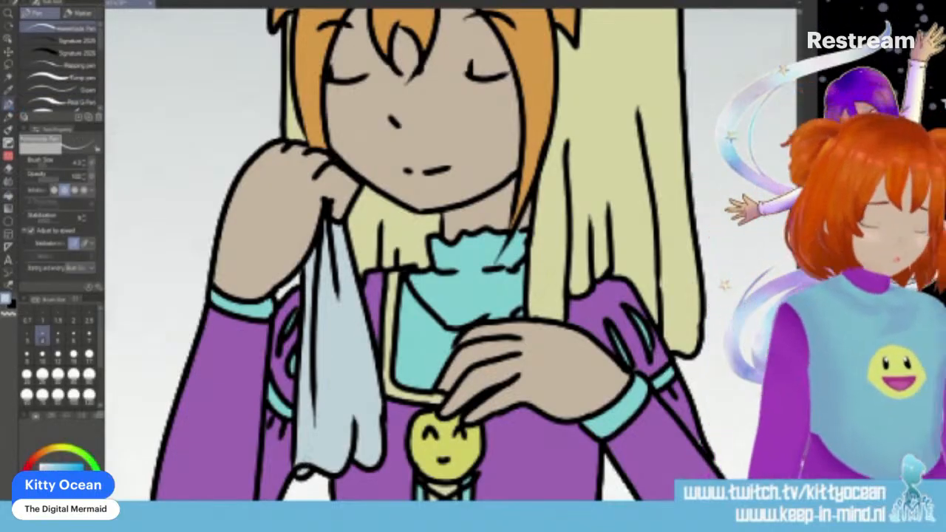
alt+click(694, 441)
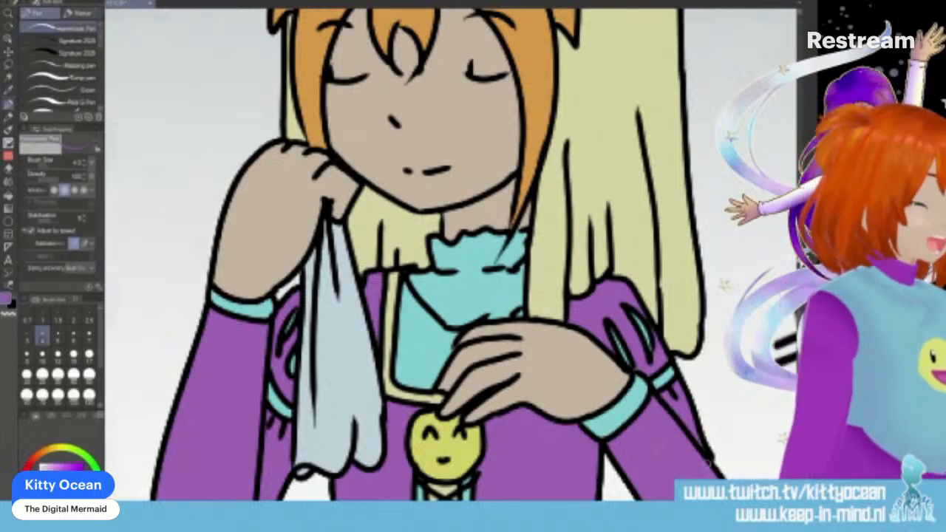
scroll(709, 466, down, 5)
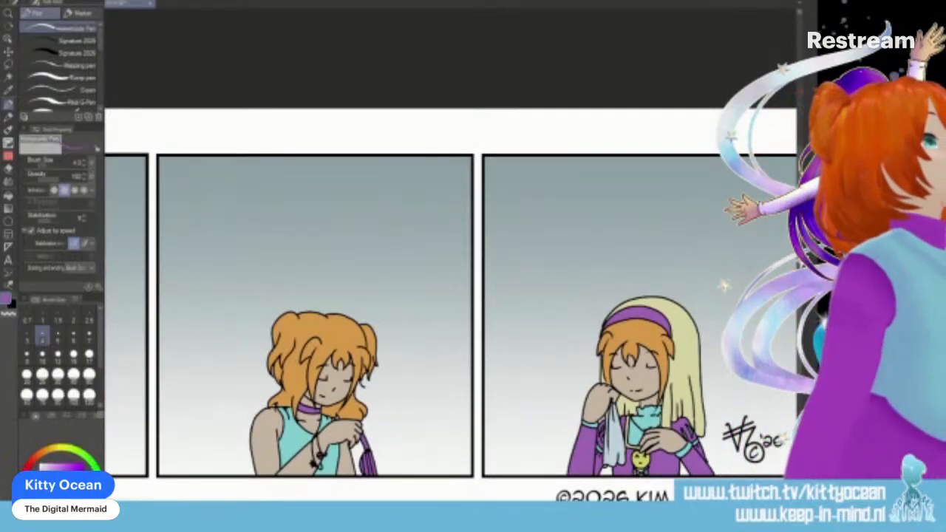
scroll(451, 296, right, 4)
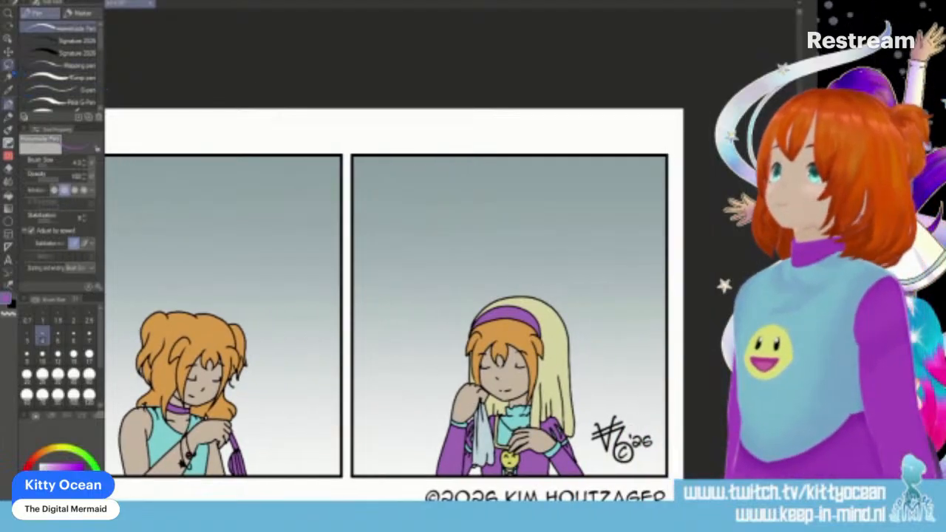
- Select a rectangular area around the veiled character in the last panel
right_click(8, 66)
click(57, 28)
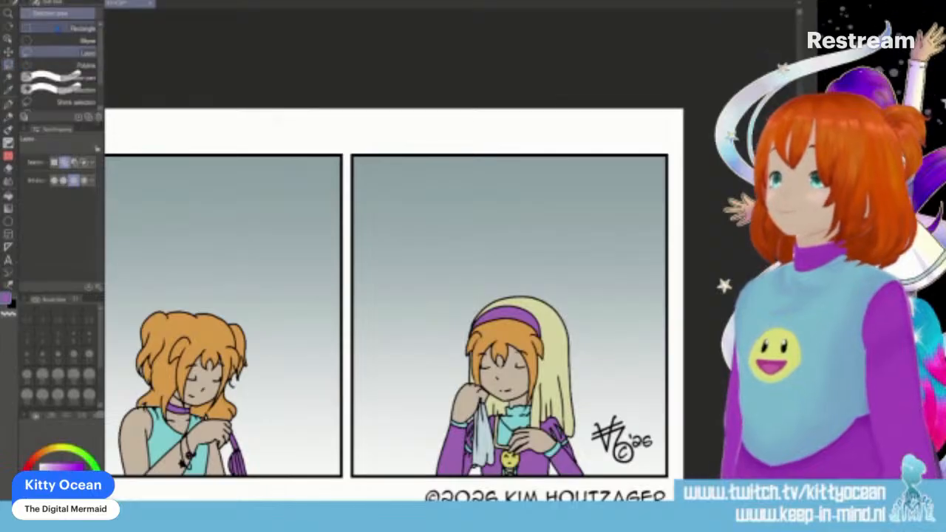
click(58, 28)
drag(403, 247, 530, 323)
drag(477, 292, 619, 493)
key(ctrl+u)
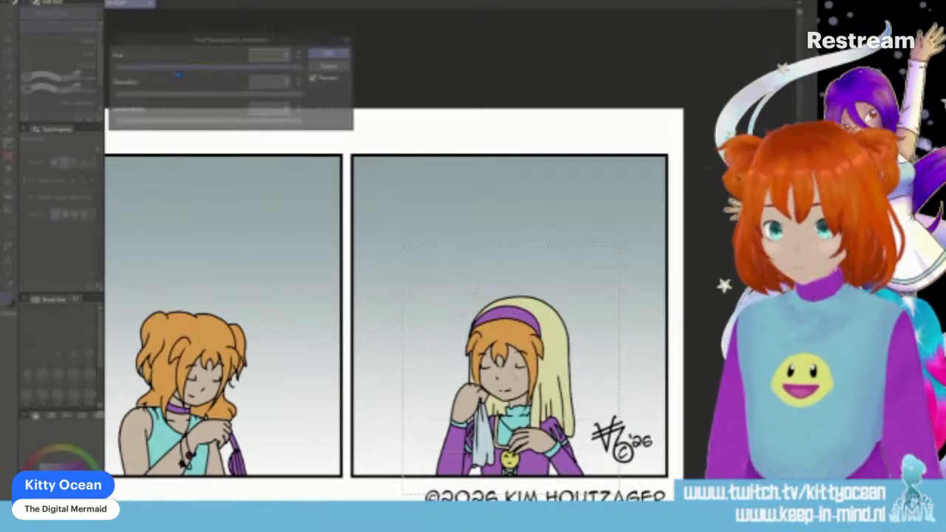
drag(189, 96, 225, 130)
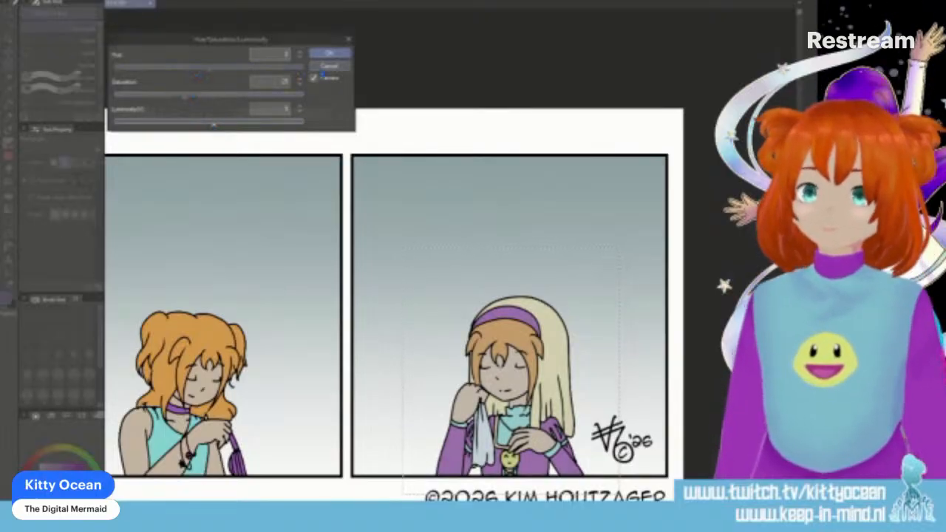
click(328, 67)
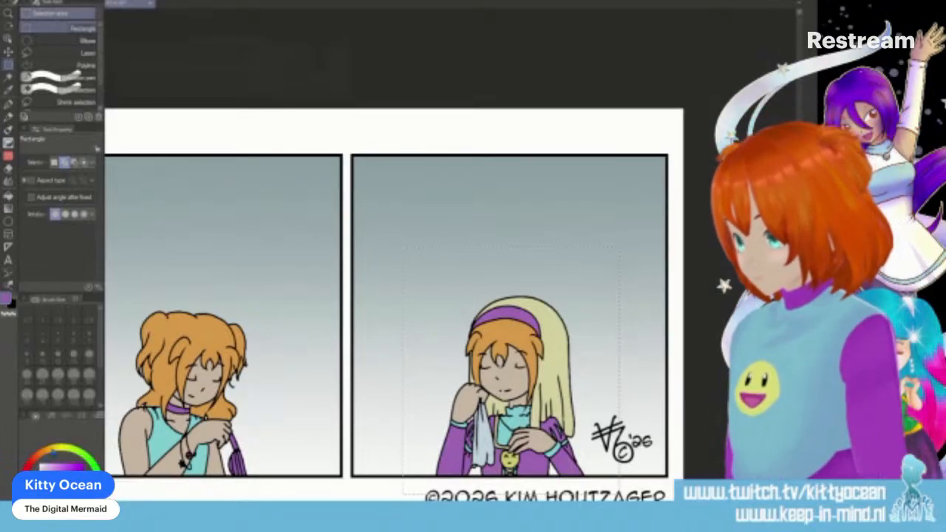
- Fill the veiled character with a warm tan tone and blend it as a muted tint over her colours
right_click(555, 359)
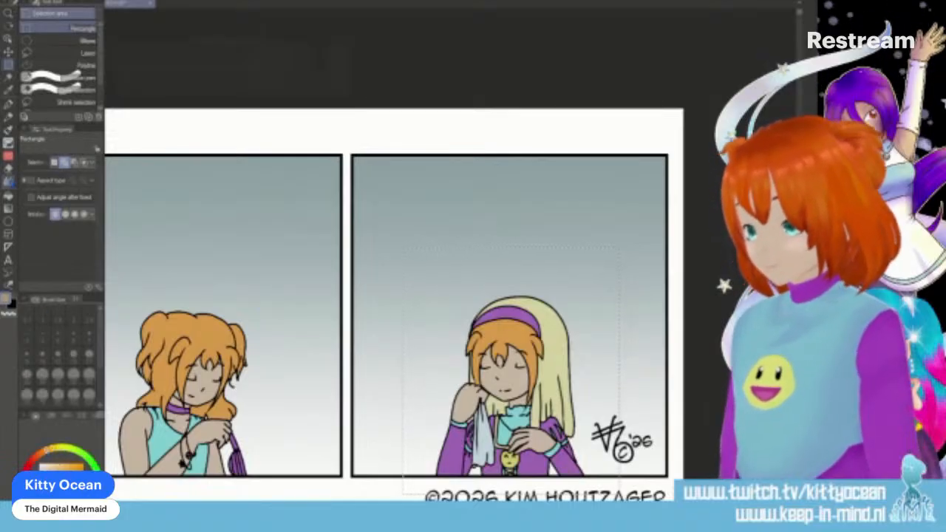
click(8, 196)
click(432, 345)
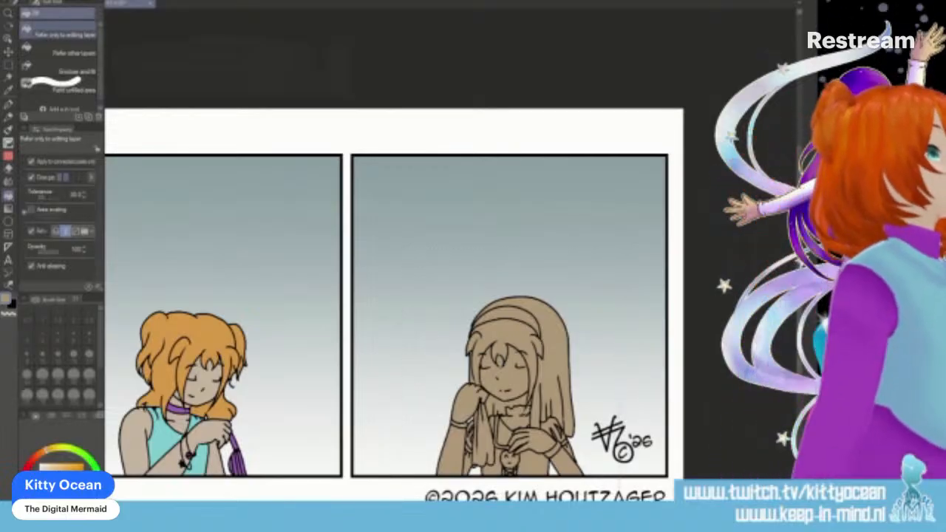
key(ctrl+z)
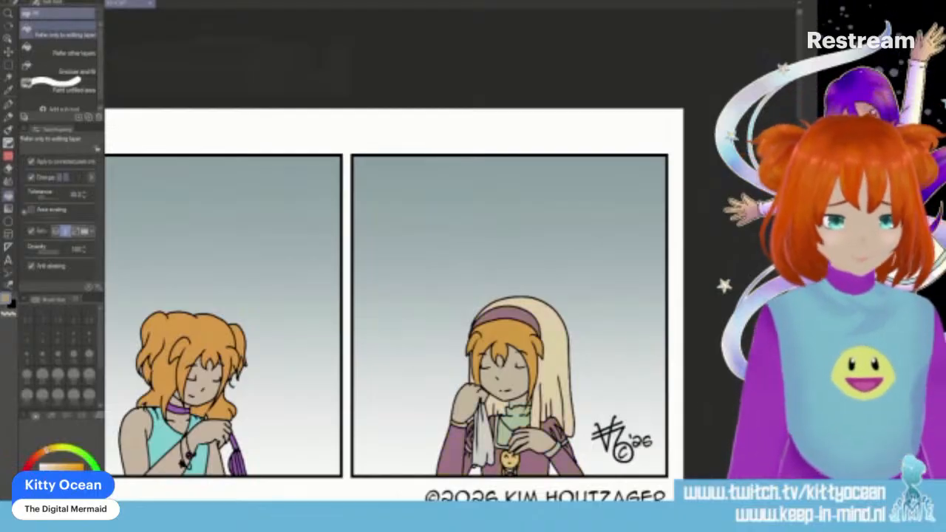
- Select the boombox character in the second panel, raise the saturation and slightly lower the luminosity of the area's colours
drag(458, 508, 330, 508)
click(8, 65)
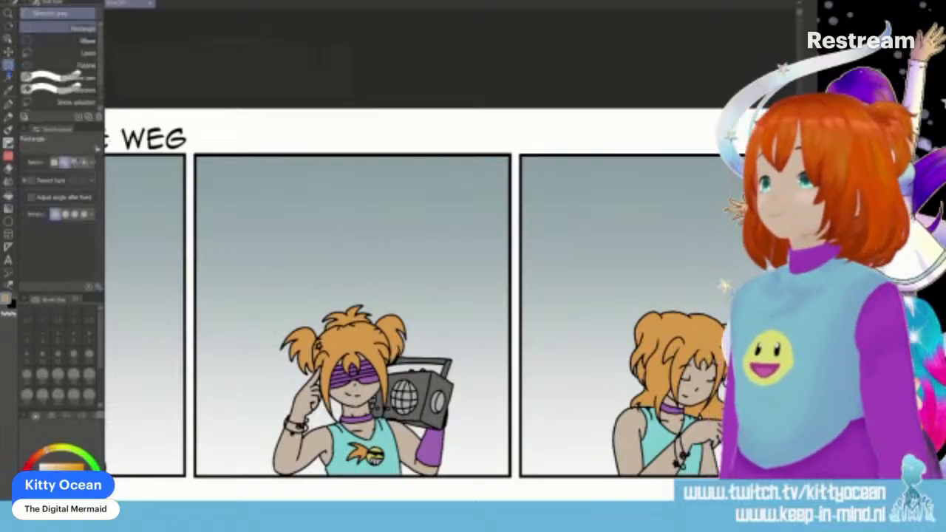
drag(235, 280, 481, 496)
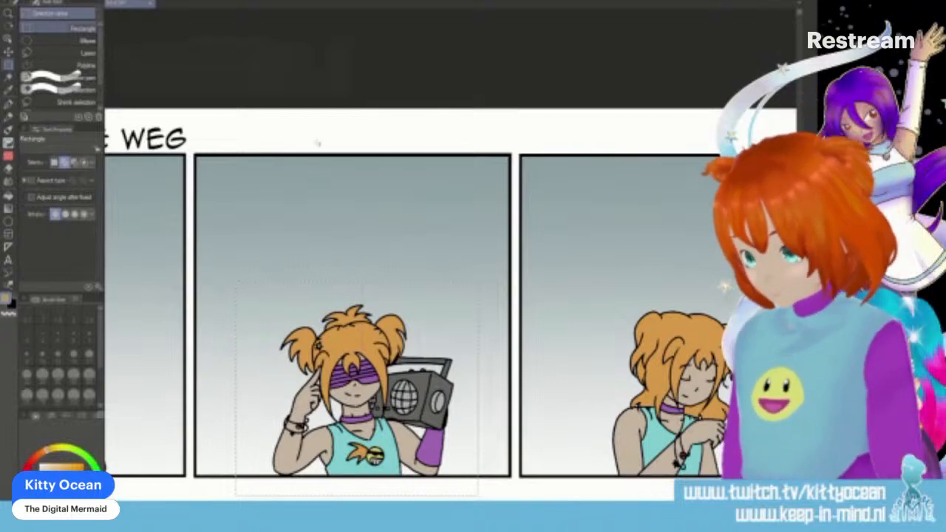
key(ctrl+u)
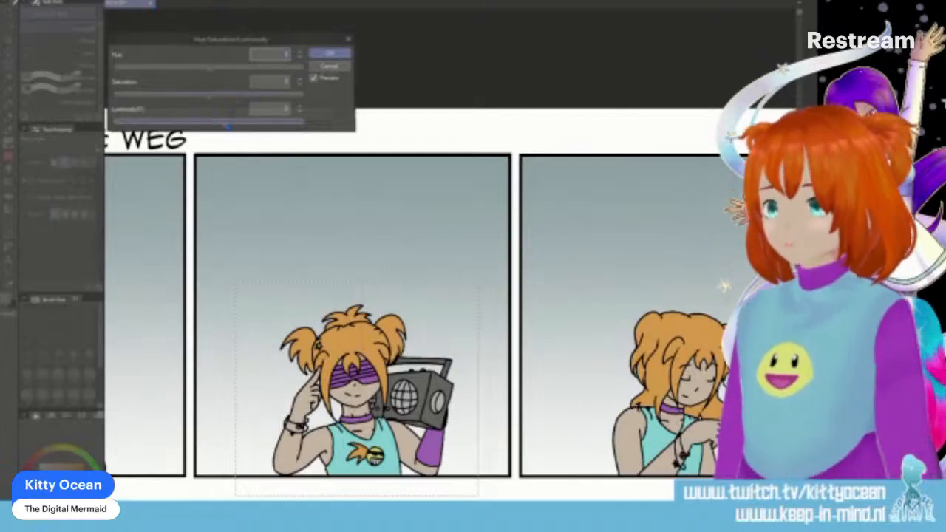
click(227, 125)
click(239, 98)
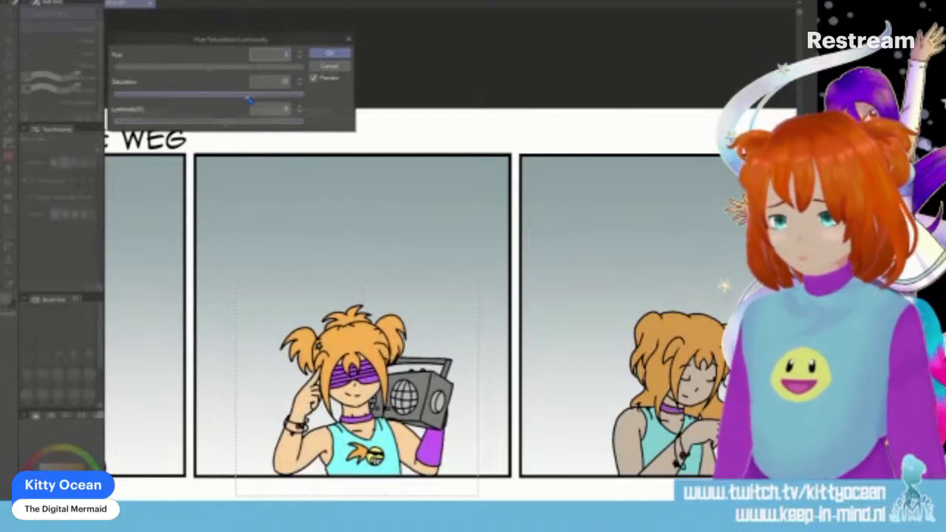
click(210, 127)
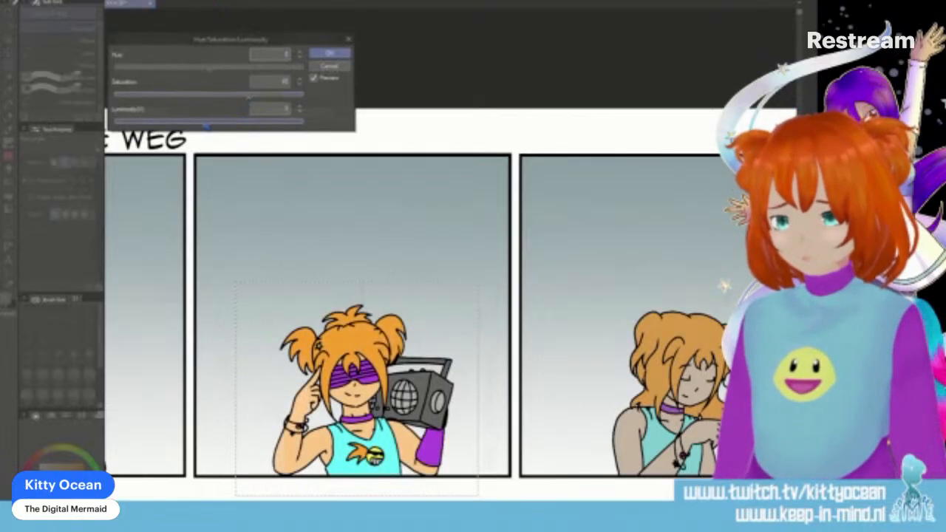
drag(201, 126, 198, 126)
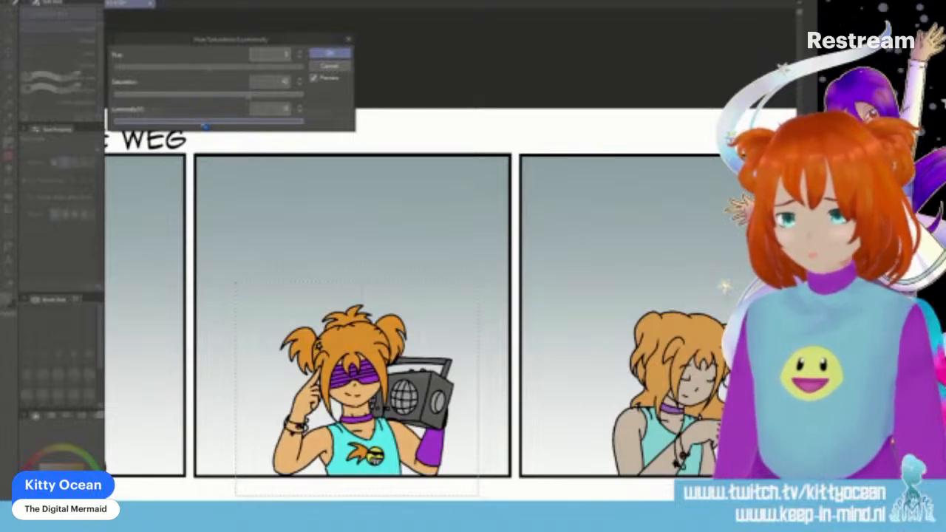
drag(233, 101, 240, 99)
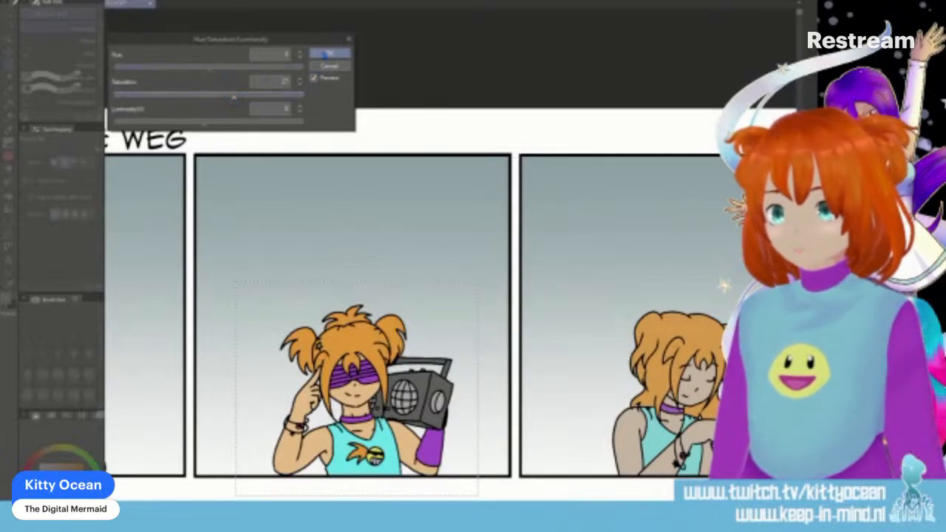
click(323, 54)
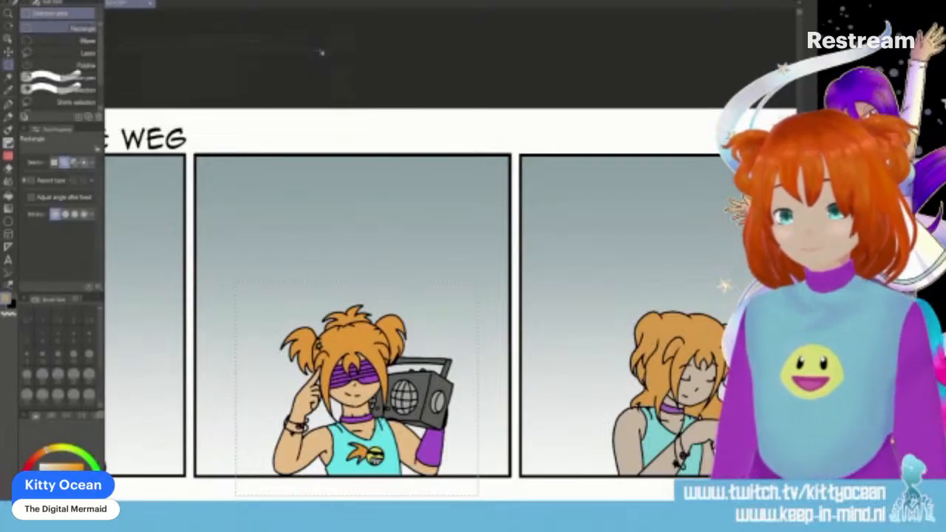
- Look through the decoration brushes and choose the Athena's Cosmos brush from the hatching group
scroll(320, 52, down, 4)
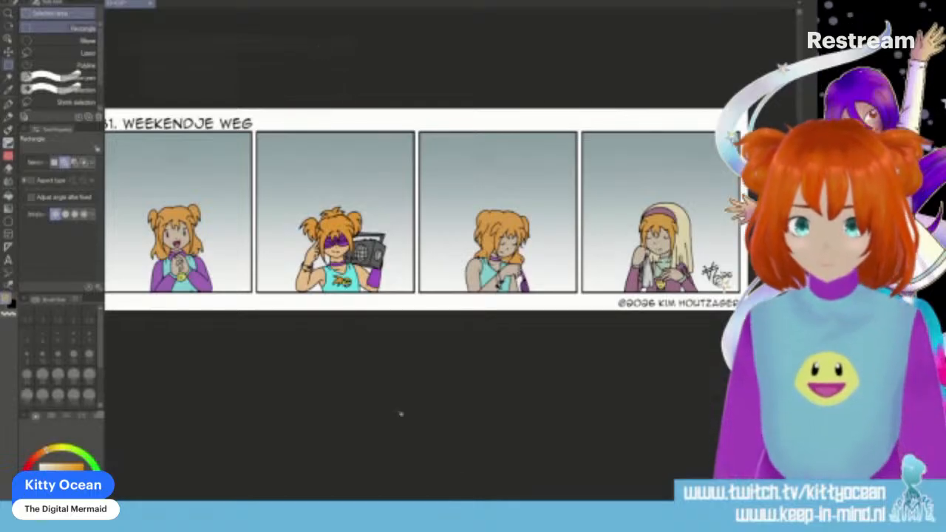
drag(576, 506, 528, 506)
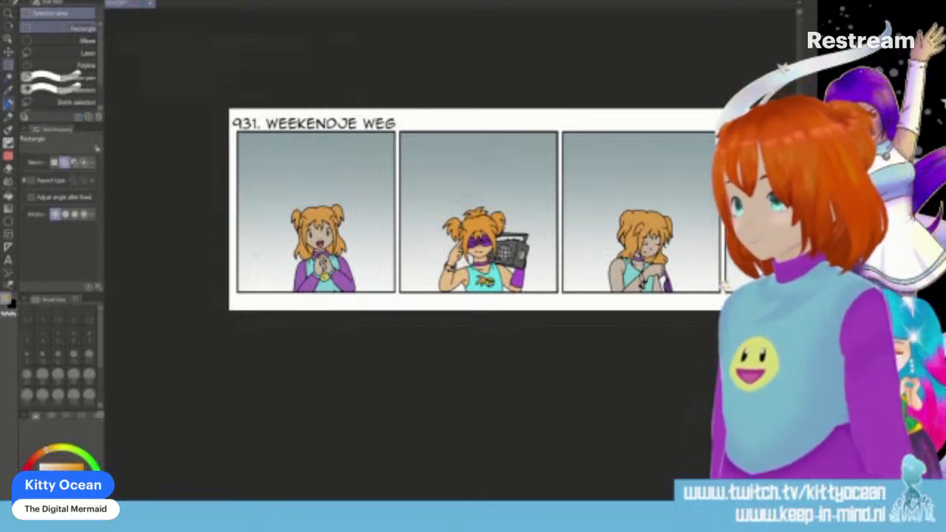
click(8, 129)
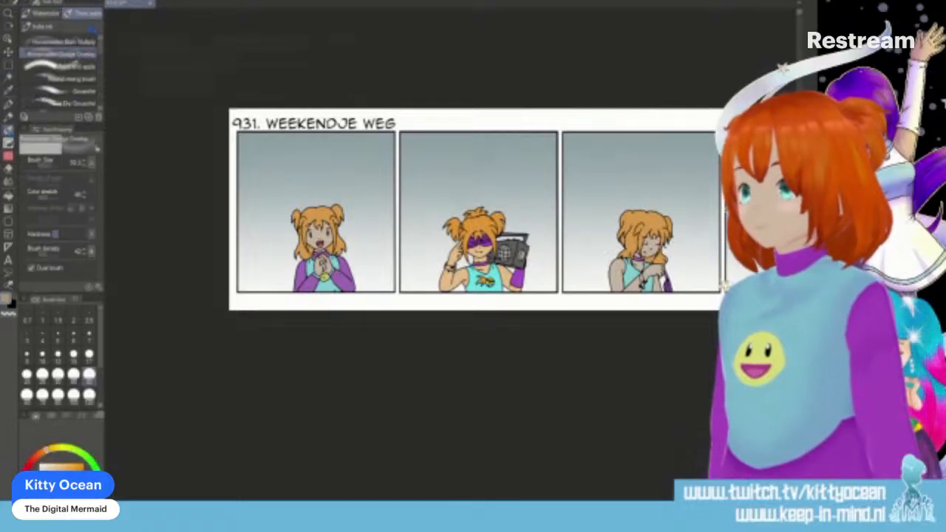
click(8, 156)
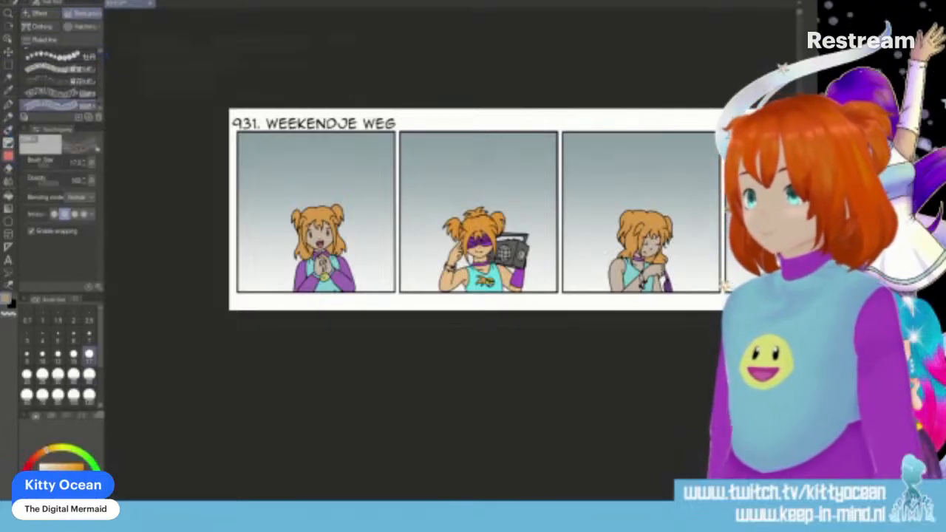
click(40, 15)
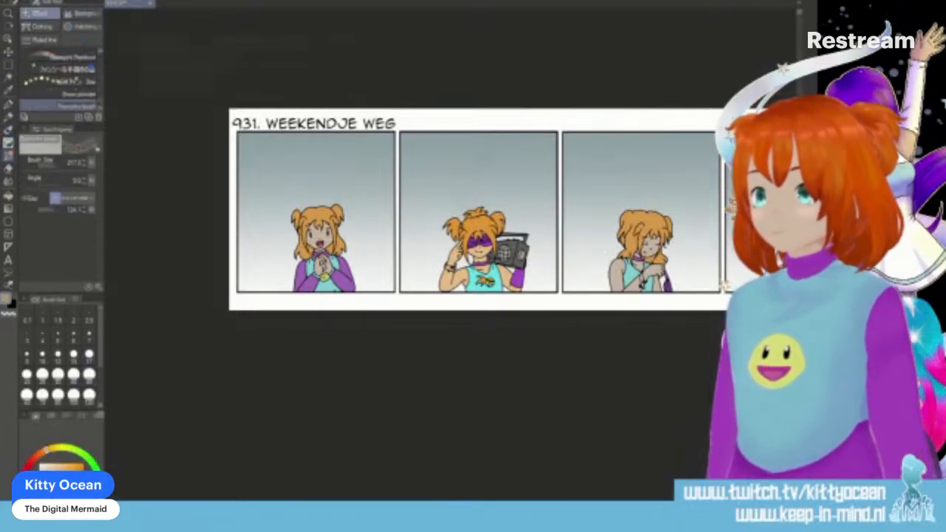
mouse_move(100, 59)
mouse_down()
mouse_move(101, 104)
mouse_move(100, 67)
mouse_up()
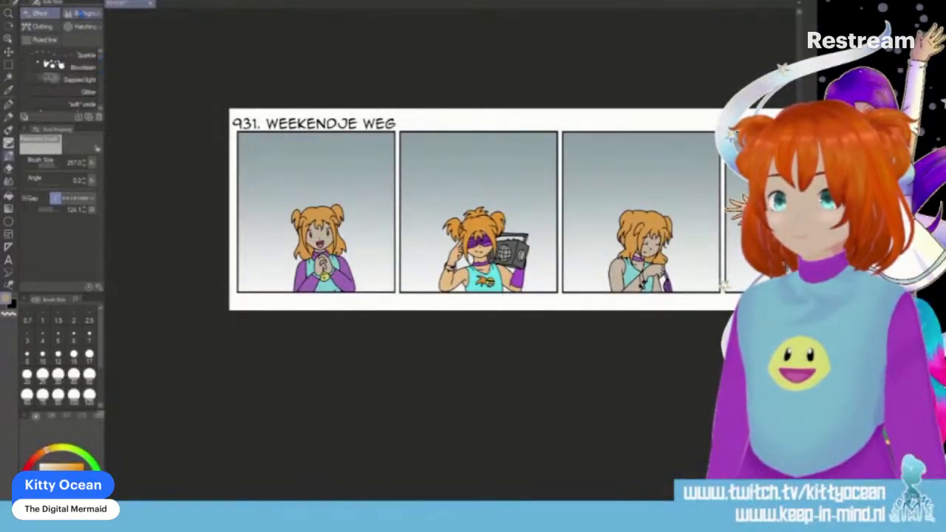
click(83, 13)
drag(103, 108, 105, 70)
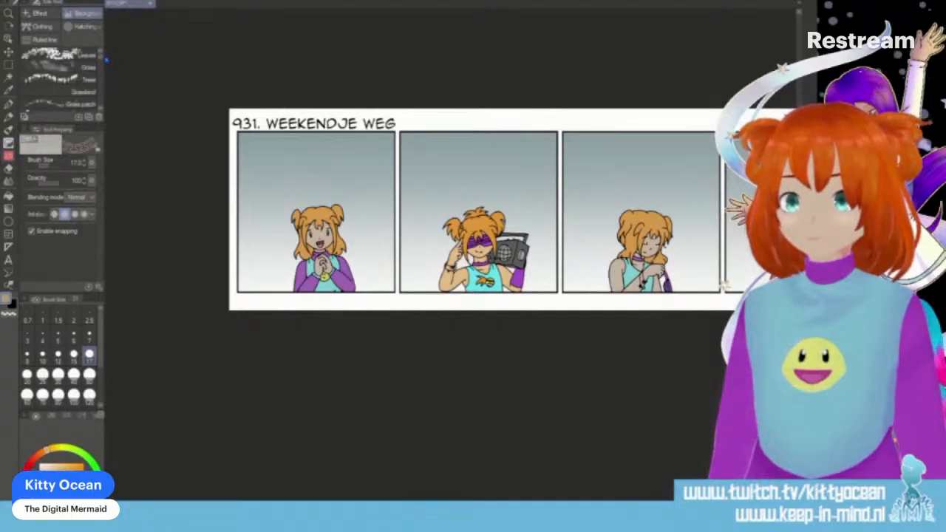
click(41, 27)
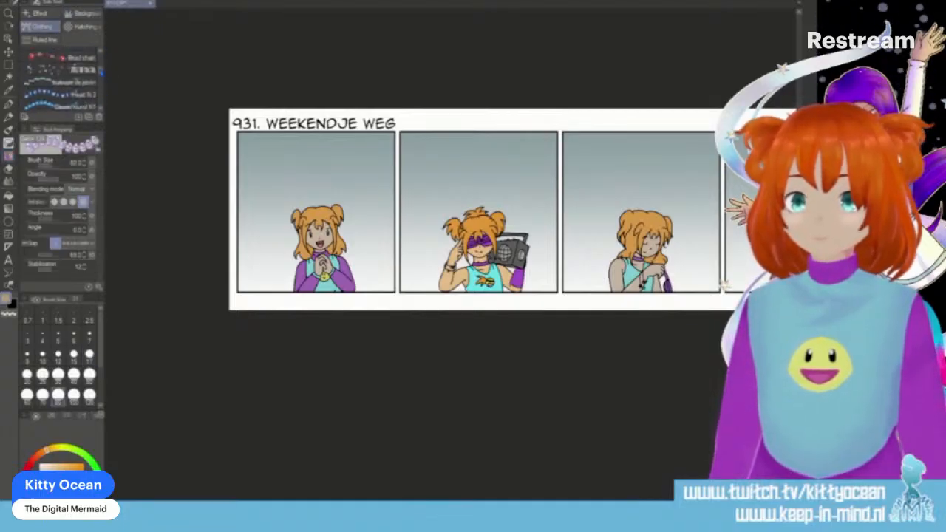
click(83, 27)
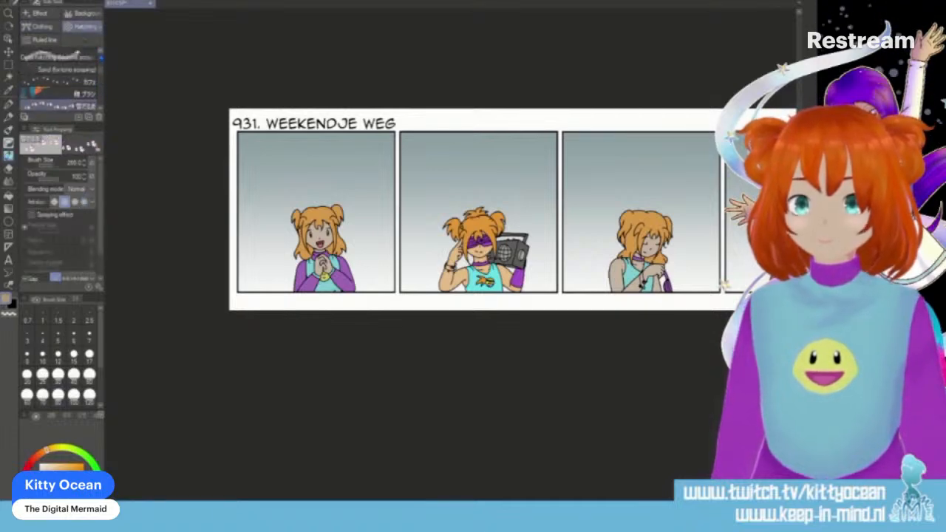
mouse_move(100, 78)
mouse_down()
mouse_move(99, 63)
mouse_move(100, 87)
mouse_up()
click(70, 72)
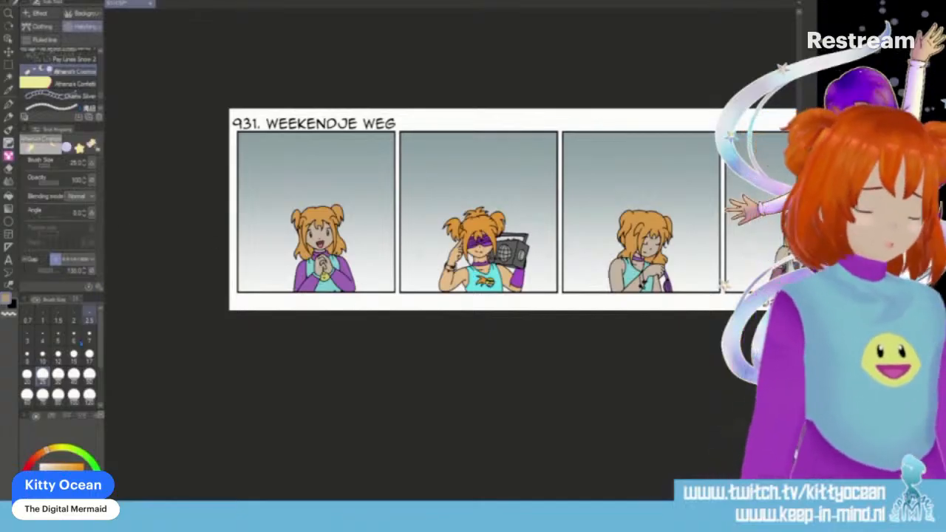
- Try a diagonal trail of stars and moons across the second panel at brush size 50, and undo it
click(89, 374)
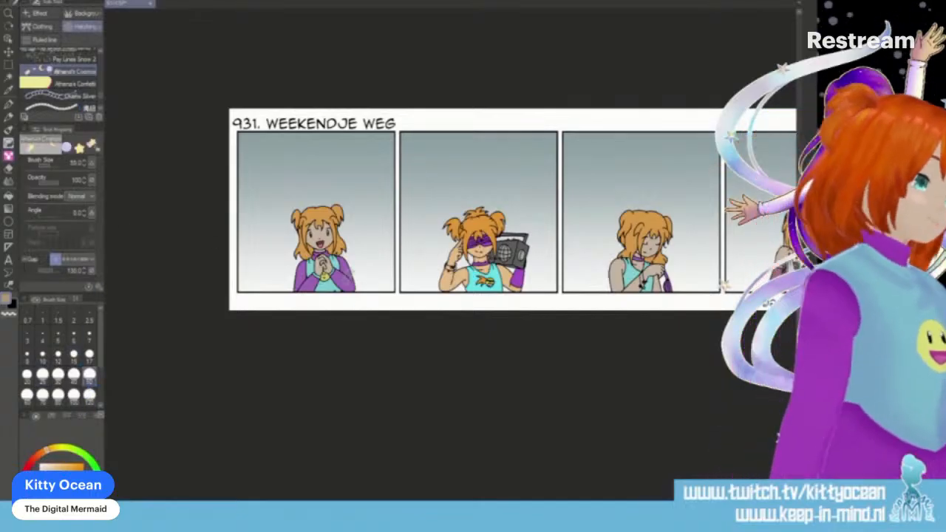
drag(406, 194, 508, 135)
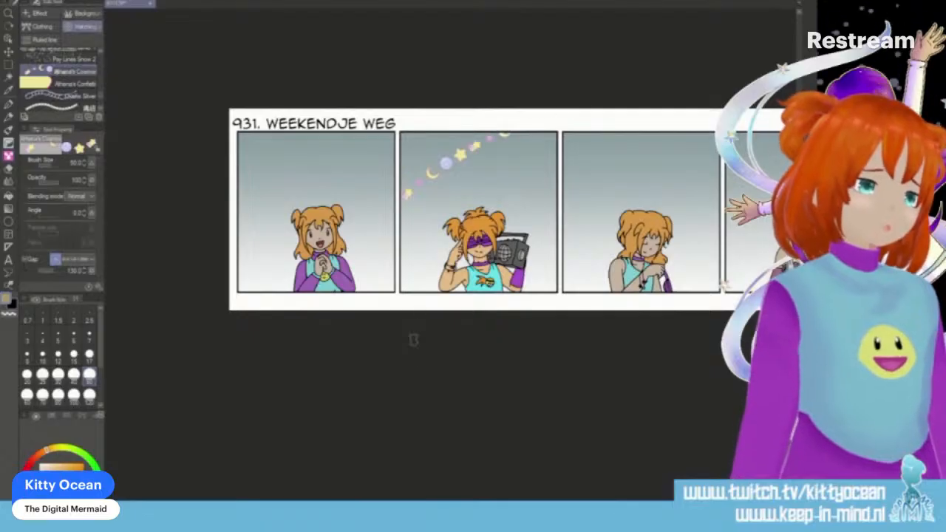
key(ctrl+z)
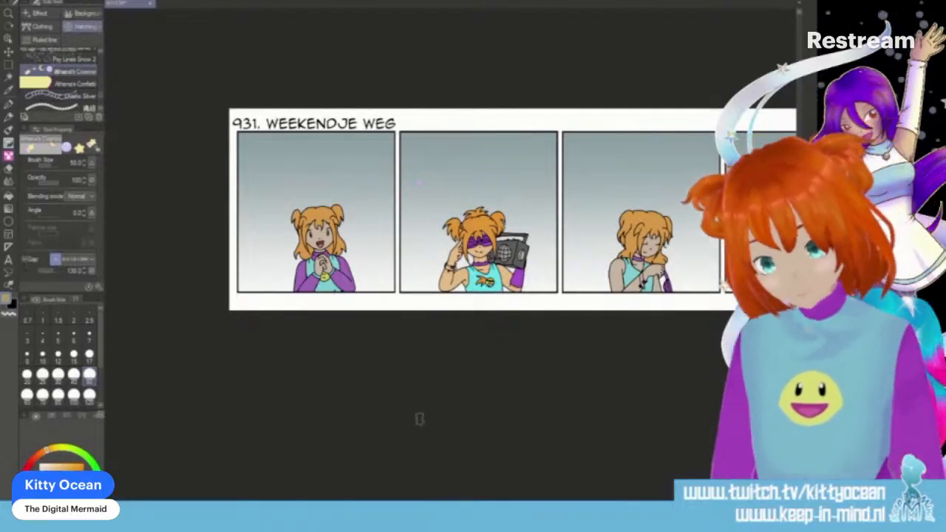
- Try large shooting stars around the boombox character at brush size 300, and undo all of them
drag(101, 353, 103, 381)
click(89, 379)
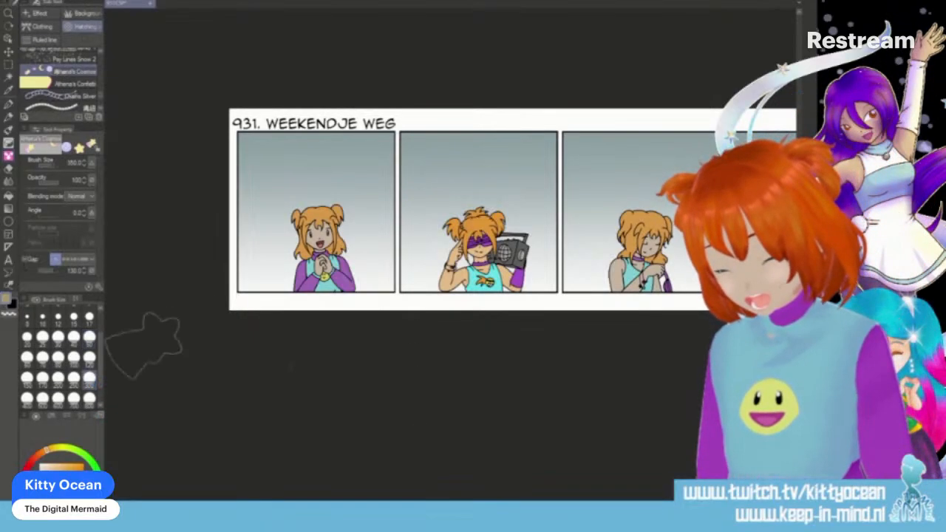
click(430, 168)
click(434, 256)
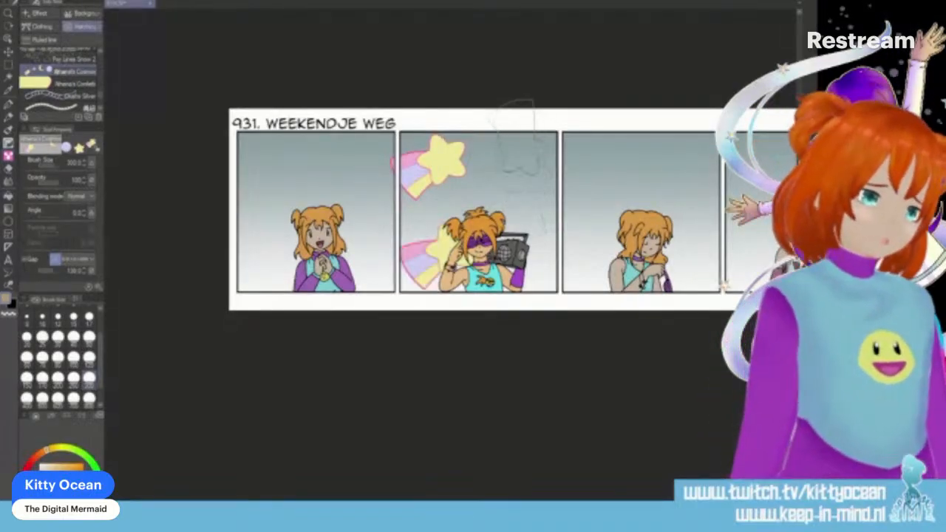
click(521, 166)
click(526, 252)
key(ctrl+a)
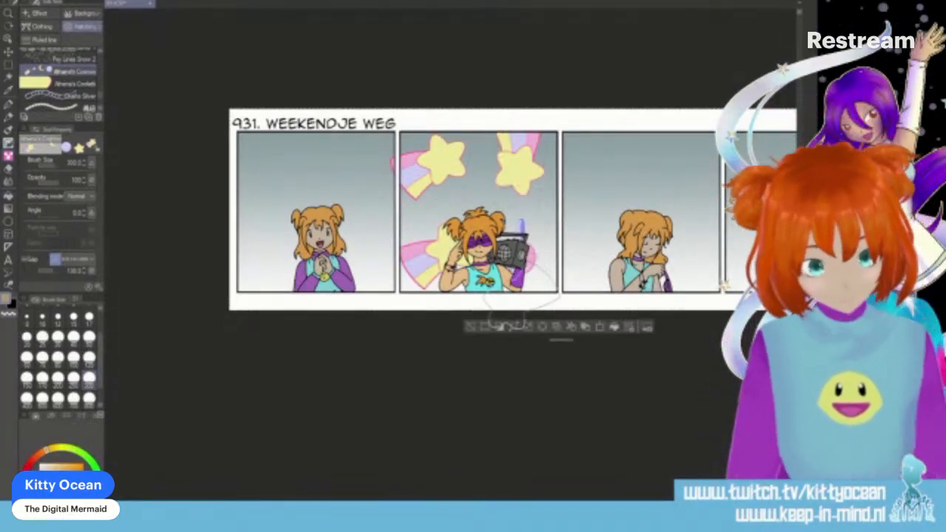
key(Delete)
key(ctrl+z)
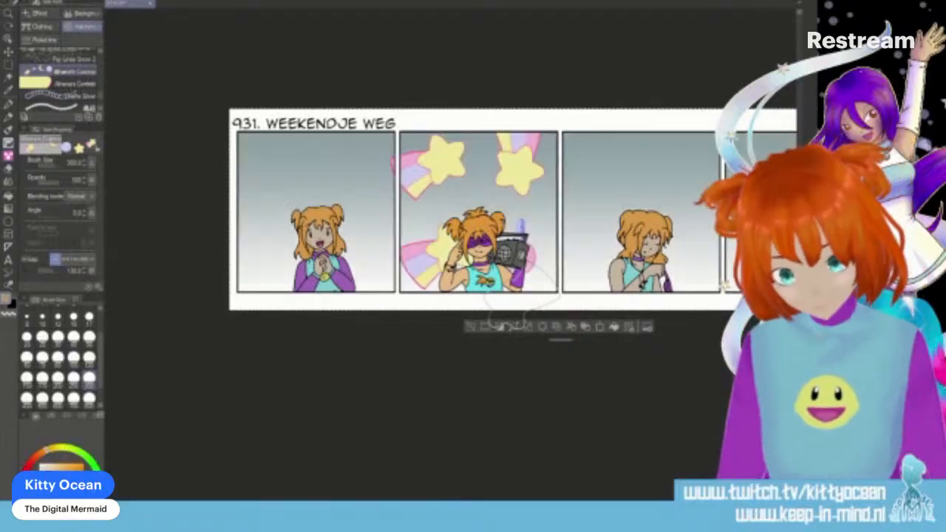
key(ctrl+z)
key(ctrl+z)
key(ctrl+z)
key(ctrl+z)
key(ctrl+z)
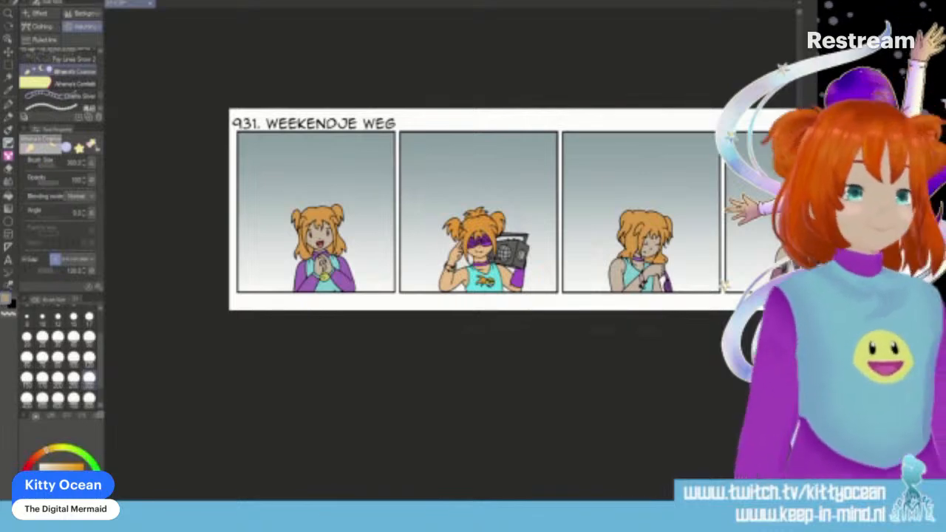
- Set the cosmos brush to size 100 and cover the second panel's background with stars, moons and planets
click(90, 358)
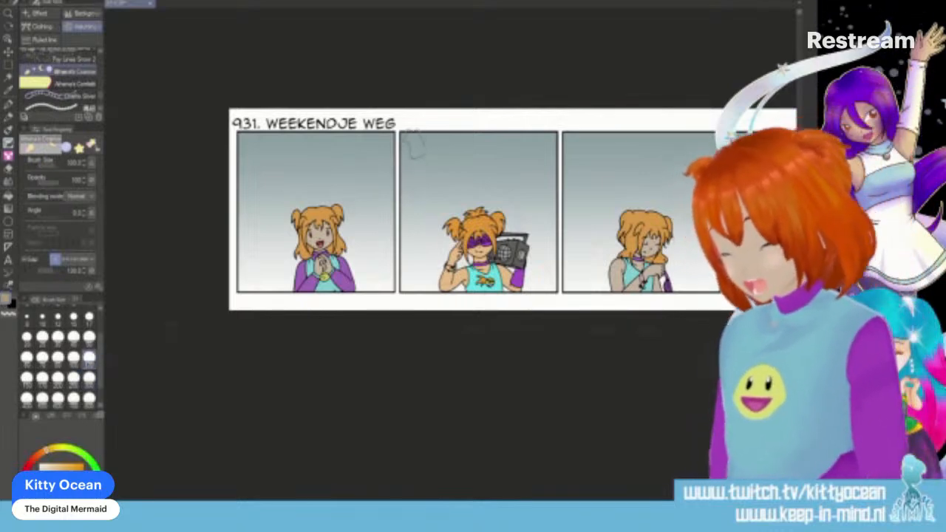
mouse_move(414, 148)
mouse_down()
mouse_move(432, 300)
mouse_move(453, 159)
mouse_move(494, 259)
mouse_move(529, 220)
mouse_move(550, 173)
mouse_move(547, 288)
mouse_up()
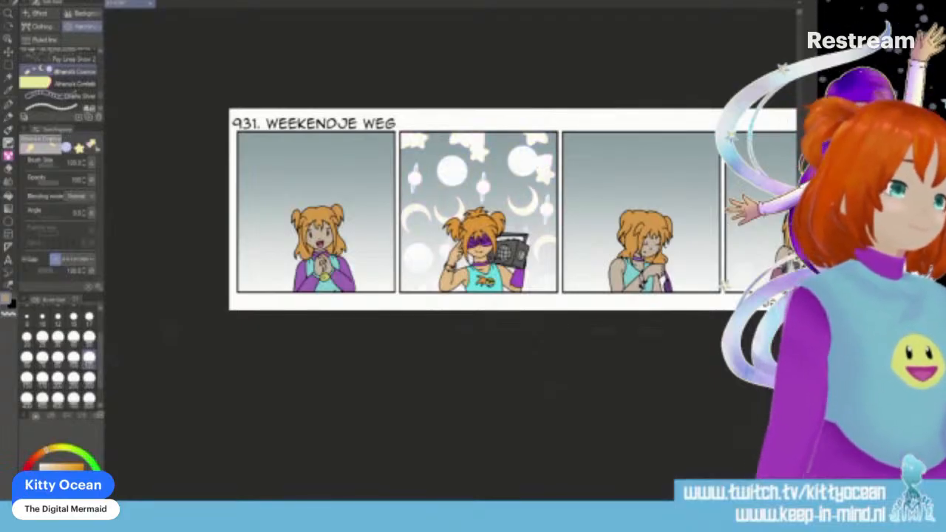
- Shade the characters in the first and second panels with the Burn Multiply brush in dark purple at size 50
key(ctrl+z)
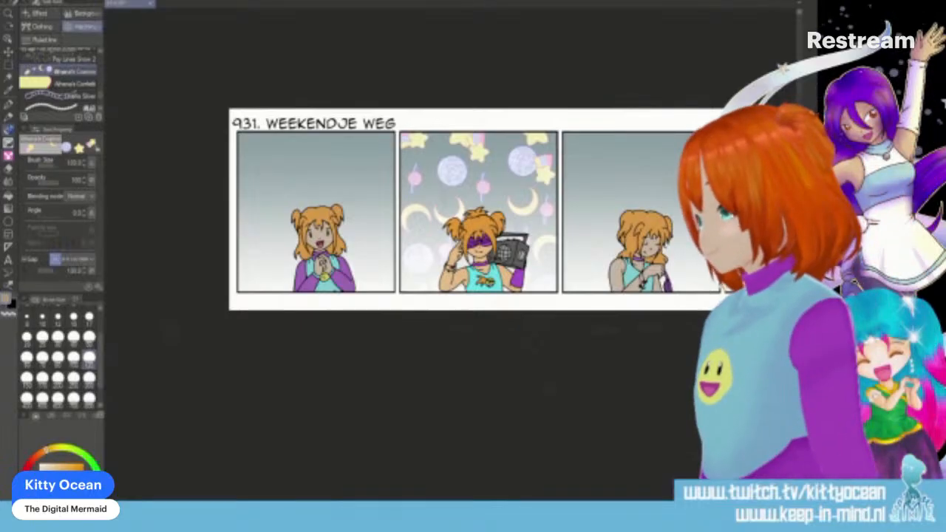
key(b)
click(84, 45)
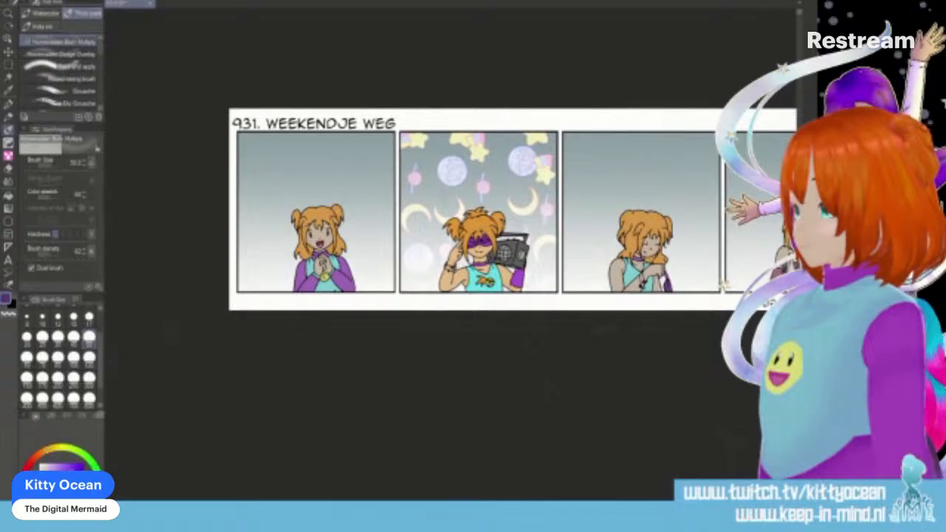
mouse_move(299, 222)
mouse_down()
mouse_move(334, 224)
mouse_move(316, 252)
mouse_move(346, 249)
mouse_up()
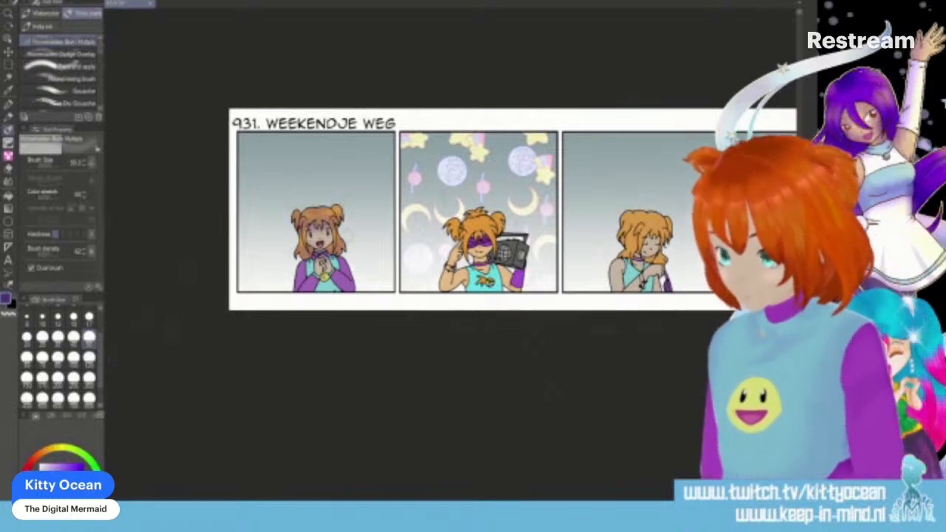
mouse_move(300, 256)
mouse_down()
mouse_move(303, 282)
mouse_move(343, 288)
mouse_up()
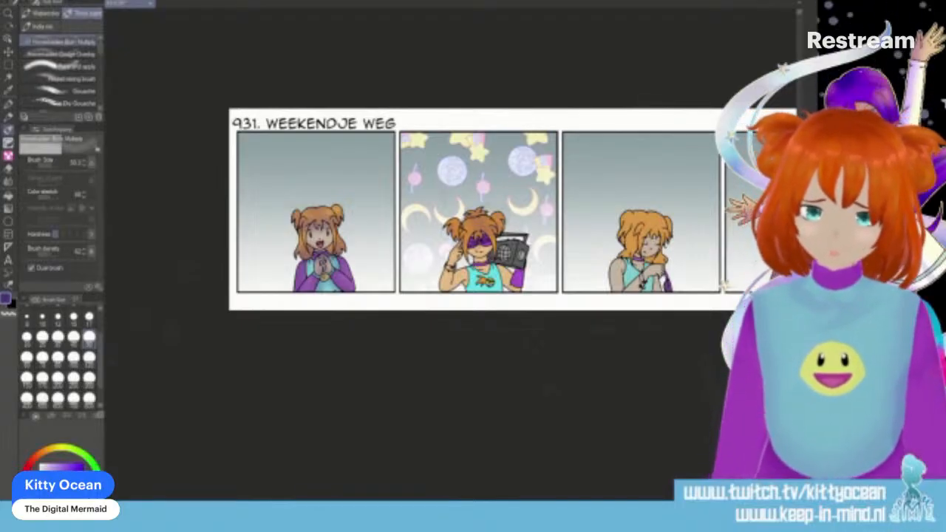
mouse_move(482, 265)
mouse_down()
mouse_move(477, 273)
mouse_move(454, 252)
mouse_move(465, 284)
mouse_move(517, 286)
mouse_up()
mouse_move(498, 252)
mouse_down()
mouse_move(508, 260)
mouse_move(507, 250)
mouse_up()
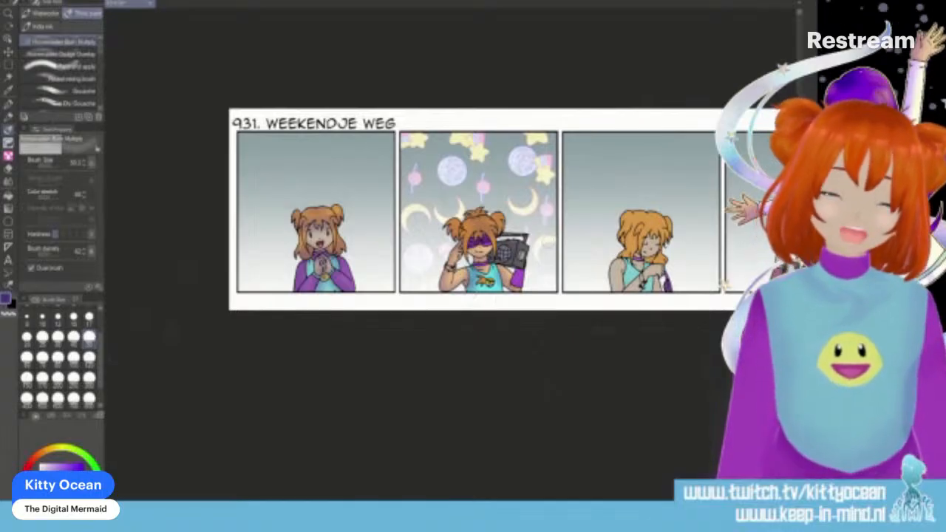
- Add the same dark purple shading to the hair, skin and clothes of the characters in the third and fourth panels
scroll(551, 402, right, 4)
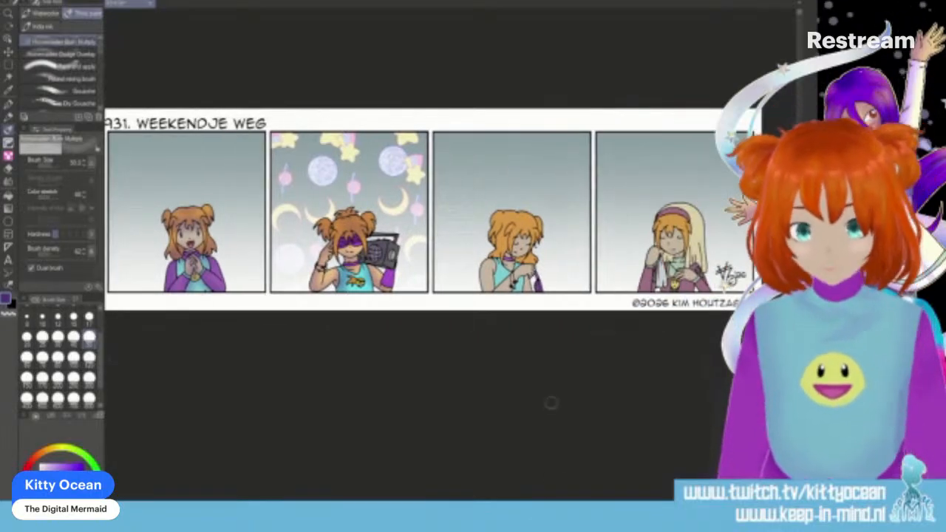
mouse_move(497, 219)
mouse_down()
mouse_move(494, 236)
mouse_move(542, 231)
mouse_up()
mouse_move(486, 257)
mouse_down()
mouse_move(545, 267)
mouse_move(484, 292)
mouse_move(522, 270)
mouse_up()
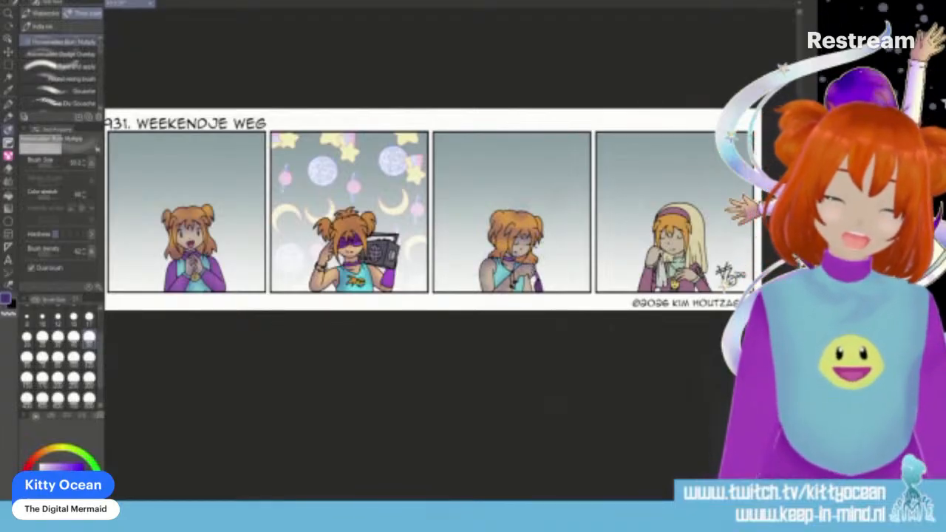
drag(545, 497, 602, 496)
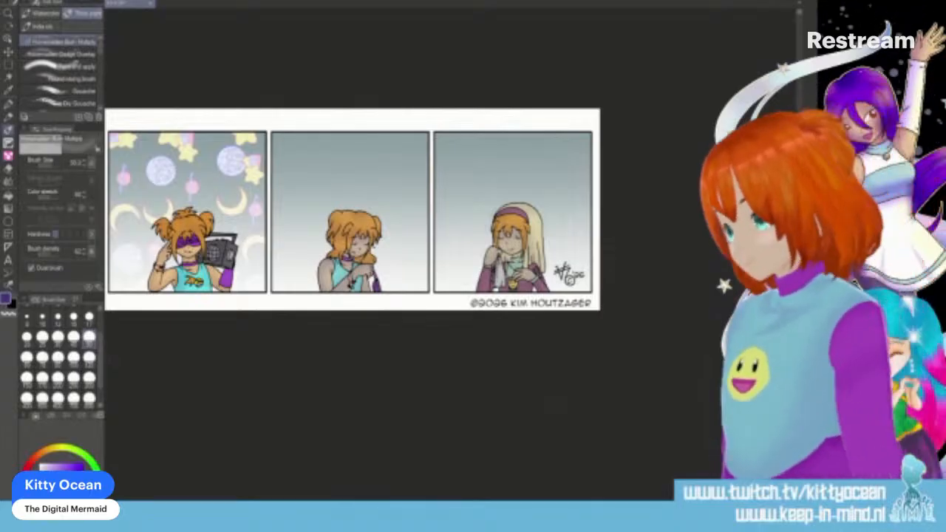
- Paint pale yellow highlights on the characters with the Dodge Overlay brush, using sizes 17 and 30
click(60, 54)
click(57, 448)
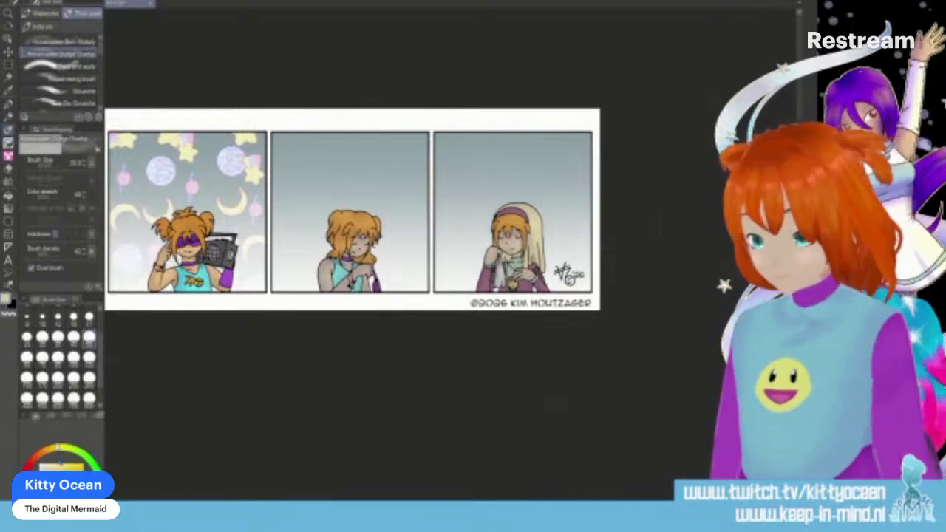
click(89, 318)
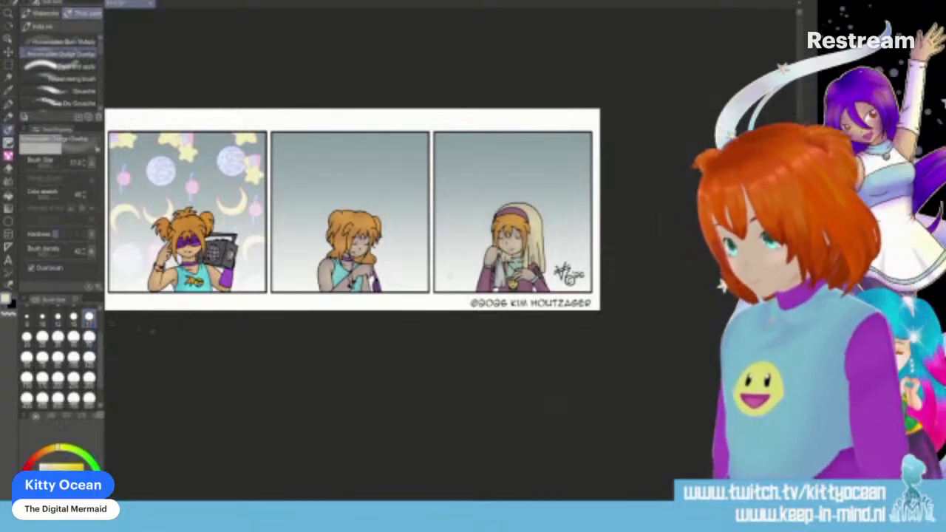
click(62, 341)
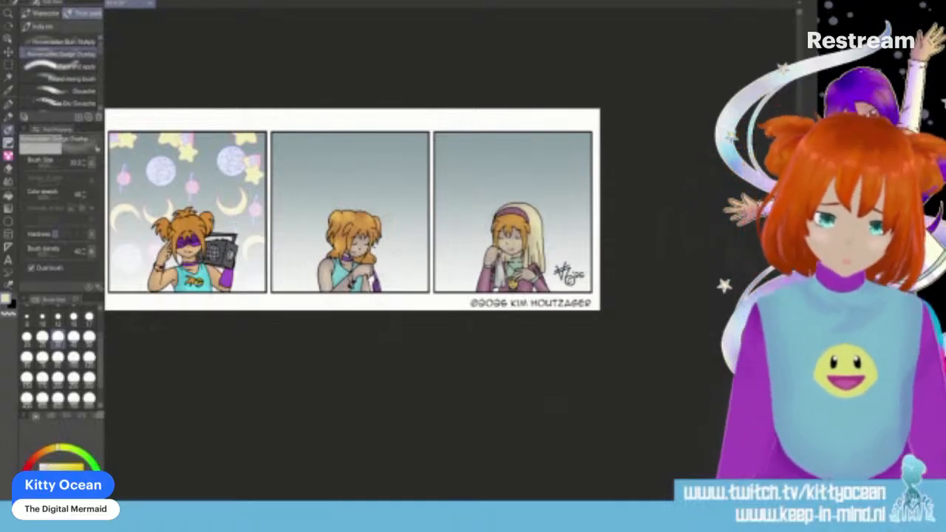
scroll(451, 251, left, 5)
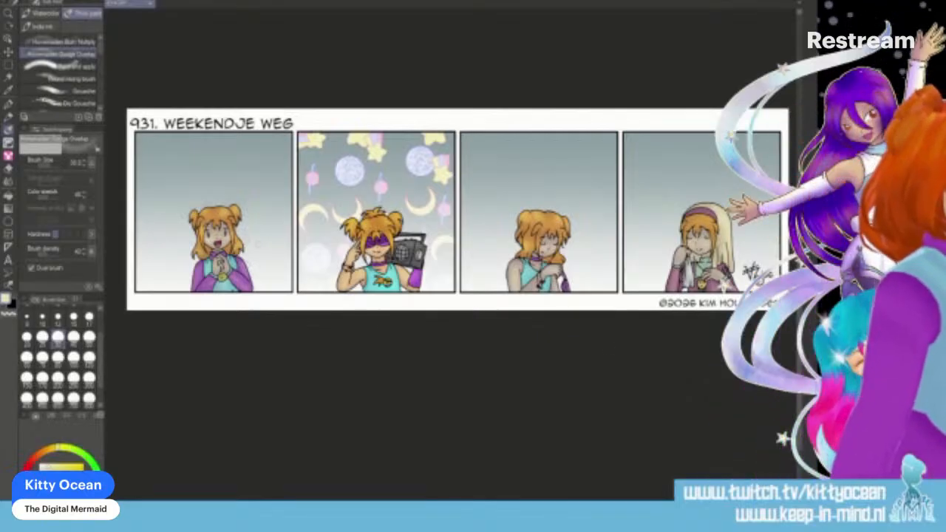
- Shift the panel backgrounds to pink with the Hue/Saturation/Luminosity correction, raising the saturation and luminosity as well
key(ctrl+s)
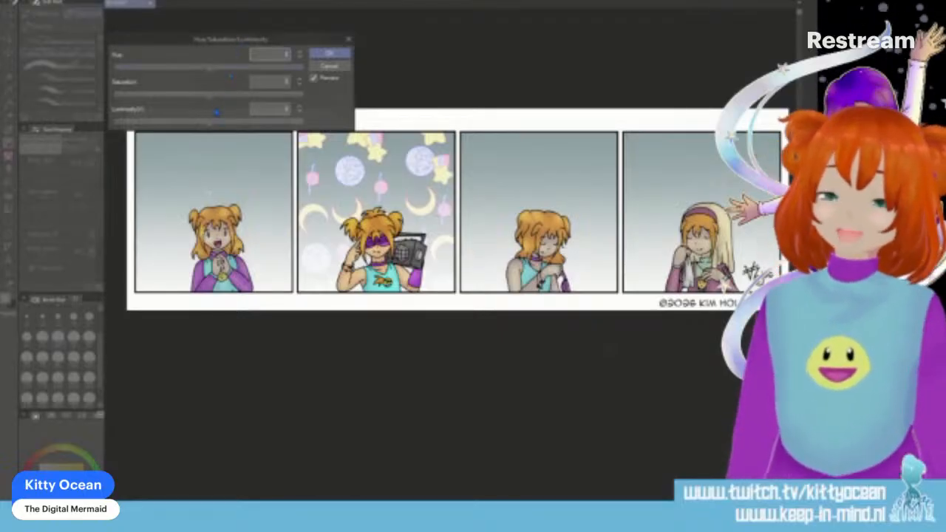
drag(209, 69, 242, 71)
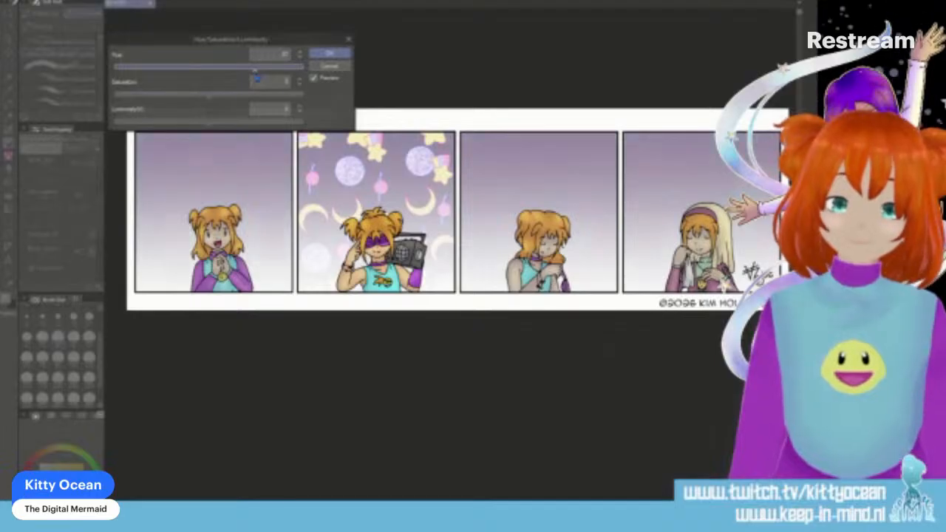
drag(220, 129, 234, 127)
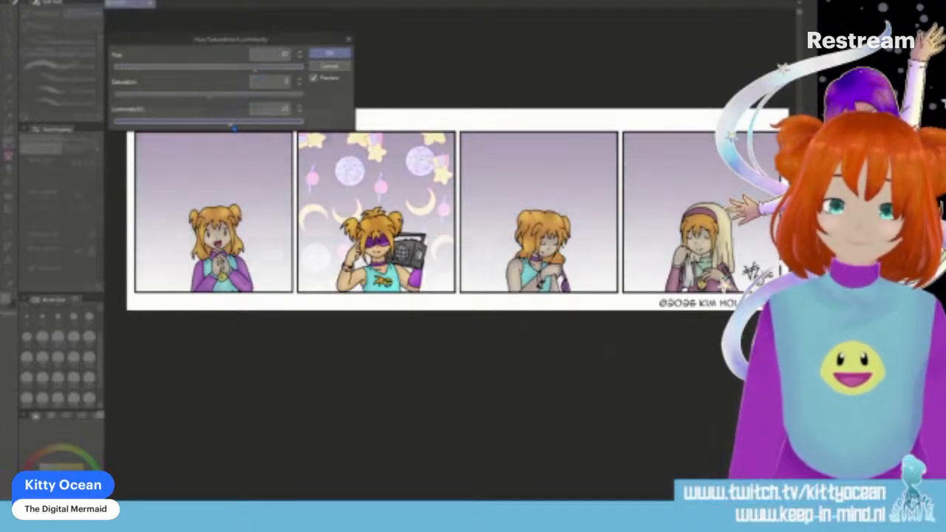
drag(221, 96, 234, 96)
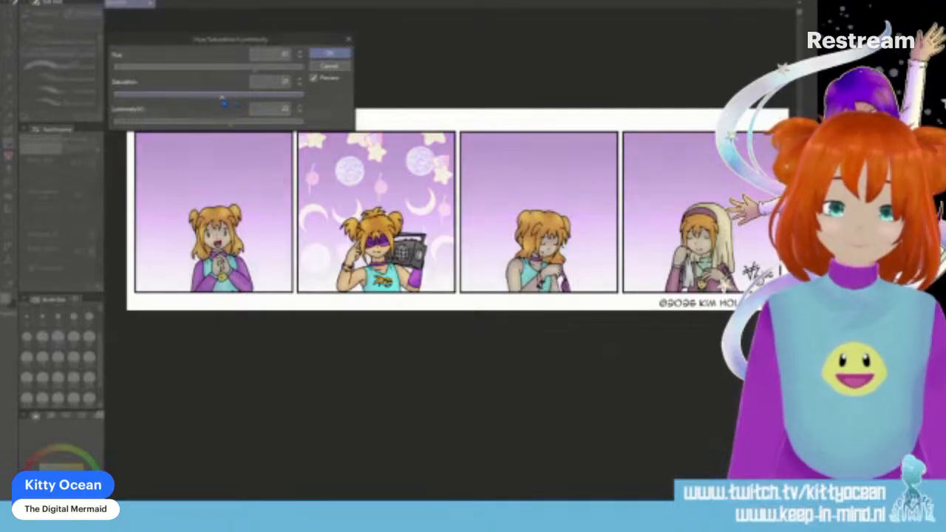
drag(255, 70, 282, 73)
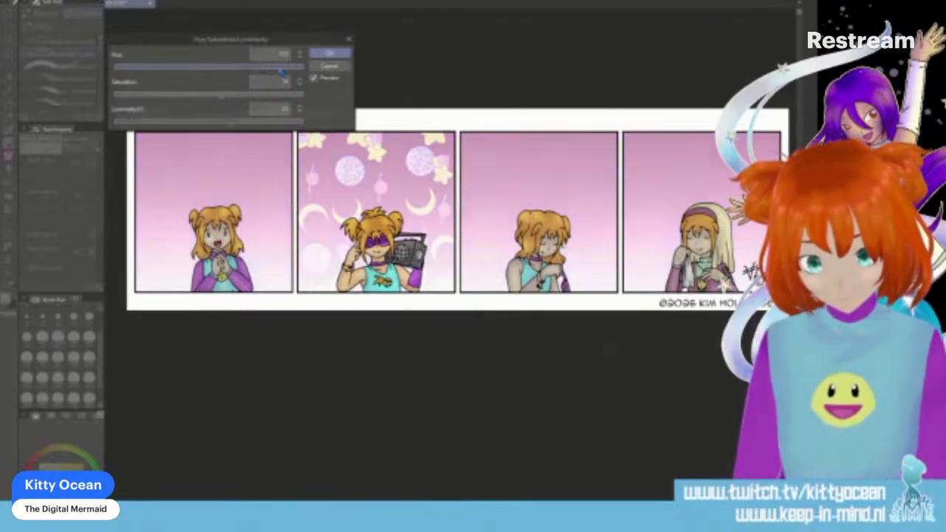
click(329, 54)
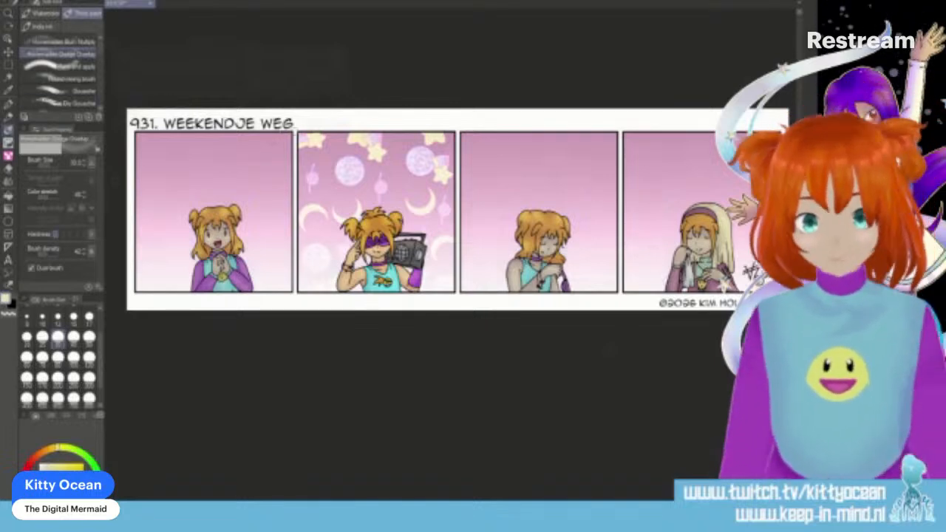
- Fill a rectangular selection around the second panel with the Rainbow gradient, running from red above to magenta below
click(8, 65)
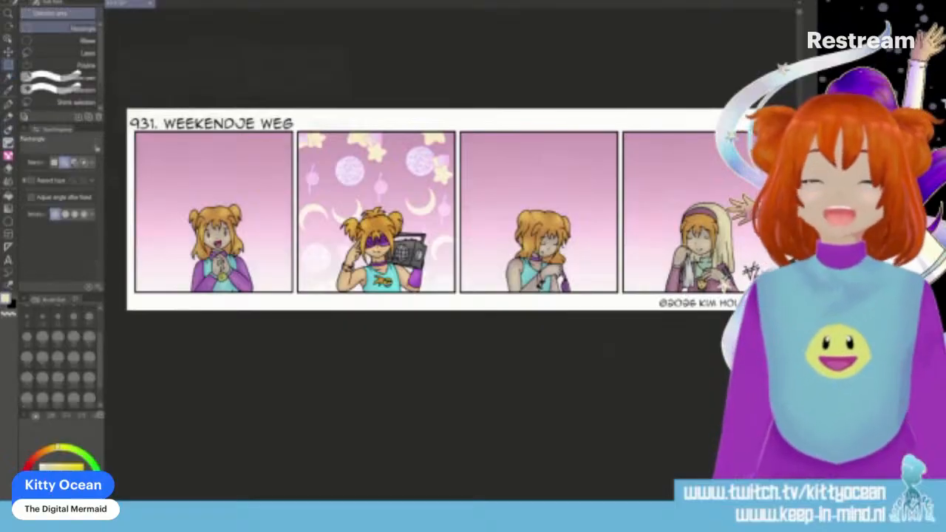
drag(294, 131, 458, 297)
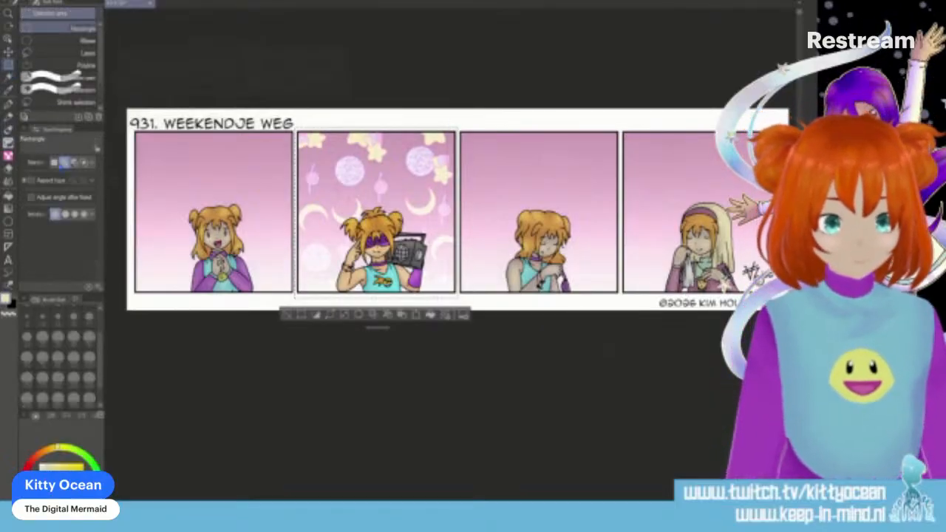
click(8, 197)
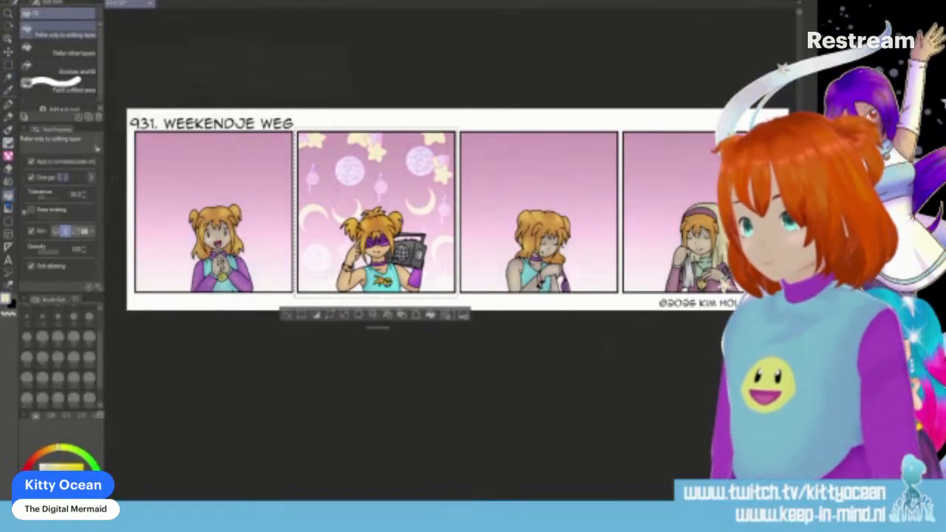
right_click(7, 199)
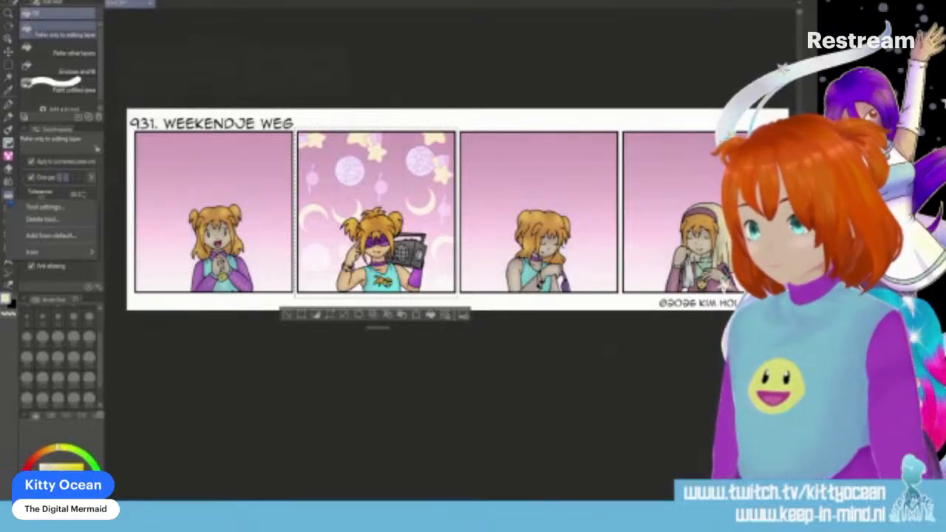
click(9, 200)
click(8, 209)
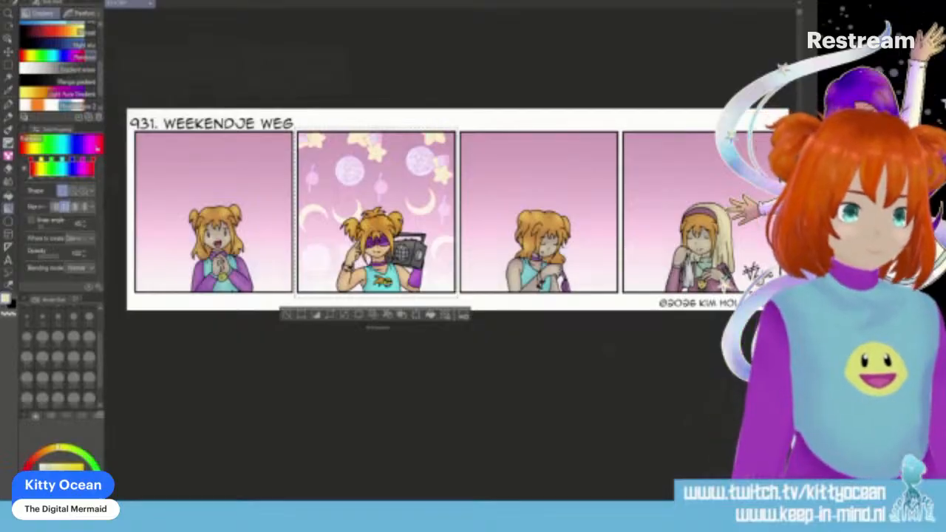
drag(377, 136, 376, 303)
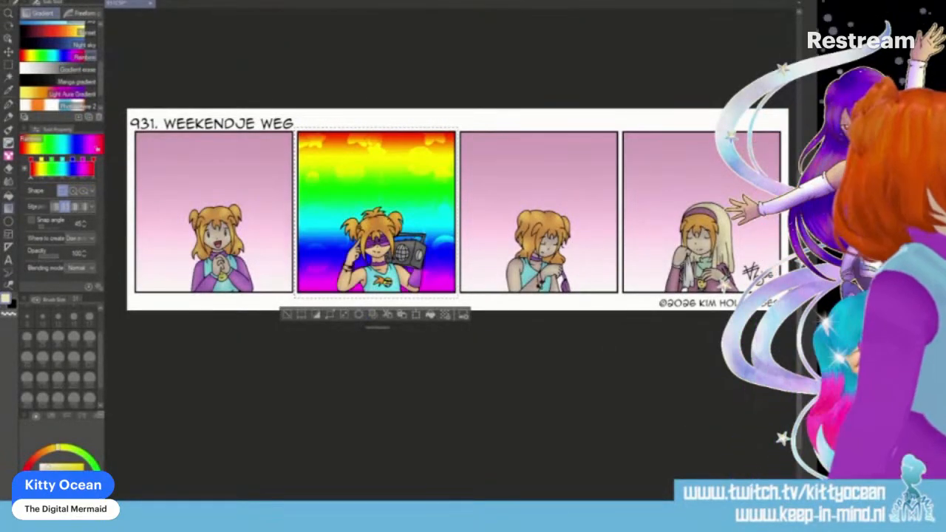
- Blend the rainbow gradient softly into the second panel's decorated background and clear the selection
key(Down)
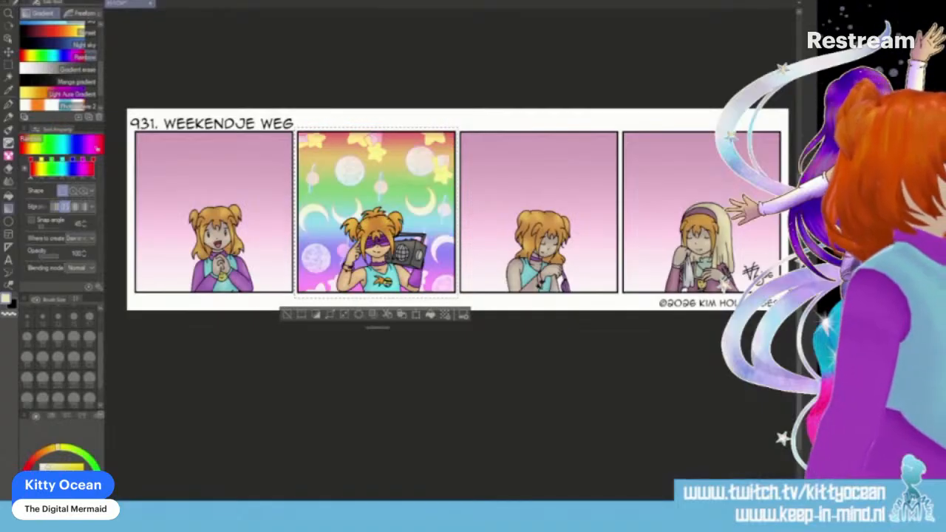
key(Down)
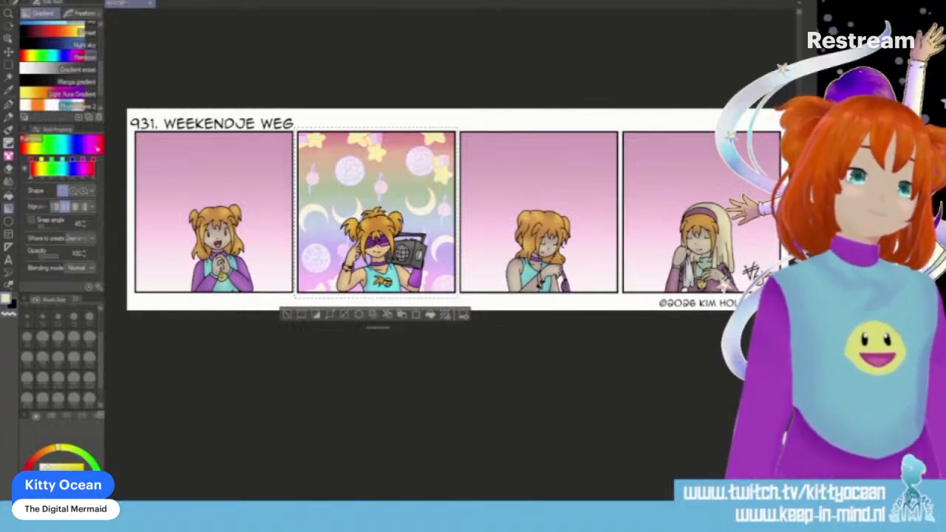
key(ctrl+d)
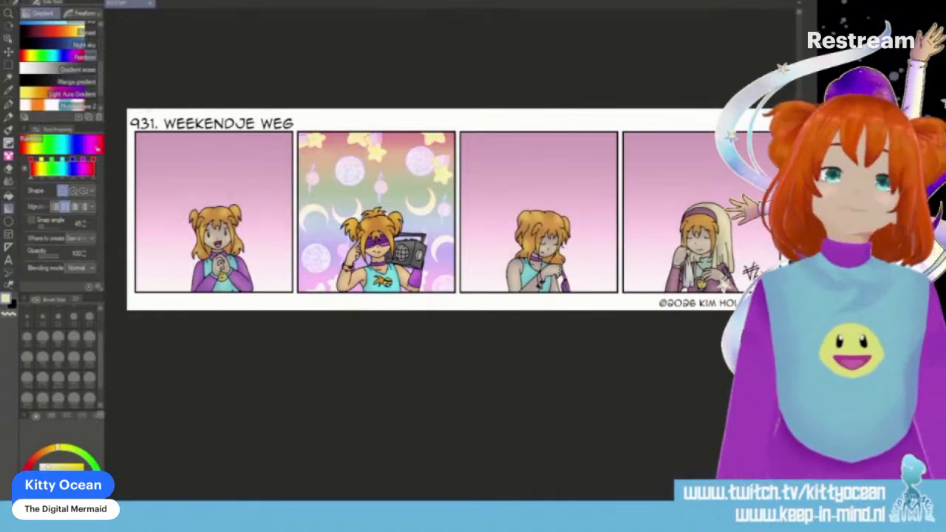
- Select the fourth panel, give its background a muted orange-brown tint with a fill, and clear the selection
click(8, 65)
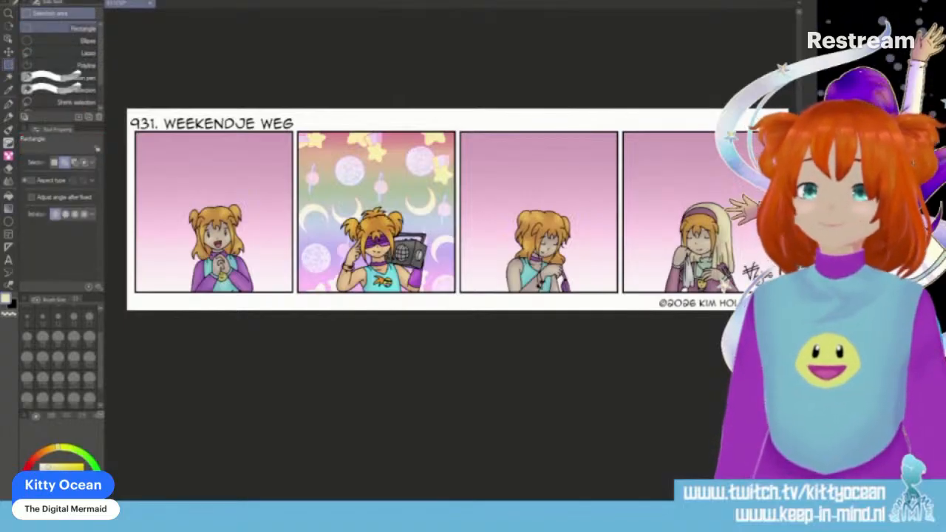
drag(621, 127, 778, 296)
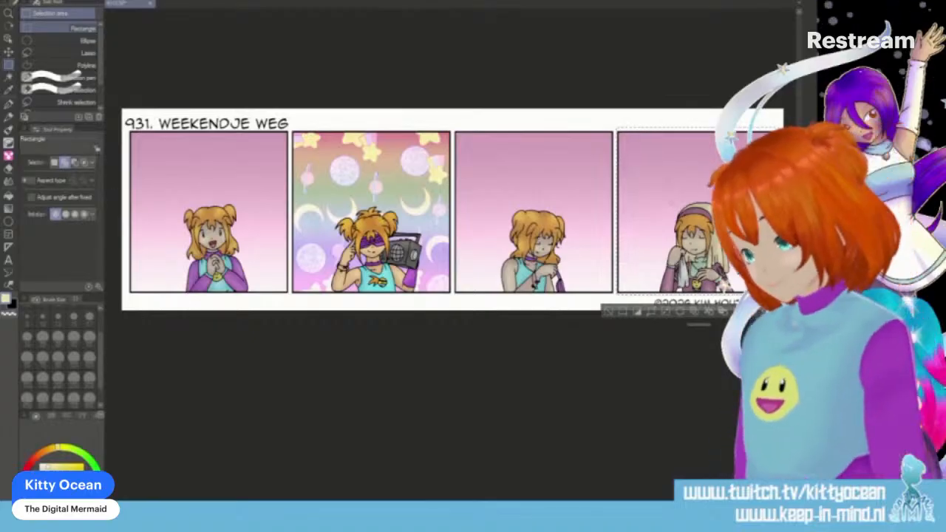
click(10, 197)
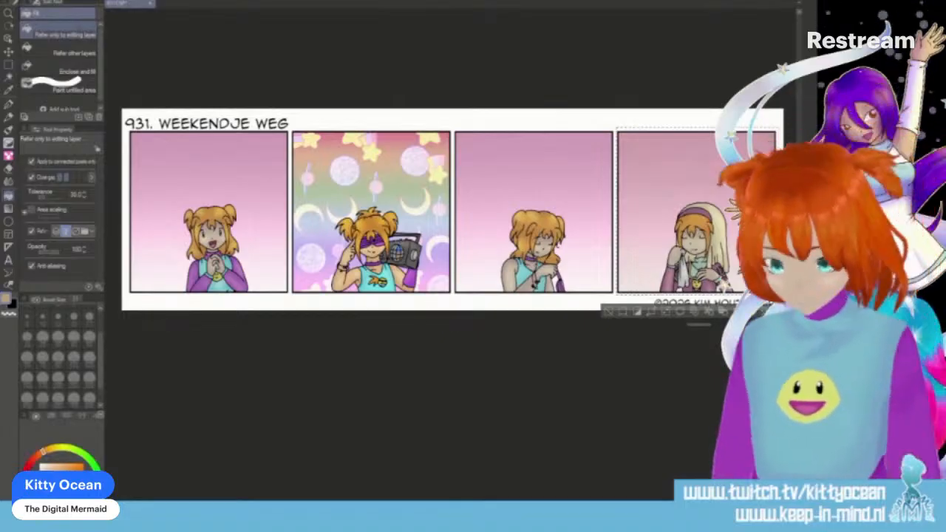
key(ctrl+d)
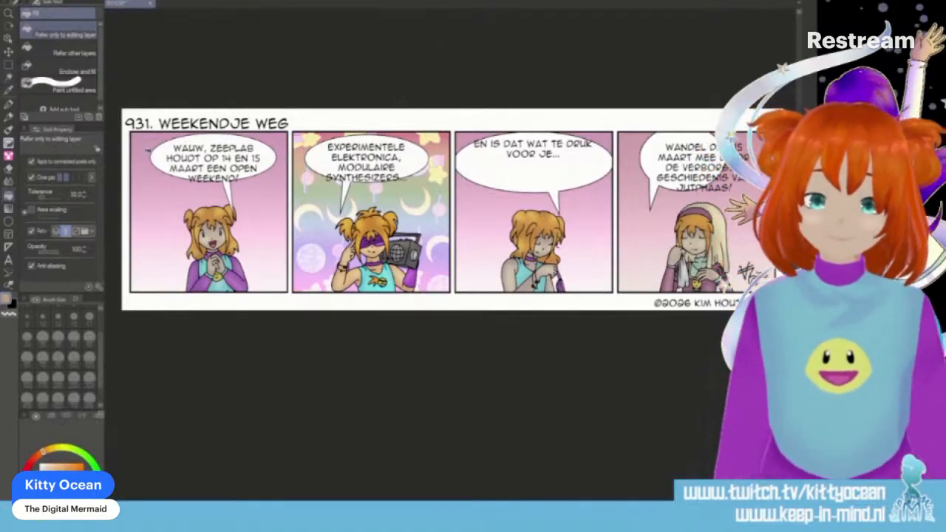
- Enlarge the first panel's speech balloon to enclose its text and reposition the tail to point at the left of the character's head
key(o)
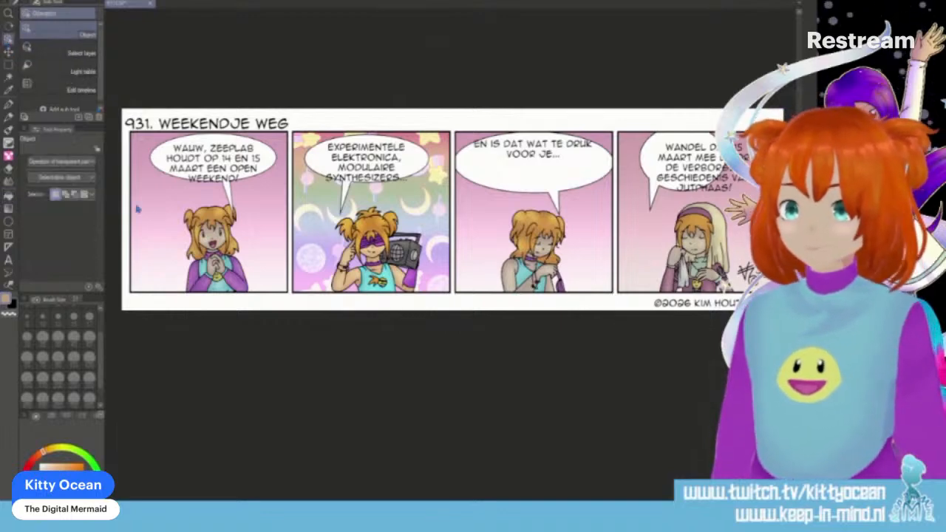
click(158, 166)
click(206, 111)
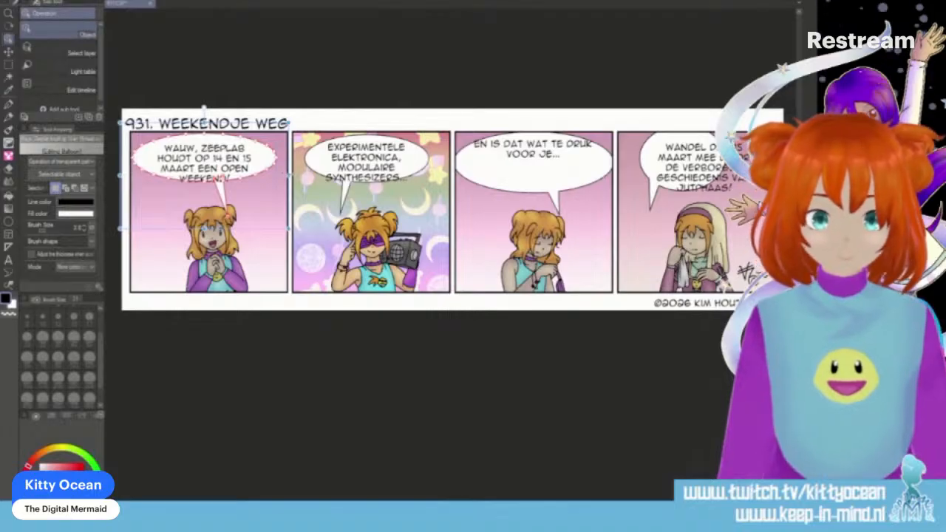
drag(288, 176, 300, 176)
drag(209, 228, 211, 246)
drag(228, 206, 173, 177)
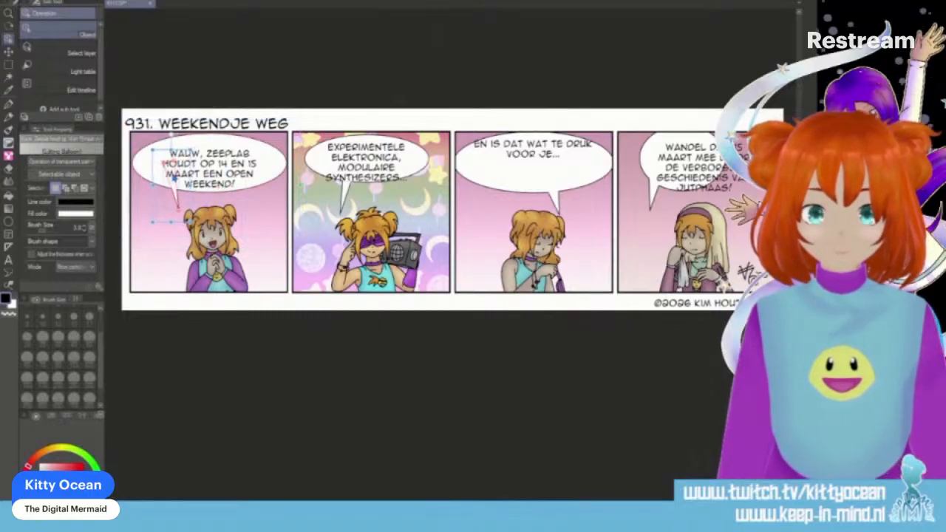
drag(172, 134, 155, 128)
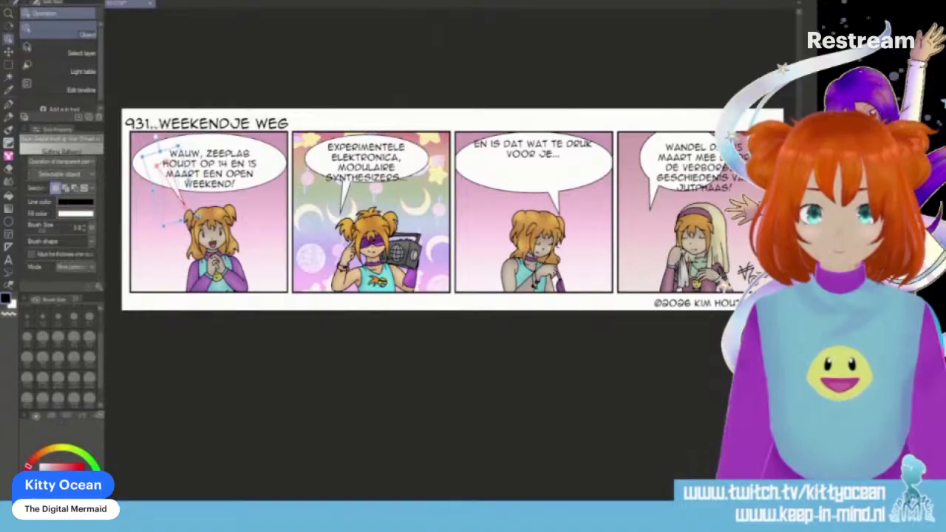
- Move the first panel's text slightly up to centre it within its speech balloon
click(229, 172)
drag(230, 173, 229, 168)
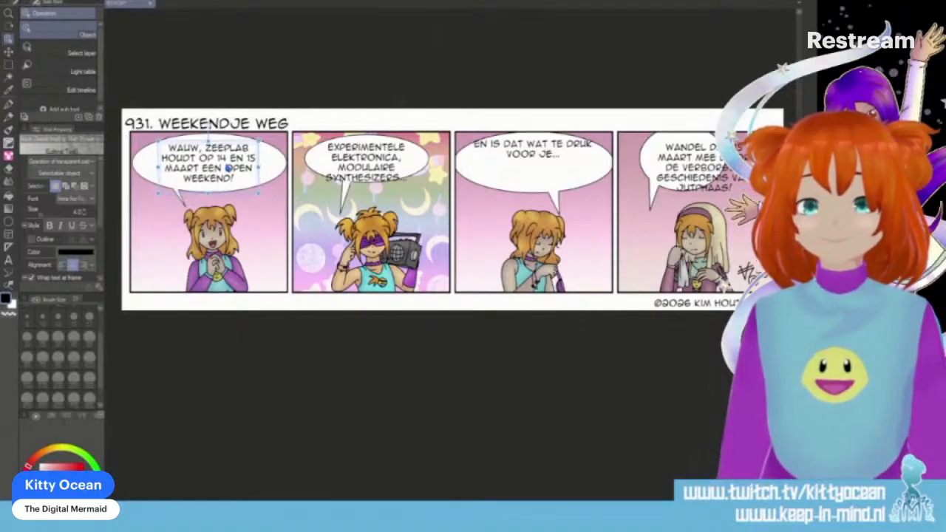
click(260, 207)
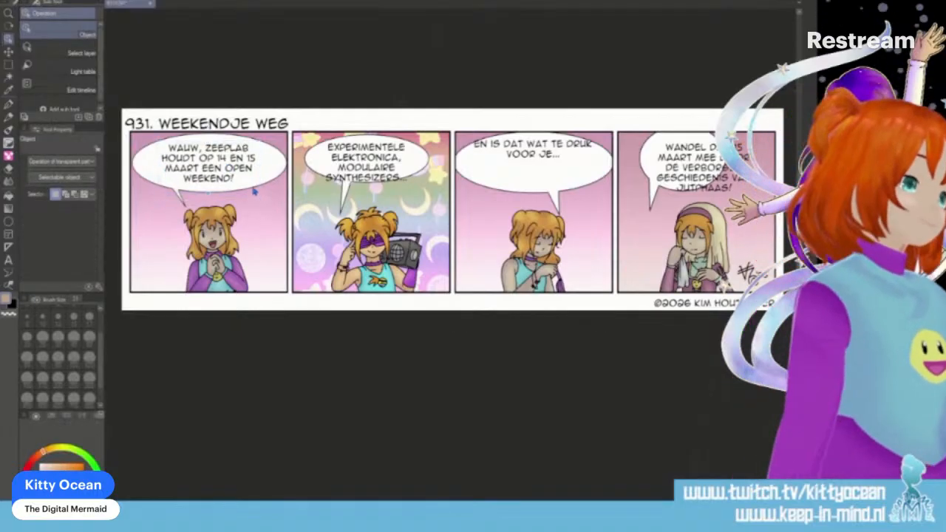
- Widen the second panel's speech balloon on both sides and centre its text inside the enlarged shape
click(369, 162)
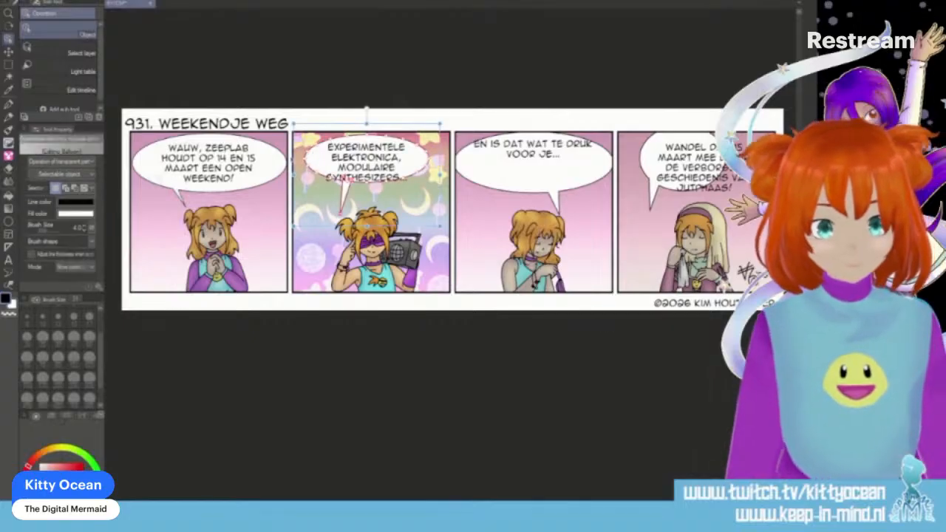
drag(293, 174, 280, 175)
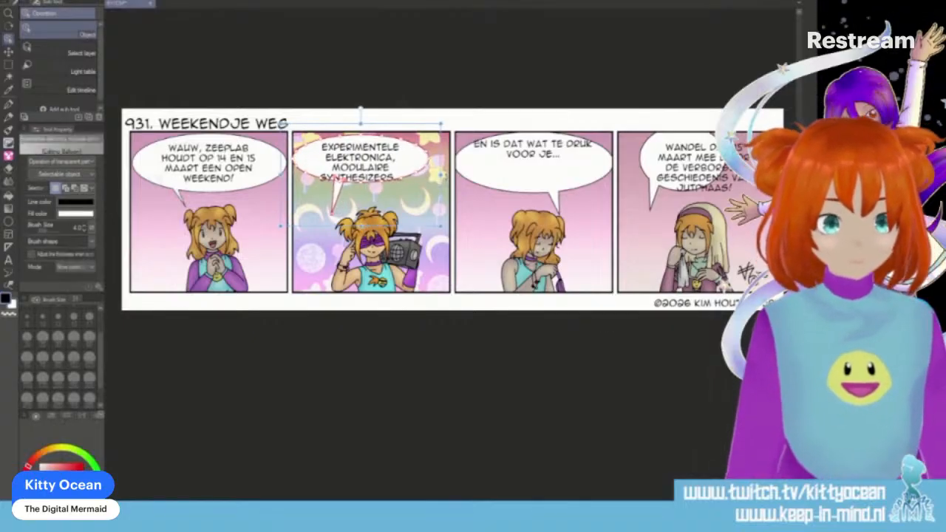
drag(441, 174, 454, 174)
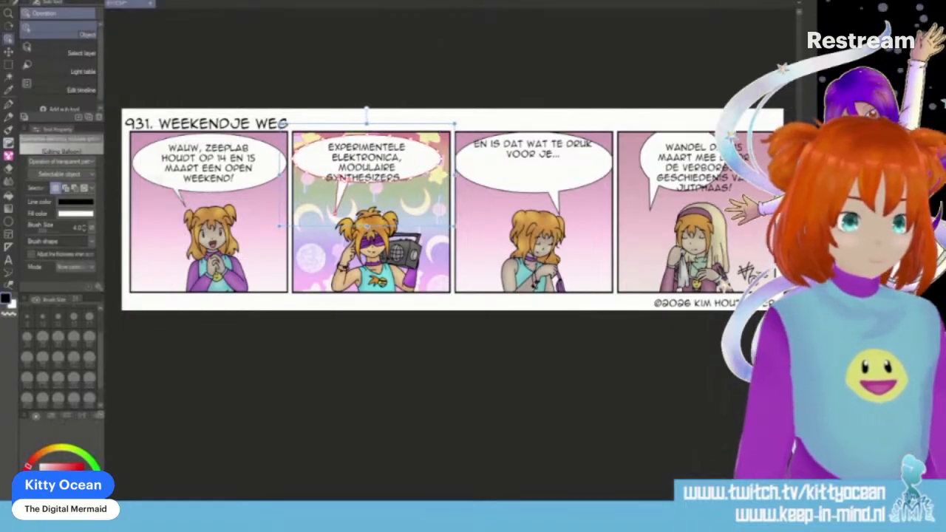
double_click(375, 171)
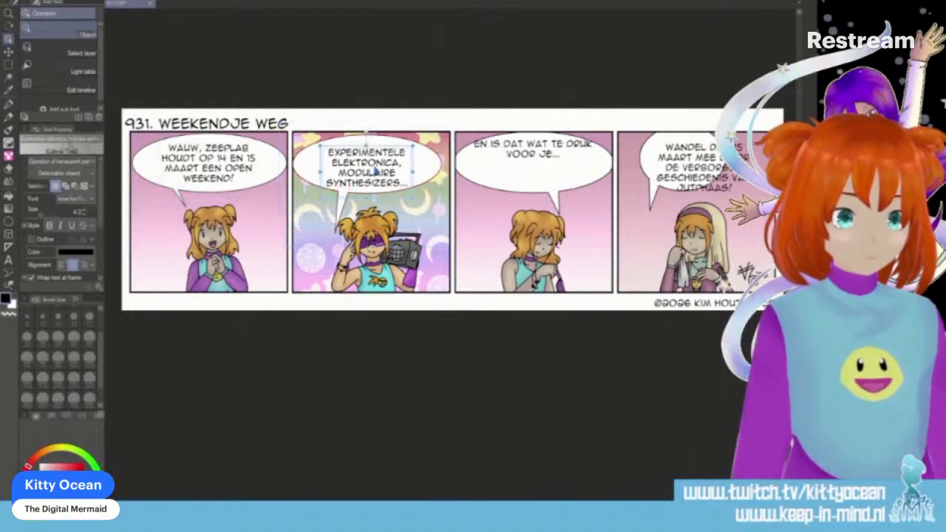
drag(378, 175, 380, 172)
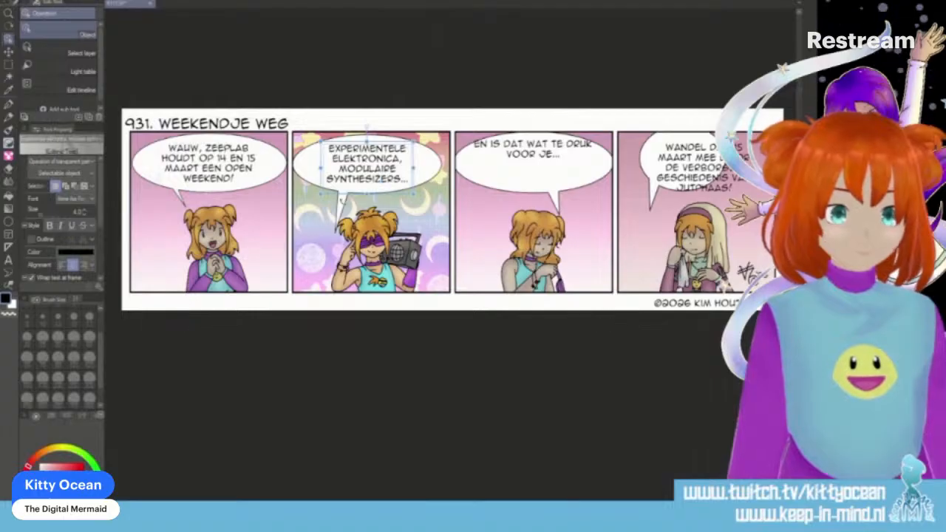
- Reposition the second balloon's tail so it points down at the head of the character with the boombox
click(342, 205)
mouse_move(342, 204)
mouse_down()
mouse_move(334, 195)
mouse_move(344, 190)
mouse_up()
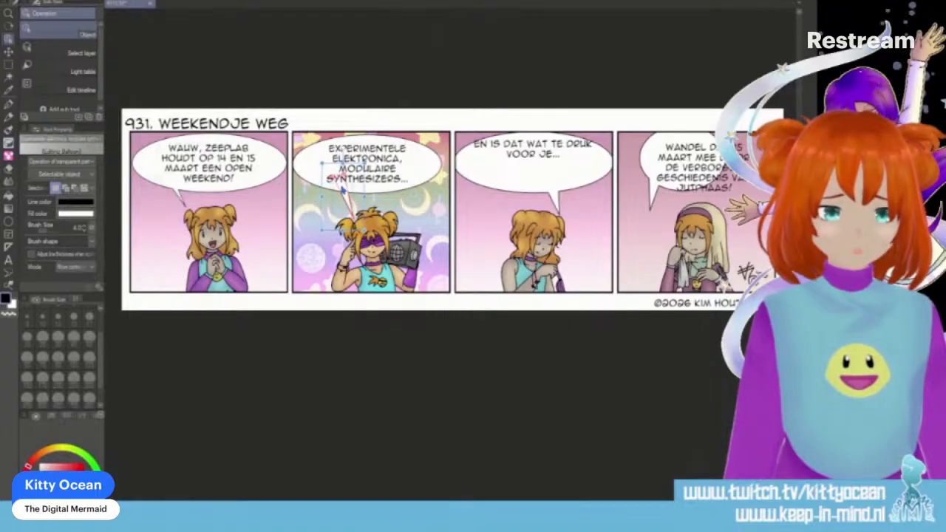
click(405, 204)
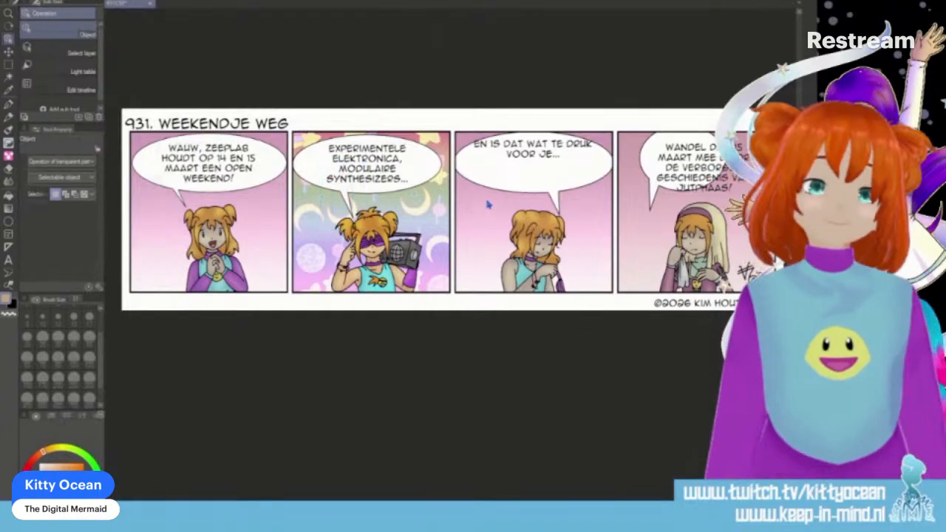
- Lower the third panel's text into its balloon and shrink the text frame to wrap it as "EN IS DAT WAT TE / DRUK VOOR JE..."
click(530, 156)
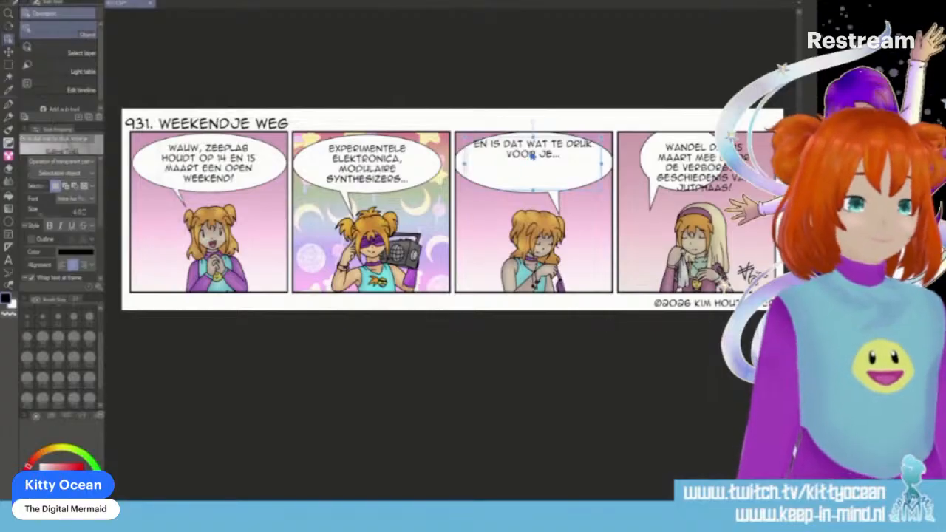
drag(530, 156, 535, 168)
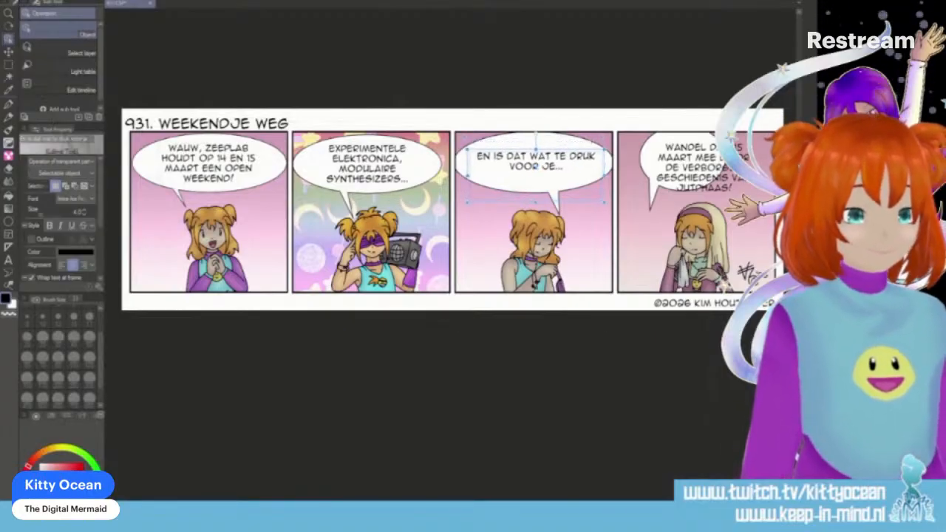
drag(535, 202, 535, 177)
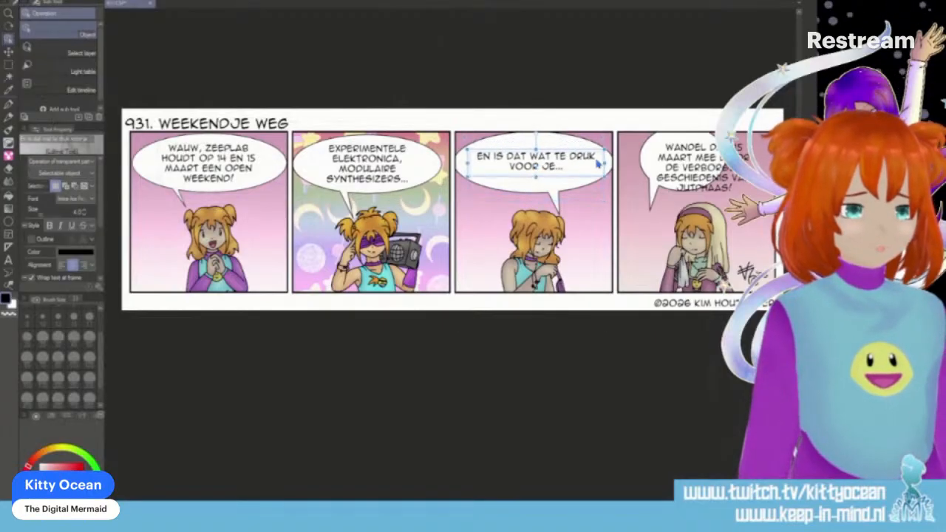
drag(606, 160, 545, 165)
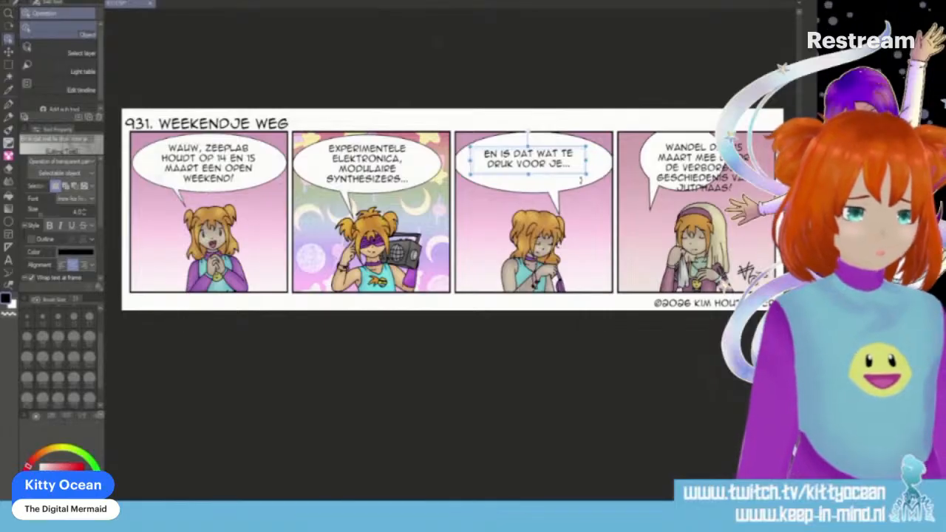
- Shrink the third panel's speech balloon in width and height to fit closely around its two-line text
click(567, 215)
click(560, 204)
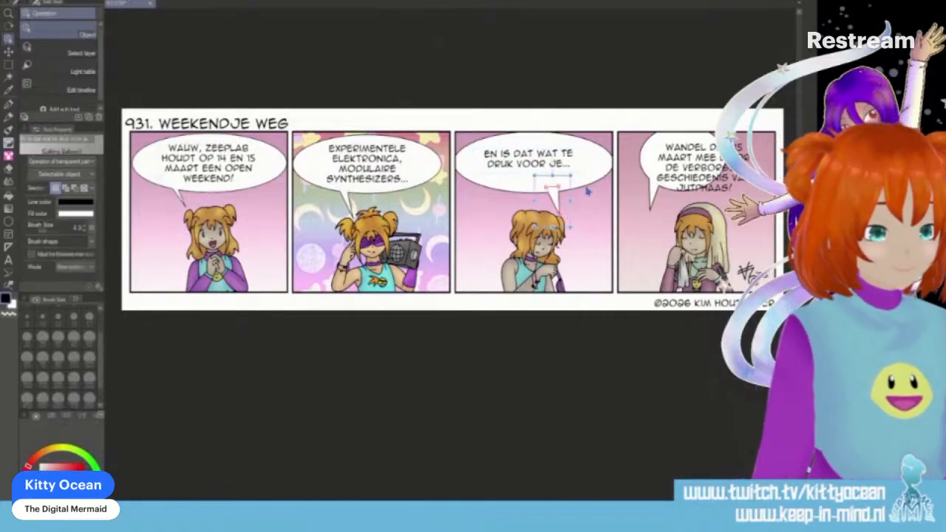
click(612, 170)
drag(624, 173, 602, 174)
drag(452, 176, 463, 174)
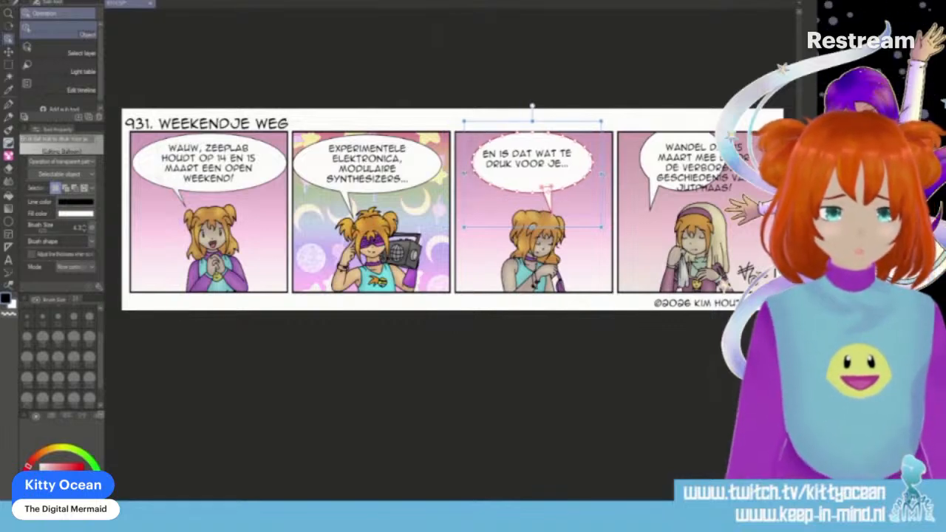
drag(534, 122, 532, 144)
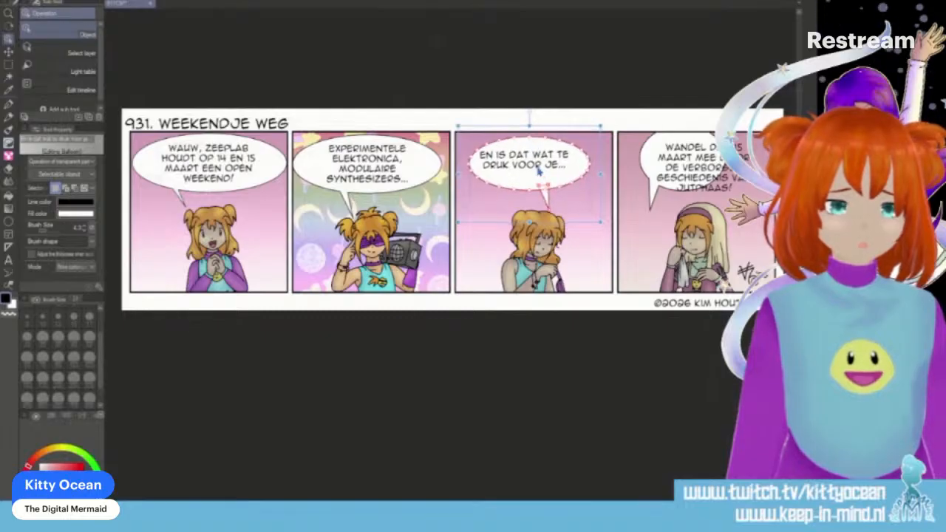
drag(530, 221, 530, 212)
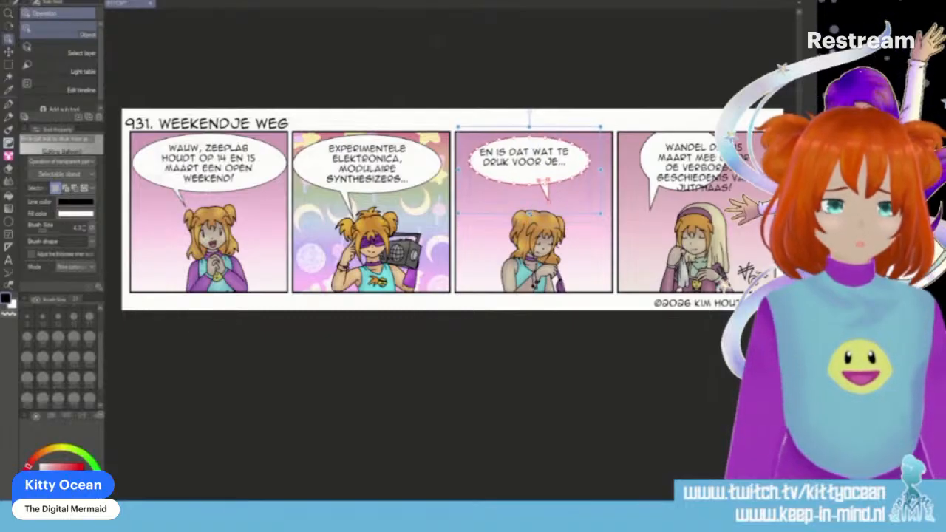
- Reposition the third balloon's tail so it points at the left of the character's head
click(534, 162)
drag(540, 162, 520, 215)
click(548, 194)
click(547, 205)
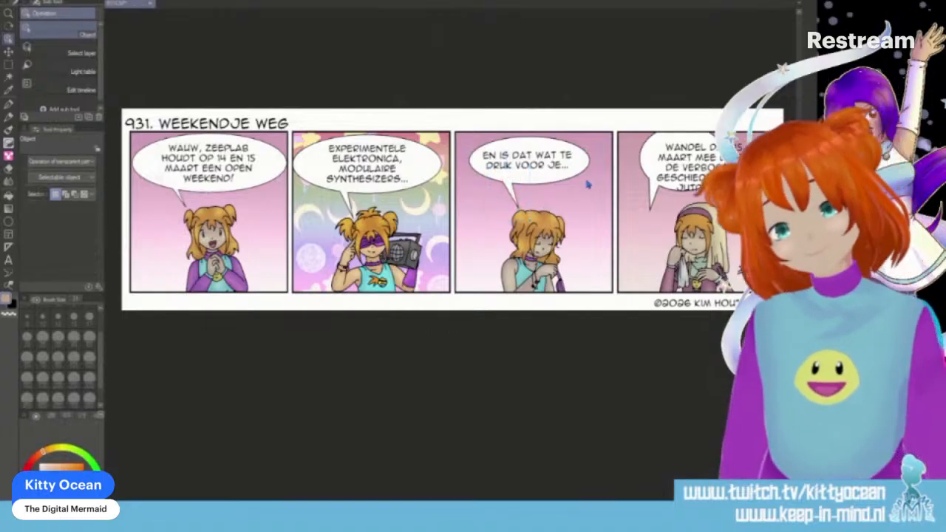
- Widen the fourth panel's speech balloon on both sides to span nearly the full panel width
click(648, 159)
drag(756, 168, 710, 167)
click(641, 166)
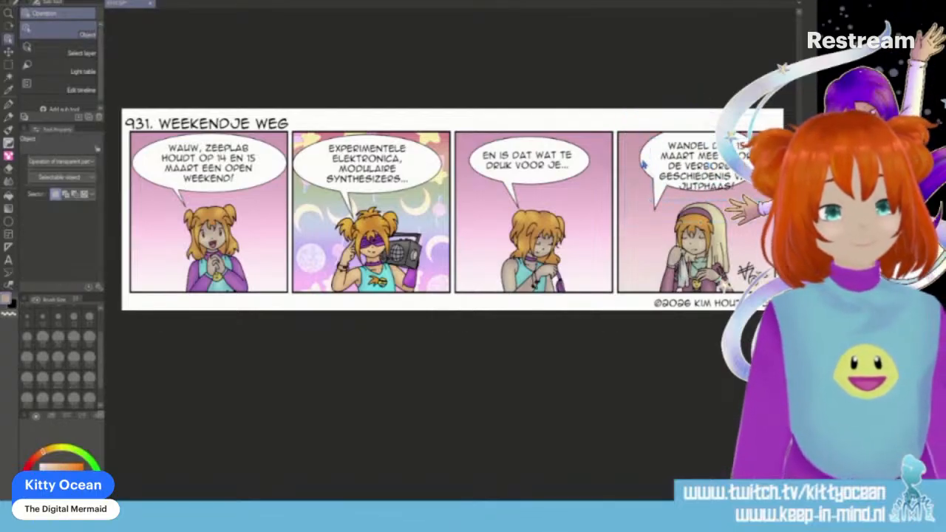
click(642, 164)
drag(640, 167, 623, 168)
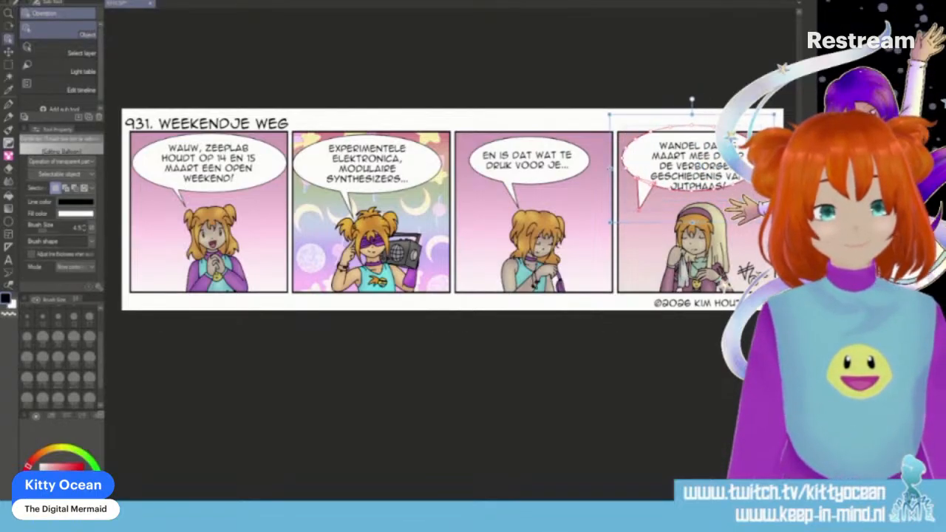
drag(774, 168, 790, 168)
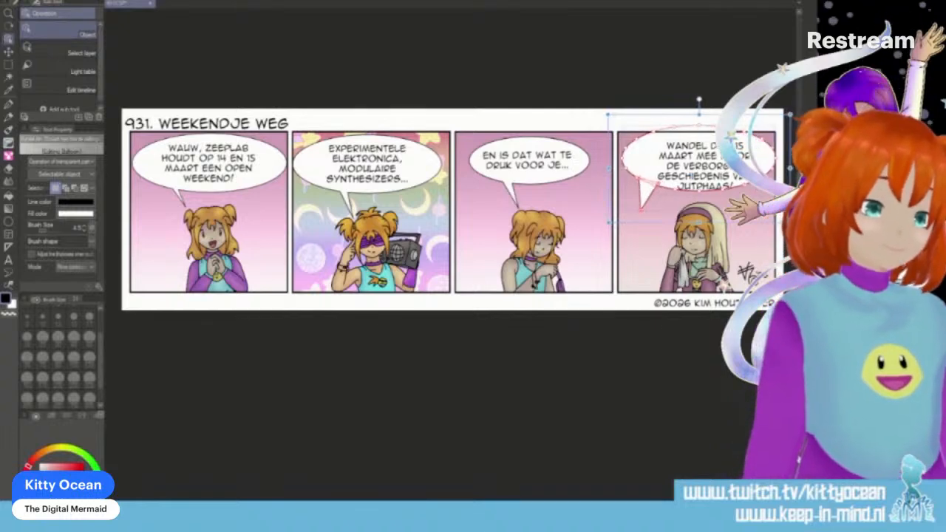
- Rewrap and reposition the fourth panel's text, and extend its speech balloon downward to enclose all five lines
click(723, 175)
mouse_move(722, 175)
mouse_down()
mouse_move(716, 170)
mouse_move(764, 166)
mouse_move(716, 179)
mouse_up()
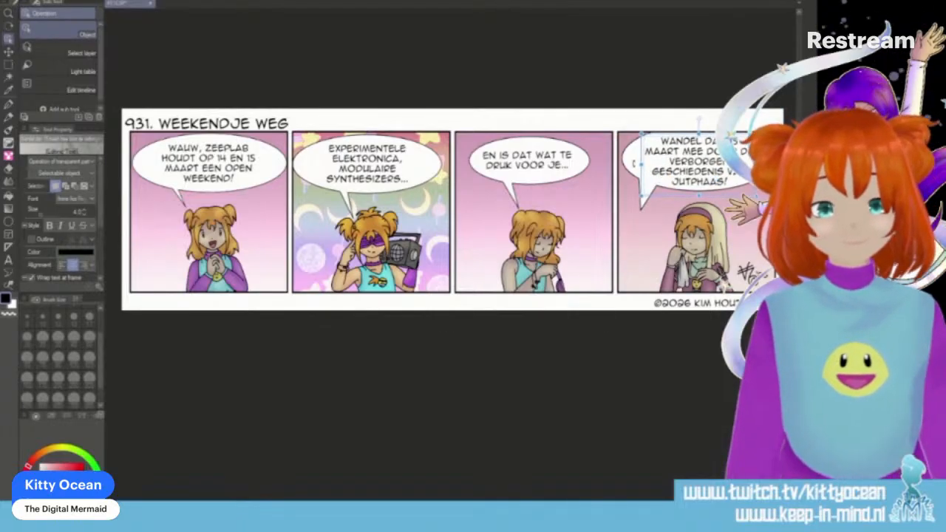
click(625, 172)
drag(699, 222, 699, 233)
click(646, 198)
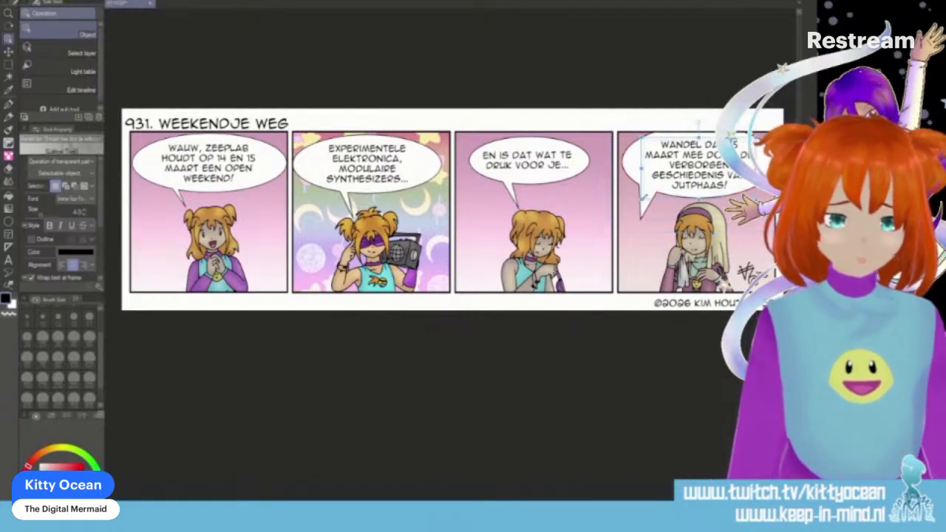
- Move the fourth balloon's tail from the left of the character to the right of her head
click(645, 220)
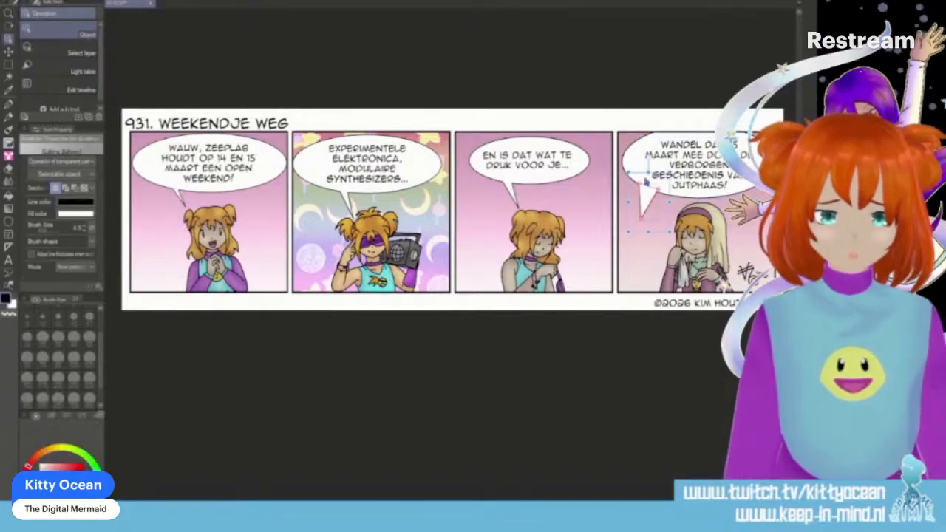
mouse_move(647, 197)
mouse_down()
mouse_move(718, 198)
mouse_move(647, 198)
mouse_up()
click(647, 222)
click(646, 207)
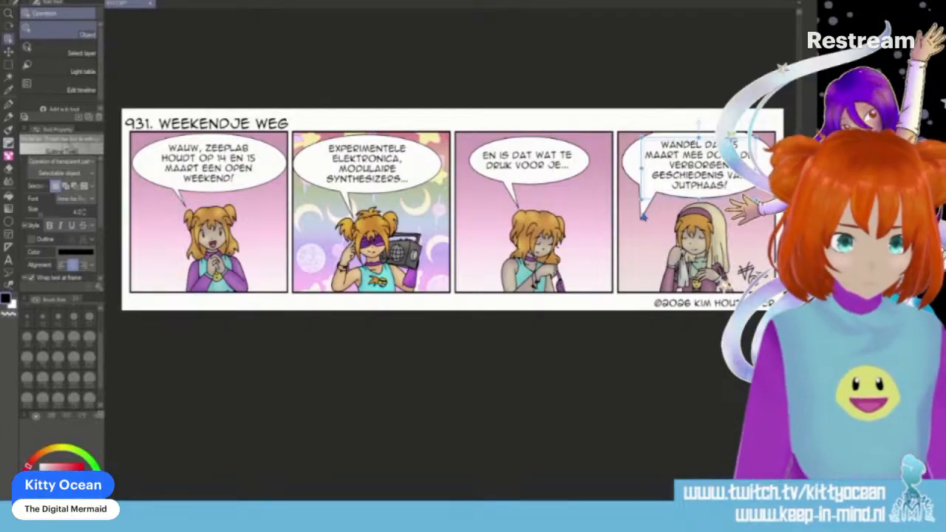
click(643, 215)
drag(643, 214, 736, 209)
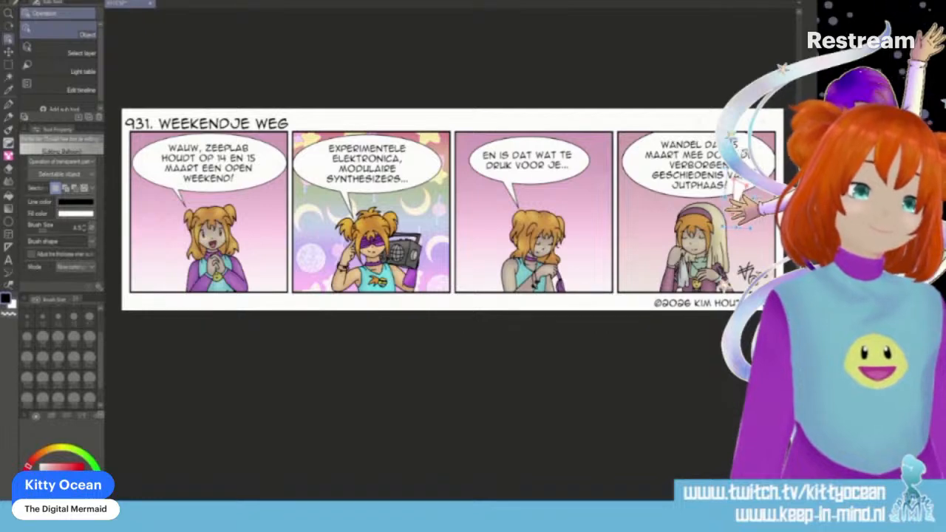
- Nudge the fourth panel's text slightly up and to the left within its balloon
click(695, 165)
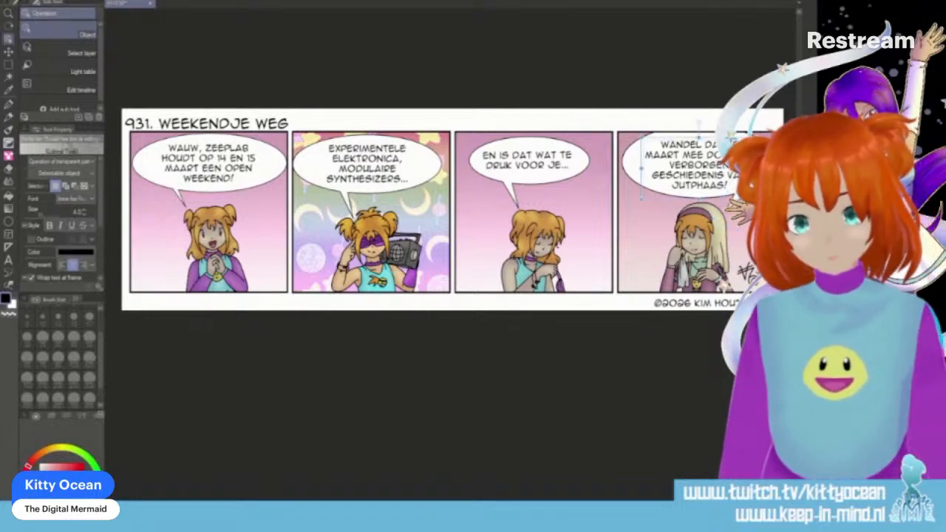
click(731, 224)
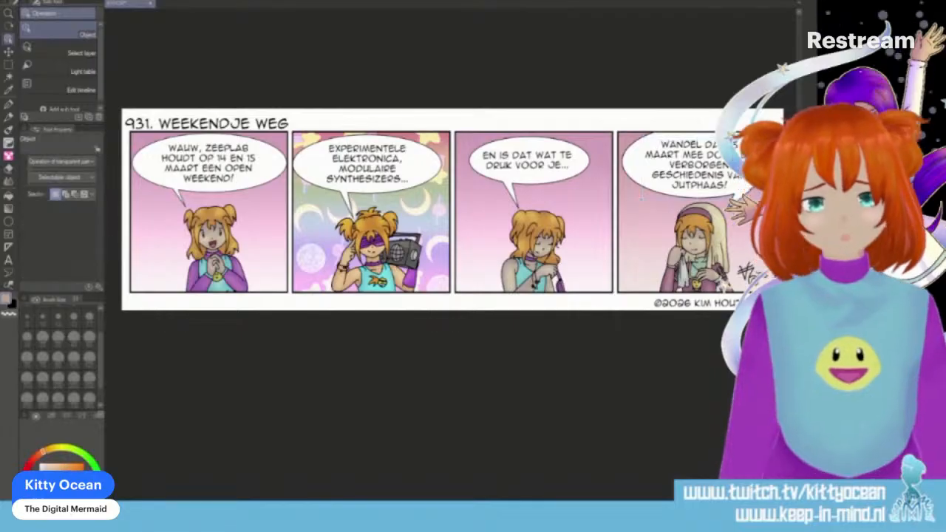
click(715, 207)
drag(699, 165, 695, 163)
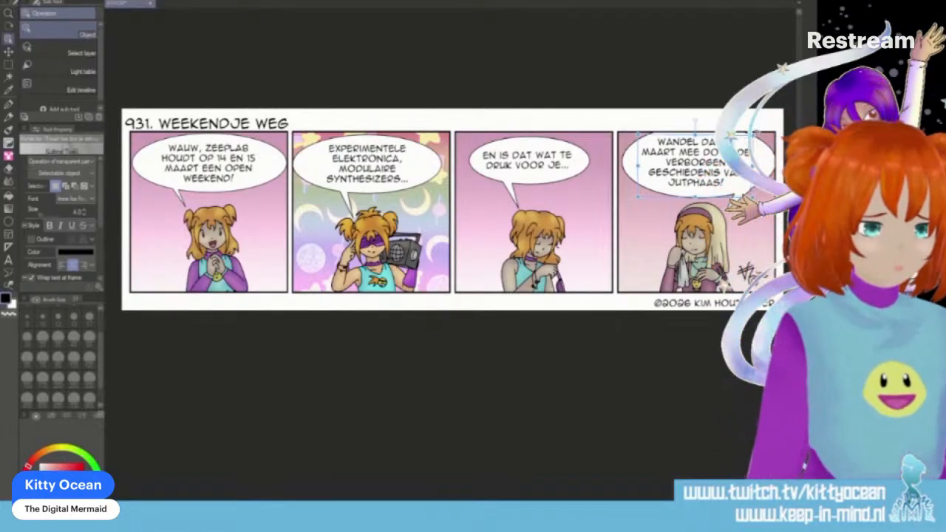
drag(694, 163, 694, 163)
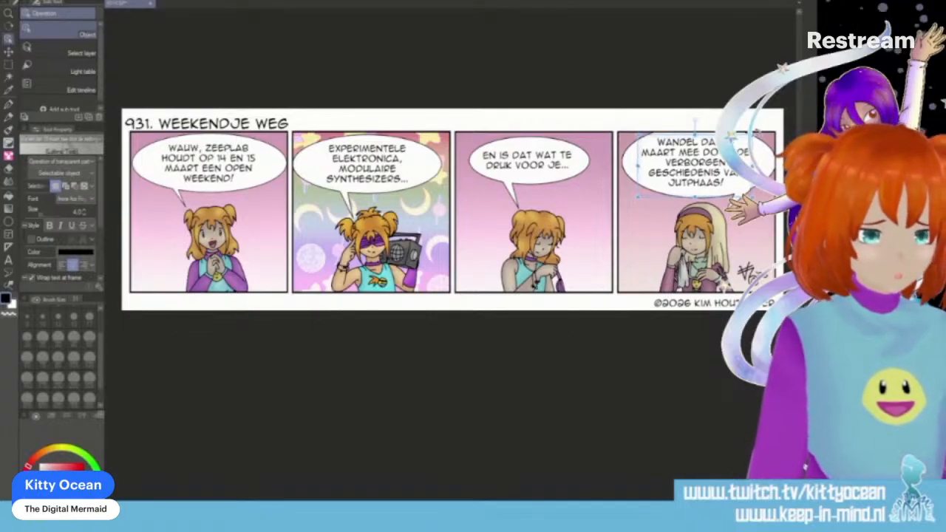
click(747, 232)
click(739, 198)
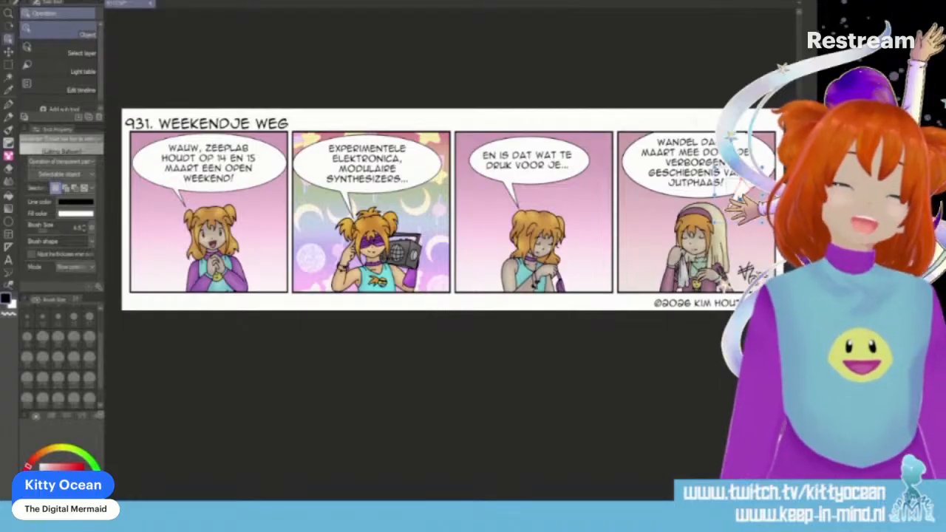
click(739, 197)
click(746, 231)
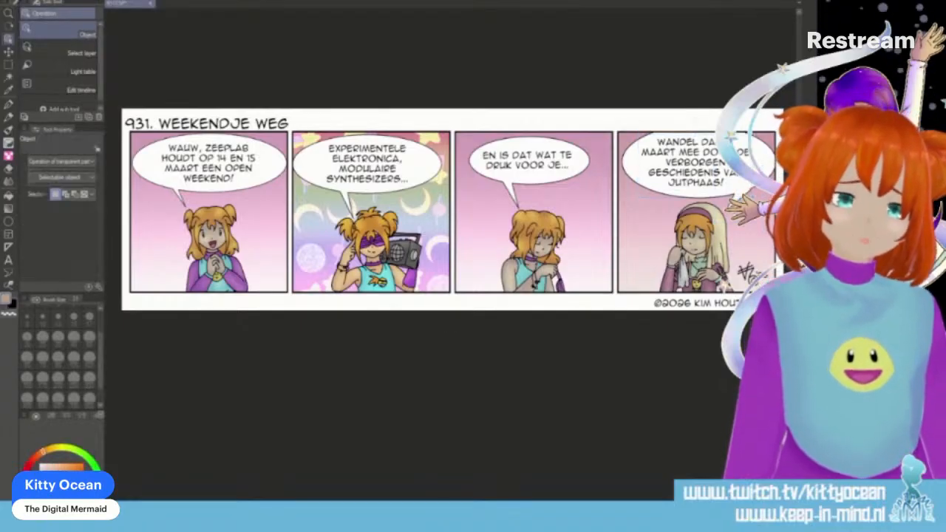
click(741, 197)
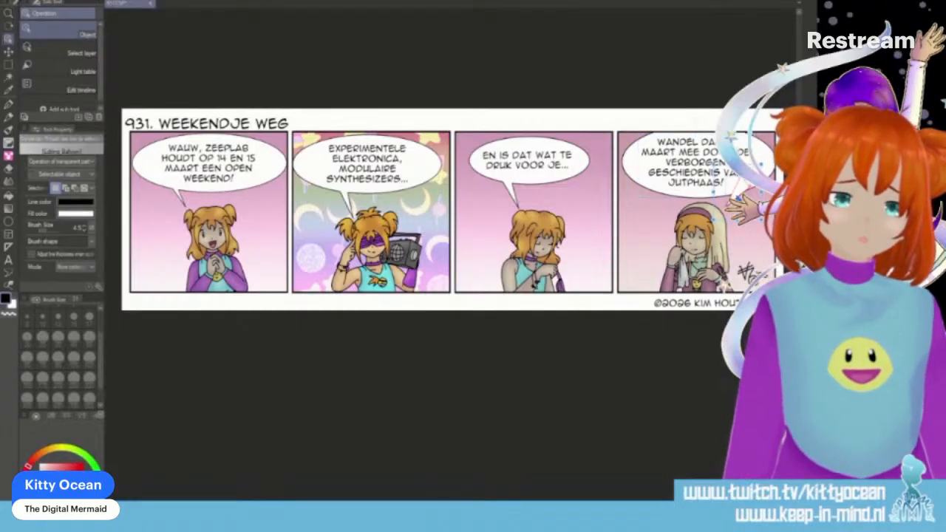
click(752, 235)
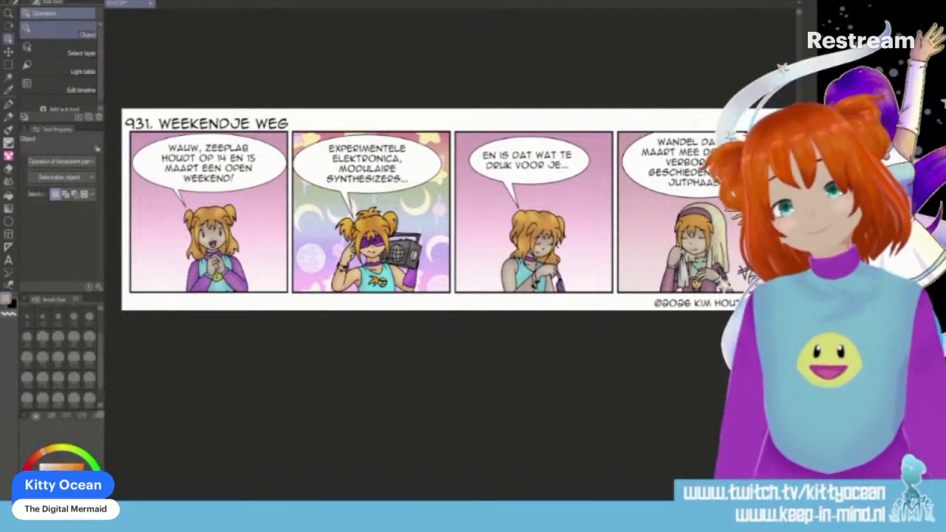
- Widen the fourth panel's text frame so that "MAART" moves up to the first line
click(694, 163)
drag(751, 166, 759, 166)
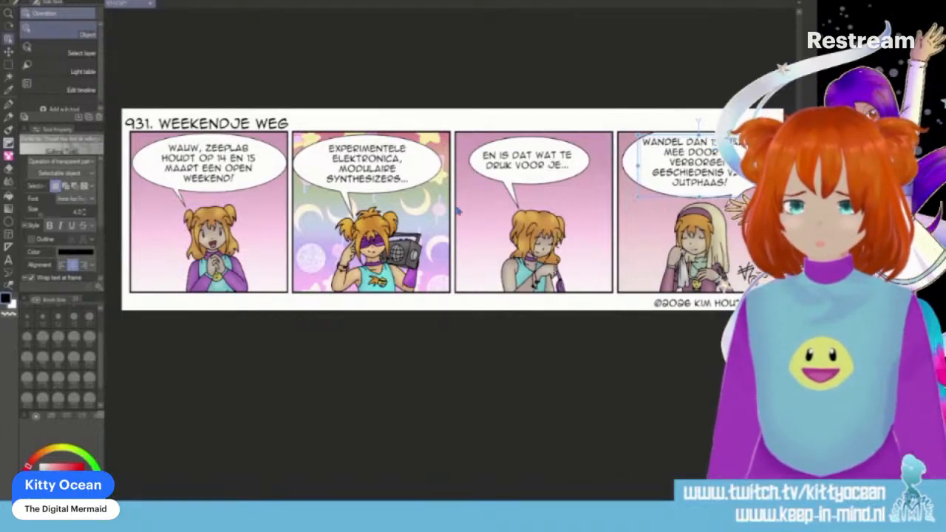
- Insert a line break before "15 MAART" in the fourth panel's text so the date starts the second line
click(8, 259)
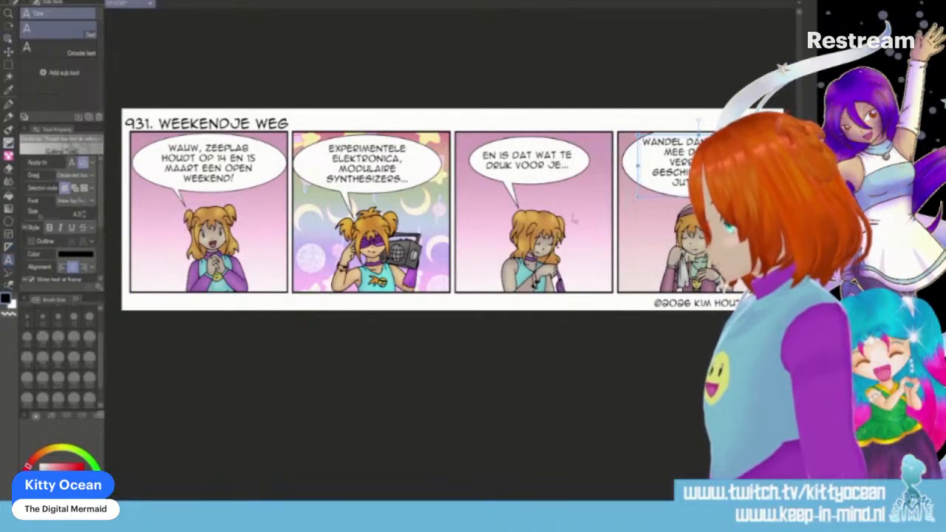
click(715, 141)
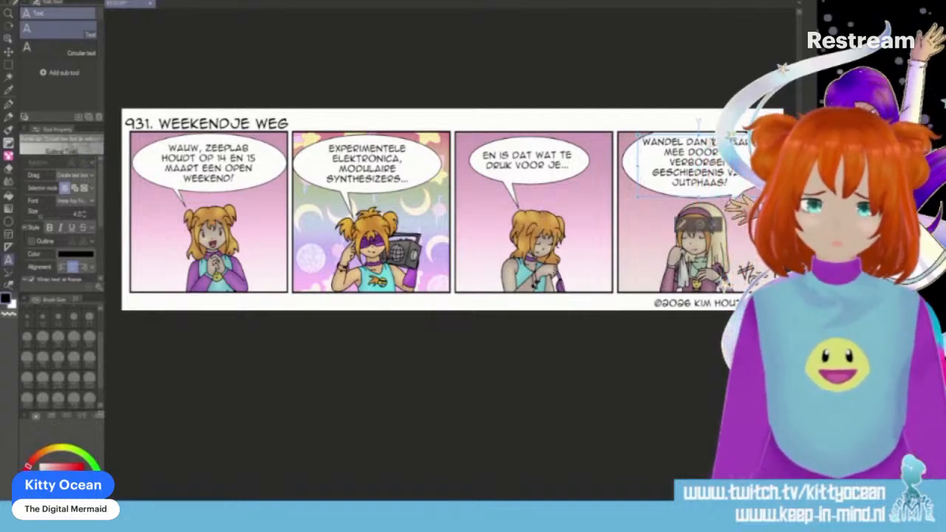
key(Return)
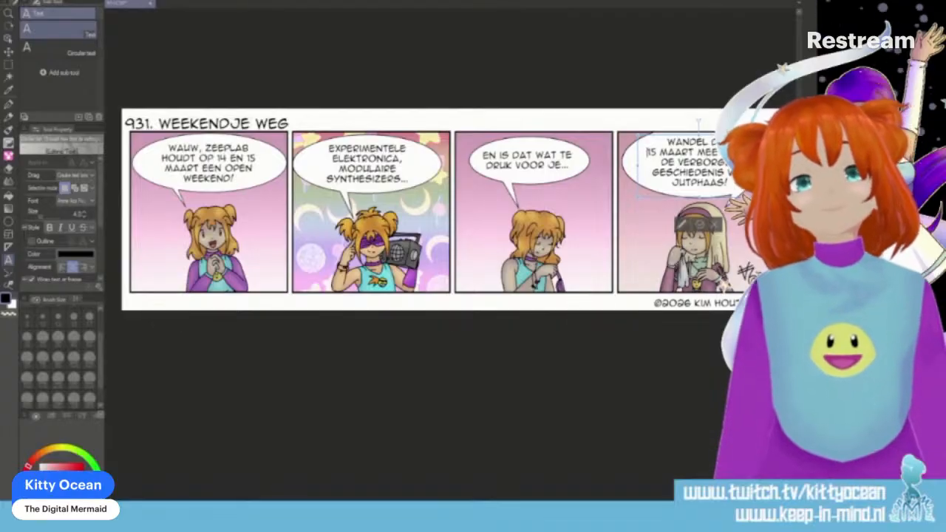
key(Escape)
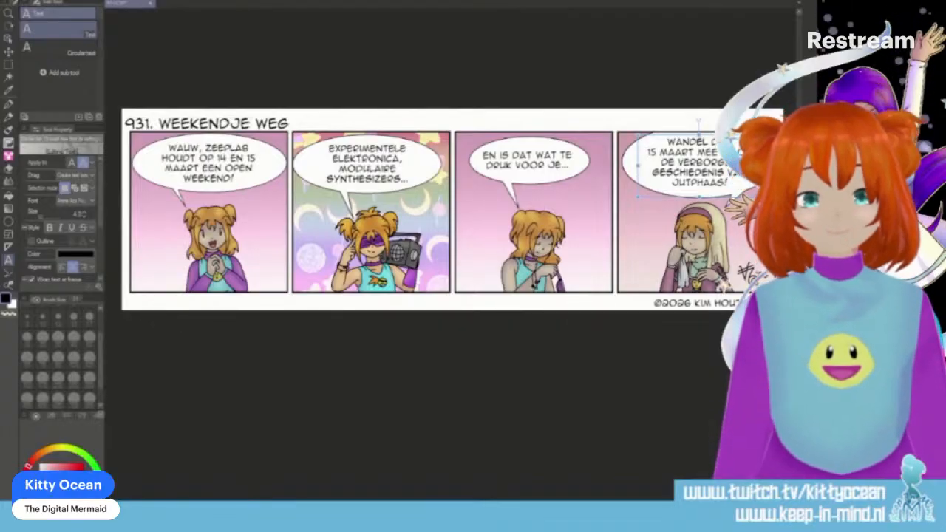
key(Escape)
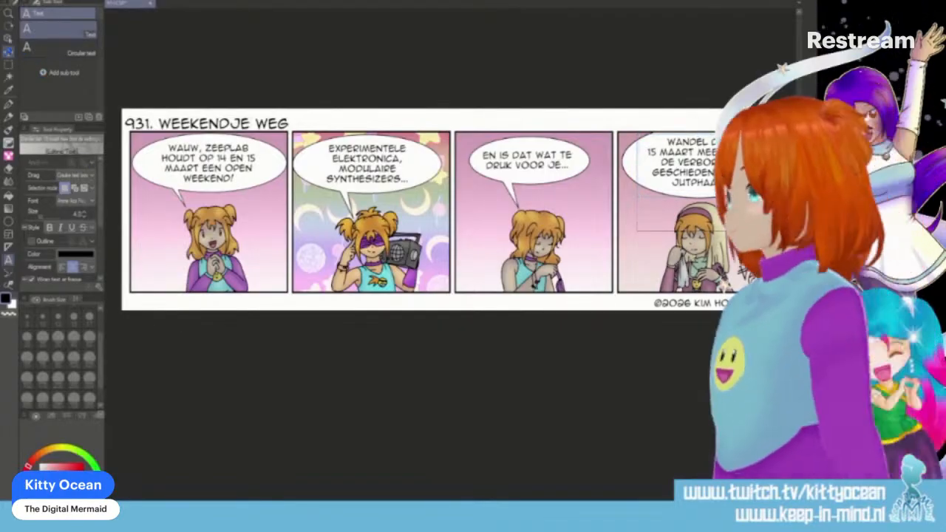
- Narrow the fourth panel's speech balloon slightly from both sides to fit the rewrapped text, then deselect it
click(9, 40)
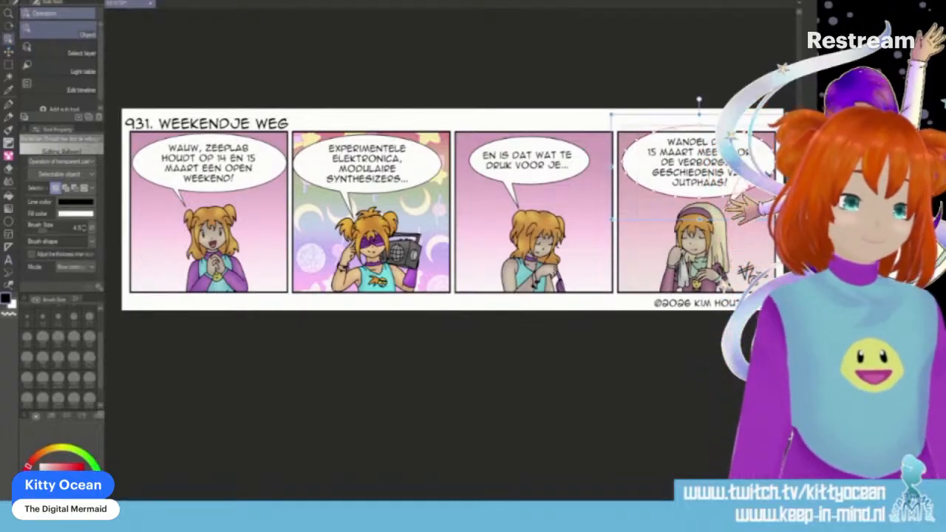
drag(787, 167, 781, 167)
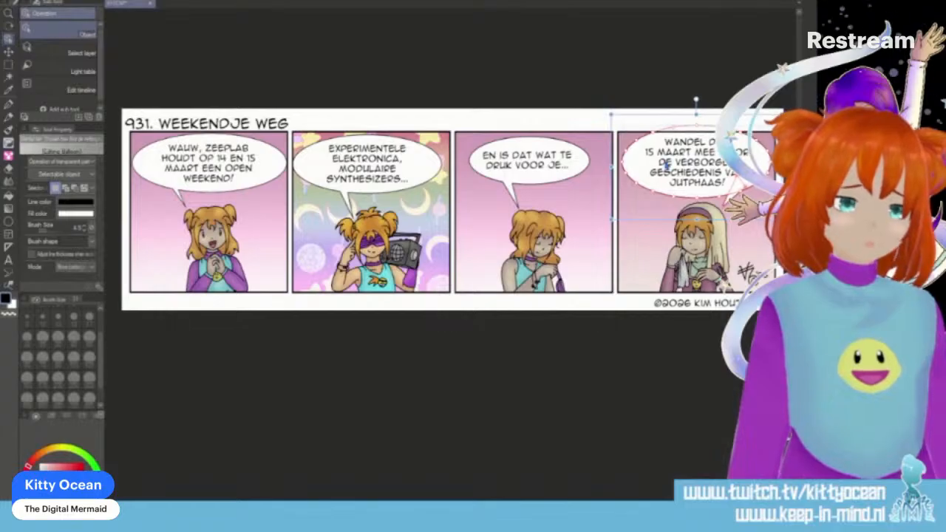
drag(611, 167, 618, 167)
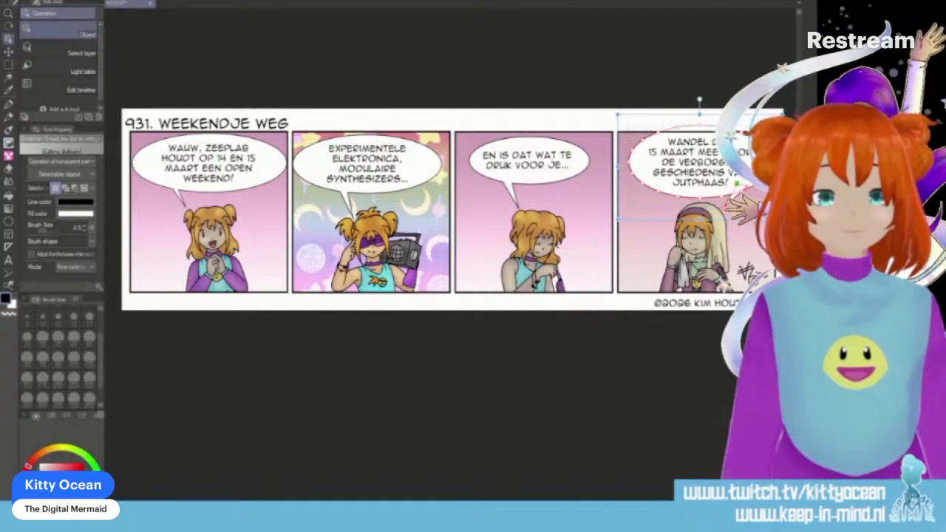
key(Escape)
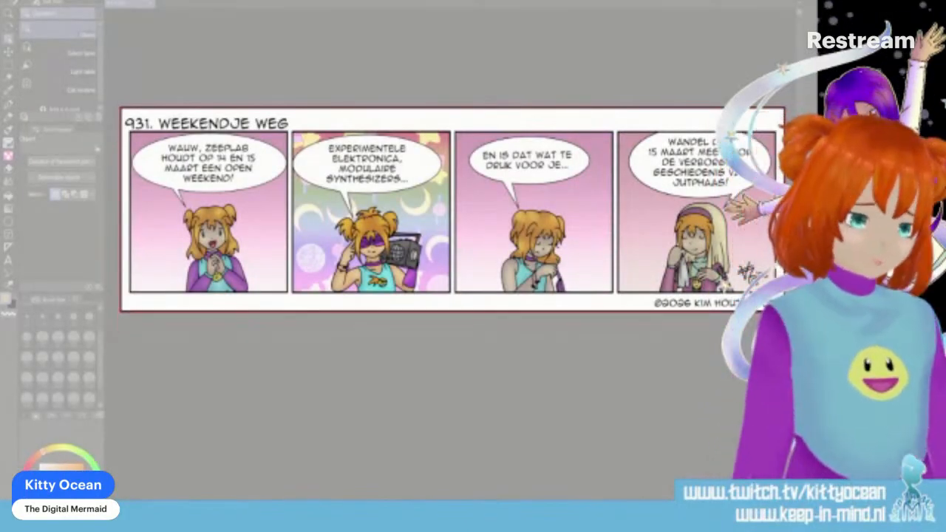
- Capture the entire comic strip with Snipping Tool and move the snip's window clear of the overlay to show all four panels
drag(120, 107, 784, 311)
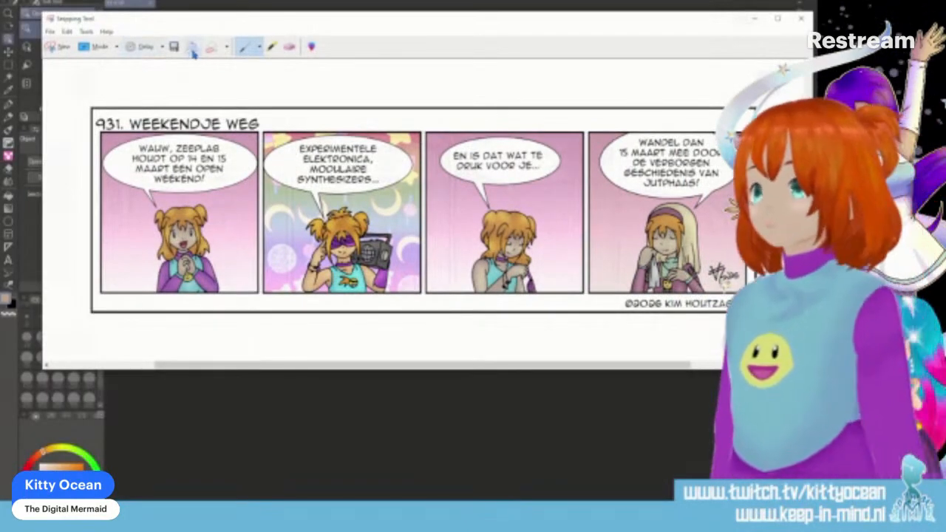
drag(320, 25, 272, 35)
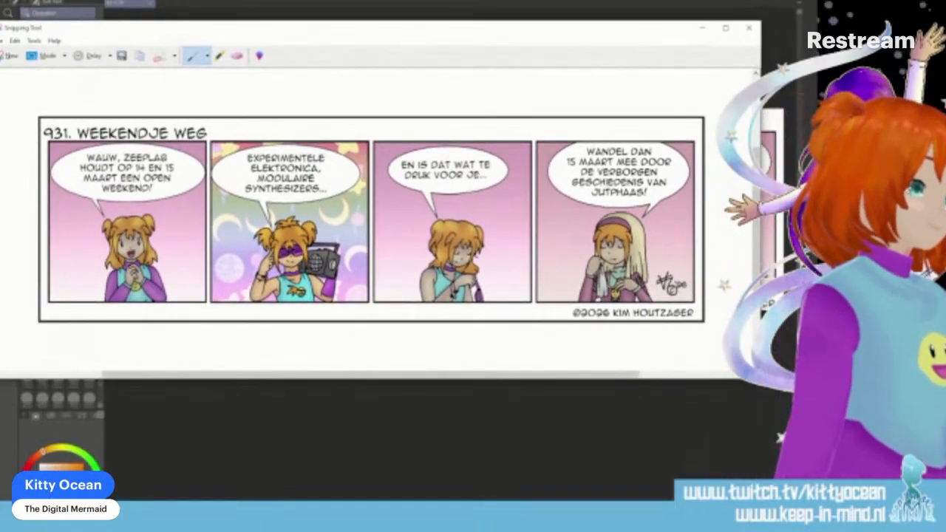
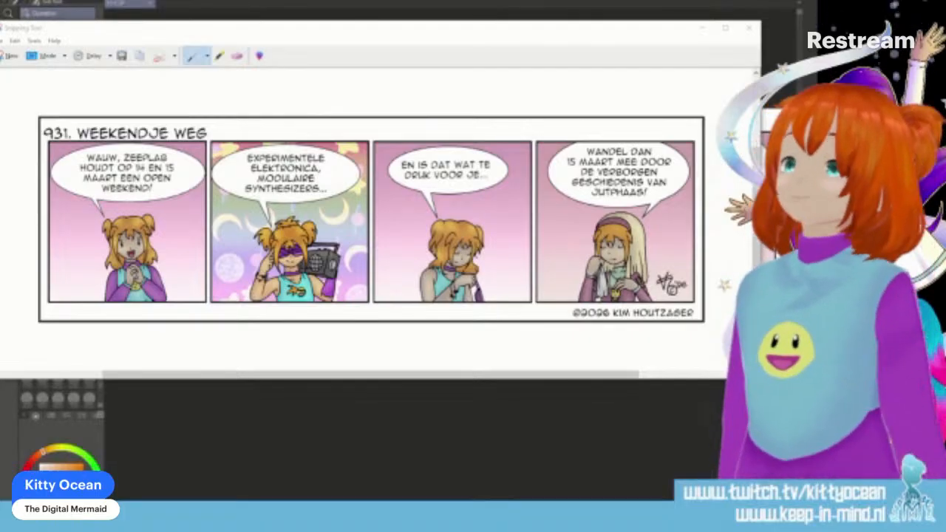
- Switch to the strip's word-processor document, enlarge the page and select the accompanying paragraph under "10 maart 2026"
drag(340, 517, 326, 47)
double_click(347, 53)
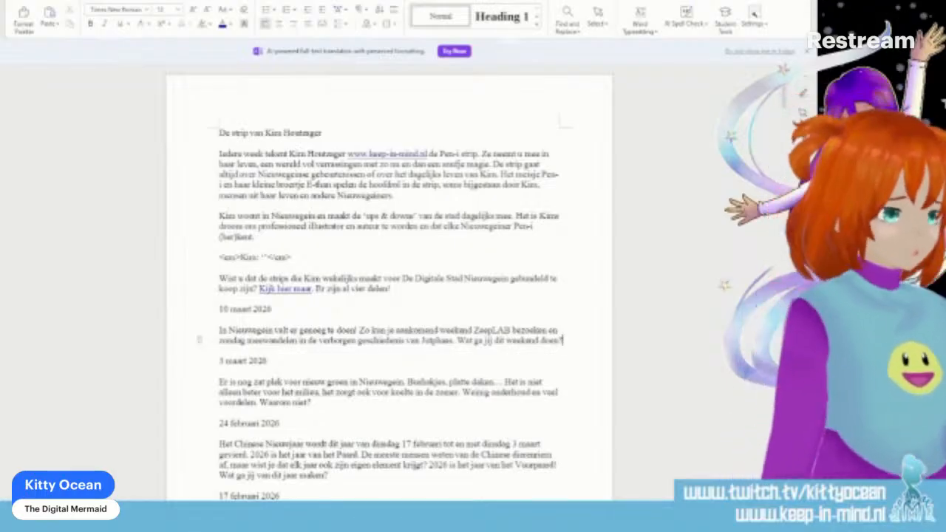
drag(738, 514, 752, 513)
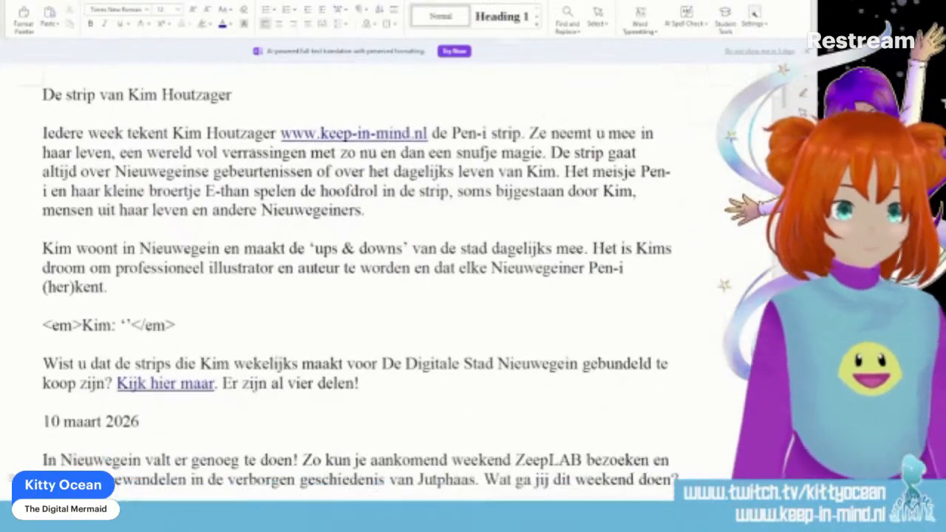
scroll(392, 421, down, 3)
scroll(353, 382, down, 1)
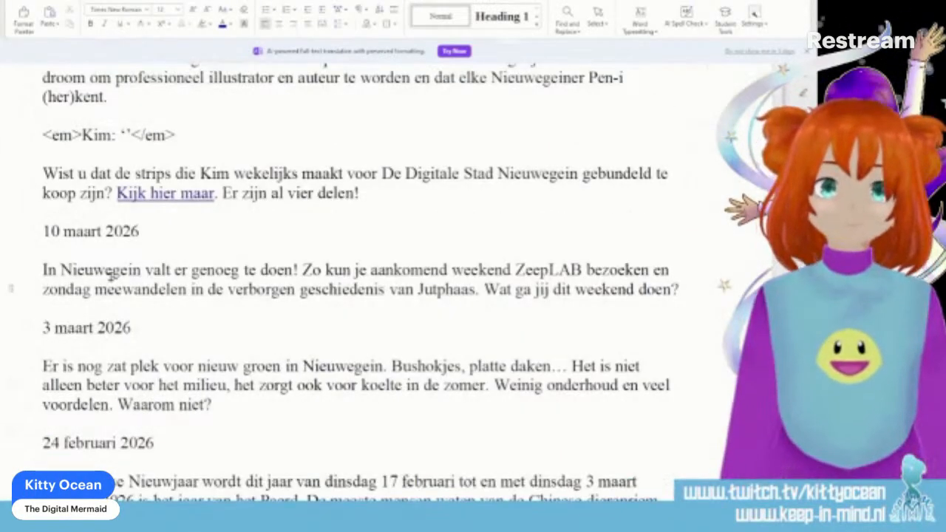
drag(41, 271, 676, 286)
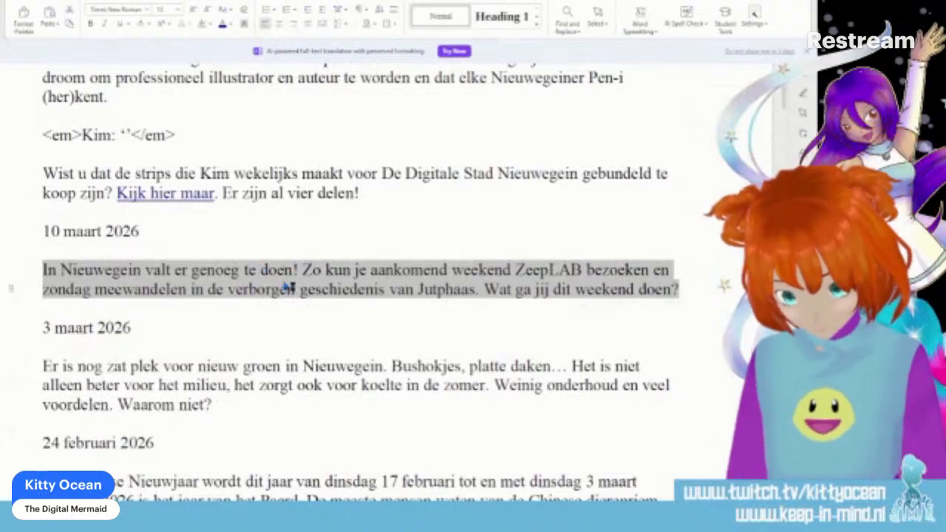
- Leave the text document and close the Snipping Tool capture without saving it
click(752, 0)
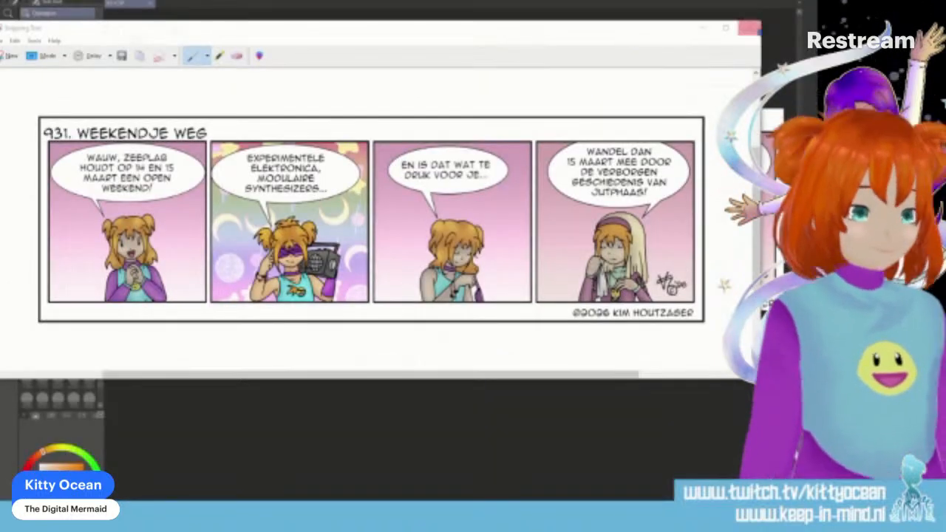
click(748, 28)
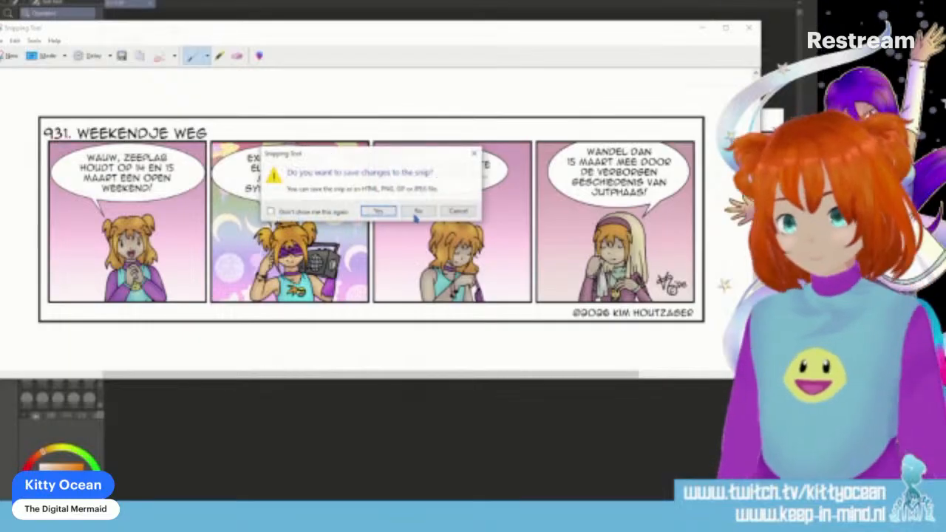
click(416, 214)
- Save the strip as a new image file in a format without layers, accepting the loss of layer information, and close it
click(37, 2)
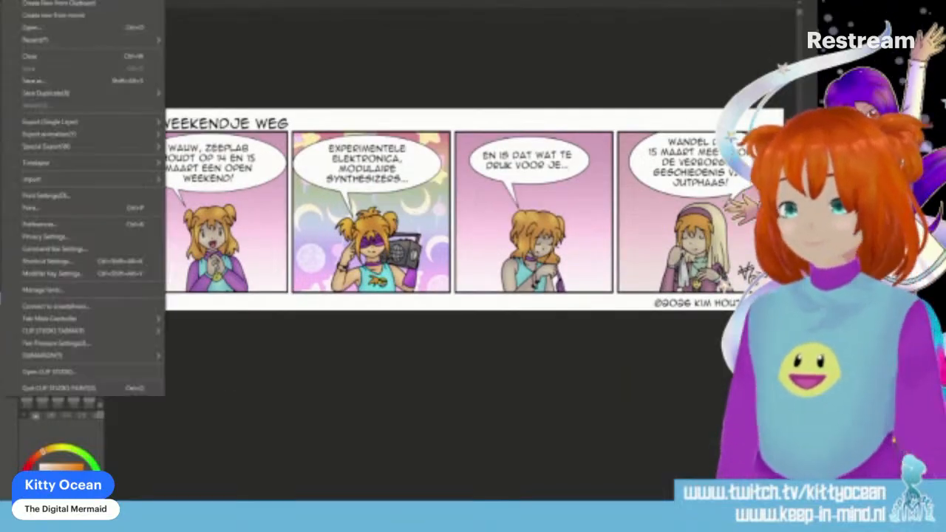
click(59, 80)
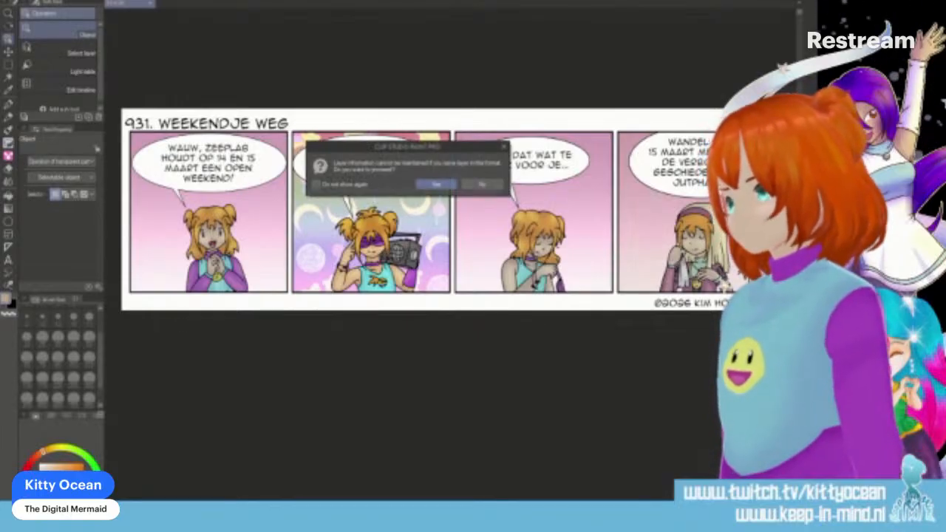
click(437, 186)
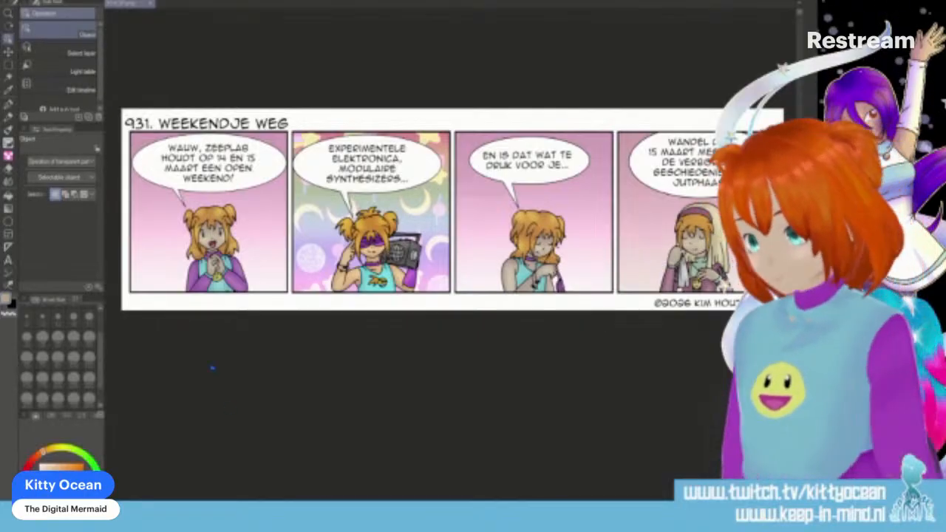
click(151, 3)
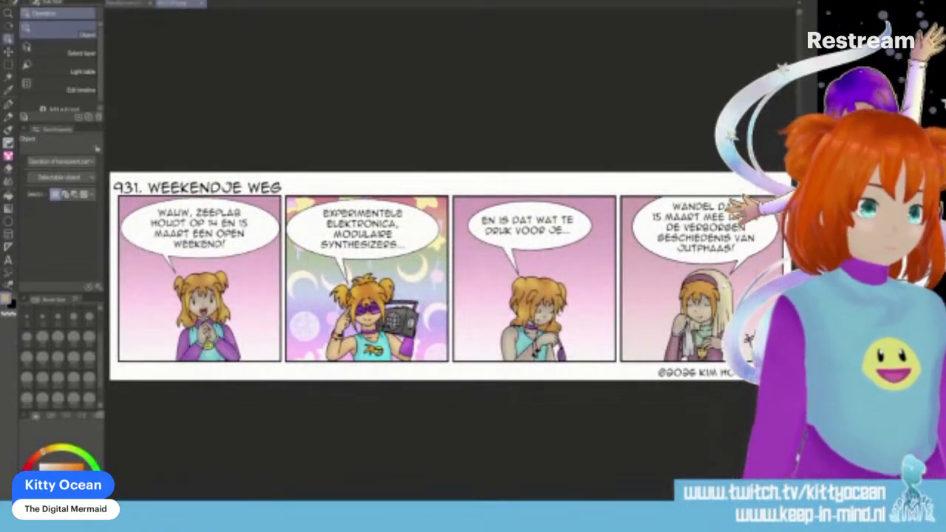
- Copy the whole strip image into the smaller thumbnail image and move it so the first panel's character fills the frame
key(ctrl+a)
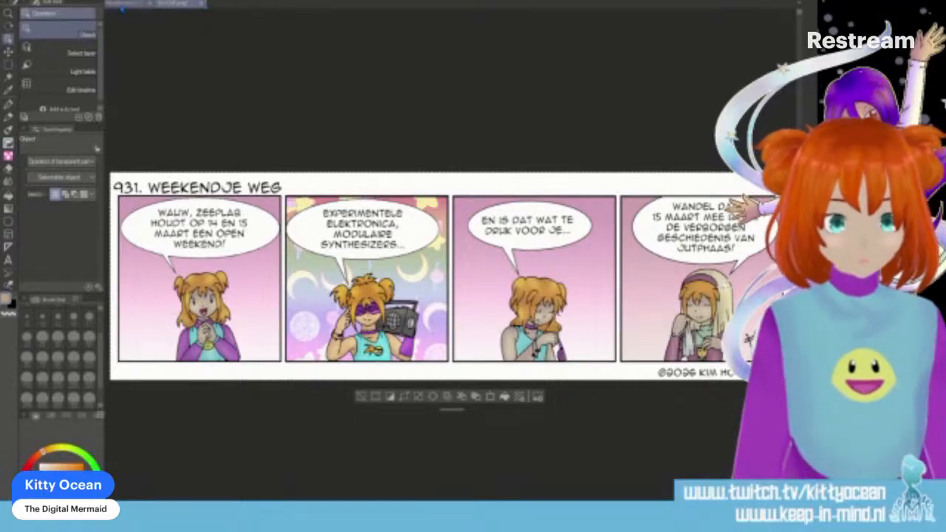
click(124, 4)
key(ctrl+v)
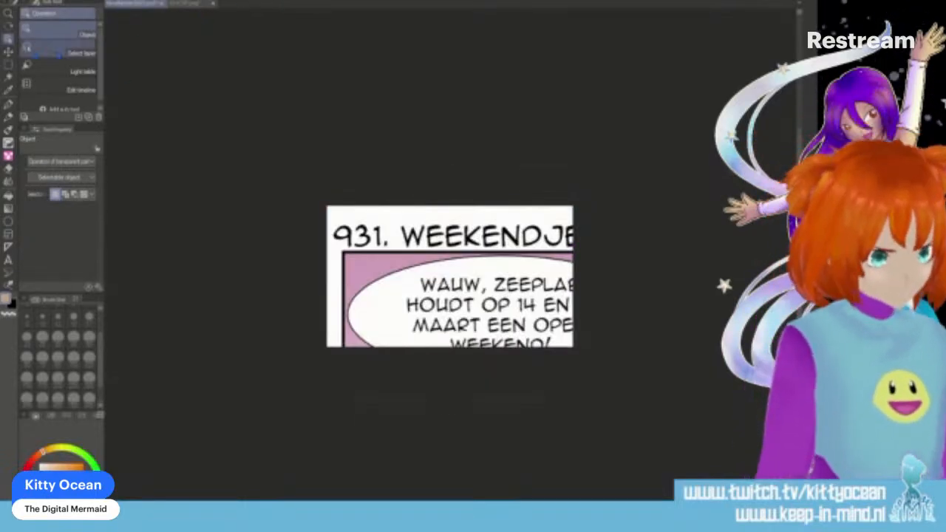
click(7, 51)
drag(493, 285, 452, 153)
mouse_move(478, 256)
mouse_down()
mouse_move(477, 200)
mouse_move(476, 258)
mouse_up()
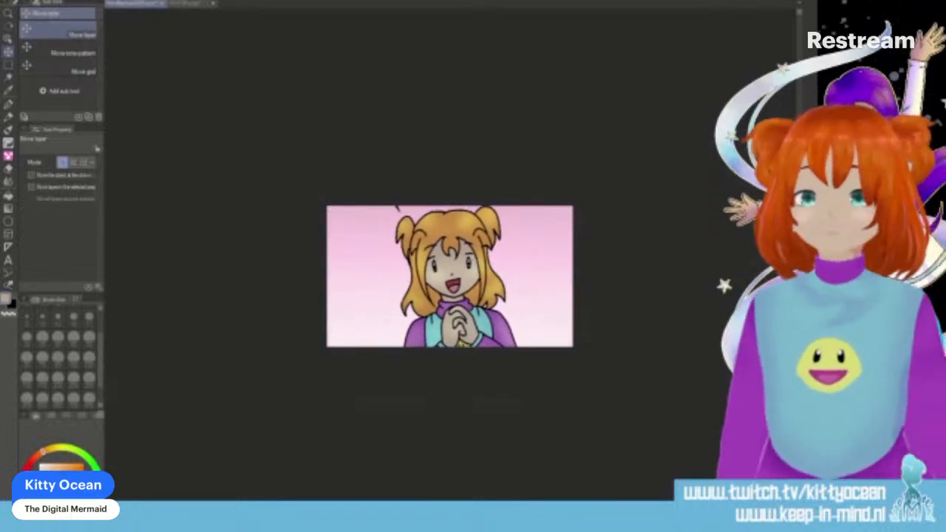
- Save the thumbnail as a new image file, accepting the loss of layer information
click(13, 1)
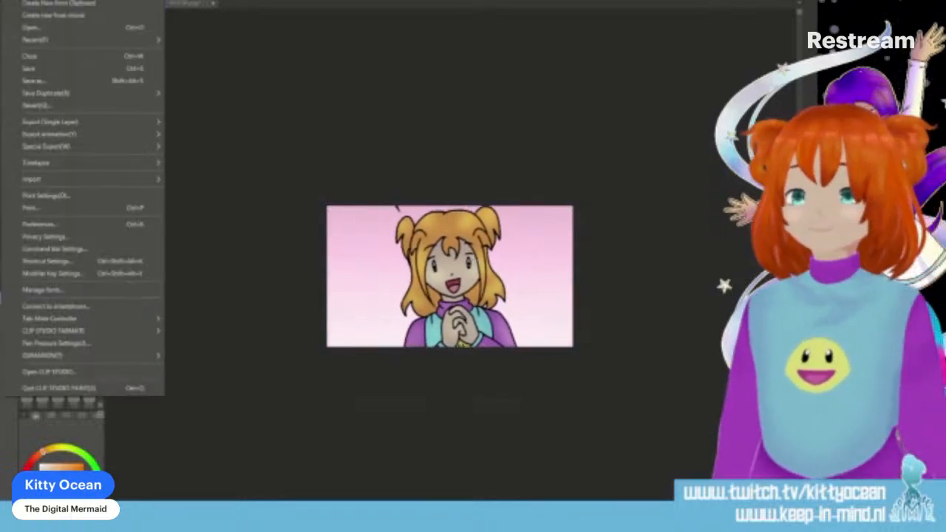
click(81, 82)
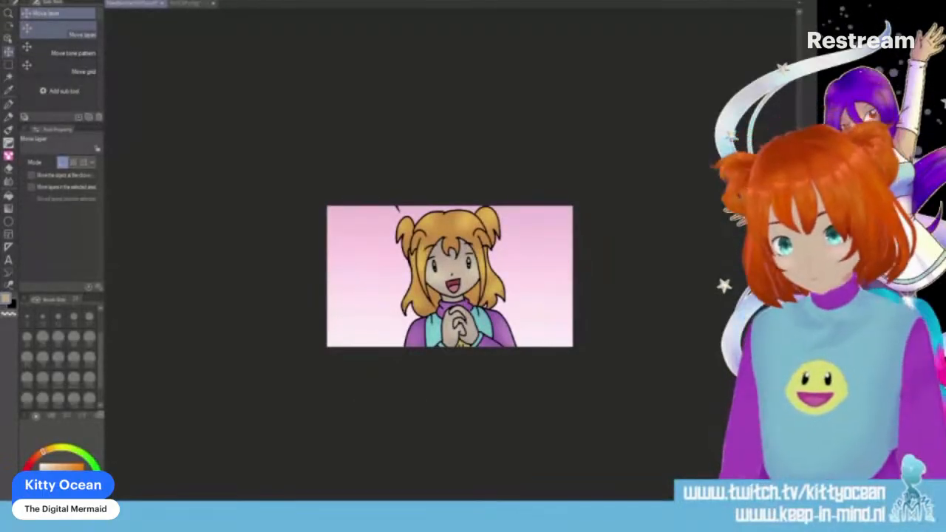
key(ctrl+s)
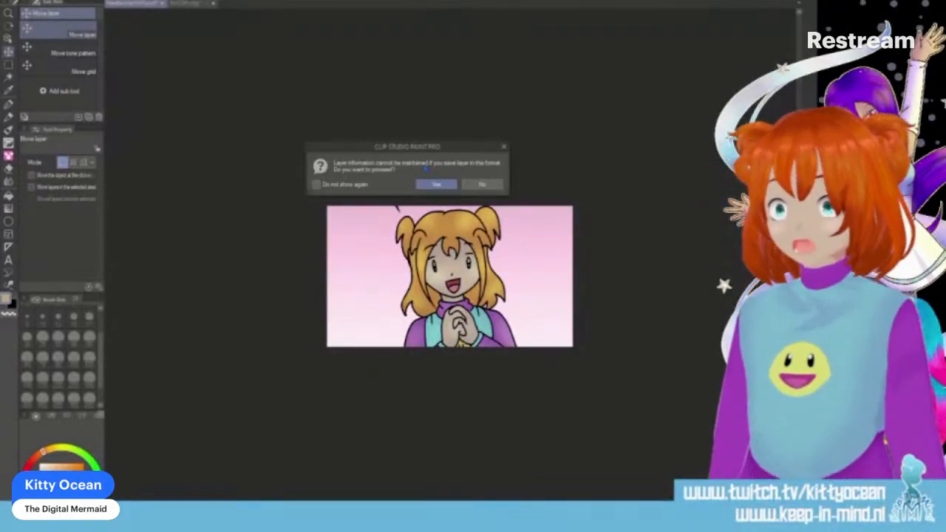
click(436, 184)
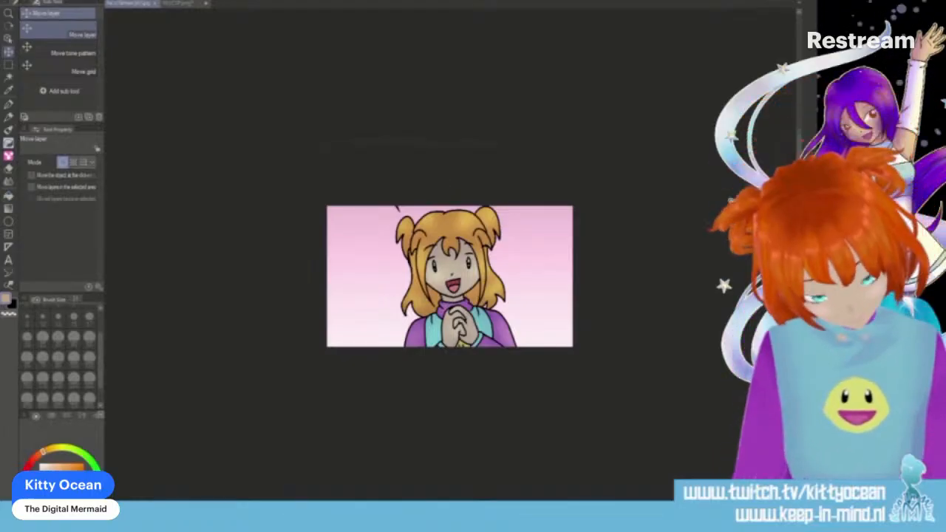
- Close both the thumbnail image and the strip image
click(155, 5)
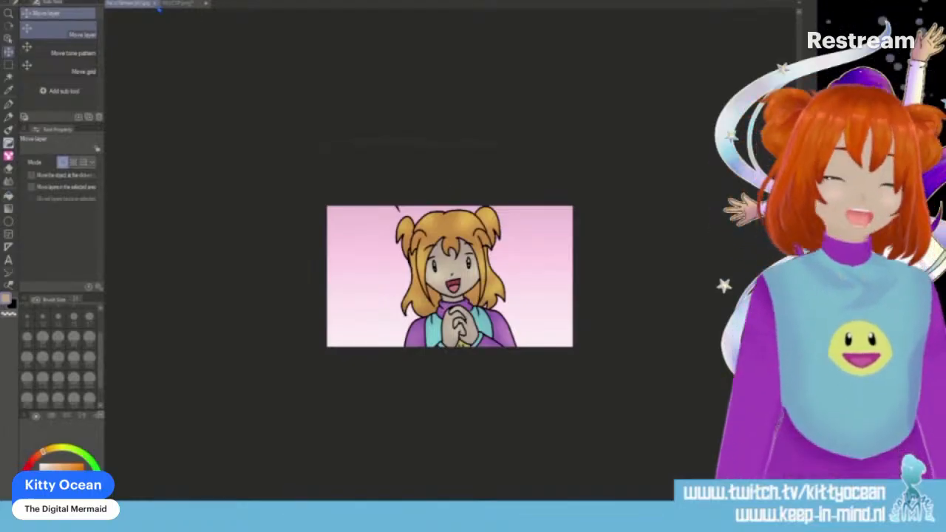
click(151, 4)
click(416, 184)
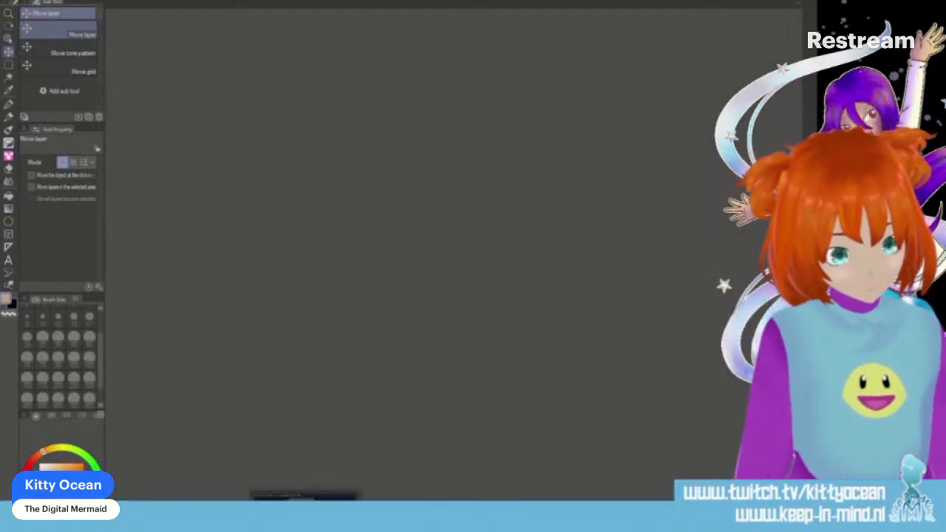
- Open the castle-window pattern drawing and place a two-line symmetrical ruler vertically through the centre of the middle arched window
click(162, 520)
key(ctrl+q)
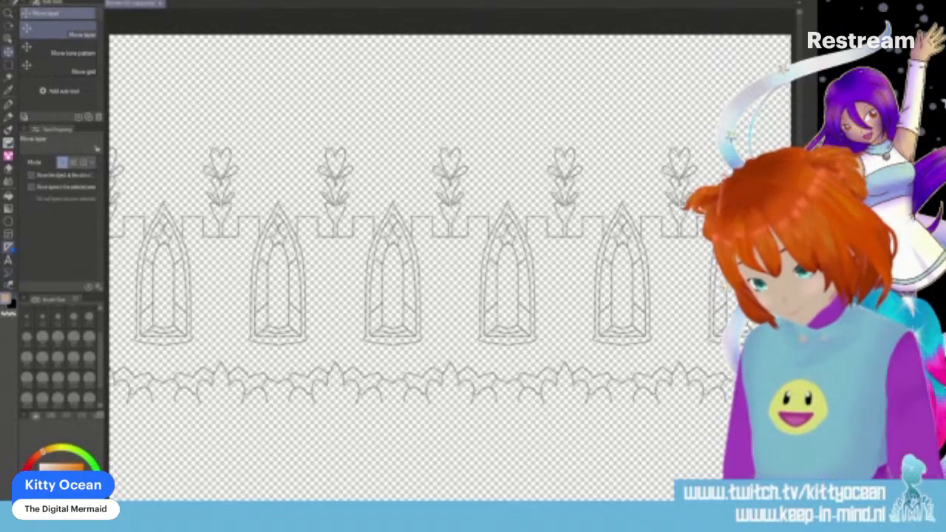
key(u)
click(40, 166)
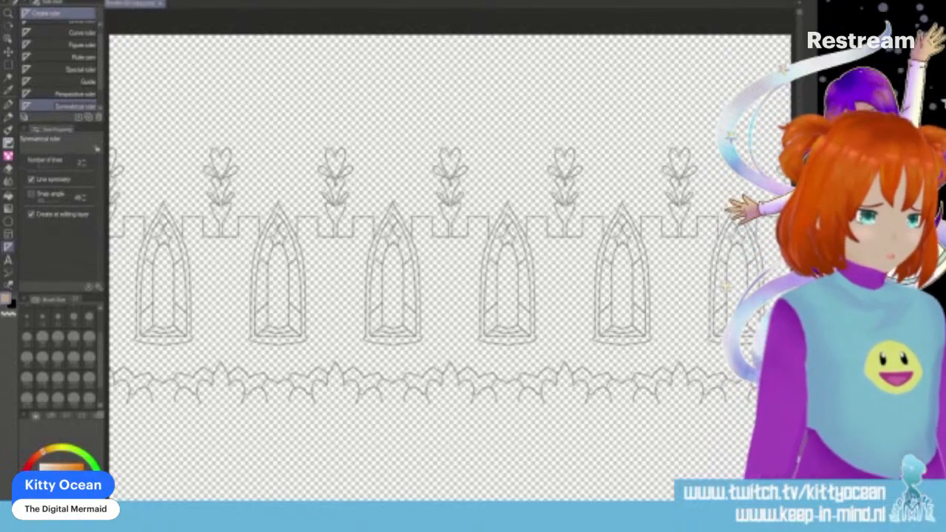
drag(393, 201, 392, 461)
- Set up the Pen tool with brush size 6 and black as the drawing colour for inking the window
scroll(416, 399, up, 3)
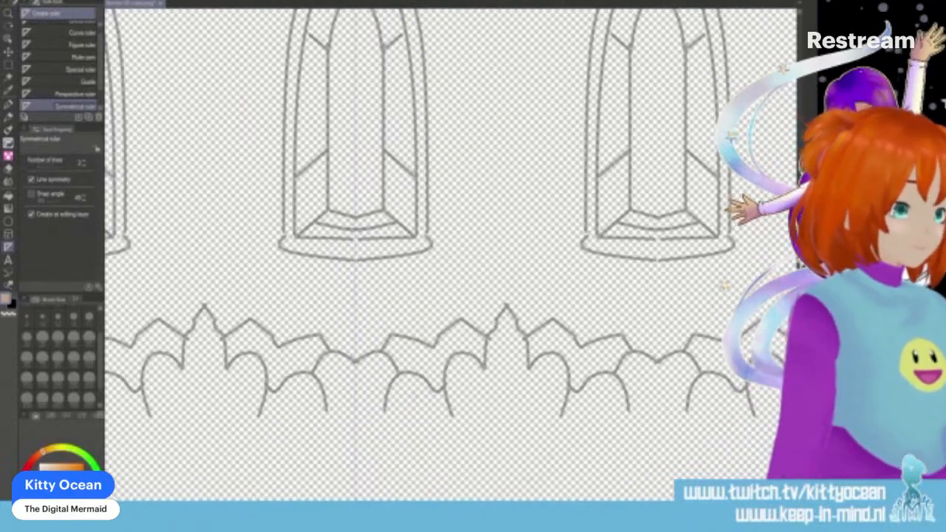
scroll(444, 255, up, 5)
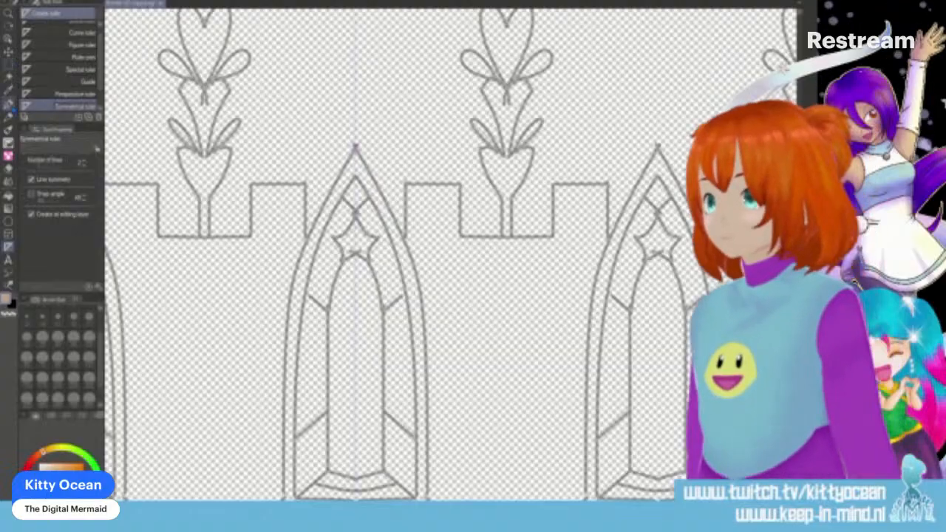
click(8, 104)
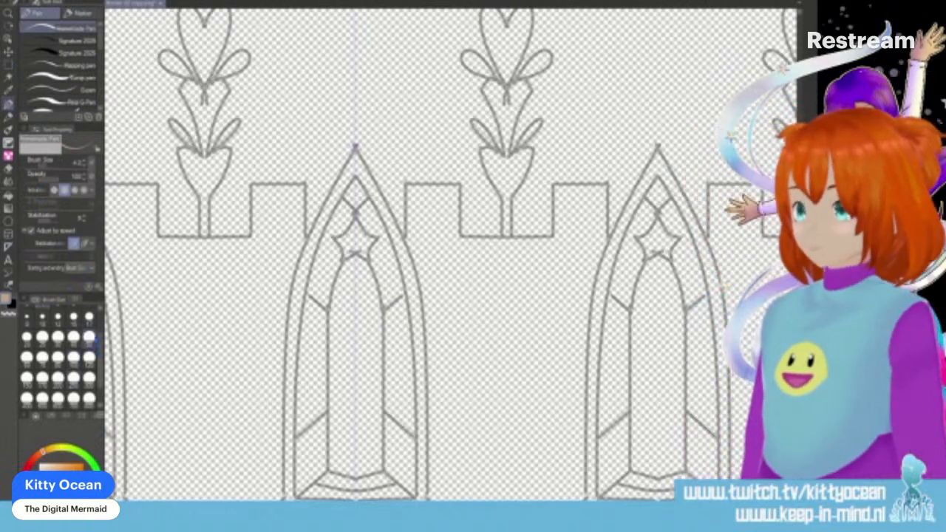
drag(100, 349, 98, 328)
click(59, 335)
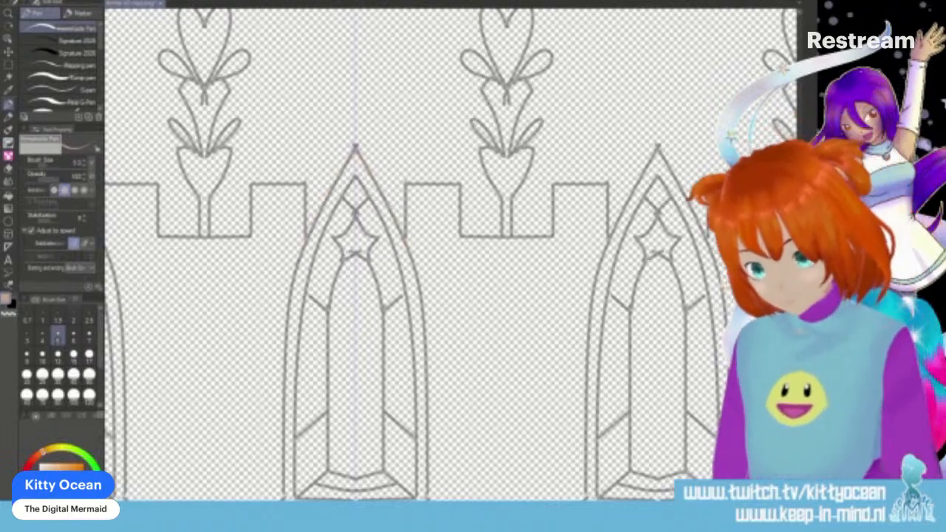
click(74, 337)
click(43, 503)
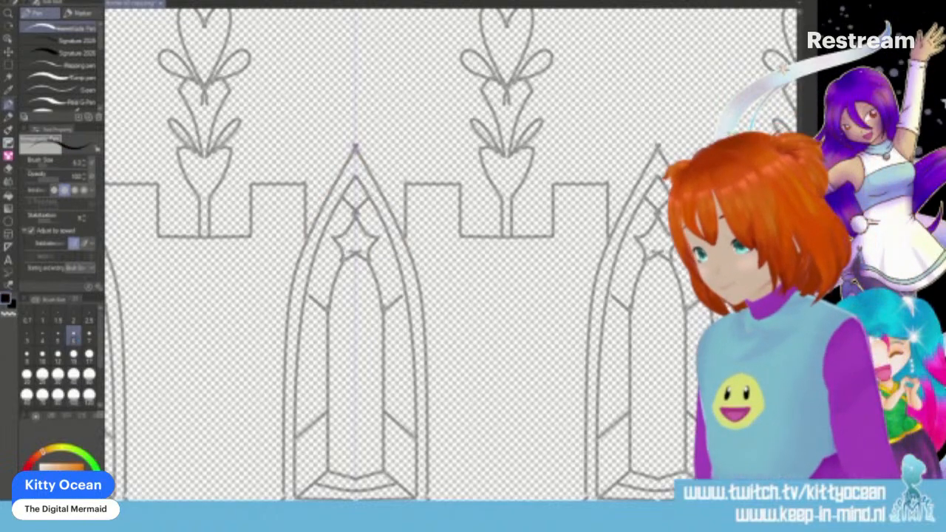
- Ink the middle window's outer outline in mirrored strokes, from the pointed top down the sides and around the curved base
drag(283, 499, 287, 353)
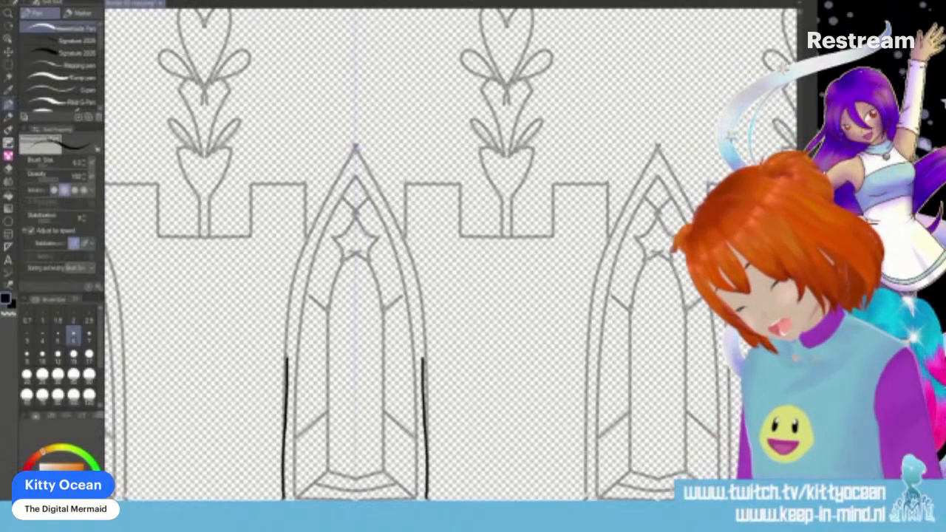
key(ctrl+z)
mouse_move(354, 148)
mouse_down()
mouse_move(306, 236)
mouse_move(286, 309)
mouse_move(279, 491)
mouse_up()
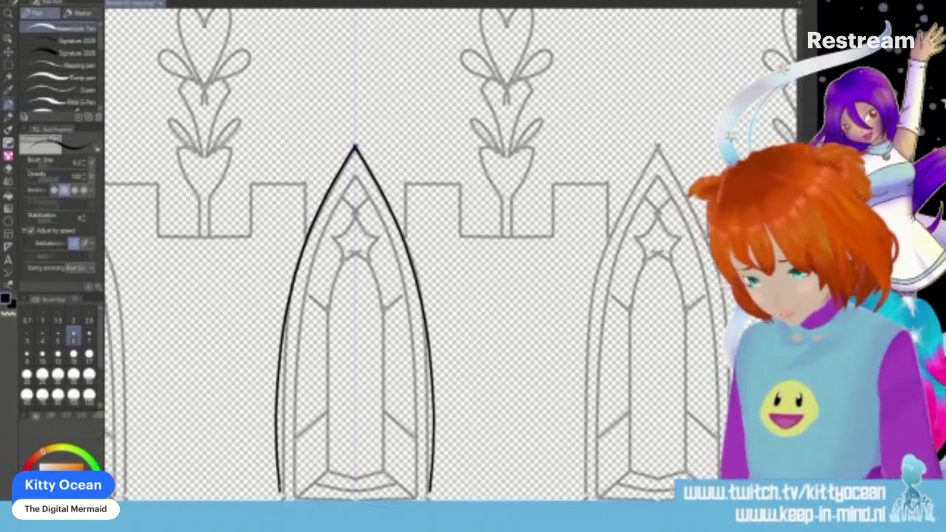
scroll(278, 489, up, 1)
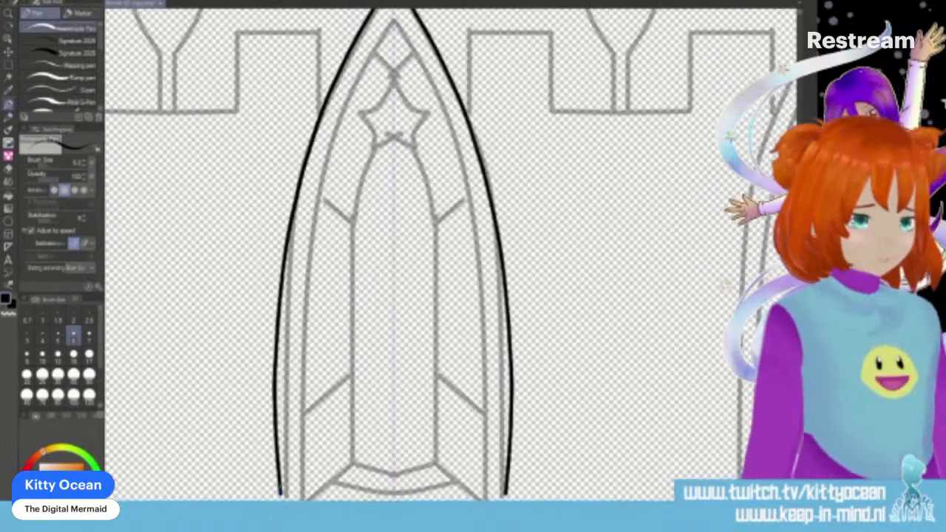
scroll(450, 255, down, 3)
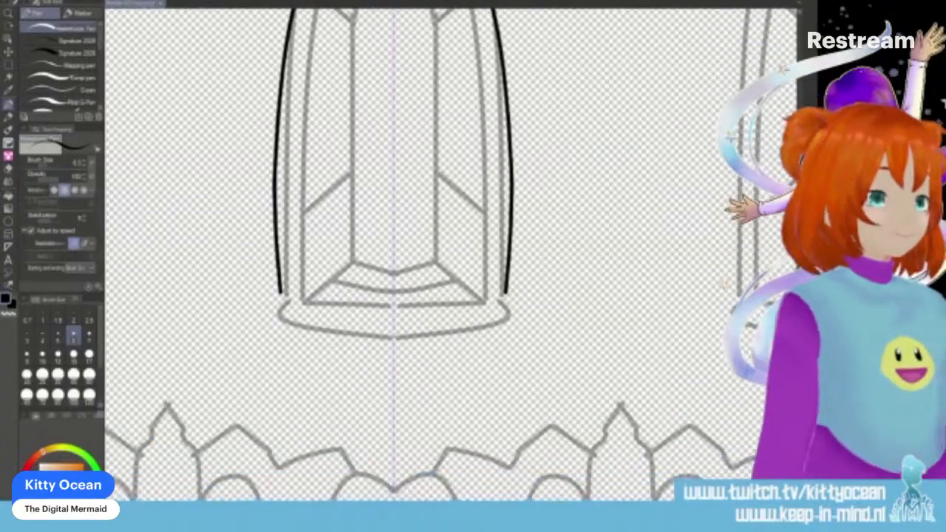
mouse_move(281, 292)
mouse_down()
mouse_move(275, 313)
mouse_move(299, 328)
mouse_move(394, 339)
mouse_up()
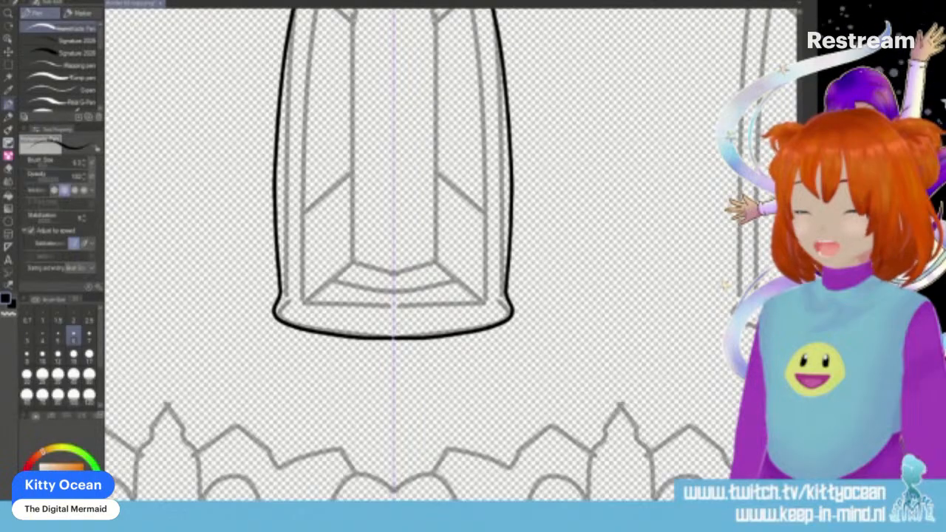
- Ink the star ornament near the top of the middle window, including the small arch between its lower points
scroll(414, 255, up, 4)
drag(358, 207, 394, 177)
mouse_move(359, 207)
mouse_down()
mouse_move(369, 256)
mouse_move(394, 234)
mouse_up()
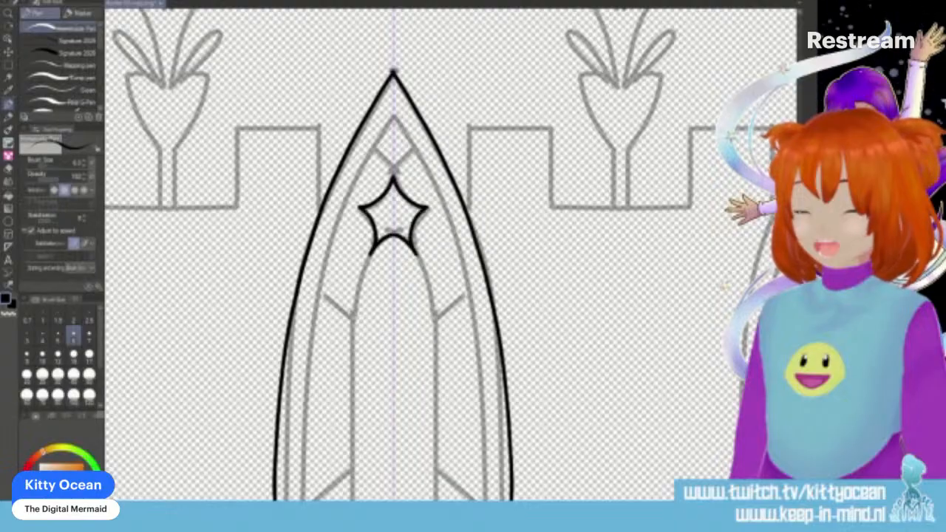
- Try to ink the middle window's inner arch from its peak down the sides, and undo the stroke
mouse_move(393, 117)
mouse_down()
mouse_move(360, 177)
mouse_move(337, 259)
mouse_move(303, 501)
mouse_up()
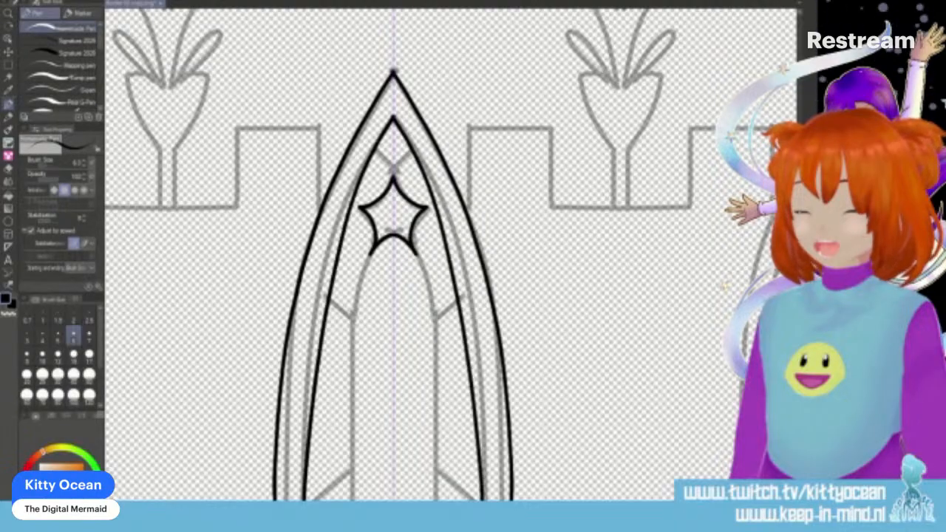
key(ctrl+z)
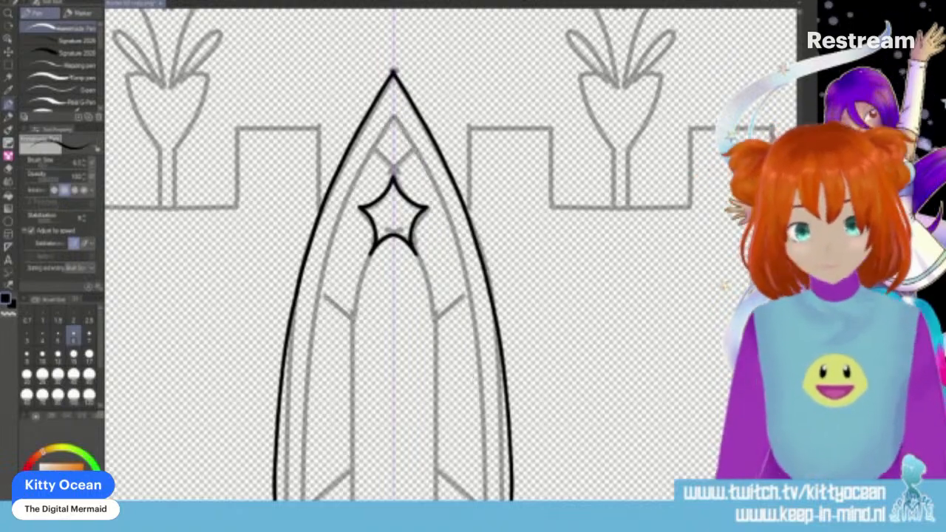
scroll(392, 259, down, 5)
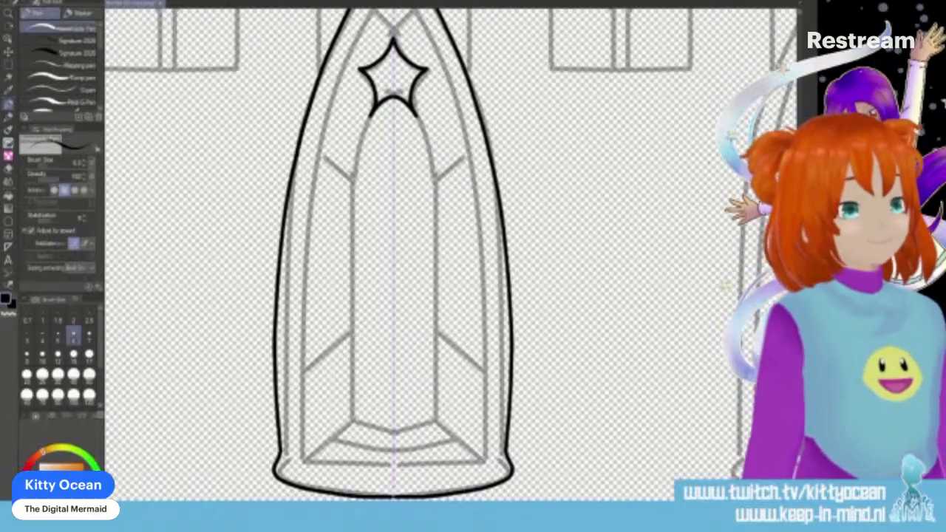
- Ink the middle window's inner arch from its peak down the sides, plus the crossed lines above the star
scroll(391, 258, up, 1)
scroll(392, 258, up, 1)
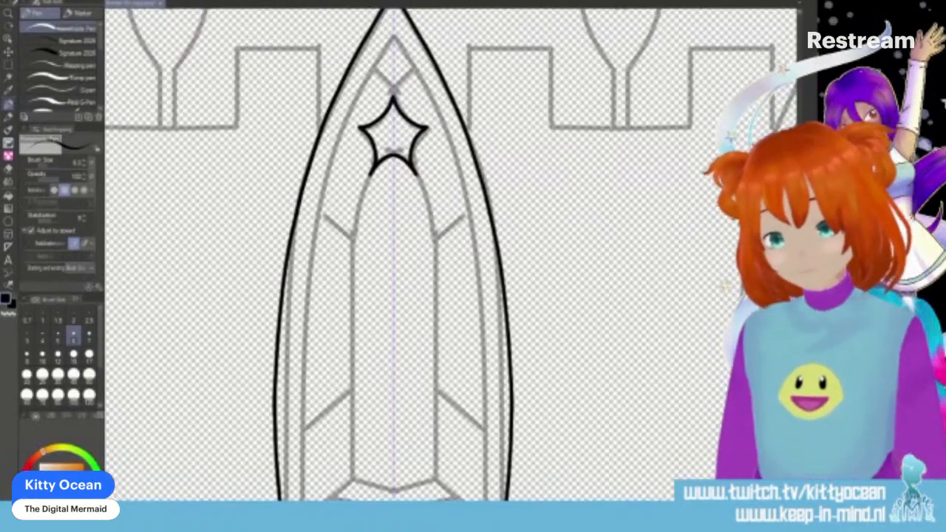
mouse_move(389, 45)
mouse_down()
mouse_move(340, 141)
mouse_move(315, 237)
mouse_move(300, 500)
mouse_up()
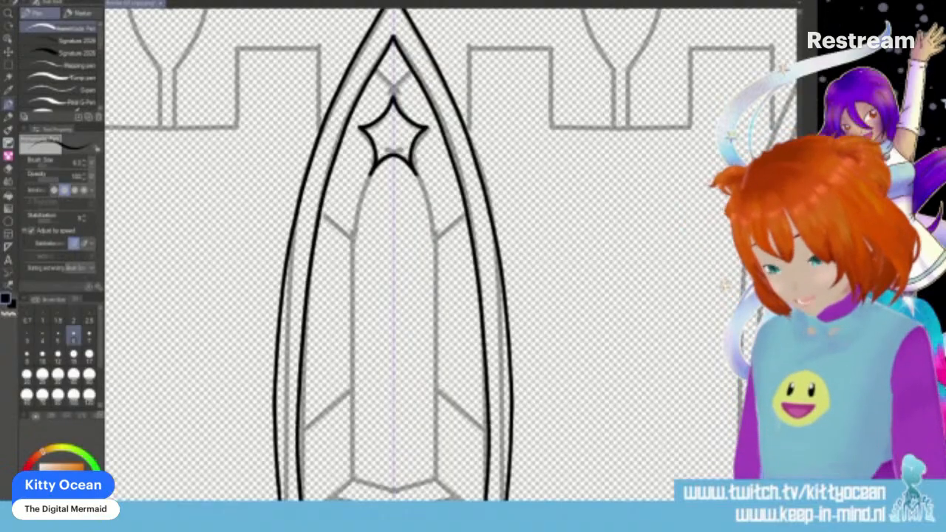
drag(375, 69, 393, 97)
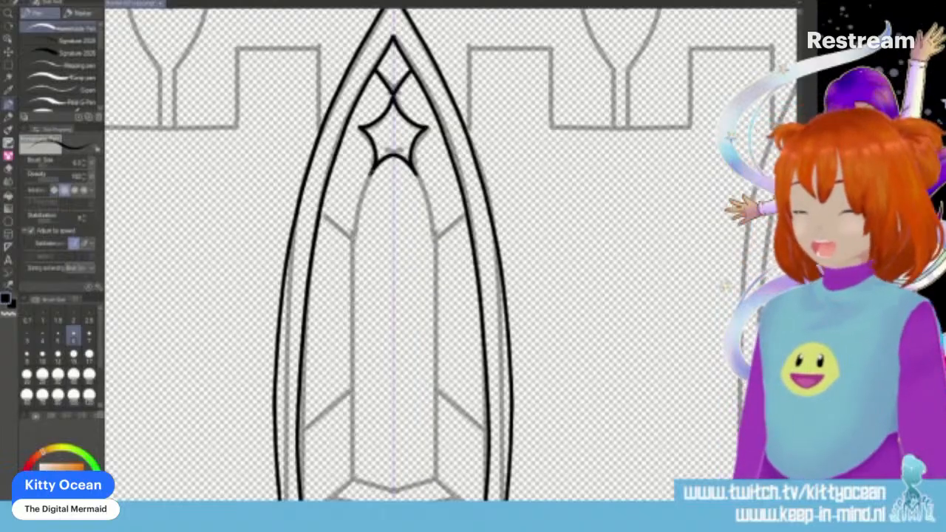
- Ink the window's central pane outline with its diagonal bars, and the angled sill lines at the base
mouse_move(369, 169)
mouse_down()
mouse_move(351, 474)
mouse_move(393, 489)
mouse_up()
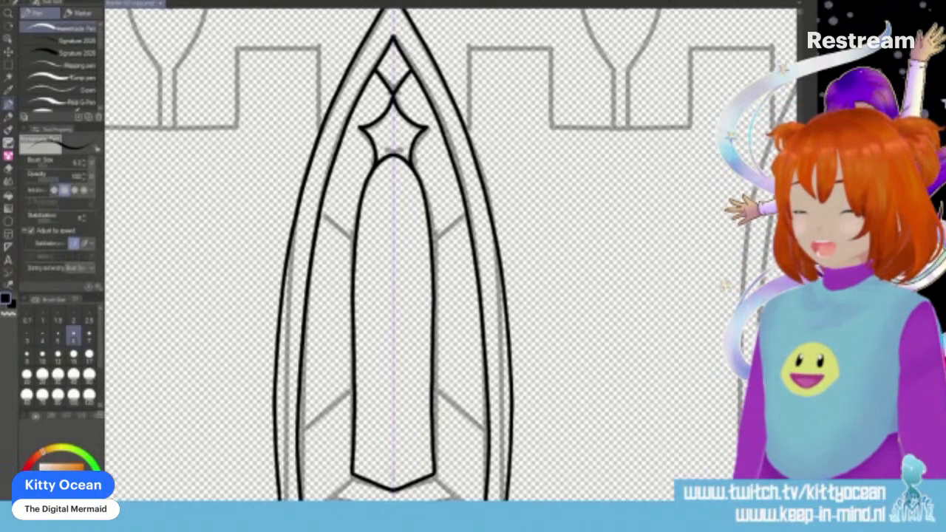
drag(319, 214, 350, 241)
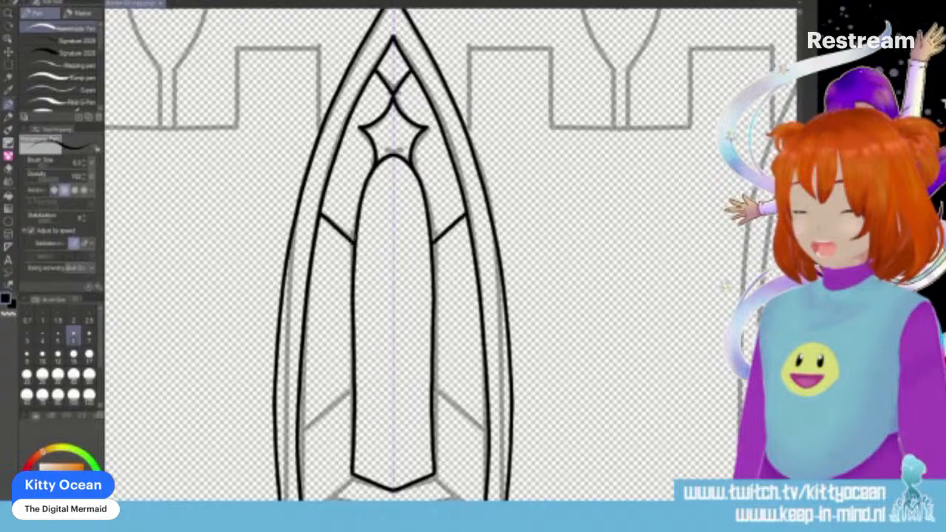
drag(298, 434, 353, 390)
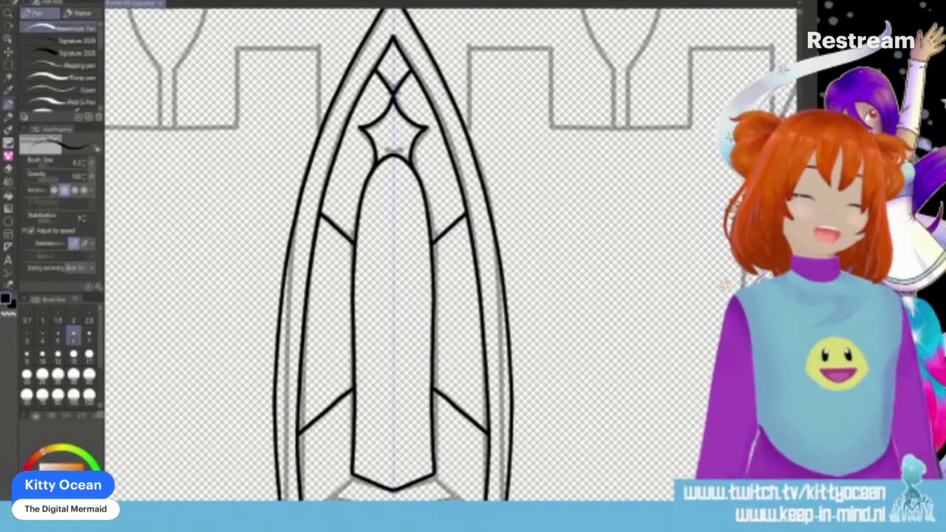
scroll(391, 251, down, 4)
mouse_move(303, 351)
mouse_down()
mouse_move(353, 310)
mouse_move(335, 329)
mouse_move(392, 342)
mouse_up()
drag(304, 354, 391, 356)
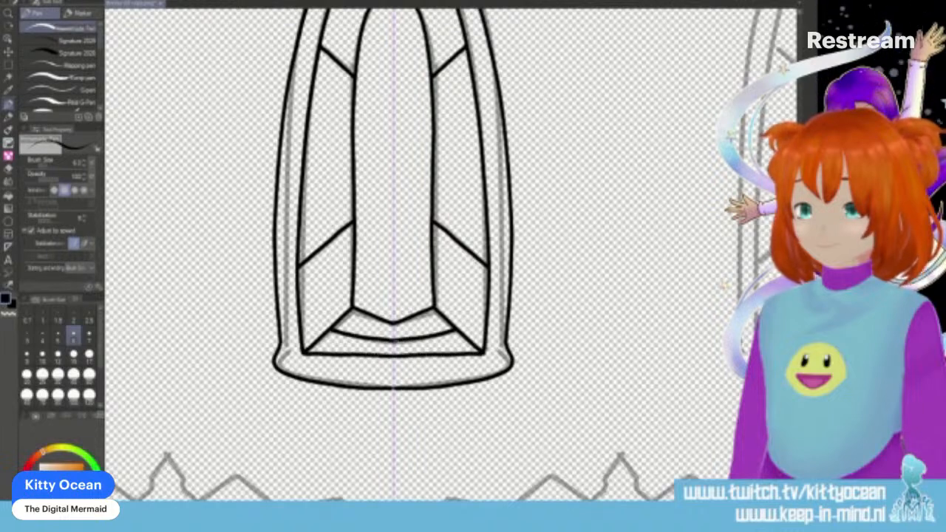
- Ink the battlement blocks beside the window's peak and continue the wall line to the inner edge of the plant stem
scroll(450, 255, up, 5)
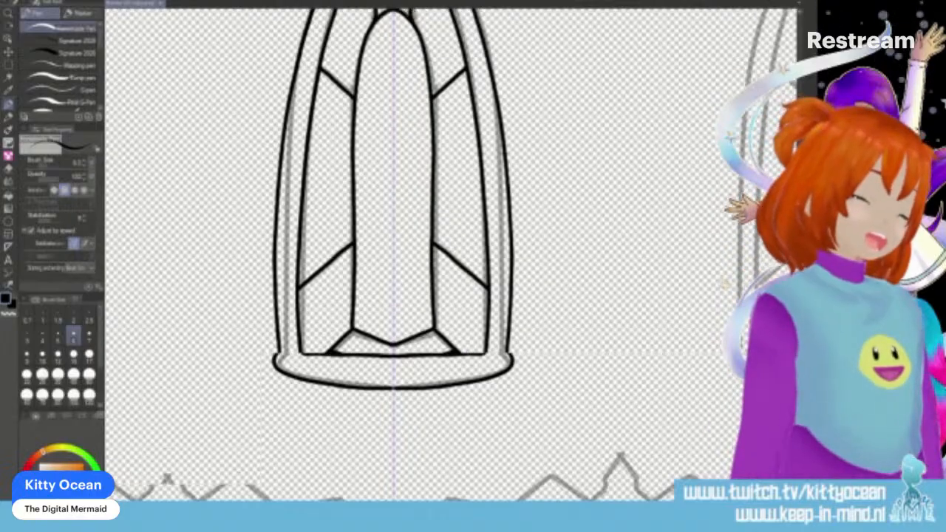
scroll(451, 255, up, 1)
drag(237, 278, 236, 355)
mouse_move(236, 278)
mouse_down()
mouse_move(319, 278)
mouse_move(319, 361)
mouse_up()
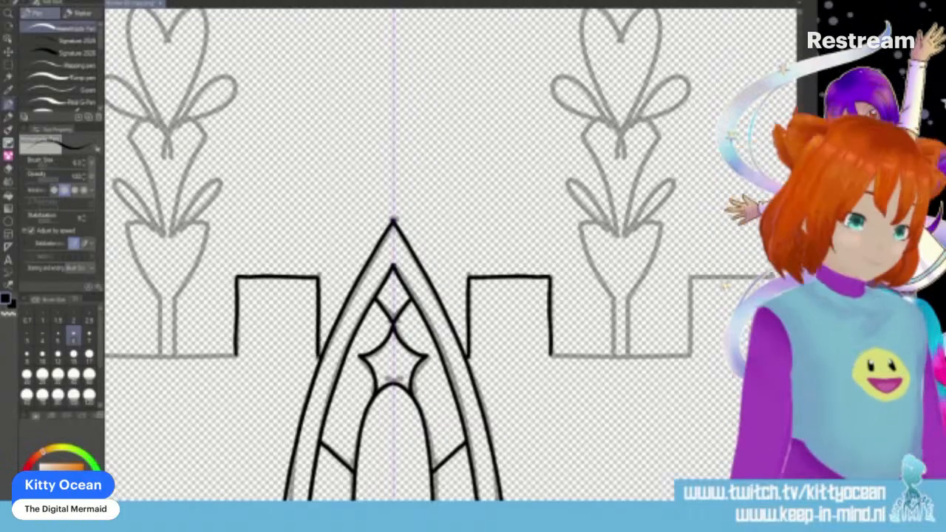
scroll(614, 190, left, 2)
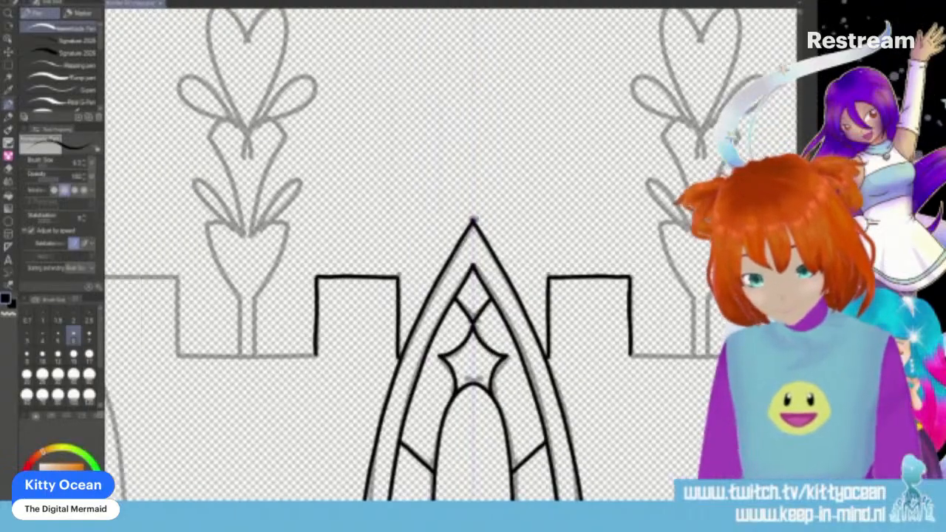
scroll(473, 252, left, 4)
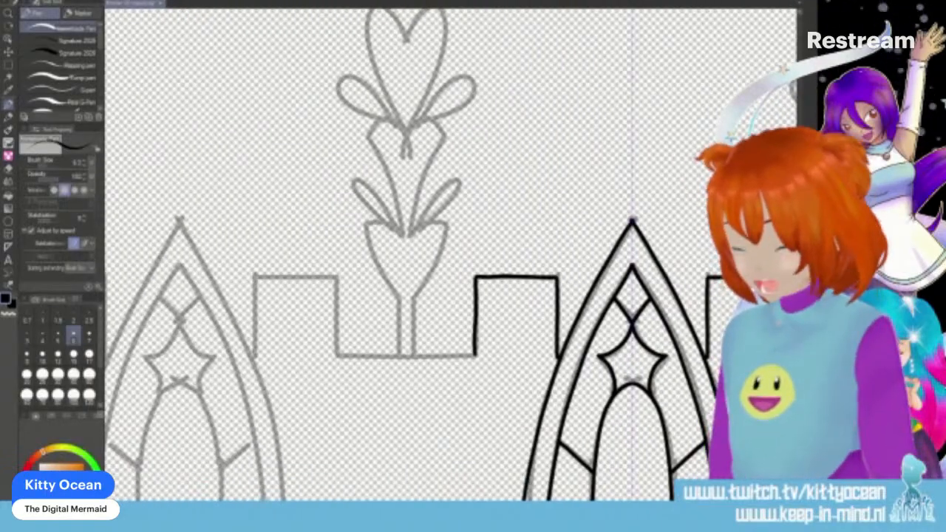
mouse_move(413, 319)
mouse_down()
mouse_move(405, 356)
mouse_move(476, 355)
mouse_up()
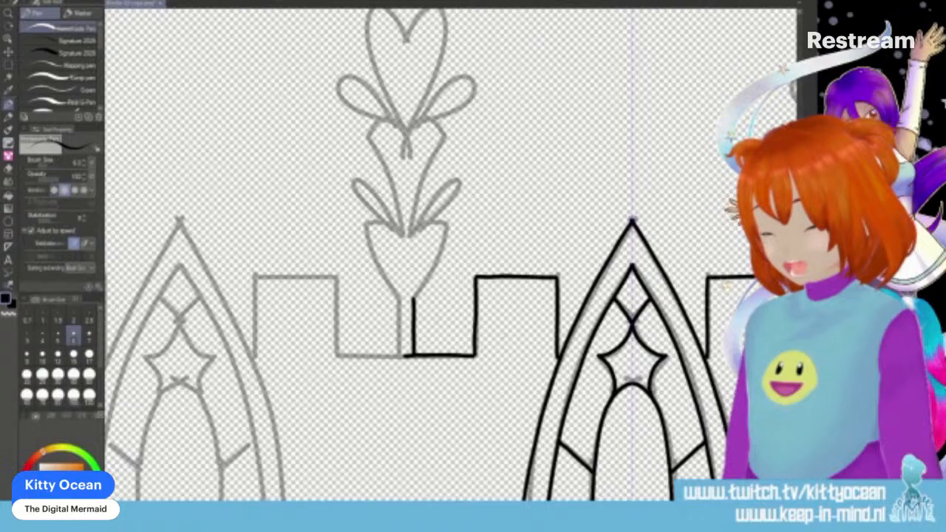
- Ink the window-facing half of the plant, from the cup above the stem through the leaves to the heart at its tip
scroll(414, 258, up, 3)
mouse_move(411, 358)
mouse_down()
mouse_move(433, 337)
mouse_move(447, 357)
mouse_move(412, 416)
mouse_up()
mouse_move(411, 347)
mouse_down()
mouse_move(450, 293)
mouse_move(454, 305)
mouse_move(413, 350)
mouse_up()
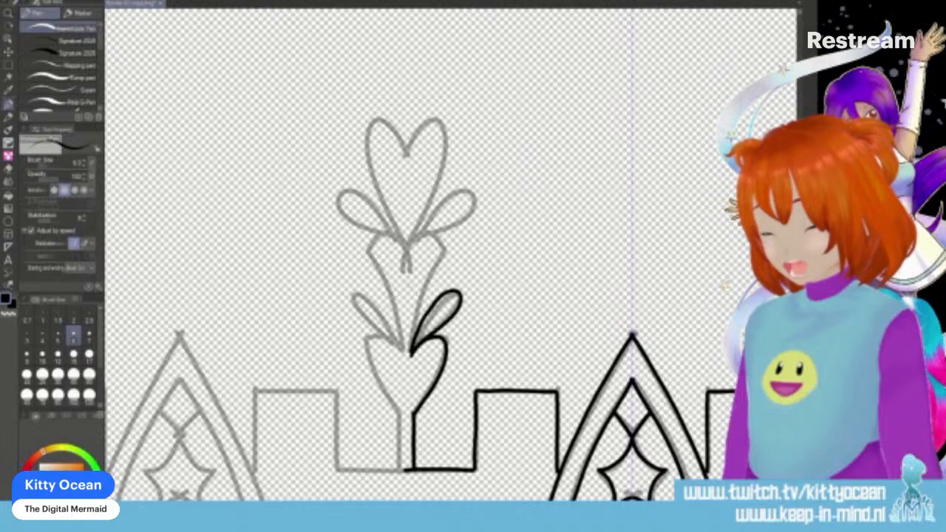
key(ctrl+z)
mouse_move(411, 345)
mouse_down()
mouse_move(440, 251)
mouse_move(433, 237)
mouse_move(405, 278)
mouse_up()
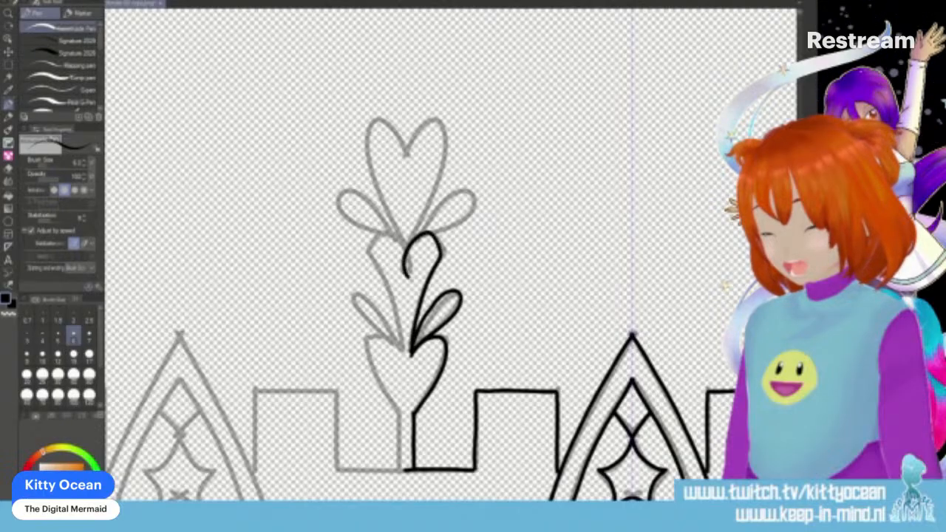
mouse_move(411, 243)
mouse_down()
mouse_move(468, 192)
mouse_move(454, 226)
mouse_move(424, 235)
mouse_move(418, 224)
mouse_move(439, 170)
mouse_move(436, 120)
mouse_move(405, 153)
mouse_move(411, 127)
mouse_up()
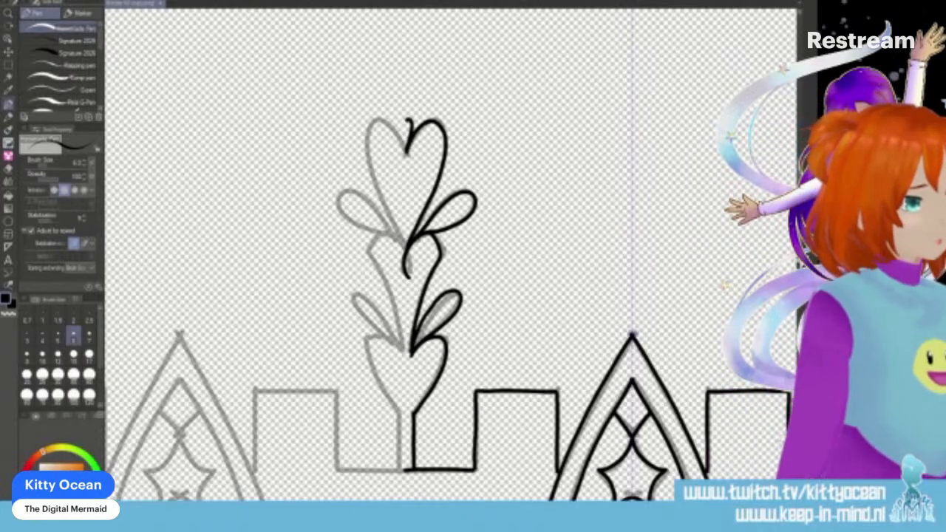
- Ink the central bushes below the window with mirrored scalloped edges and a small round bump on the centre line
scroll(443, 251, down, 5)
scroll(444, 251, down, 10)
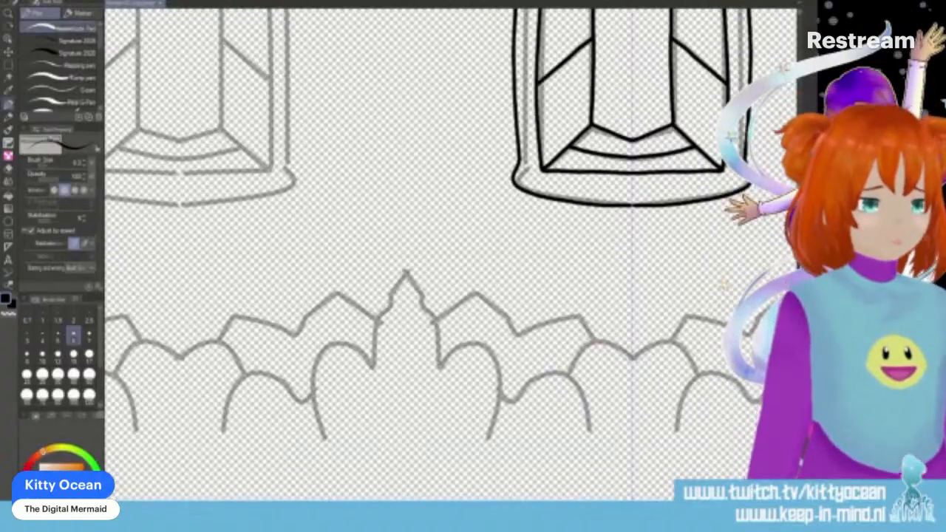
scroll(443, 251, right, 5)
mouse_move(328, 402)
mouse_down()
mouse_move(346, 384)
mouse_move(399, 380)
mouse_move(400, 393)
mouse_move(418, 399)
mouse_move(411, 421)
mouse_up()
key(ctrl+z)
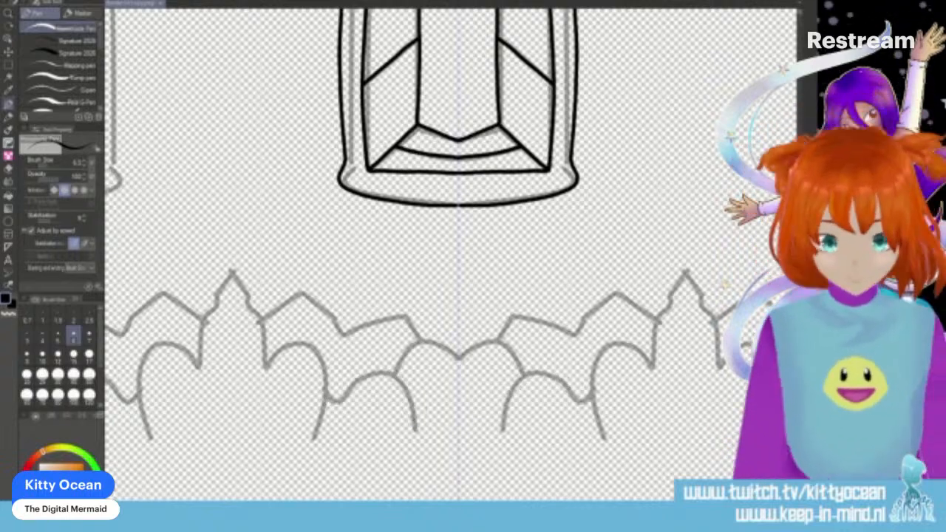
mouse_move(414, 412)
mouse_down()
mouse_move(406, 384)
mouse_move(381, 373)
mouse_move(327, 407)
mouse_up()
mouse_move(392, 382)
mouse_down()
mouse_move(408, 350)
mouse_move(423, 353)
mouse_move(424, 341)
mouse_move(458, 340)
mouse_move(442, 333)
mouse_move(458, 313)
mouse_up()
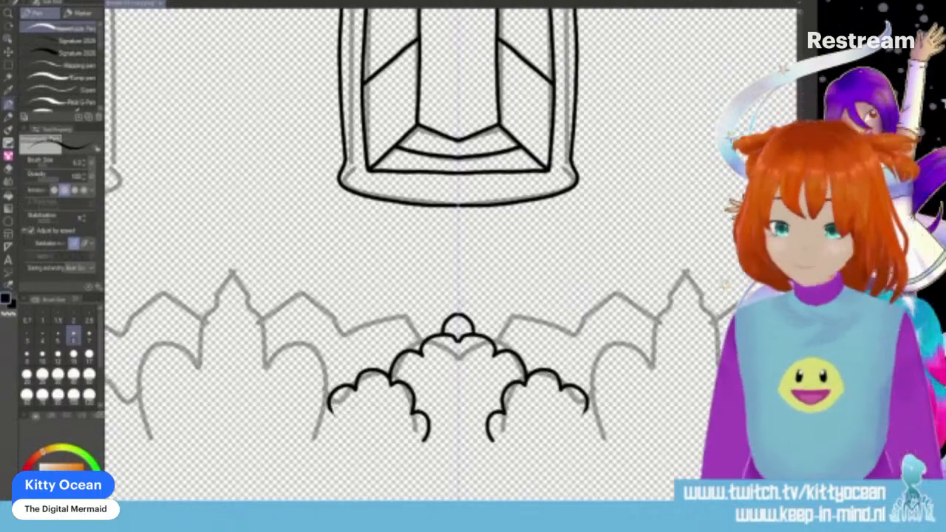
- Ink the hedges flanking the central bushes with wavy and scalloped edges, reaching up to the pointed bush tips
mouse_move(264, 325)
mouse_down()
mouse_move(272, 311)
mouse_move(316, 303)
mouse_move(343, 334)
mouse_move(403, 319)
mouse_move(431, 336)
mouse_up()
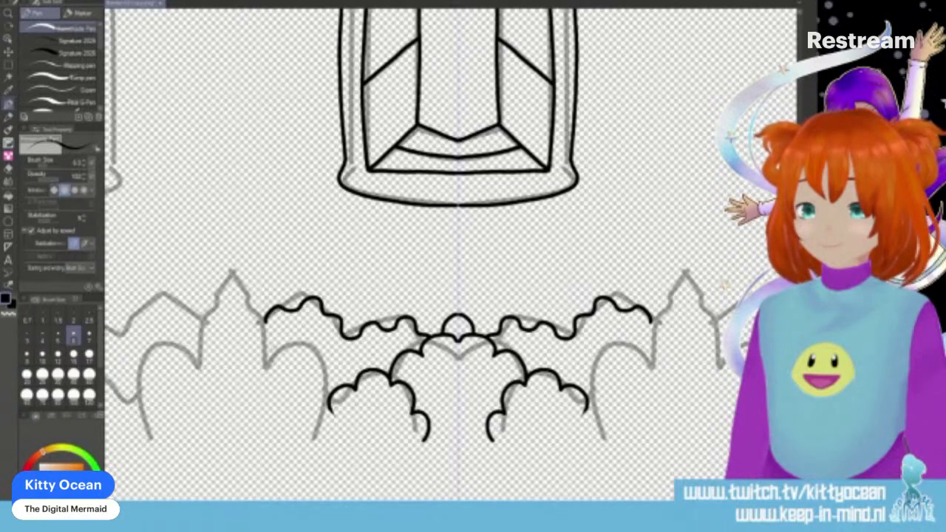
mouse_move(264, 341)
mouse_down()
mouse_move(298, 362)
mouse_move(322, 361)
mouse_move(343, 388)
mouse_up()
mouse_move(245, 311)
mouse_down()
mouse_move(256, 307)
mouse_move(267, 344)
mouse_up()
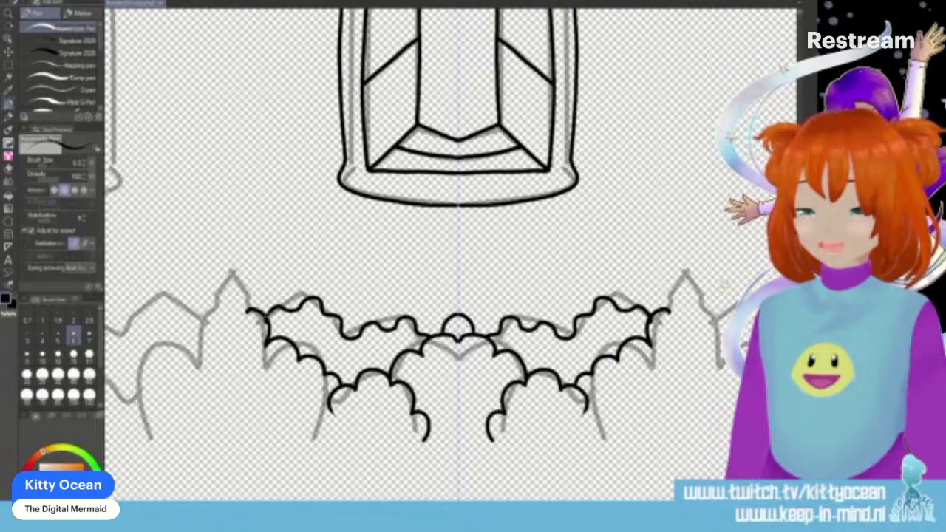
key(ctrl+z)
drag(242, 313, 263, 324)
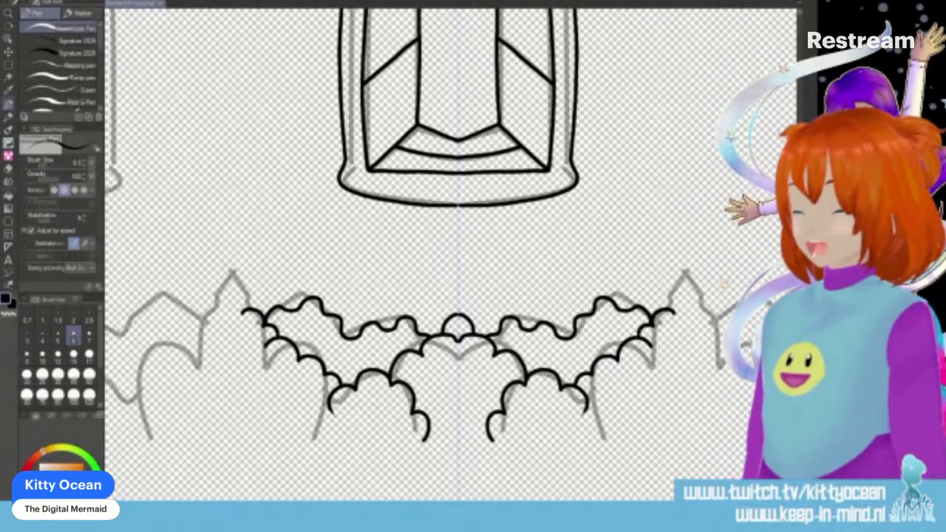
drag(252, 310, 231, 271)
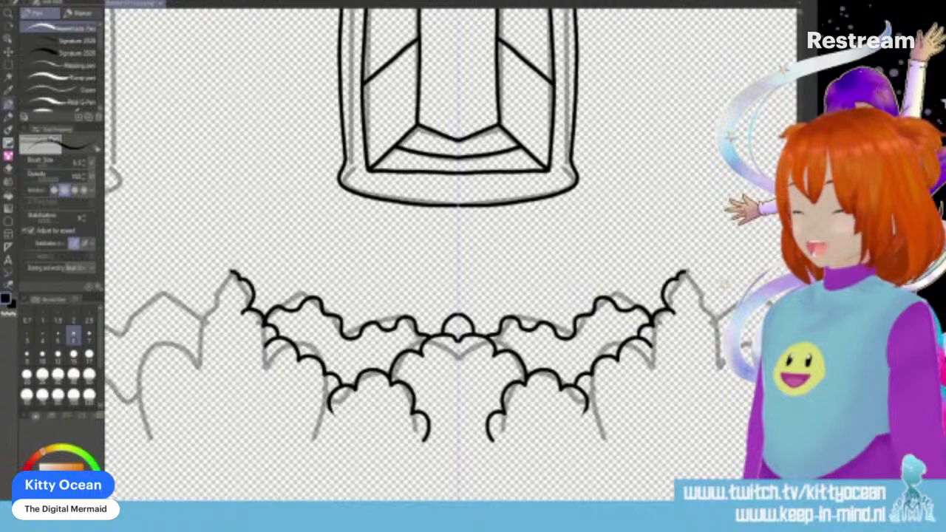
- Draw rabbits on the centre bush and the side hedges, and a mirrored pair of butterflies beside the window
mouse_move(442, 334)
mouse_down()
mouse_move(440, 309)
mouse_move(419, 325)
mouse_move(438, 333)
mouse_up()
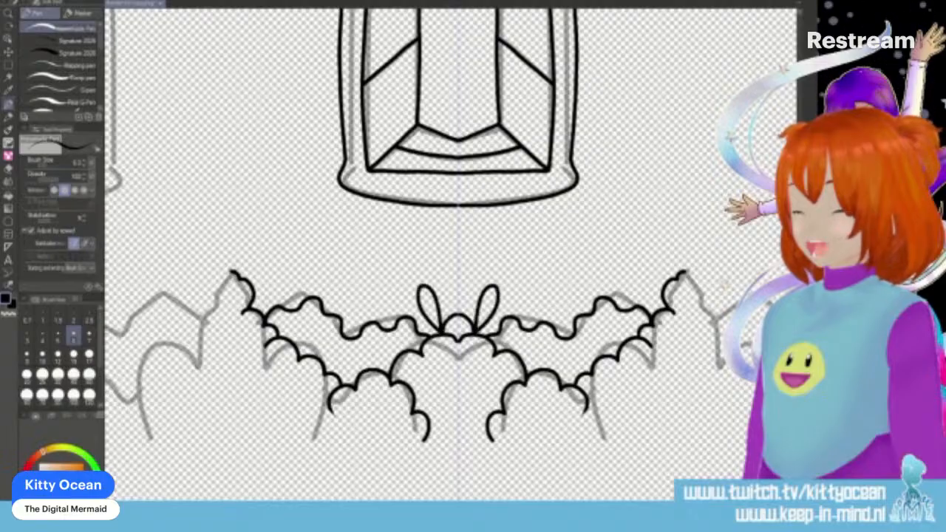
mouse_move(439, 322)
mouse_down()
mouse_move(415, 333)
mouse_move(458, 297)
mouse_up()
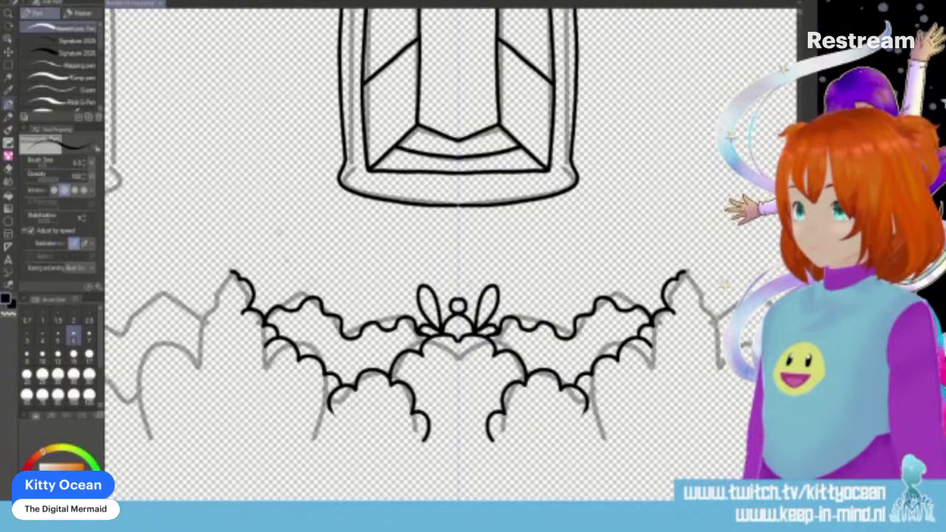
mouse_move(296, 284)
mouse_down()
mouse_move(275, 306)
mouse_move(301, 274)
mouse_move(320, 271)
mouse_move(320, 281)
mouse_move(293, 288)
mouse_move(318, 272)
mouse_up()
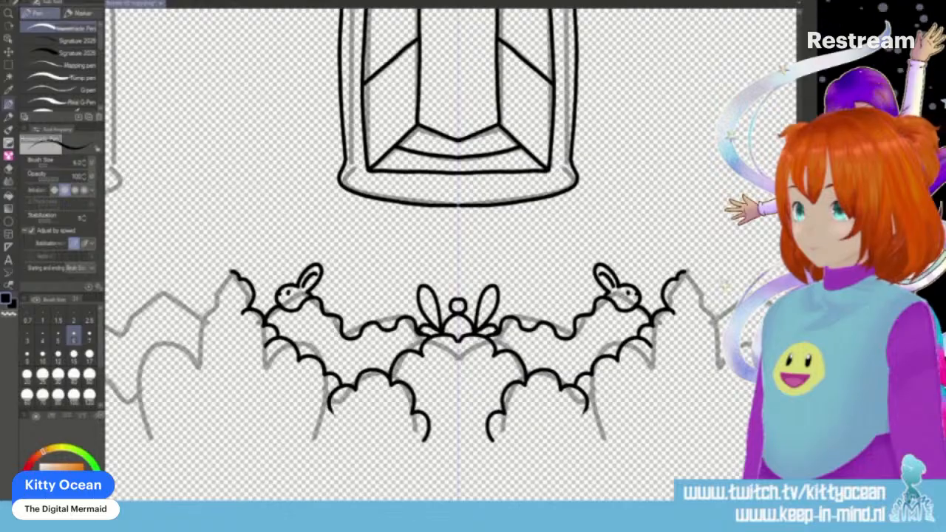
scroll(436, 255, up, 8)
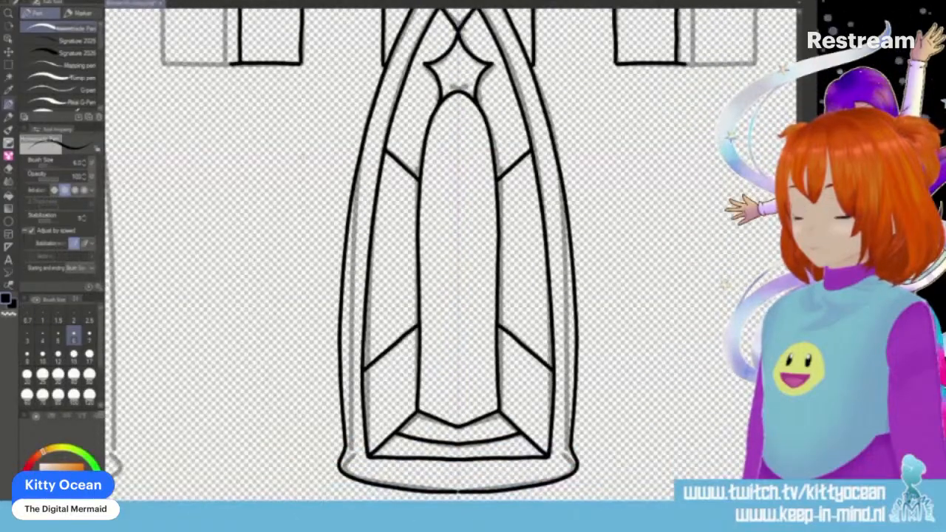
mouse_move(309, 147)
mouse_down()
mouse_move(299, 154)
mouse_move(322, 147)
mouse_move(295, 164)
mouse_move(313, 159)
mouse_move(309, 135)
mouse_move(317, 131)
mouse_up()
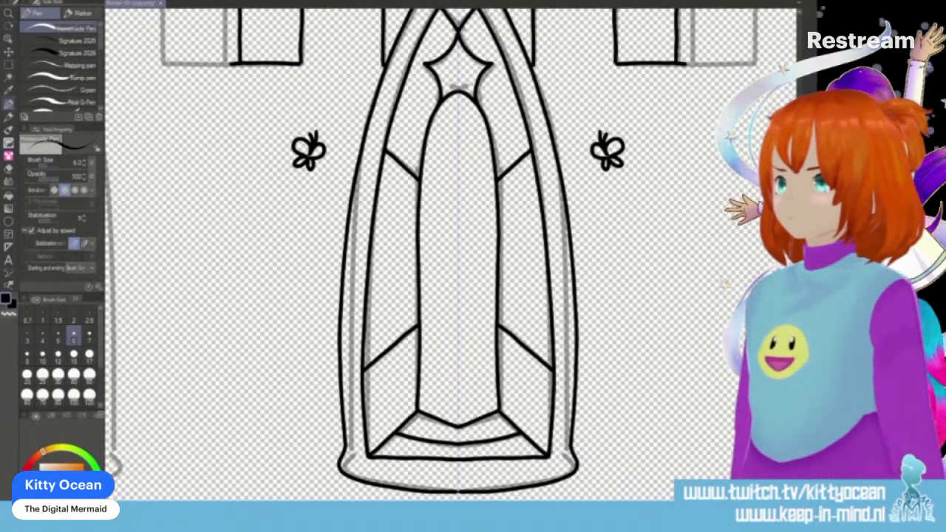
key(alt+Tab)
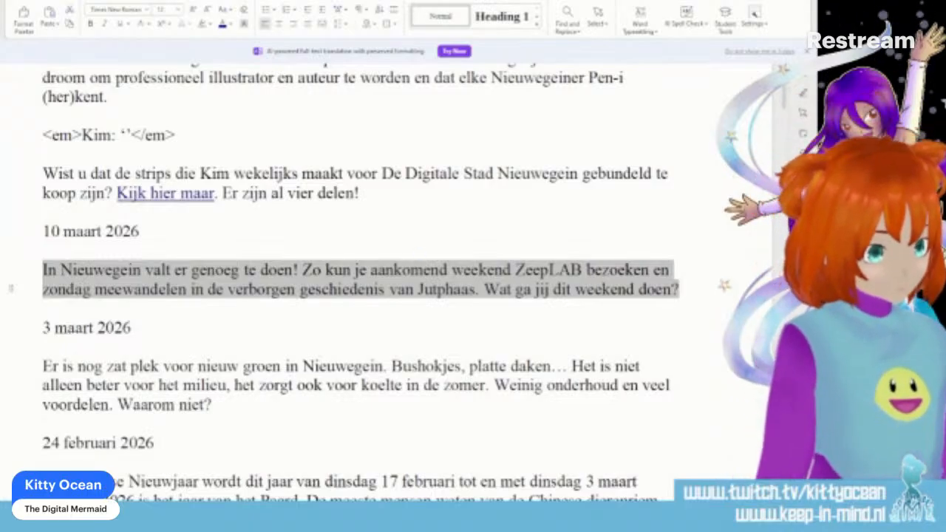
click(603, 515)
right_click(604, 515)
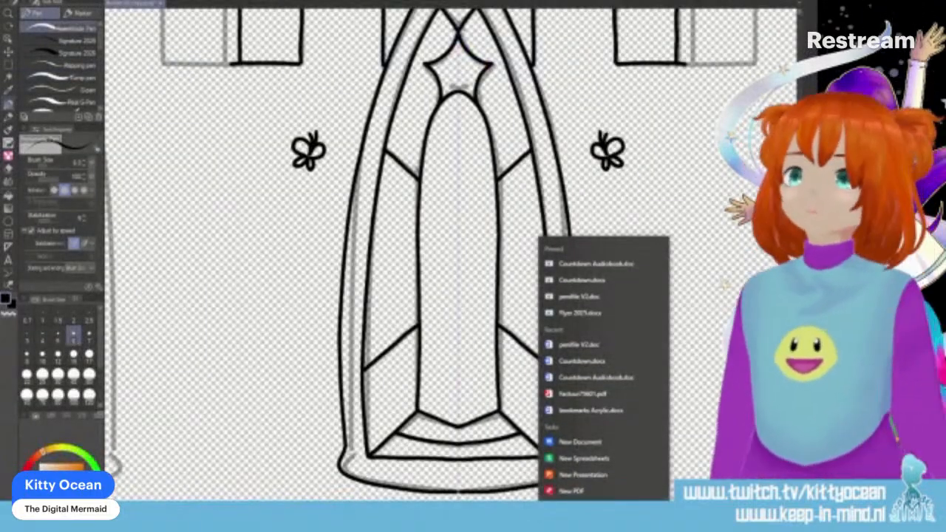
- Save the drawing, agreeing to proceed with a format that does not keep the layer information
click(12, 0)
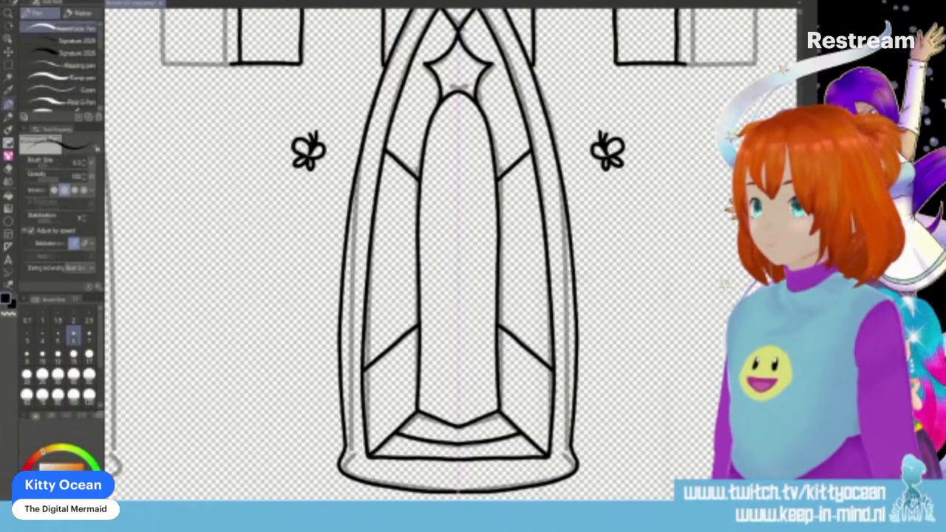
key(ctrl+s)
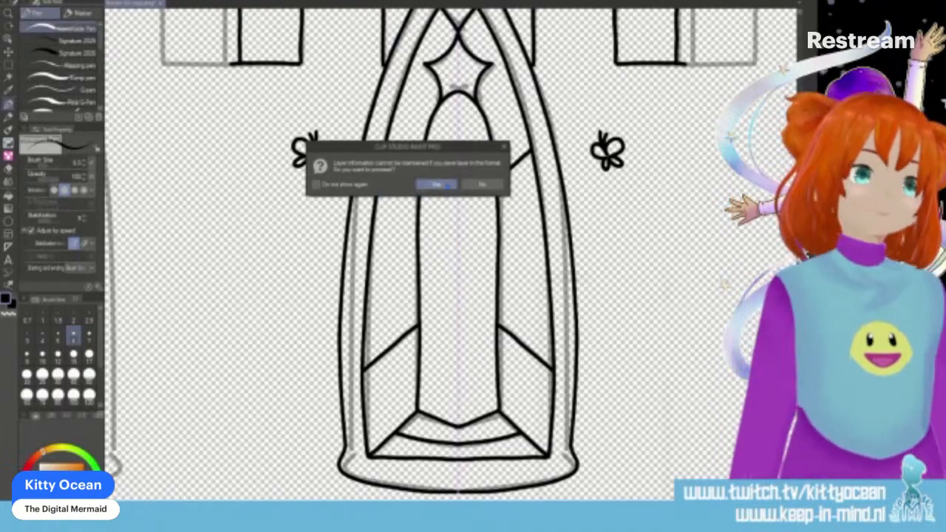
click(448, 184)
- Switch to the word-processor document with the dated strip texts
key(alt+Tab)
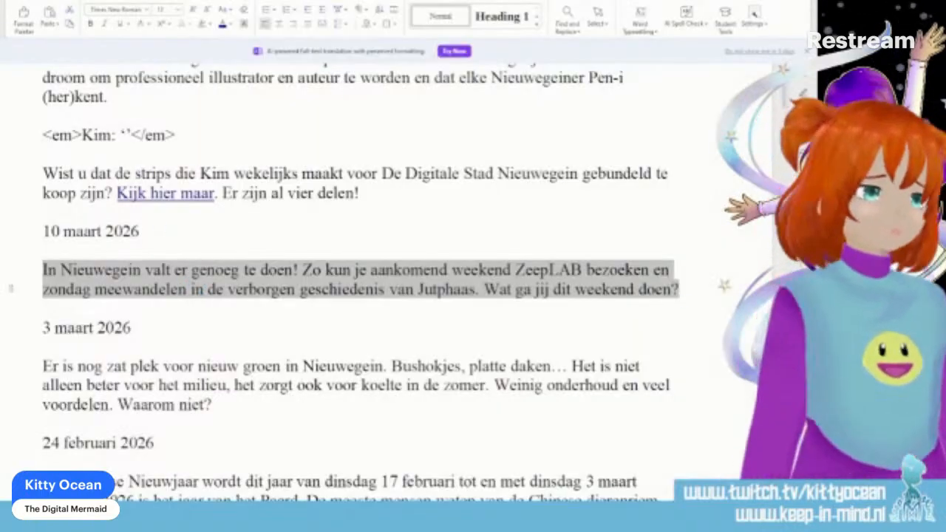
right_click(603, 519)
click(603, 519)
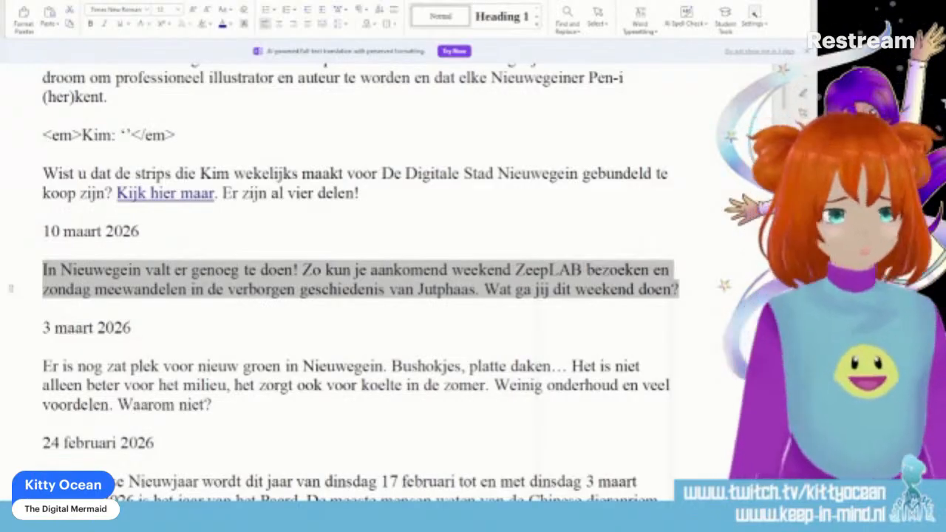
key(alt+Tab)
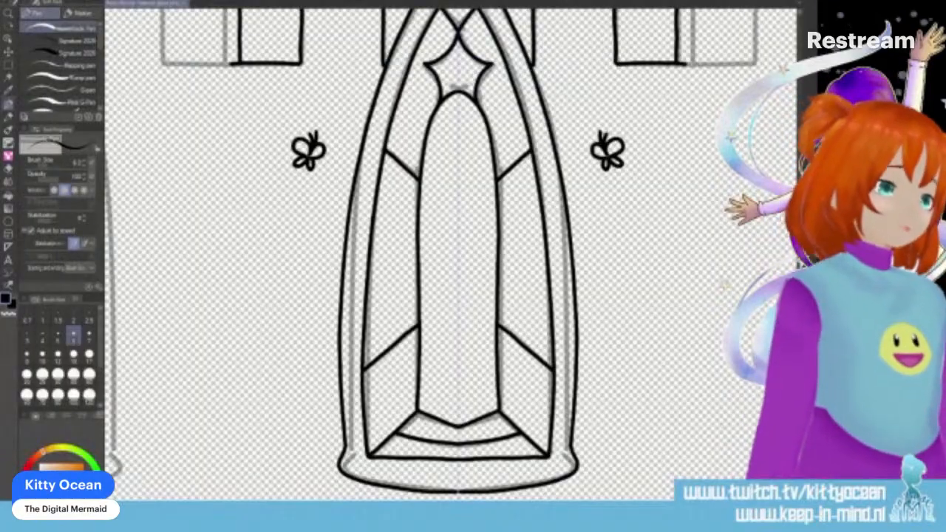
key(alt+Tab)
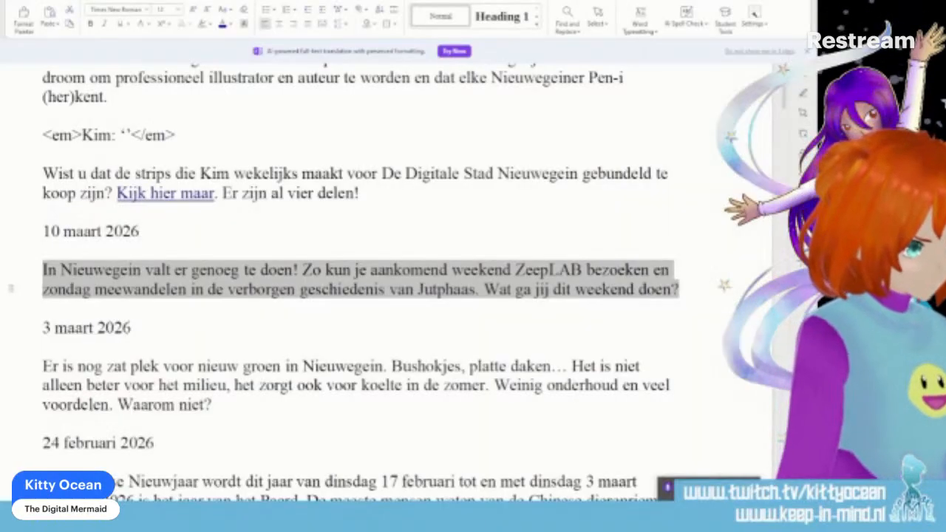
right_click(658, 511)
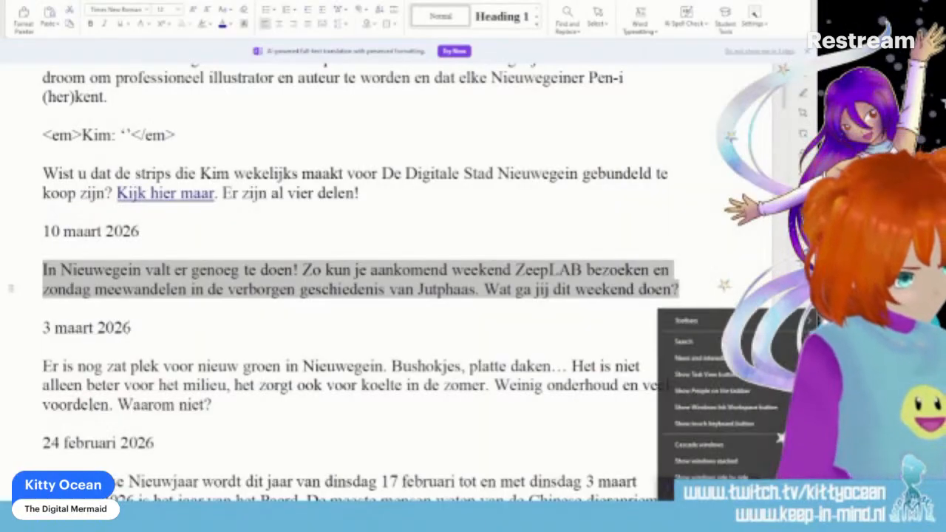
click(657, 512)
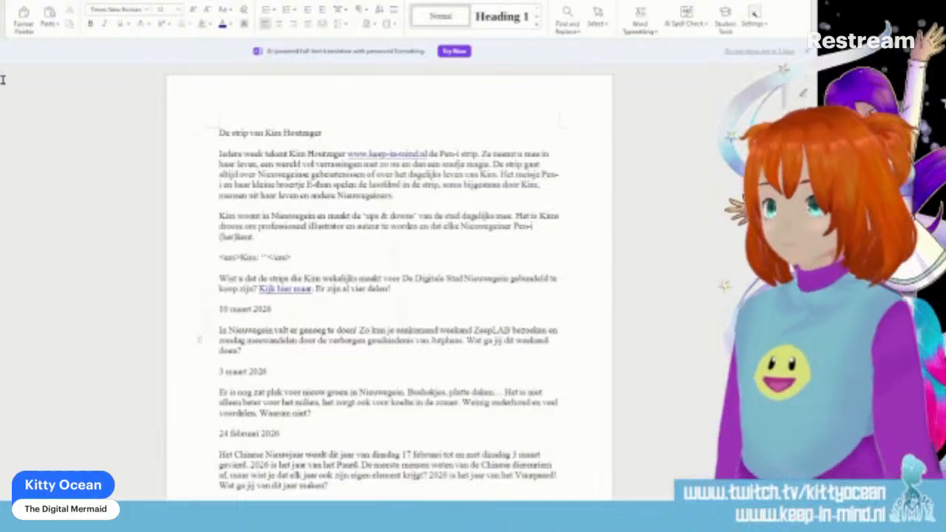
- Switch back to the drawing and ink a mirrored pair of flying birds above the battlements, between the heart-topped plants
scroll(3, 80, down, 1)
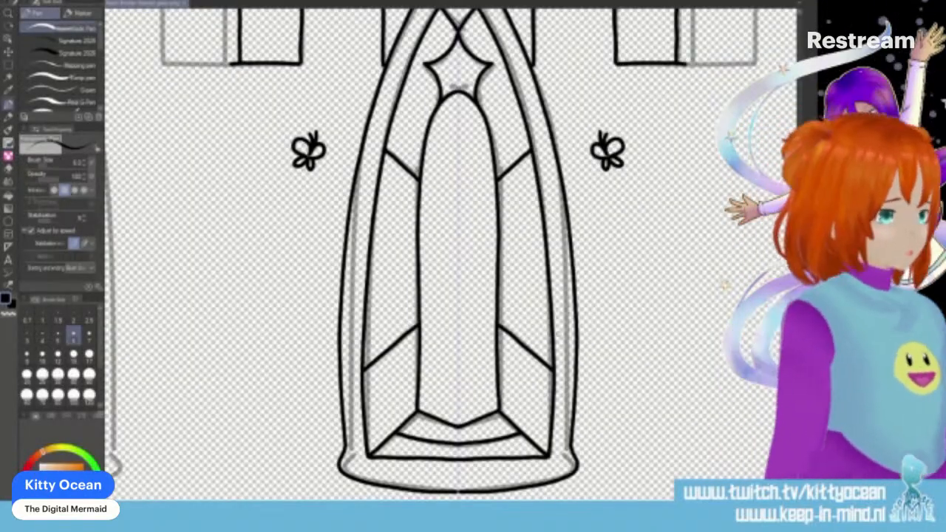
scroll(452, 255, down, 1)
scroll(452, 255, down, 6)
scroll(452, 254, up, 13)
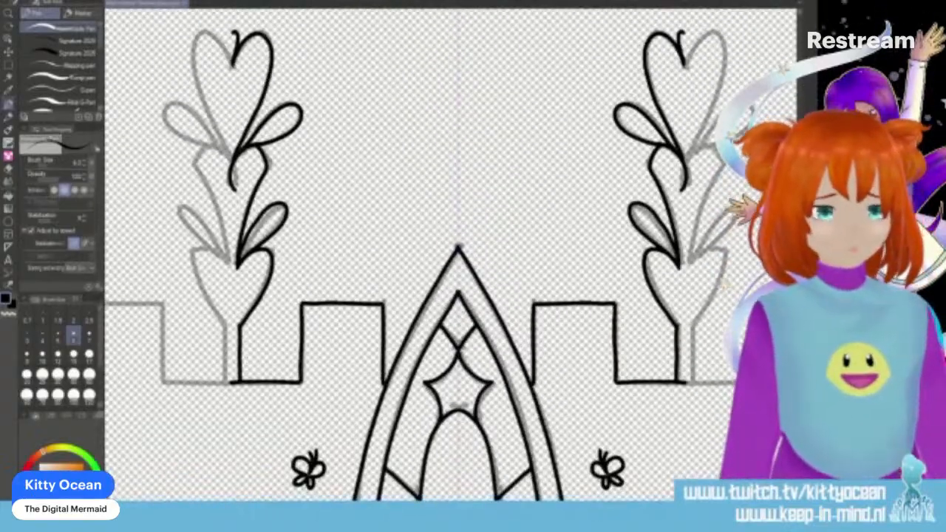
scroll(452, 255, up, 3)
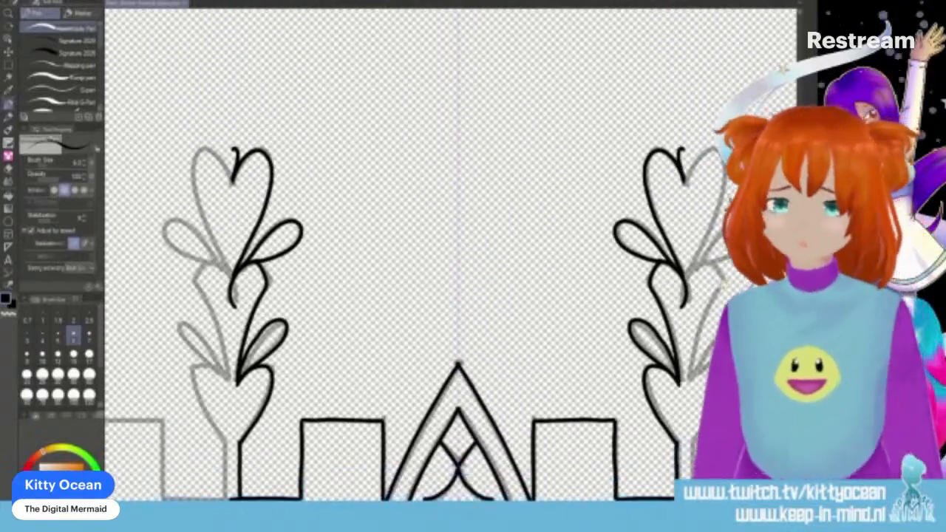
mouse_move(366, 187)
mouse_down()
mouse_move(408, 155)
mouse_move(398, 194)
mouse_move(370, 197)
mouse_move(357, 174)
mouse_move(342, 175)
mouse_move(372, 215)
mouse_move(392, 214)
mouse_up()
mouse_move(360, 183)
mouse_down()
mouse_move(392, 148)
mouse_move(396, 157)
mouse_move(335, 178)
mouse_move(348, 186)
mouse_up()
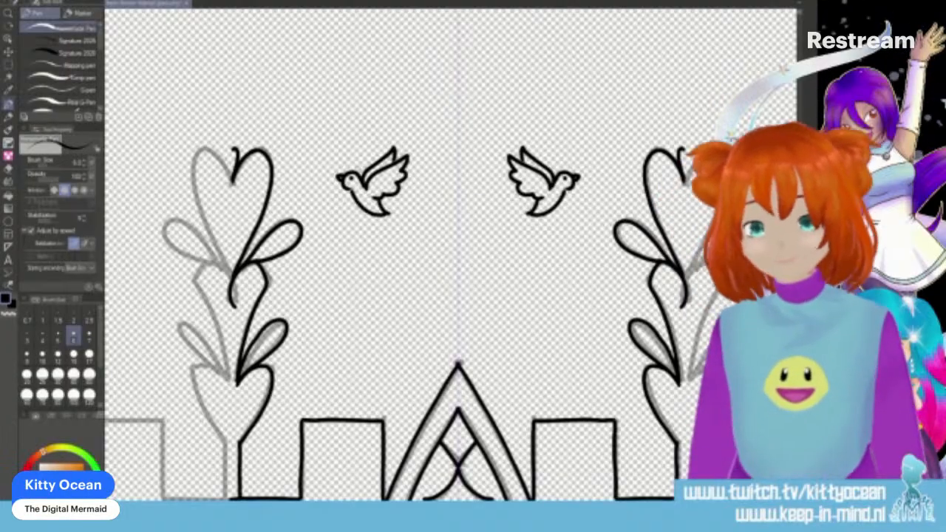
- Move a copy of the inked window pattern to the right with Scale/Rotate, onto the adjacent sketched window
scroll(451, 255, down, 9)
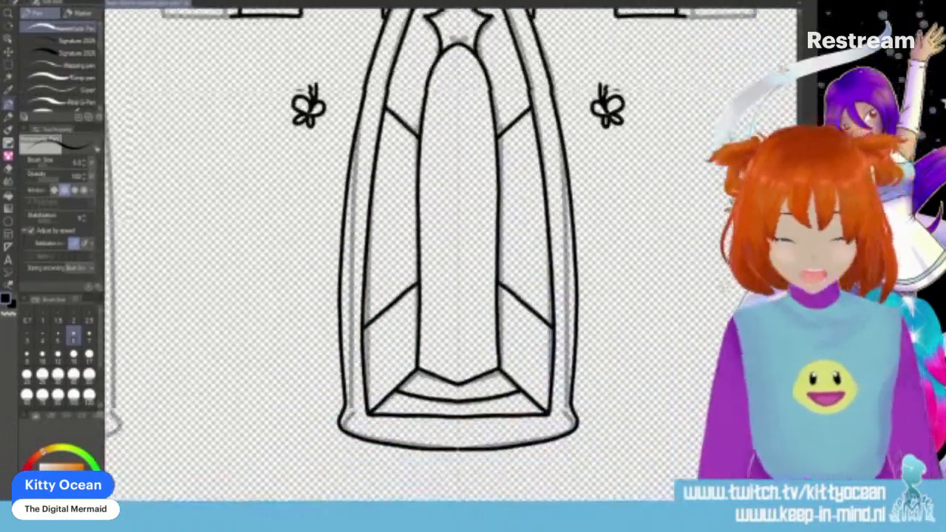
scroll(451, 255, down, 1)
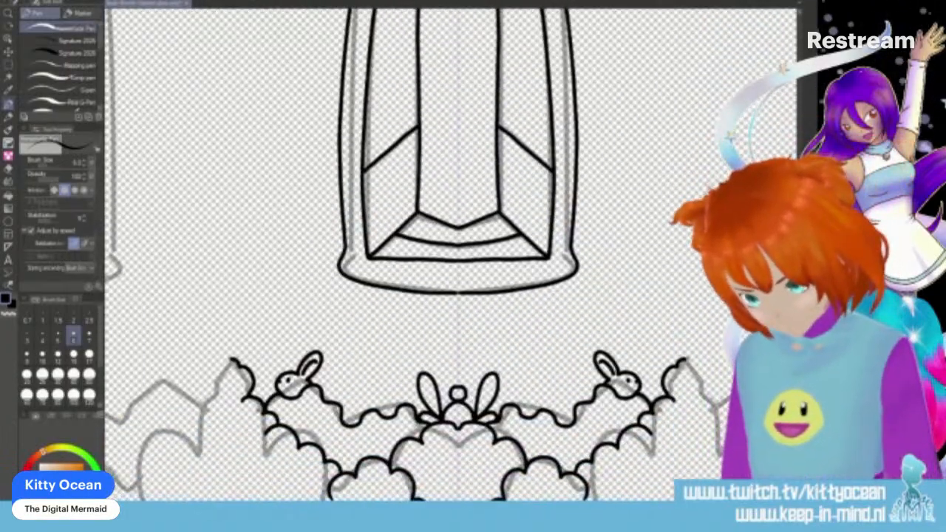
scroll(451, 255, down, 2)
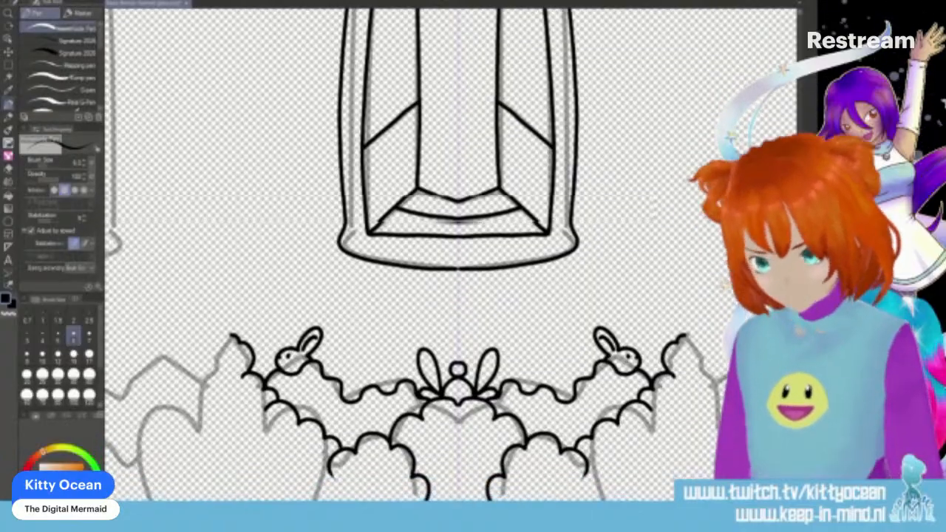
scroll(451, 255, up, 1)
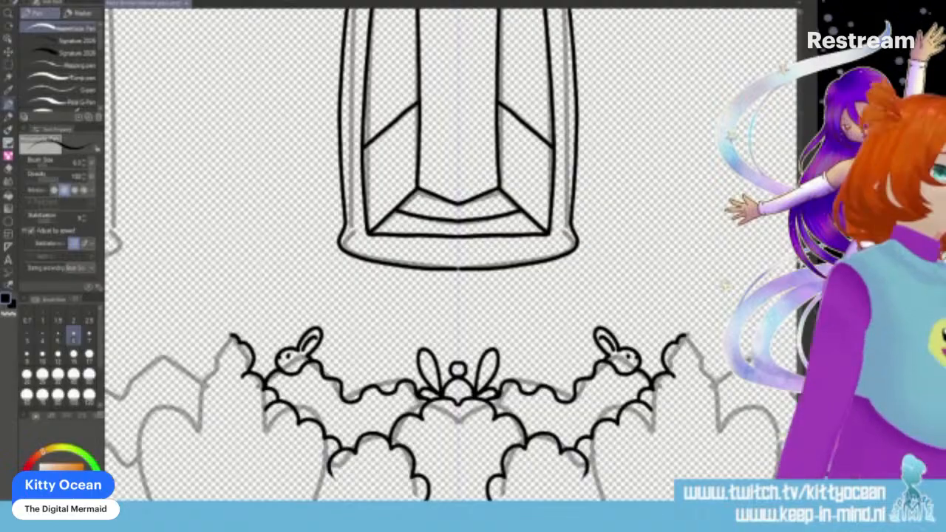
scroll(748, 355, down, 5)
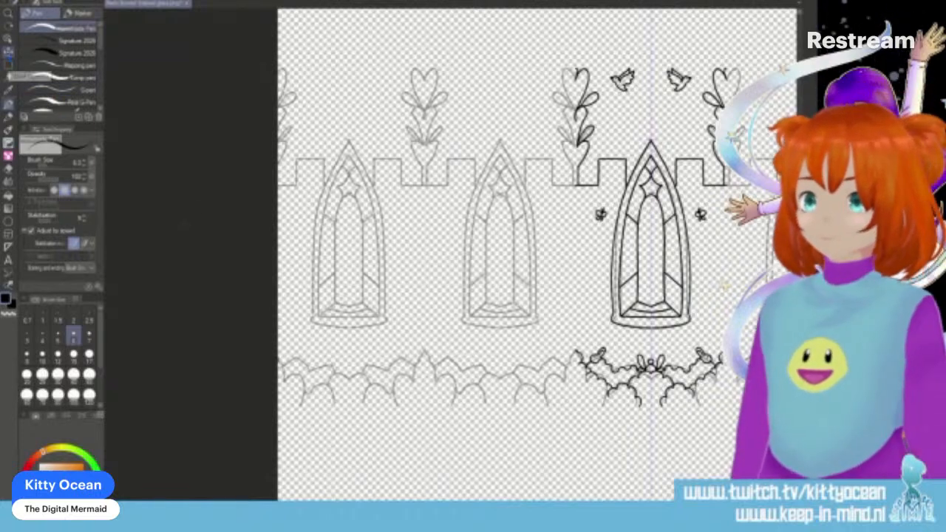
key(ctrl+t)
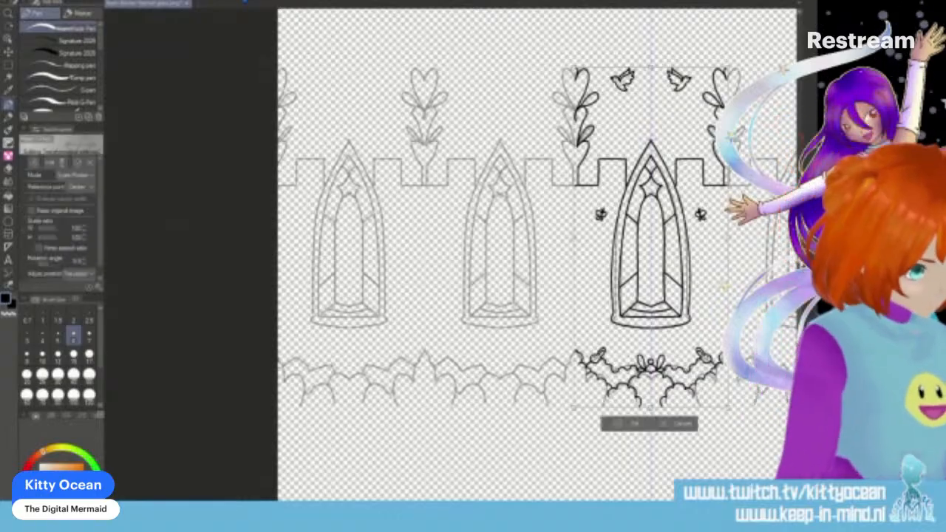
drag(651, 236, 677, 236)
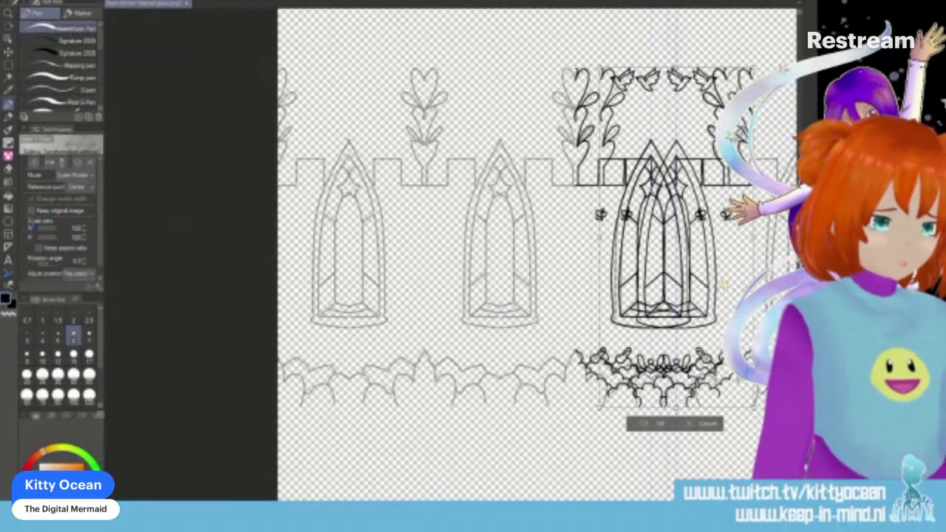
scroll(450, 255, right, 3)
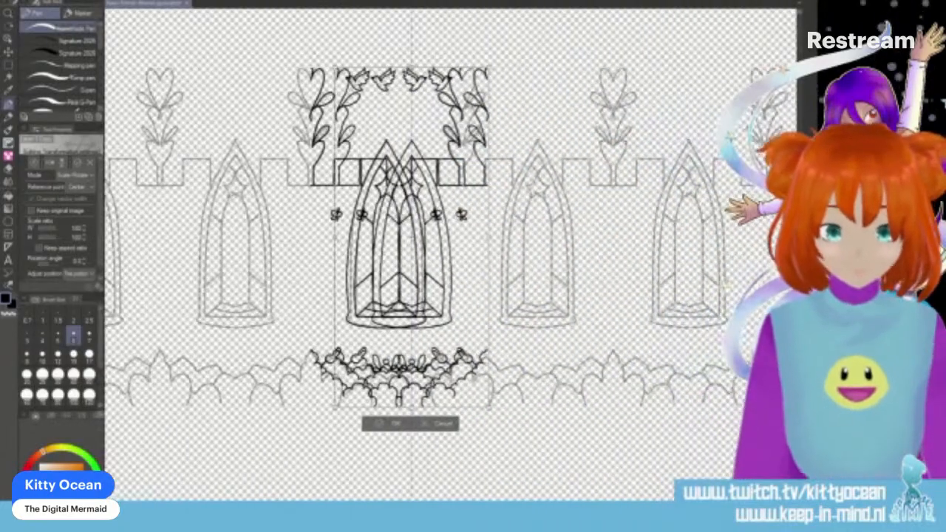
key(Right)
key(Right)
key(Right)
key(Right)
key(Right)
key(Right)
key(Right)
key(Right)
key(Right)
key(Right)
key(Right)
key(Right)
key(Right)
key(Right)
key(Right)
key(Right)
key(Right)
key(Right)
key(Right)
key(Right)
key(Right)
key(Right)
key(Right)
key(Right)
key(Right)
key(Right)
key(Right)
key(Right)
key(Right)
key(Right)
key(Right)
key(Right)
key(Right)
key(Right)
key(Right)
key(Right)
key(Right)
key(Right)
key(Right)
key(Right)
key(Right)
key(Right)
key(Right)
key(Right)
key(Right)
key(Right)
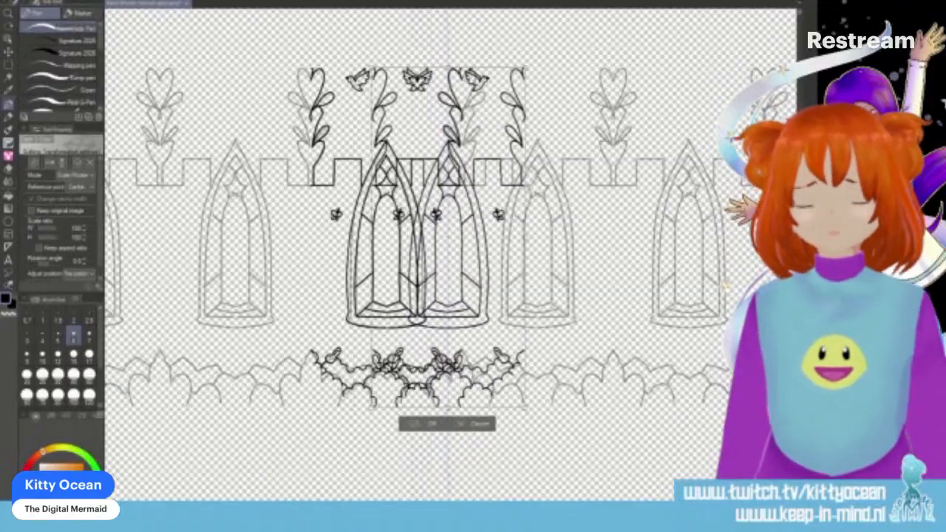
key(Right)
key(Right)
key(Right)
key(Right)
key(Right)
key(Right)
key(Right)
key(Right)
key(Right)
key(Right)
key(Right)
key(Right)
key(Right)
key(Right)
key(Right)
key(Right)
key(Right)
key(Right)
key(Right)
key(Right)
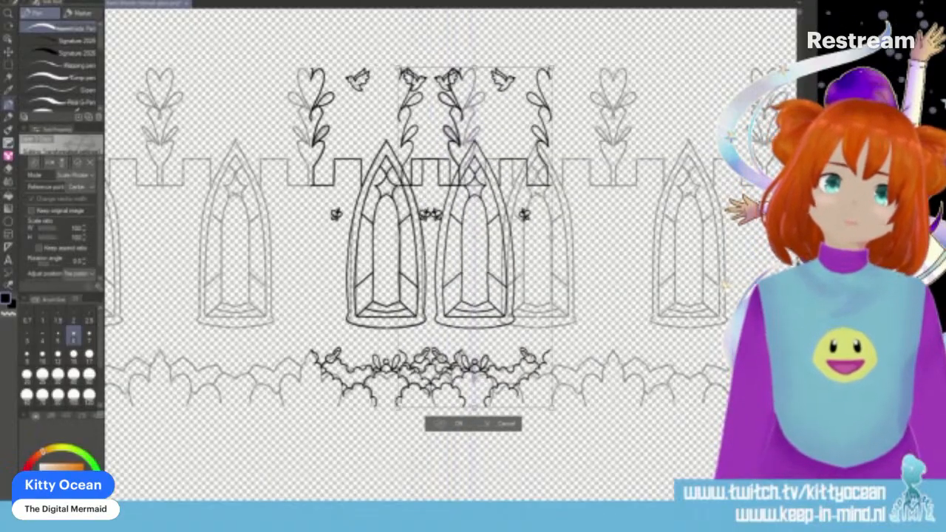
key(Right)
key(Right)
key(Right)
key(Right)
key(Right)
key(Right)
key(Right)
key(Right)
key(Right)
key(Right)
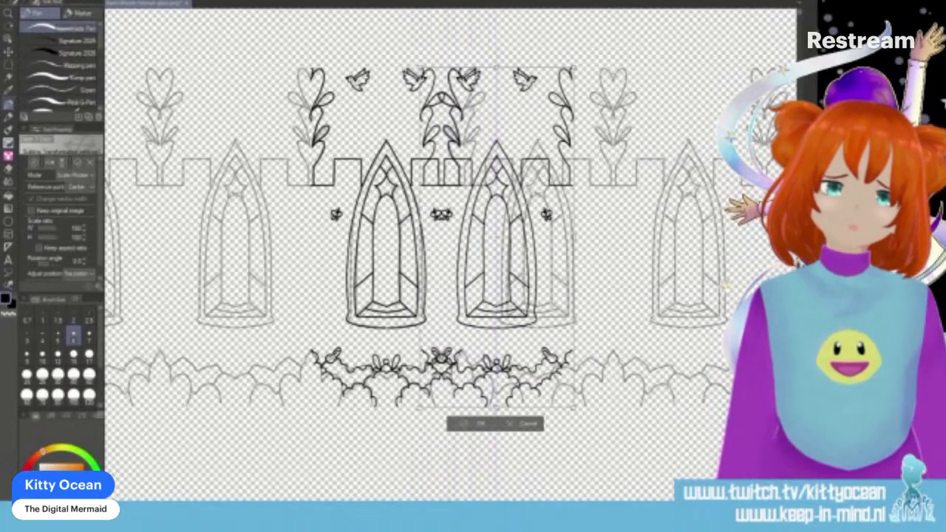
key(Right)
key(Right)
key(Right)
key(Right)
key(Right)
key(Right)
key(Right)
key(Right)
key(Right)
key(Right)
key(Right)
key(Right)
key(Right)
key(Right)
key(Right)
key(Right)
key(Right)
key(Right)
key(Right)
key(Right)
key(Right)
key(Right)
key(Right)
key(Right)
key(Right)
key(Right)
key(Right)
key(Right)
key(Right)
key(Right)
key(Right)
key(Right)
key(Right)
key(Right)
key(Right)
key(Right)
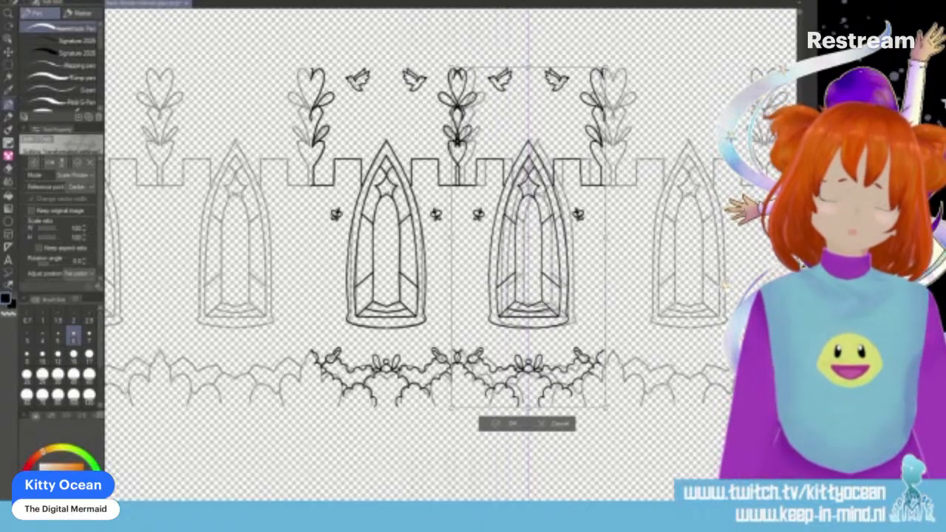
key(Right)
key(Right)
key(Right)
key(Right)
key(Right)
key(Right)
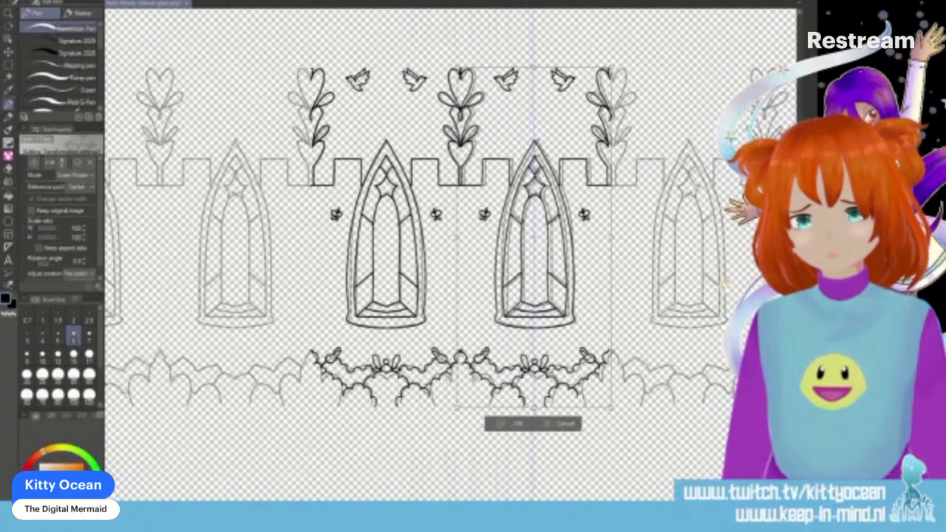
key(Right)
key(Right)
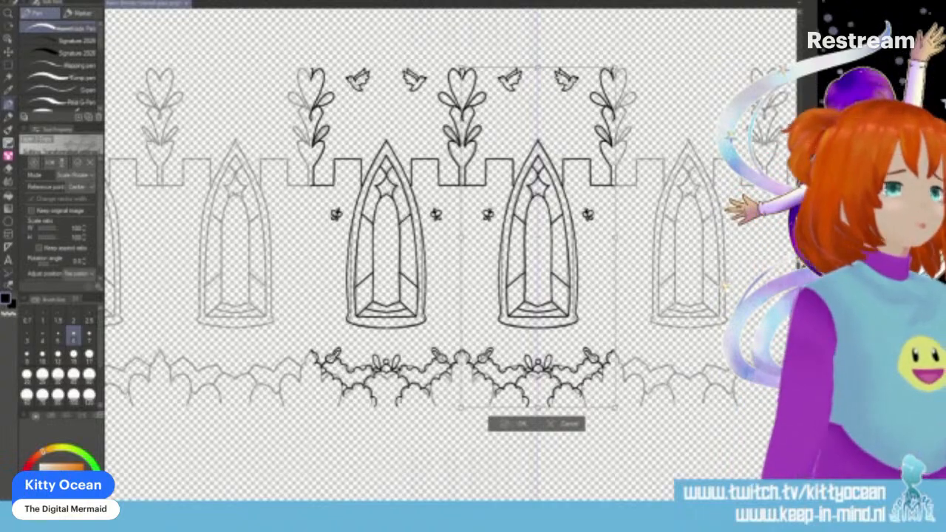
key(Right)
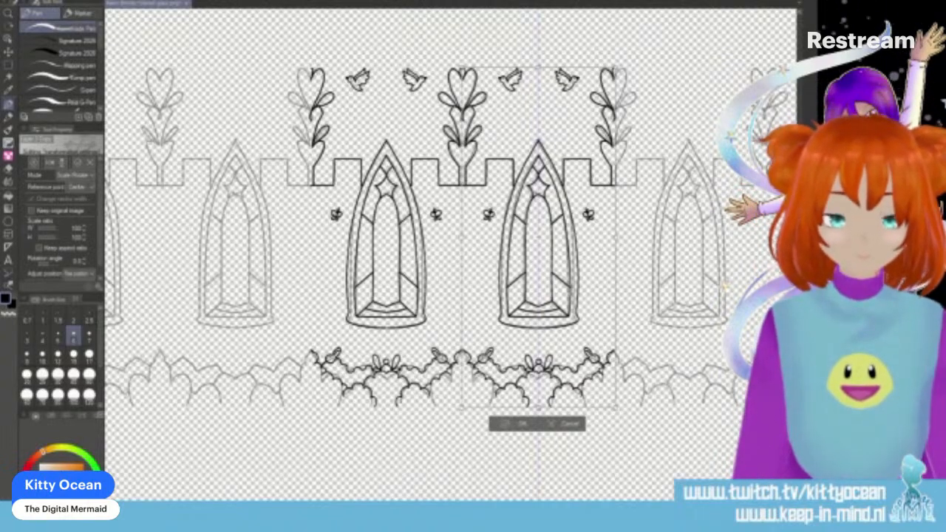
- Fine-align the copied pattern so its hedge, battlement and heart plant join the original, and apply the transformation
key(Left)
scroll(436, 496, up, 2)
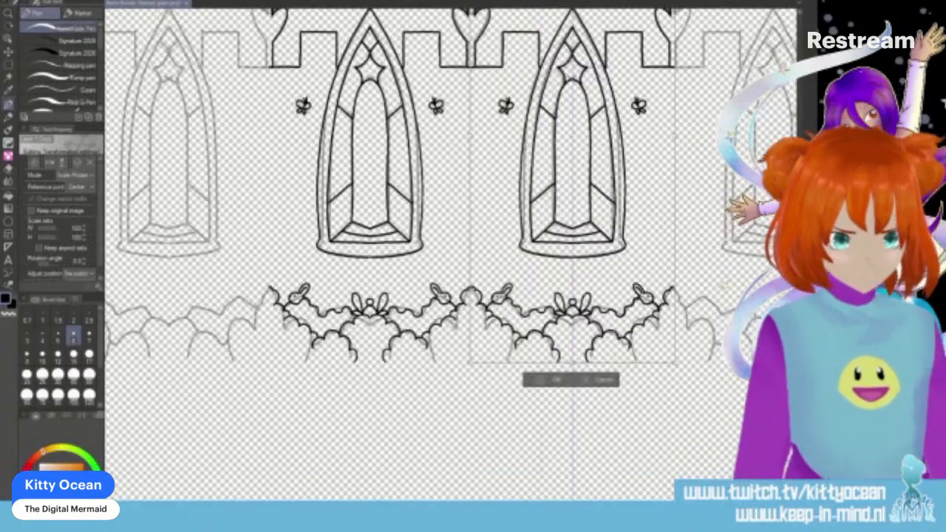
key(Right)
key(Right)
key(Right)
key(Right)
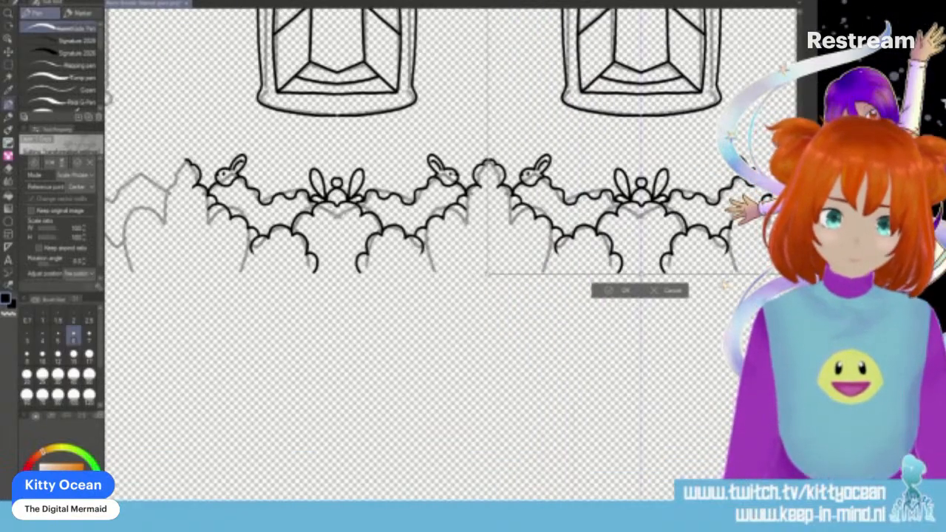
key(Left)
key(Left)
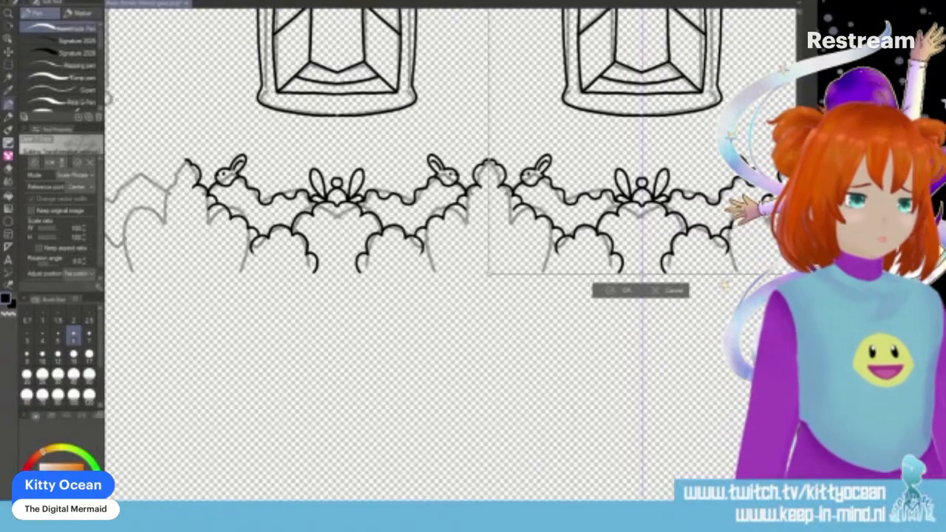
scroll(451, 255, up, 10)
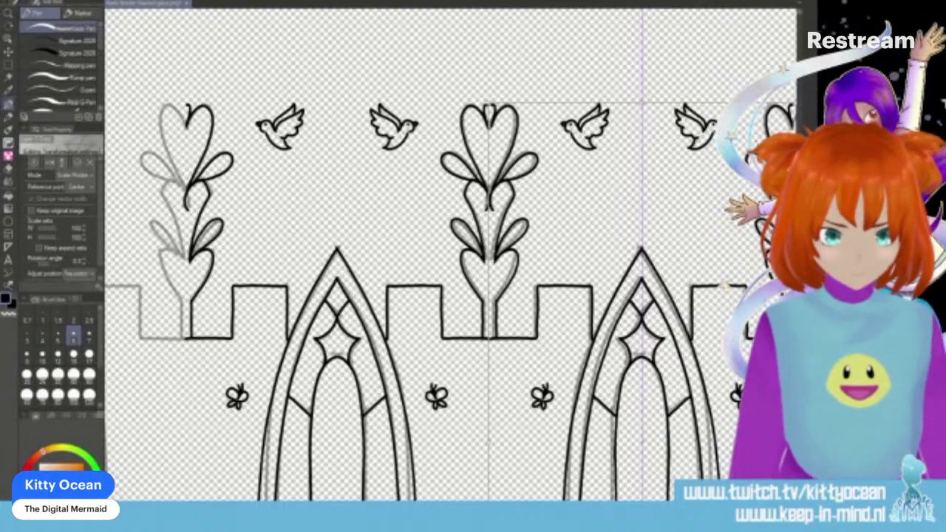
key(Return)
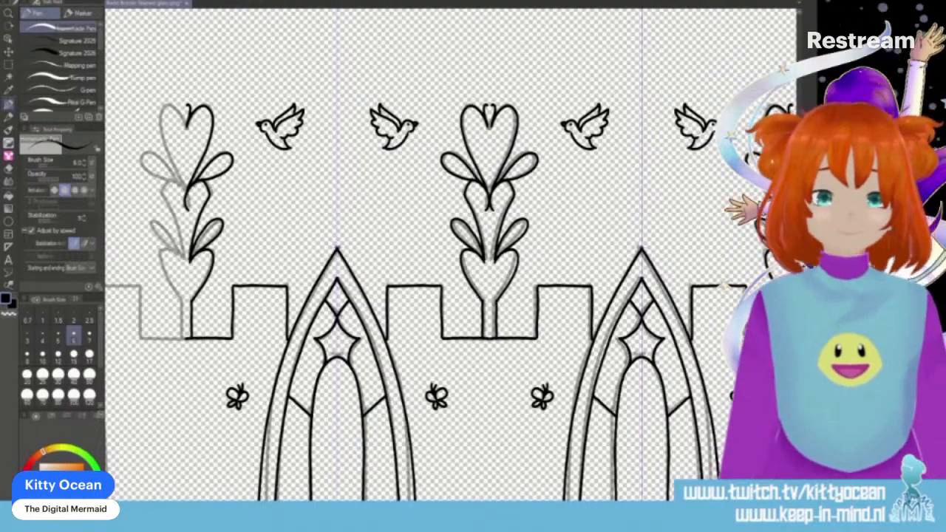
- Move a copy of the inked two-window section to the right with Scale/Rotate, onto the next two sketched windows
key(ctrl+minus)
key(ctrl+minus)
key(ctrl+minus)
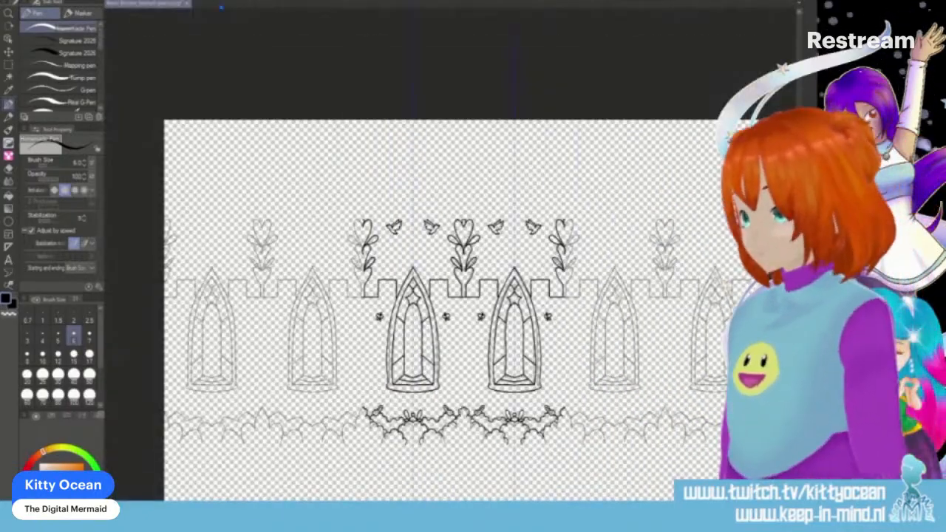
key(ctrl+t)
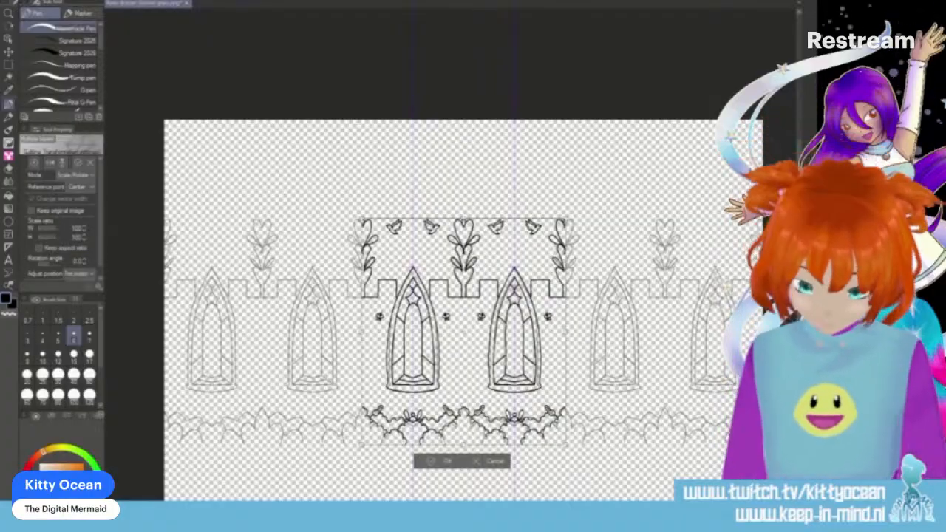
key(Right)
key(Right)
key(Right)
key(Right)
key(Right)
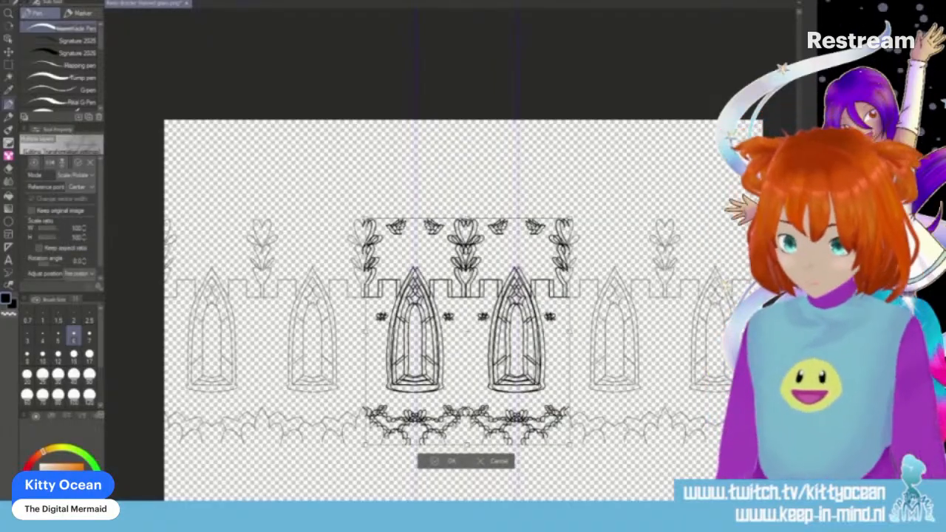
key(Right)
key(Right)
key(Right)
key(Right)
key(Right)
key(Right)
key(Right)
key(Right)
key(Right)
key(Right)
key(Right)
key(Right)
key(Right)
key(Right)
key(Right)
key(Right)
key(Right)
key(Right)
key(Right)
key(Right)
key(Right)
key(Right)
key(Right)
key(Right)
key(Right)
key(Right)
key(Right)
key(Right)
key(Right)
key(Right)
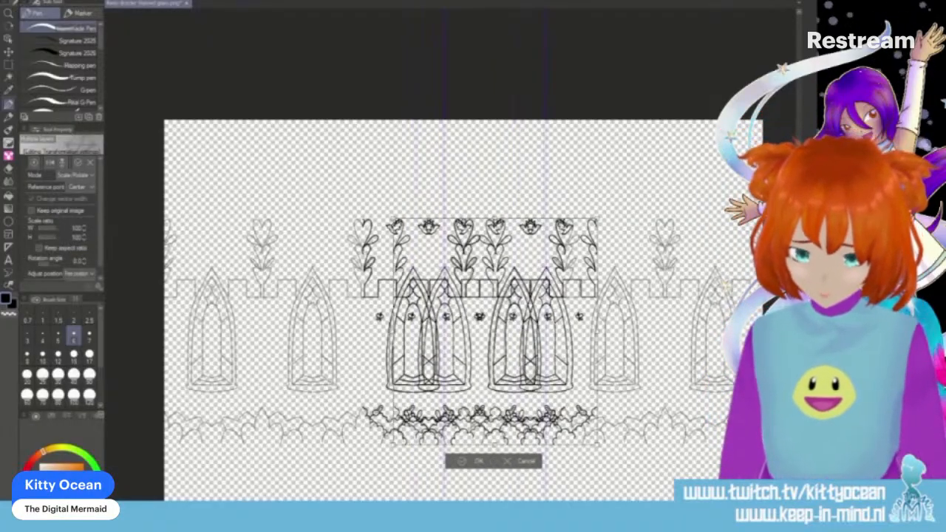
key(Right)
key(Right)
key(Right)
key(Right)
key(Right)
key(Right)
key(Right)
key(Right)
key(Right)
key(Right)
key(Right)
key(Right)
key(Right)
key(Right)
key(Right)
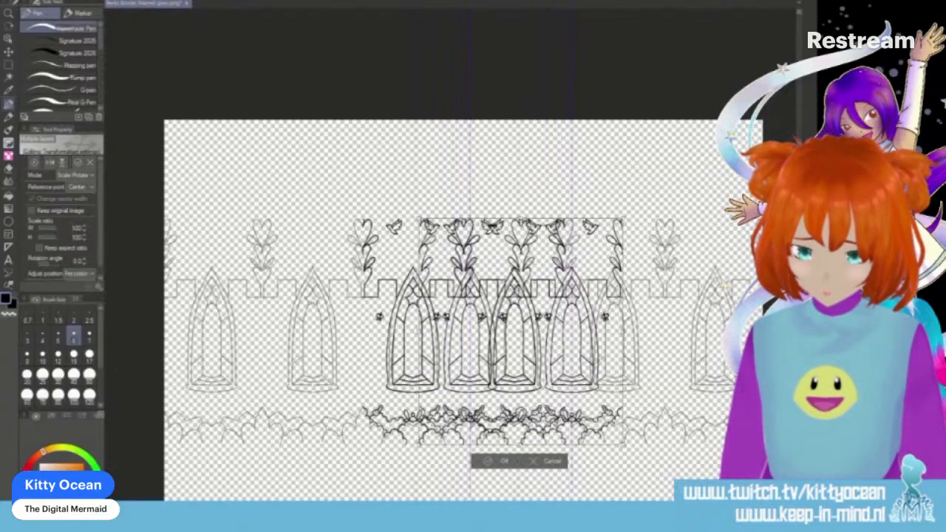
key(Right)
key(Right)
key(Right)
key(Right)
key(Right)
key(Right)
key(Right)
key(Right)
key(Right)
key(Right)
key(Right)
key(Right)
key(Right)
key(Right)
key(Right)
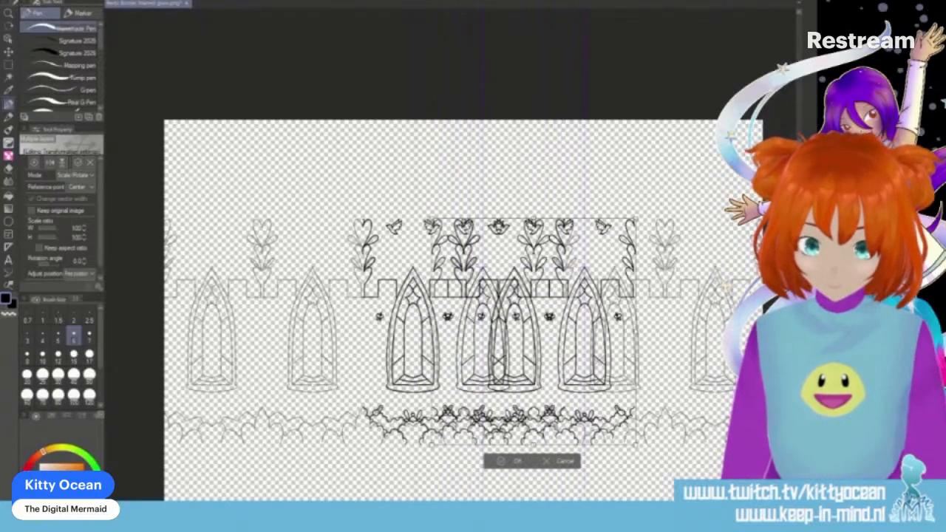
key(Right)
key(Right)
key(Right)
key(Right)
key(Right)
key(Right)
key(Right)
key(Right)
key(Right)
key(Right)
key(Right)
key(Right)
key(Right)
key(Right)
key(Right)
key(Right)
key(Right)
key(Right)
key(Right)
key(Right)
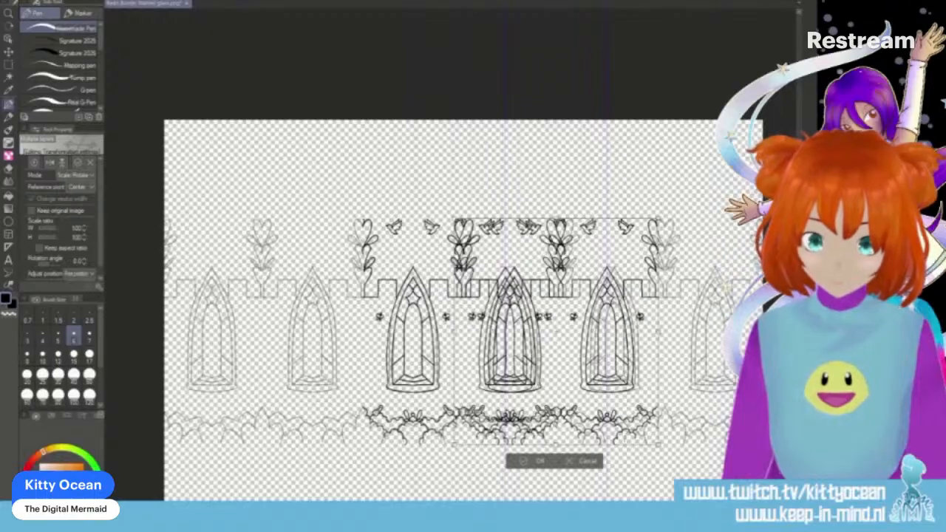
key(Right)
key(Right)
key(Right)
key(Right)
key(Right)
key(Right)
key(Right)
key(Right)
key(Right)
key(Right)
key(Right)
key(Right)
key(Right)
key(Right)
key(Right)
key(Right)
key(Right)
key(Right)
key(Right)
key(Right)
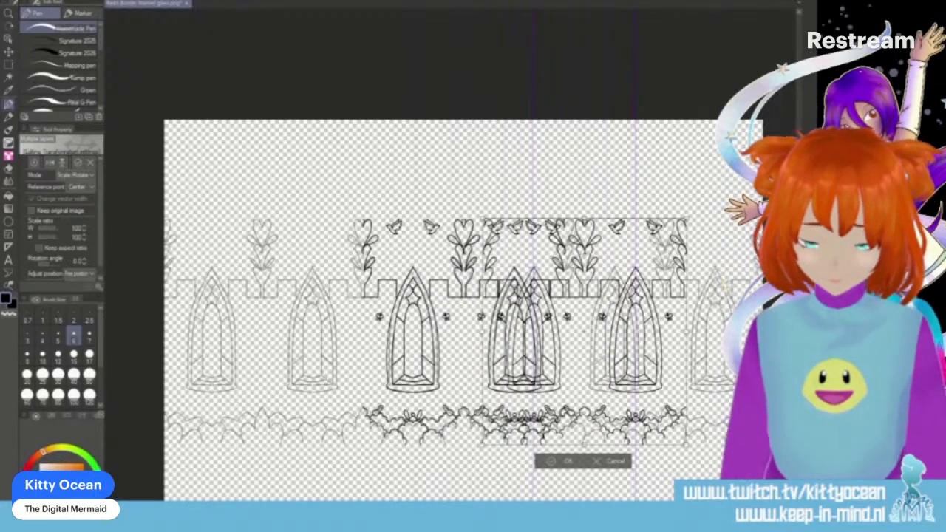
key(Right)
key(Right)
key(Right)
key(Right)
key(Right)
key(Right)
key(Right)
key(Right)
key(Right)
key(Right)
key(Right)
key(Right)
key(Right)
key(Right)
key(Right)
key(Right)
key(Right)
key(Right)
key(Right)
key(Right)
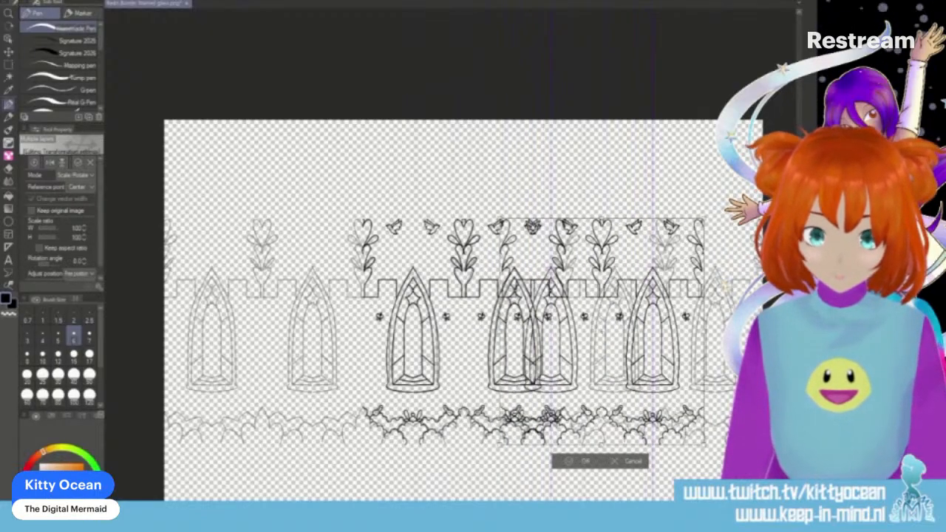
key(Right)
key(Right)
key(Right)
key(Right)
key(Right)
key(Right)
key(Right)
key(Right)
key(Right)
key(Right)
key(Right)
key(Right)
key(Right)
key(Right)
key(Right)
key(Right)
key(Right)
key(Right)
key(Right)
key(Right)
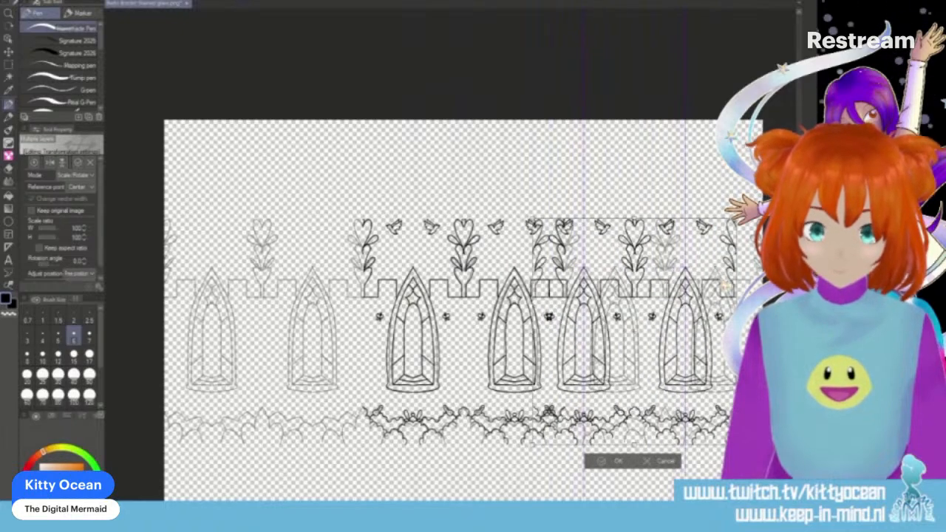
key(Right)
key(Right)
key(Right)
key(Right)
key(Right)
key(Right)
key(Right)
key(Right)
key(Right)
key(Right)
key(Right)
key(Right)
key(Right)
key(Right)
key(Right)
key(Right)
key(Right)
key(Right)
key(Right)
key(Right)
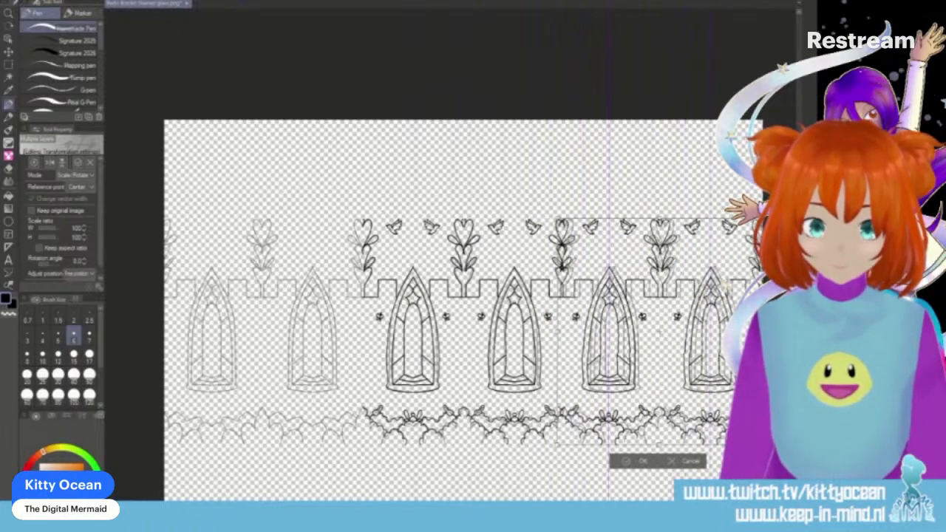
key(Right)
key(Right)
key(Right)
key(Right)
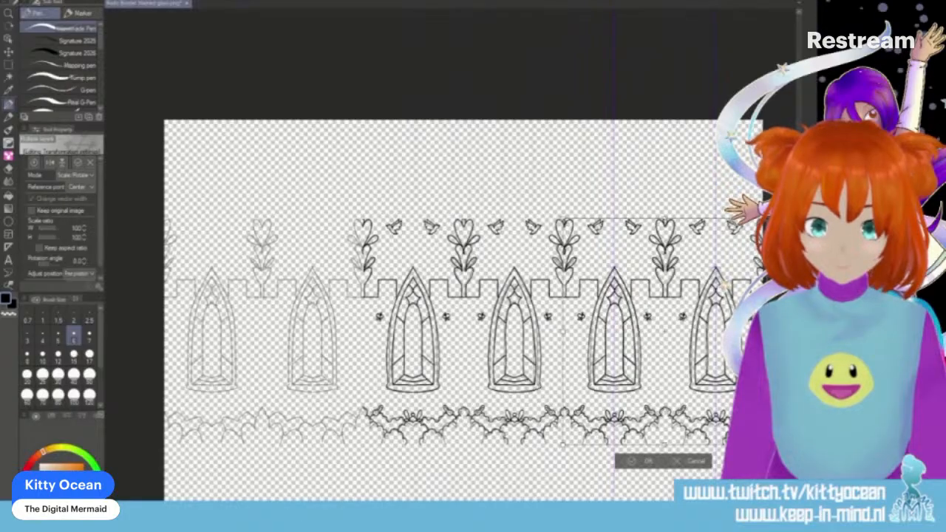
key(Right)
key(Right)
key(Right)
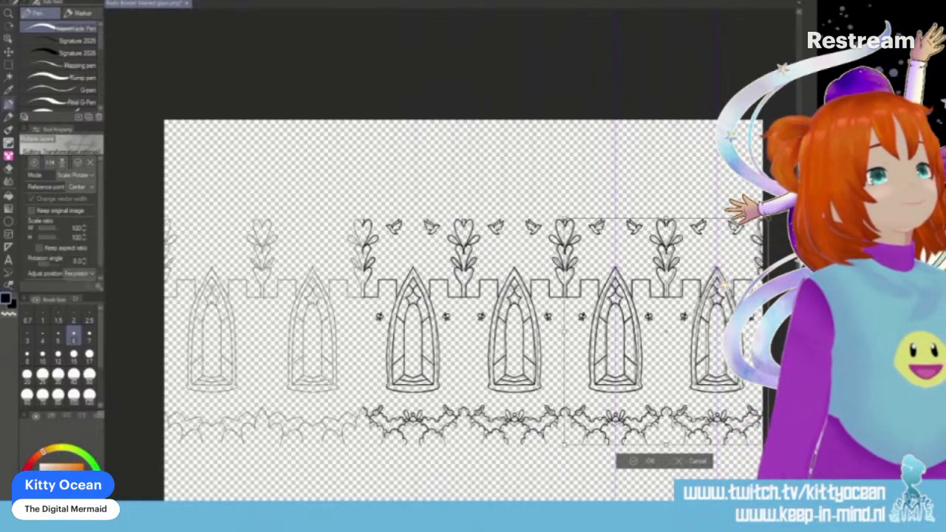
- Fine-align the copied two-window section so its heart plant, battlement and hedge join the inked pattern, and apply the transformation
key(ctrl+plus)
key(ctrl+plus)
key(ctrl+plus)
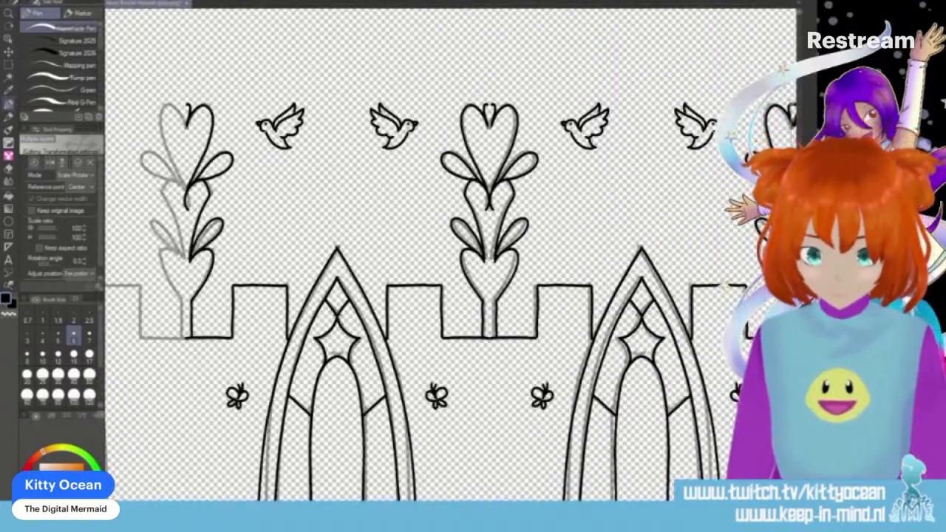
scroll(451, 255, right, 5)
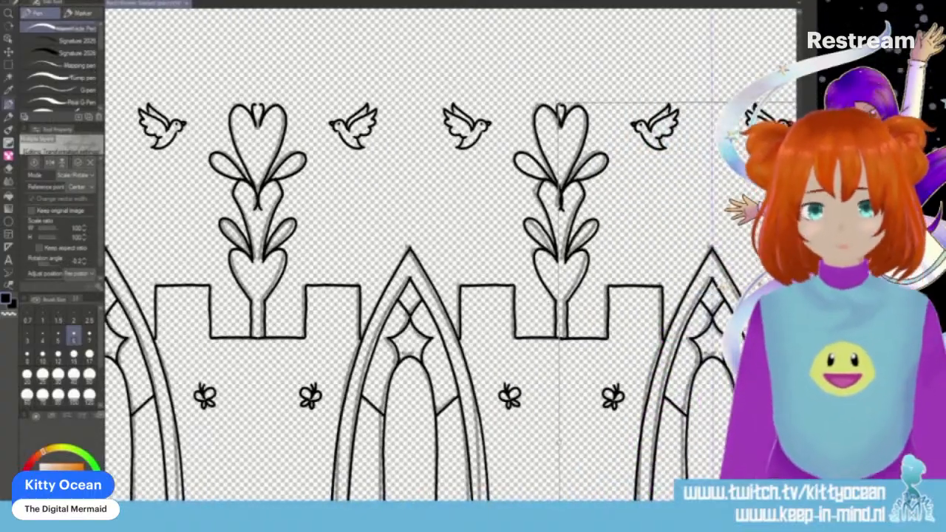
key(Right)
key(Right)
key(Right)
key(Right)
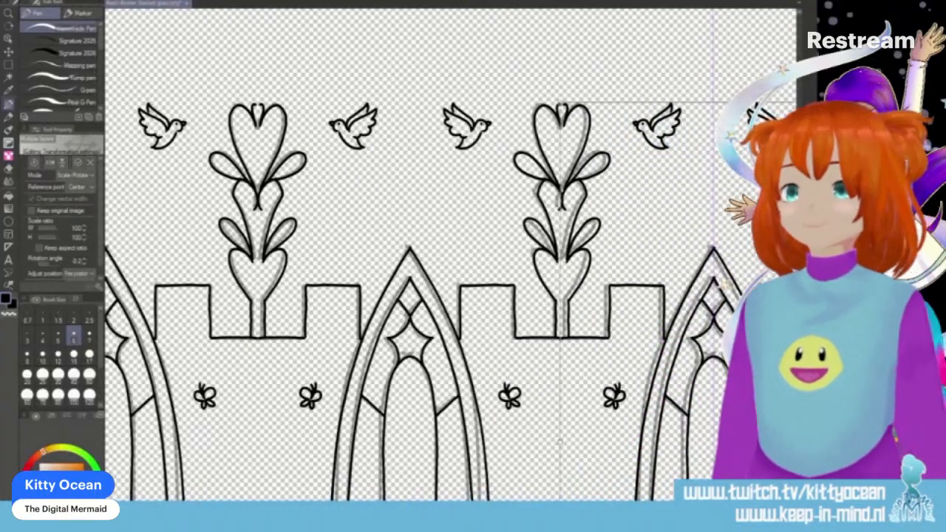
key(Right)
key(Right)
key(Right)
key(Right)
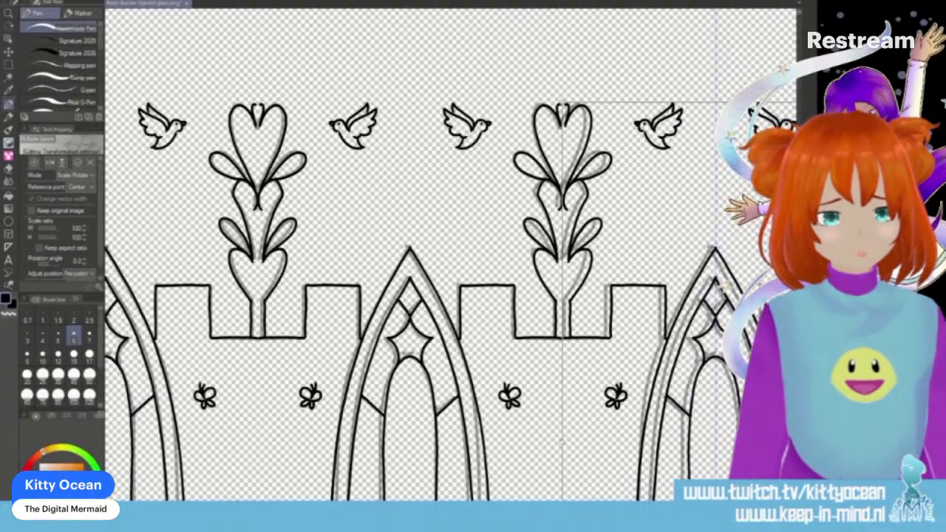
scroll(421, 255, down, 5)
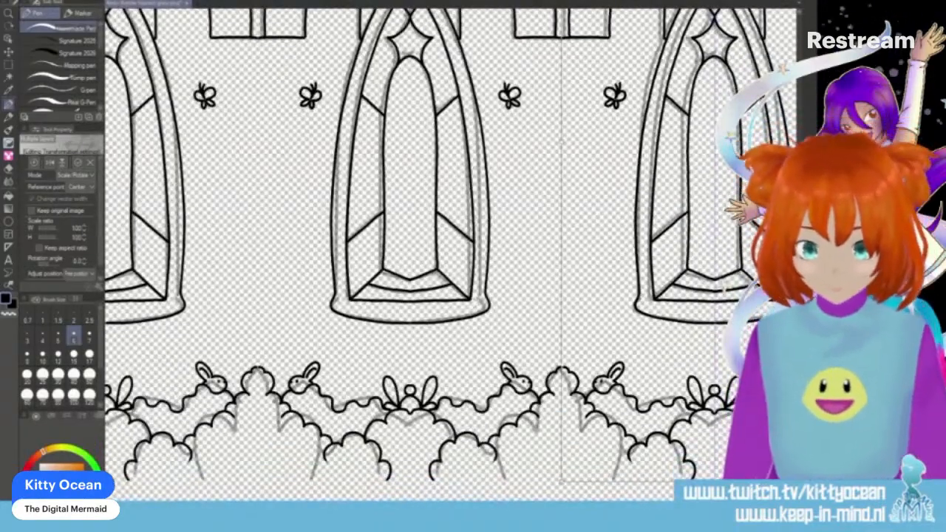
key(Right)
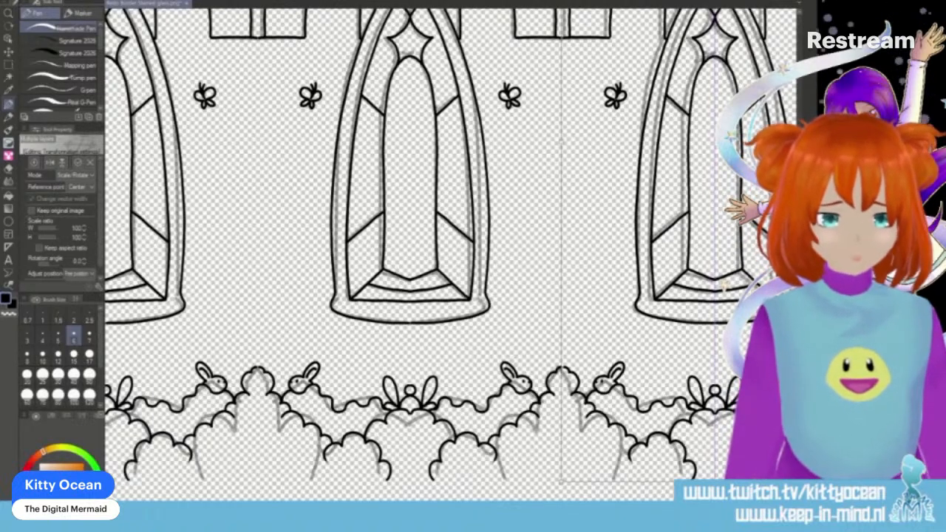
key(Return)
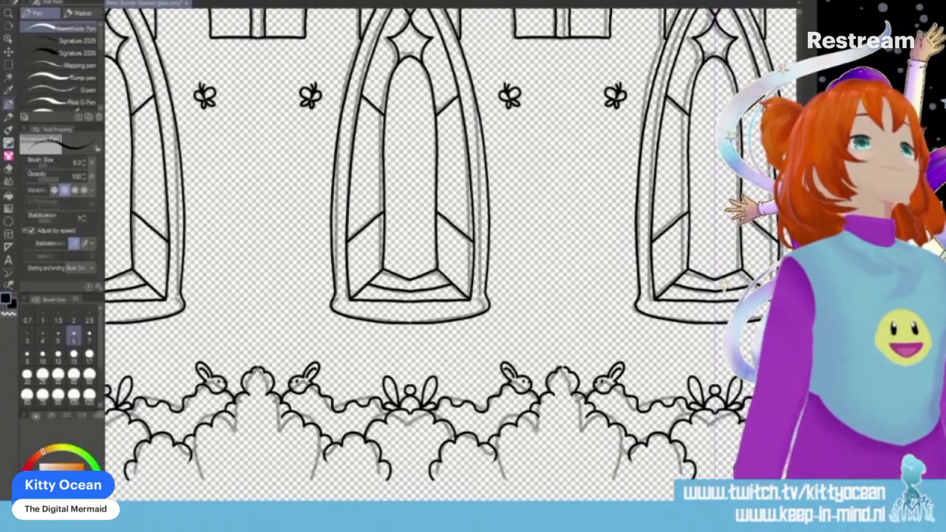
- Move another copy of the two-window section left onto the two remaining sketched windows, joining the inked pattern, and apply the transformation
key(ctrl+minus)
key(ctrl+minus)
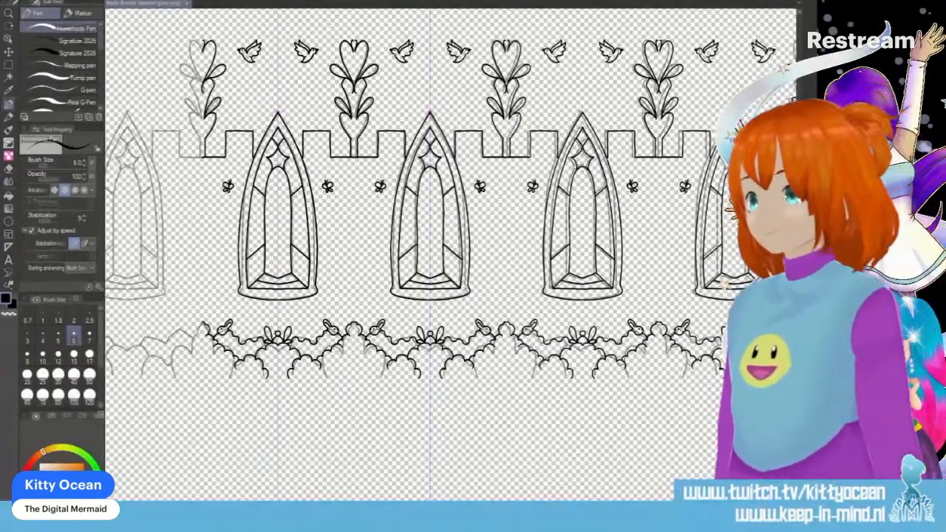
scroll(450, 255, left, 5)
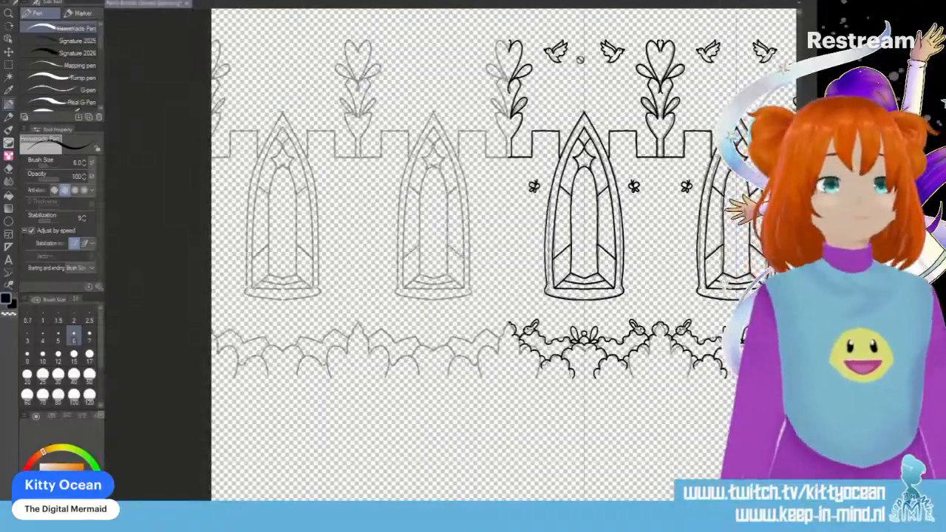
key(ctrl+t)
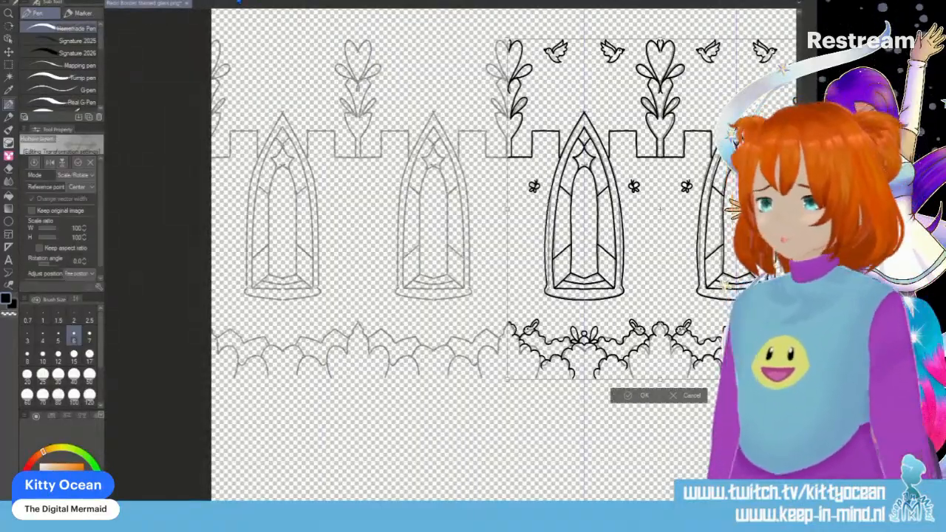
drag(660, 209, 416, 210)
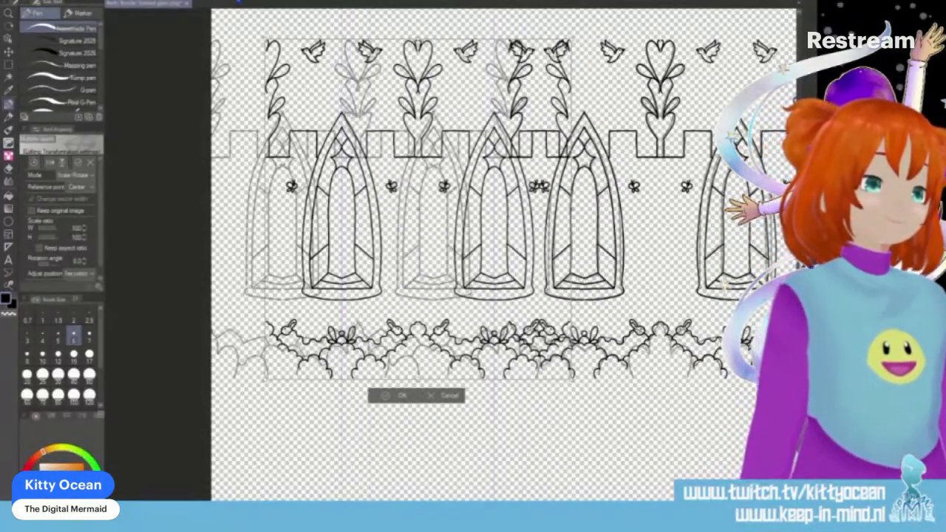
drag(417, 209, 354, 209)
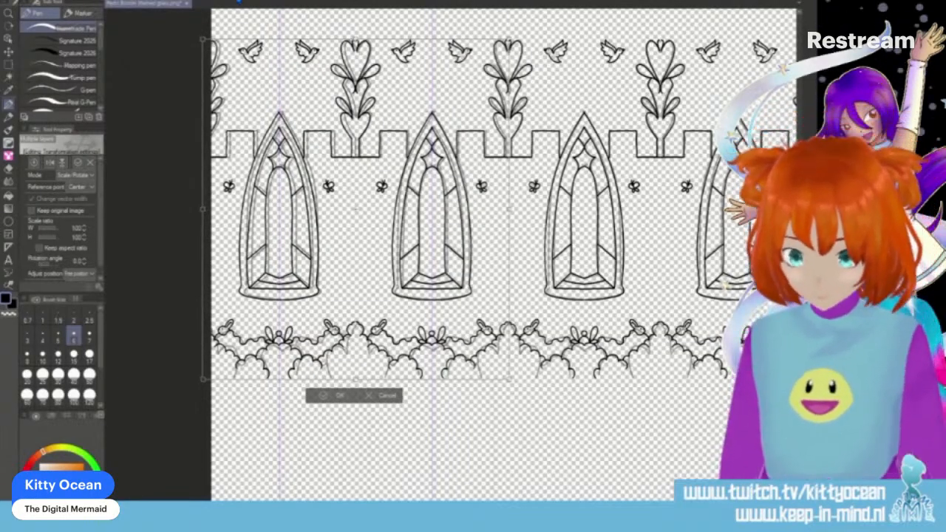
key(ctrl+plus)
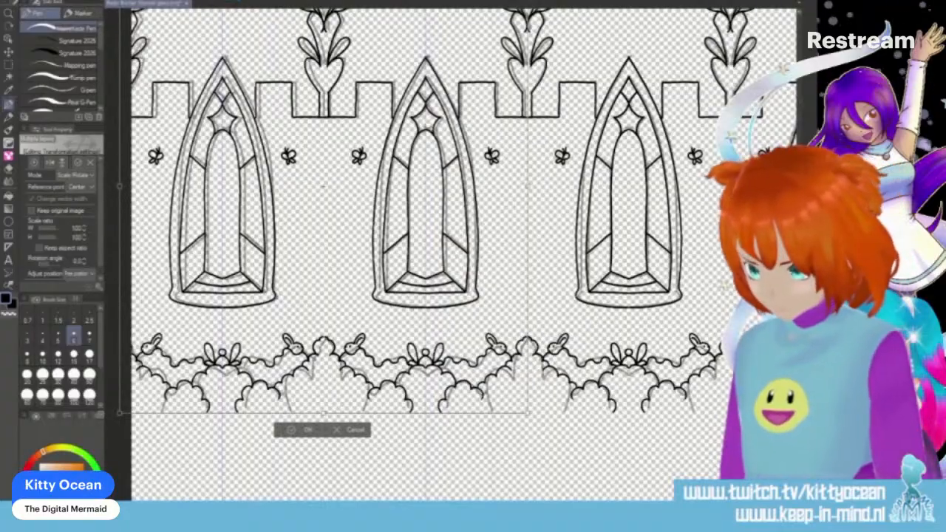
click(307, 429)
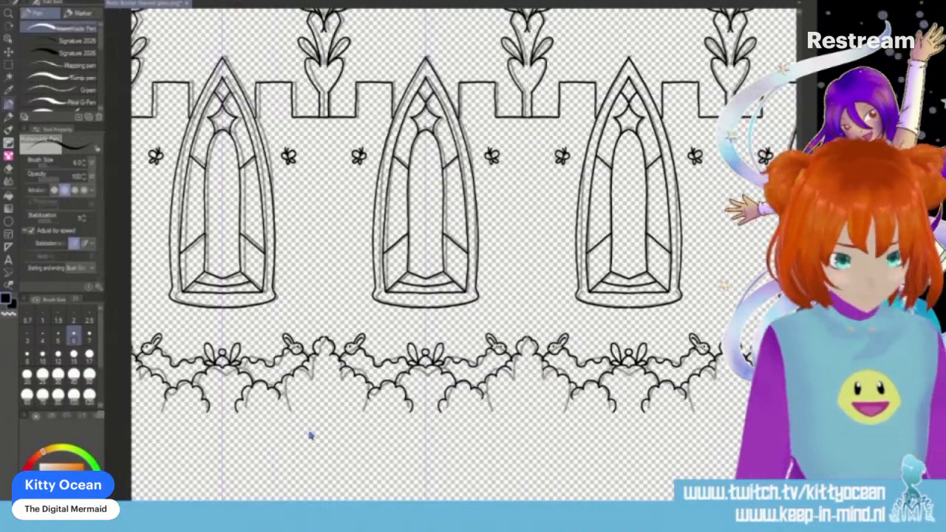
- Save the completed border drawing with Save As and close the document
key(ctrl+minus)
key(ctrl+minus)
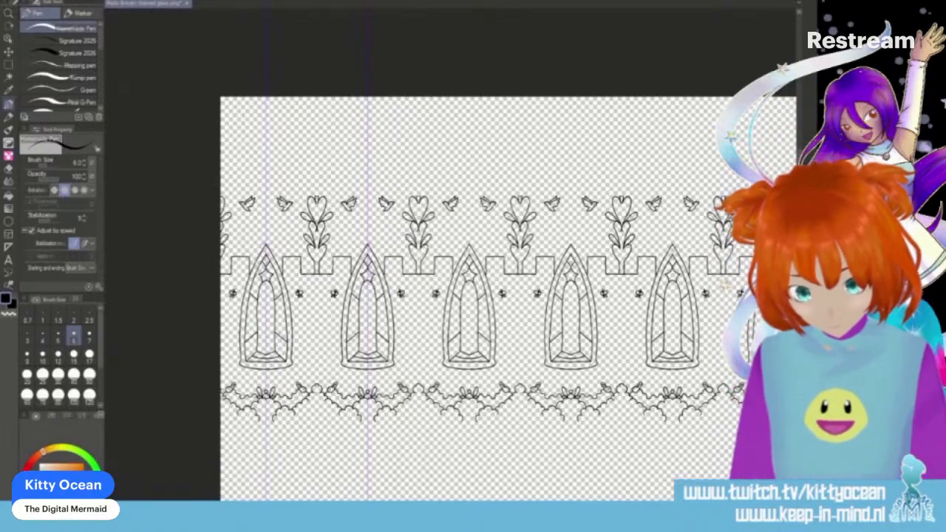
drag(555, 507, 543, 508)
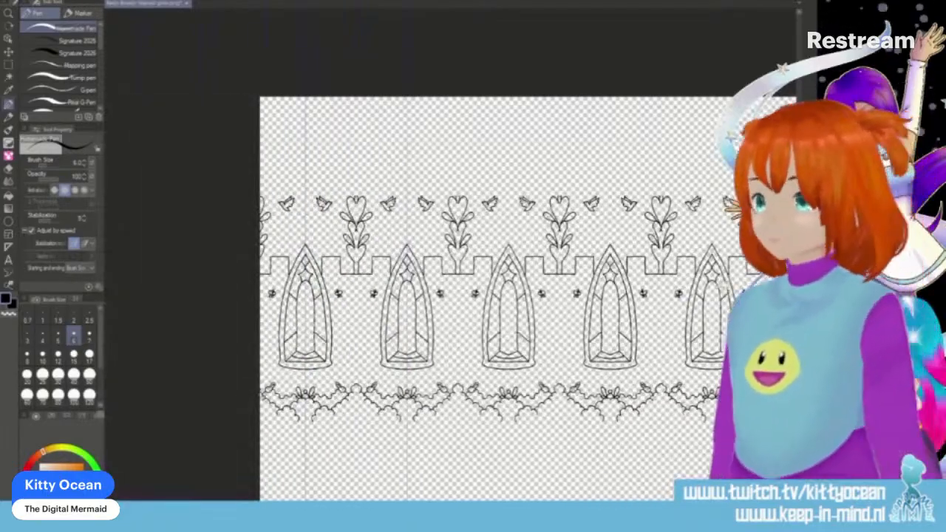
click(11, 1)
click(72, 83)
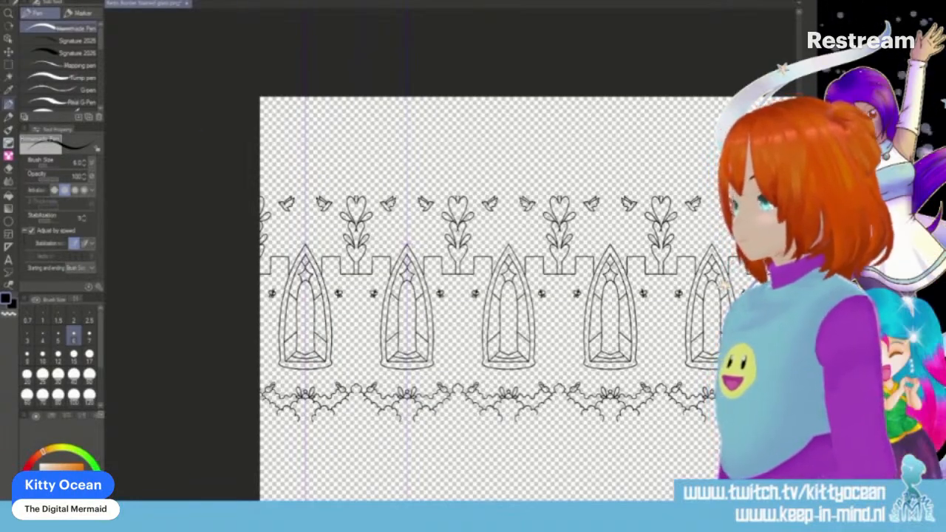
click(10, 1)
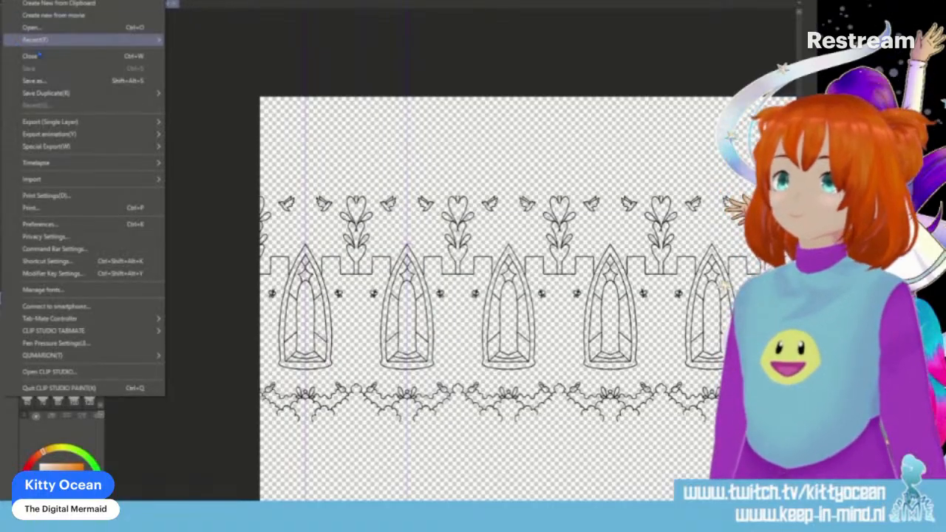
click(47, 78)
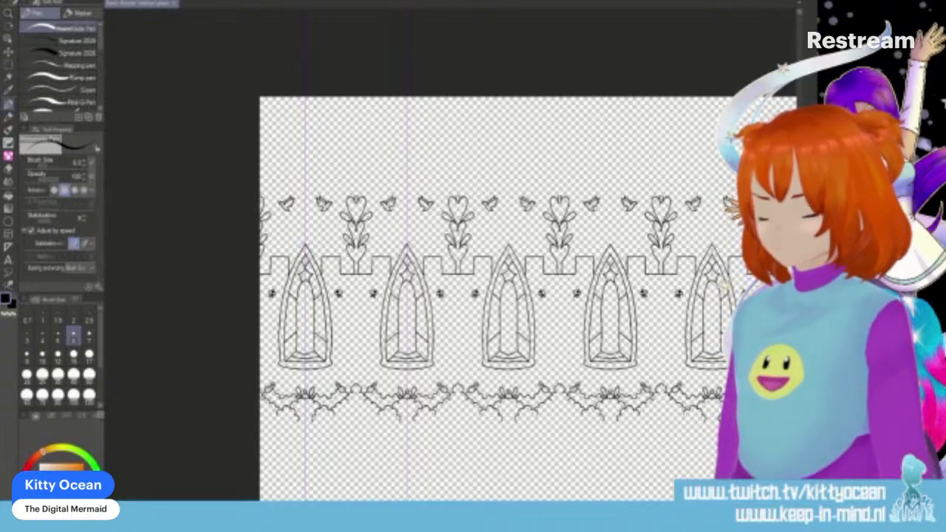
key(ctrl+s)
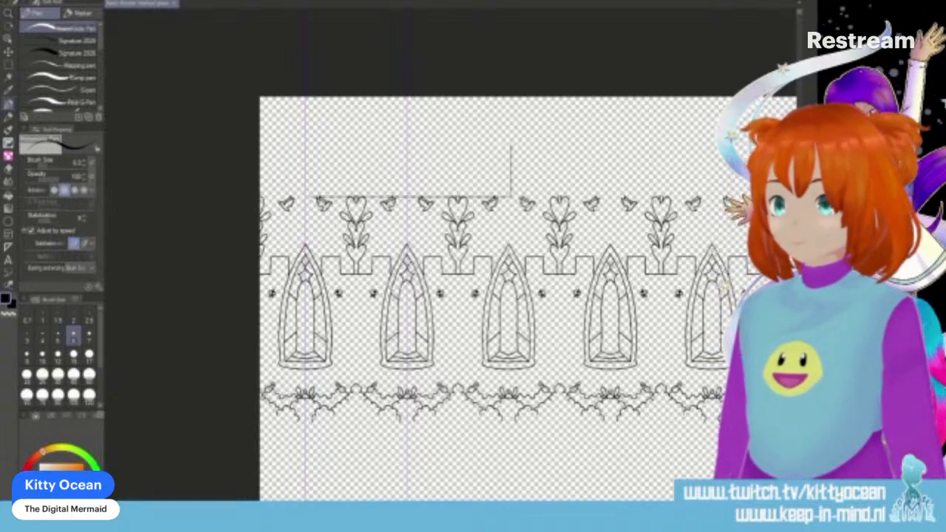
click(437, 185)
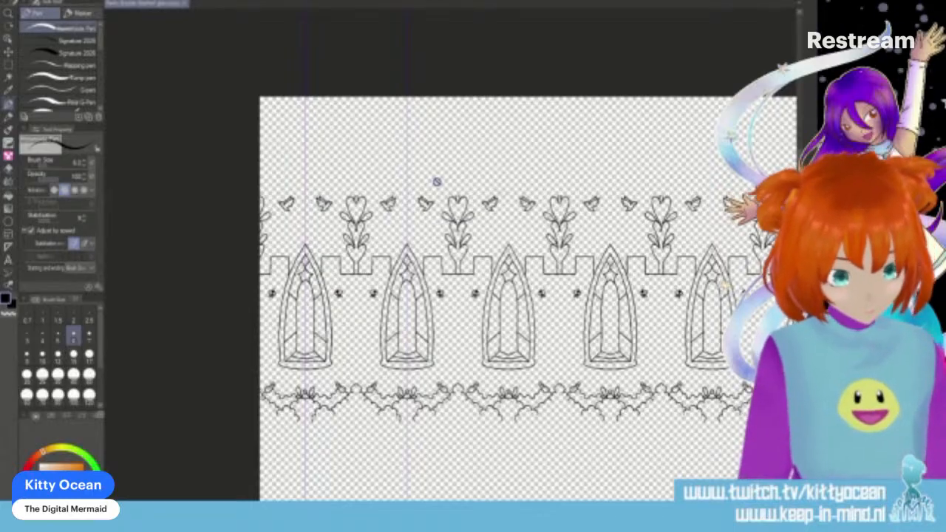
click(185, 7)
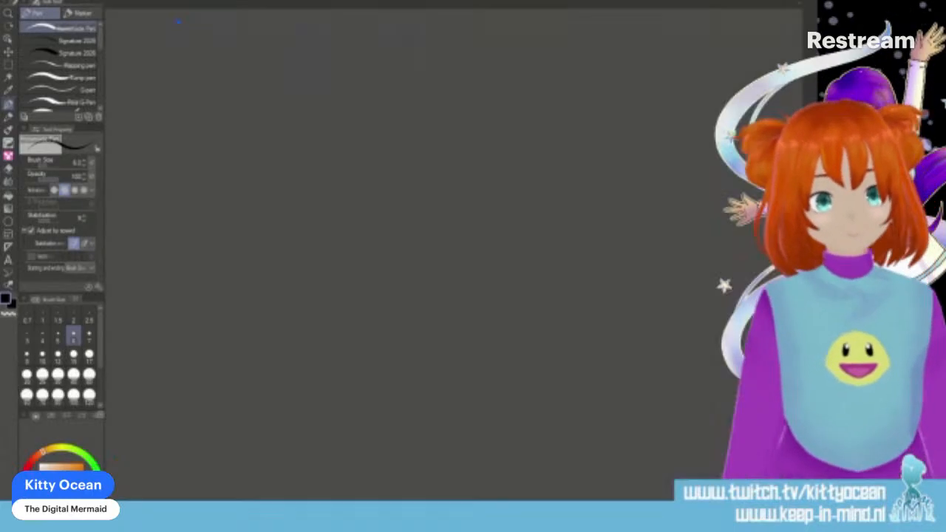
- Create a new A4 illustration canvas, 210 × 297 mm, with the mauve paper colour
click(13, 1)
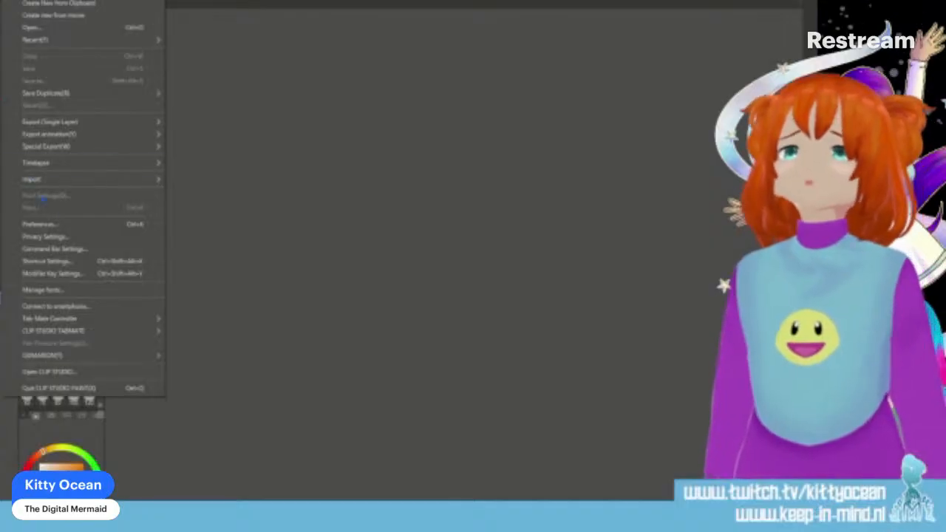
click(59, 0)
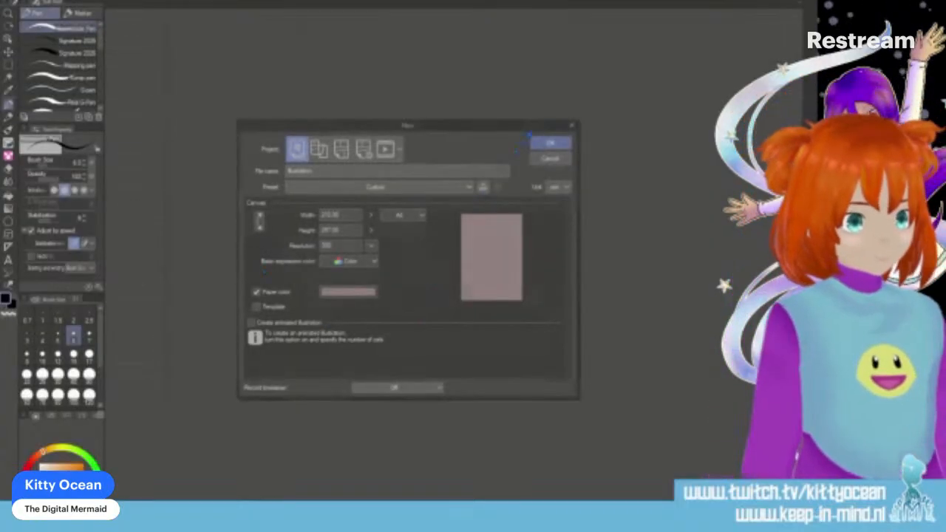
click(549, 143)
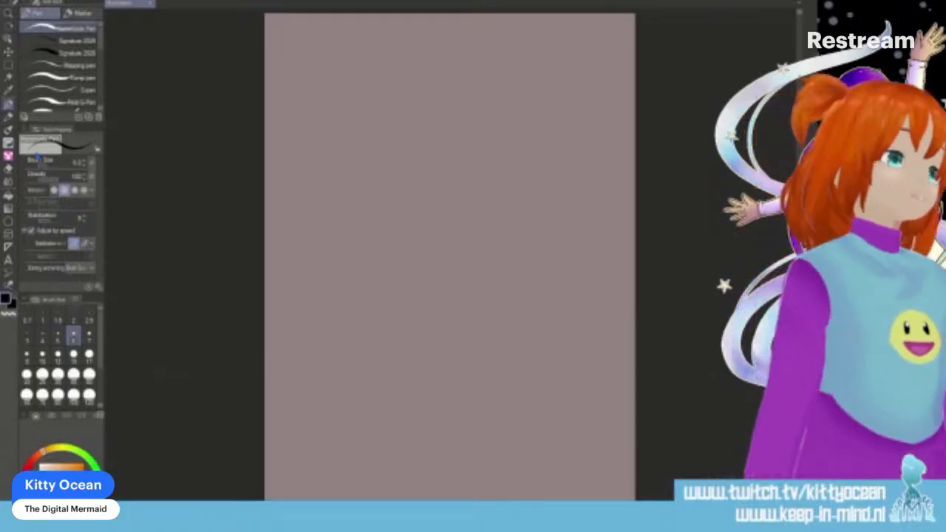
- Place a vertical two-line symmetrical ruler down the centre of the canvas
click(8, 247)
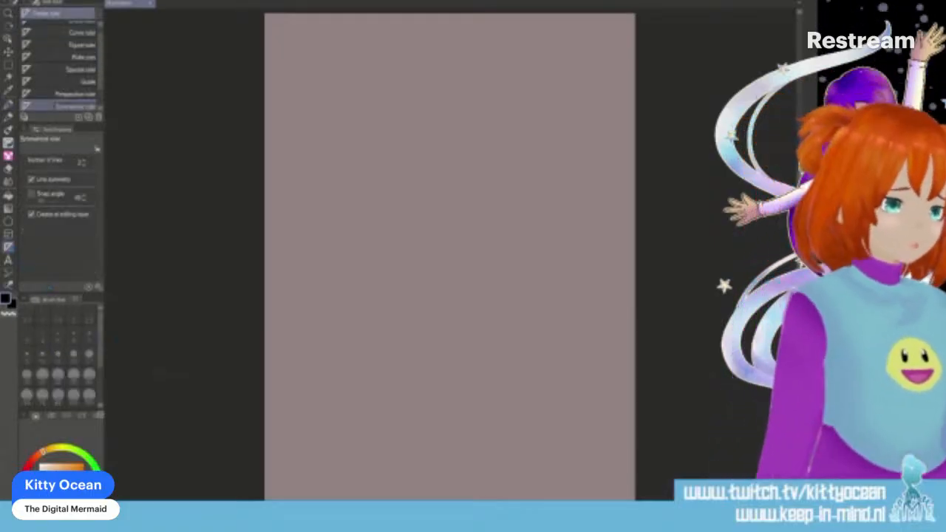
drag(448, 260, 449, 36)
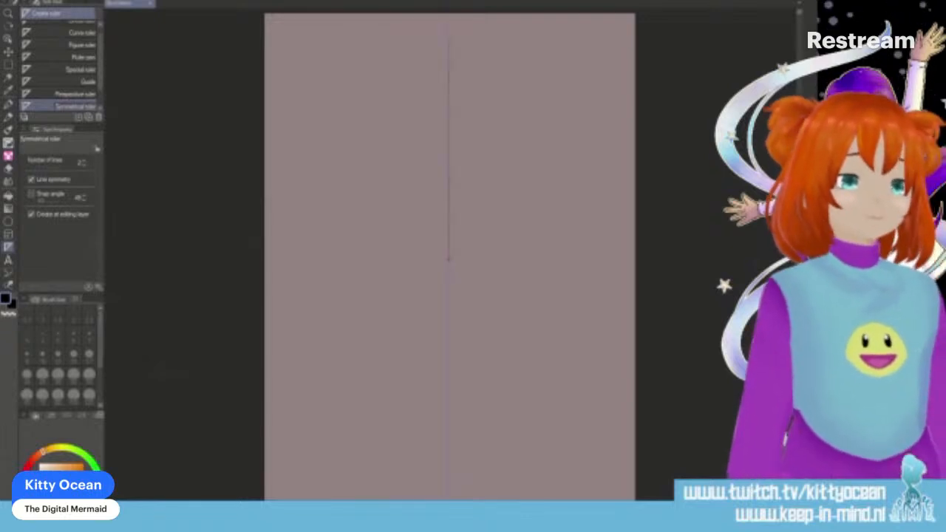
scroll(554, 169, up, 3)
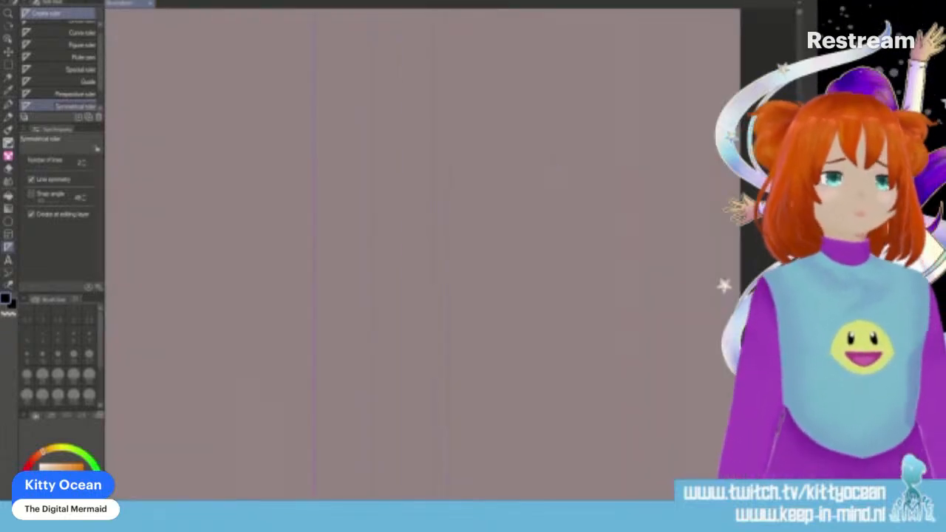
scroll(422, 255, up, 3)
scroll(422, 254, down, 2)
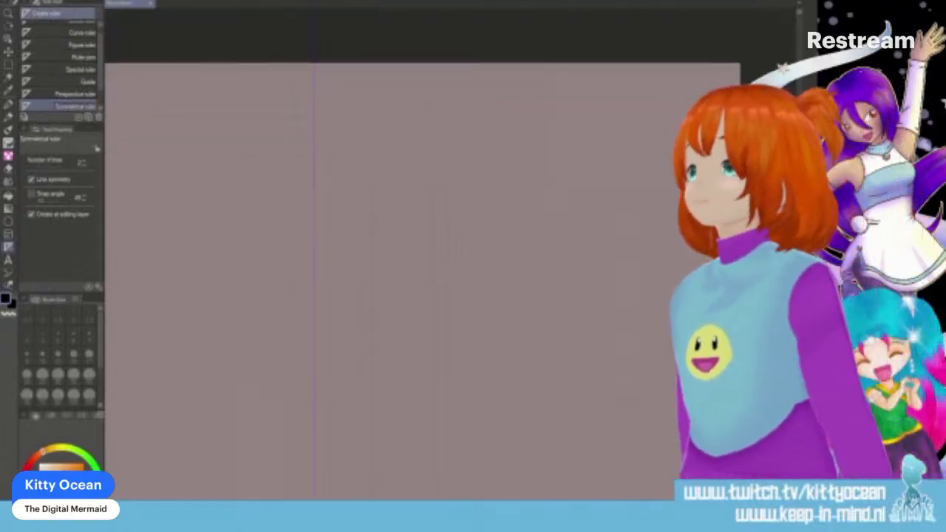
- Ink a mirrored comet near the top of the page with a round core, wavy outline and pointed flame tail
key(p)
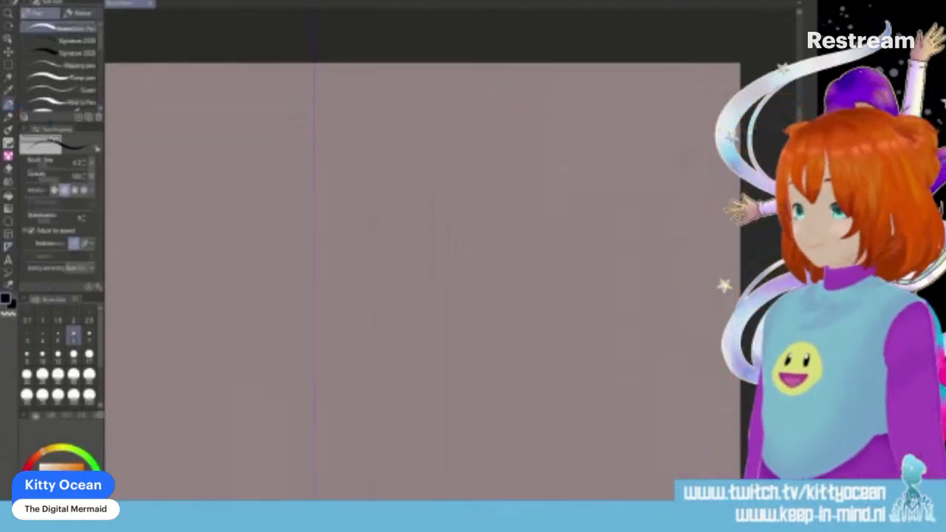
scroll(355, 169, up, 2)
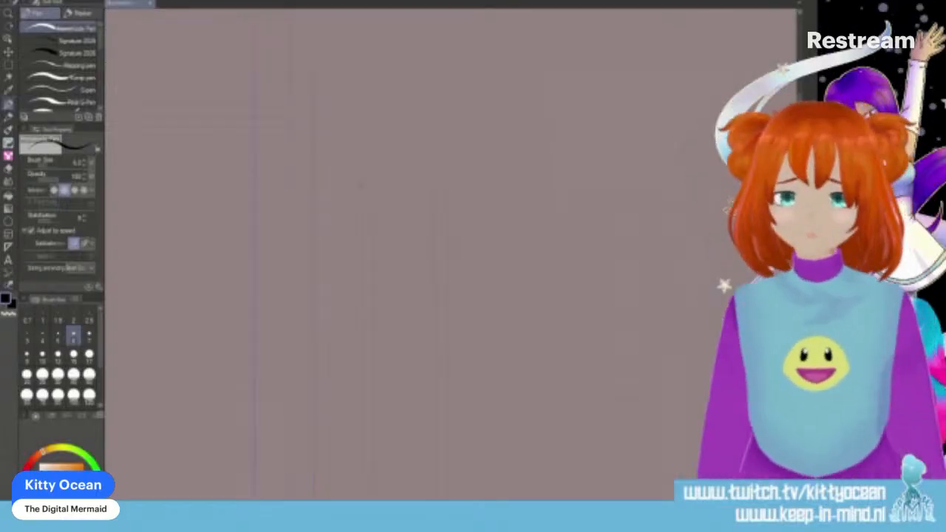
mouse_move(353, 167)
mouse_down()
mouse_move(300, 196)
mouse_move(308, 244)
mouse_move(329, 257)
mouse_move(369, 248)
mouse_move(386, 201)
mouse_up()
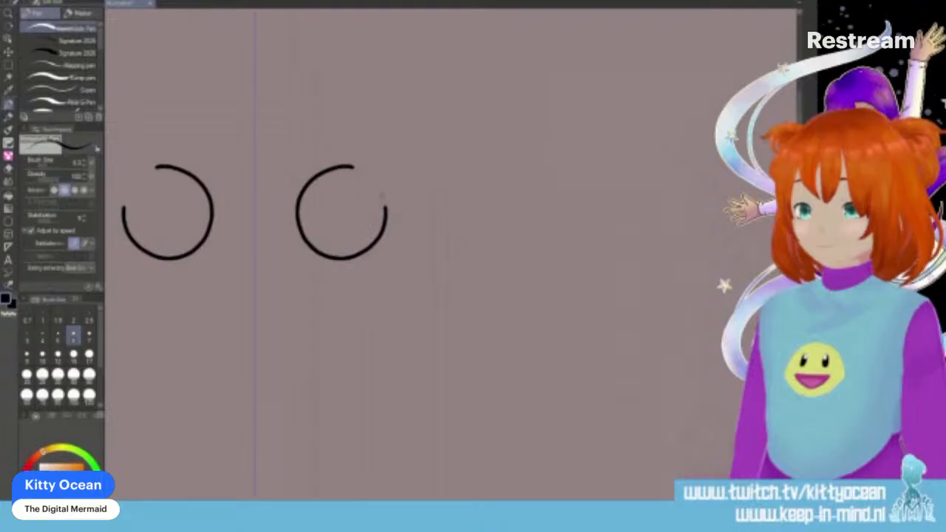
mouse_move(305, 168)
mouse_down()
mouse_move(281, 201)
mouse_move(300, 253)
mouse_move(345, 272)
mouse_move(377, 260)
mouse_move(427, 188)
mouse_move(328, 141)
mouse_move(436, 67)
mouse_move(409, 107)
mouse_move(423, 102)
mouse_move(416, 122)
mouse_move(481, 85)
mouse_move(443, 136)
mouse_move(418, 201)
mouse_up()
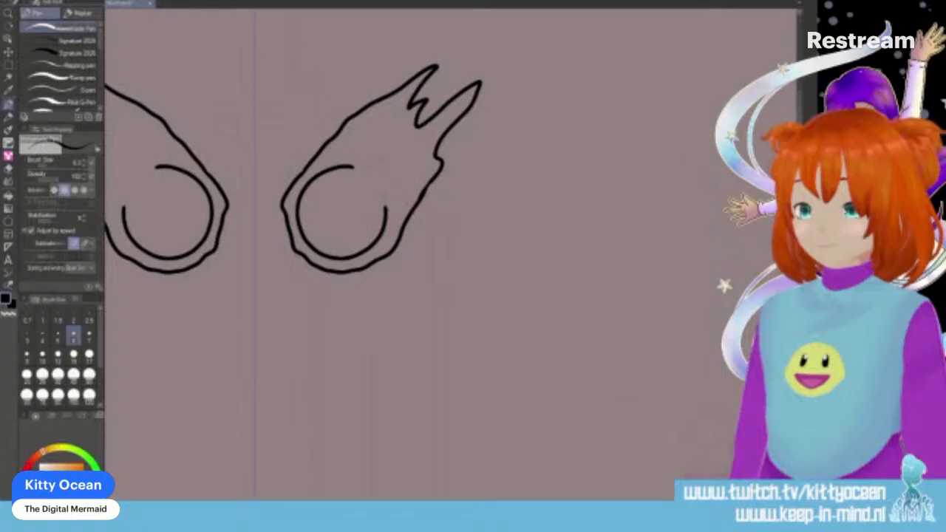
drag(362, 171, 385, 199)
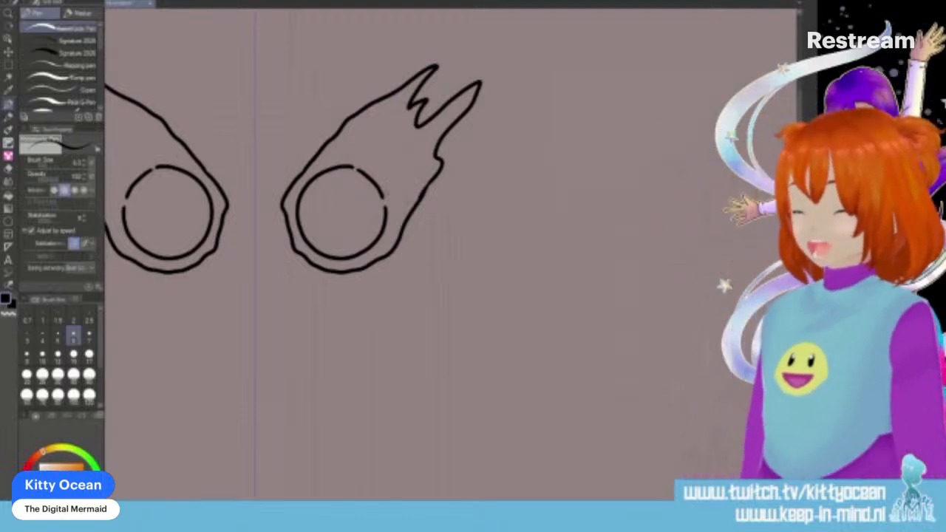
- Below the comet, ink a curved tapering ribbon beside the symmetry line, a small circle and a rounded five-pointed star
scroll(451, 255, down, 3)
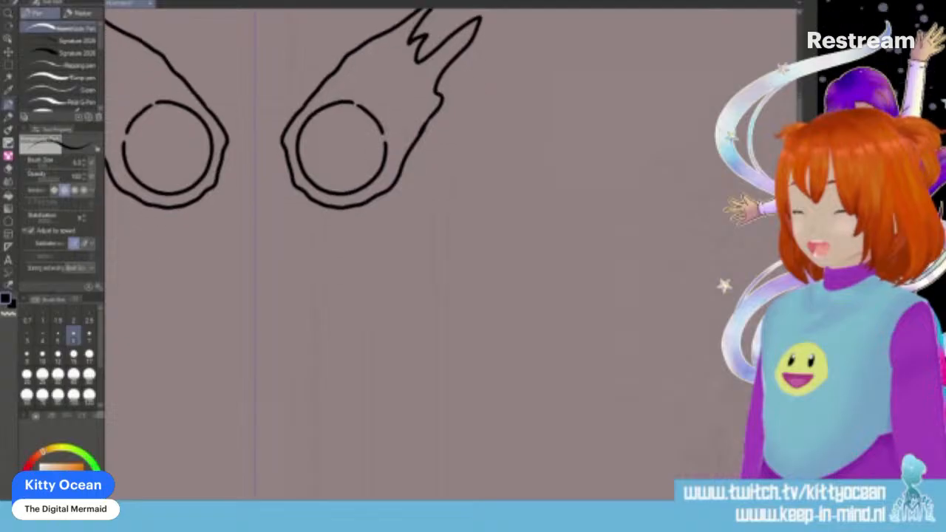
mouse_move(274, 53)
mouse_down()
mouse_move(273, 83)
mouse_move(373, 223)
mouse_move(376, 277)
mouse_up()
mouse_move(241, 120)
mouse_down()
mouse_move(216, 176)
mouse_move(135, 281)
mouse_up()
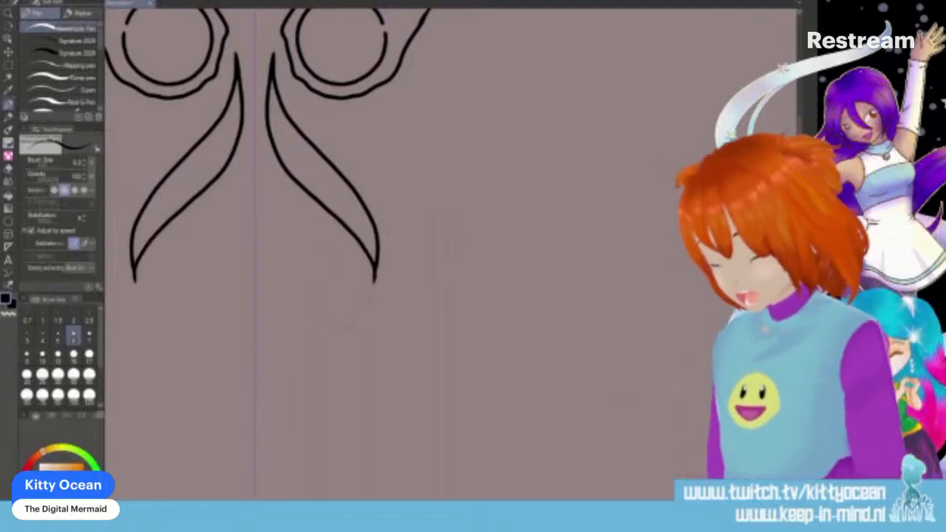
mouse_move(338, 112)
mouse_down()
mouse_move(337, 138)
mouse_move(339, 112)
mouse_up()
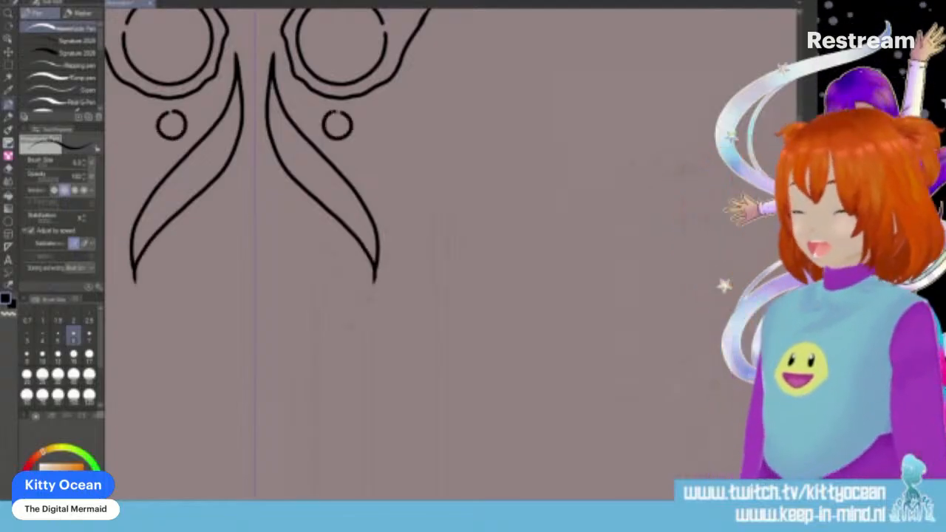
mouse_move(287, 239)
mouse_down()
mouse_move(283, 215)
mouse_move(305, 227)
mouse_move(291, 256)
mouse_move(307, 276)
mouse_move(330, 252)
mouse_move(323, 220)
mouse_up()
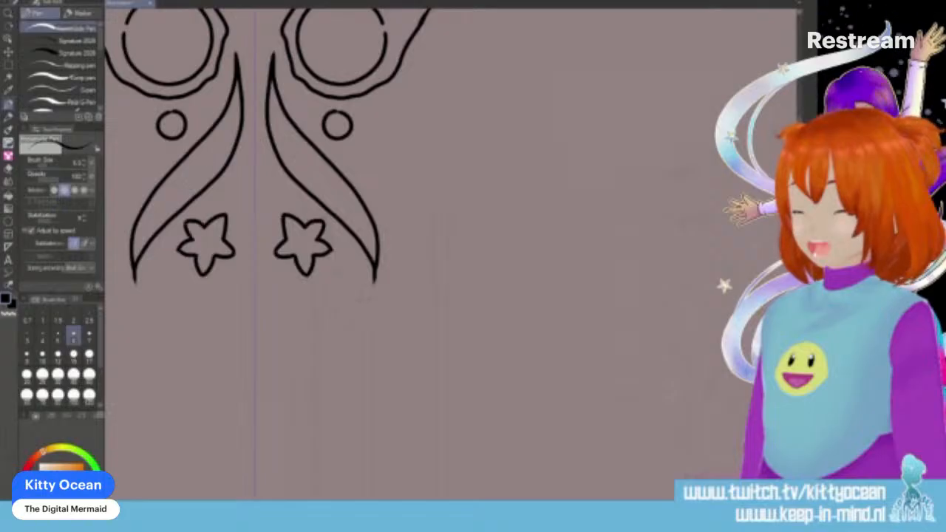
- Ink a curved three-band rainbow segment on the outer side of the ribbon, below the comet
scroll(317, 229, up, 4)
scroll(318, 229, down, 3)
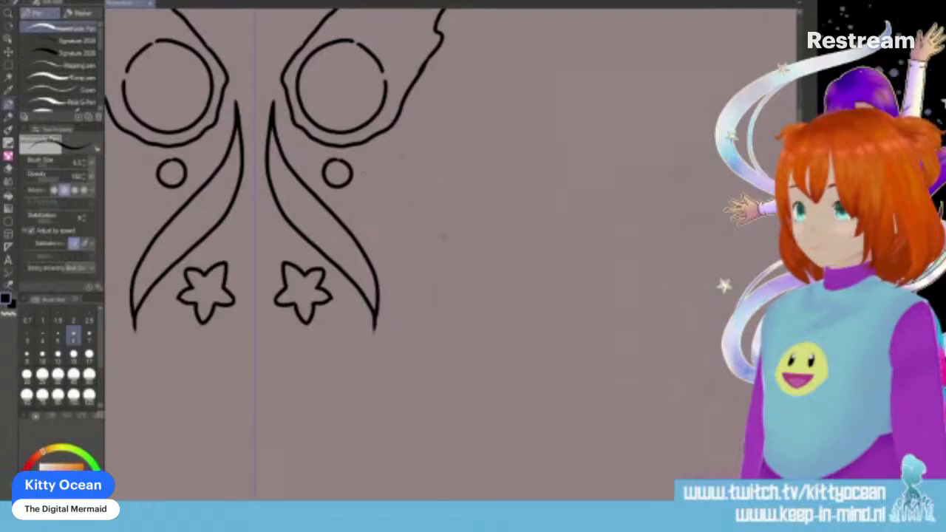
mouse_move(374, 213)
mouse_down()
mouse_move(405, 200)
mouse_move(420, 172)
mouse_up()
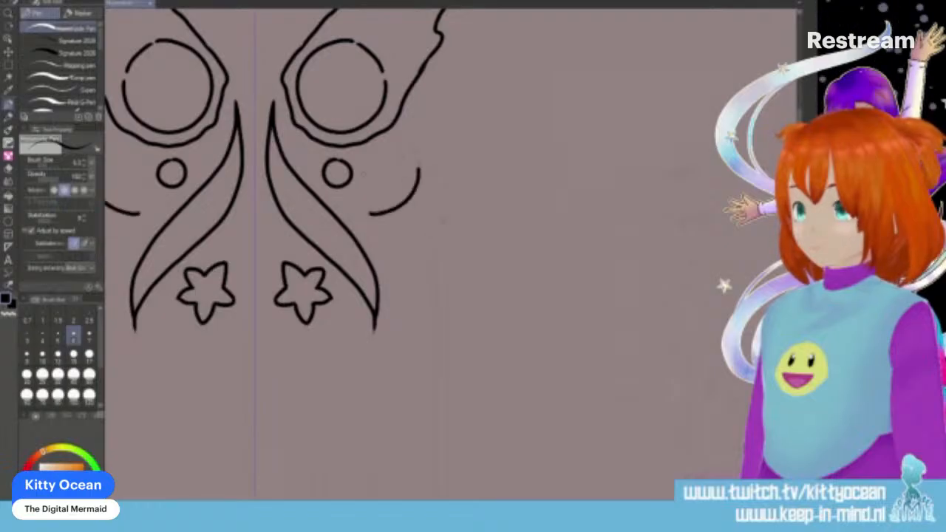
drag(394, 225, 424, 206)
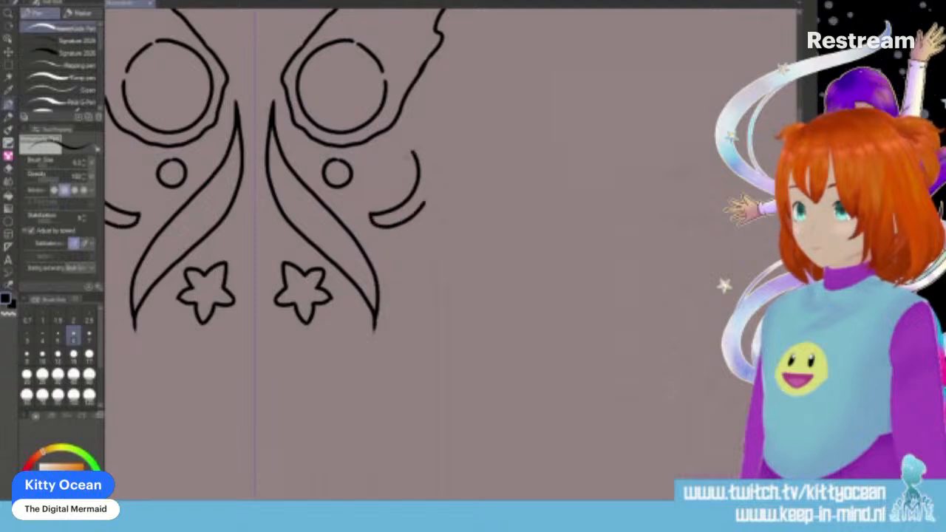
drag(423, 152, 432, 176)
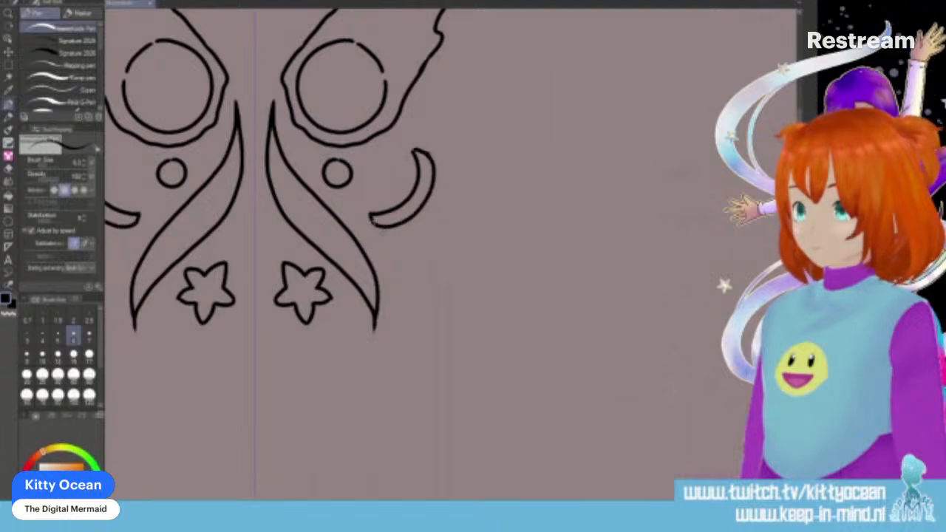
drag(375, 237, 417, 234)
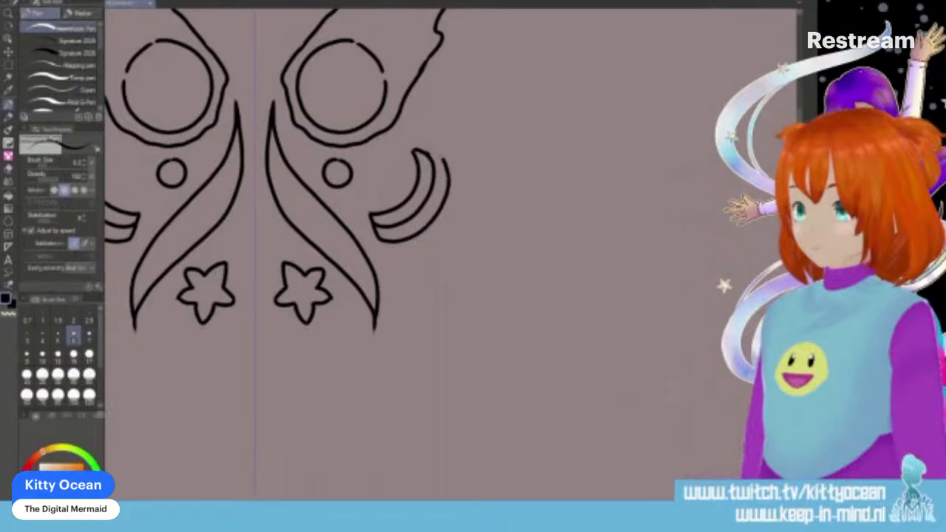
drag(382, 252, 415, 250)
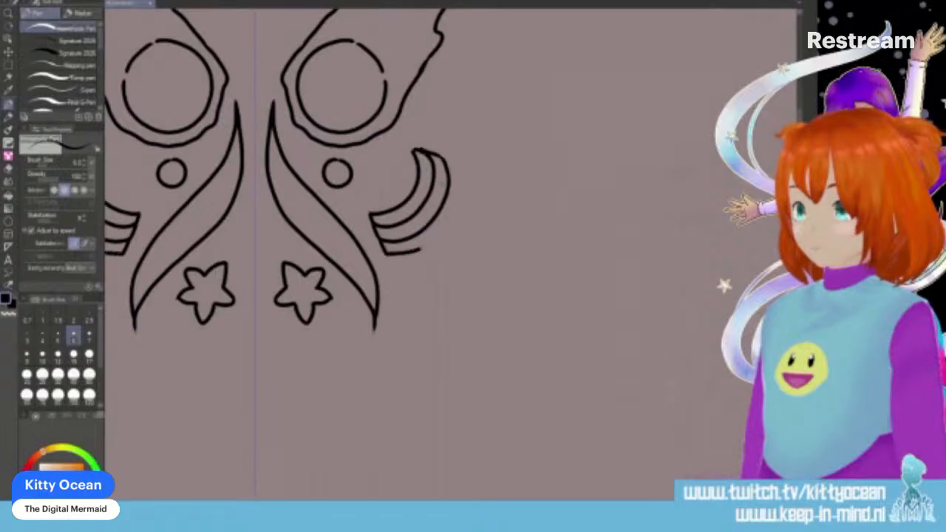
drag(451, 221, 465, 176)
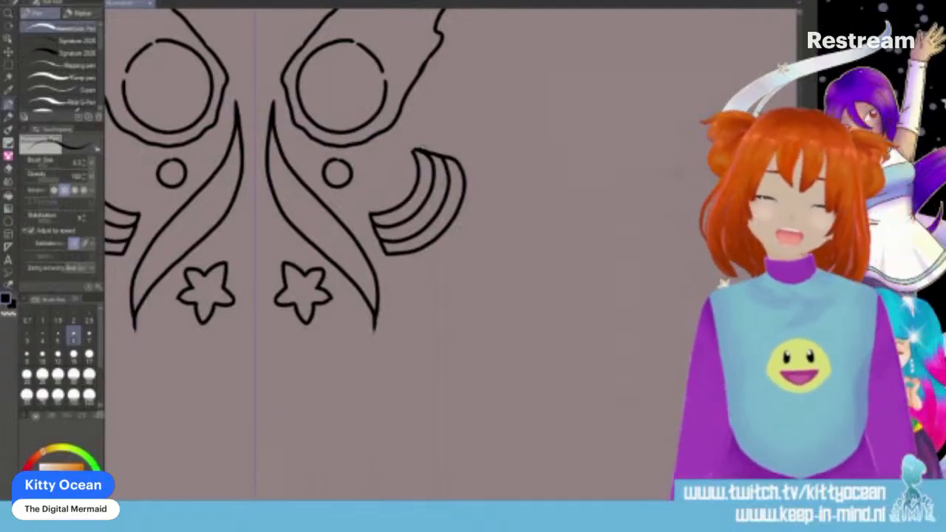
- Ink a sun disc below the star and ribbon, with curved flame rays around its upper and inner sides
scroll(444, 259, up, 5)
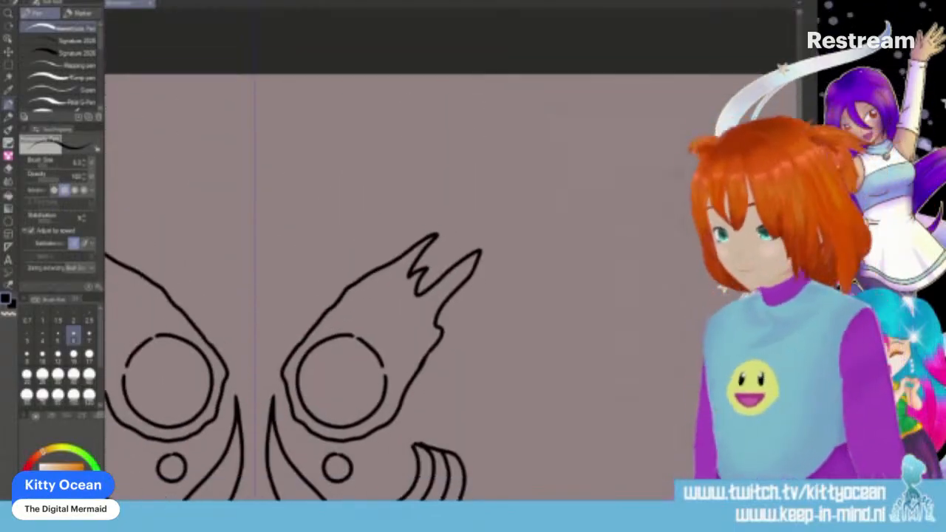
scroll(444, 258, down, 7)
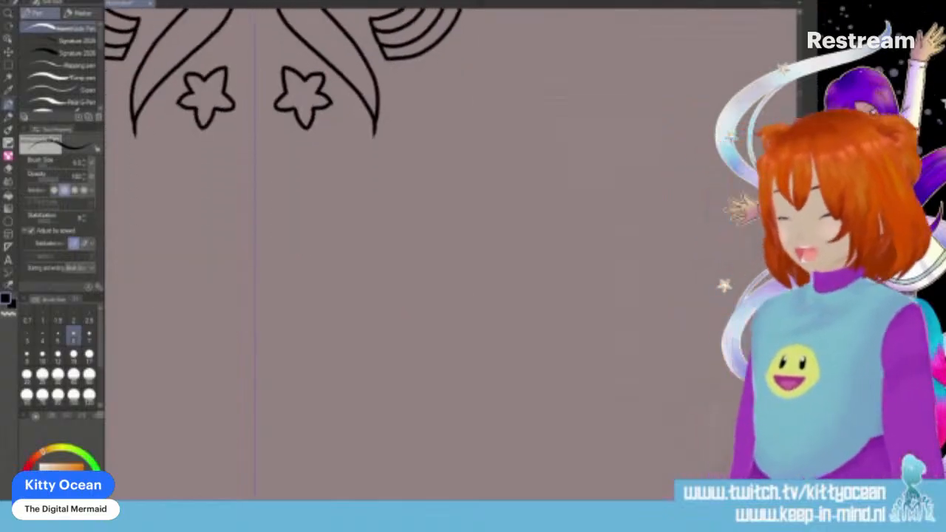
mouse_move(368, 194)
mouse_down()
mouse_move(334, 205)
mouse_move(325, 240)
mouse_move(361, 262)
mouse_move(393, 240)
mouse_move(390, 208)
mouse_move(365, 194)
mouse_up()
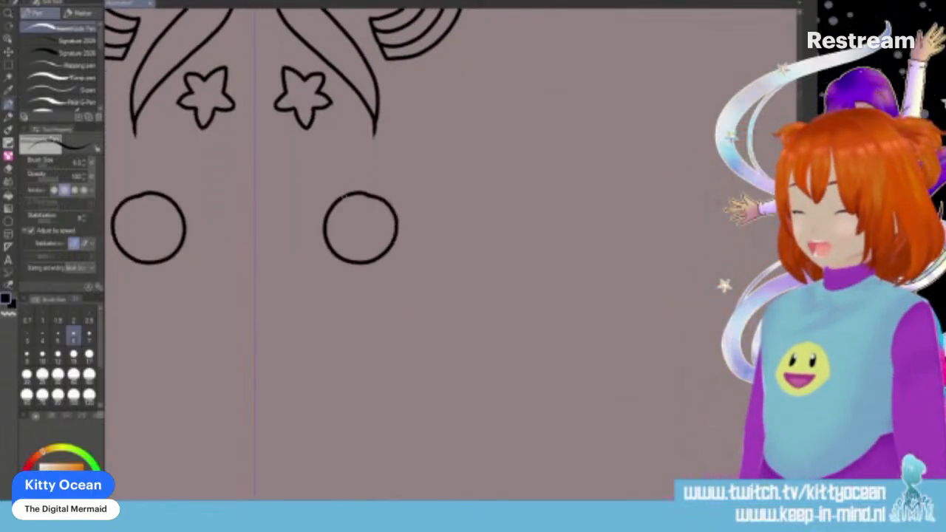
mouse_move(359, 186)
mouse_down()
mouse_move(388, 189)
mouse_move(362, 180)
mouse_move(391, 149)
mouse_move(437, 137)
mouse_up()
drag(388, 188, 445, 139)
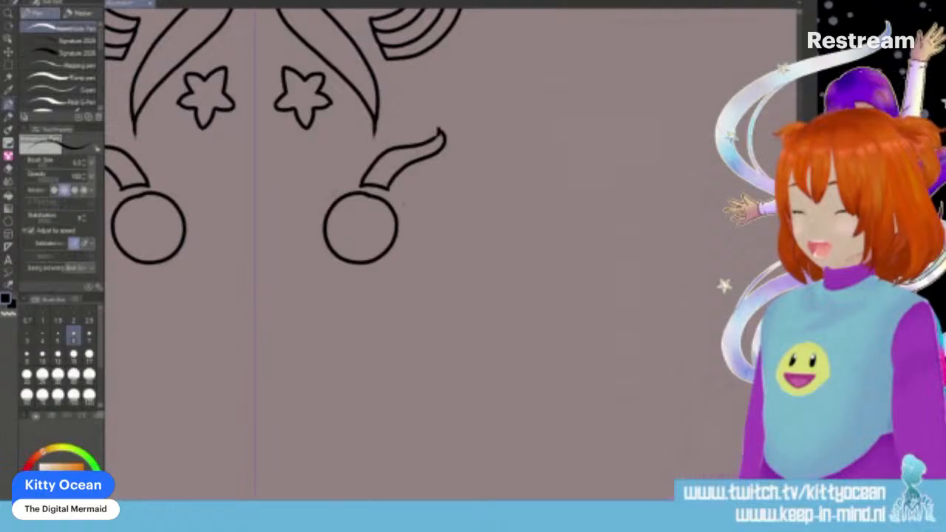
mouse_move(328, 195)
mouse_down()
mouse_move(319, 177)
mouse_move(339, 133)
mouse_move(347, 186)
mouse_move(316, 230)
mouse_move(285, 208)
mouse_move(290, 157)
mouse_move(299, 197)
mouse_move(322, 210)
mouse_move(326, 269)
mouse_move(278, 247)
mouse_move(273, 226)
mouse_move(304, 251)
mouse_move(320, 242)
mouse_up()
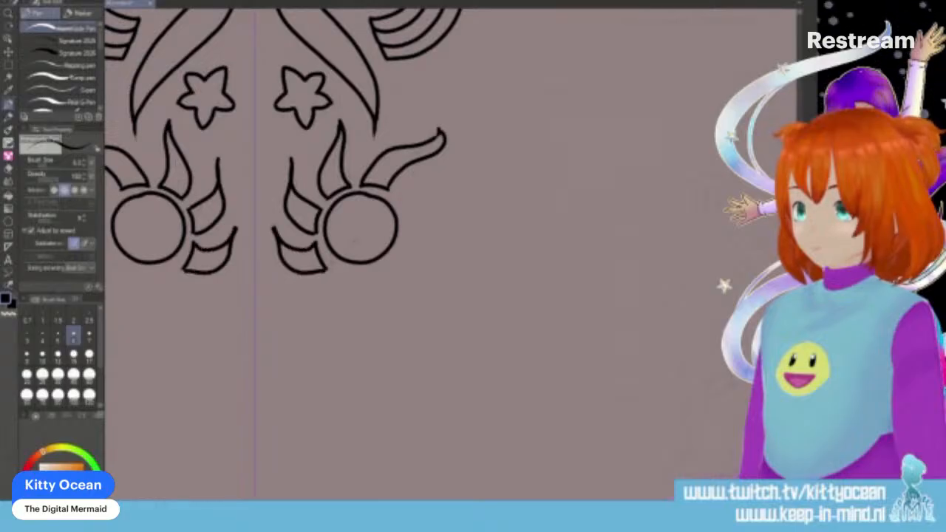
- Add the remaining flame rays below and on the outer side of the sun, and scatter three small circles around it
mouse_move(338, 273)
mouse_down()
mouse_move(298, 300)
mouse_move(318, 314)
mouse_move(343, 304)
mouse_move(360, 275)
mouse_move(395, 256)
mouse_move(364, 331)
mouse_up()
mouse_move(393, 255)
mouse_down()
mouse_move(404, 278)
mouse_move(365, 334)
mouse_up()
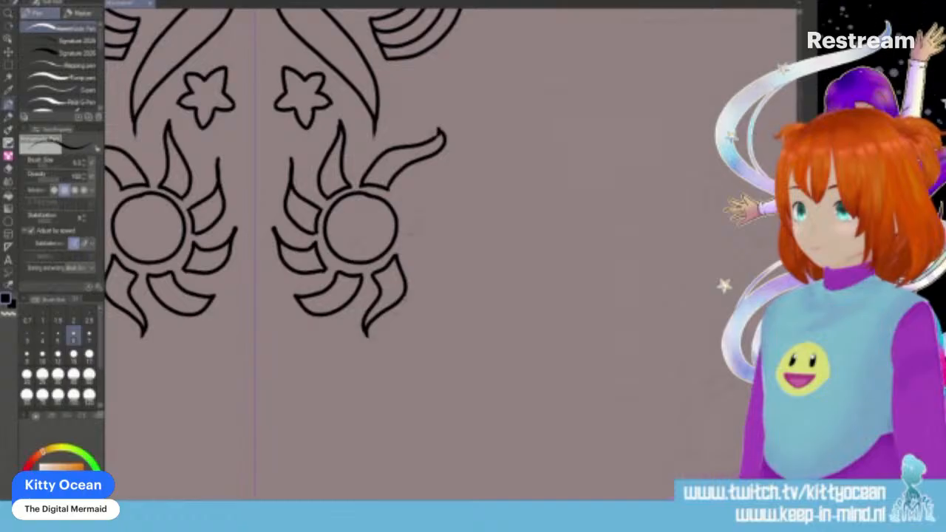
drag(406, 249, 429, 277)
drag(423, 237, 430, 280)
mouse_move(405, 213)
mouse_down()
mouse_move(396, 194)
mouse_move(447, 171)
mouse_up()
mouse_move(408, 208)
mouse_down()
mouse_move(442, 192)
mouse_move(448, 161)
mouse_up()
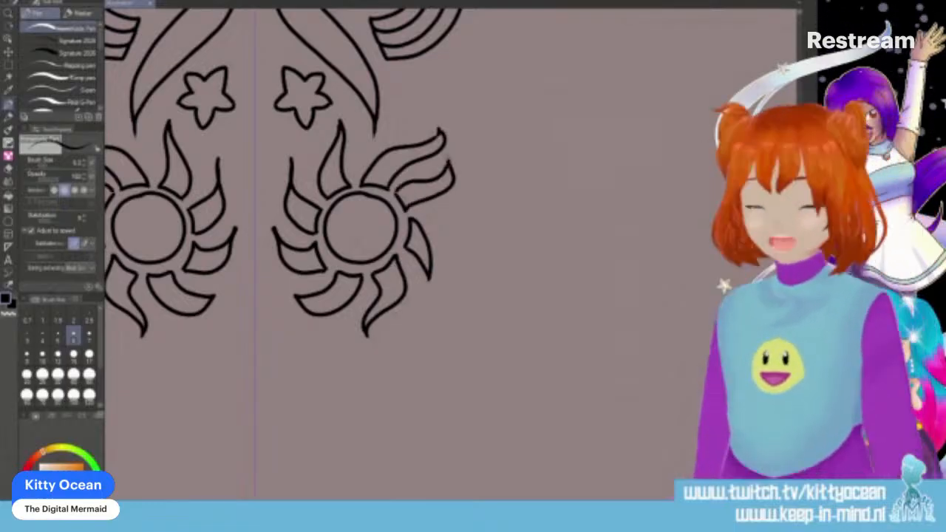
drag(415, 89, 414, 90)
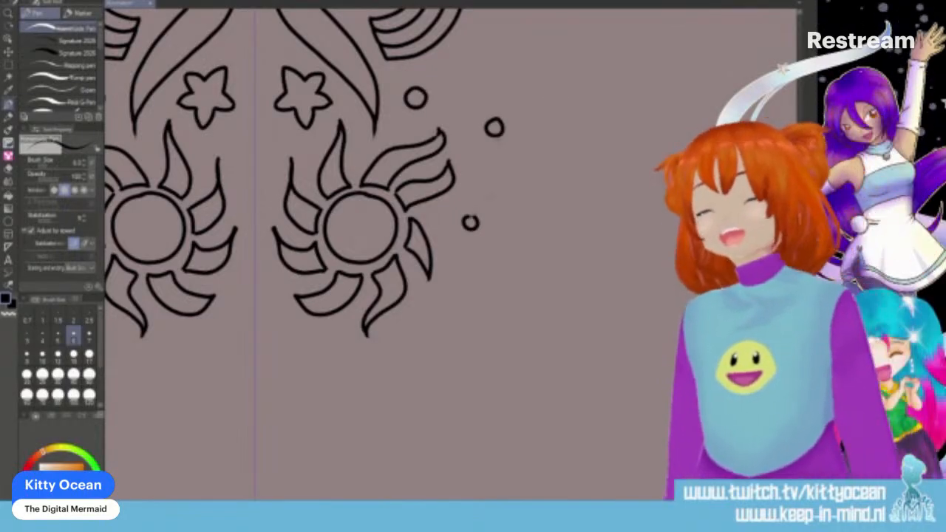
- Ink a large circle below the sun as the body of a planet
scroll(369, 221, down, 3)
scroll(443, 251, down, 2)
mouse_move(388, 213)
mouse_down()
mouse_move(334, 219)
mouse_move(300, 268)
mouse_move(317, 317)
mouse_move(352, 335)
mouse_move(383, 333)
mouse_move(409, 309)
mouse_move(417, 281)
mouse_move(388, 214)
mouse_move(395, 211)
mouse_move(323, 225)
mouse_move(305, 280)
mouse_move(330, 317)
mouse_move(385, 328)
mouse_move(418, 299)
mouse_move(423, 257)
mouse_move(411, 222)
mouse_move(378, 208)
mouse_up()
key(ctrl+z)
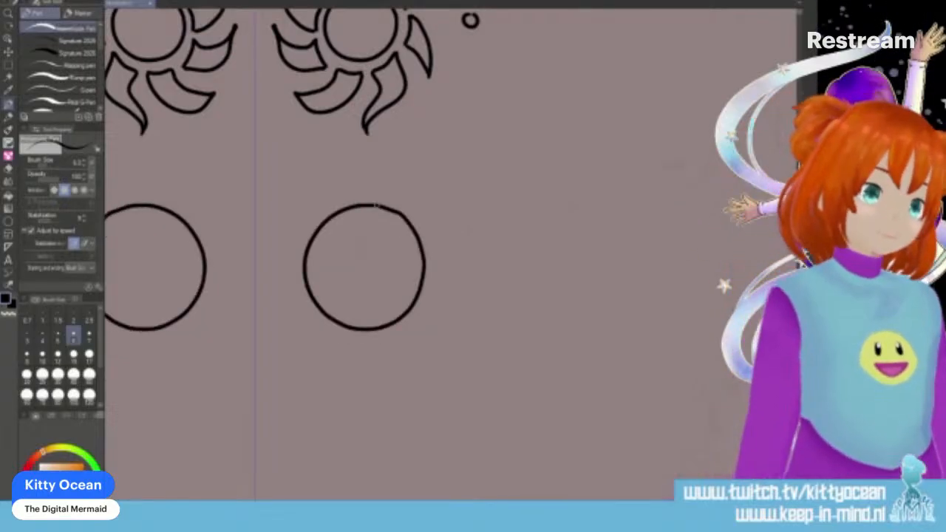
mouse_move(309, 288)
mouse_down()
mouse_move(277, 322)
mouse_move(311, 319)
mouse_move(380, 278)
mouse_move(442, 216)
mouse_move(412, 221)
mouse_up()
mouse_move(278, 327)
mouse_down()
mouse_move(350, 304)
mouse_move(438, 245)
mouse_up()
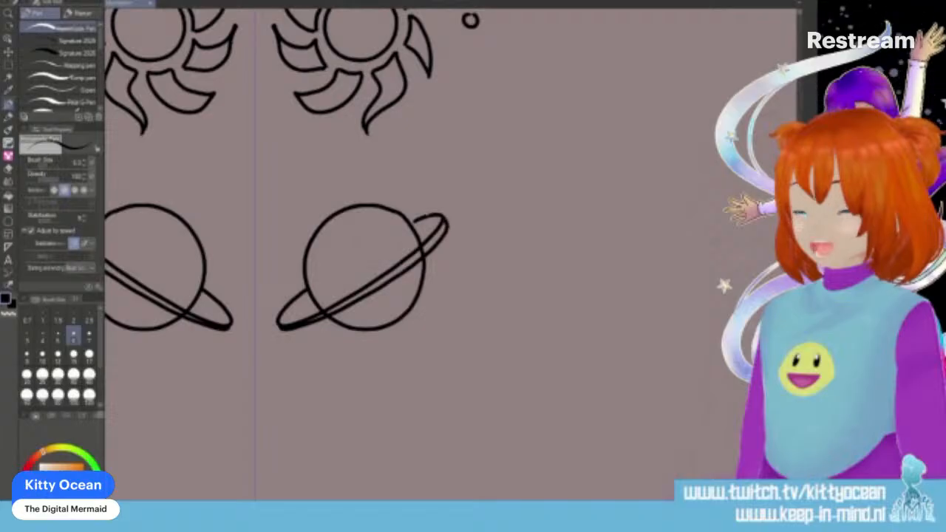
key(ctrl+z)
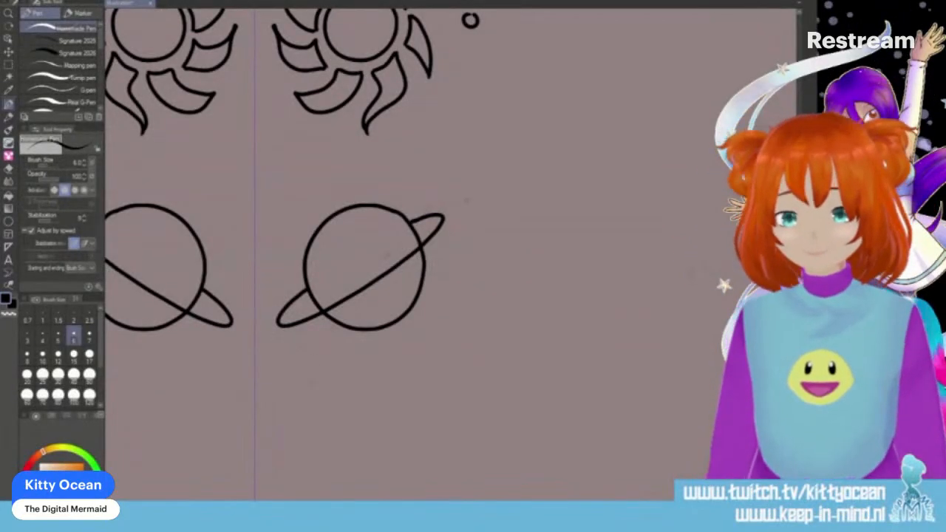
key(ctrl+z)
- Ink a narrow tilted double-line ring across the planet, with looped ends extending past both sides of its body
mouse_move(306, 300)
mouse_down()
mouse_move(285, 316)
mouse_move(345, 298)
mouse_move(429, 213)
mouse_up()
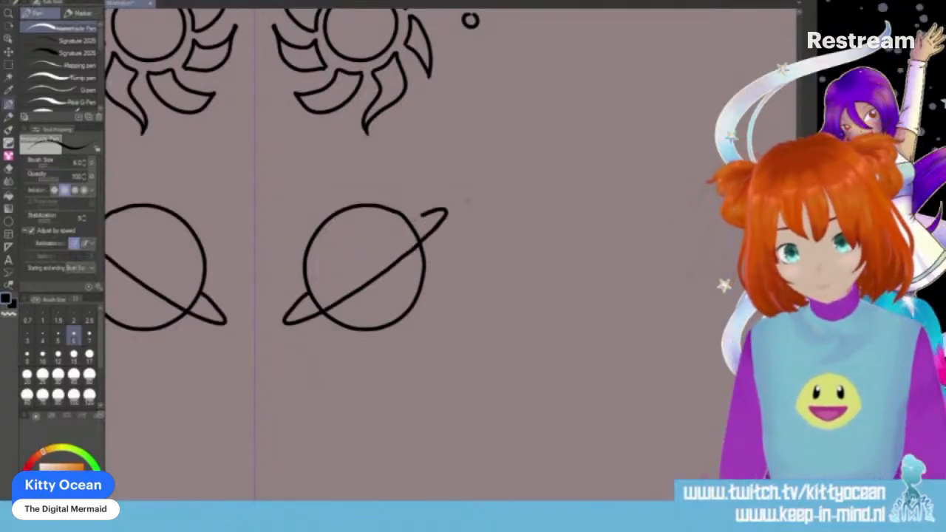
mouse_move(309, 297)
mouse_down()
mouse_move(293, 320)
mouse_move(329, 325)
mouse_move(406, 270)
mouse_move(445, 223)
mouse_up()
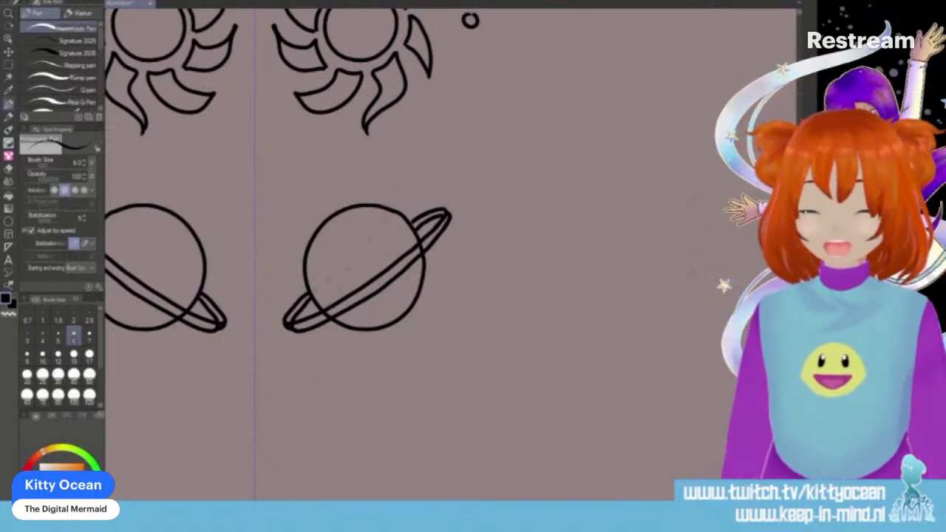
drag(312, 298, 399, 212)
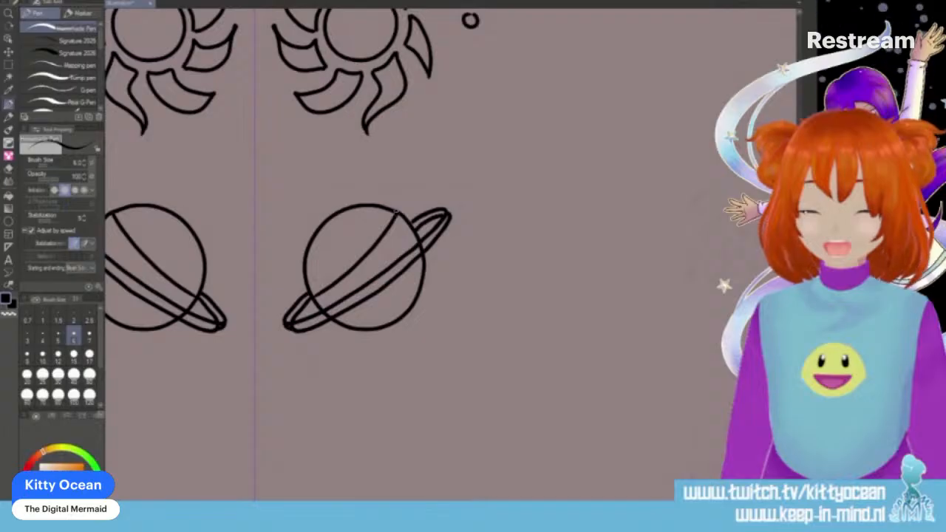
key(ctrl+z)
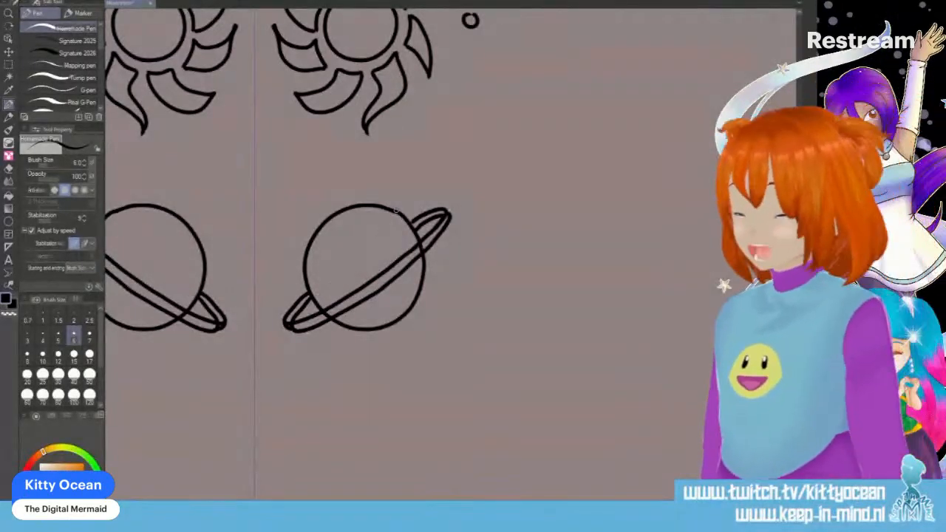
- Lasso the sections of the planet's outline that cross the front of the ring, erase them and clear the selection
click(8, 64)
click(65, 53)
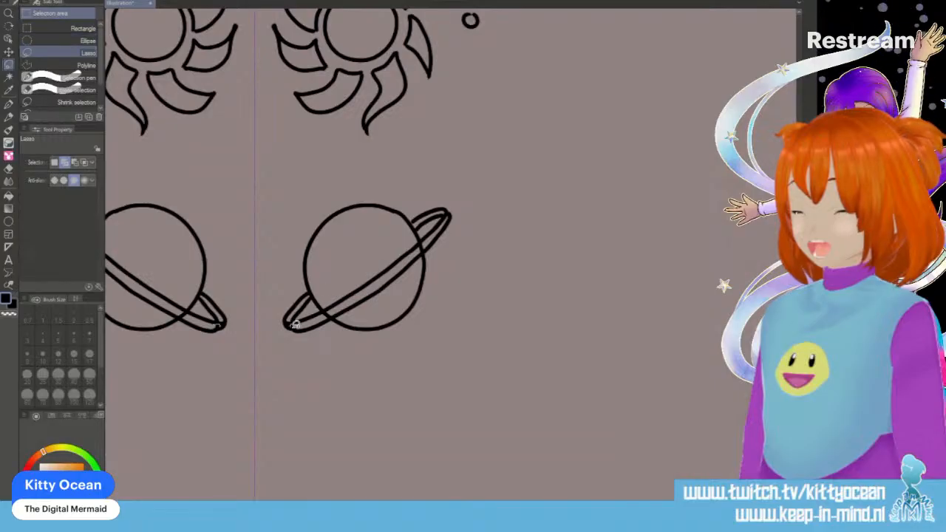
drag(293, 322, 303, 327)
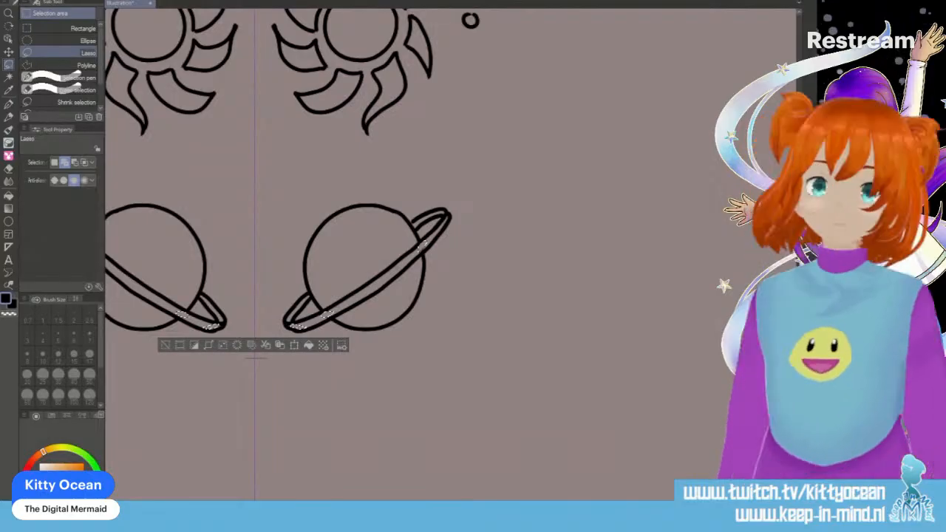
key(ctrl+d)
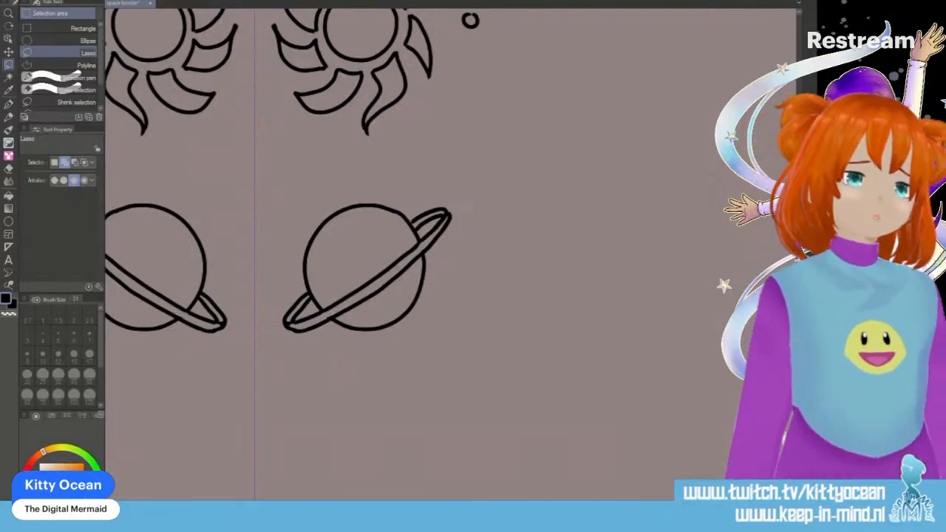
- Ink a crescent moon with small circles around it in the gap between the sun and the ringed planet
key(p)
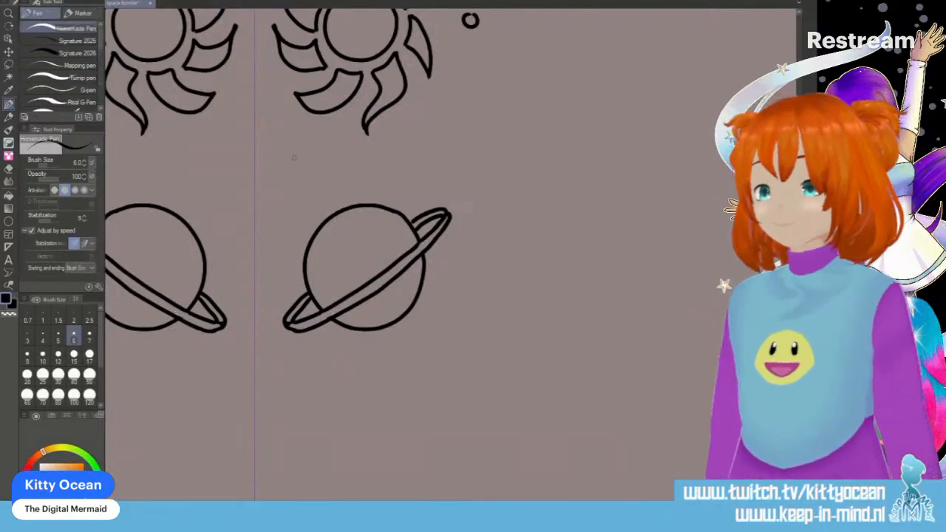
mouse_move(204, 140)
mouse_down()
mouse_move(224, 151)
mouse_move(227, 173)
mouse_move(181, 173)
mouse_up()
drag(170, 130, 171, 131)
drag(139, 177, 136, 170)
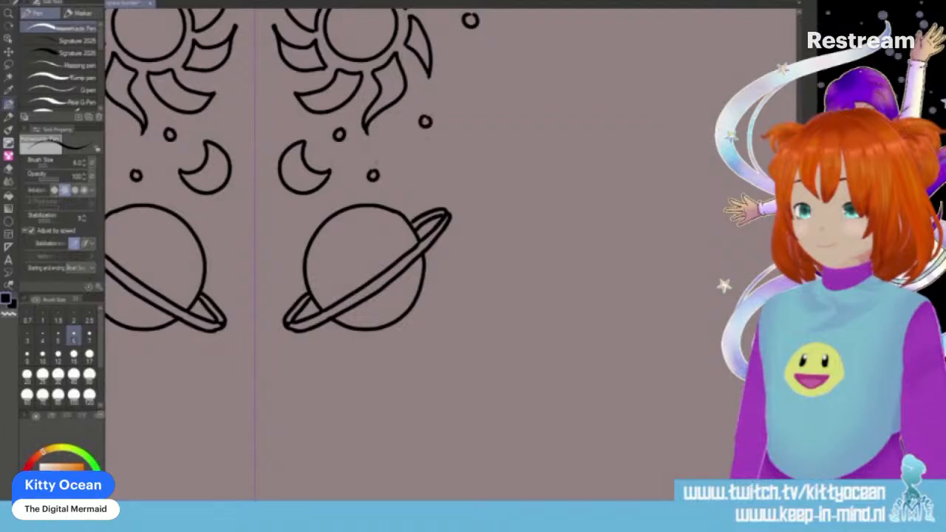
- Ink a slim curved tail and a small star above the outer end of the planet's ring
drag(445, 110, 483, 167)
drag(470, 110, 482, 167)
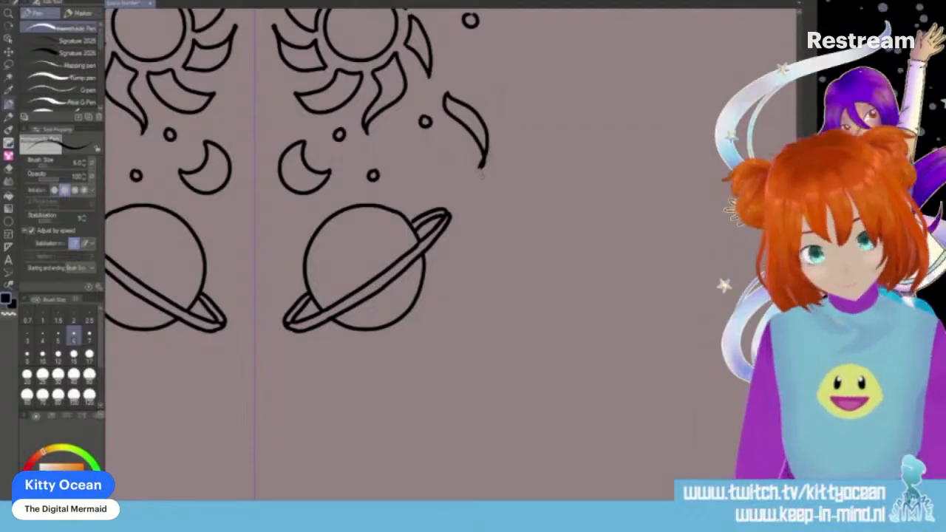
key(ctrl+z)
mouse_move(447, 92)
mouse_down()
mouse_move(489, 133)
mouse_move(484, 167)
mouse_up()
mouse_move(424, 179)
mouse_down()
mouse_move(435, 158)
mouse_move(449, 164)
mouse_move(430, 185)
mouse_move(439, 198)
mouse_move(464, 171)
mouse_up()
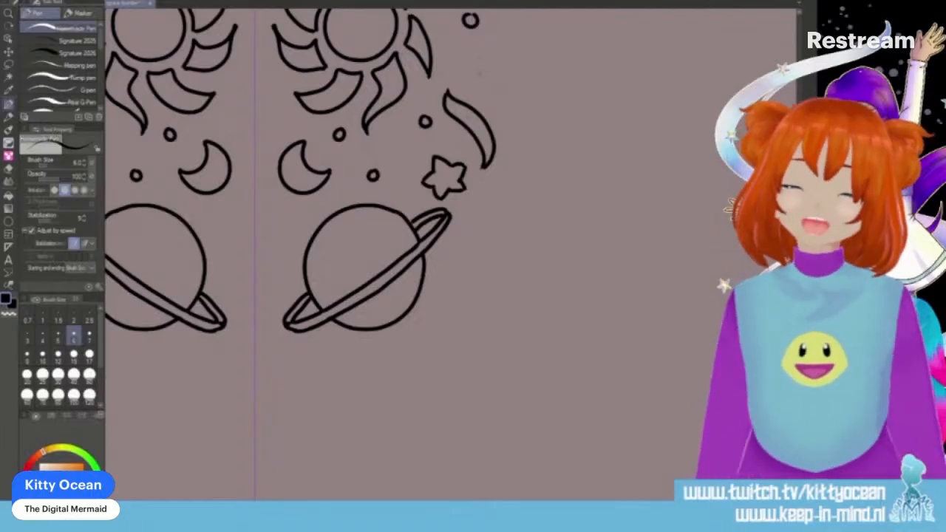
- Ink a small star with a slim curved tail on the outer side of the sun, plus two small circles above it
scroll(370, 251, up, 5)
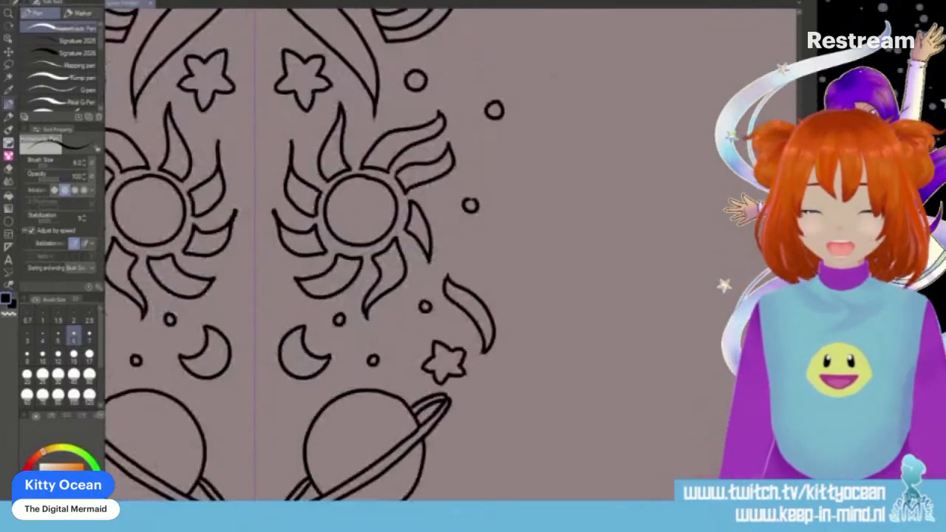
mouse_move(479, 235)
mouse_down()
mouse_move(500, 233)
mouse_move(506, 245)
mouse_up()
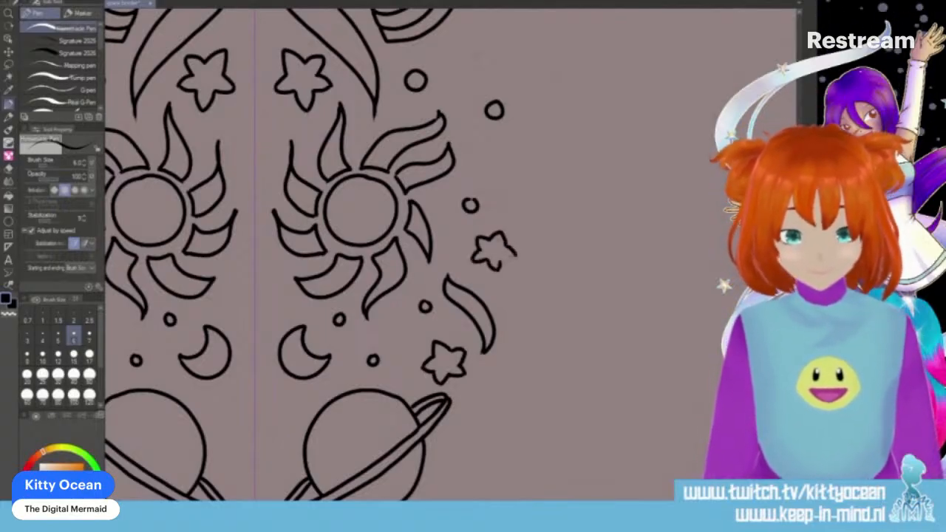
mouse_move(511, 229)
mouse_down()
mouse_move(503, 201)
mouse_move(469, 169)
mouse_up()
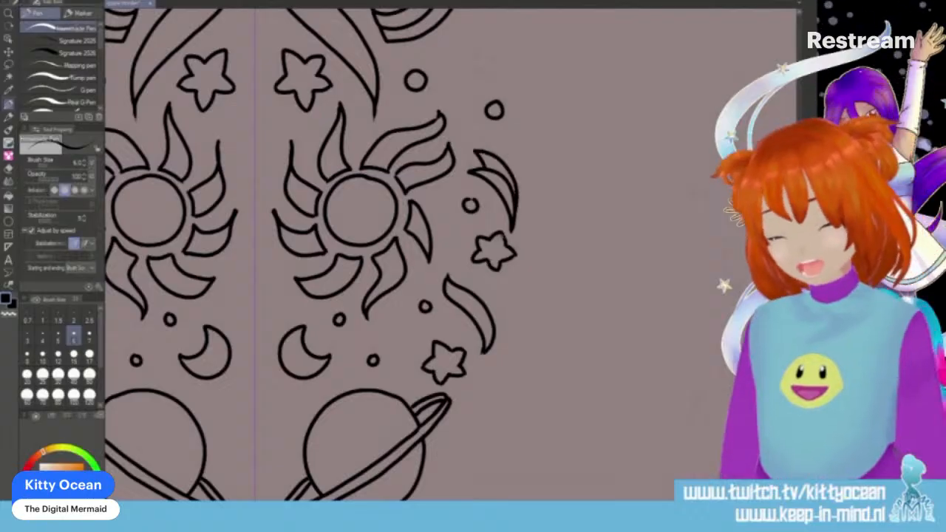
drag(510, 131, 509, 132)
drag(472, 39, 474, 40)
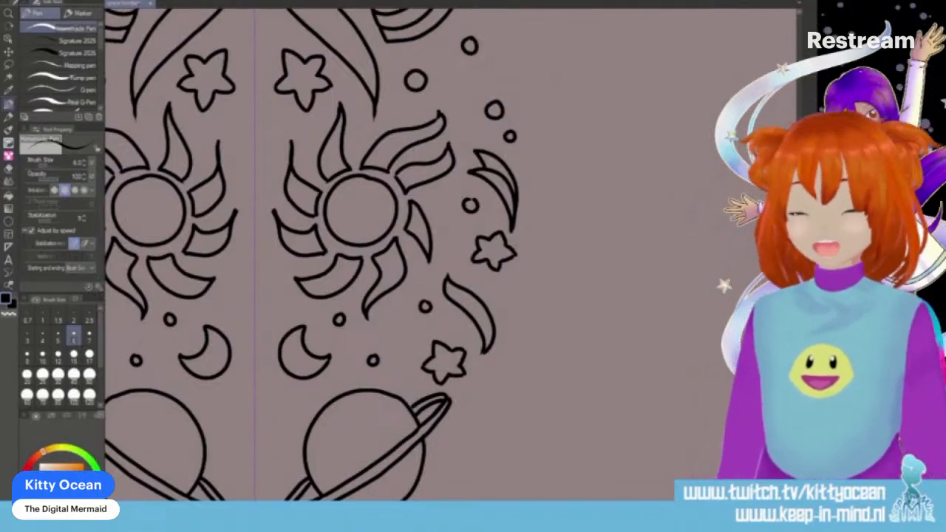
- Ink a medium and a small circle on the outer side of the ringed planet, and a tiny circle on its inner side
scroll(450, 255, down, 4)
scroll(451, 255, up, 1)
mouse_move(423, 256)
mouse_down()
mouse_move(407, 297)
mouse_move(445, 274)
mouse_up()
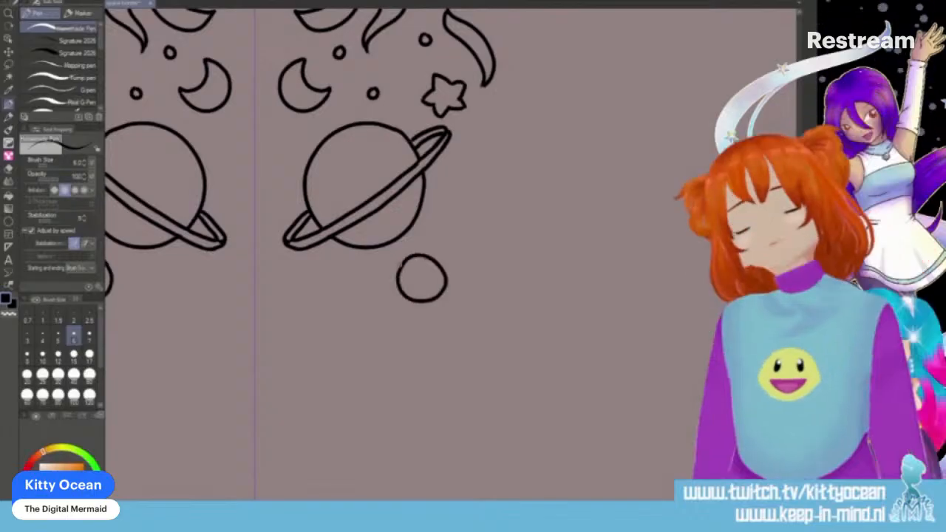
key(ctrl+z)
mouse_move(442, 244)
mouse_down()
mouse_move(418, 264)
mouse_move(435, 280)
mouse_move(454, 275)
mouse_move(459, 258)
mouse_move(442, 241)
mouse_up()
drag(460, 171, 464, 172)
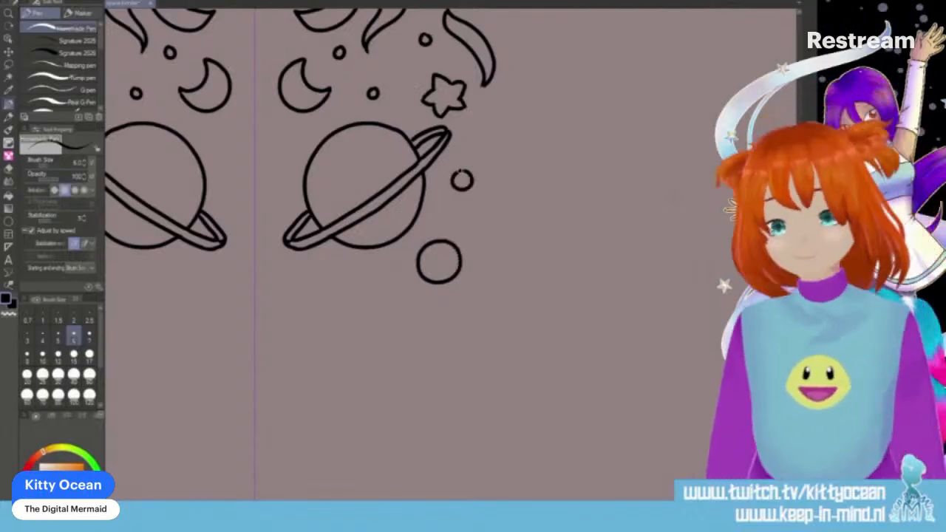
drag(273, 154, 277, 147)
key(ctrl+z)
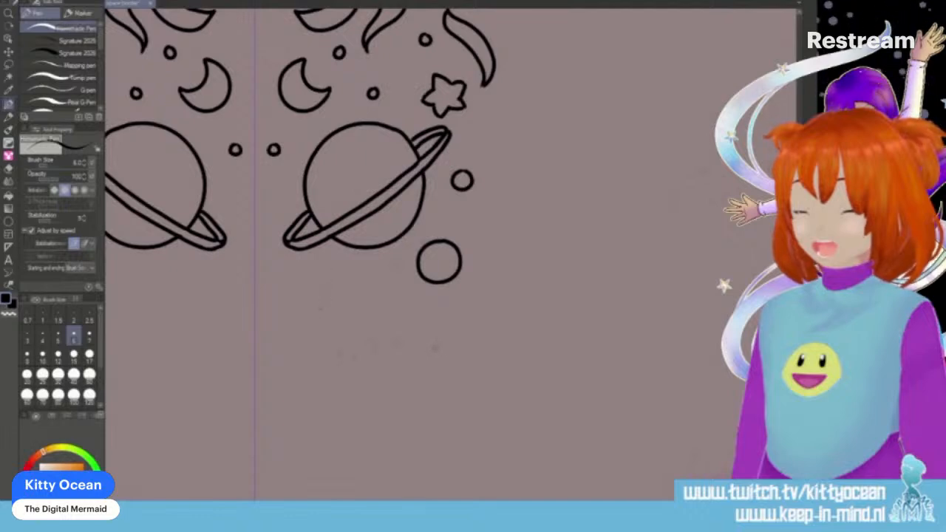
- Ink a shooting star with a forked tail below the planet, and add small circles above its tail and beside the ring's inner end
mouse_move(283, 300)
mouse_down()
mouse_move(298, 295)
mouse_move(293, 275)
mouse_move(311, 286)
mouse_move(297, 306)
mouse_move(305, 320)
mouse_move(327, 316)
mouse_move(323, 283)
mouse_move(323, 303)
mouse_move(365, 342)
mouse_up()
key(ctrl+z)
key(ctrl+z)
drag(334, 296, 395, 321)
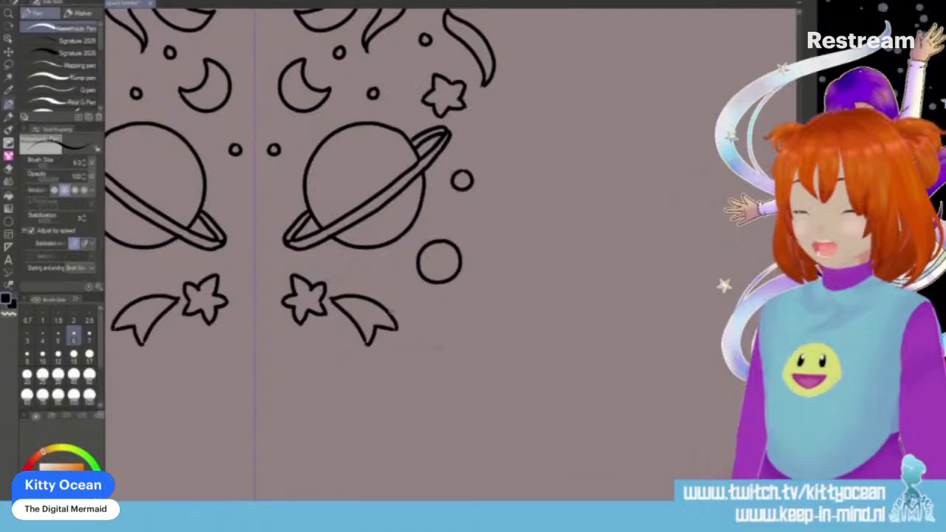
drag(359, 261, 357, 262)
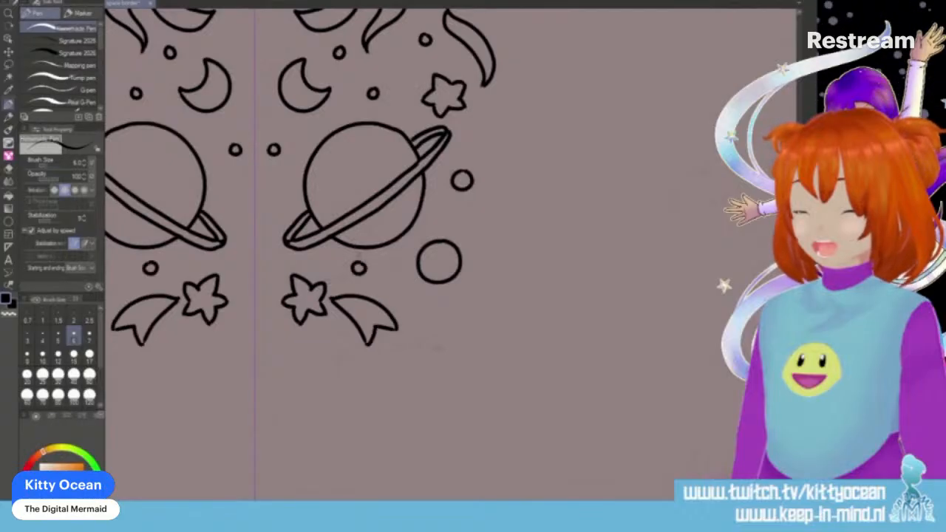
drag(270, 217, 269, 218)
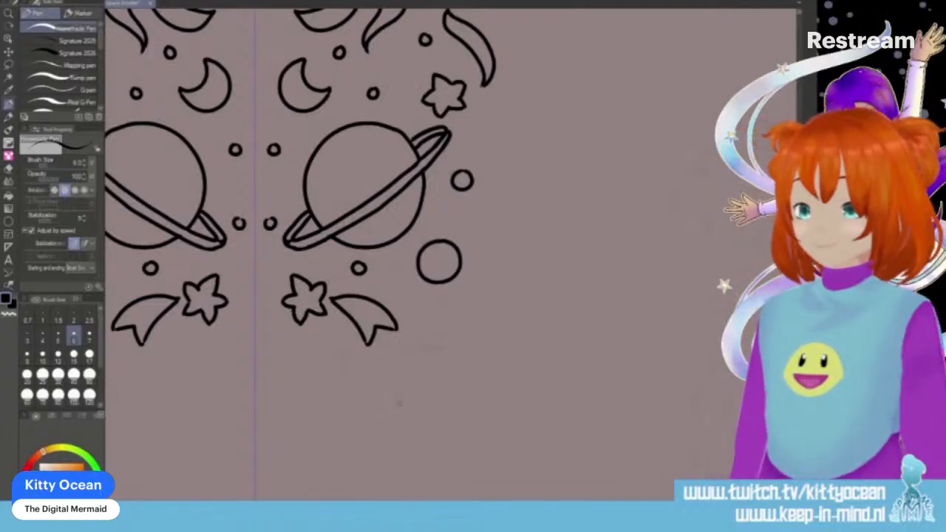
- Ink a curved fork-ended tail on the outer side of the planet, with a small circle above it
scroll(400, 401, down, 3)
scroll(399, 401, up, 6)
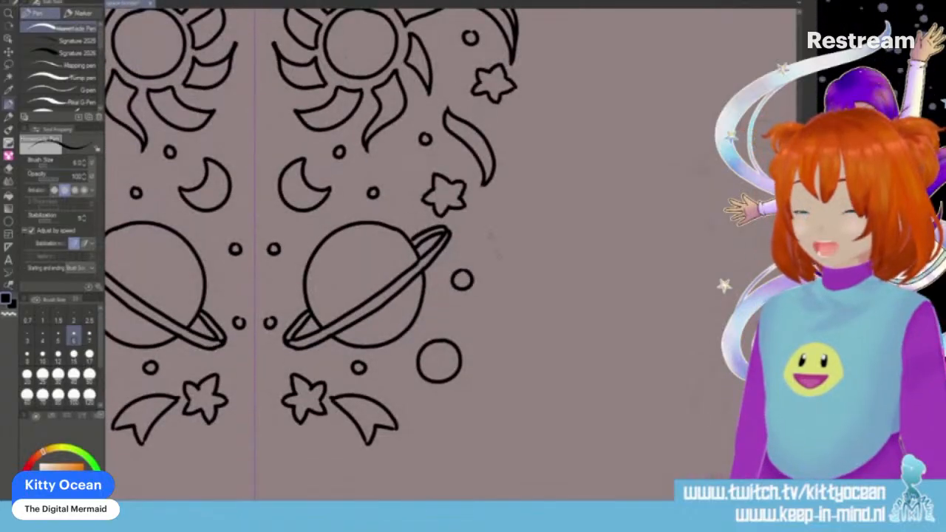
mouse_move(486, 229)
mouse_down()
mouse_move(491, 262)
mouse_move(518, 279)
mouse_up()
mouse_move(488, 229)
mouse_down()
mouse_move(534, 247)
mouse_move(512, 263)
mouse_move(521, 281)
mouse_up()
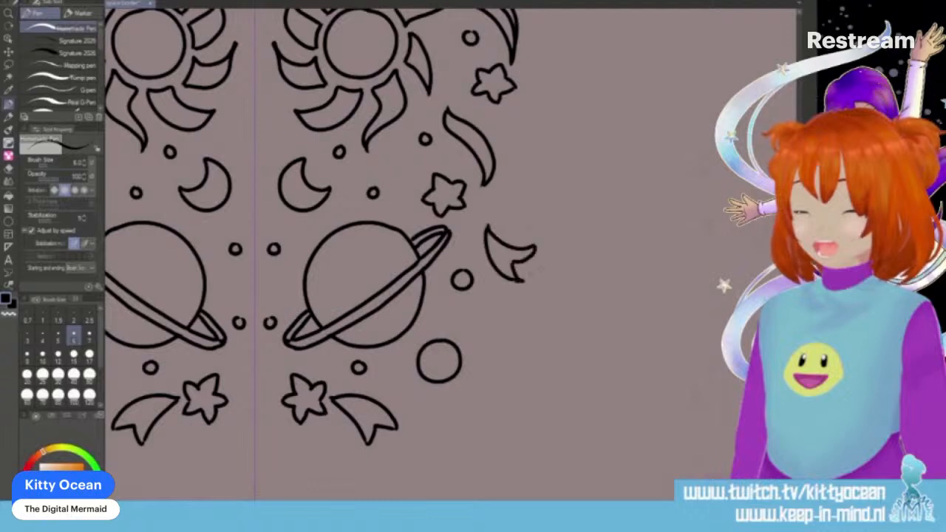
drag(509, 198, 507, 199)
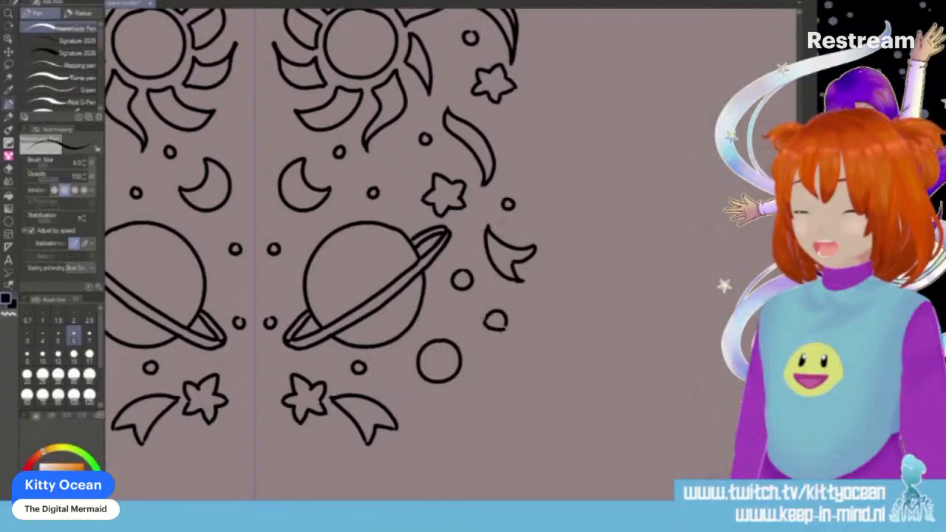
- Ink a tiny flying saucer below the forked tail, and a small circle and a star around the medium circle
drag(474, 328, 506, 335)
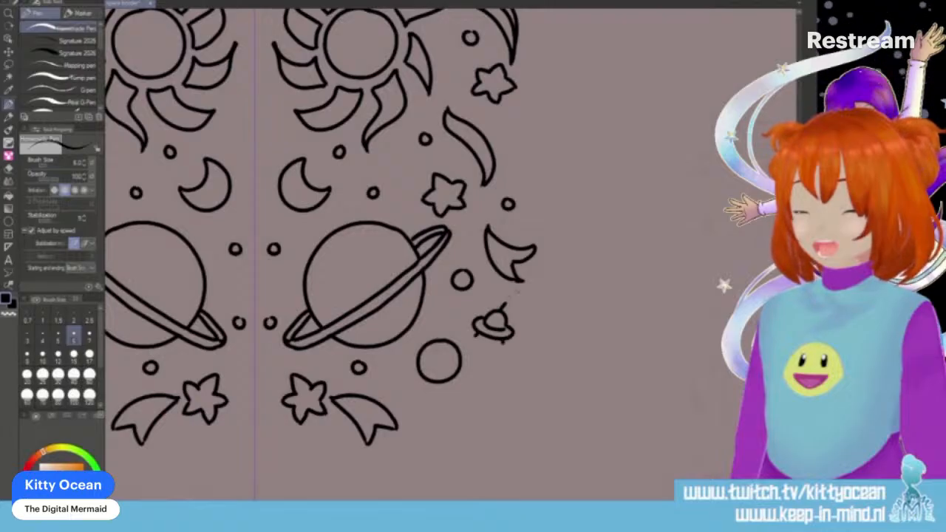
drag(435, 412, 438, 410)
mouse_move(475, 383)
mouse_down()
mouse_move(495, 375)
mouse_move(485, 399)
mouse_move(500, 395)
mouse_move(503, 382)
mouse_up()
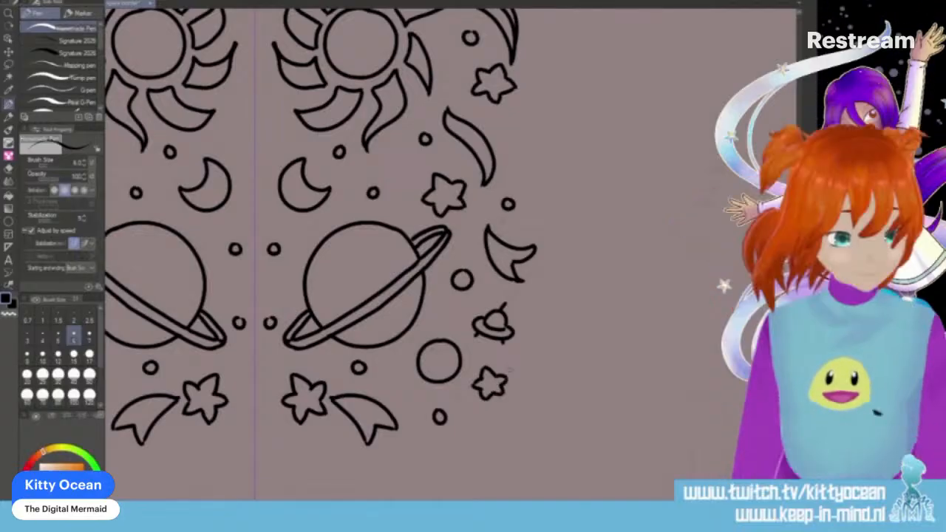
- Ink a small star with two small circles beside the mirror line, above the inner side of the comet
scroll(310, 251, up, 5)
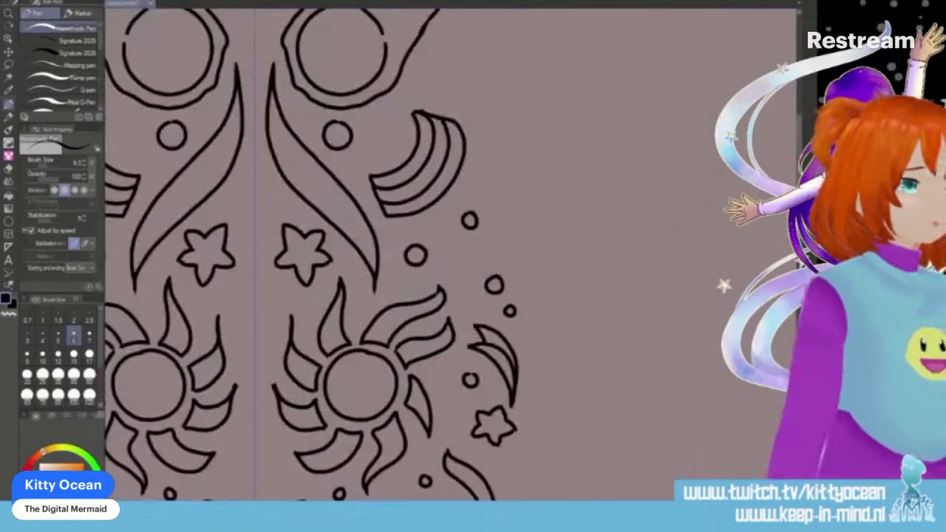
scroll(310, 251, up, 4)
mouse_move(268, 276)
mouse_down()
mouse_move(310, 252)
mouse_move(268, 240)
mouse_move(285, 233)
mouse_move(268, 252)
mouse_move(292, 237)
mouse_up()
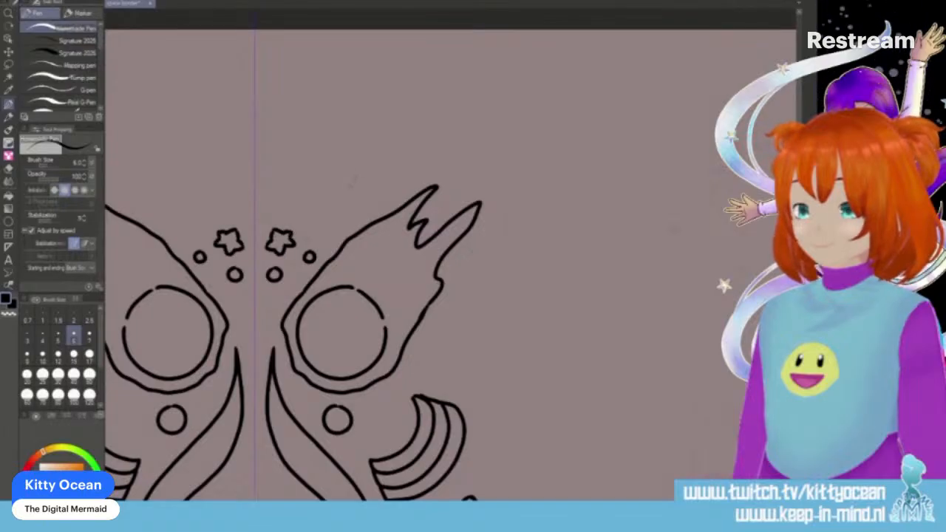
- Ink a tiny flying saucer above the comet, surround it with three small circles, and add a crescent moon above it
mouse_move(344, 192)
mouse_down()
mouse_move(359, 175)
mouse_move(366, 185)
mouse_move(345, 204)
mouse_move(378, 194)
mouse_move(354, 167)
mouse_up()
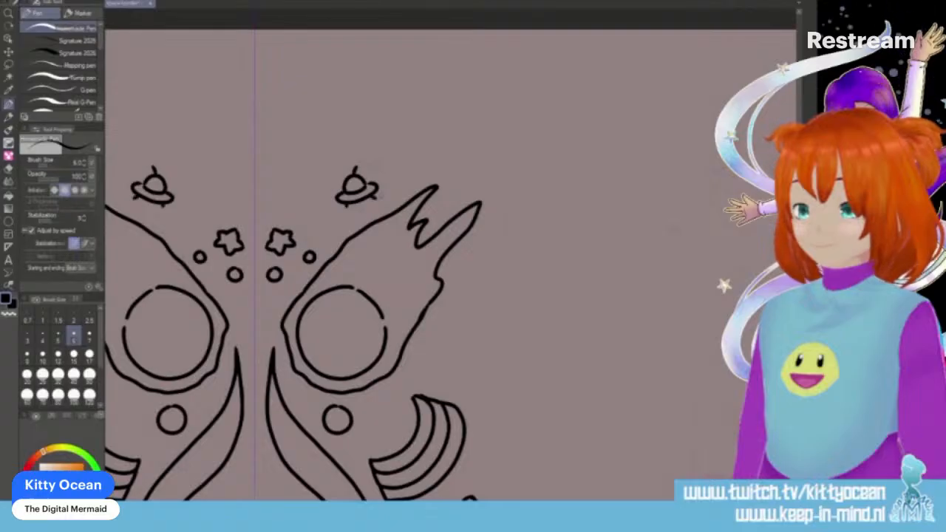
drag(313, 178, 315, 180)
drag(322, 218, 324, 217)
drag(399, 153, 401, 154)
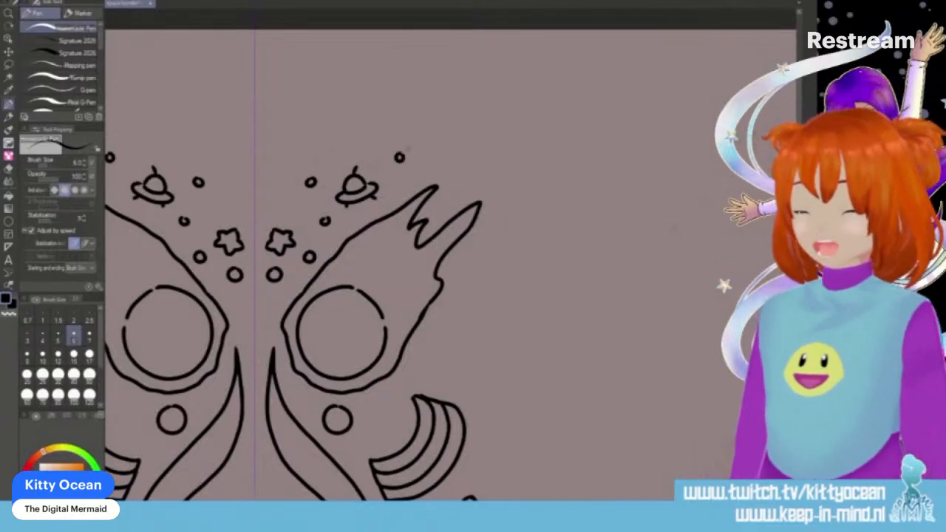
mouse_move(376, 107)
mouse_down()
mouse_move(369, 140)
mouse_move(405, 121)
mouse_move(382, 120)
mouse_move(405, 115)
mouse_up()
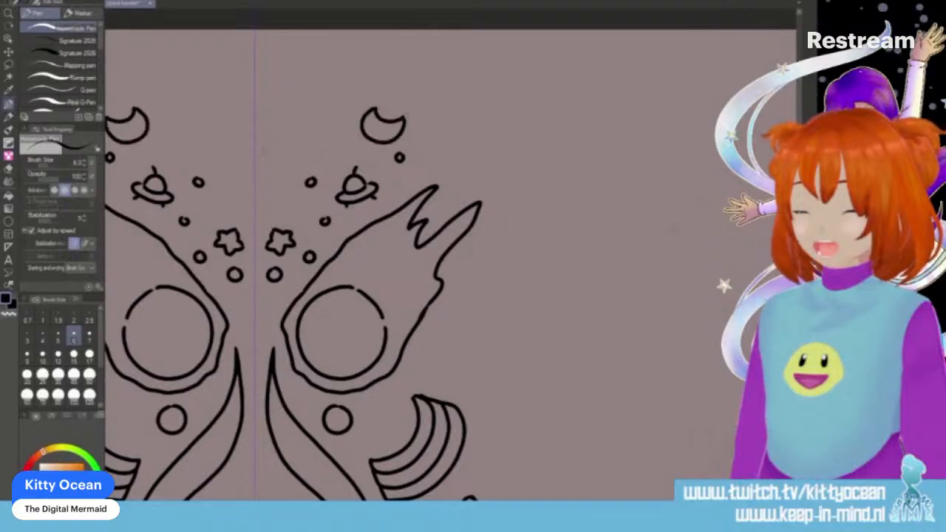
mouse_move(280, 138)
mouse_down()
mouse_move(277, 161)
mouse_move(283, 138)
mouse_up()
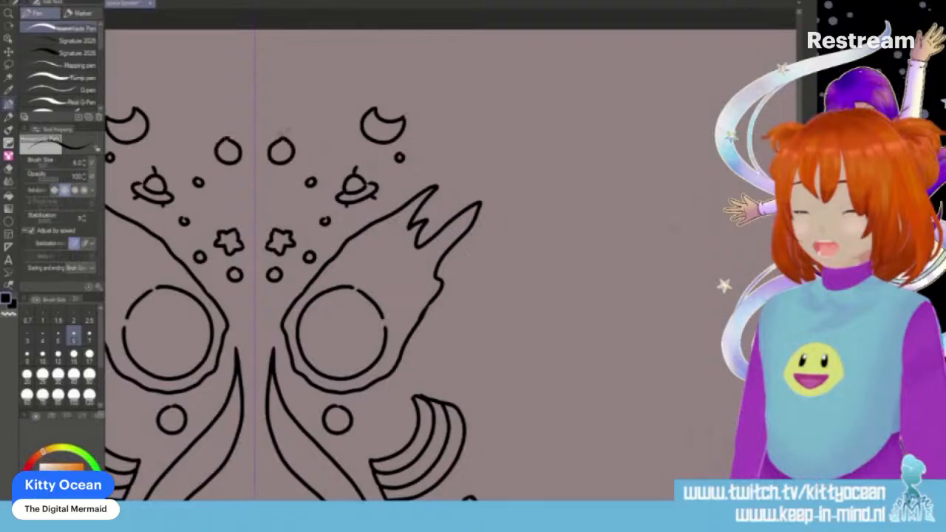
key(ctrl+z)
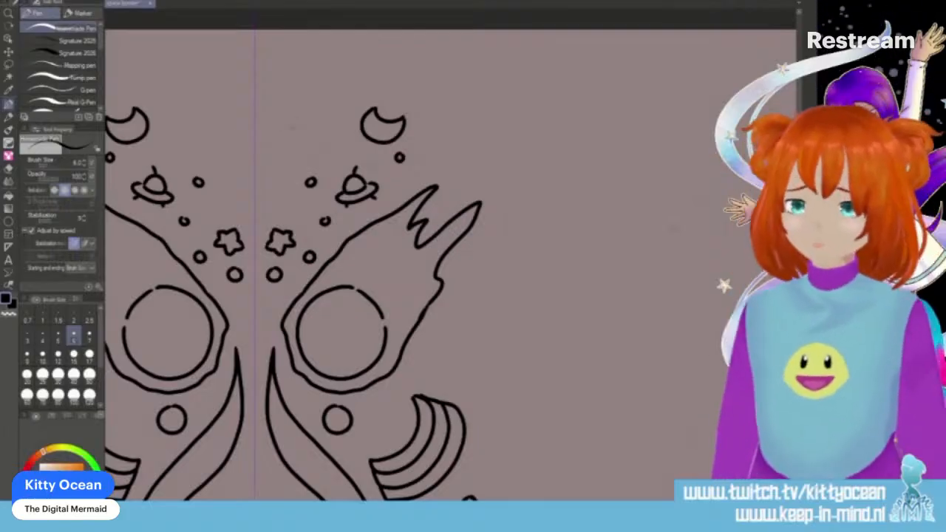
mouse_move(288, 127)
mouse_down()
mouse_move(266, 155)
mouse_move(295, 173)
mouse_move(309, 155)
mouse_move(307, 136)
mouse_move(273, 133)
mouse_up()
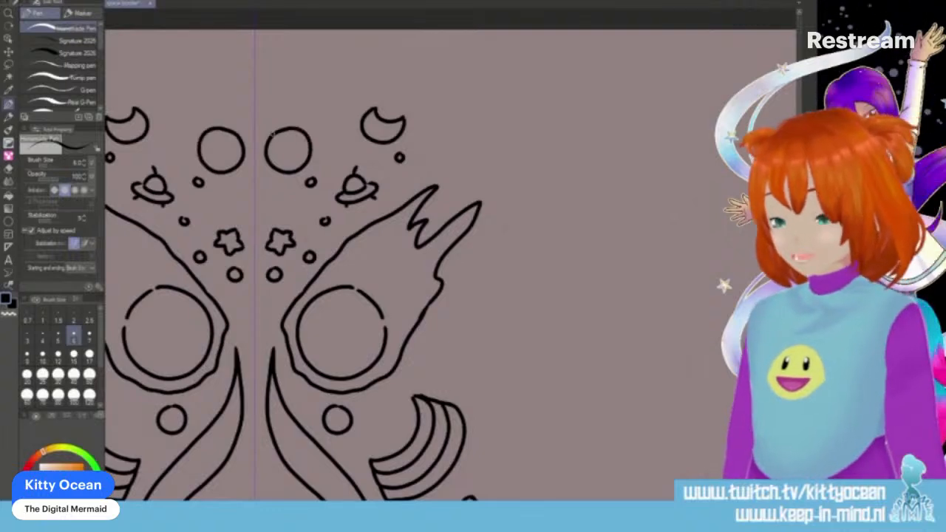
key(ctrl+z)
key(ctrl+z)
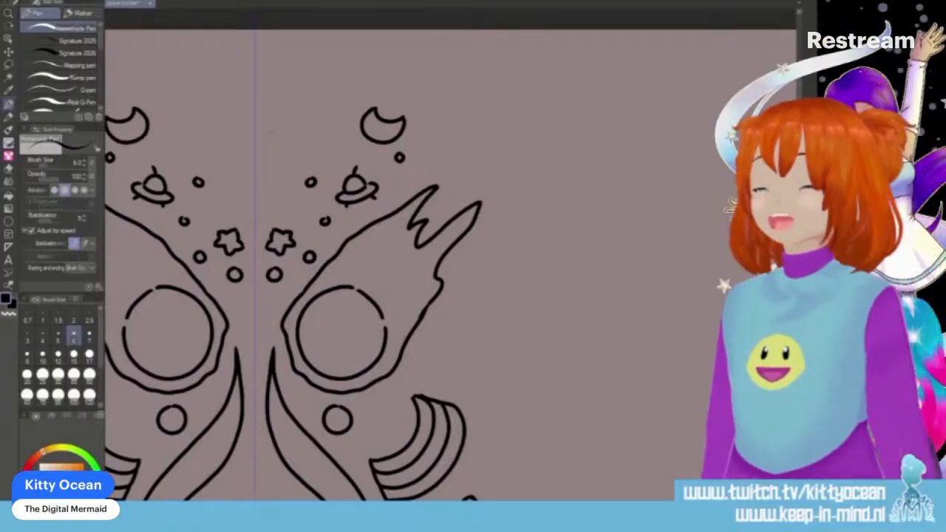
- Ink a small forked tail beside the mirror line above the star, and two curved streaks between it and the crescent moon
mouse_move(231, 198)
mouse_down()
mouse_move(243, 152)
mouse_move(232, 140)
mouse_move(226, 194)
mouse_up()
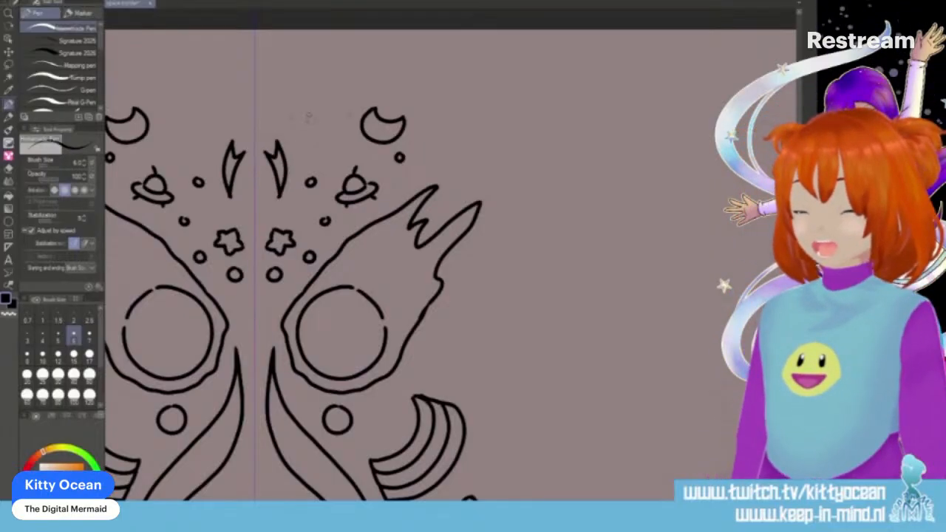
drag(204, 113, 182, 162)
mouse_move(195, 117)
mouse_down()
mouse_move(176, 164)
mouse_move(173, 152)
mouse_move(158, 154)
mouse_up()
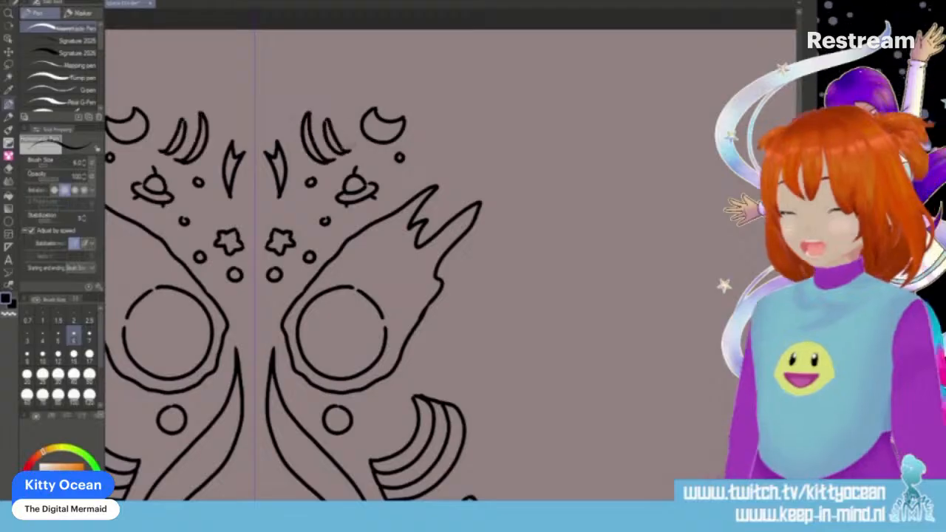
scroll(346, 150, down, 3)
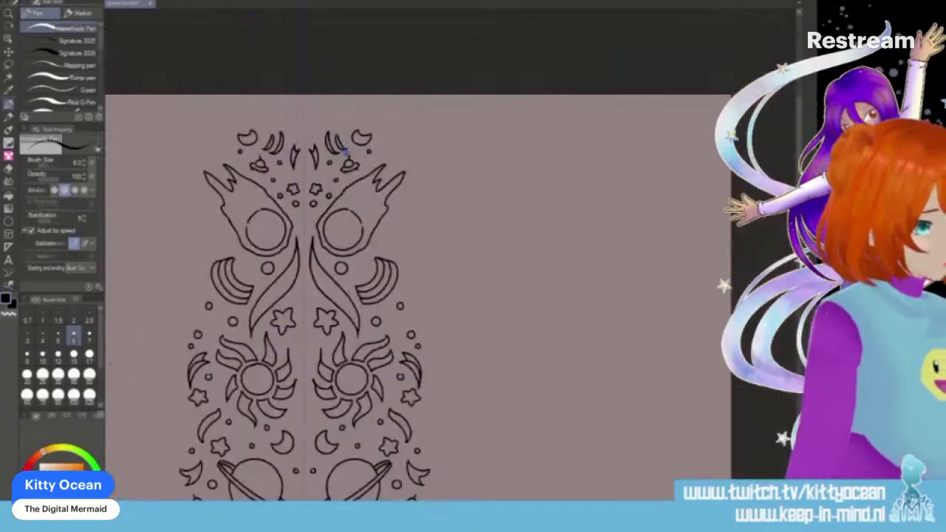
scroll(346, 152, down, 3)
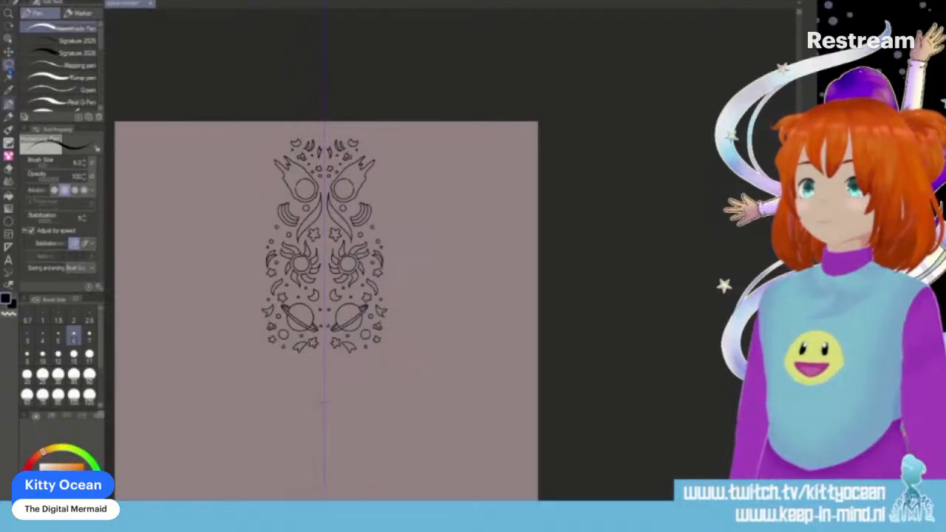
- Select the whole pattern half on one side of the mirror line with a rectangular selection, cut it out, and deselect
click(8, 65)
drag(228, 105, 318, 283)
key(ctrl+d)
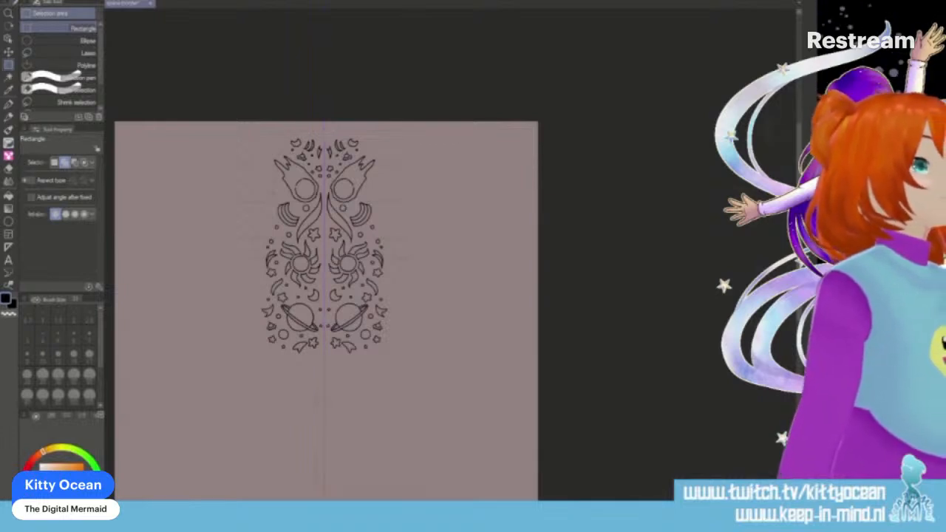
drag(229, 101, 326, 383)
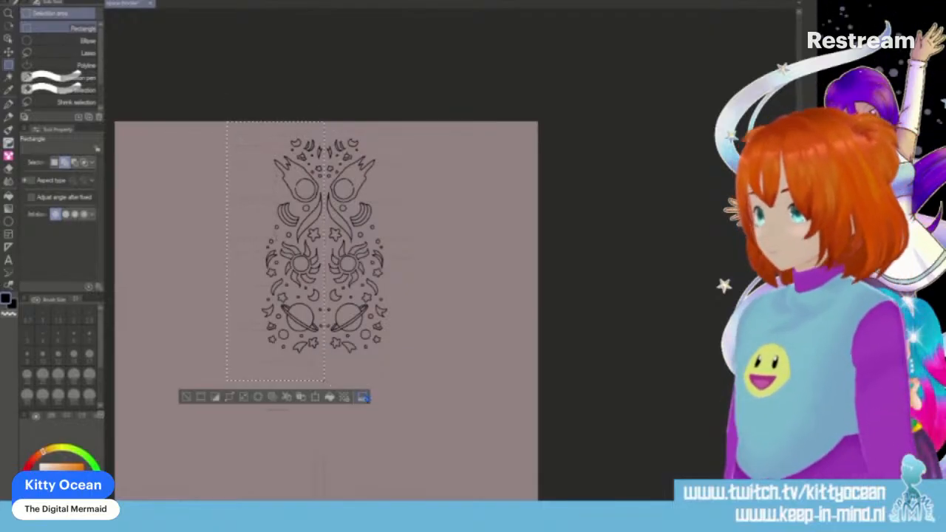
key(Delete)
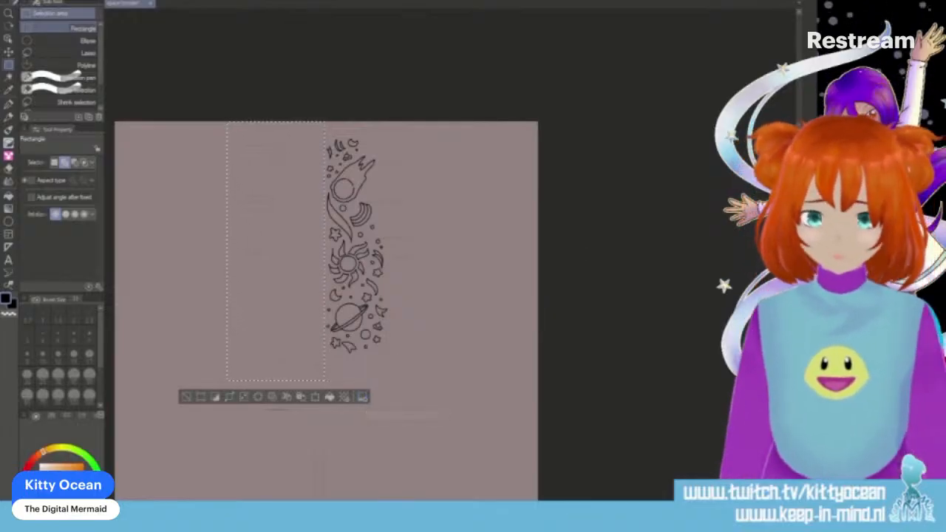
scroll(326, 295, down, 3)
key(ctrl+d)
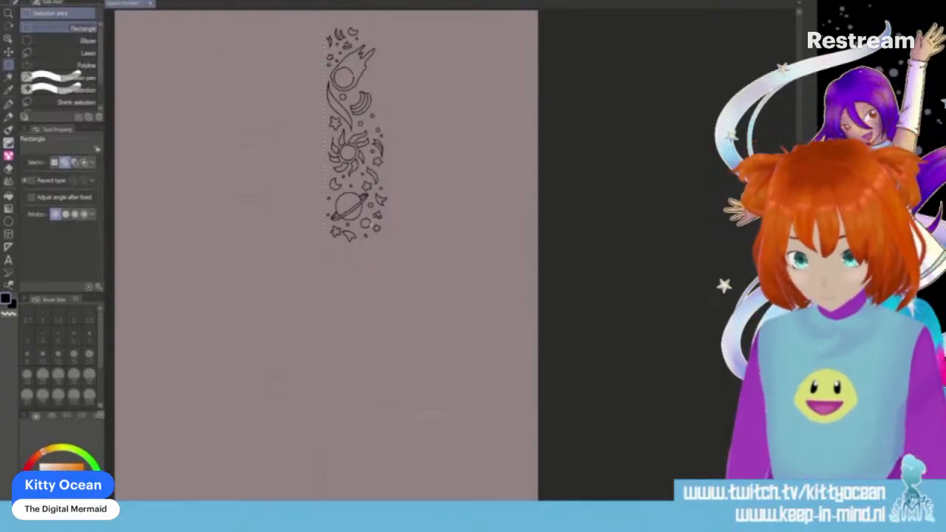
- Paste the cut pattern half and place it directly below the remaining half to form one vertical column
key(ctrl+v)
click(8, 53)
drag(297, 137, 355, 356)
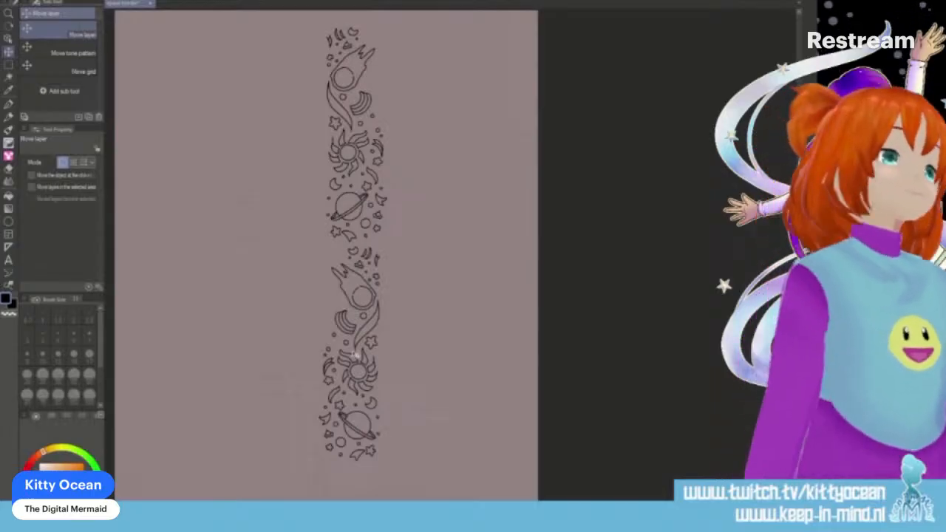
- Move both stacked pattern halves together to the horizontal centre of the canvas, just under its upper edge
scroll(355, 356, down, 5)
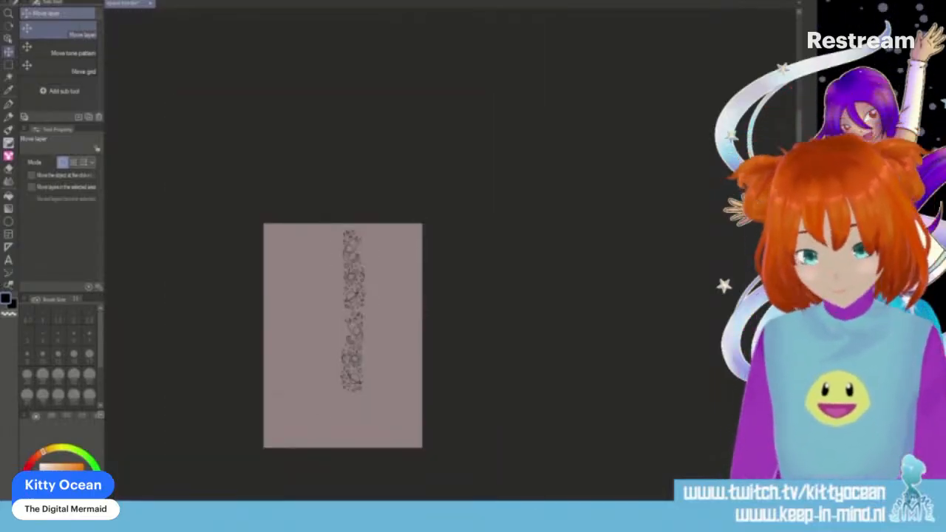
drag(359, 321, 348, 290)
right_click(353, 286)
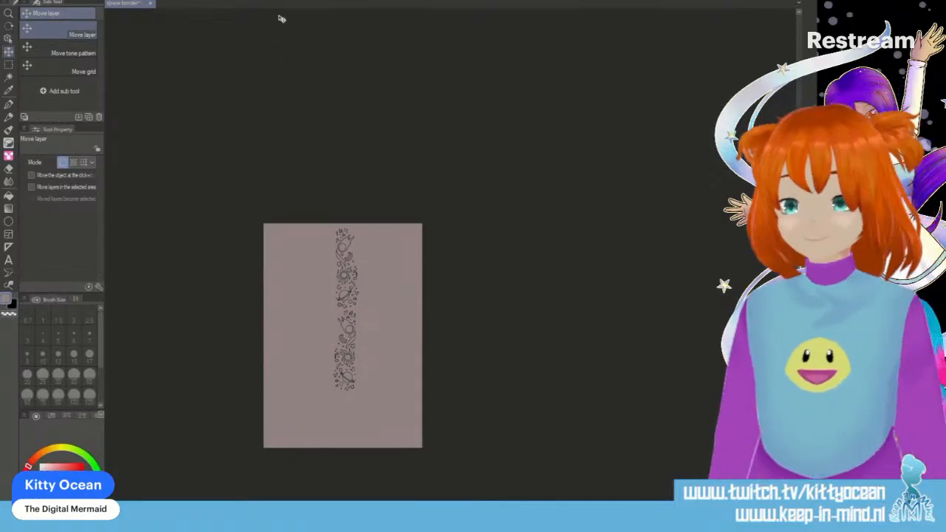
key(ctrl+t)
drag(358, 228, 353, 235)
click(39, 248)
click(376, 408)
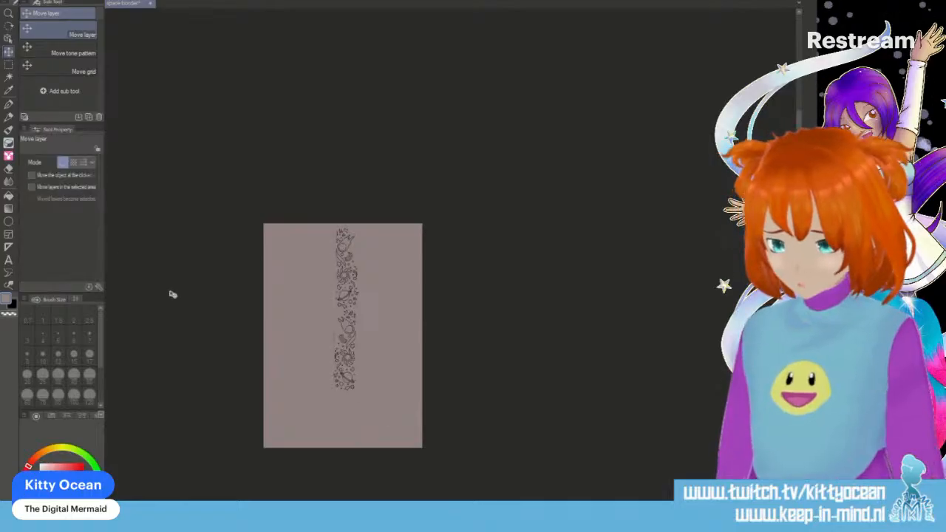
- Scale the pattern column down with its aspect ratio kept, and place it against the canvas's upper edge near the centre
key(ctrl+t)
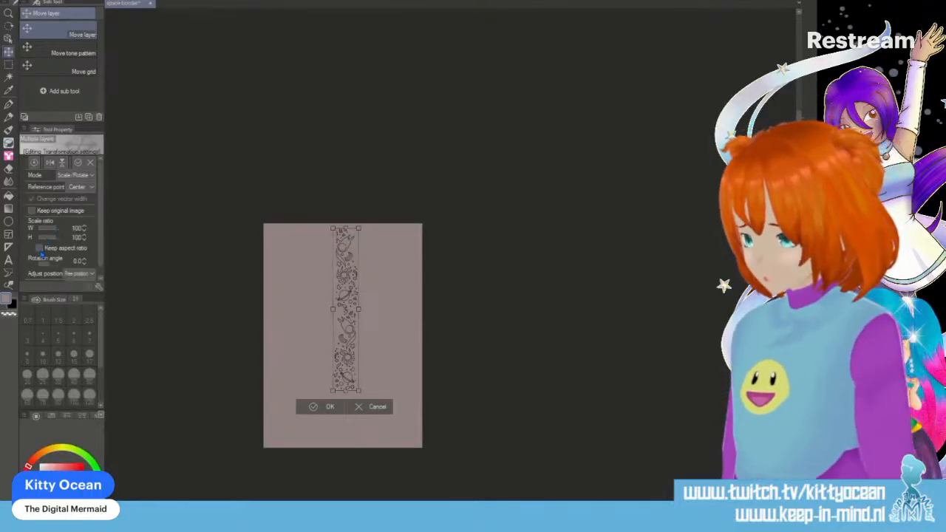
drag(357, 230, 356, 249)
drag(345, 281, 344, 262)
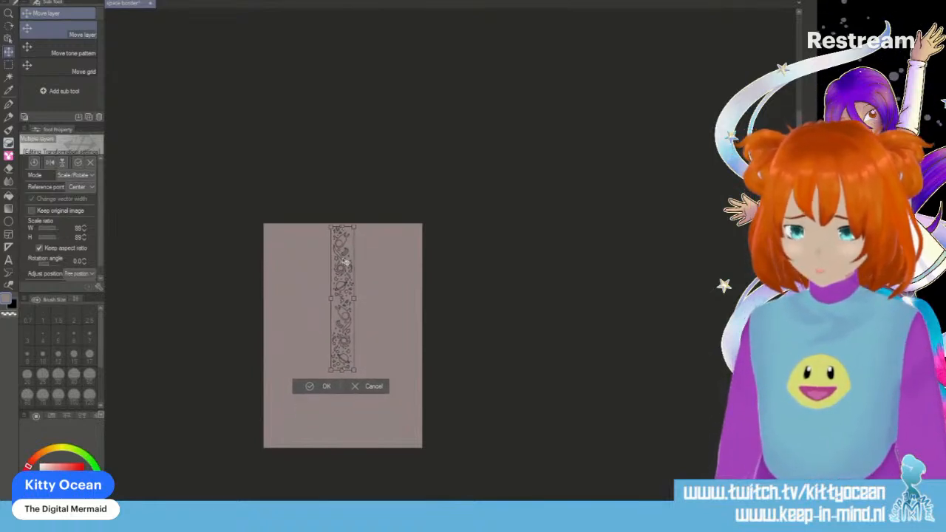
drag(354, 227, 349, 241)
drag(346, 275, 347, 258)
click(328, 370)
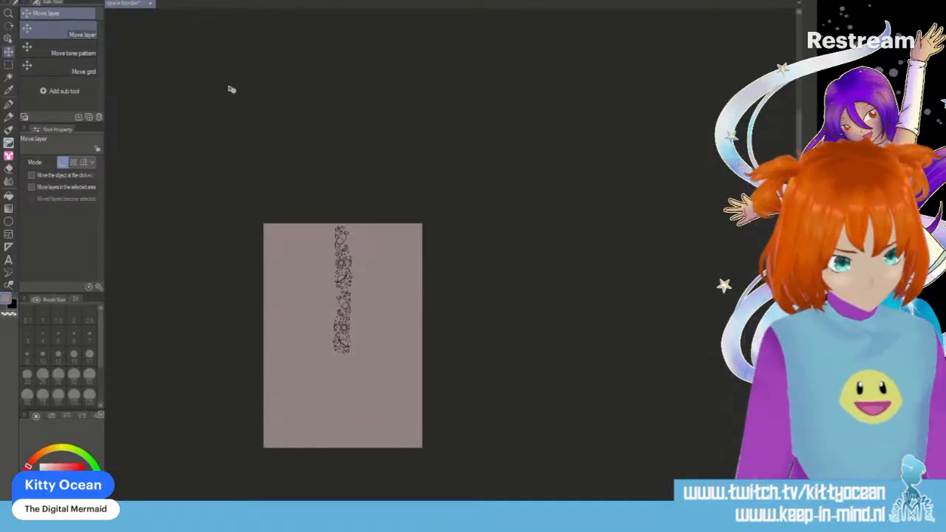
- Move the duplicate column straight down until it continues the first column past the canvas's lower edge without overlap, and apply the transform
key(ctrl+t)
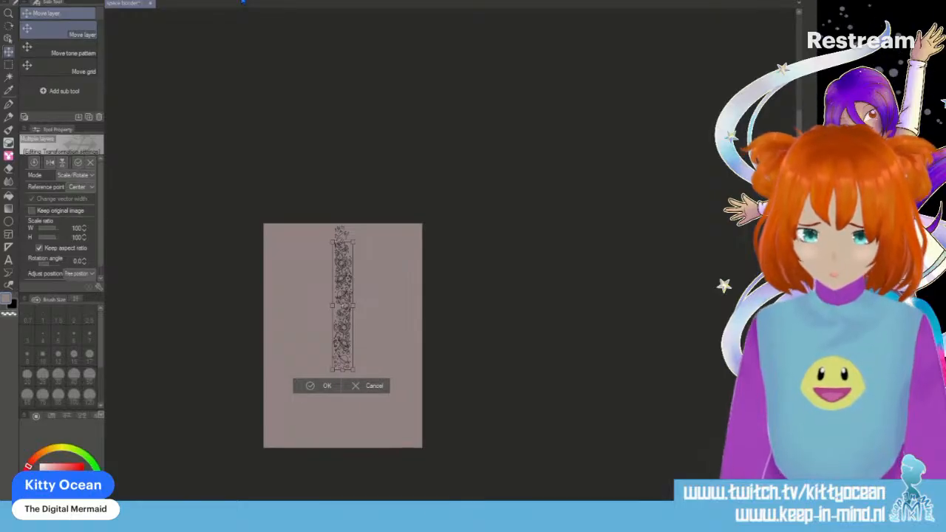
drag(343, 307, 343, 340)
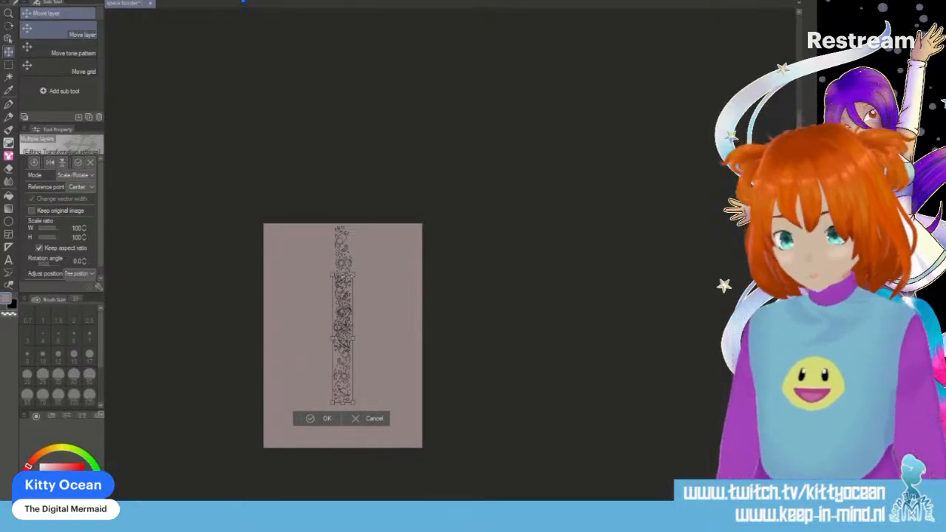
drag(343, 340, 343, 362)
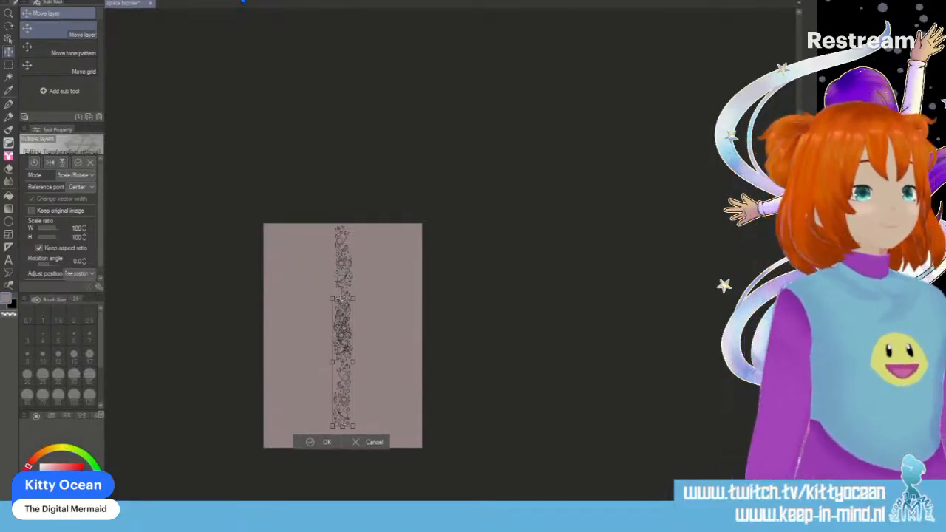
drag(343, 362, 343, 404)
key(Down)
key(Down)
key(Down)
key(Down)
key(Down)
key(Down)
key(Down)
key(Down)
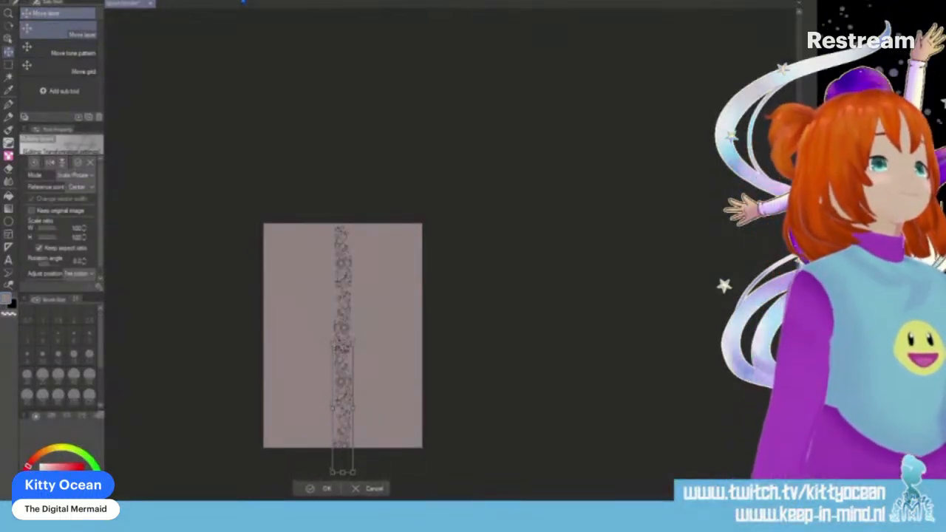
key(Down)
key(Down)
key(Down)
key(Down)
key(Down)
key(Down)
key(Down)
key(Down)
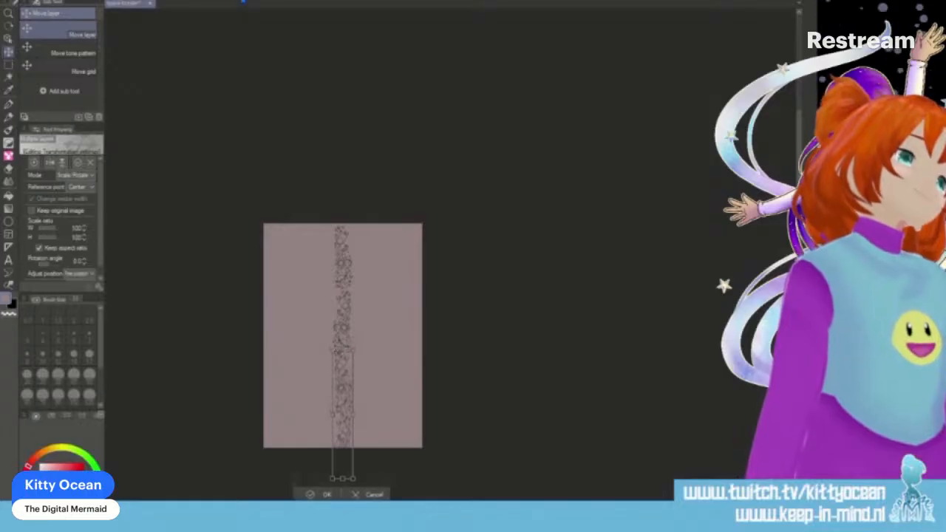
key(Down)
key(Down)
key(Down)
key(Down)
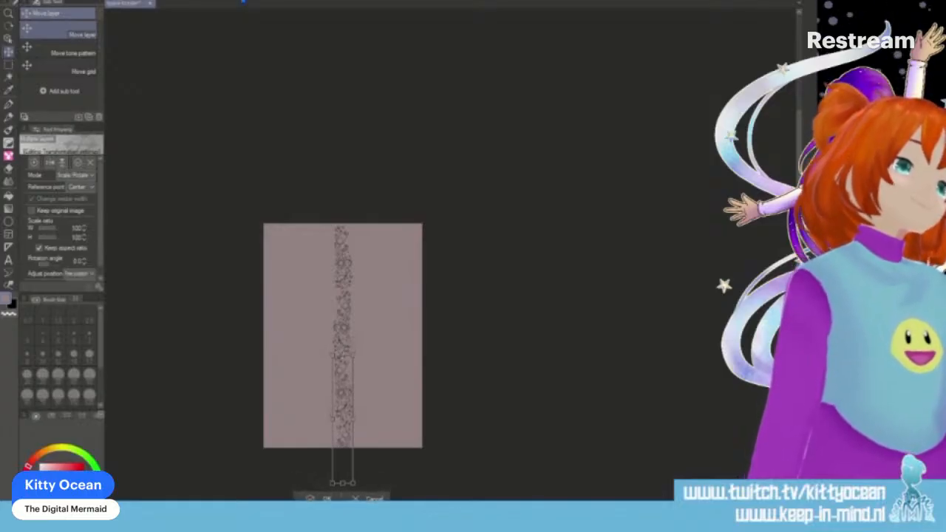
key(Down)
key(Down)
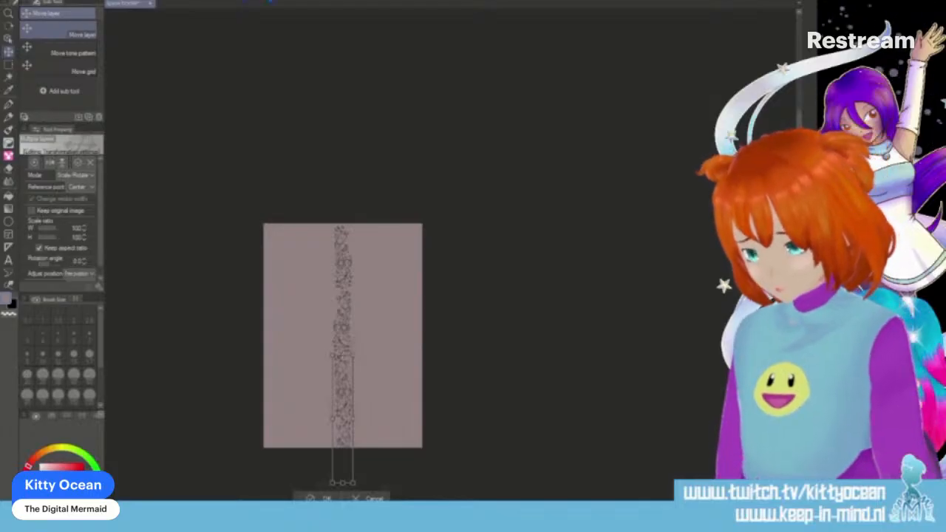
click(323, 498)
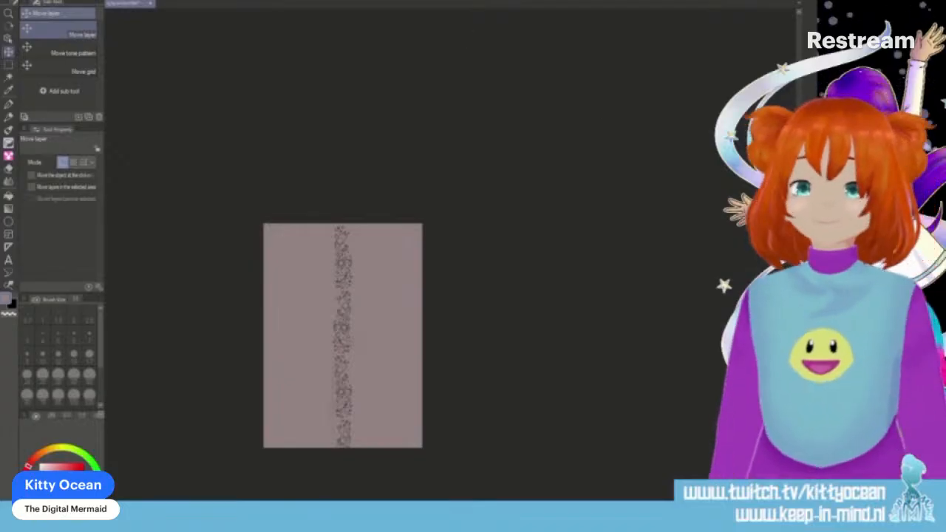
- Set up the Homemade Pen with brush size 4 and the black drawing colour for detailing the first column
key(ctrl+plus)
key(ctrl+plus)
key(ctrl+plus)
key(ctrl+plus)
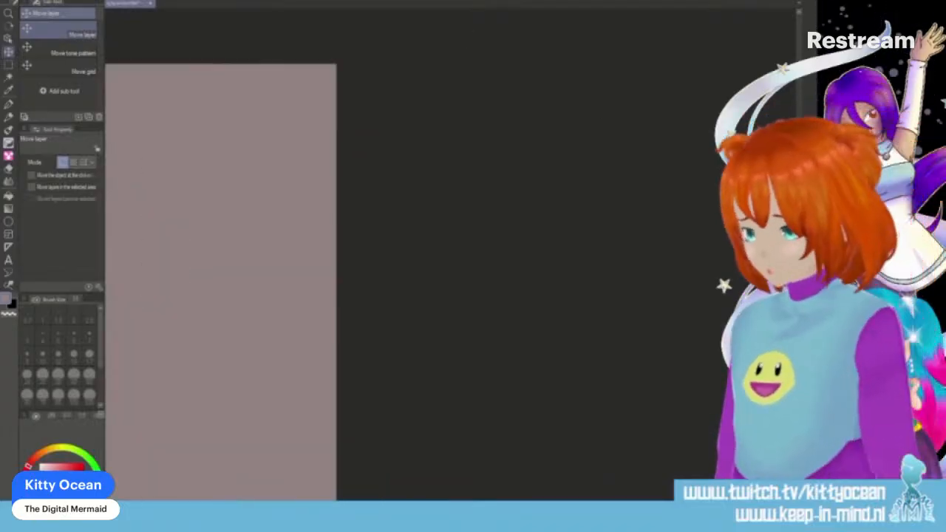
scroll(452, 281, left, 5)
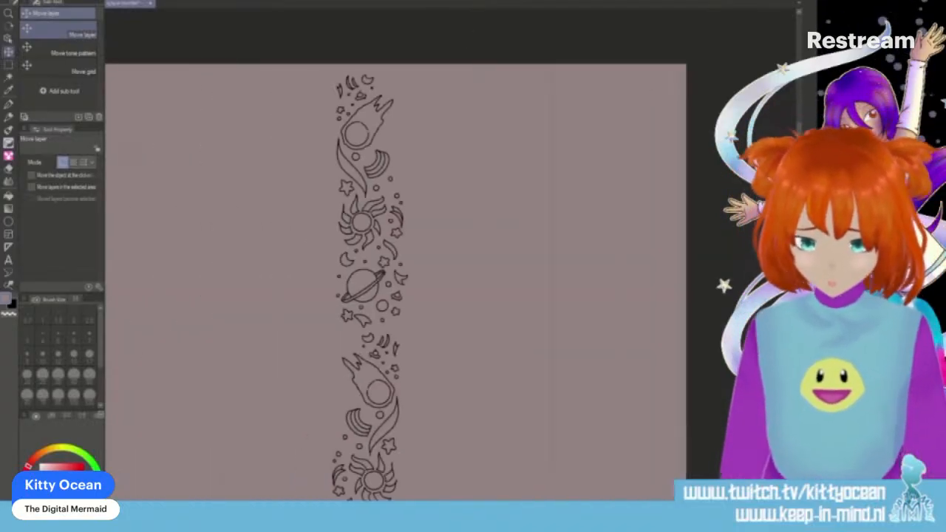
key(p)
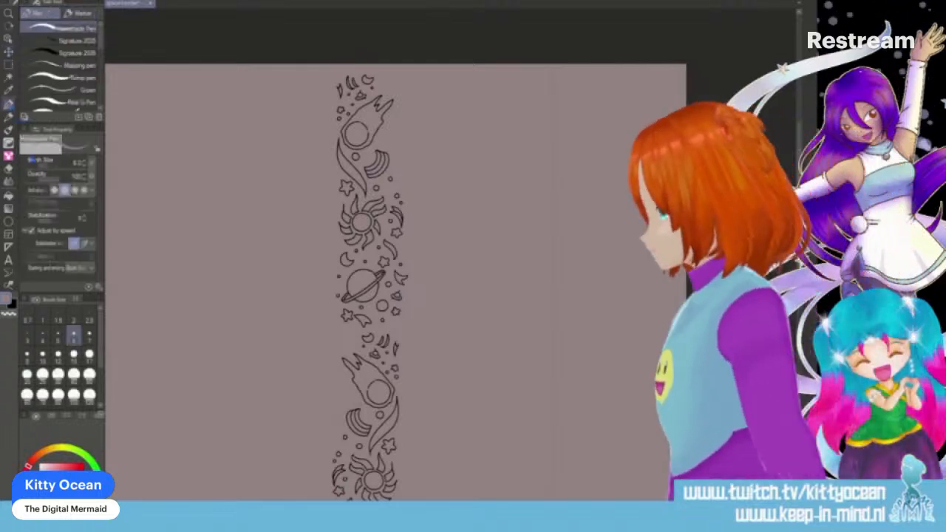
click(44, 338)
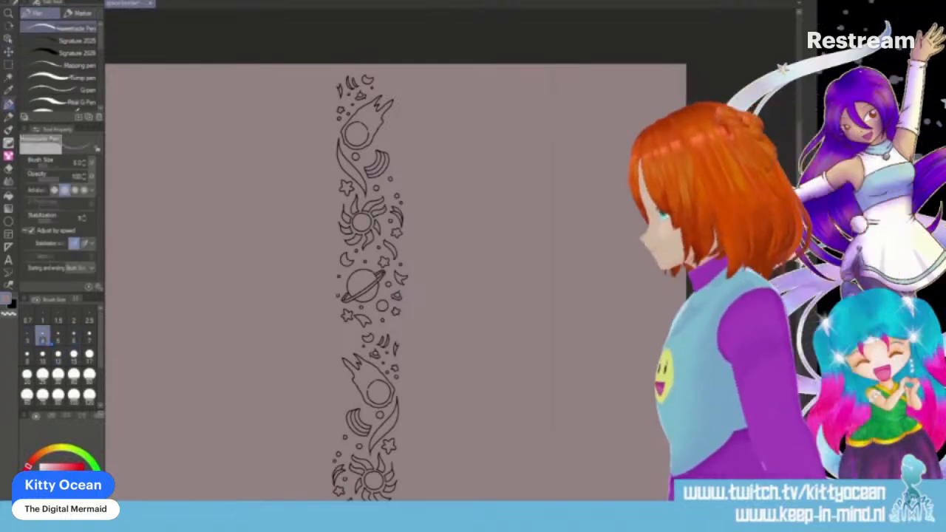
key(ctrl+plus)
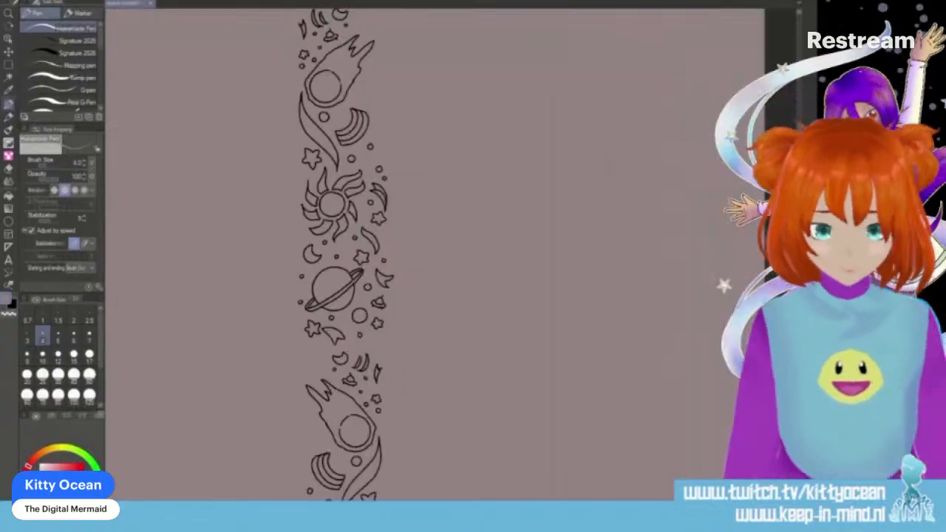
key(ctrl+plus)
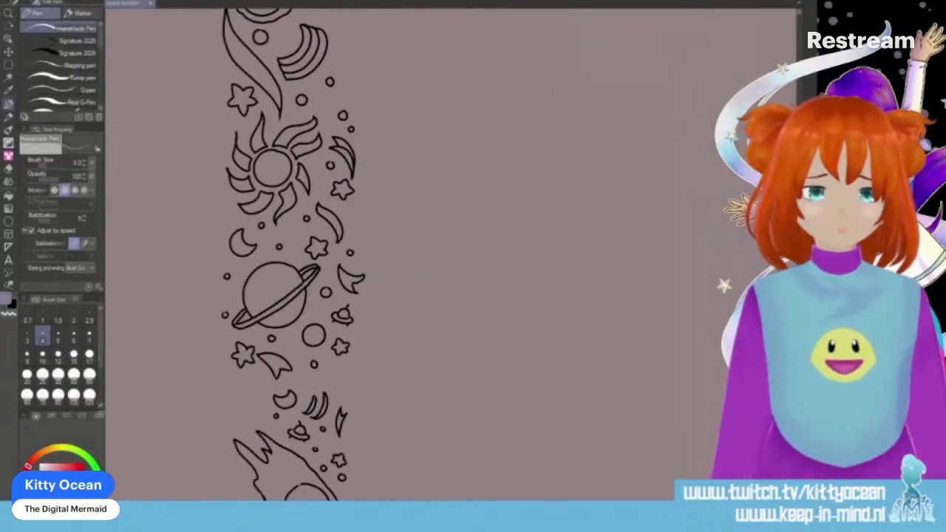
scroll(450, 255, up, 4)
scroll(450, 255, down, 1)
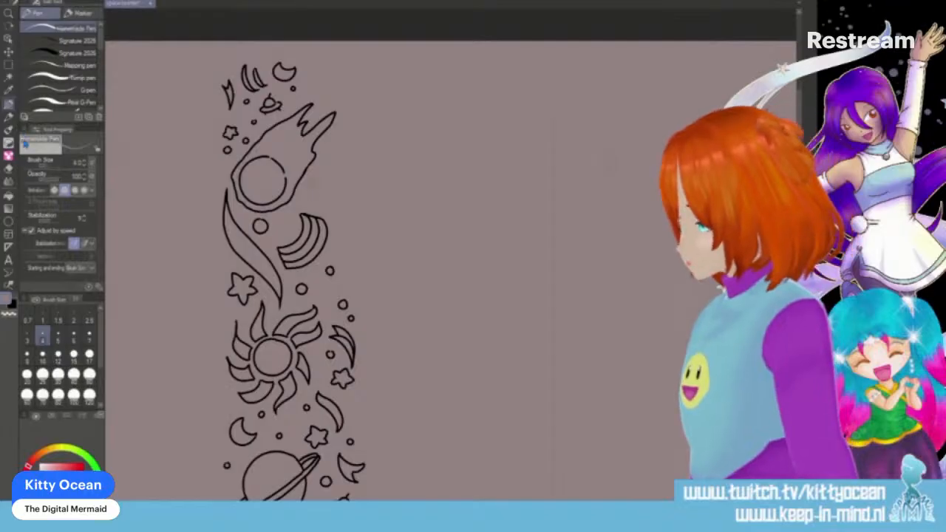
key(x)
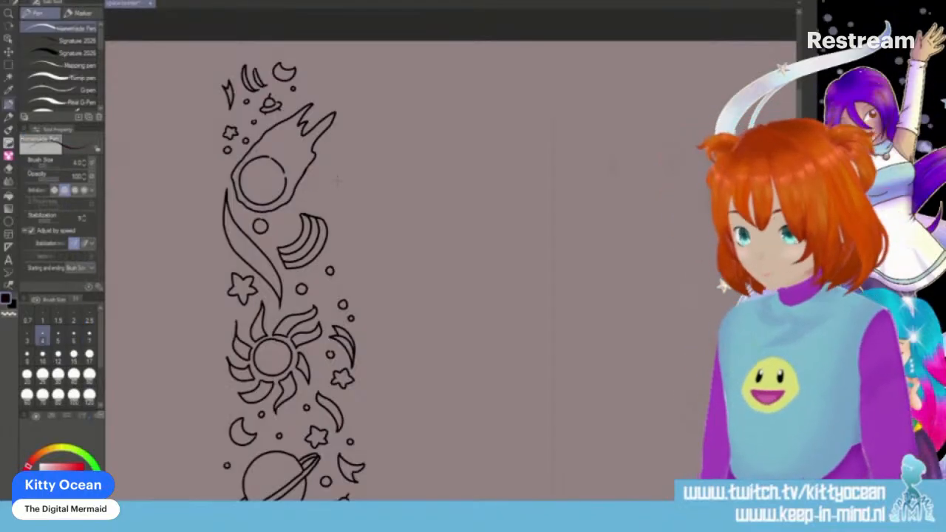
- Ink a small star ringed by tiny triangles between the upper comet and the rainbow, with two tiny circles on their outer side
scroll(339, 185, up, 2)
mouse_move(290, 198)
mouse_down()
mouse_move(309, 190)
mouse_move(298, 203)
mouse_move(304, 215)
mouse_move(310, 202)
mouse_move(322, 209)
mouse_up()
mouse_move(323, 208)
mouse_down()
mouse_move(322, 182)
mouse_move(318, 197)
mouse_move(313, 178)
mouse_move(326, 194)
mouse_up()
mouse_move(326, 194)
mouse_down()
mouse_move(336, 198)
mouse_move(312, 223)
mouse_move(286, 217)
mouse_up()
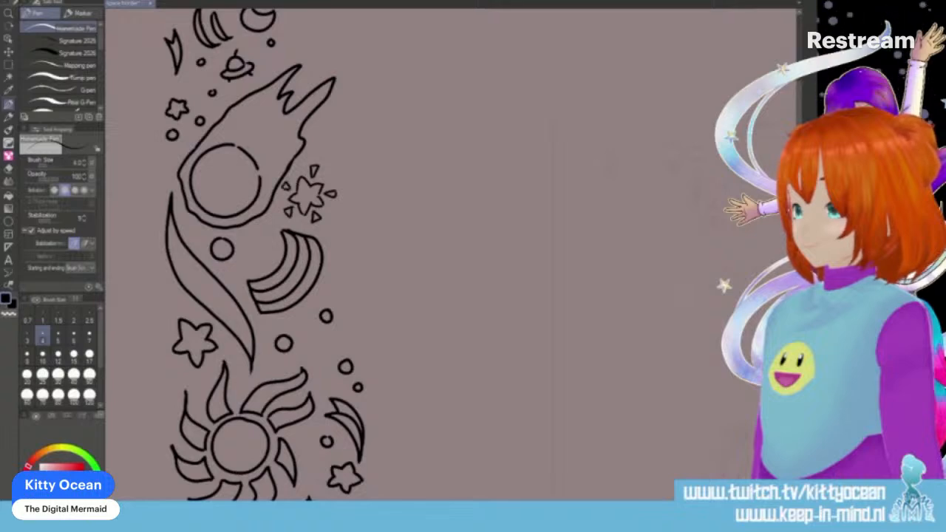
drag(334, 217, 334, 219)
drag(338, 259, 338, 259)
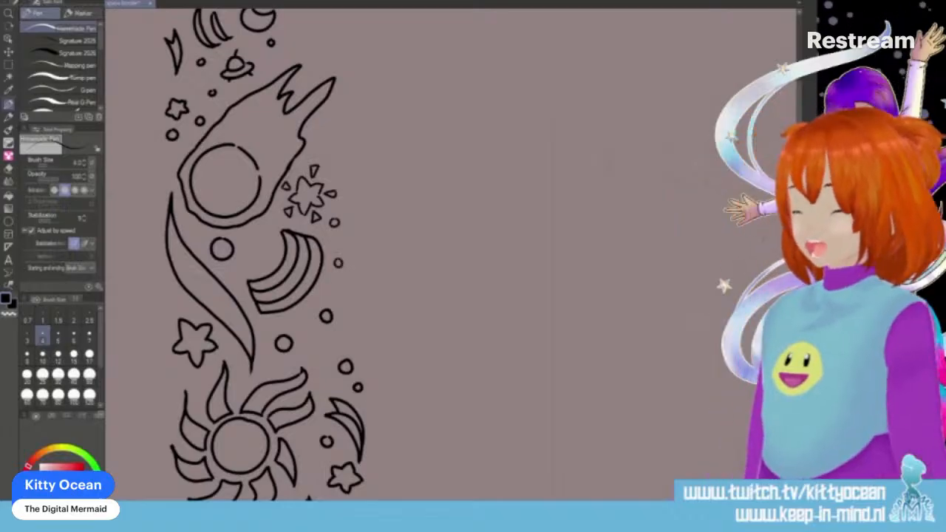
scroll(273, 255, down, 10)
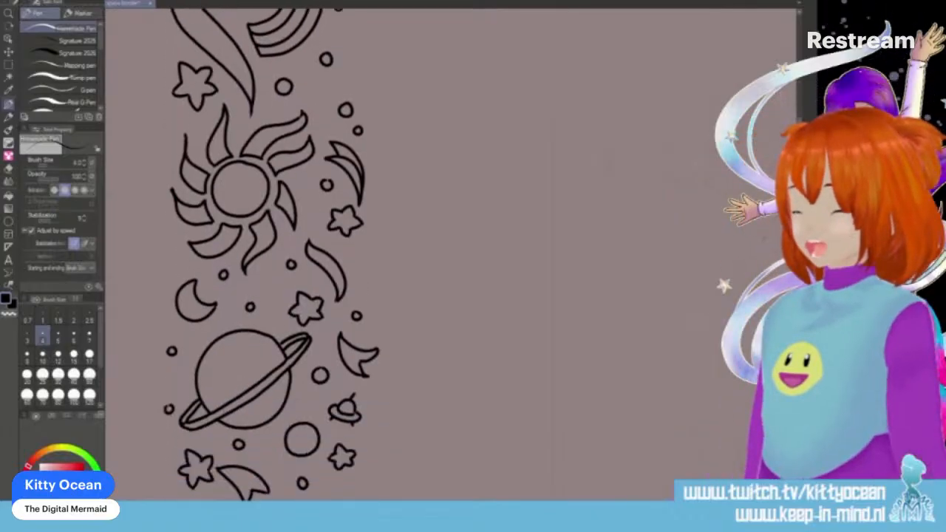
scroll(271, 255, down, 3)
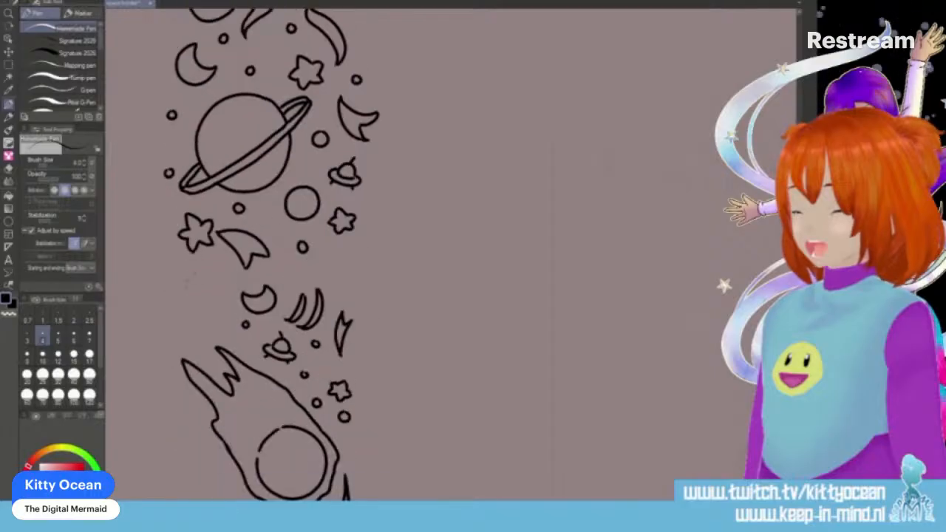
- Ink a circle overlapped by a smaller one above the second comet, tiny circles around them, and a crescent cradling a tiny circle on the opposite edge
mouse_move(207, 280)
mouse_down()
mouse_move(204, 300)
mouse_move(209, 280)
mouse_move(169, 293)
mouse_move(197, 317)
mouse_move(210, 297)
mouse_up()
drag(207, 262, 211, 265)
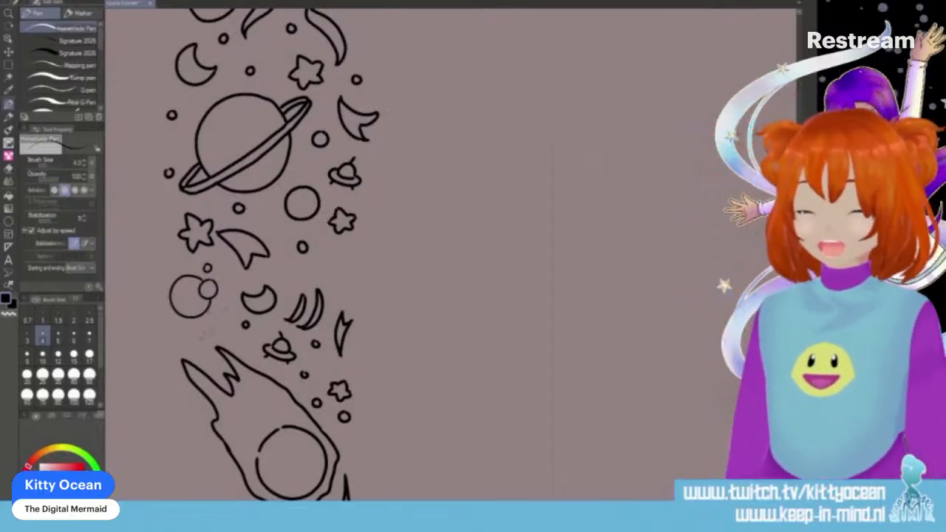
mouse_move(197, 338)
mouse_down()
mouse_move(217, 324)
mouse_move(231, 333)
mouse_up()
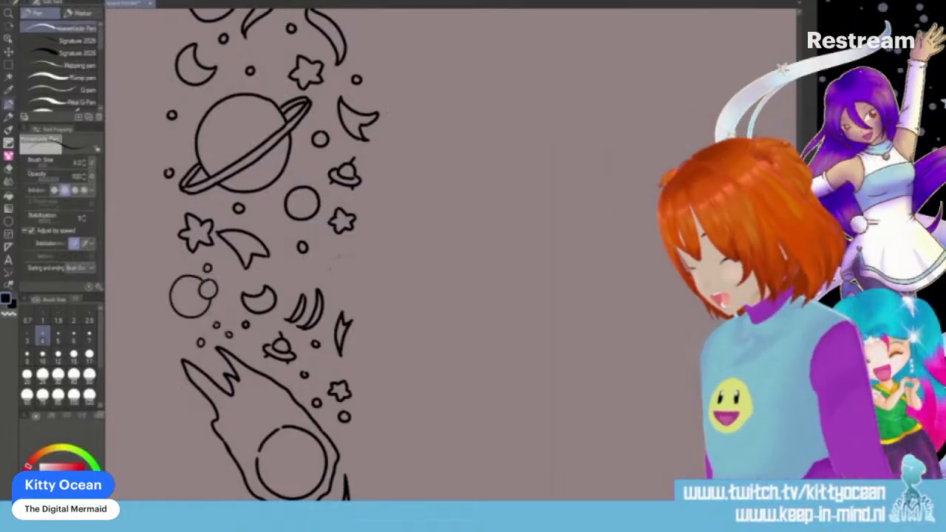
mouse_move(346, 255)
mouse_down()
mouse_move(334, 254)
mouse_move(325, 284)
mouse_move(350, 287)
mouse_move(353, 269)
mouse_up()
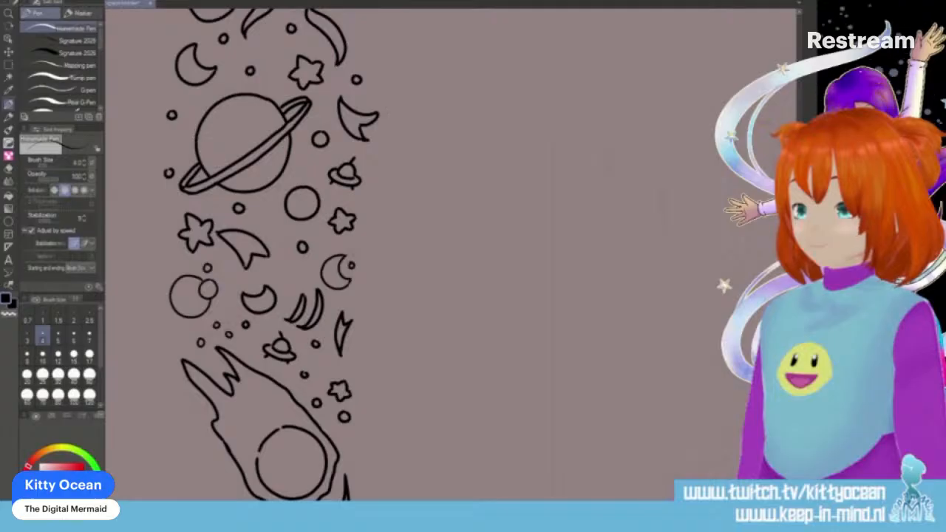
- Ink a plain circle with a tiny companion outside the second comet, plus a small star ringed by tiny triangles and a tiny circle above it
scroll(259, 255, down, 5)
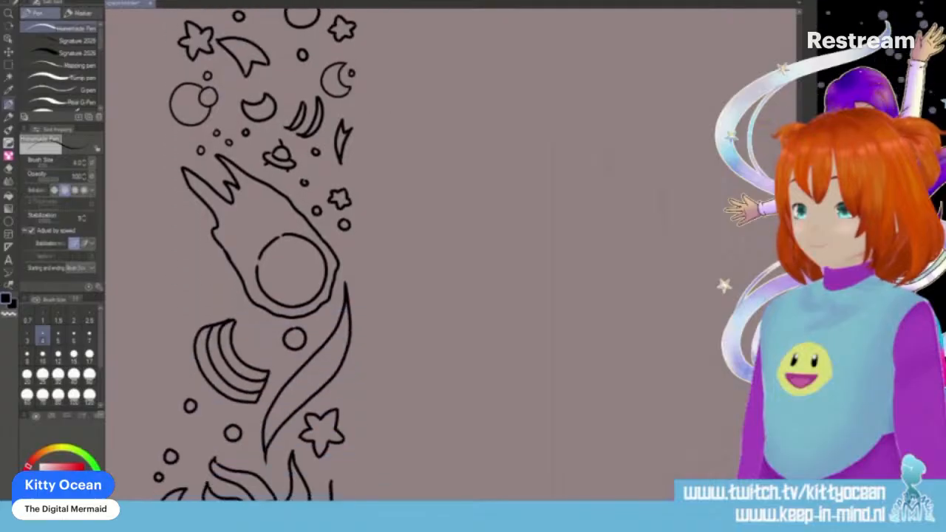
mouse_move(186, 265)
mouse_down()
mouse_move(177, 300)
mouse_move(201, 306)
mouse_move(210, 289)
mouse_move(198, 268)
mouse_move(183, 300)
mouse_move(216, 304)
mouse_move(219, 265)
mouse_up()
key(ctrl+z)
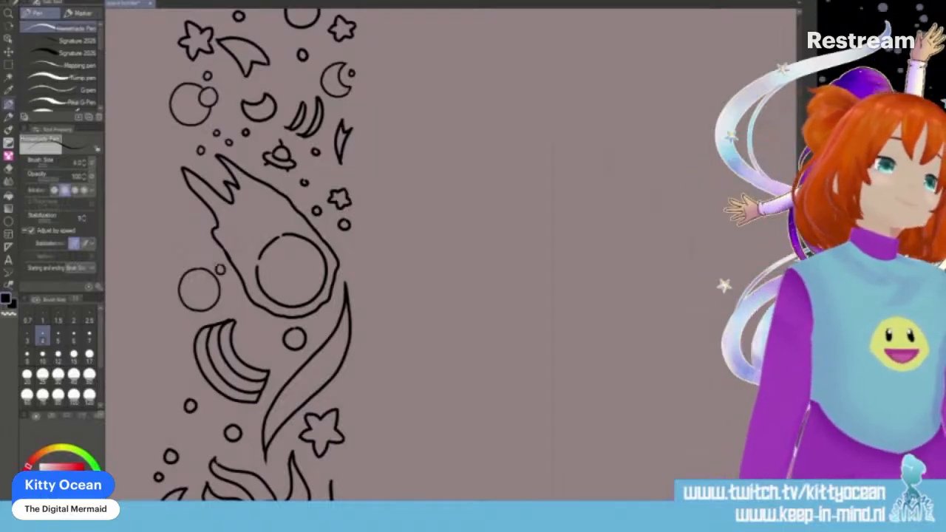
scroll(258, 259, down, 5)
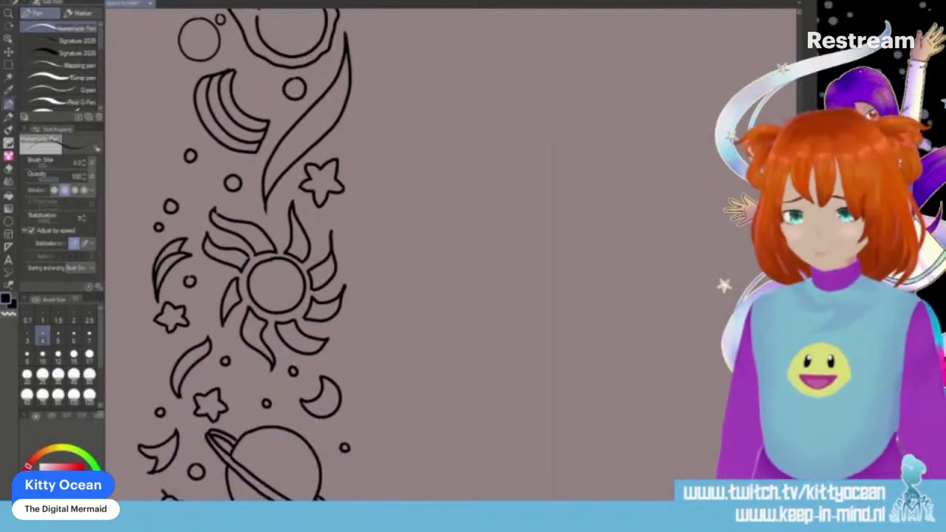
scroll(259, 258, up, 5)
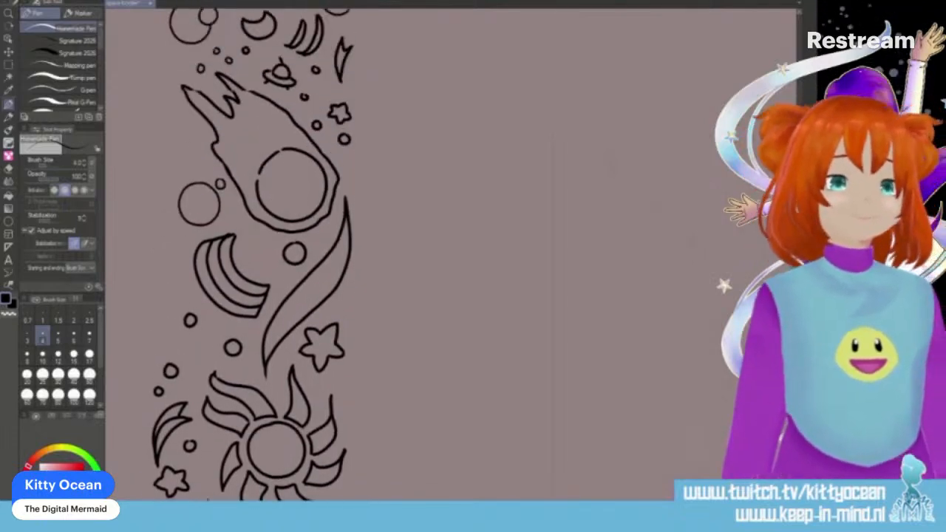
mouse_move(168, 222)
mouse_down()
mouse_move(183, 215)
mouse_move(179, 229)
mouse_up()
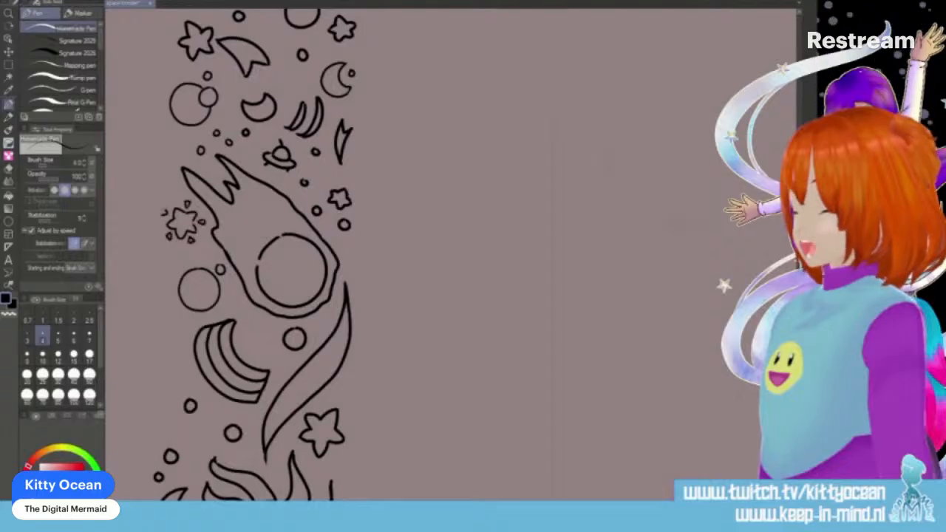
drag(181, 253, 181, 258)
- Ink three tiny circles in the hollow of each of the first two rainbows, and a small star between the circles below the first rainbow
drag(264, 334, 262, 338)
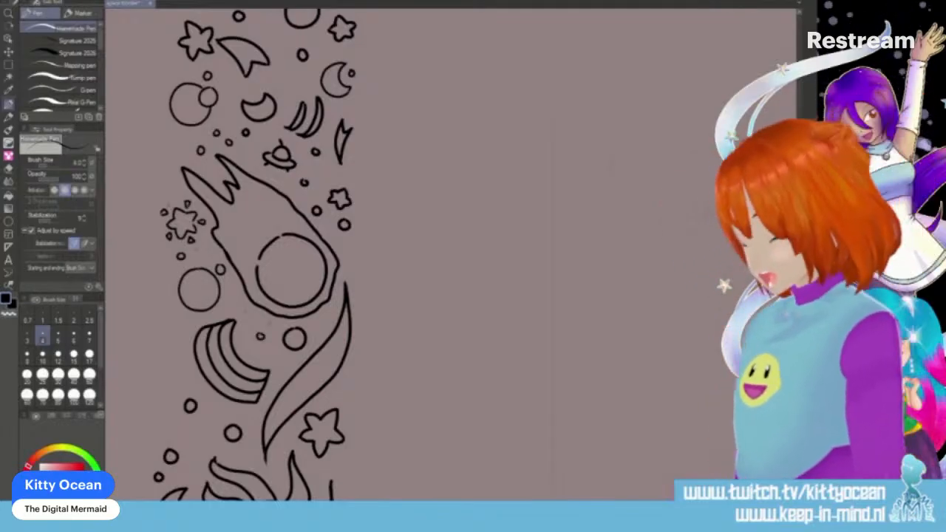
drag(245, 331, 259, 350)
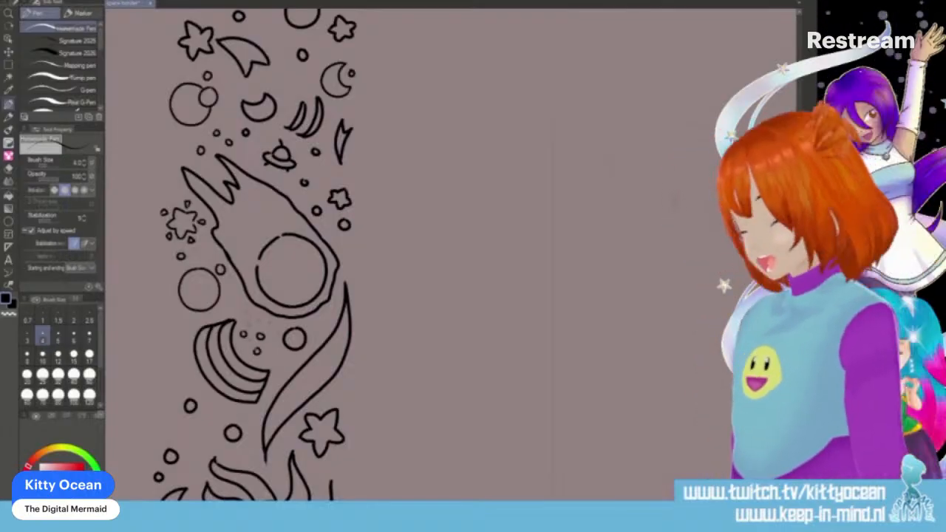
scroll(258, 255, up, 9)
mouse_move(274, 212)
mouse_down()
mouse_move(263, 225)
mouse_move(258, 208)
mouse_up()
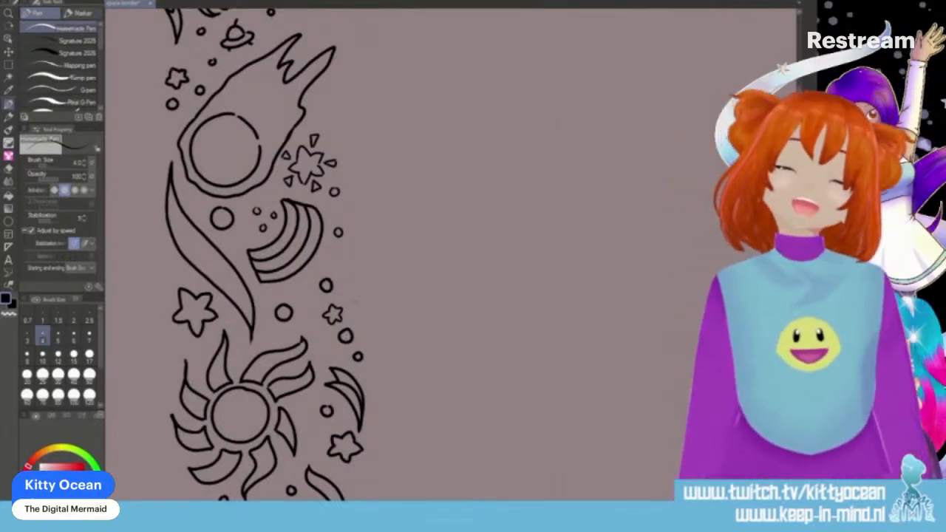
- Ink two tiny crescents and a tiny circle among the circles between the second rainbow and the sun below it
scroll(356, 302, down, 3)
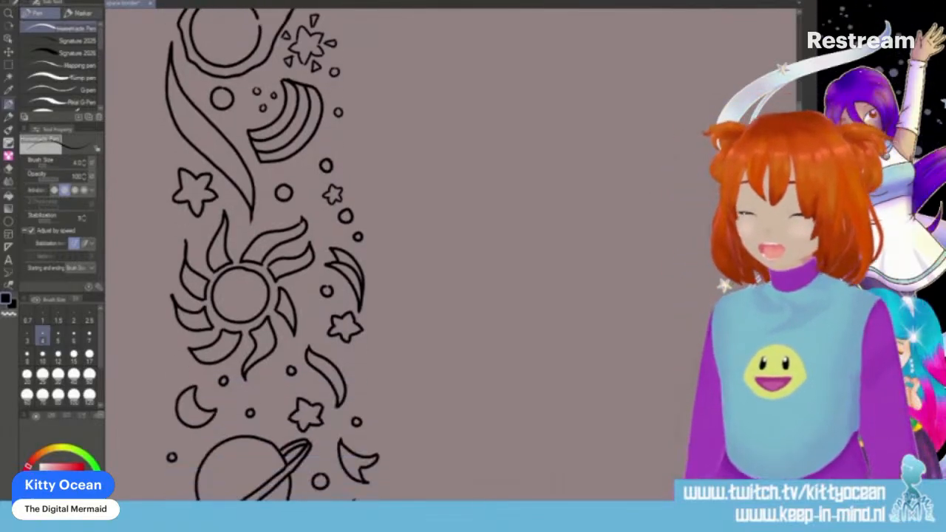
scroll(259, 255, down, 15)
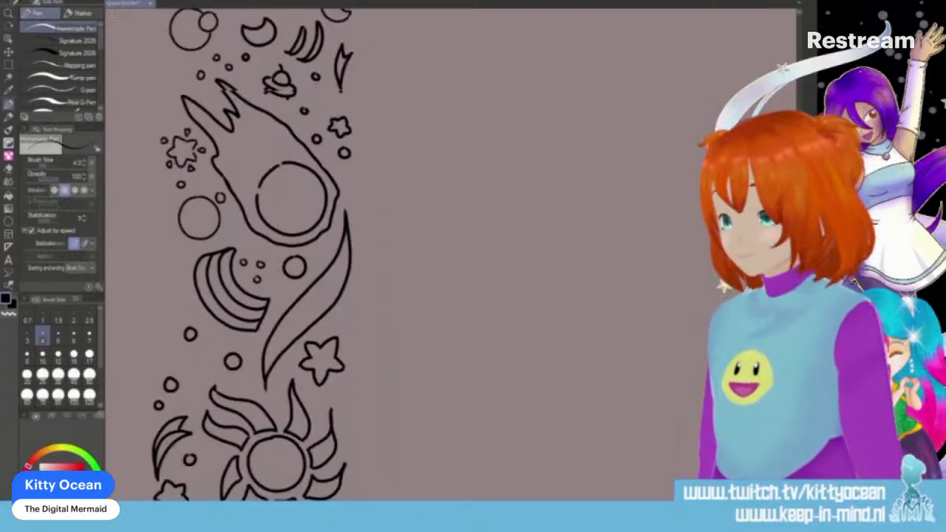
scroll(251, 255, down, 2)
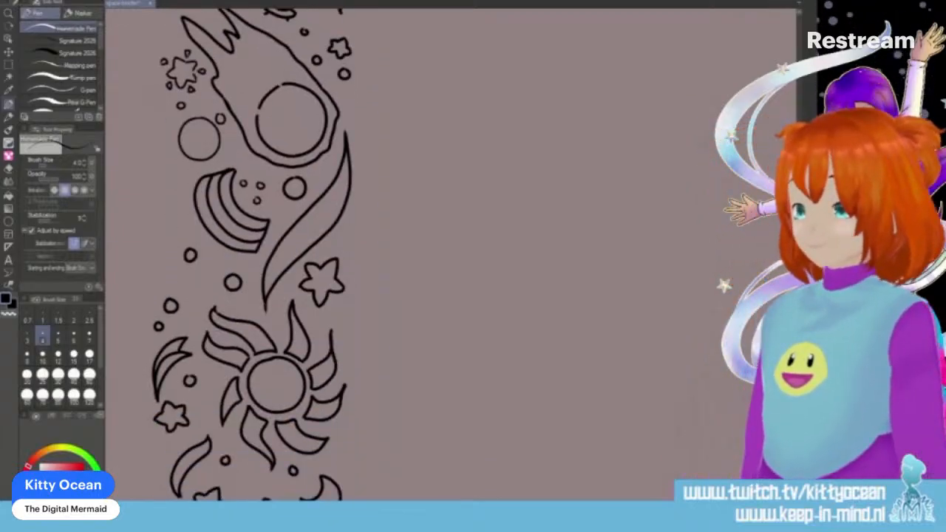
drag(184, 227, 193, 235)
mouse_move(198, 274)
mouse_down()
mouse_move(195, 284)
mouse_move(211, 284)
mouse_up()
mouse_move(198, 274)
mouse_down()
mouse_move(210, 283)
mouse_move(170, 267)
mouse_up()
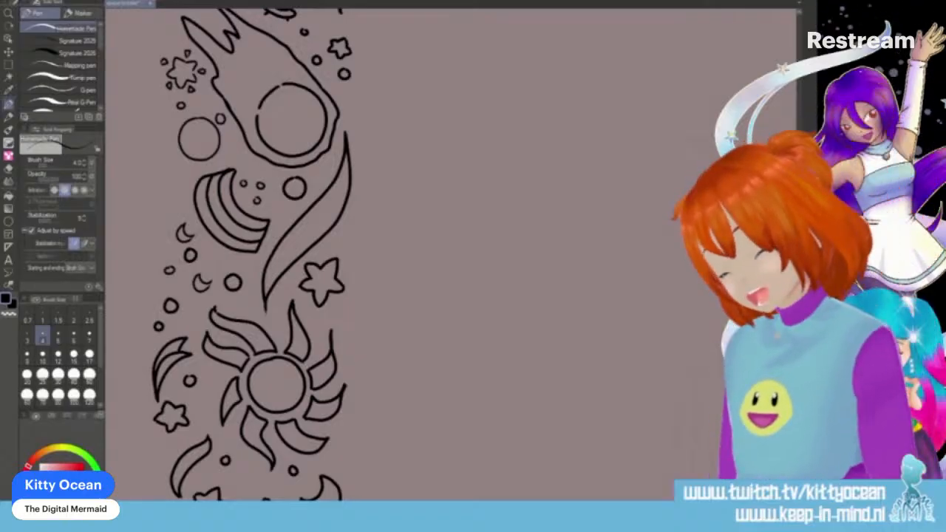
- Ink two slim teardrop slivers outside the curved flame shape below the second sun
scroll(255, 252, down, 3)
scroll(252, 255, down, 2)
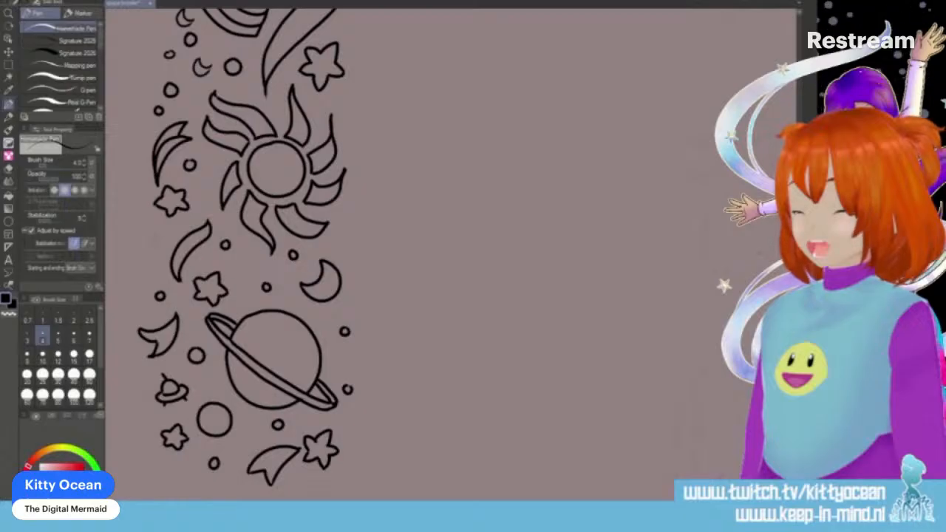
drag(155, 230, 162, 263)
drag(169, 229, 168, 245)
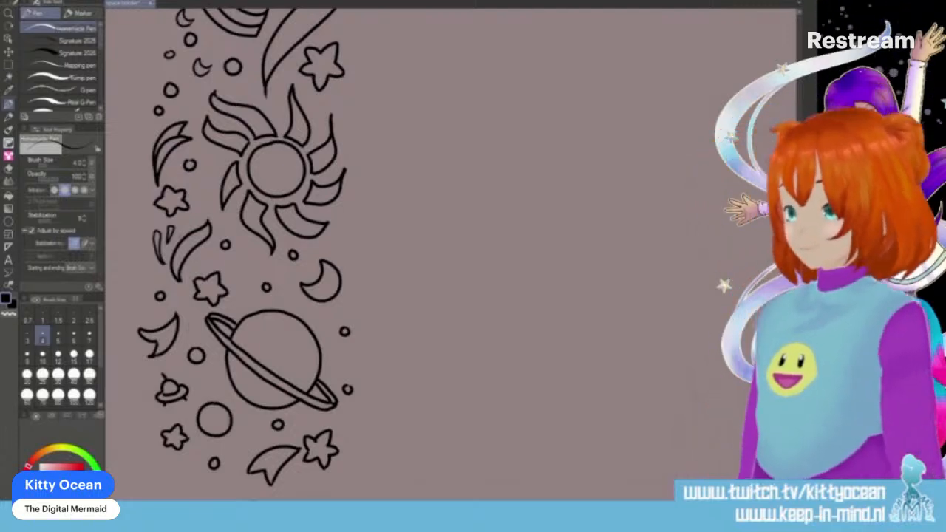
- Ink a jagged, forked flame shape along the outer side of the second rainbow
scroll(244, 255, up, 5)
mouse_move(171, 122)
mouse_down()
mouse_move(163, 155)
mouse_move(171, 176)
mouse_up()
mouse_move(171, 175)
mouse_down()
mouse_move(178, 144)
mouse_move(170, 150)
mouse_up()
drag(169, 150, 187, 120)
drag(187, 120, 170, 129)
drag(180, 114, 174, 120)
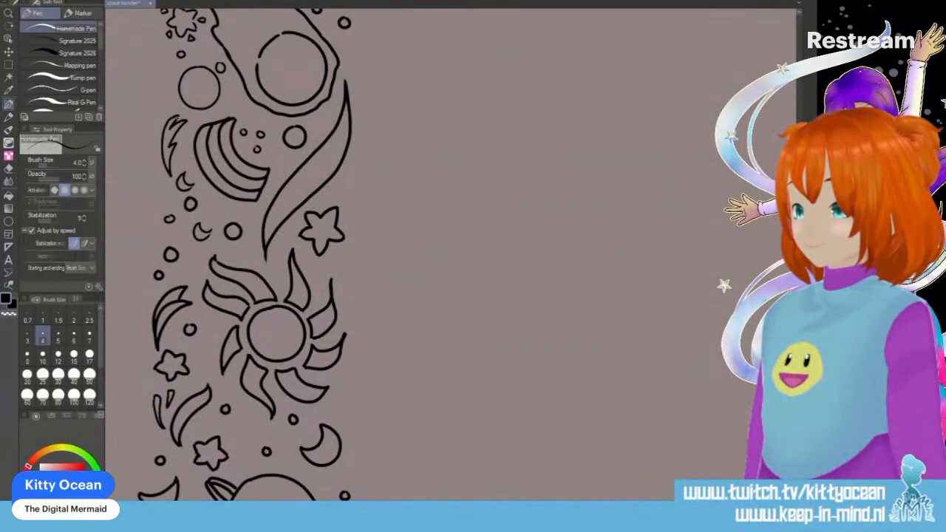
- Ink a lightning bolt with three small circles above the third comet's tail, and a crescent with two tiny circles on the opposite edge
scroll(243, 255, down, 5)
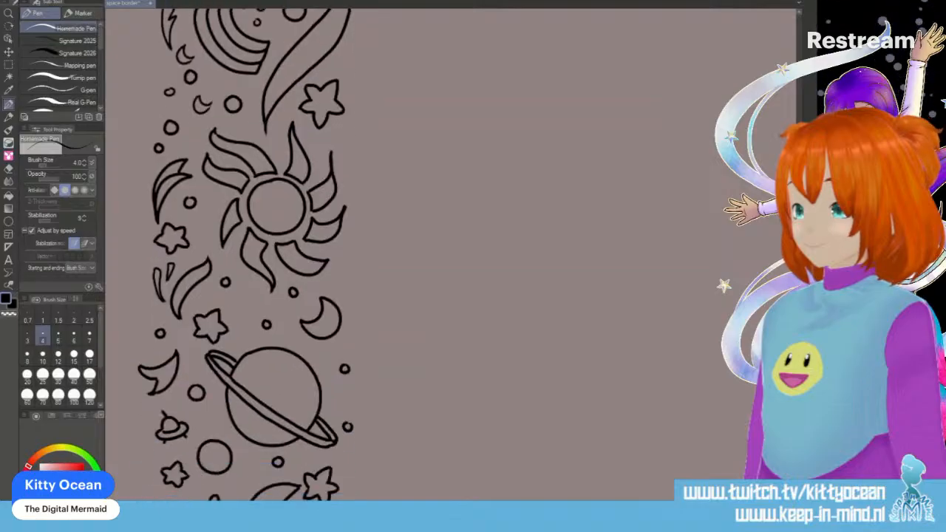
scroll(244, 255, down, 1)
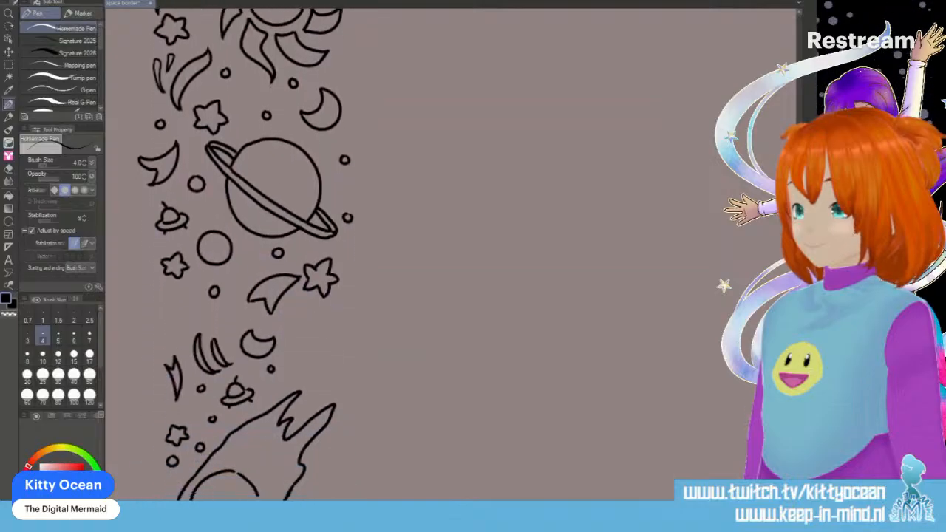
mouse_move(316, 312)
mouse_down()
mouse_move(297, 340)
mouse_move(309, 356)
mouse_move(327, 310)
mouse_up()
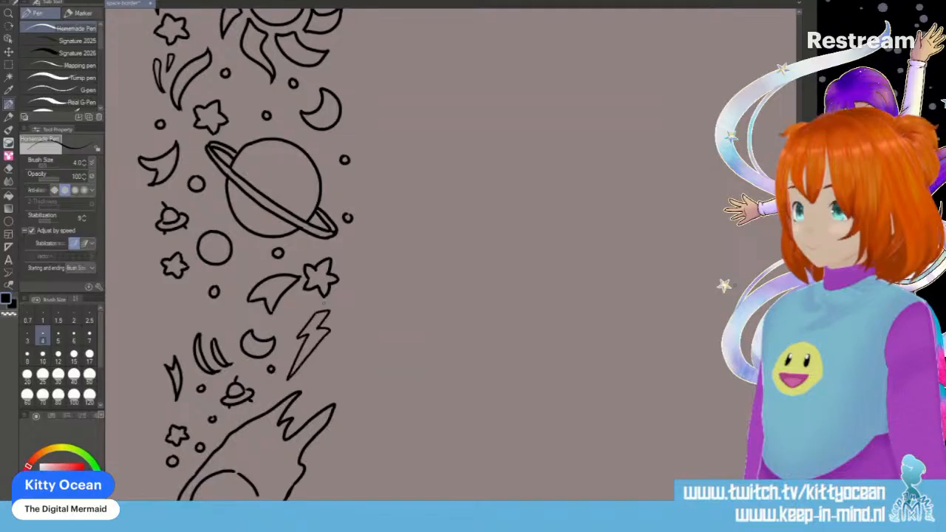
mouse_move(325, 369)
mouse_down()
mouse_move(319, 380)
mouse_move(326, 369)
mouse_up()
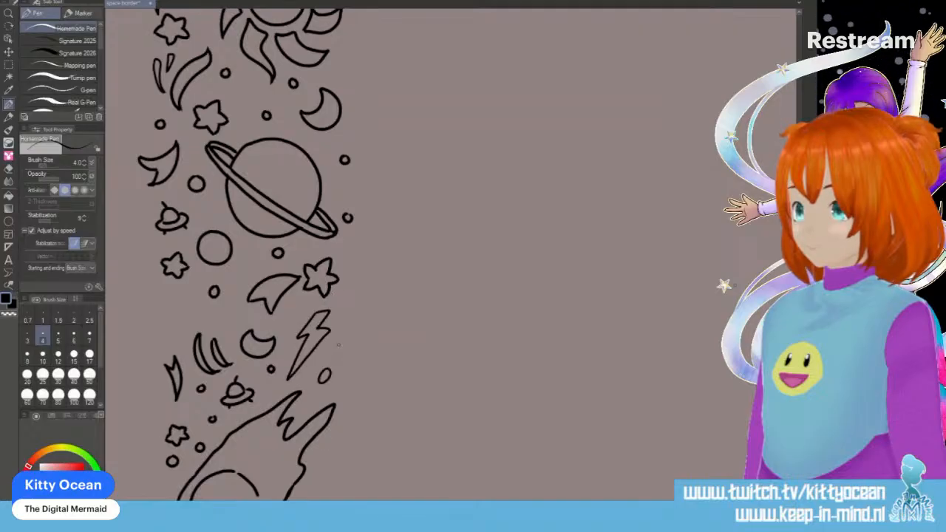
drag(335, 312, 338, 345)
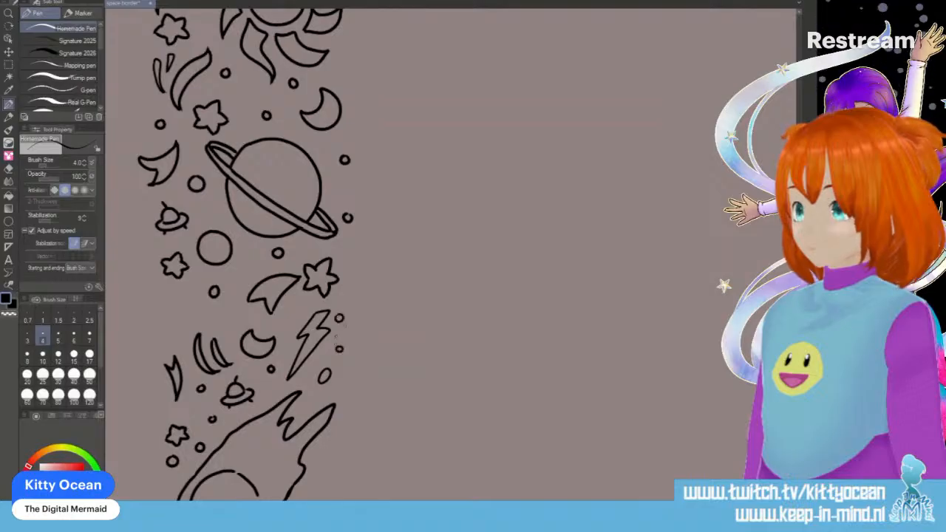
mouse_move(184, 297)
mouse_down()
mouse_move(167, 314)
mouse_move(181, 328)
mouse_move(188, 304)
mouse_move(193, 314)
mouse_move(182, 307)
mouse_move(195, 312)
mouse_move(193, 289)
mouse_up()
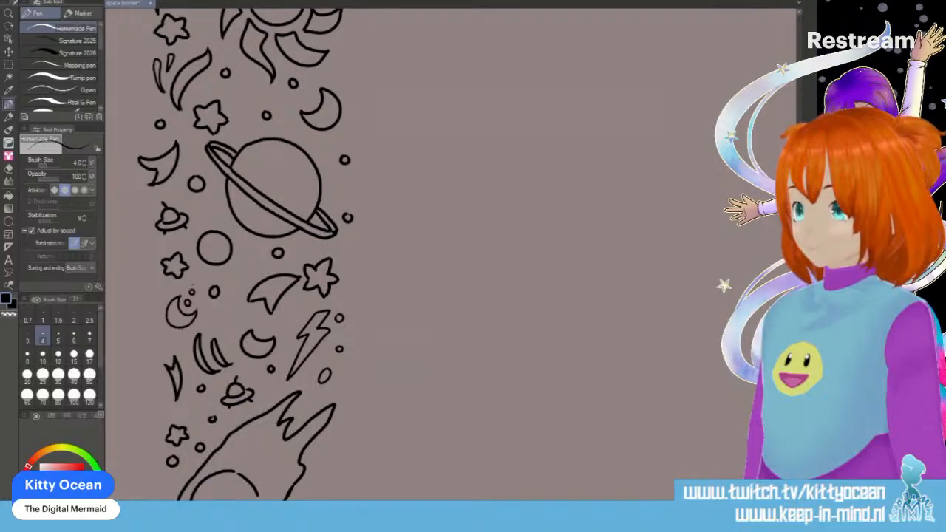
- Ink a broken-line star ringed by tiny dashes and circles beside the third comet, and a tiny crescent in the hollow of the rainbow below
scroll(244, 252, down, 3)
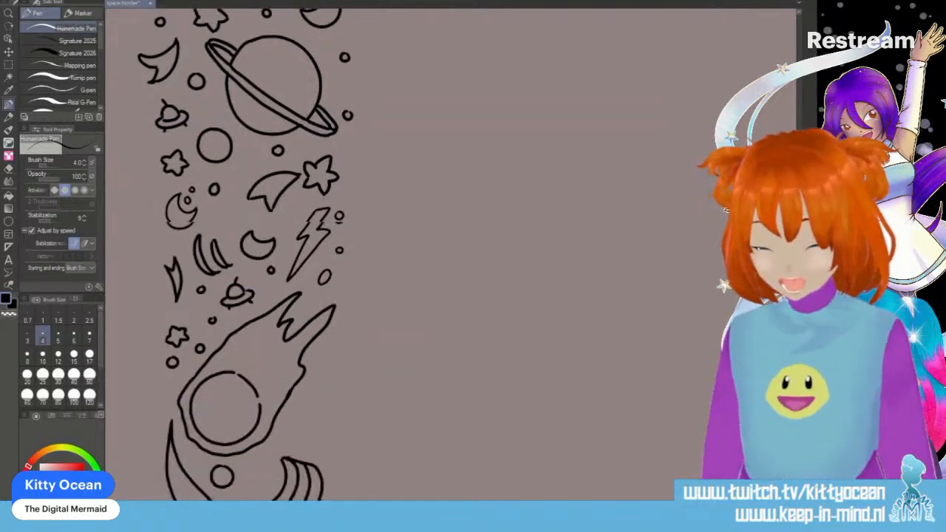
scroll(317, 264, down, 4)
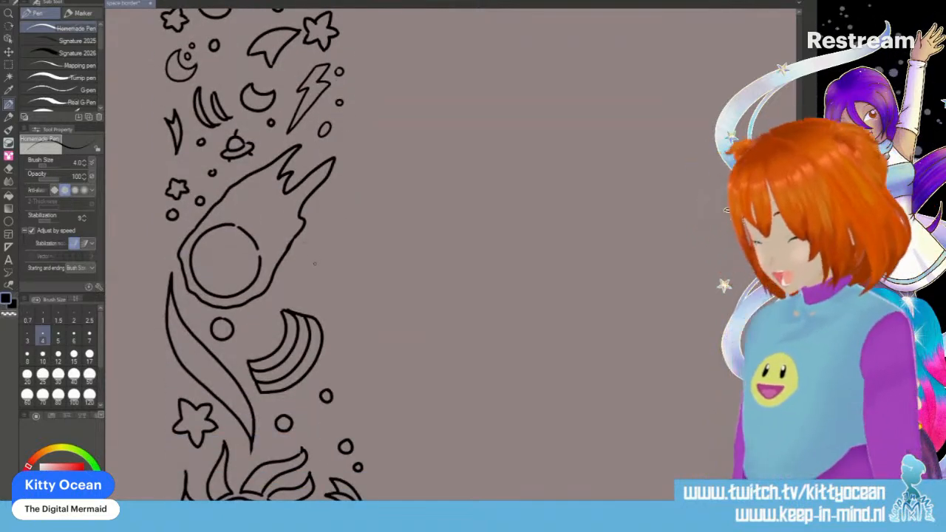
mouse_move(300, 275)
mouse_down()
mouse_move(313, 250)
mouse_move(320, 257)
mouse_move(302, 281)
mouse_move(320, 291)
mouse_move(341, 276)
mouse_up()
mouse_move(339, 274)
mouse_down()
mouse_move(338, 255)
mouse_move(339, 265)
mouse_move(323, 244)
mouse_move(294, 261)
mouse_move(305, 288)
mouse_move(332, 292)
mouse_move(344, 265)
mouse_up()
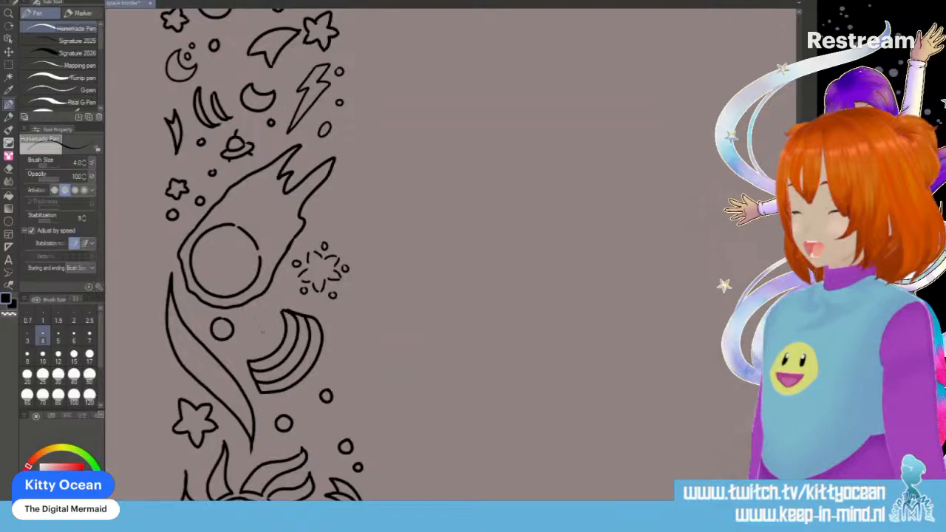
mouse_move(257, 323)
mouse_down()
mouse_move(268, 340)
mouse_move(271, 324)
mouse_up()
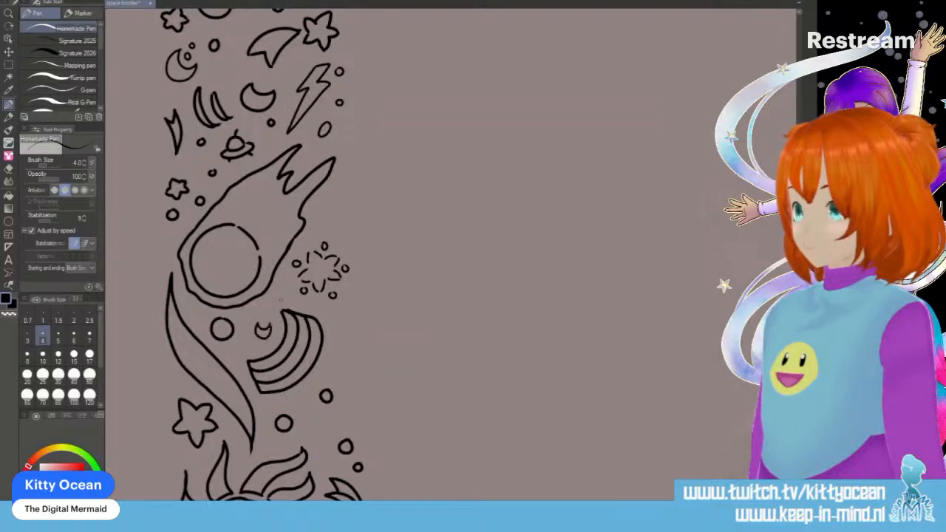
- Ink three flame slivers outside the third rainbow, and add a small triangle, short arcs and dots around the two circles beneath it
mouse_move(343, 333)
mouse_down()
mouse_move(345, 387)
mouse_move(359, 371)
mouse_move(344, 401)
mouse_move(352, 400)
mouse_move(357, 427)
mouse_up()
drag(357, 396, 358, 429)
drag(345, 388, 341, 403)
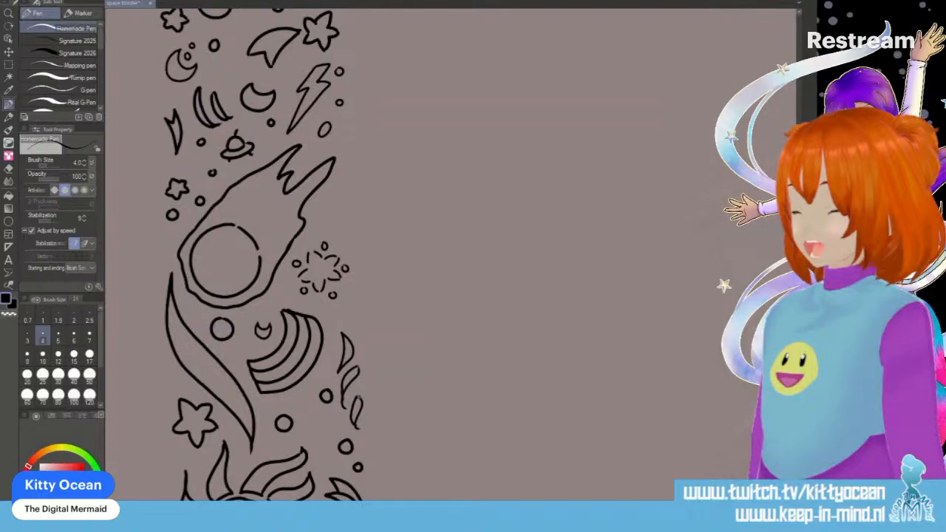
mouse_move(319, 413)
mouse_down()
mouse_move(309, 425)
mouse_move(321, 428)
mouse_move(320, 414)
mouse_up()
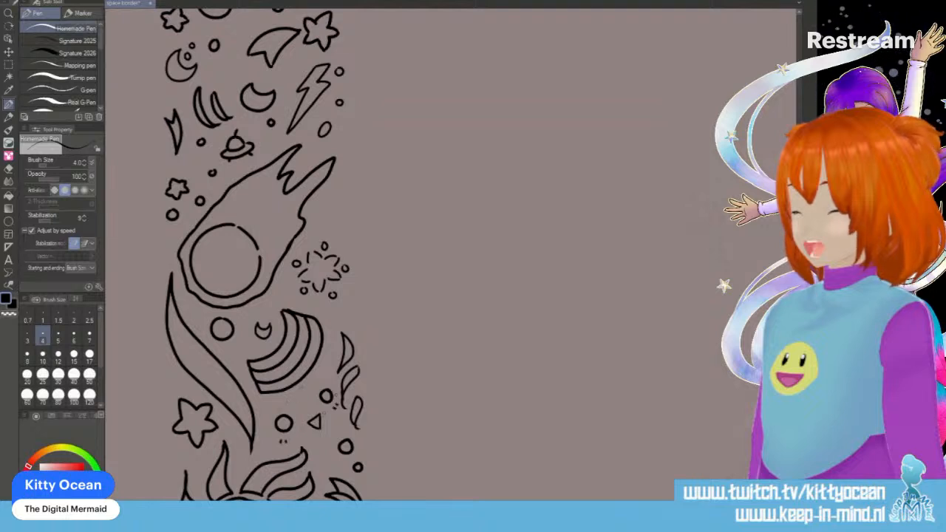
drag(271, 404, 282, 403)
drag(315, 376, 326, 379)
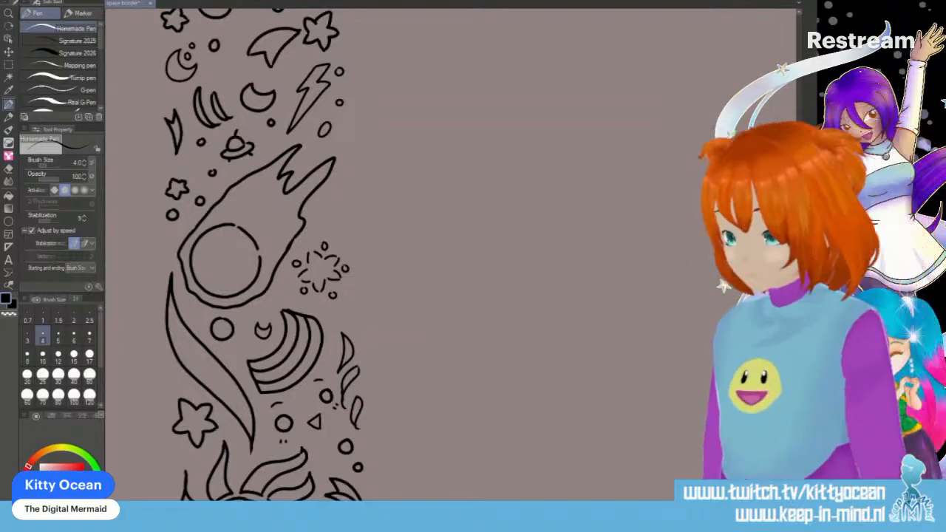
- Ink a tiny circle beside the third sun's lower rays, above the crescent moon
scroll(266, 251, down, 10)
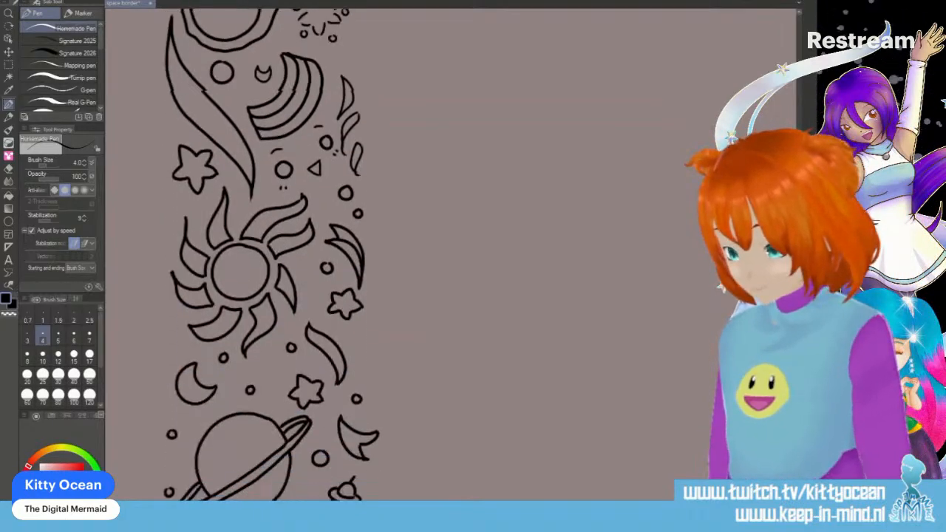
scroll(272, 255, up, 4)
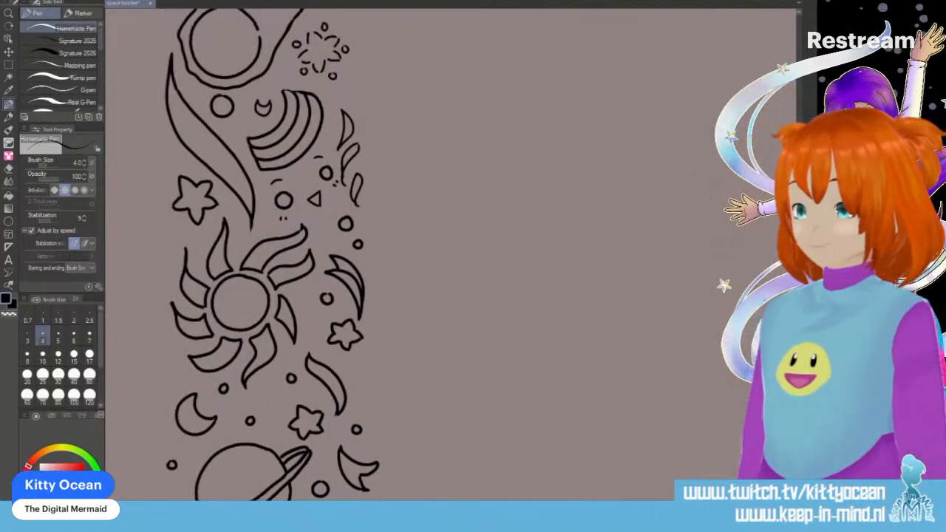
scroll(266, 252, down, 2)
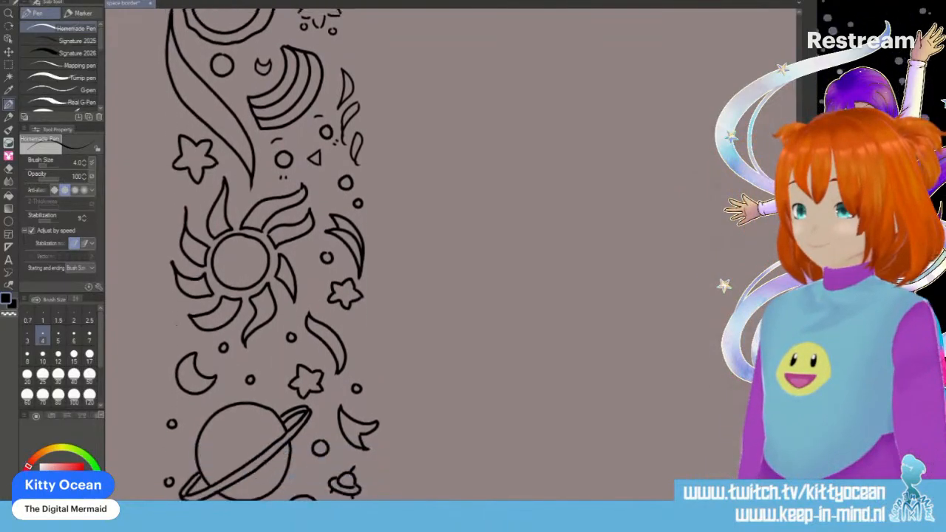
drag(174, 328, 173, 329)
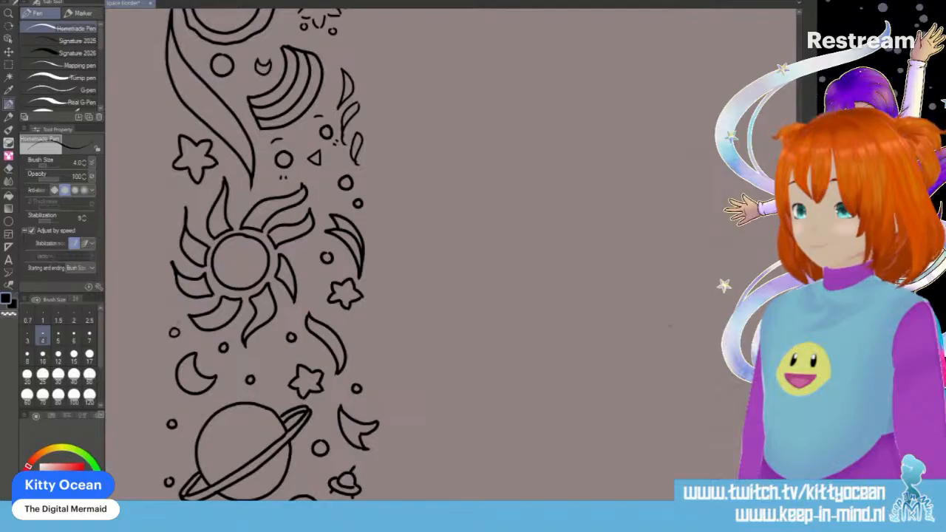
- Ink two flame slivers around the star above the third sun, and a small triple-arched rainbow beneath the little star below the third ringed planet
drag(182, 120, 161, 94)
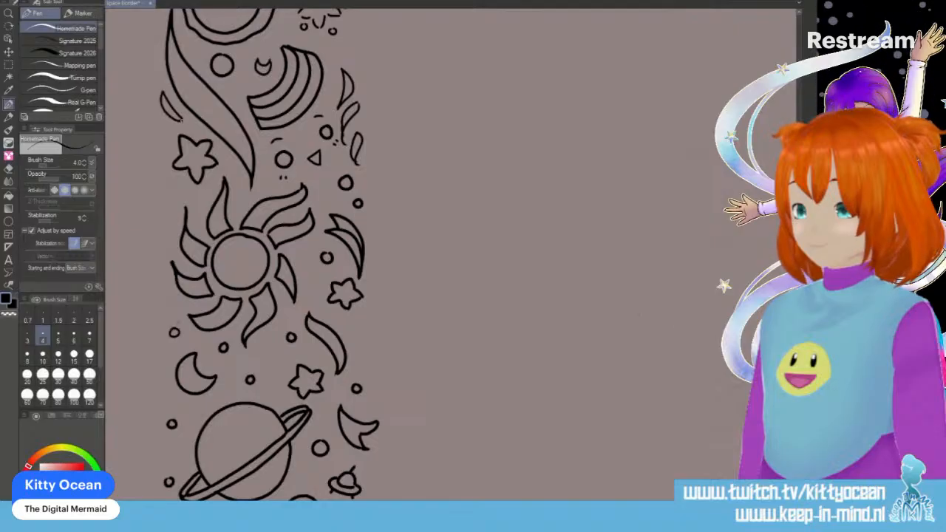
mouse_move(182, 179)
mouse_down()
mouse_move(170, 204)
mouse_move(183, 182)
mouse_up()
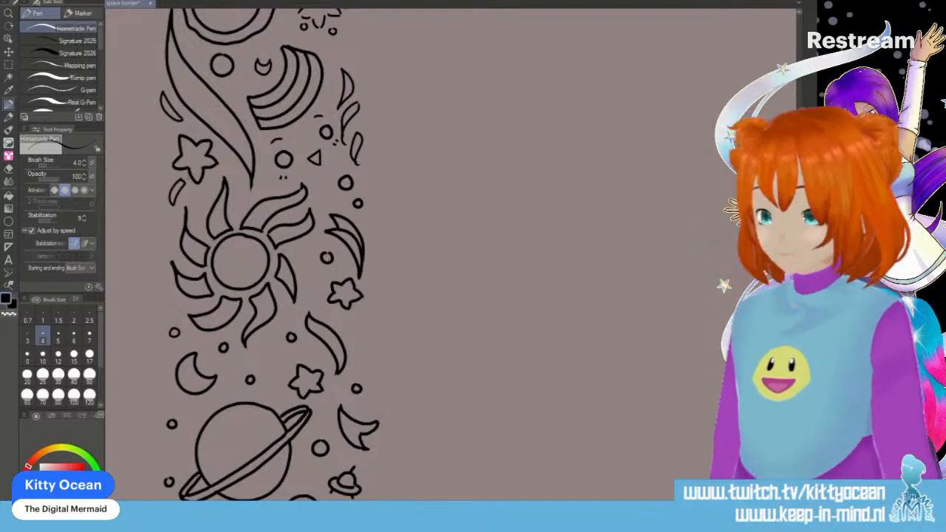
scroll(716, 385, down, 5)
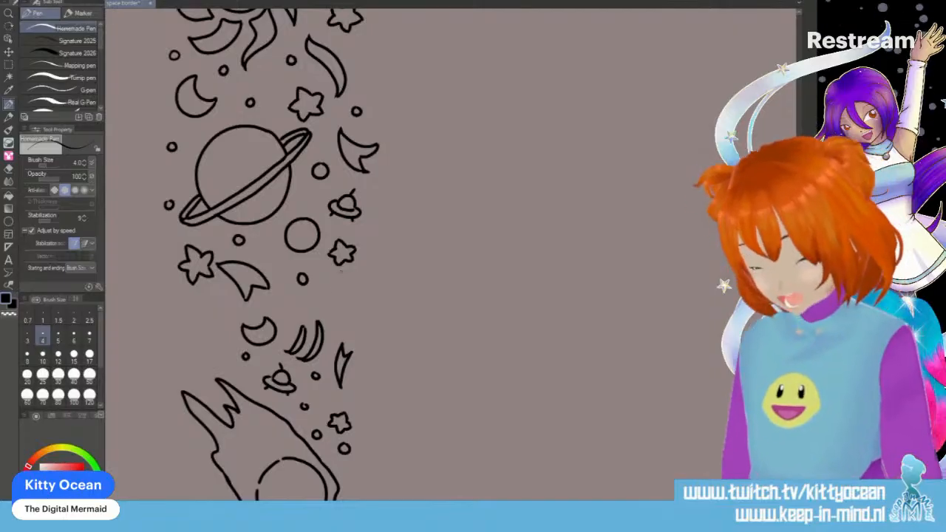
mouse_move(322, 309)
mouse_down()
mouse_move(326, 296)
mouse_move(351, 283)
mouse_move(364, 315)
mouse_move(336, 314)
mouse_move(345, 299)
mouse_move(351, 316)
mouse_move(363, 315)
mouse_move(338, 290)
mouse_move(356, 295)
mouse_move(359, 317)
mouse_move(337, 297)
mouse_move(351, 297)
mouse_move(356, 316)
mouse_up()
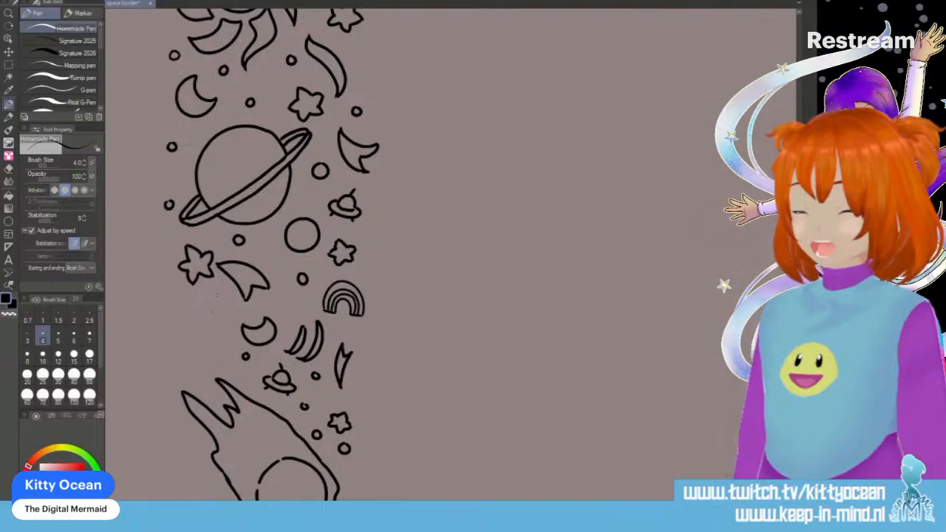
mouse_move(194, 328)
mouse_down()
mouse_move(211, 313)
mouse_move(204, 343)
mouse_move(224, 341)
mouse_move(222, 320)
mouse_move(219, 330)
mouse_up()
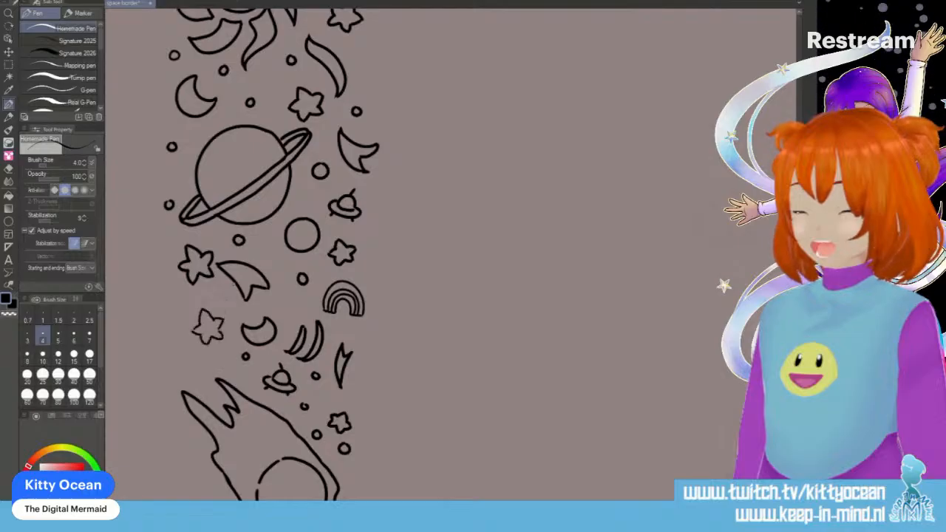
key(ctrl+z)
key(ctrl+z)
key(ctrl+z)
key(ctrl+z)
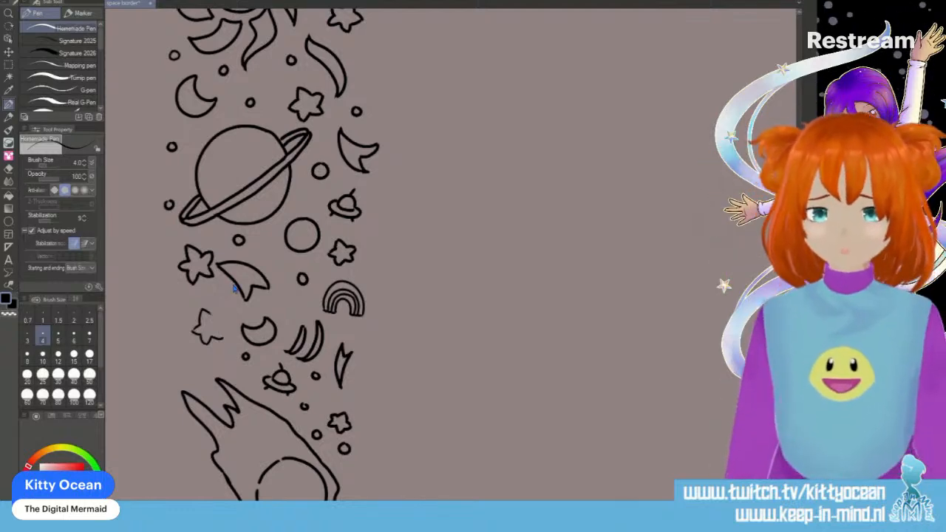
key(ctrl+z)
key(ctrl+z)
key(ctrl+z)
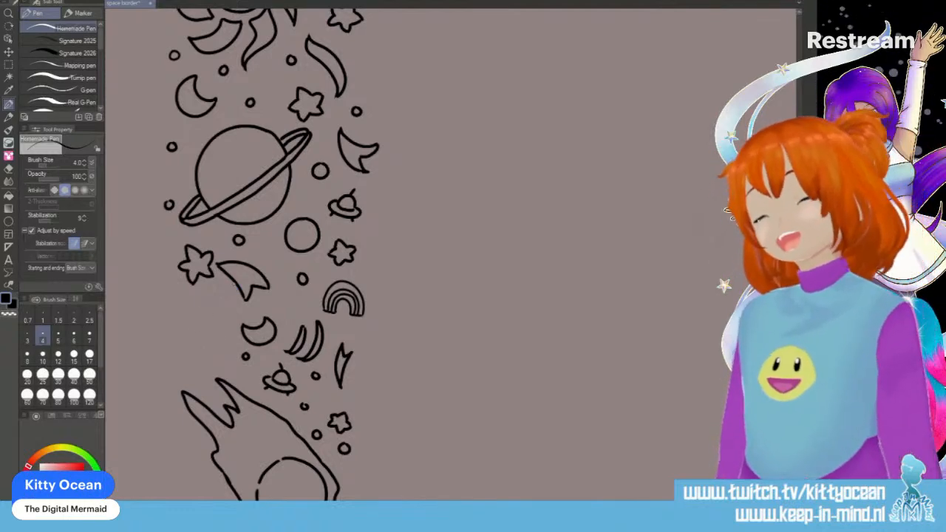
- Ink a small star ringed by tiny triangles above the fourth comet's tail, and two tiny circles between the nearby crescent and small rainbow
mouse_move(194, 345)
mouse_down()
mouse_move(213, 337)
mouse_move(201, 359)
mouse_move(225, 346)
mouse_move(220, 306)
mouse_move(218, 323)
mouse_move(194, 334)
mouse_move(184, 329)
mouse_move(198, 303)
mouse_move(204, 317)
mouse_move(182, 358)
mouse_move(217, 358)
mouse_move(220, 372)
mouse_up()
mouse_move(227, 341)
mouse_down()
mouse_move(238, 349)
mouse_move(195, 380)
mouse_move(201, 368)
mouse_up()
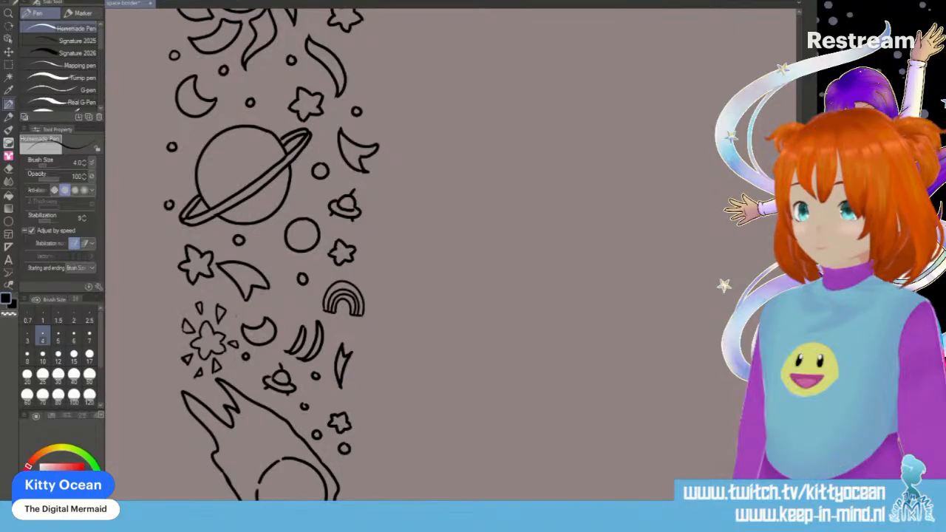
drag(281, 297, 302, 305)
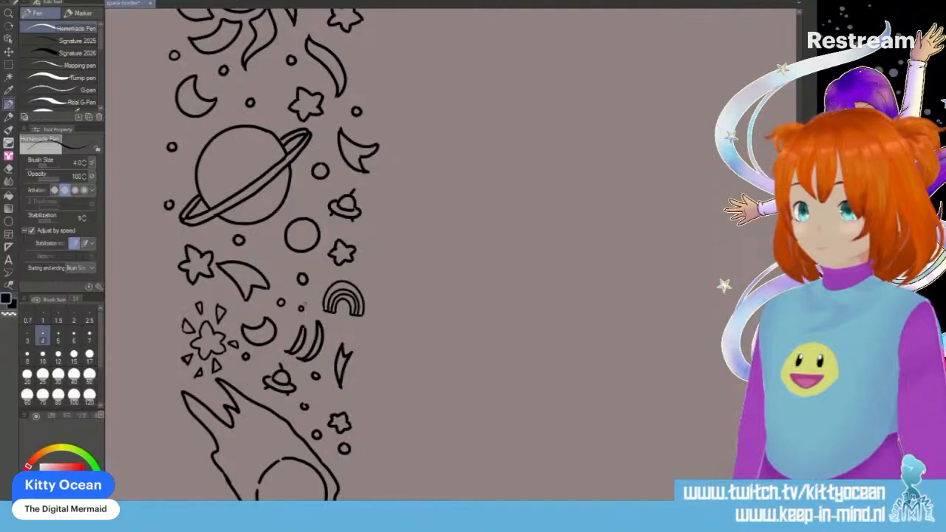
- Ink two curved flame slivers outside the third comet's tail, between the lightning bolt and the broken-line star
scroll(618, 254, up, 10)
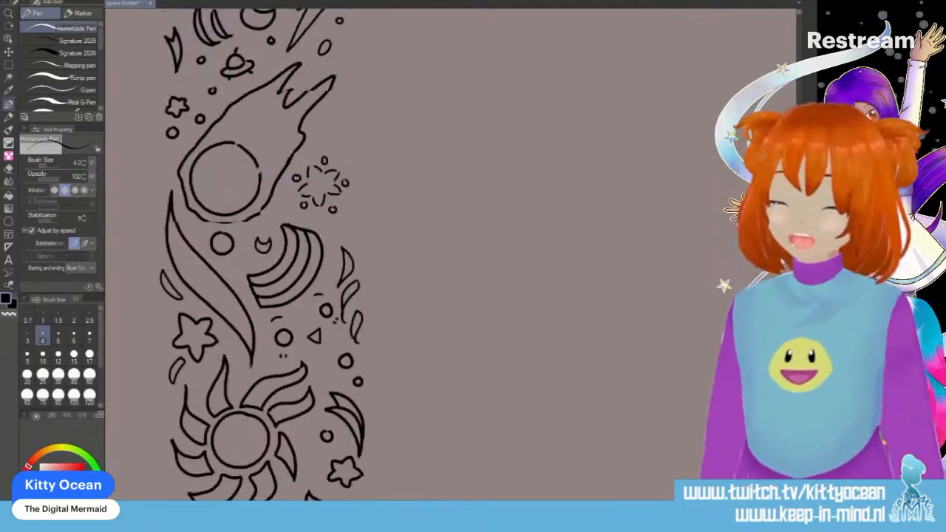
mouse_move(342, 196)
mouse_down()
mouse_move(330, 228)
mouse_move(345, 227)
mouse_move(341, 220)
mouse_move(359, 250)
mouse_up()
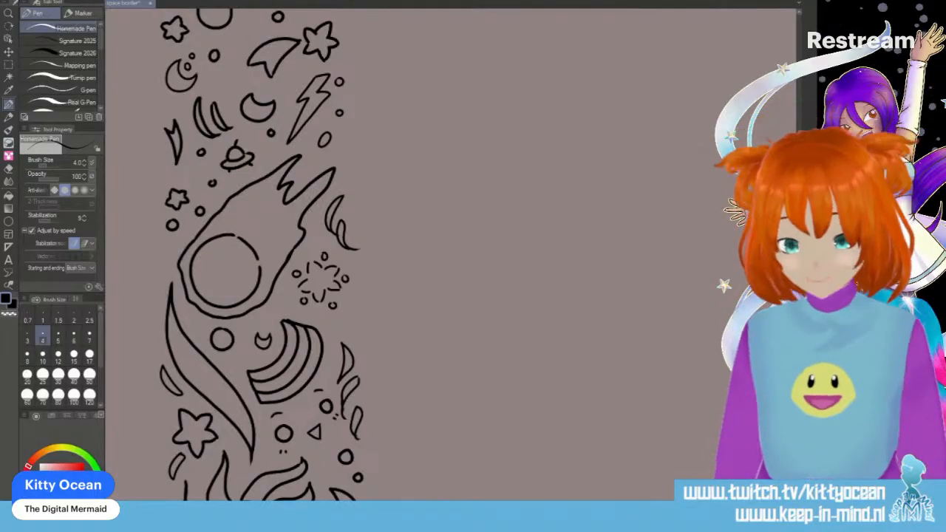
- Ink a tiny tilted ringed planet with three tiny circles beside the fourth comet, and a tiny crescent in the hollow of the rainbow below
scroll(258, 251, down, 10)
scroll(259, 251, down, 15)
scroll(259, 251, down, 2)
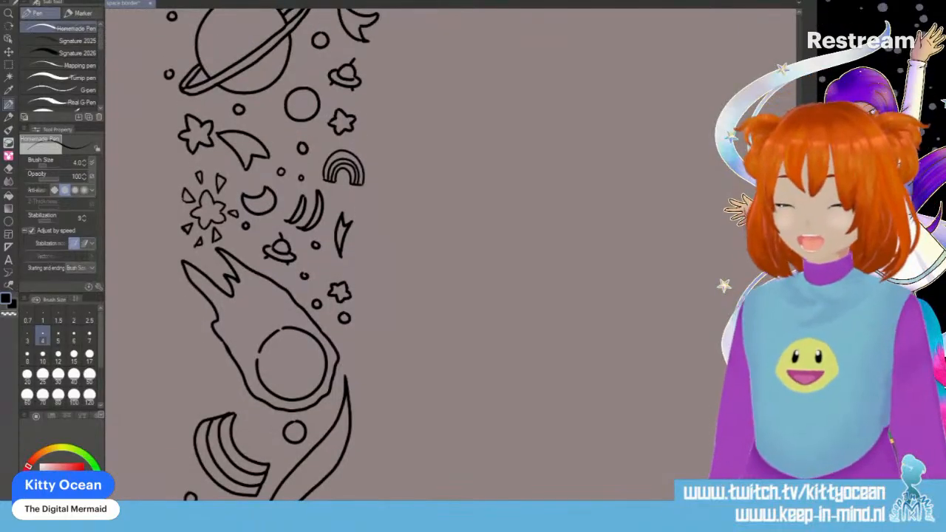
mouse_move(208, 386)
mouse_down()
mouse_move(203, 375)
mouse_move(216, 370)
mouse_move(211, 399)
mouse_move(229, 377)
mouse_move(206, 357)
mouse_up()
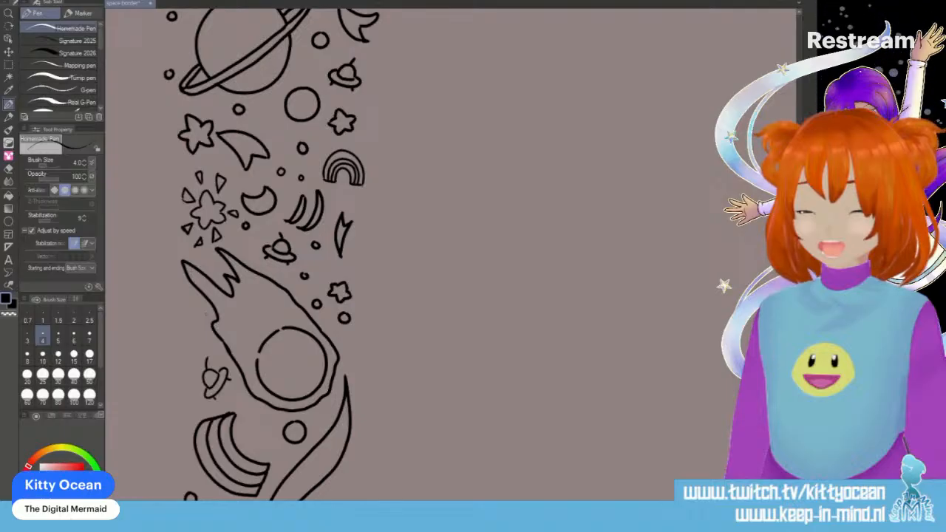
mouse_move(201, 313)
mouse_down()
mouse_move(193, 345)
mouse_move(213, 345)
mouse_up()
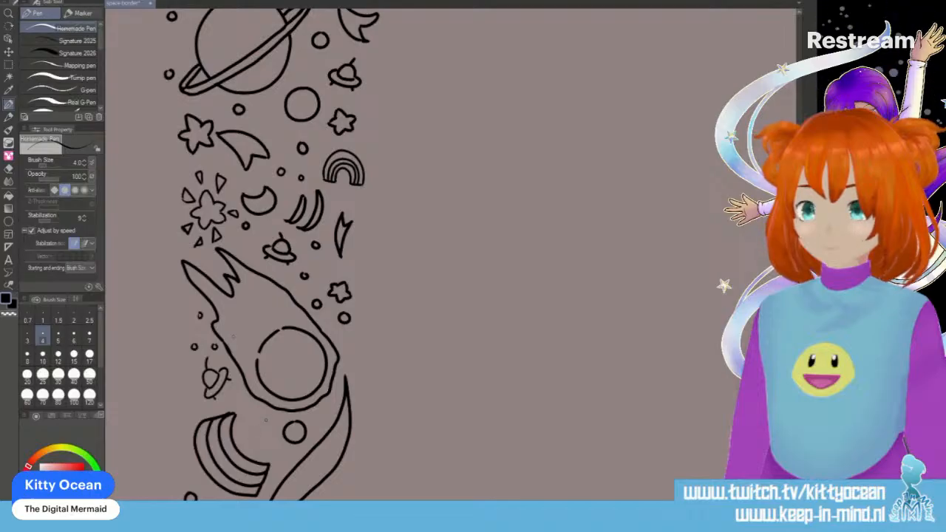
mouse_move(255, 418)
mouse_down()
mouse_move(247, 436)
mouse_move(271, 435)
mouse_up()
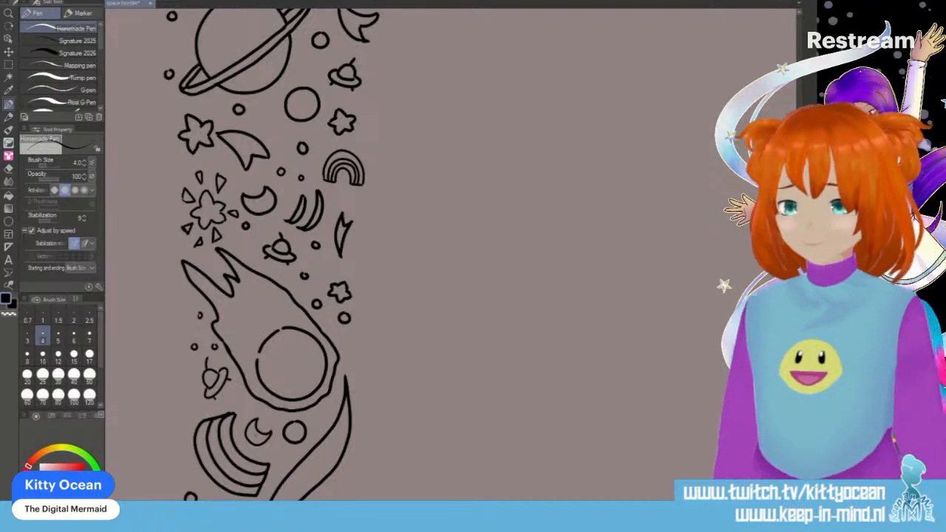
scroll(259, 434, down, 2)
scroll(256, 438, down, 3)
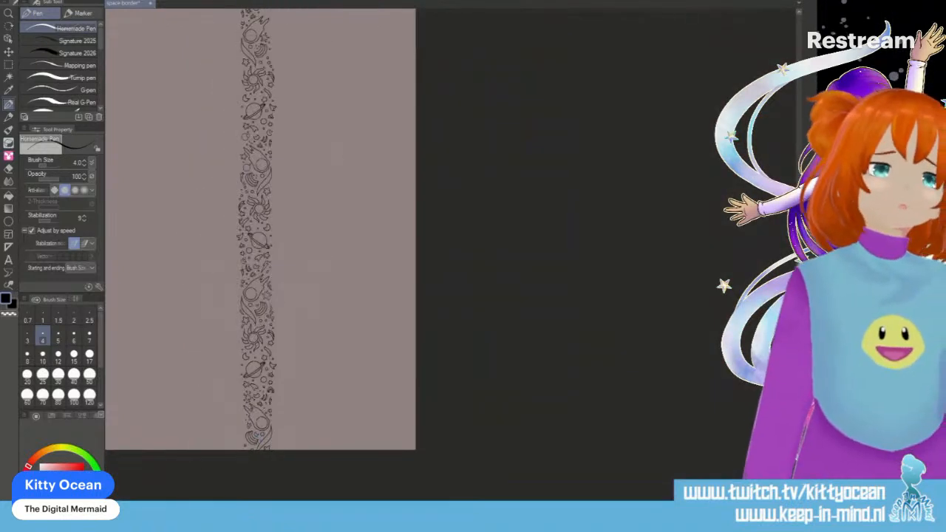
scroll(259, 295, up, 3)
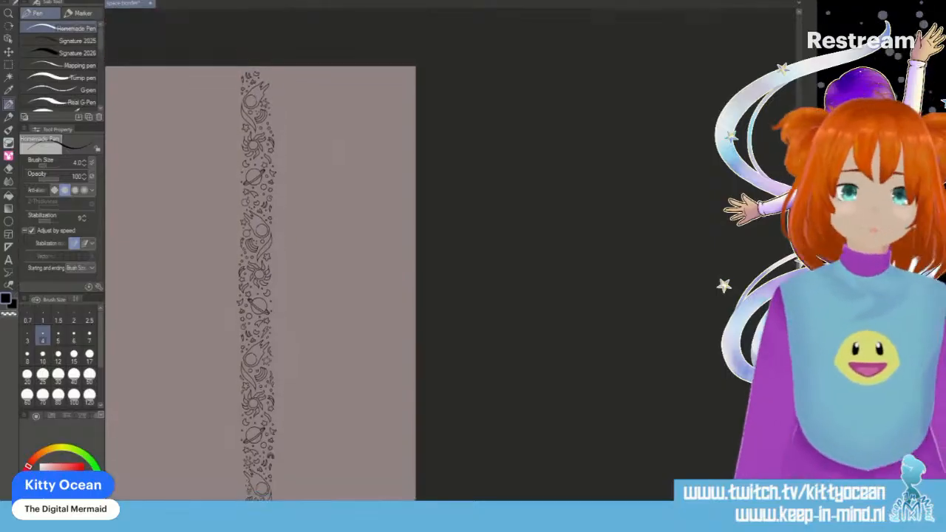
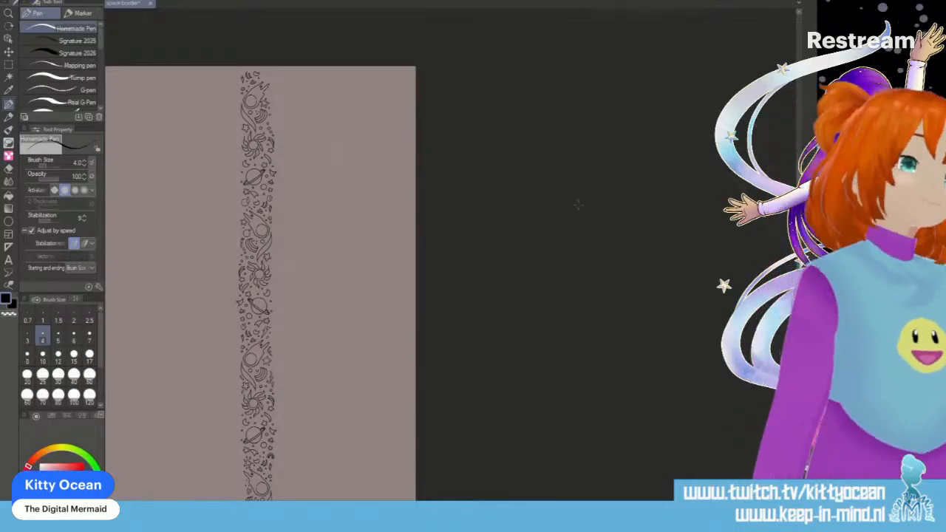
- Save the space border without its paper background as a flattened image and close the file
key(ctrl+a)
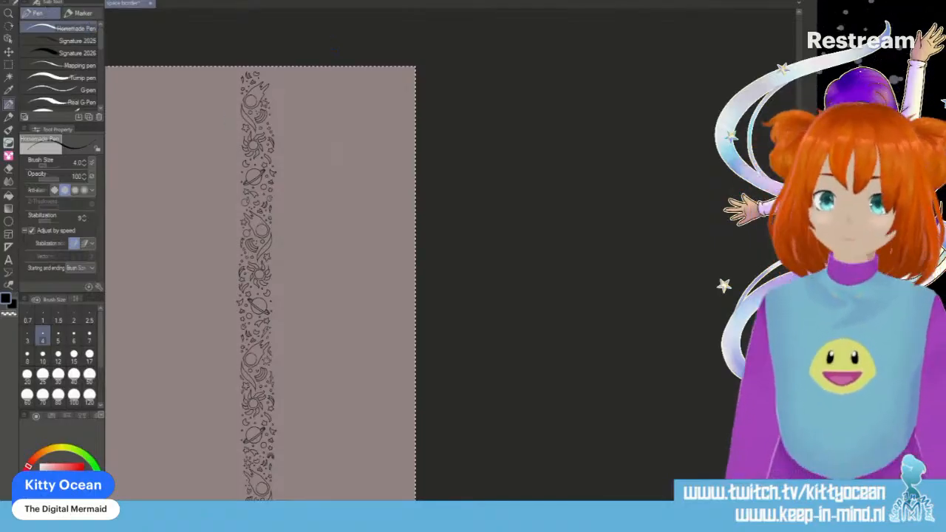
key(Delete)
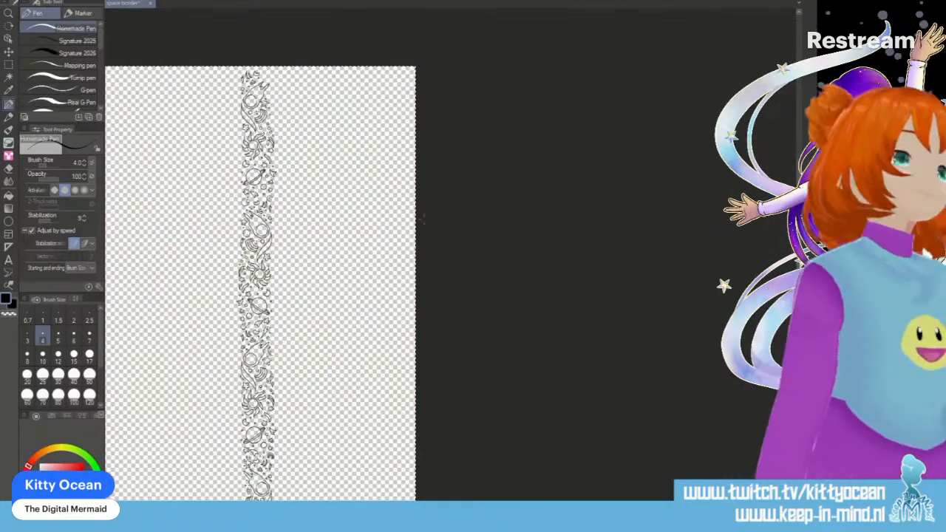
click(14, 1)
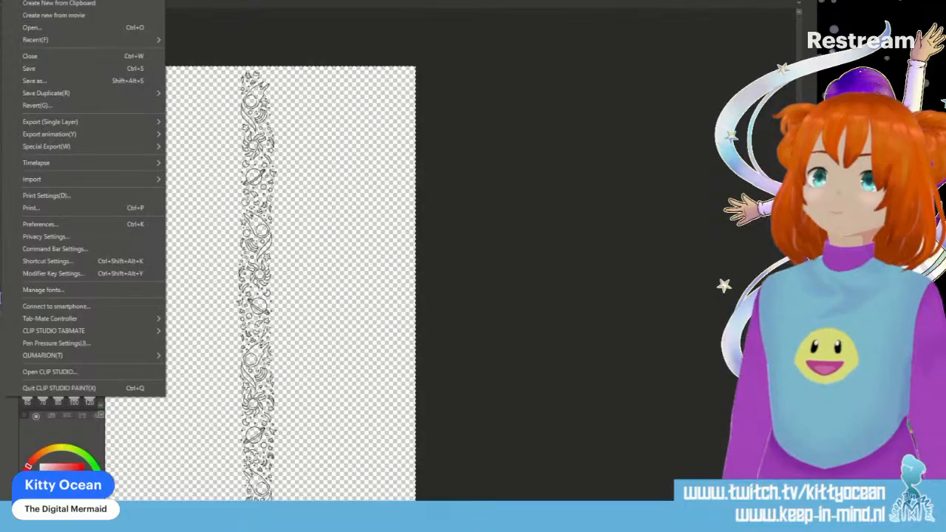
click(68, 81)
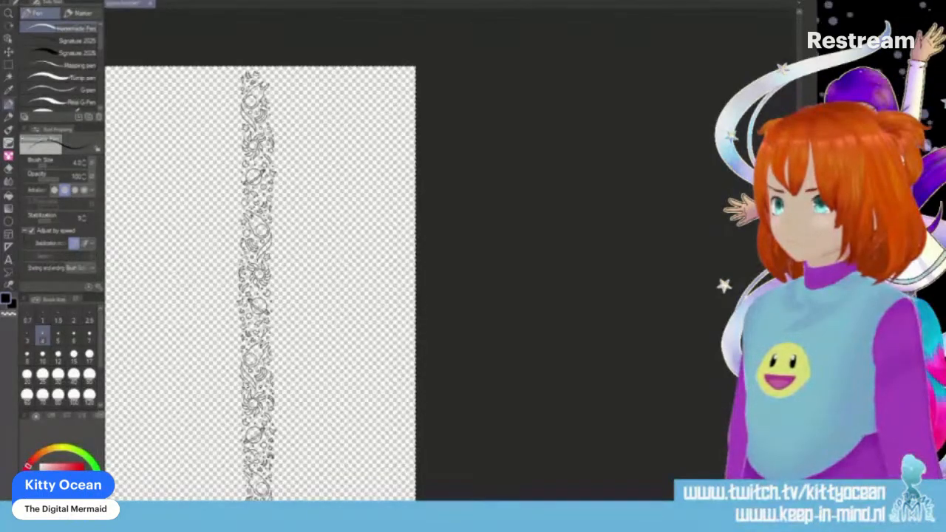
key(ctrl+s)
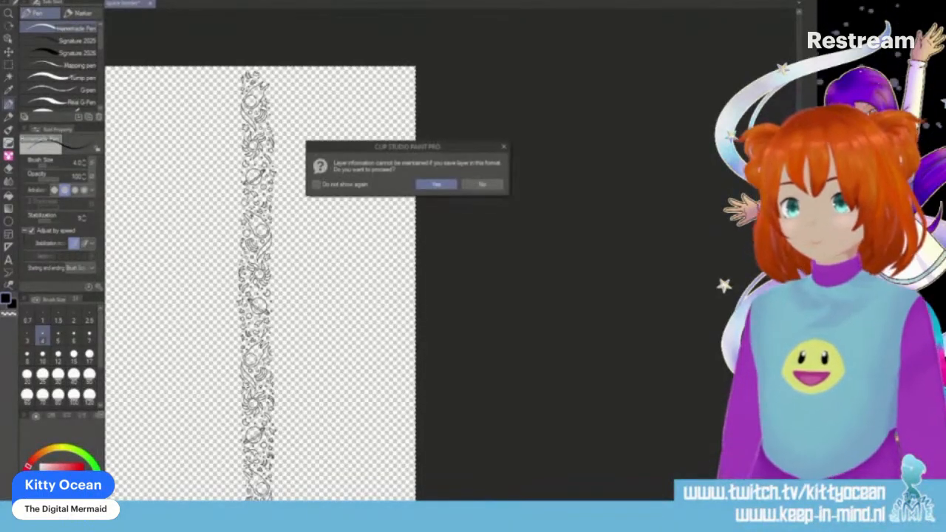
click(436, 185)
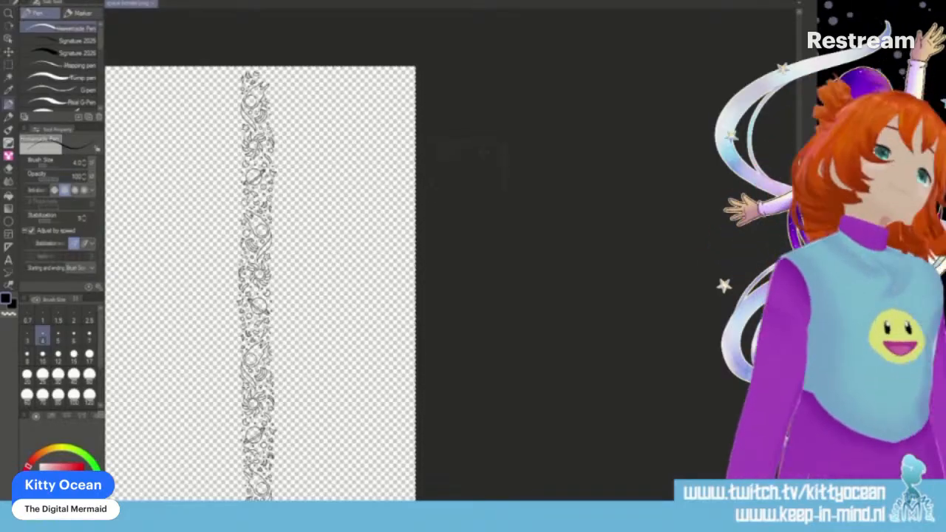
click(154, 4)
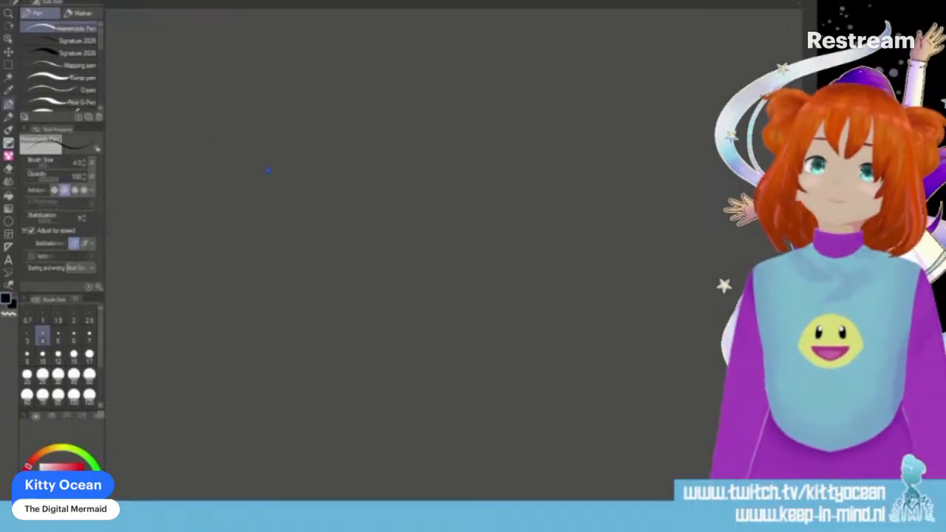
- Create a new illustration canvas and place a 16-line symmetrical ruler with line symmetry on its vertical centre line
click(11, 1)
click(28, 1)
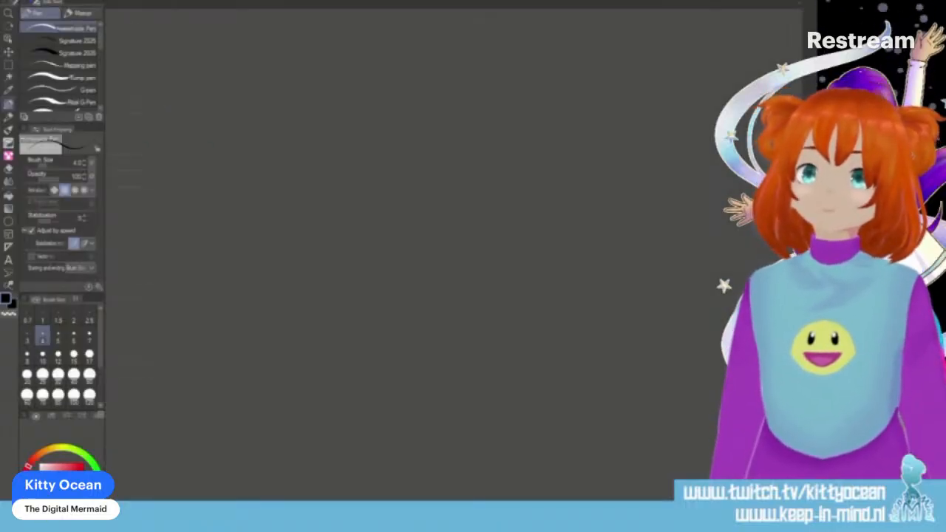
click(546, 151)
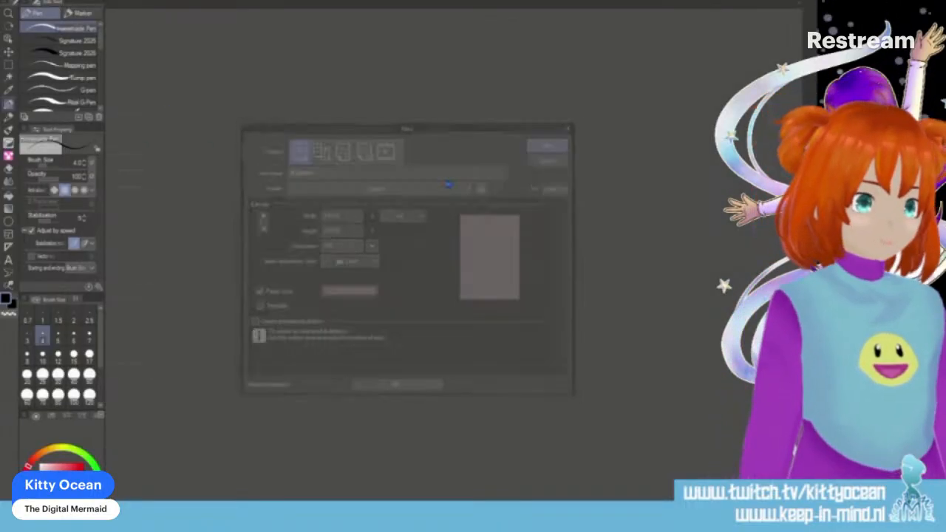
click(8, 248)
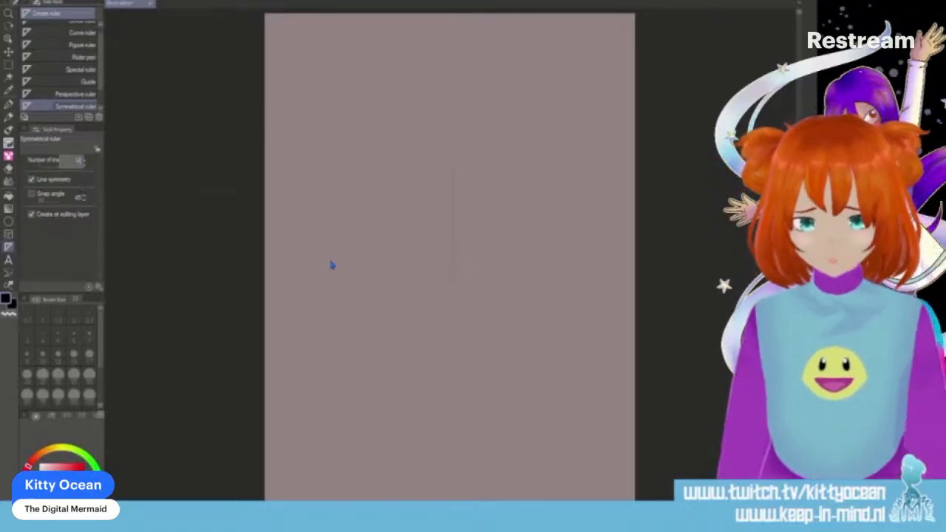
click(86, 164)
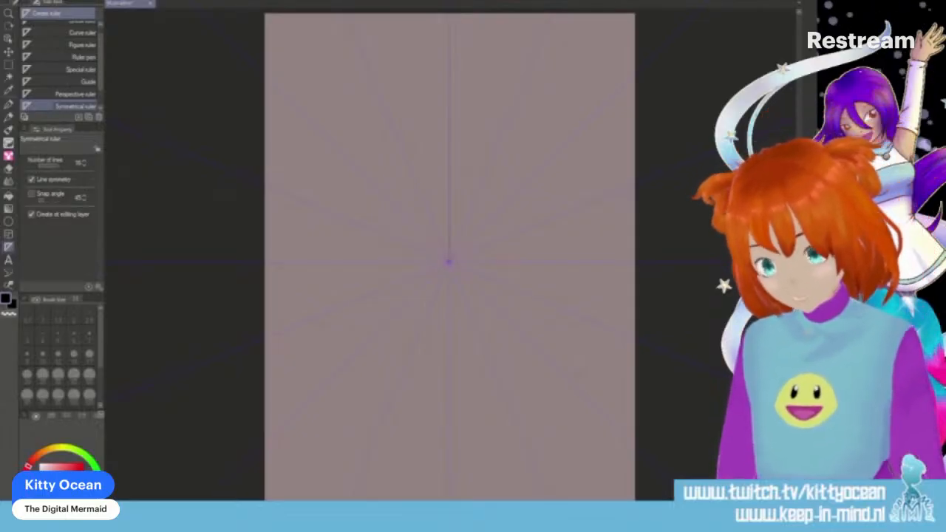
- Using the Mapping pen, draw a petalled rosette with eight double-teardrop arms around the ruler's centre
key(p)
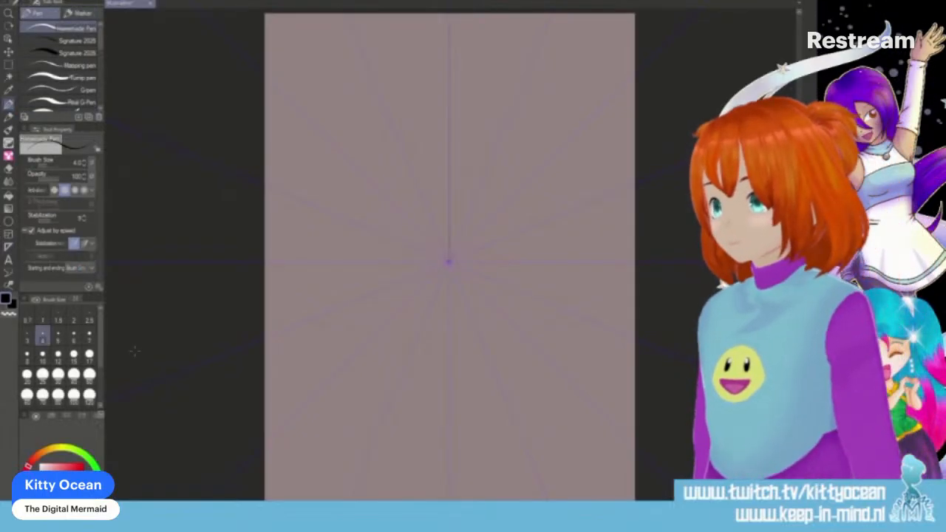
scroll(136, 355, up, 3)
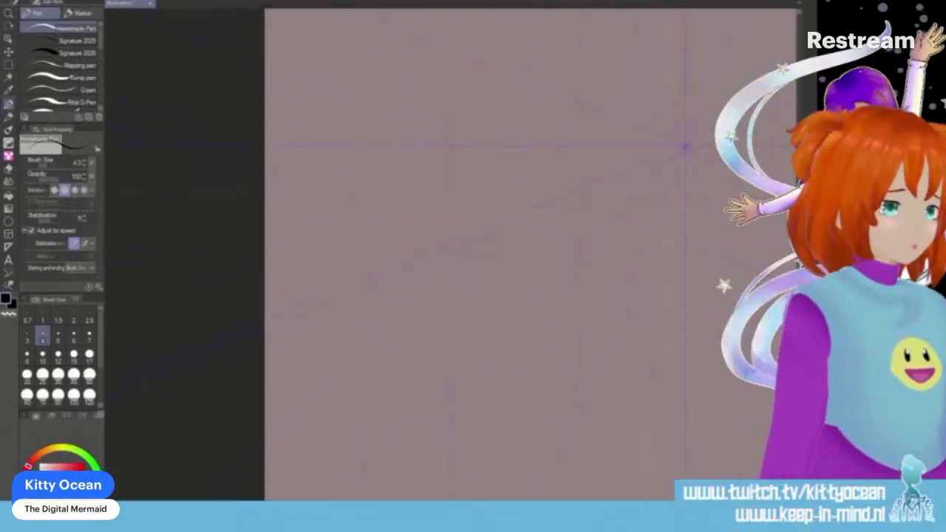
scroll(451, 255, right, 3)
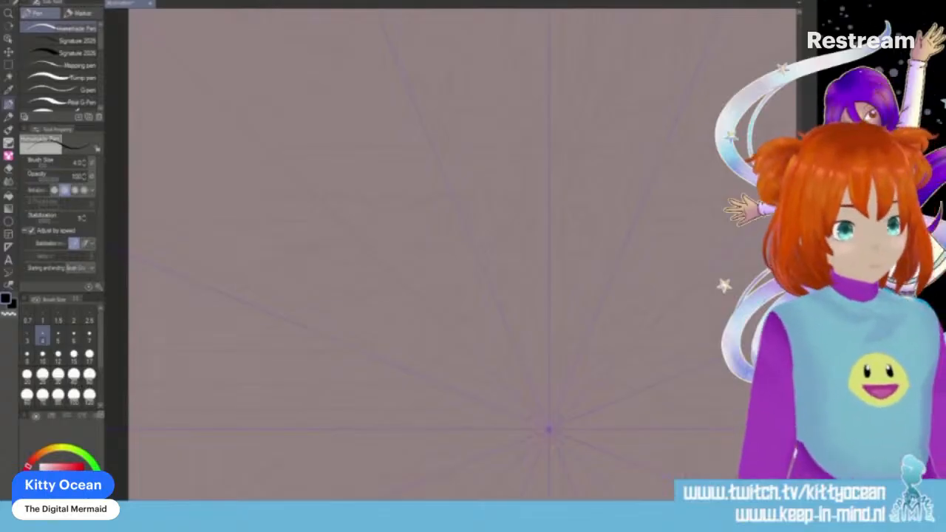
scroll(450, 255, right, 3)
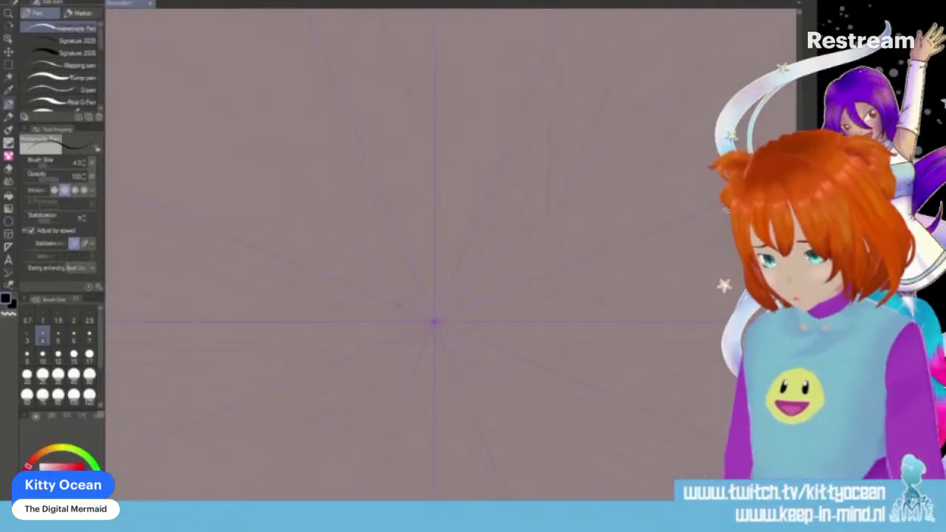
mouse_move(438, 283)
mouse_down()
mouse_move(460, 276)
mouse_move(461, 251)
mouse_move(453, 268)
mouse_move(448, 252)
mouse_move(489, 215)
mouse_move(478, 230)
mouse_up()
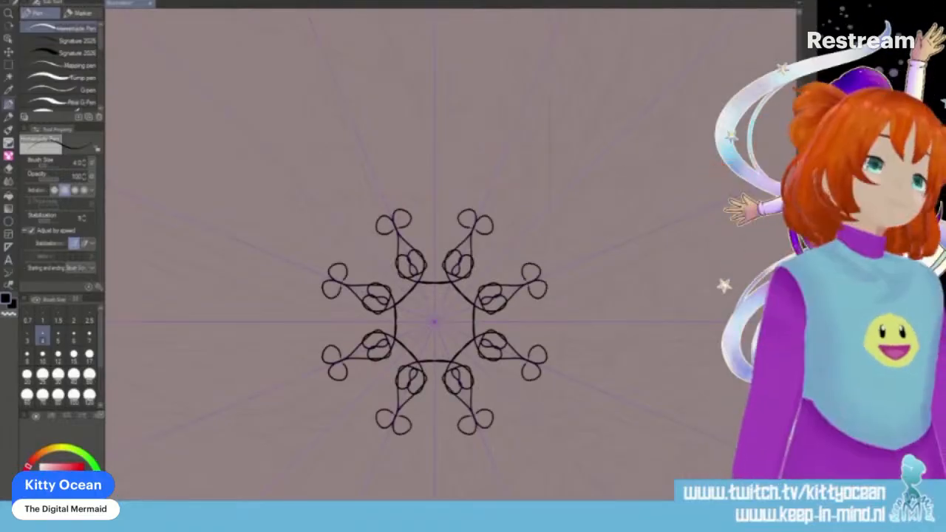
key(ctrl+z)
click(63, 65)
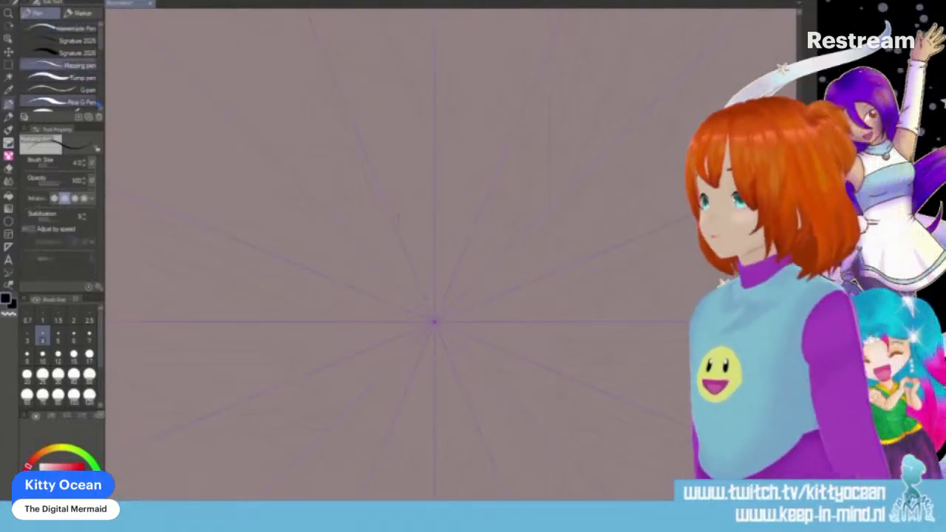
mouse_move(435, 289)
mouse_down()
mouse_move(447, 291)
mouse_move(437, 311)
mouse_move(442, 255)
mouse_move(431, 264)
mouse_move(442, 183)
mouse_move(431, 189)
mouse_move(440, 194)
mouse_move(429, 208)
mouse_move(435, 218)
mouse_up()
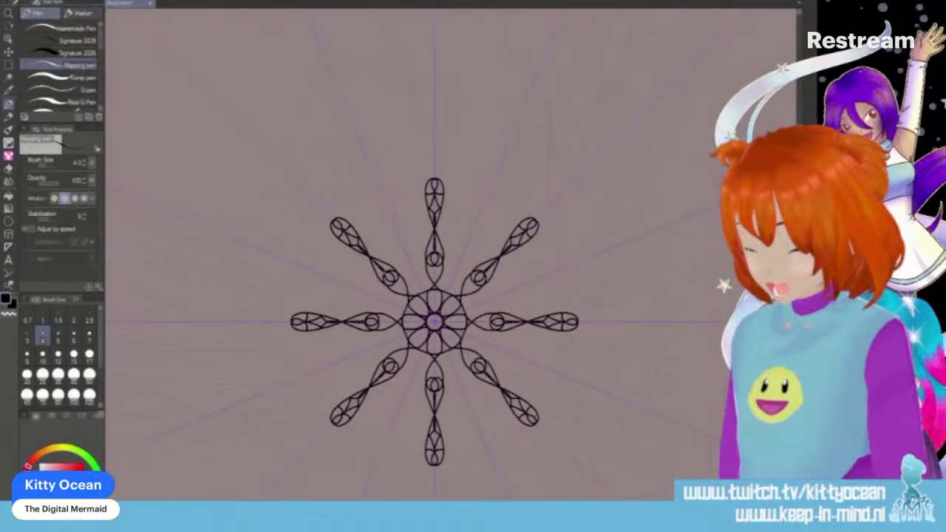
- Add inner petals to the central rosette and draw twisted stems with split leaf tips between the eight arms
scroll(386, 278, up, 4)
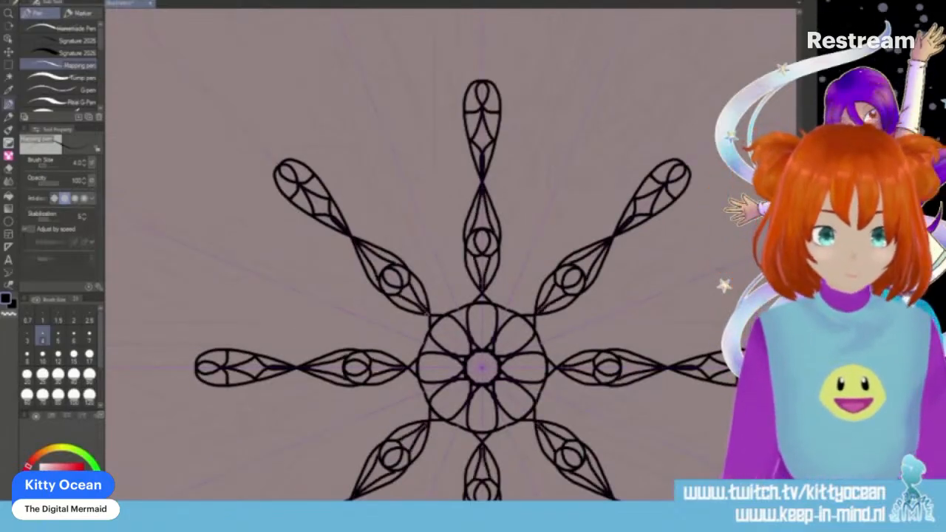
mouse_move(481, 304)
mouse_down()
mouse_move(470, 321)
mouse_move(481, 348)
mouse_up()
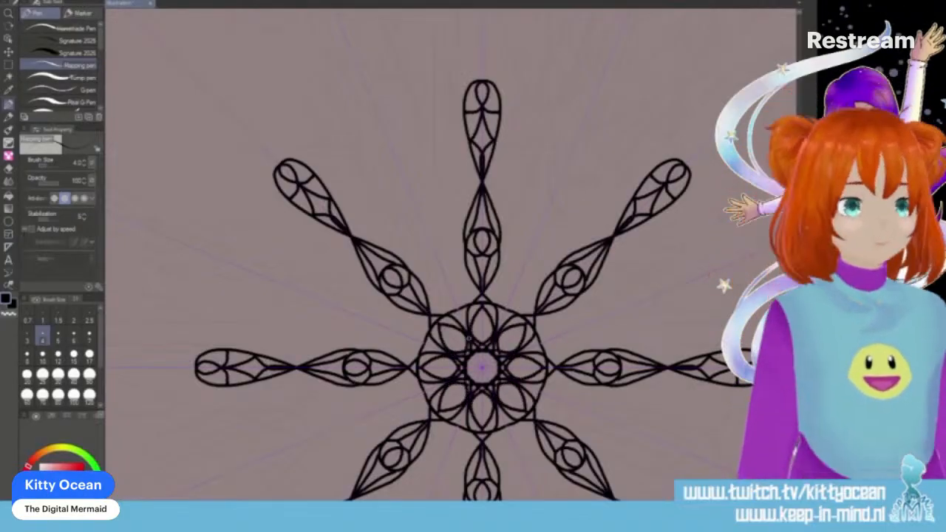
mouse_move(455, 310)
mouse_down()
mouse_move(439, 288)
mouse_move(443, 252)
mouse_move(424, 228)
mouse_move(392, 216)
mouse_move(403, 205)
mouse_move(420, 210)
mouse_move(385, 138)
mouse_up()
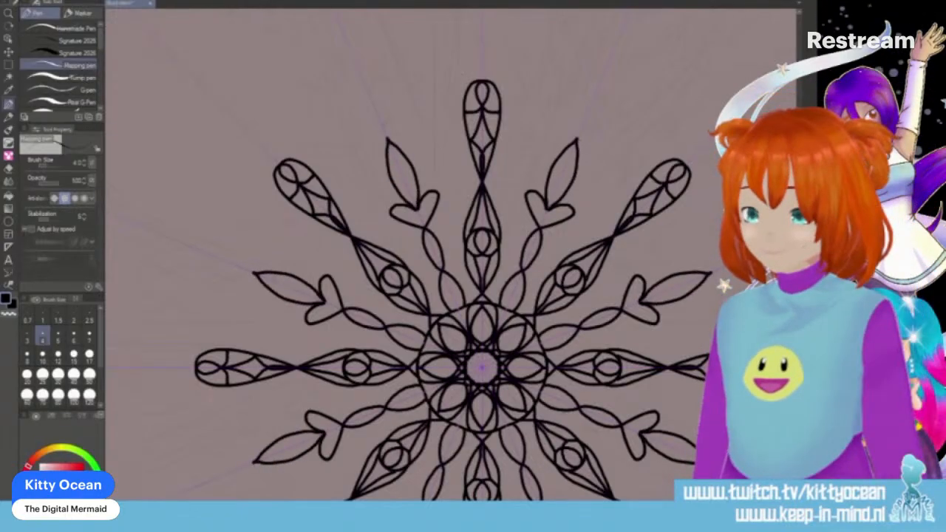
mouse_move(269, 279)
mouse_down()
mouse_move(321, 300)
mouse_move(330, 287)
mouse_move(339, 294)
mouse_up()
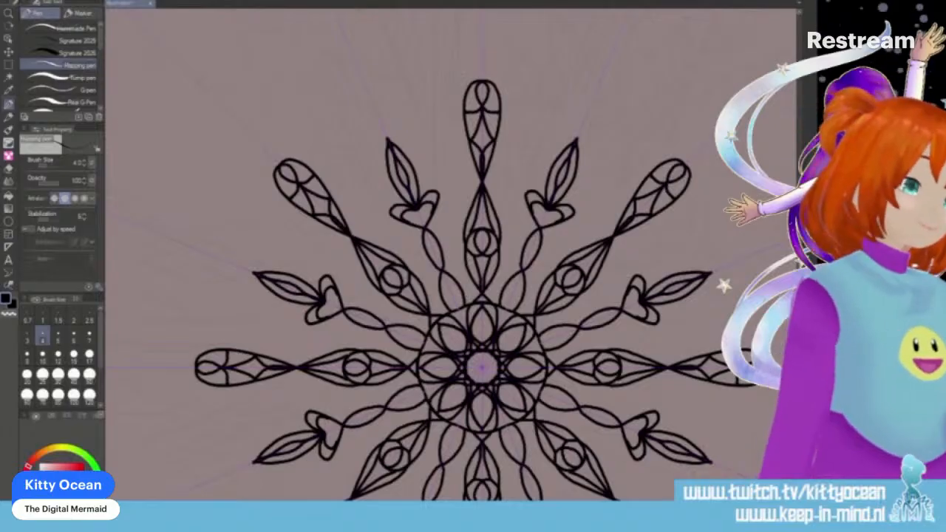
- Draw an outer frame of pointed scallops with looped spires above the arms and connect it to the arm tips
scroll(480, 296, up, 5)
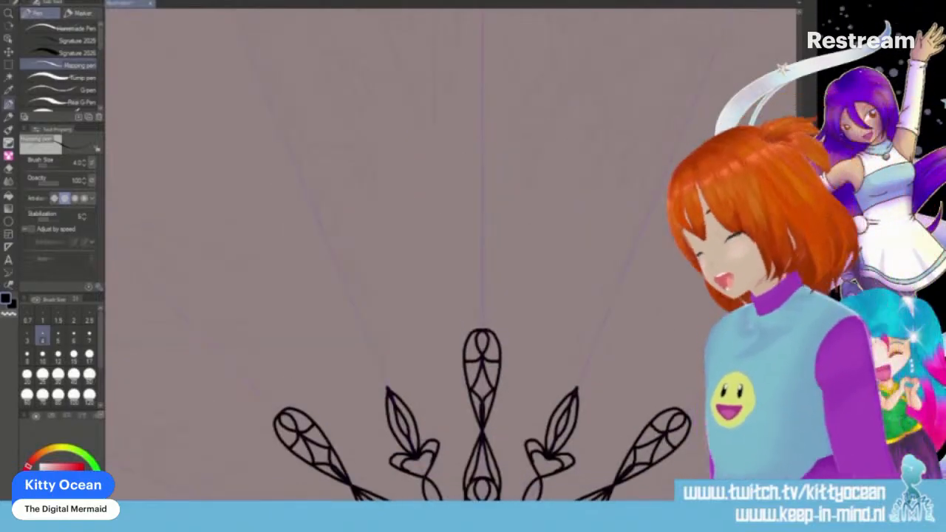
mouse_move(317, 217)
mouse_down()
mouse_move(398, 284)
mouse_move(446, 291)
mouse_move(470, 265)
mouse_move(481, 198)
mouse_move(501, 169)
mouse_move(536, 148)
mouse_move(561, 167)
mouse_move(547, 207)
mouse_move(519, 196)
mouse_move(475, 91)
mouse_up()
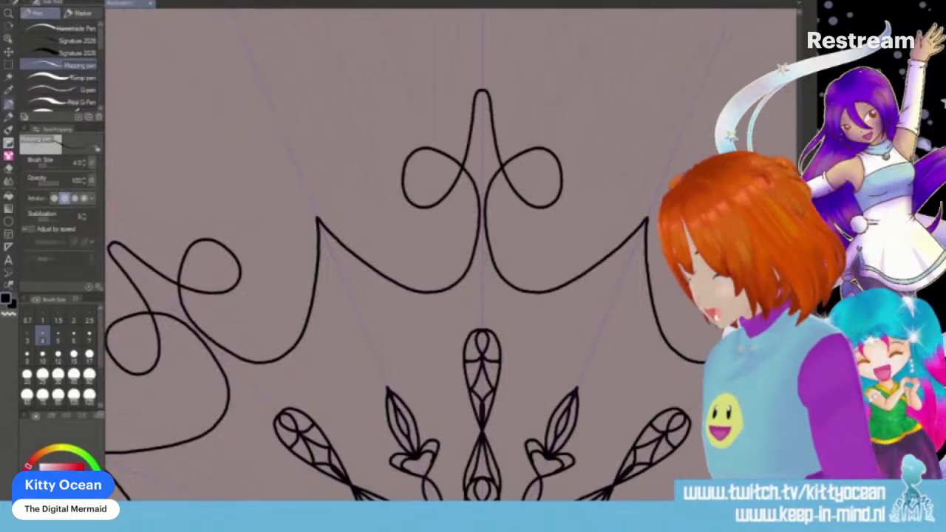
drag(228, 409, 271, 425)
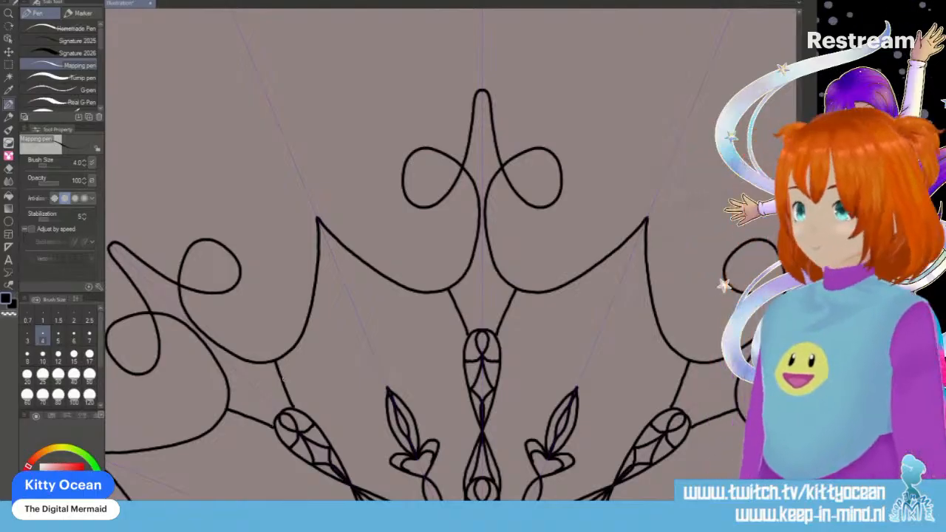
- Add parallel inner contour lines along the scallops and loops, and join the scallop points with short lines
drag(282, 378, 319, 359)
drag(419, 317, 343, 279)
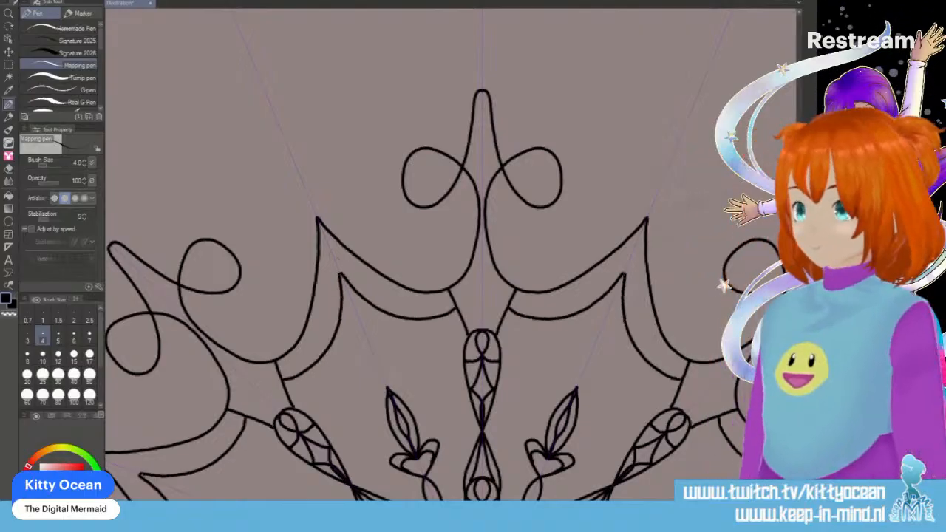
drag(318, 219, 337, 274)
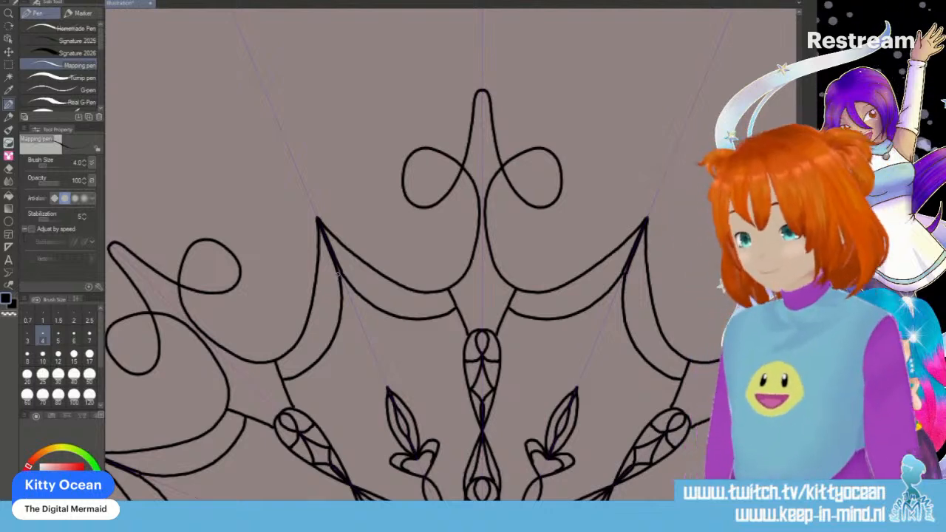
mouse_move(208, 291)
mouse_down()
mouse_move(255, 337)
mouse_move(292, 341)
mouse_move(304, 330)
mouse_up()
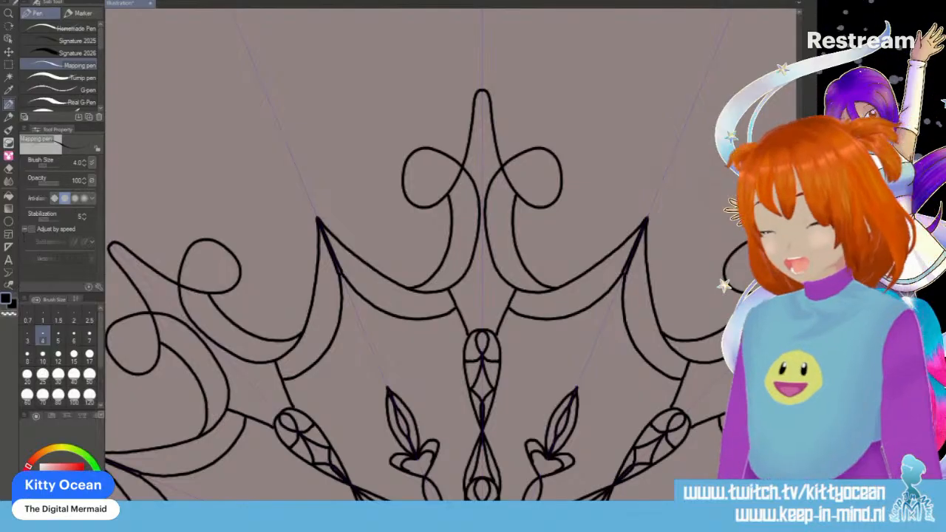
- Top each looped spire with a rounded five-pointed star and draw a notched curved leaf on both sides of it
scroll(469, 274, up, 5)
scroll(469, 274, down, 1)
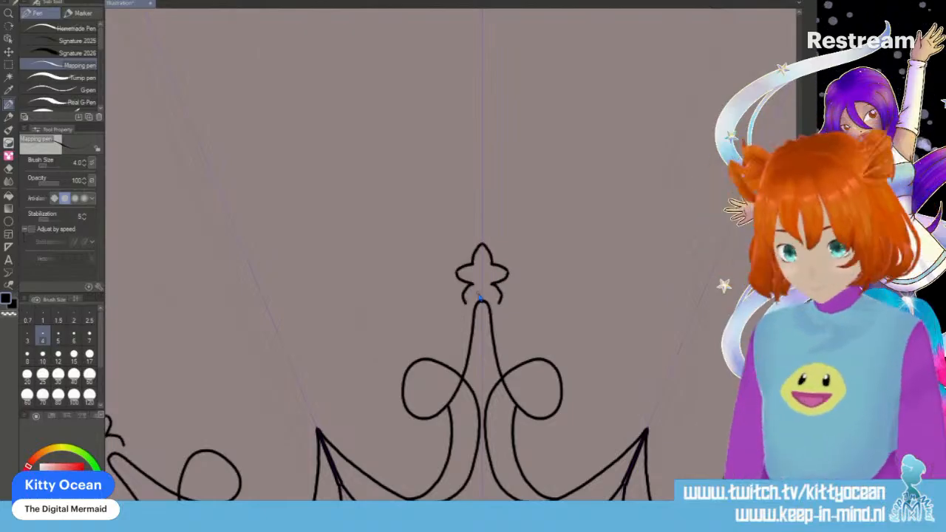
key(ctrl+z)
key(ctrl+z)
key(ctrl+z)
mouse_move(481, 240)
mouse_down()
mouse_move(448, 264)
mouse_move(477, 281)
mouse_move(462, 280)
mouse_move(468, 304)
mouse_up()
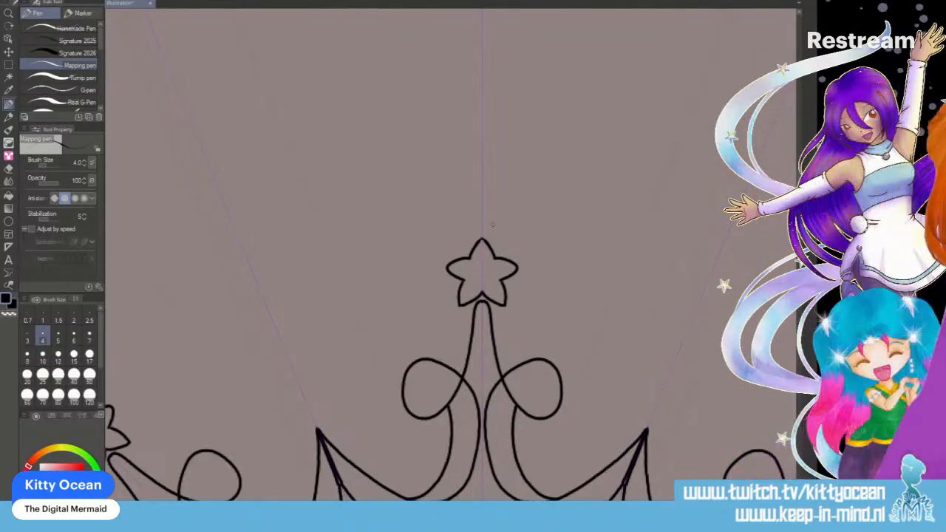
mouse_move(408, 331)
mouse_down()
mouse_move(453, 358)
mouse_move(438, 317)
mouse_move(393, 278)
mouse_up()
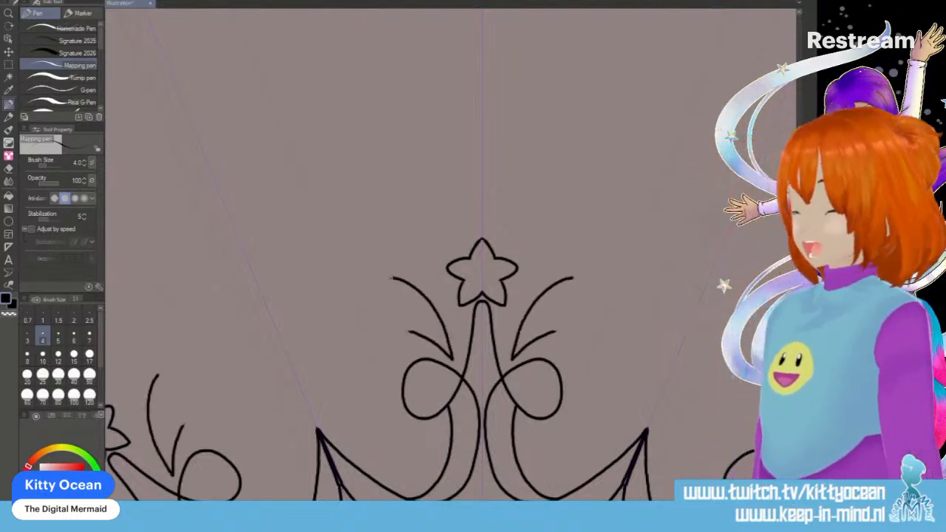
mouse_move(407, 330)
mouse_down()
mouse_move(432, 325)
mouse_move(386, 280)
mouse_up()
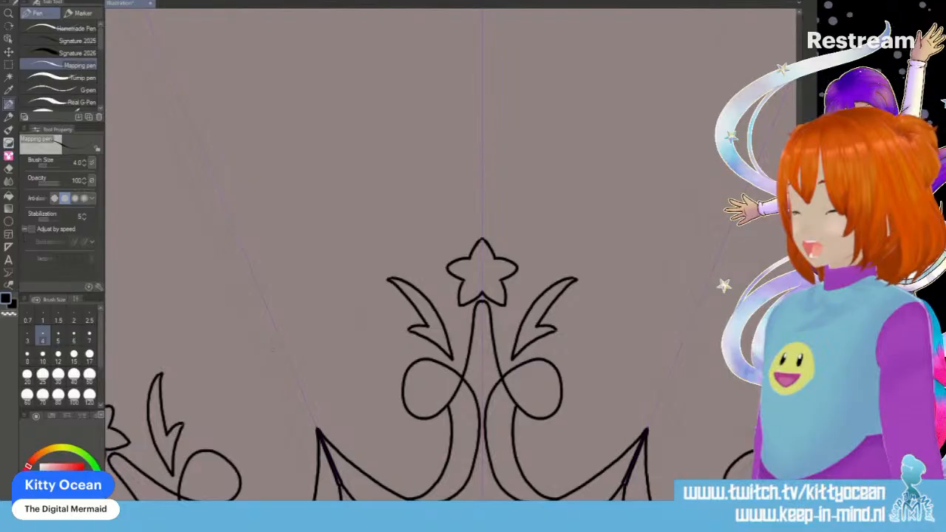
- Draw an ornamental finial of a notched bulb, a circle and a tapered tip above each scallop point
mouse_move(254, 277)
mouse_down()
mouse_move(251, 324)
mouse_move(273, 328)
mouse_move(269, 379)
mouse_move(315, 377)
mouse_move(299, 395)
mouse_move(315, 418)
mouse_up()
mouse_move(237, 270)
mouse_down()
mouse_move(226, 248)
mouse_move(235, 216)
mouse_move(212, 174)
mouse_up()
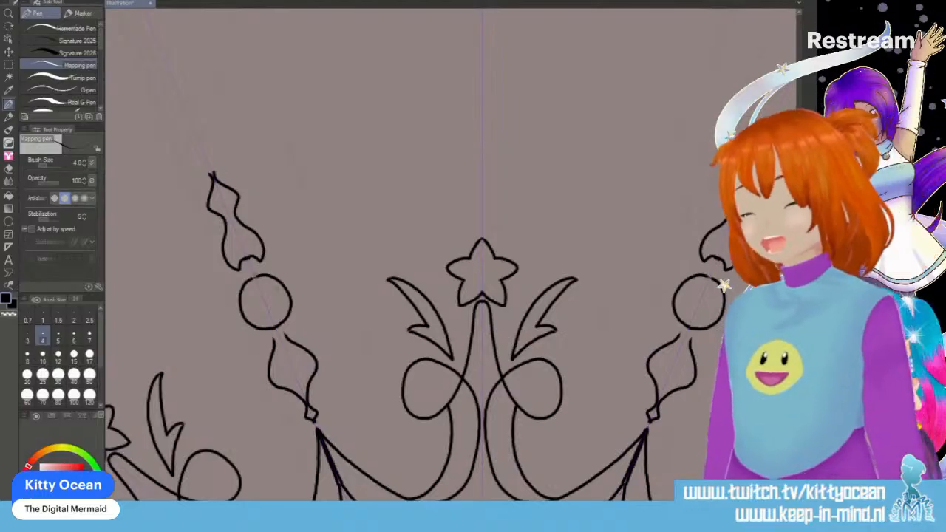
drag(286, 336, 280, 352)
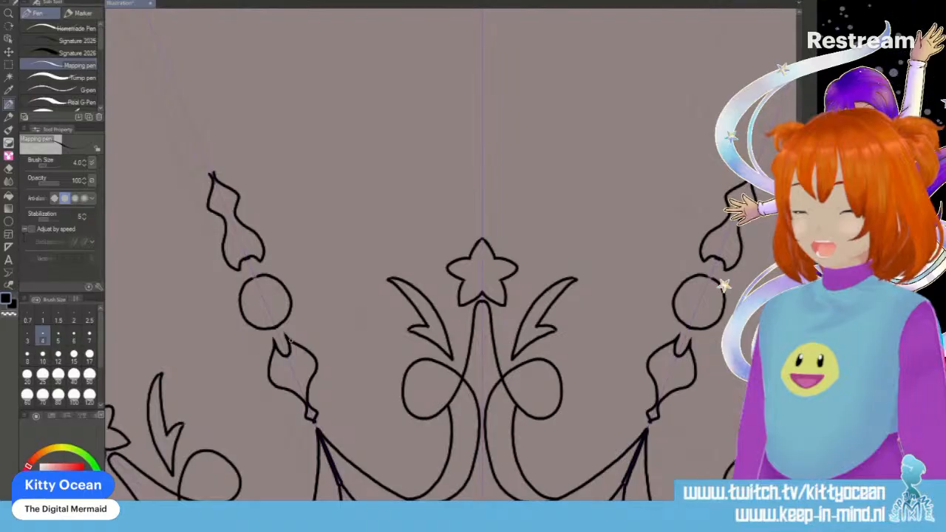
mouse_move(238, 310)
mouse_down()
mouse_move(224, 323)
mouse_move(276, 307)
mouse_move(253, 326)
mouse_up()
key(ctrl+z)
key(ctrl+z)
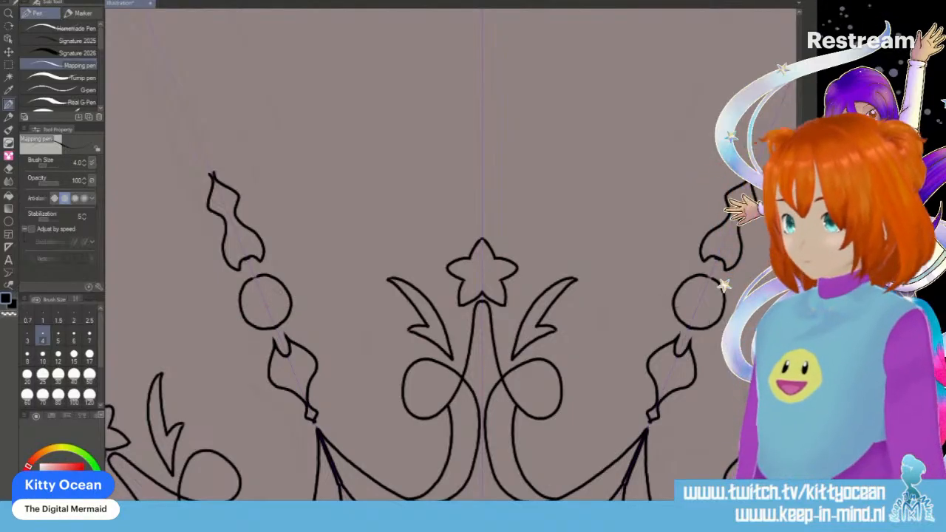
- Turn each finial circle into a planet with two crossed rings, hang wavy ribbons below it, and top the finial with a small star
mouse_move(242, 316)
mouse_down()
mouse_move(232, 333)
mouse_move(285, 275)
mouse_move(275, 267)
mouse_move(269, 276)
mouse_up()
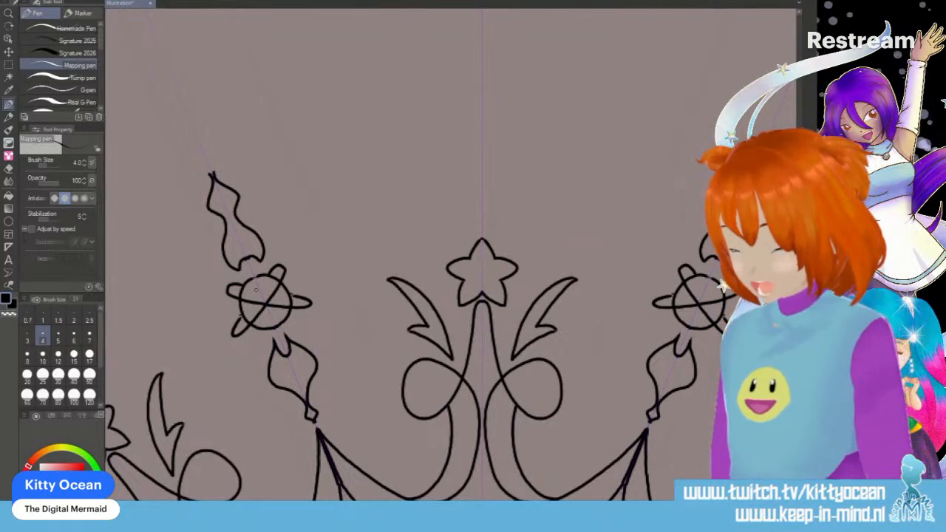
mouse_move(262, 341)
mouse_down()
mouse_move(255, 376)
mouse_move(264, 393)
mouse_move(289, 402)
mouse_move(289, 433)
mouse_move(303, 437)
mouse_move(292, 488)
mouse_move(391, 466)
mouse_move(286, 479)
mouse_move(274, 408)
mouse_move(247, 407)
mouse_move(239, 391)
mouse_move(263, 340)
mouse_up()
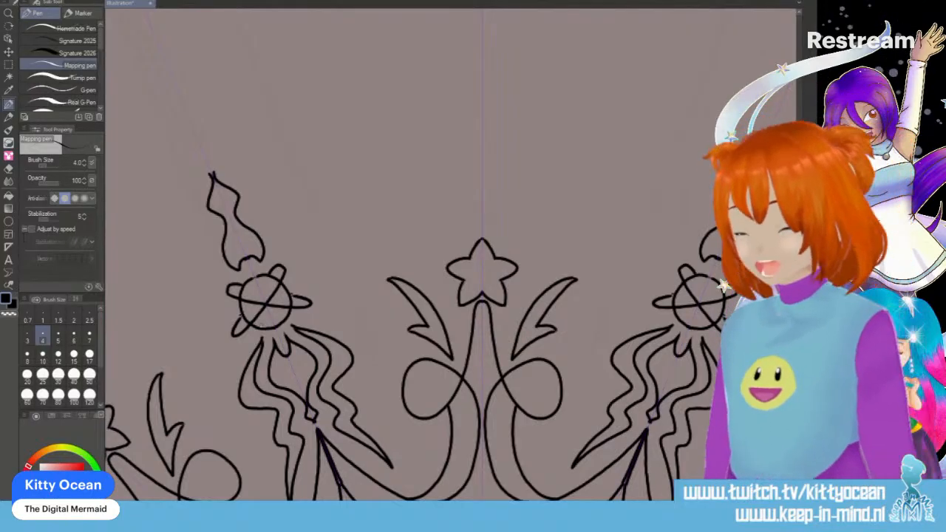
mouse_move(212, 175)
mouse_down()
mouse_move(220, 162)
mouse_move(198, 172)
mouse_move(215, 153)
mouse_up()
drag(201, 169, 196, 155)
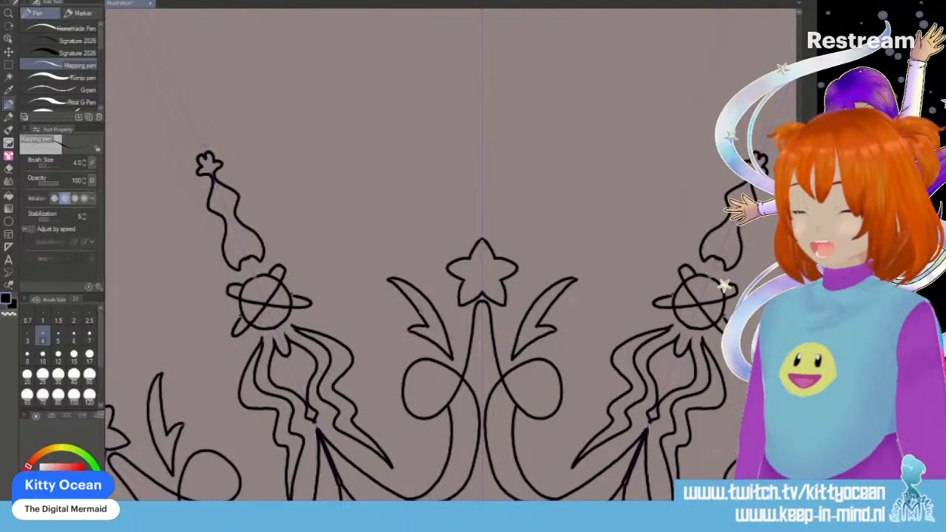
- Add inner detail lines to the notched leaves, loops, spires and stars, and an inner contour to the tapered finial tips
mouse_move(421, 313)
mouse_down()
mouse_move(432, 308)
mouse_move(426, 300)
mouse_up()
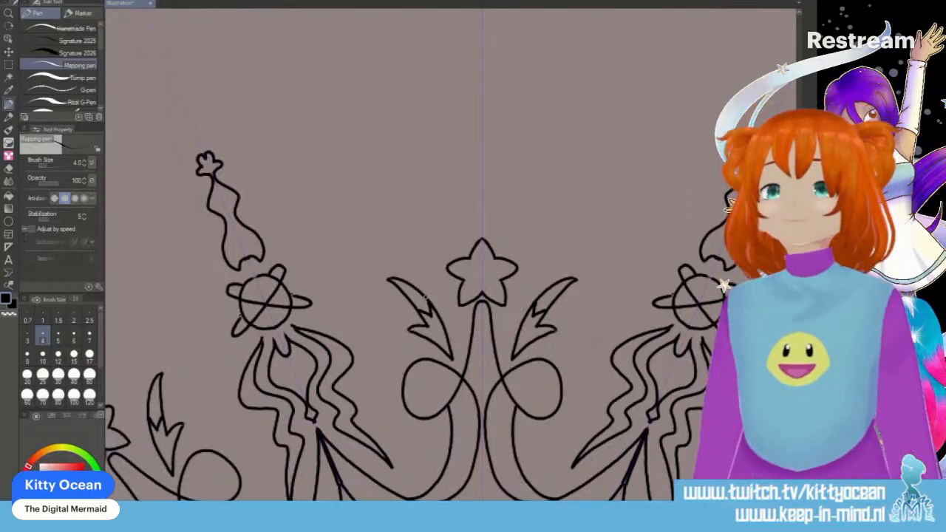
scroll(443, 296, down, 3)
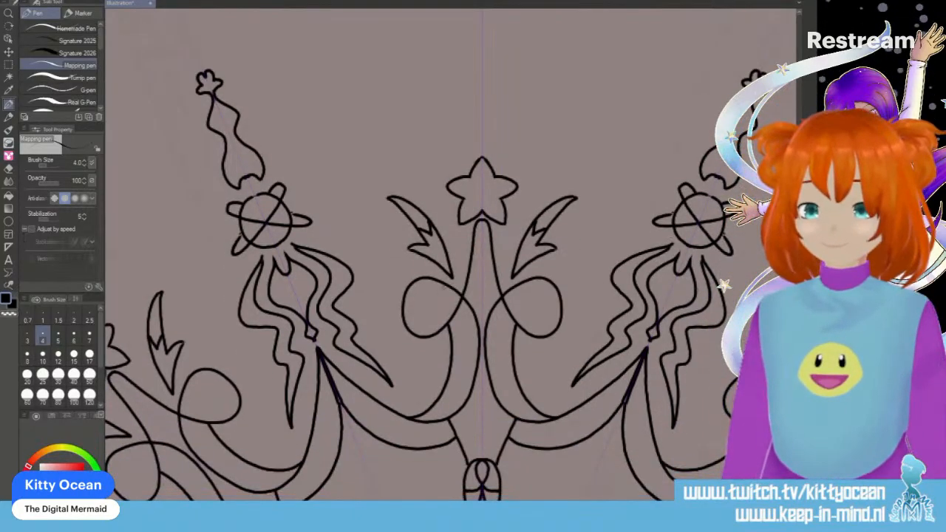
mouse_move(443, 285)
mouse_down()
mouse_move(427, 299)
mouse_move(429, 321)
mouse_move(449, 317)
mouse_up()
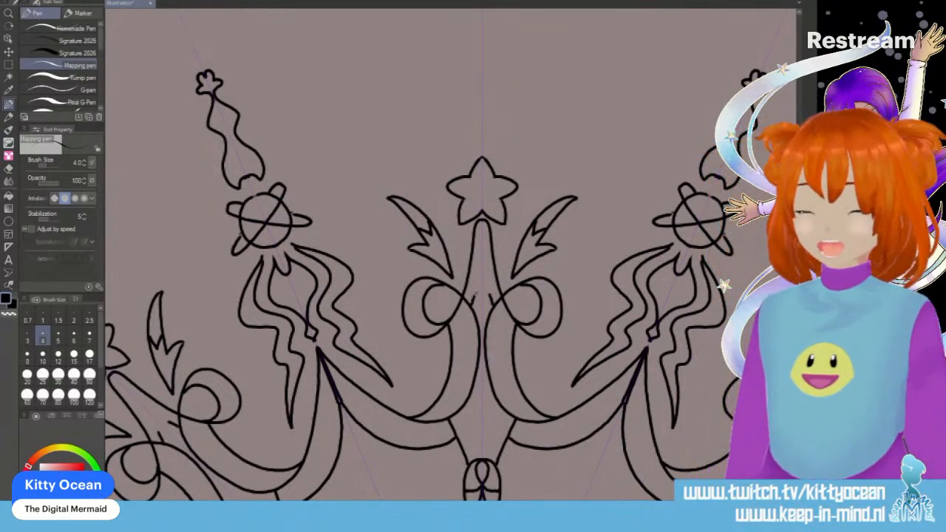
drag(472, 257, 484, 244)
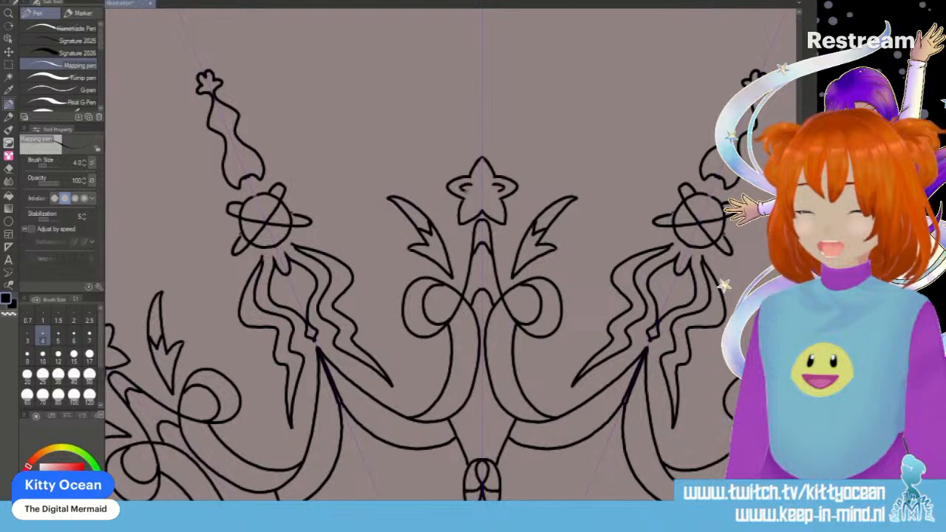
mouse_move(474, 180)
mouse_down()
mouse_move(482, 172)
mouse_move(466, 210)
mouse_move(482, 199)
mouse_up()
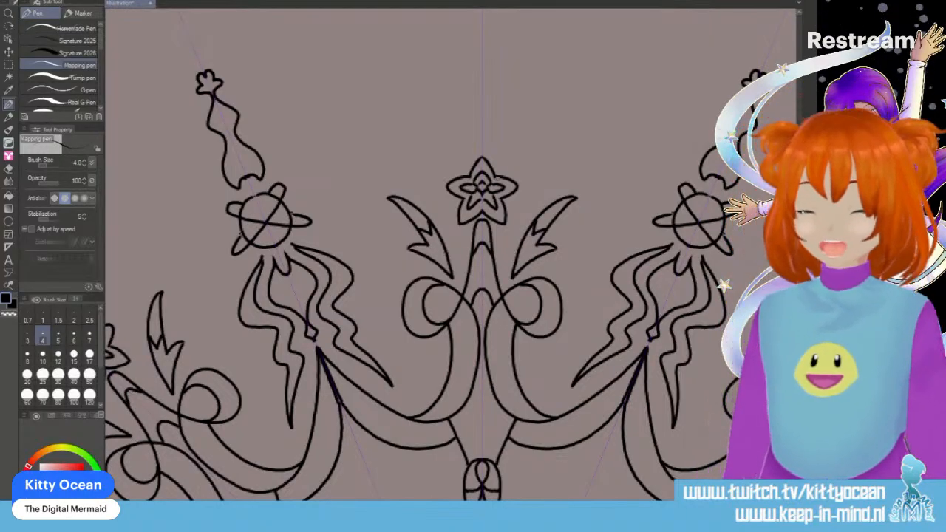
drag(214, 100, 228, 118)
mouse_move(217, 105)
mouse_down()
mouse_move(235, 119)
mouse_move(212, 129)
mouse_move(242, 177)
mouse_up()
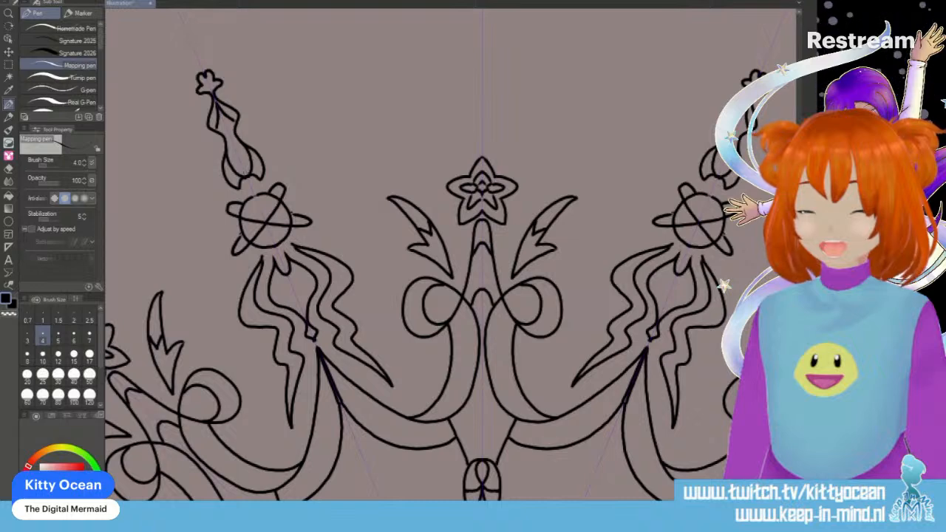
scroll(444, 254, down, 5)
mouse_move(320, 298)
mouse_down()
mouse_move(337, 289)
mouse_move(363, 232)
mouse_up()
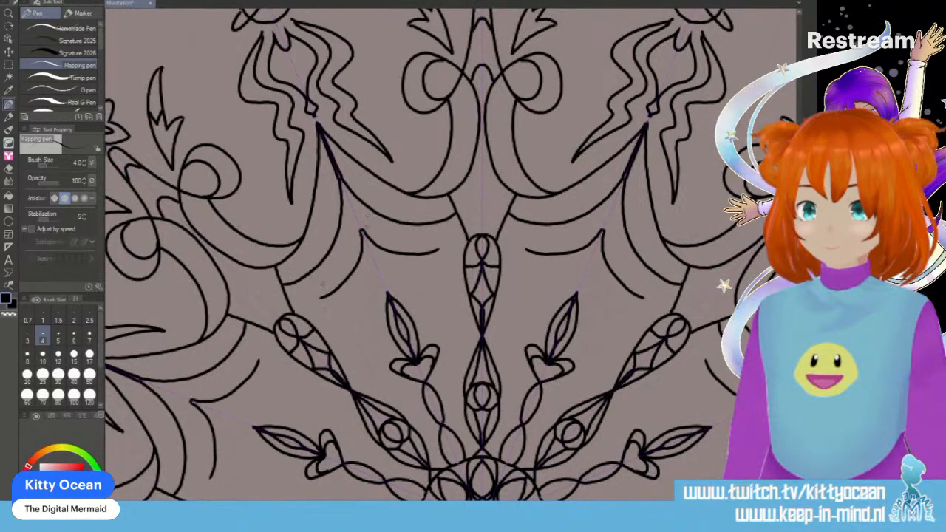
mouse_move(322, 298)
mouse_down()
mouse_move(368, 362)
mouse_move(386, 348)
mouse_move(369, 305)
mouse_move(383, 281)
mouse_up()
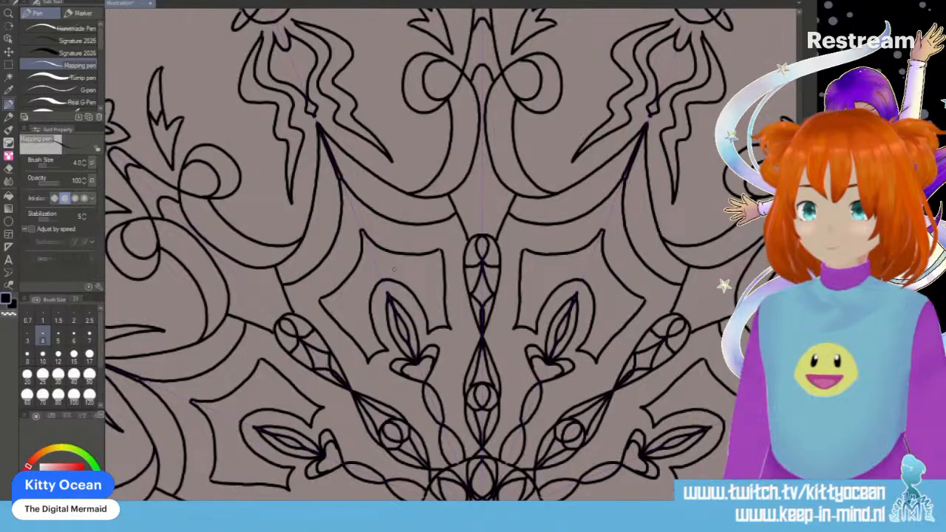
key(ctrl+z)
key(ctrl+z)
key(ctrl+z)
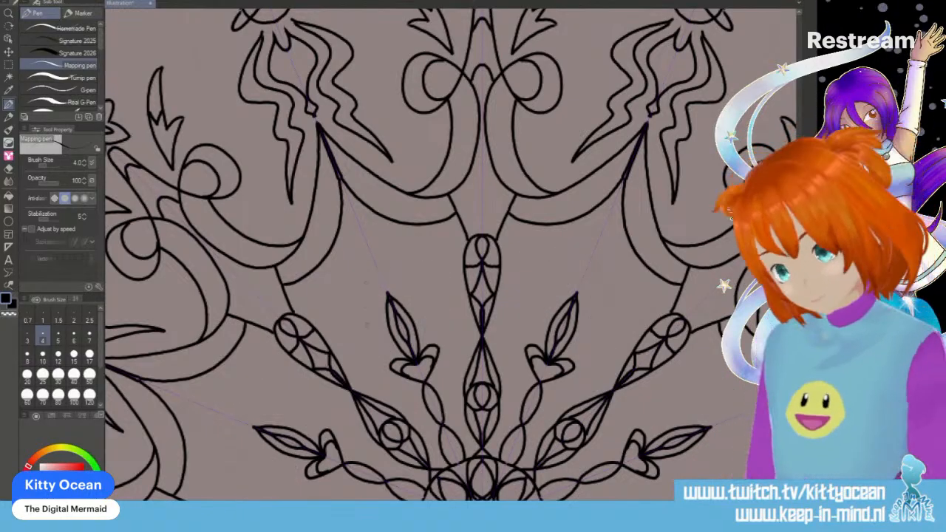
- Draw a small chevron ornament with curved, pointed arms above each inner arrow-shaped bud
mouse_move(364, 318)
mouse_down()
mouse_move(371, 279)
mouse_move(416, 263)
mouse_move(362, 315)
mouse_move(347, 291)
mouse_move(363, 233)
mouse_up()
drag(417, 263, 362, 231)
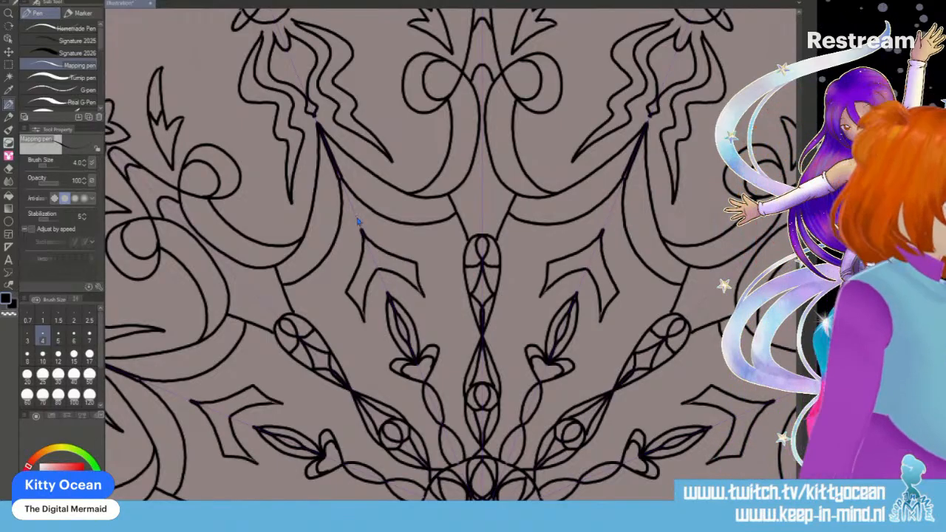
scroll(358, 221, down, 10)
scroll(358, 222, up, 2)
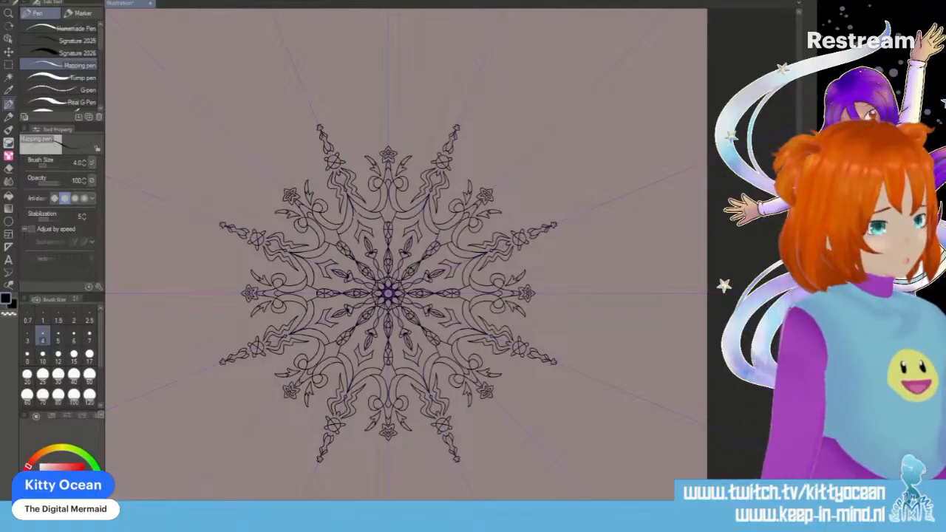
- Draw an upturned crescent moon above each star, with a long four-pointed spike rising from its opening
scroll(360, 222, up, 5)
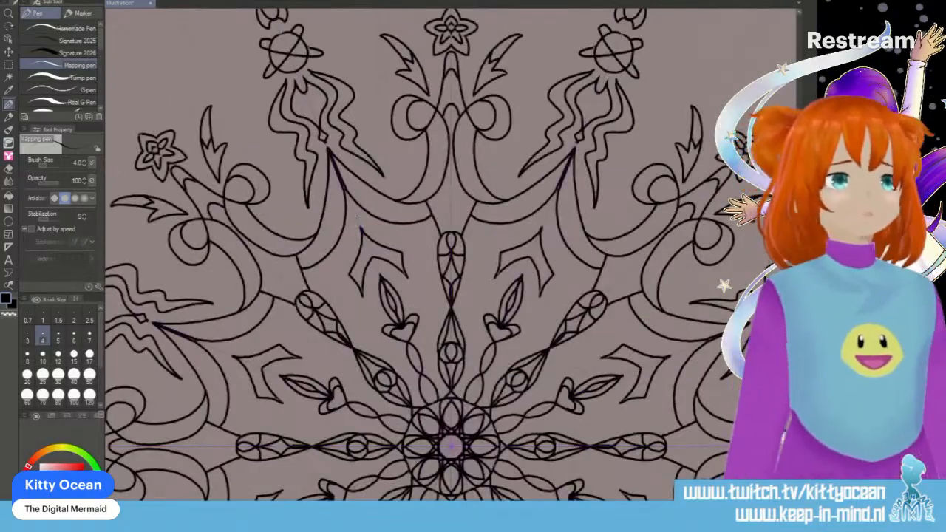
scroll(360, 230, up, 10)
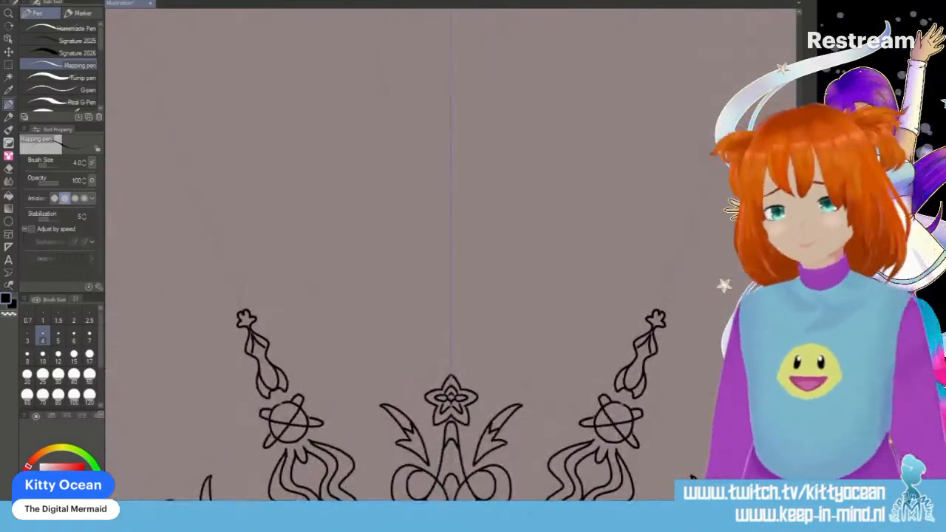
mouse_move(433, 297)
mouse_down()
mouse_move(424, 325)
mouse_move(453, 360)
mouse_up()
drag(436, 293, 446, 330)
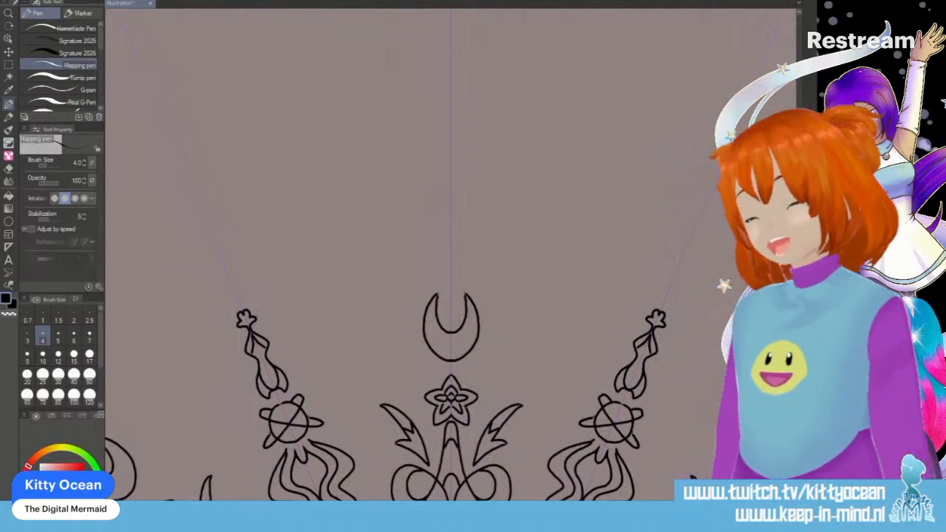
mouse_move(451, 194)
mouse_down()
mouse_move(434, 257)
mouse_move(450, 296)
mouse_up()
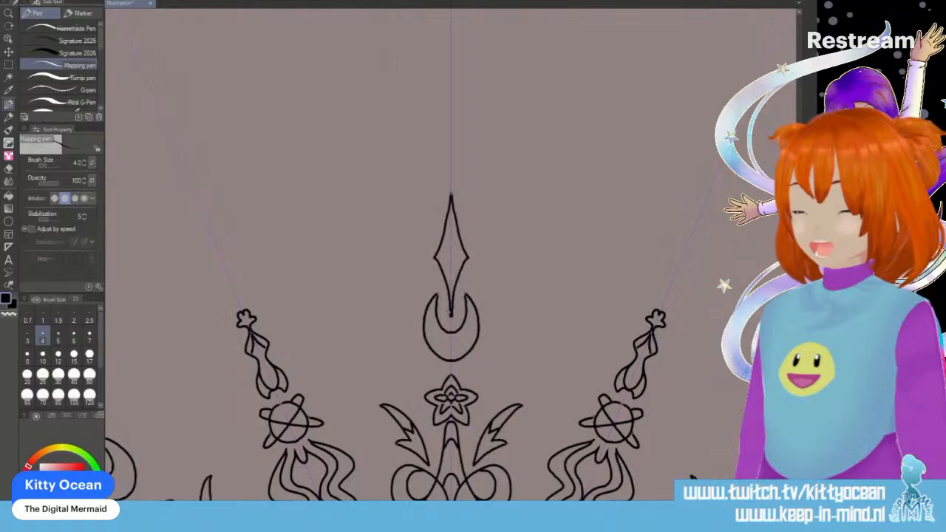
drag(266, 322, 271, 325)
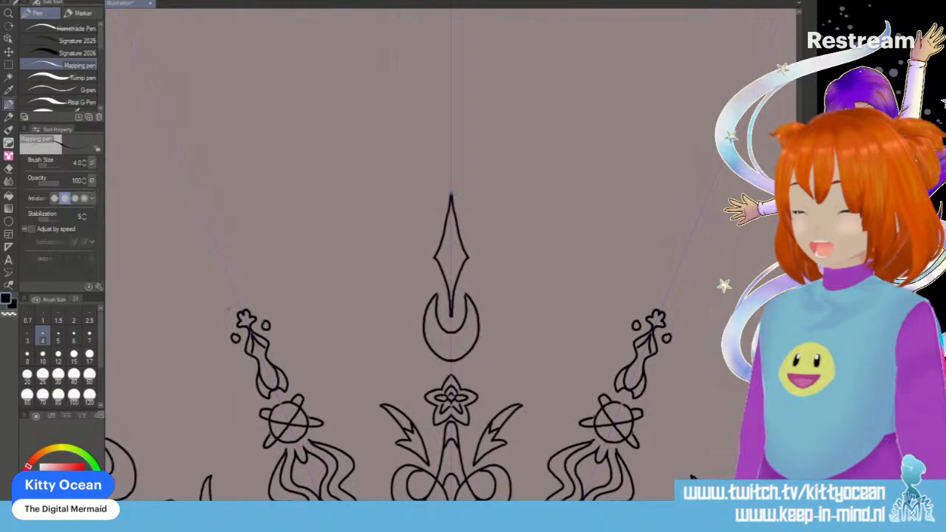
drag(246, 364, 246, 364)
drag(279, 351, 285, 333)
drag(229, 357, 228, 357)
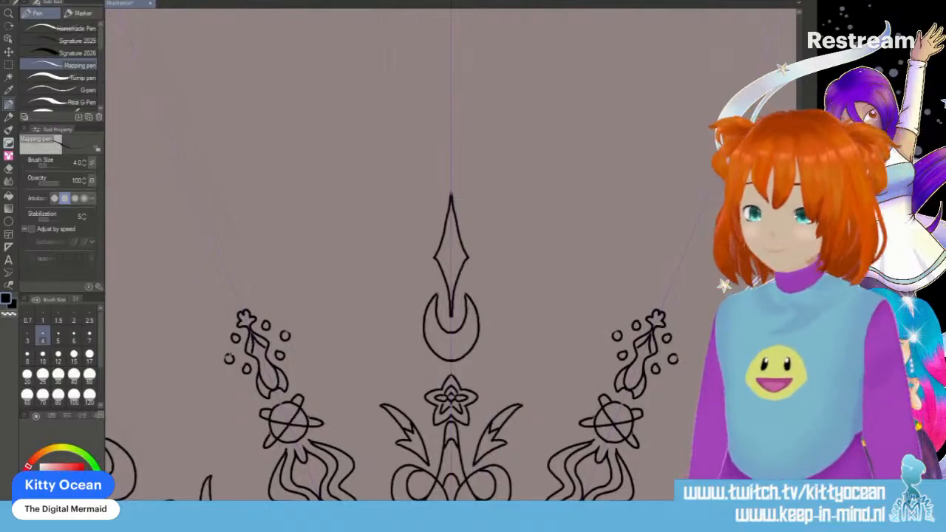
key(ctrl+z)
key(ctrl+z)
key(ctrl+z)
key(ctrl+z)
key(ctrl+z)
key(ctrl+z)
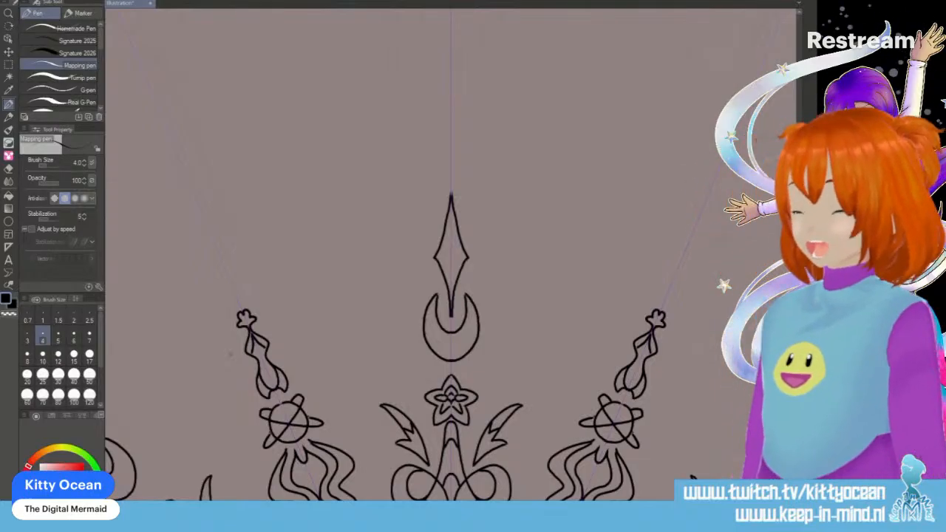
- Add crystal-like facet lines inside the four-pointed spike above each crescent moon
drag(450, 199, 451, 246)
key(ctrl+z)
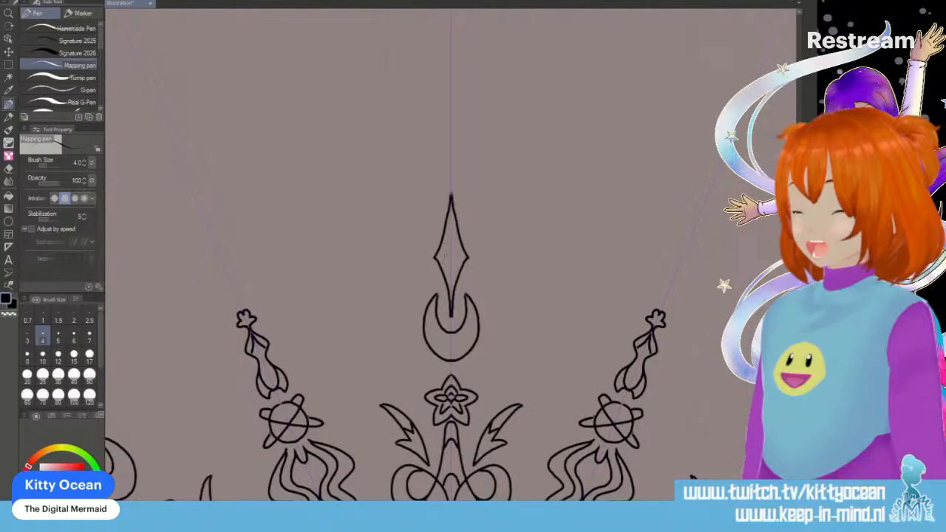
mouse_move(445, 256)
mouse_down()
mouse_move(450, 238)
mouse_move(452, 300)
mouse_up()
mouse_move(451, 195)
mouse_down()
mouse_move(451, 238)
mouse_move(452, 195)
mouse_up()
key(ctrl+z)
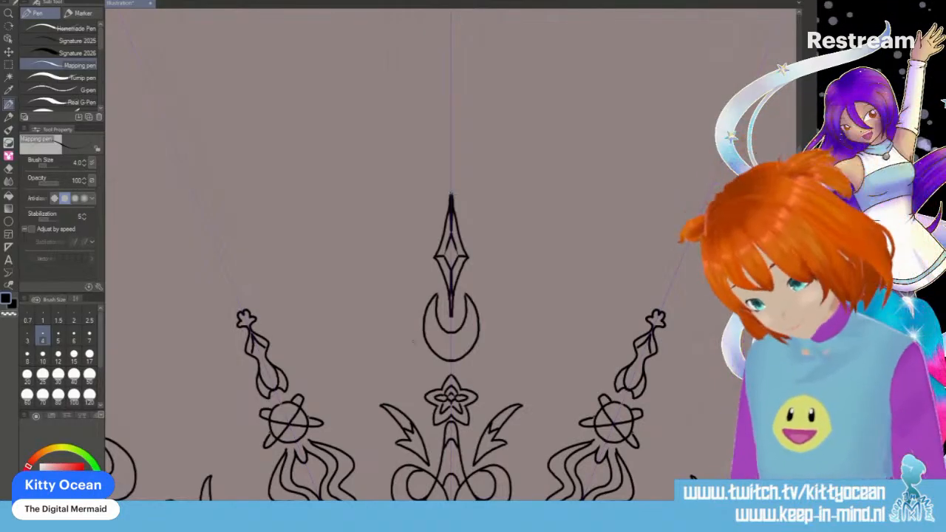
- Draw a scalloped, cloud-like wing curving around both sides of each crescent moon
mouse_move(438, 370)
mouse_down()
mouse_move(419, 355)
mouse_move(416, 314)
mouse_move(398, 349)
mouse_move(405, 372)
mouse_move(417, 371)
mouse_up()
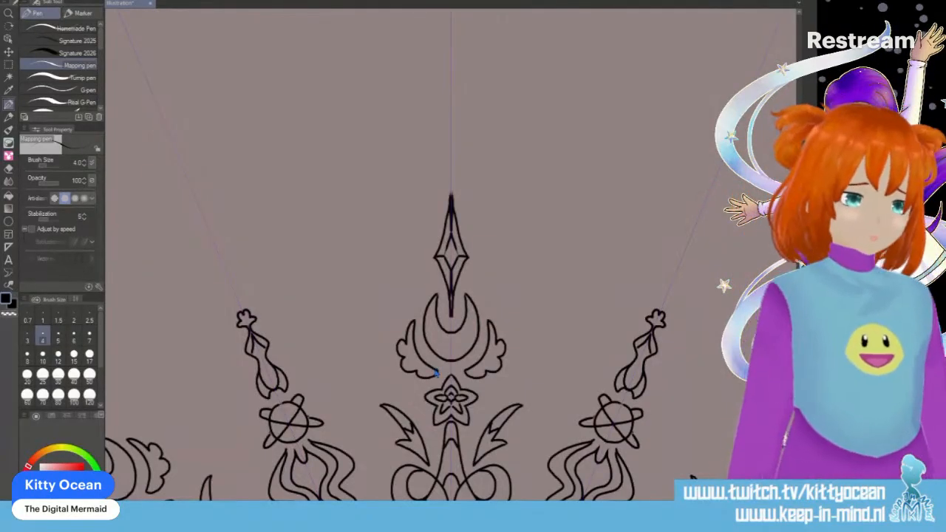
scroll(436, 373, down, 4)
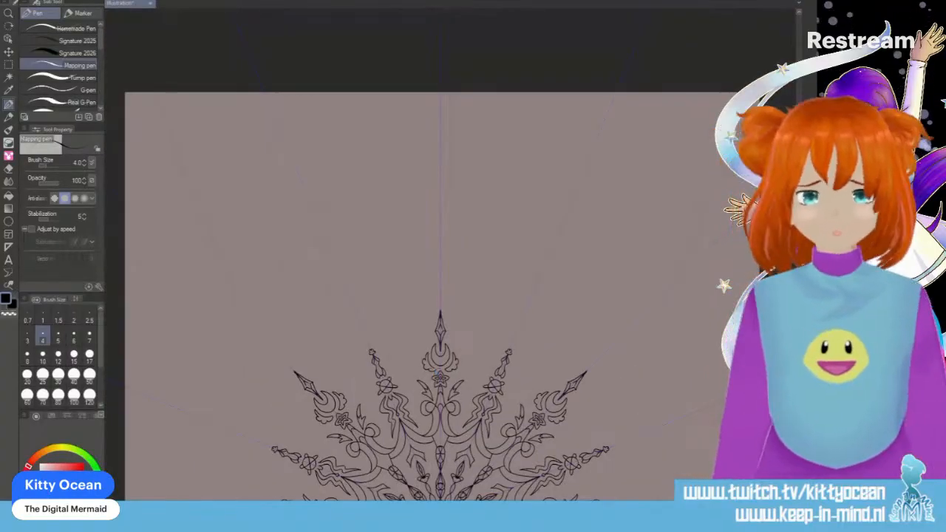
scroll(441, 296, down, 5)
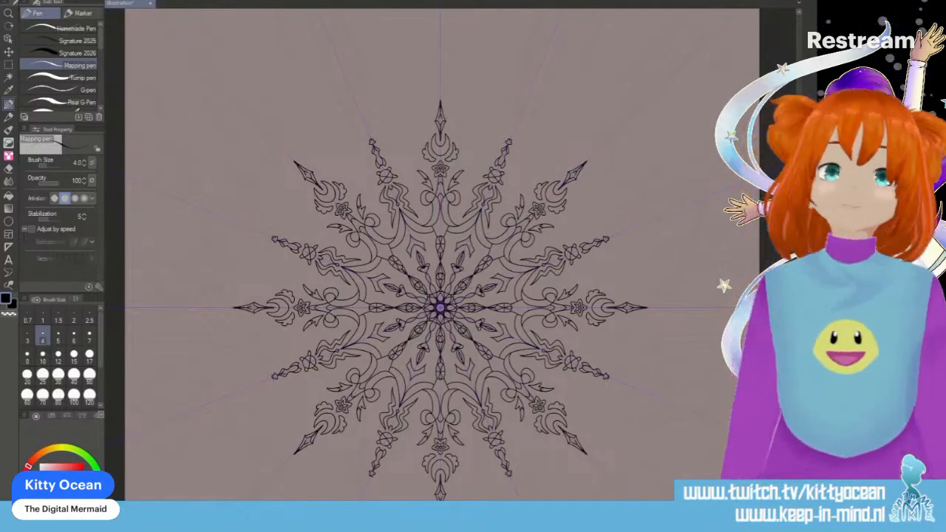
- Save the drawing as Space Ice Crystal, hide the paper background, and save a transparent PNG copy
click(25, 1)
click(44, 82)
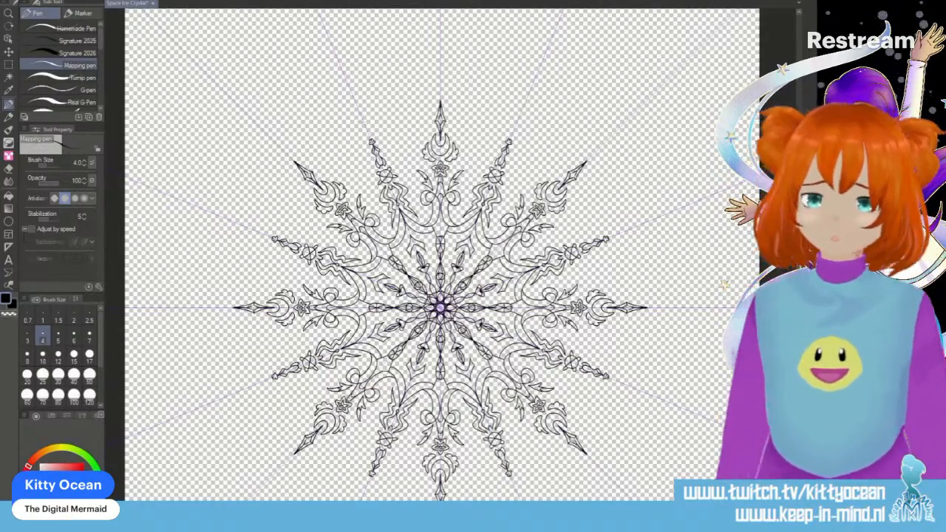
click(12, 1)
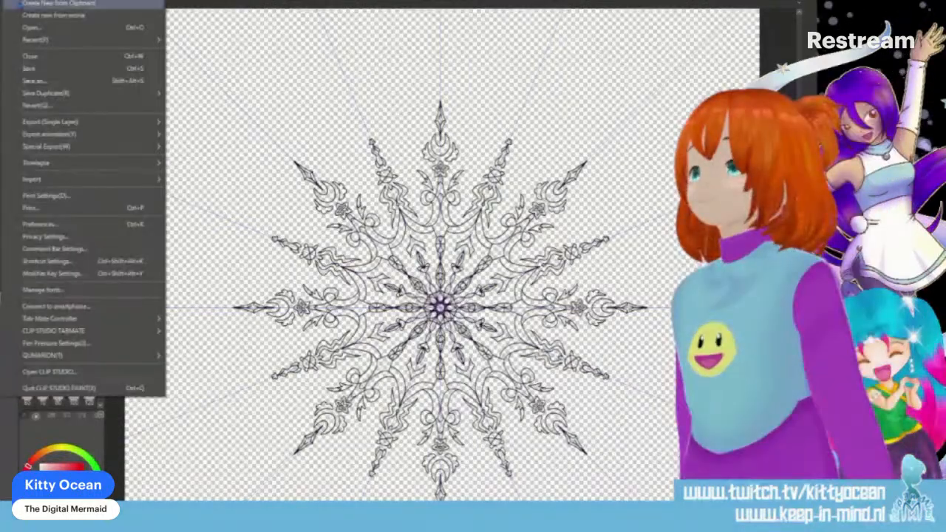
click(62, 80)
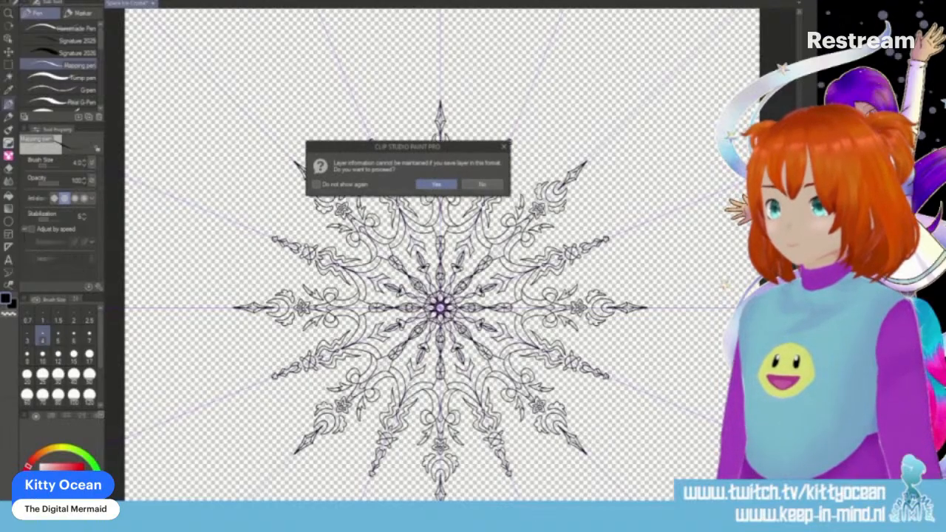
click(434, 186)
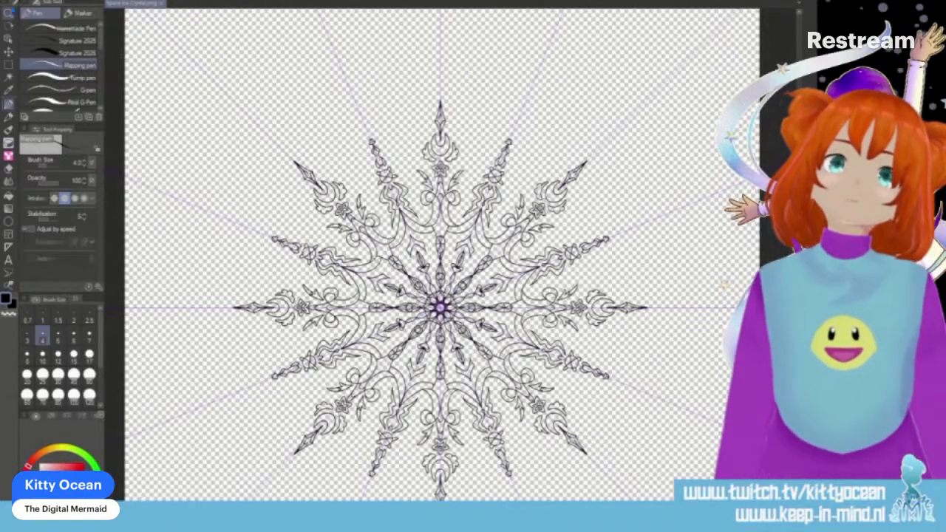
- Create a new portrait illustration canvas
click(9, 0)
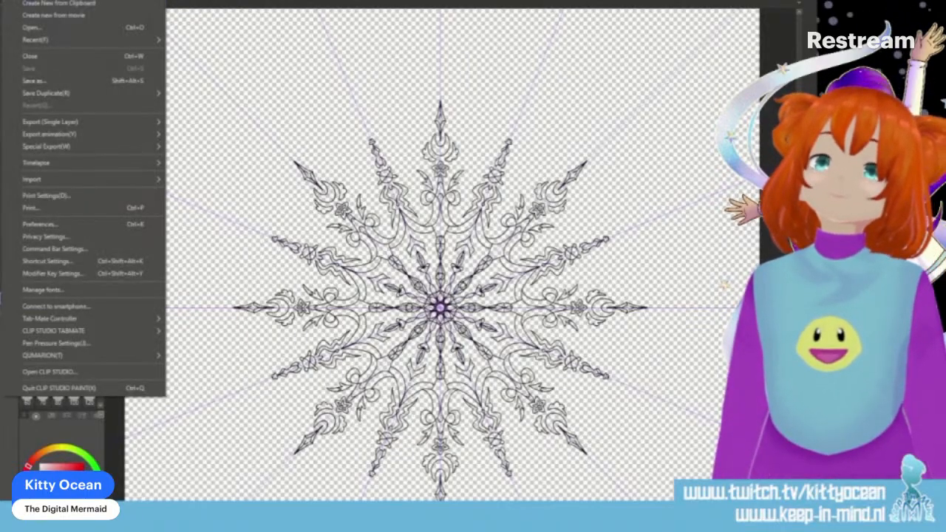
click(31, 1)
key(Return)
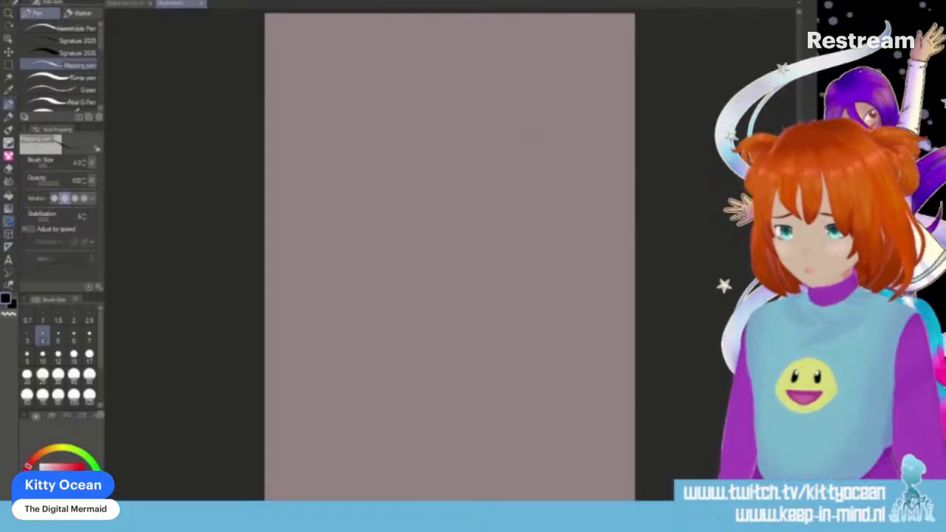
- Place a vertical symmetrical ruler with 2 lines and line symmetry down the centre of the canvas
click(9, 247)
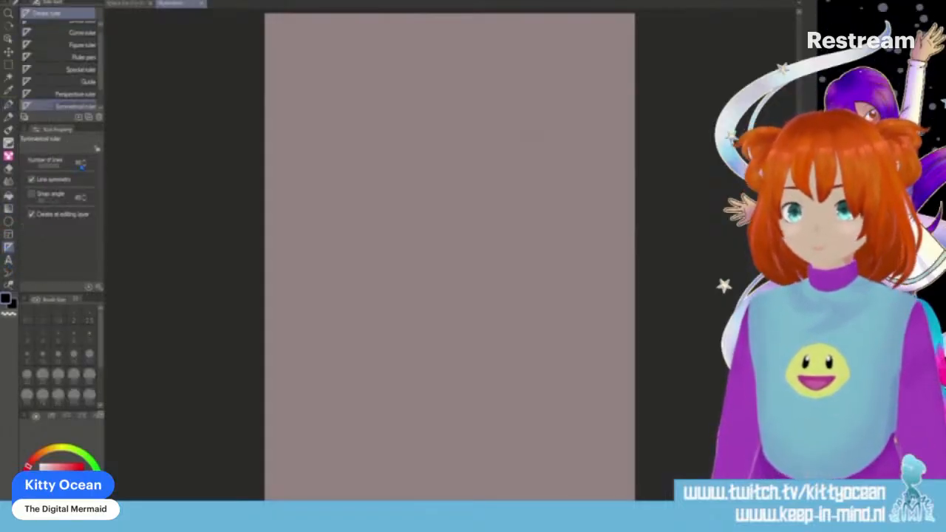
drag(59, 167, 42, 165)
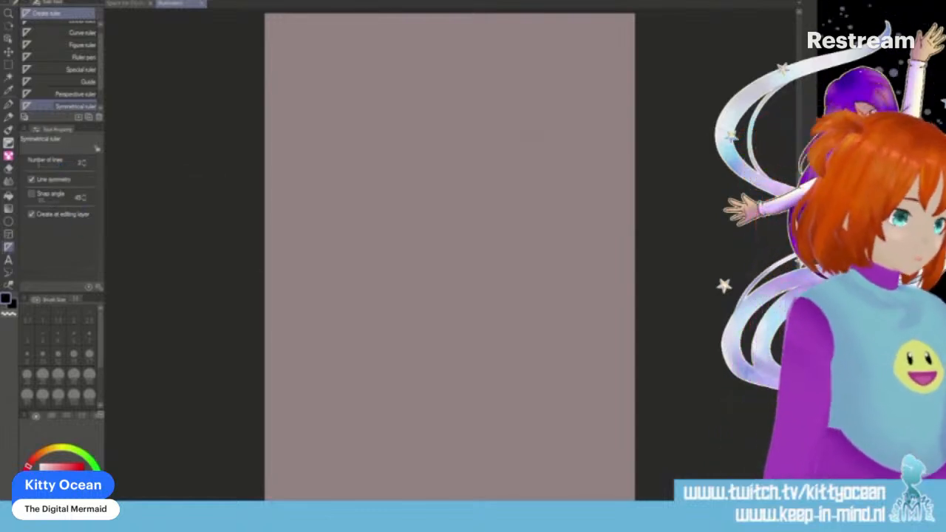
drag(448, 129, 448, 434)
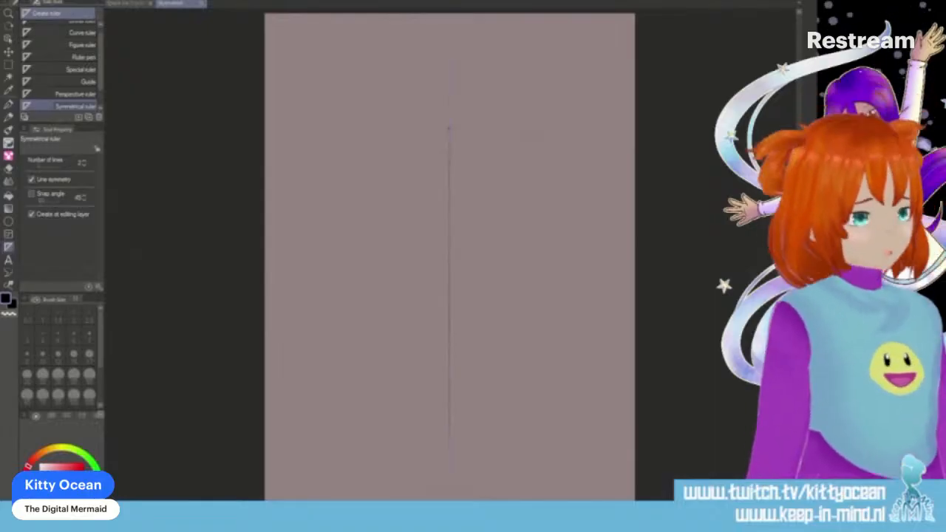
- Draw a symmetrical tulip bloom on the ruler line with the Mapping pen, using two pointed outer petals, a centre petal and small petals between them
key(ctrl+plus)
key(ctrl+plus)
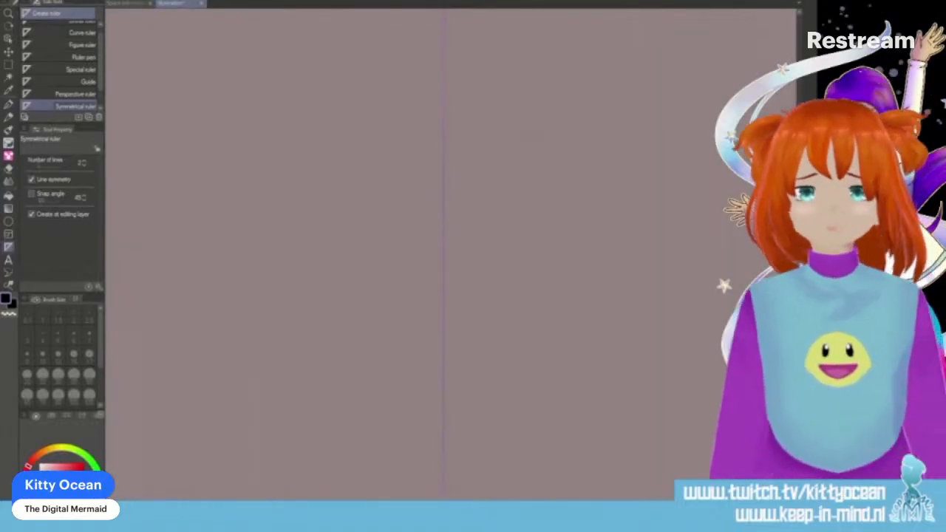
key(p)
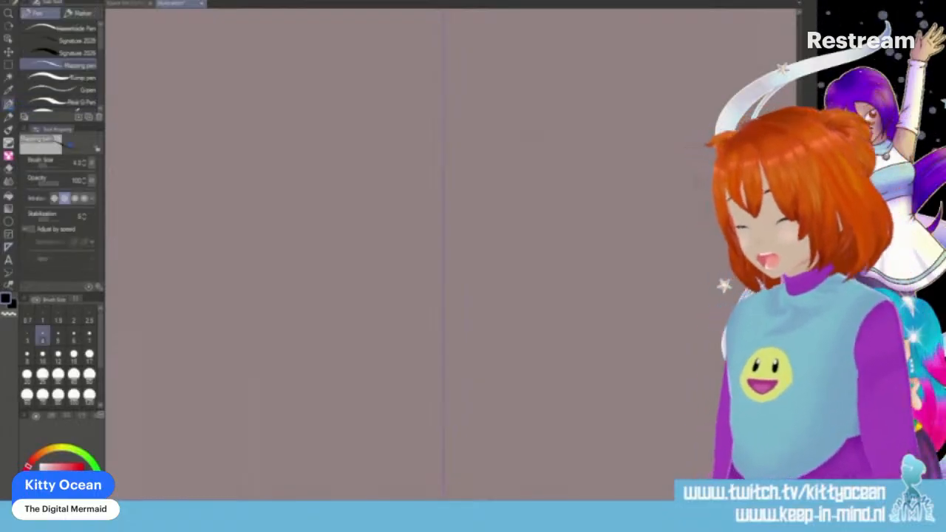
mouse_move(444, 241)
mouse_down()
mouse_move(391, 196)
mouse_move(397, 253)
mouse_move(438, 274)
mouse_move(443, 252)
mouse_up()
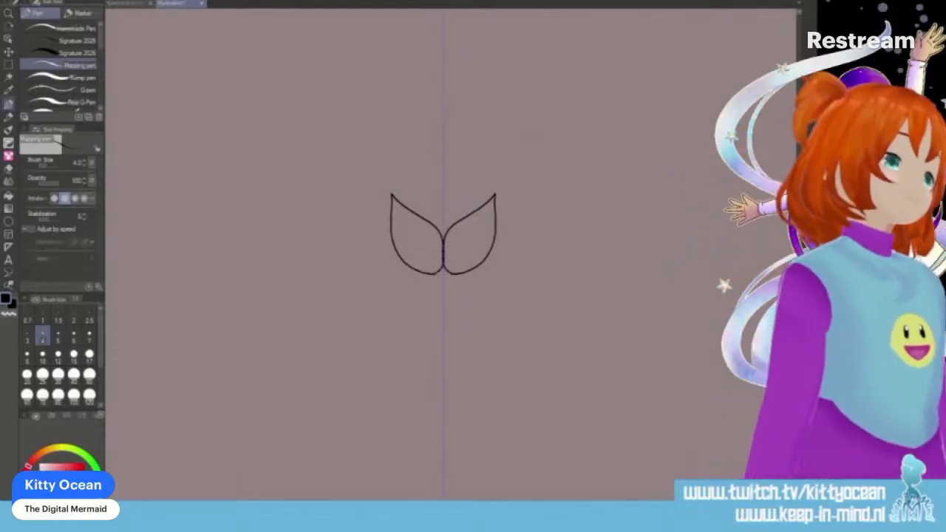
key(ctrl+z)
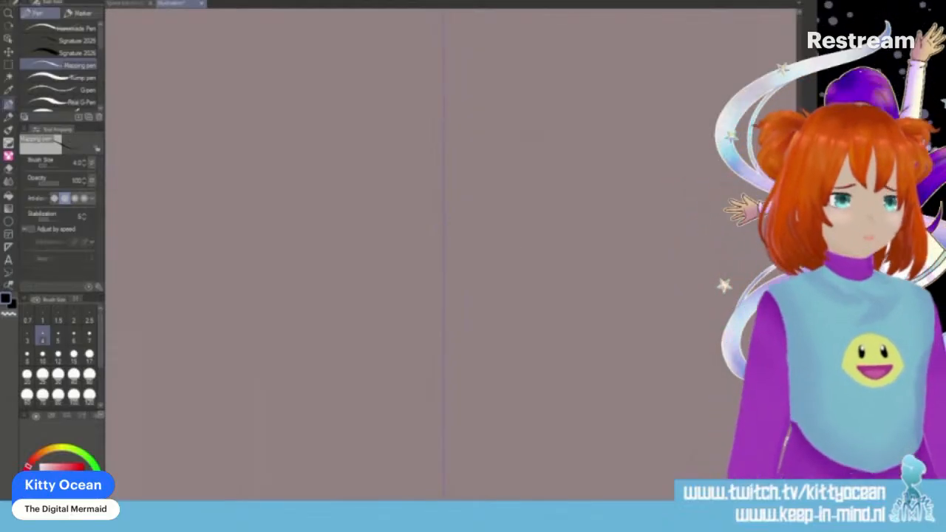
mouse_move(443, 267)
mouse_down()
mouse_move(460, 221)
mouse_move(504, 182)
mouse_move(498, 265)
mouse_move(480, 284)
mouse_move(444, 295)
mouse_move(443, 267)
mouse_move(444, 296)
mouse_up()
drag(427, 219, 443, 186)
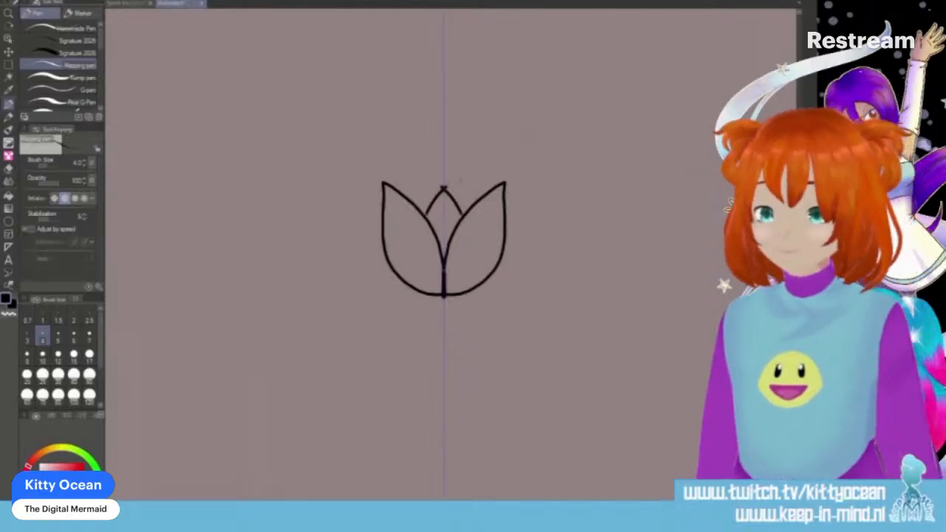
key(ctrl+z)
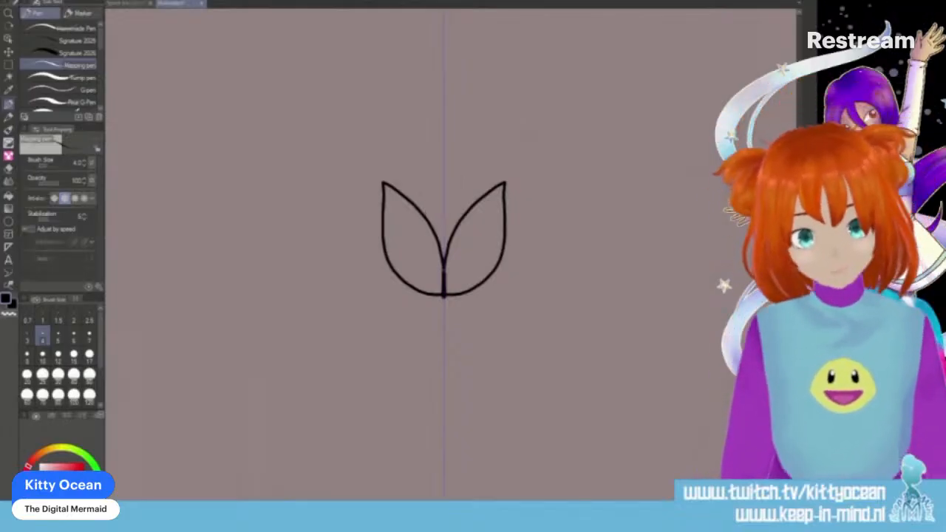
drag(412, 201, 444, 161)
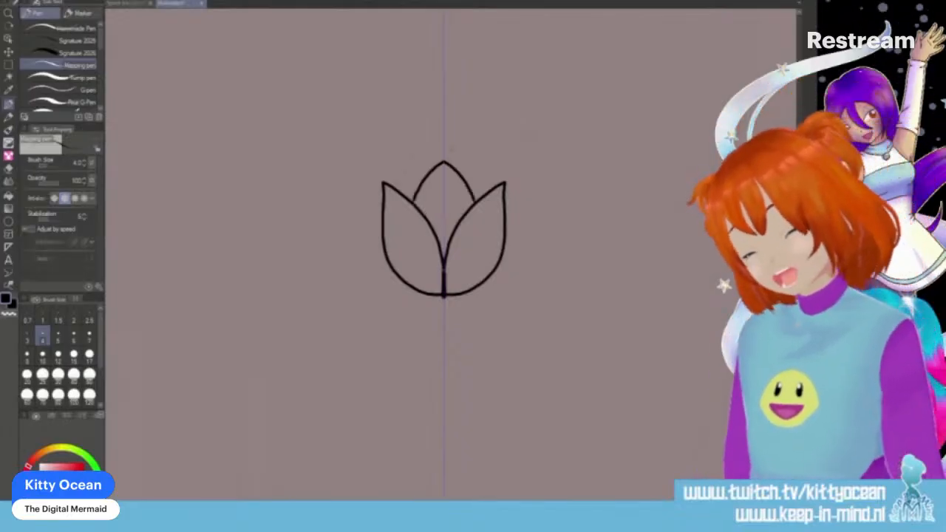
drag(401, 186, 418, 182)
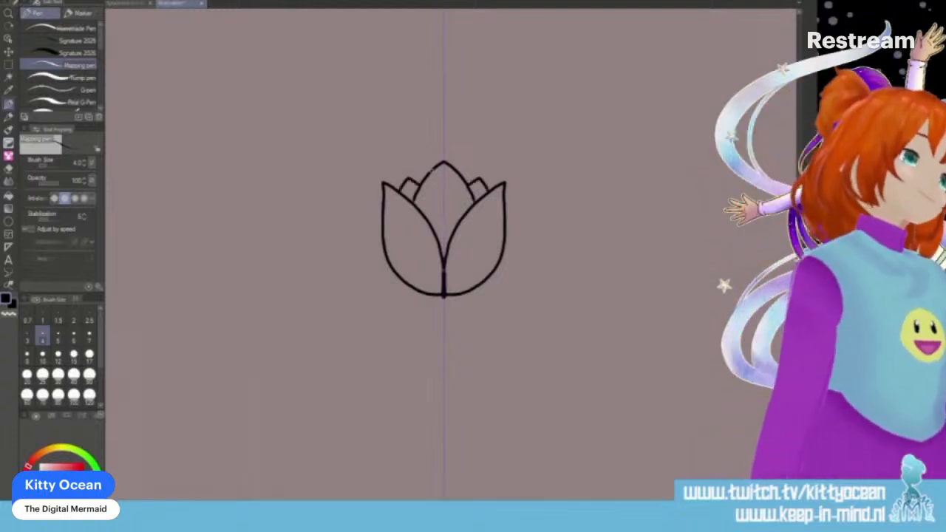
- Draw a long straight stem with a small collar beneath the tulip bloom and a large folded leaf arching outward on each side
drag(438, 294, 439, 491)
key(ctrl+z)
scroll(451, 255, down, 3)
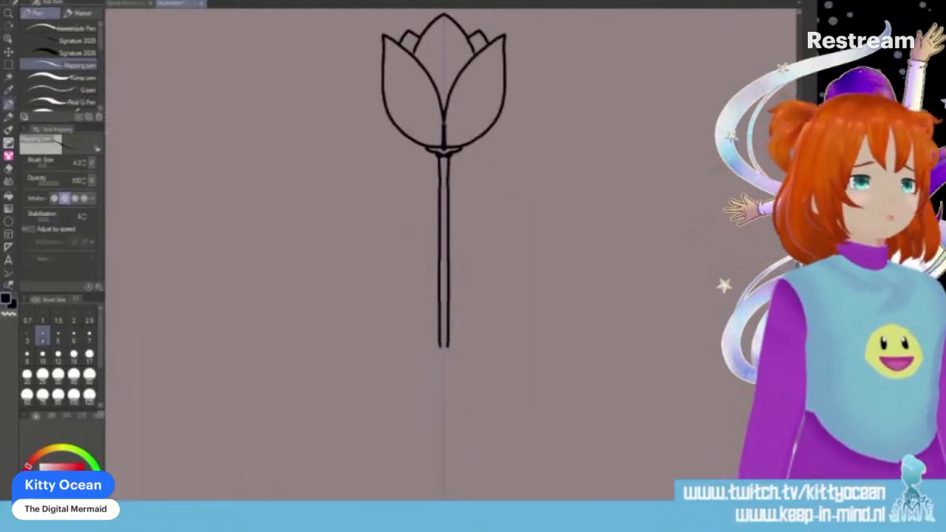
mouse_move(439, 345)
mouse_down()
mouse_move(401, 222)
mouse_move(354, 173)
mouse_move(299, 203)
mouse_move(295, 257)
mouse_move(339, 229)
mouse_move(369, 182)
mouse_move(367, 220)
mouse_move(402, 296)
mouse_move(441, 346)
mouse_up()
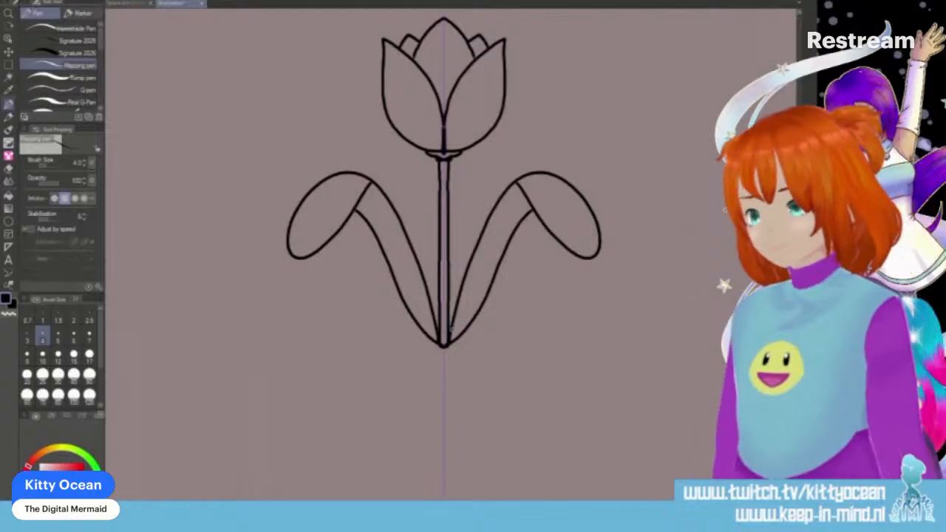
- Draw a small teardrop on each side of the tulip's stem, between the stem and the arching leaves
scroll(444, 254, up, 7)
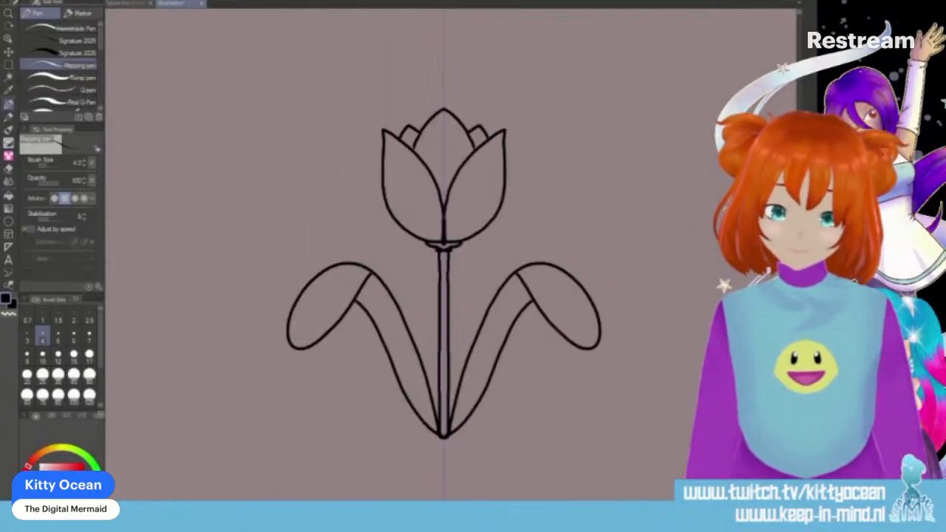
scroll(443, 254, down, 6)
scroll(443, 254, up, 4)
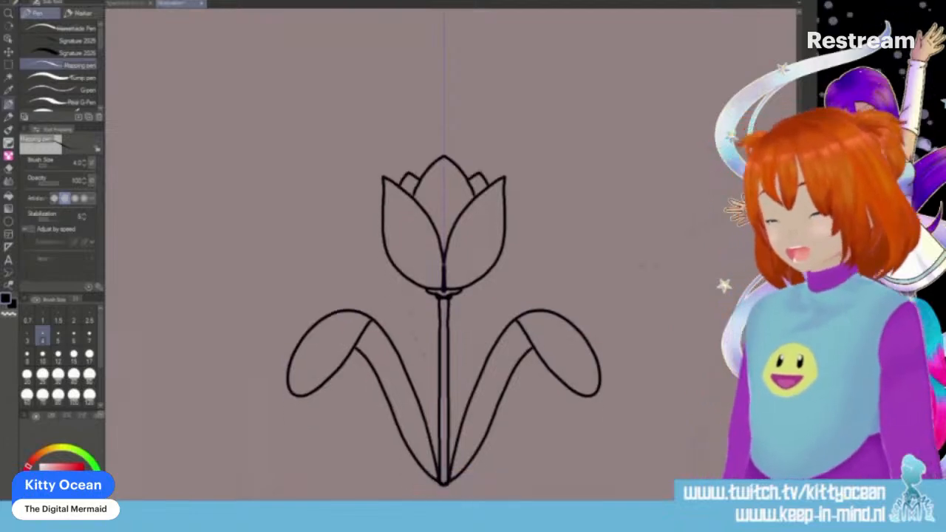
mouse_move(426, 366)
mouse_down()
mouse_move(412, 311)
mouse_move(396, 313)
mouse_move(426, 370)
mouse_up()
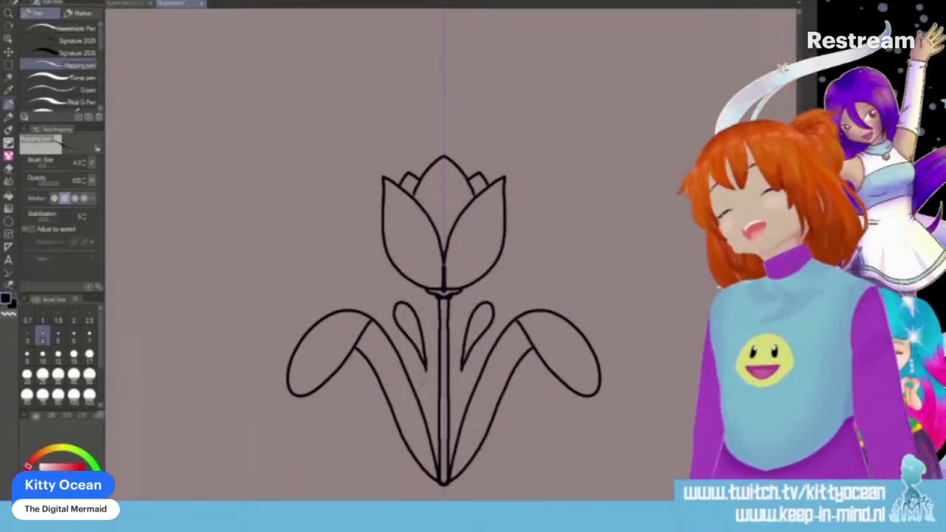
- Draw a small downward-facing bud above the tulip, with a rounded centre, curved side petals and two small loops on top
scroll(444, 255, up, 8)
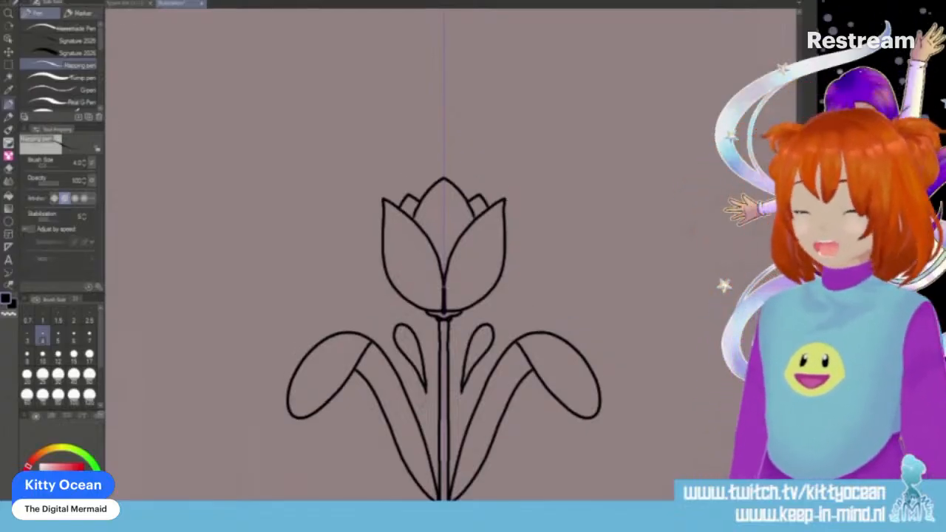
drag(422, 392, 443, 374)
key(ctrl+z)
mouse_move(422, 389)
mouse_down()
mouse_move(443, 363)
mouse_move(421, 385)
mouse_move(421, 340)
mouse_move(442, 327)
mouse_up()
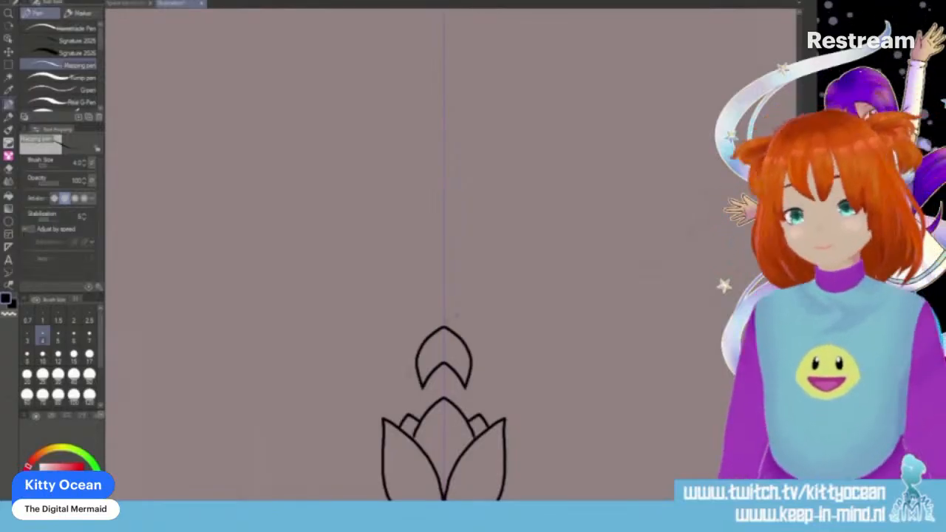
mouse_move(414, 384)
mouse_down()
mouse_move(409, 360)
mouse_move(443, 390)
mouse_up()
key(ctrl+z)
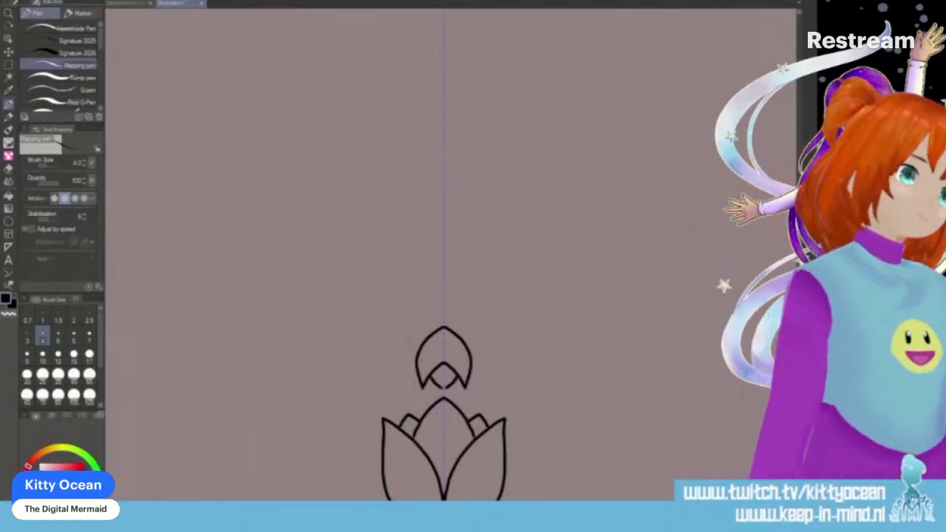
key(ctrl+z)
drag(432, 373, 443, 383)
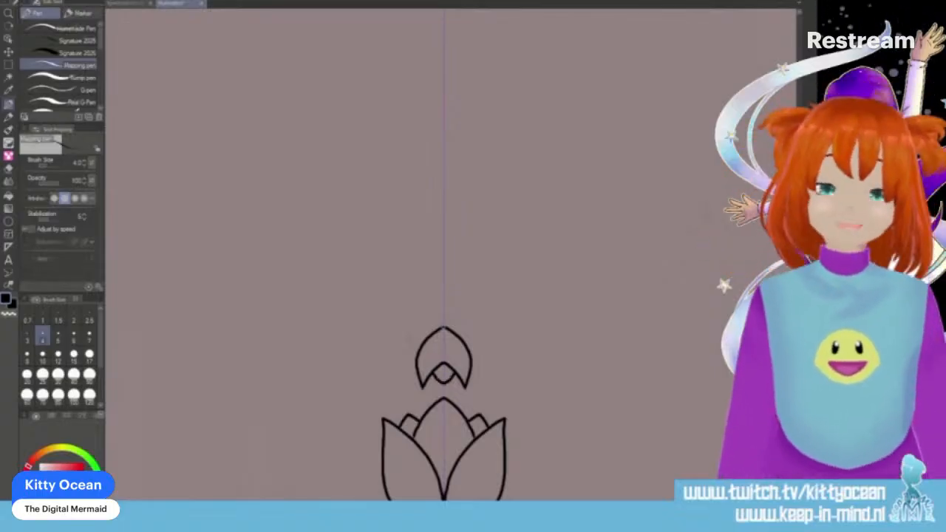
drag(442, 326, 400, 359)
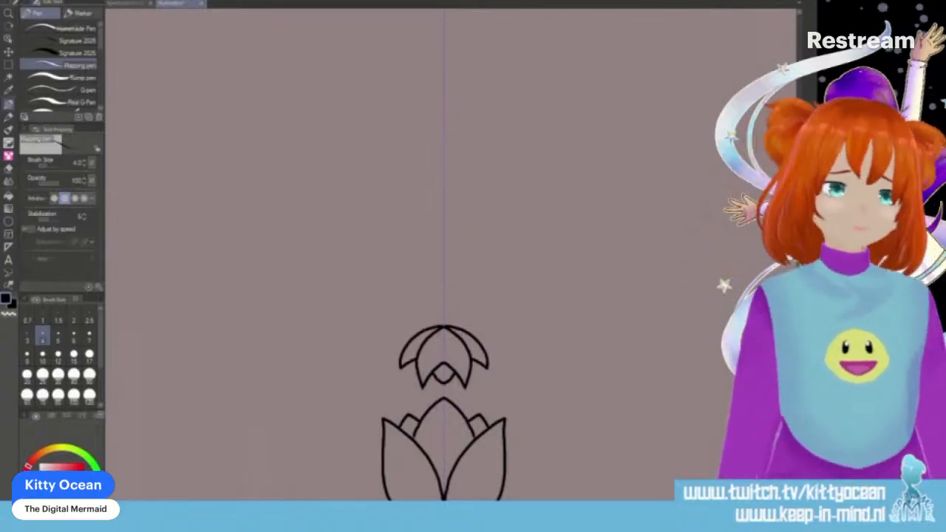
mouse_move(443, 325)
mouse_down()
mouse_move(410, 319)
mouse_move(443, 325)
mouse_up()
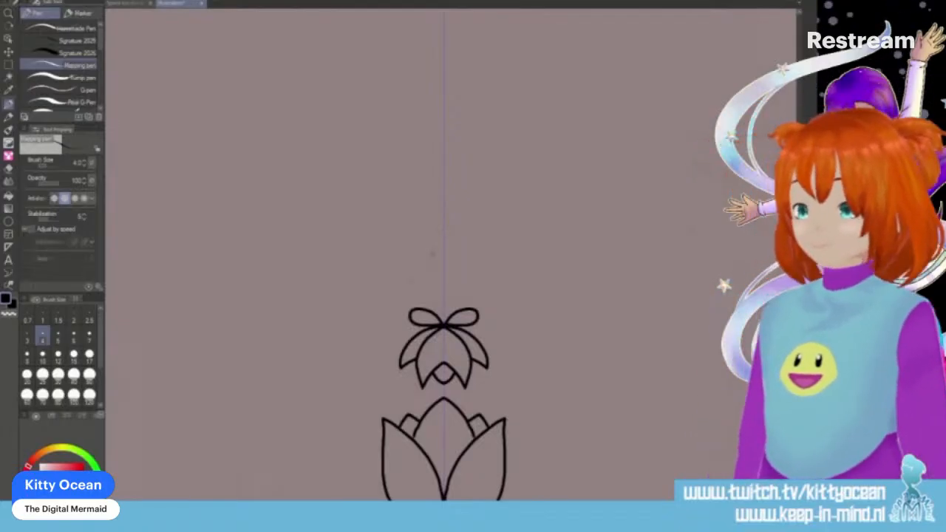
- Draw a fan of four rounded leaves above the bud, with a small tulip and bow-like collar on a short stem rising from it
mouse_move(443, 279)
mouse_down()
mouse_move(436, 253)
mouse_move(400, 245)
mouse_move(443, 278)
mouse_move(439, 226)
mouse_move(412, 215)
mouse_move(444, 271)
mouse_up()
drag(443, 233, 444, 182)
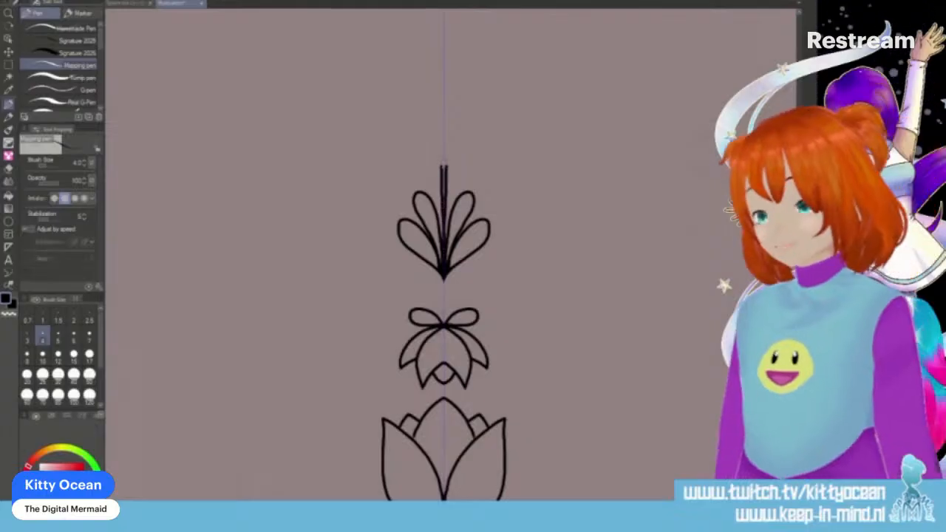
key(ctrl+z)
drag(445, 192, 444, 377)
mouse_move(443, 448)
mouse_down()
mouse_move(443, 365)
mouse_move(458, 361)
mouse_move(467, 324)
mouse_move(444, 357)
mouse_up()
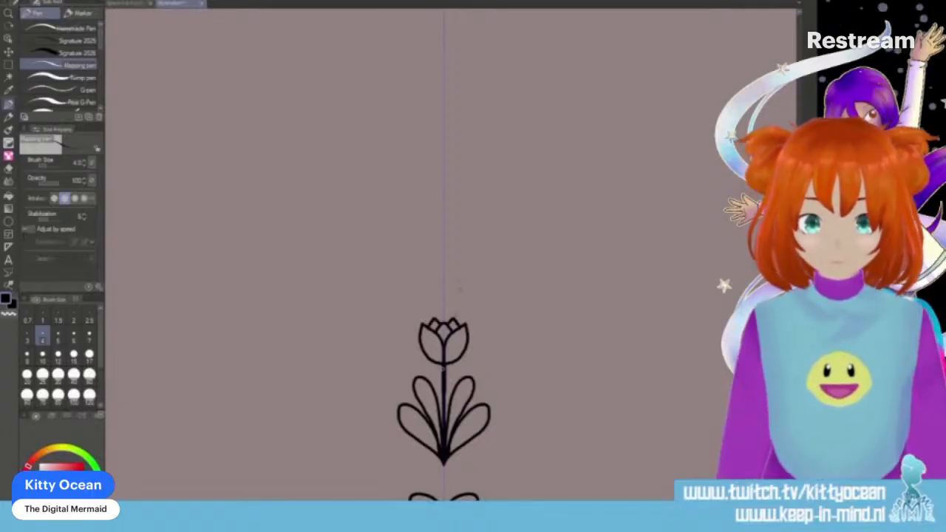
drag(426, 365, 463, 368)
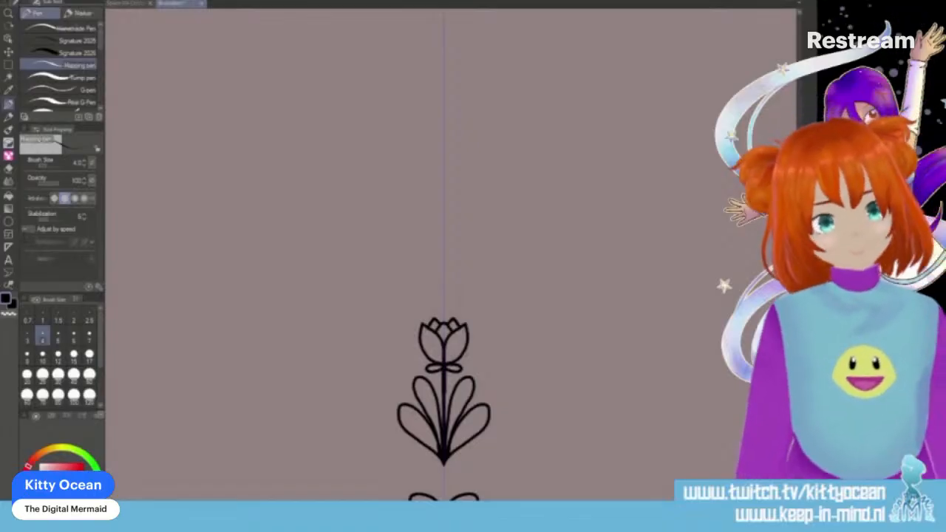
- Draw a detached, outward-slanting teardrop on each side of the small tulip's leaf fan
drag(407, 393, 383, 365)
key(ctrl+z)
drag(383, 366, 405, 396)
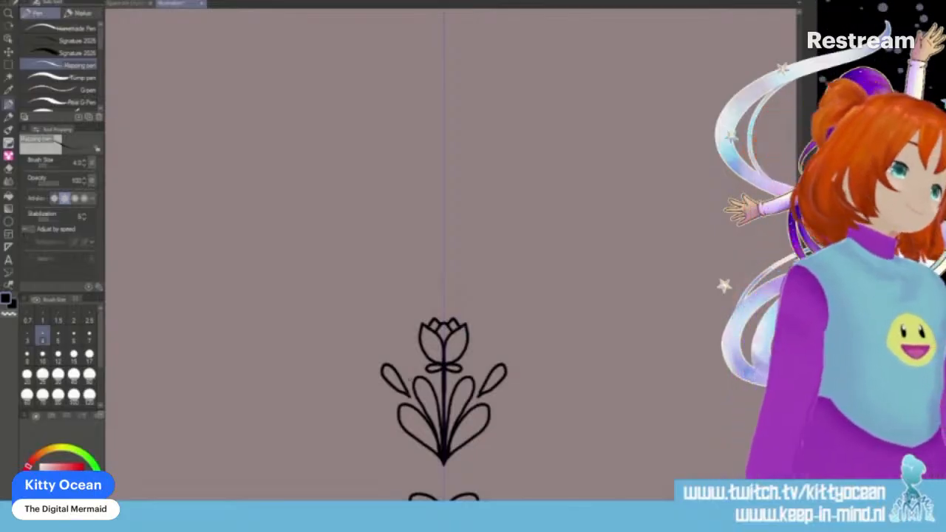
- Draw a layered lotus with two lower loops above the small tulip, flanked by teardrops and dots, with a crescent and an oval drop above it
scroll(410, 380, up, 3)
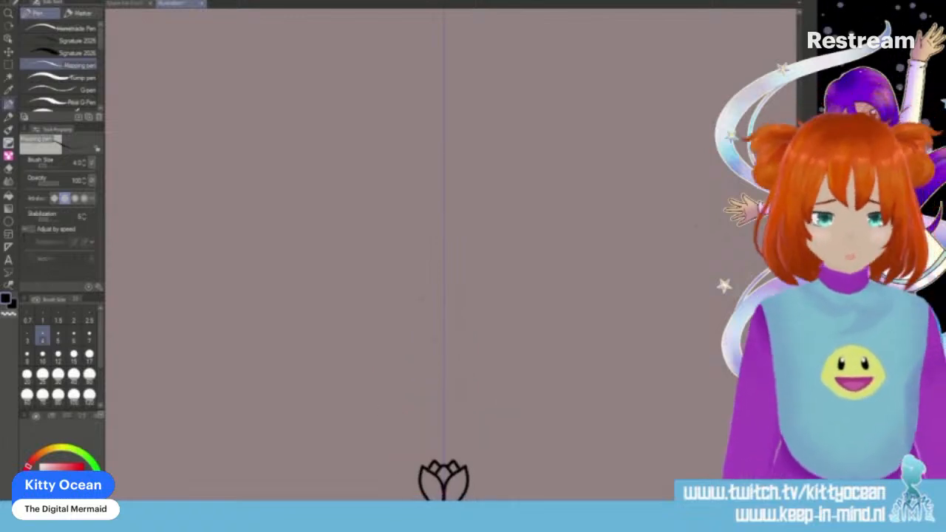
mouse_move(443, 365)
mouse_down()
mouse_move(386, 358)
mouse_move(442, 372)
mouse_move(405, 331)
mouse_move(422, 352)
mouse_up()
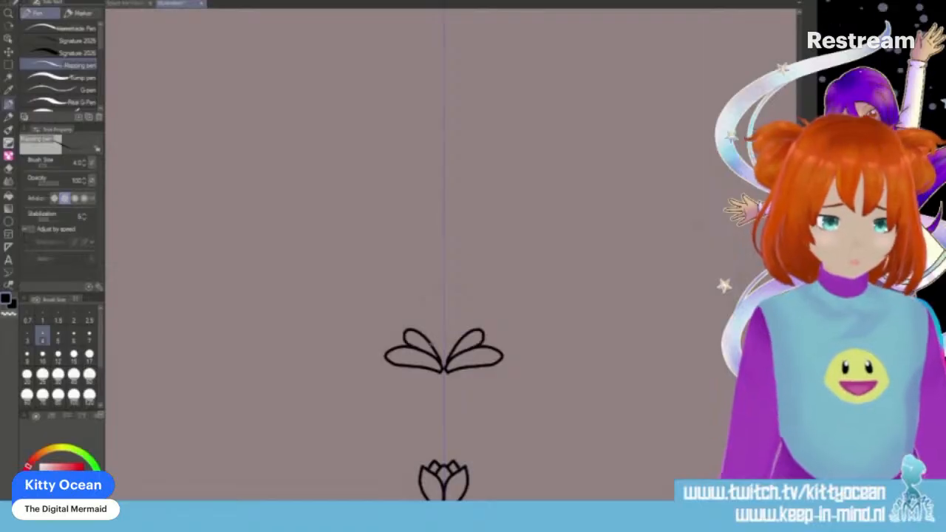
key(ctrl+z)
drag(433, 340, 444, 329)
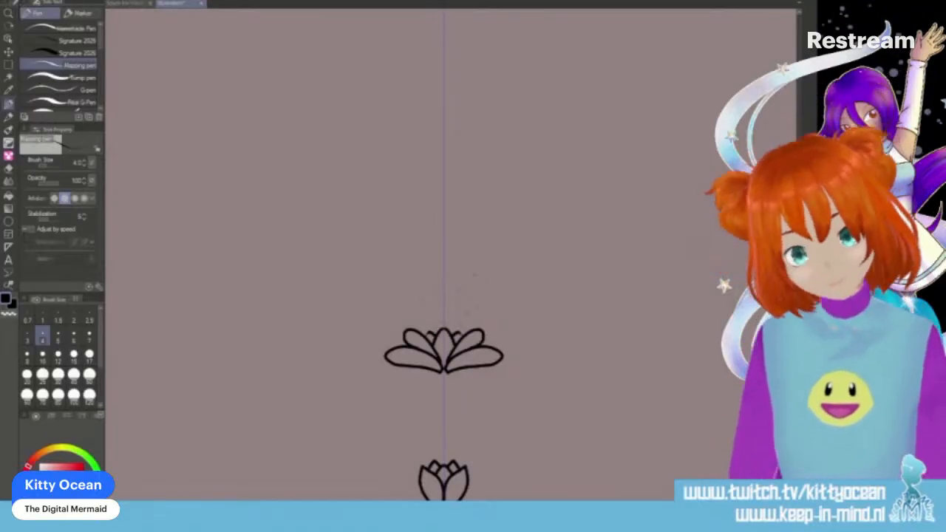
mouse_move(444, 371)
mouse_down()
mouse_move(465, 387)
mouse_move(445, 375)
mouse_up()
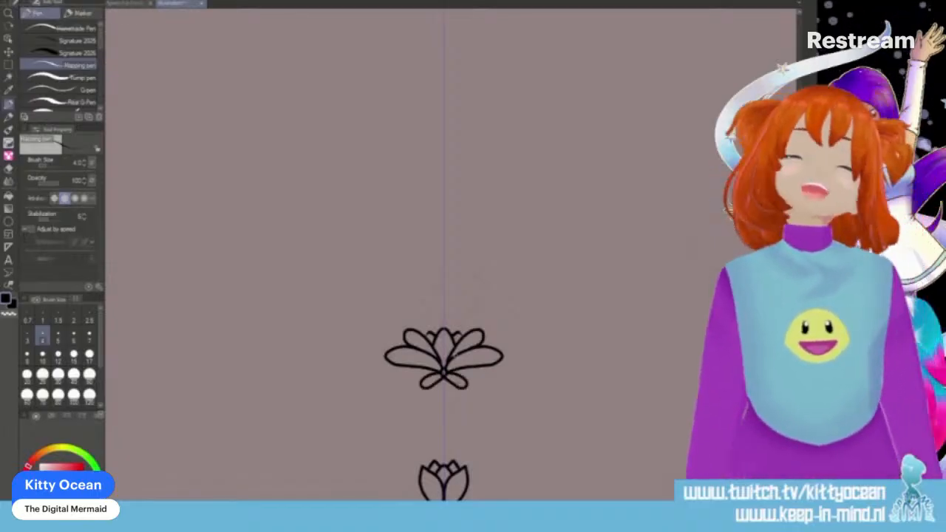
mouse_move(492, 339)
mouse_down()
mouse_move(534, 345)
mouse_move(498, 339)
mouse_up()
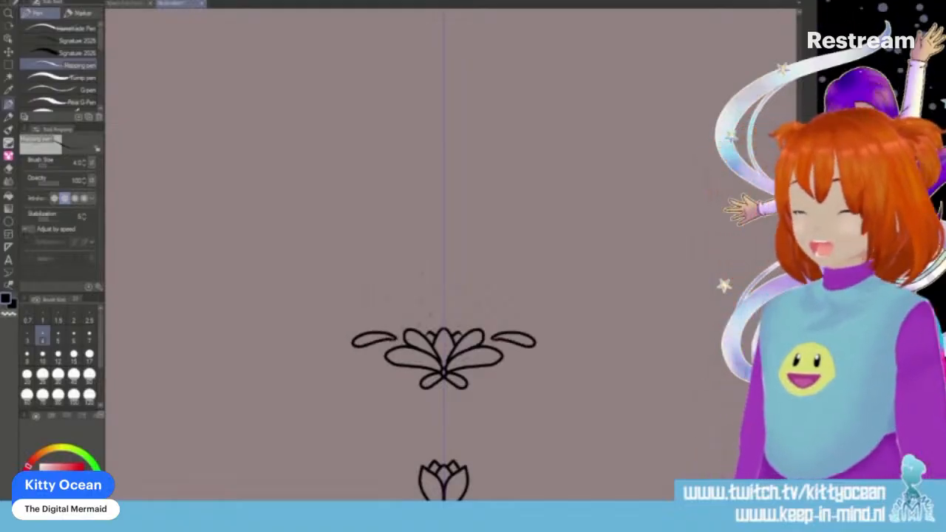
drag(408, 374, 407, 374)
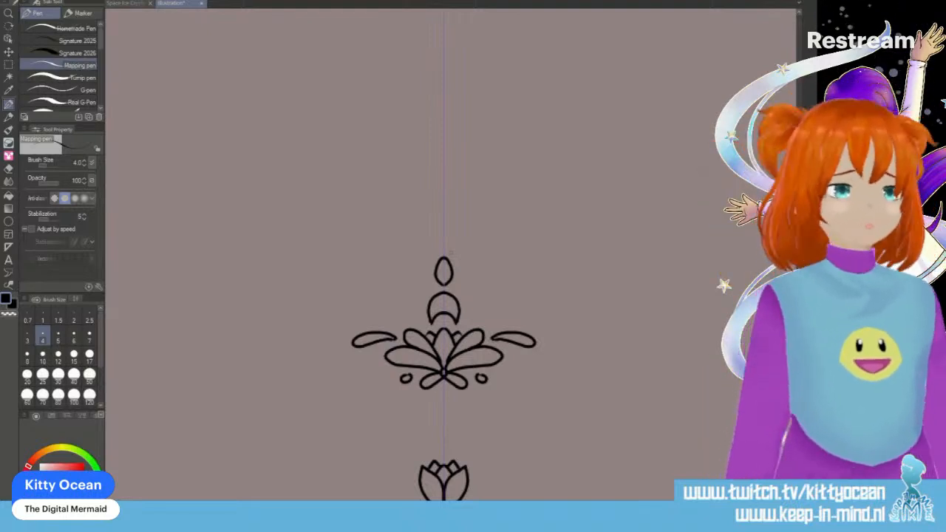
- Draw a tall pointed spear shape with faceted inner lines above the oval drop, with a curved pointed leaf on each side of its base
scroll(451, 252, up, 3)
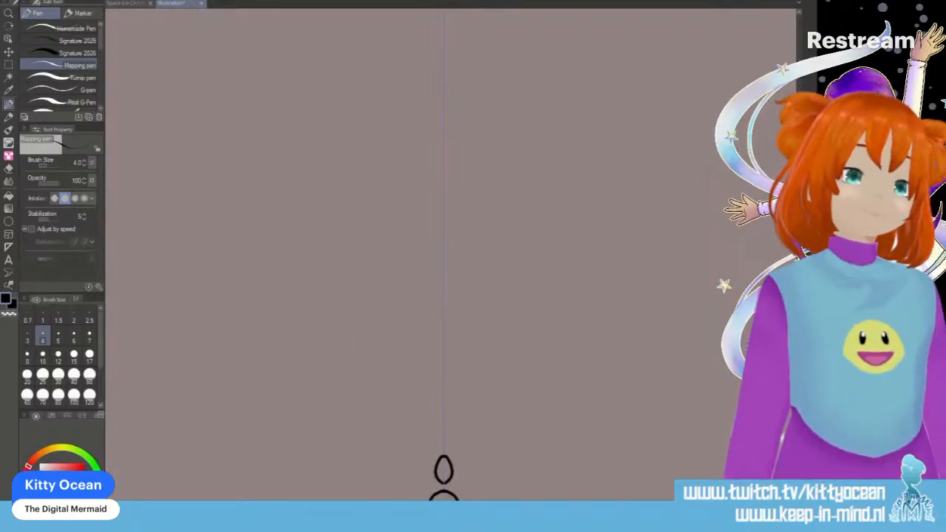
scroll(515, 202, up, 1)
mouse_move(443, 144)
mouse_down()
mouse_move(410, 270)
mouse_move(443, 391)
mouse_move(386, 326)
mouse_move(443, 391)
mouse_up()
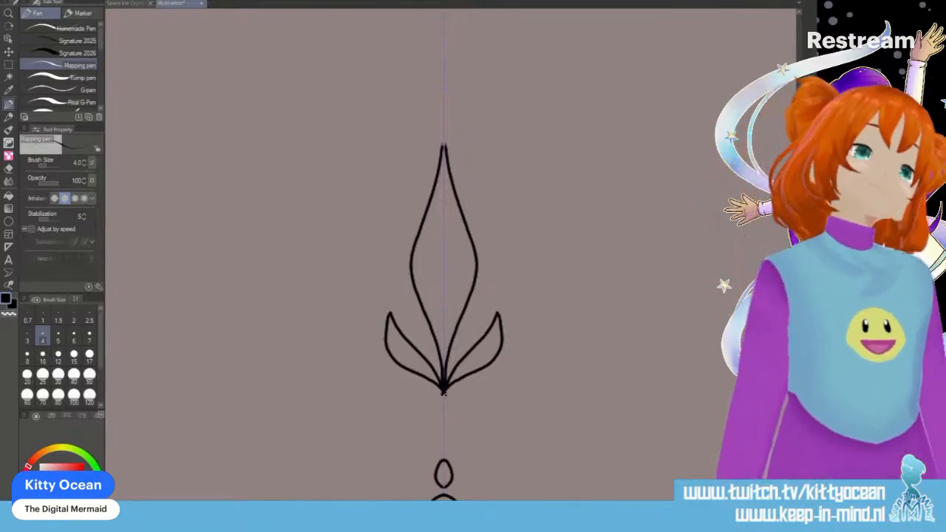
drag(442, 381, 443, 209)
drag(444, 147, 443, 207)
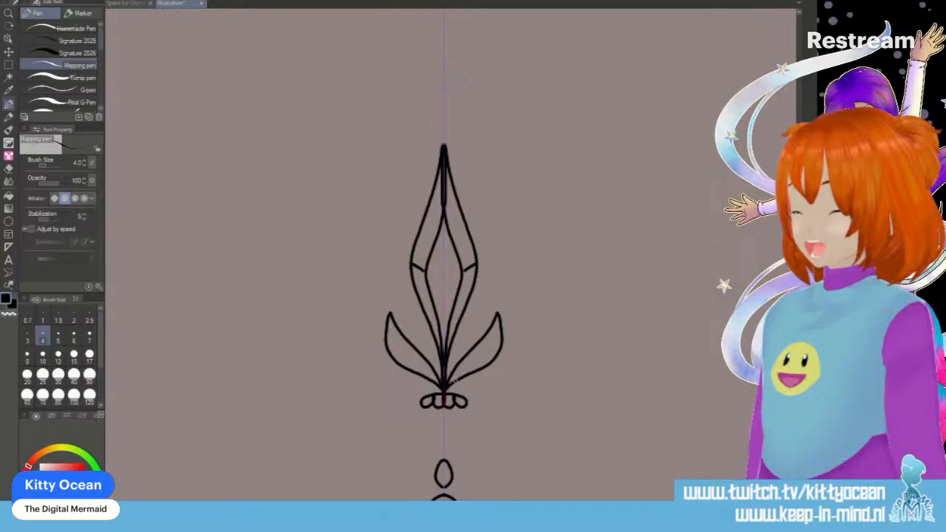
- Replace the cluster of small loops under the spear shape with an oval drop and a small round bead below it
key(ctrl+z)
drag(437, 416, 450, 416)
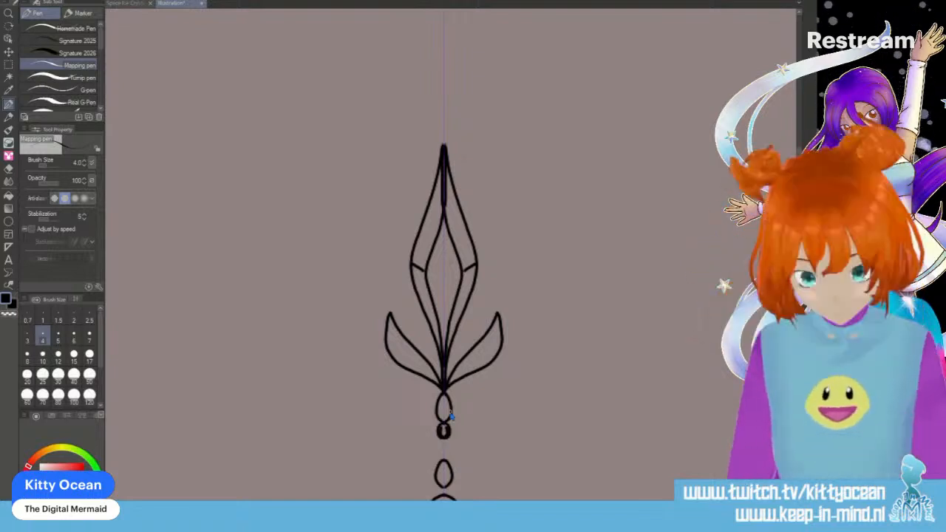
drag(442, 423, 444, 423)
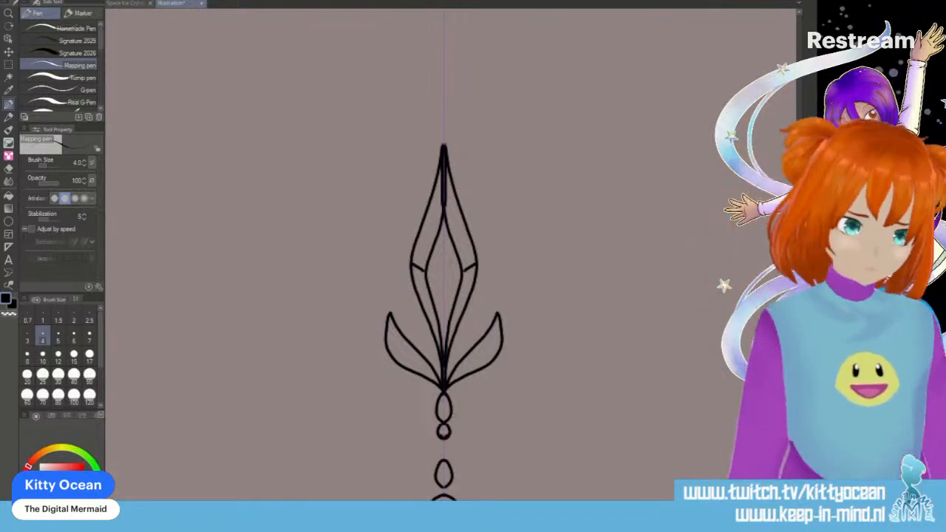
key(ctrl+z)
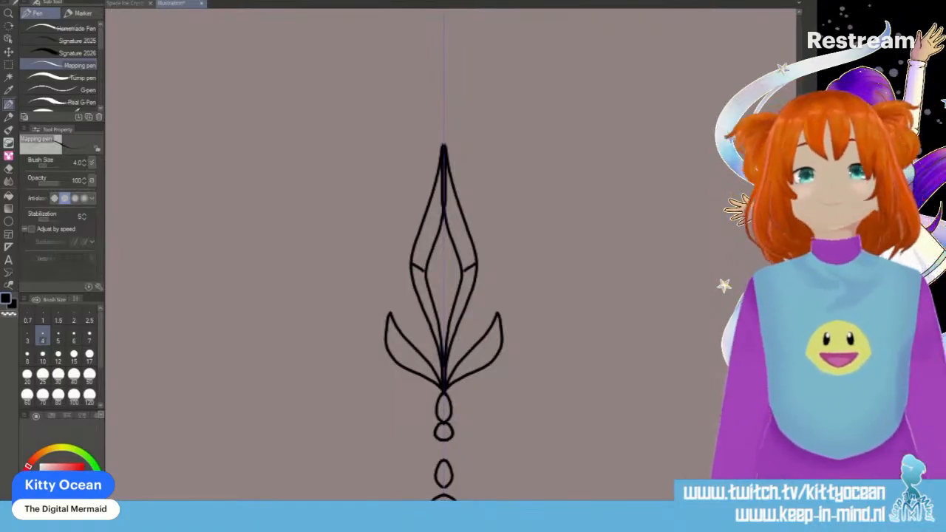
scroll(455, 422, up, 12)
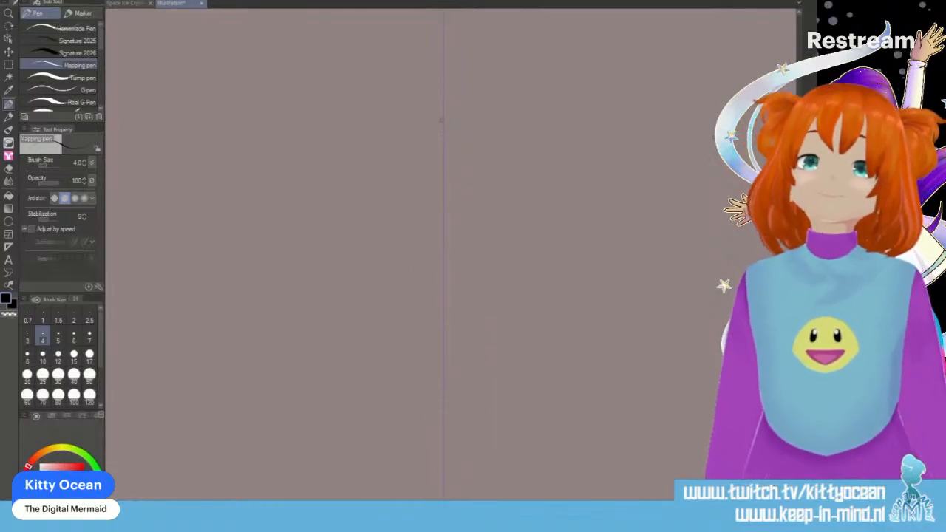
drag(443, 127, 439, 175)
mouse_move(430, 212)
mouse_down()
mouse_move(423, 343)
mouse_move(435, 442)
mouse_up()
key(ctrl+z)
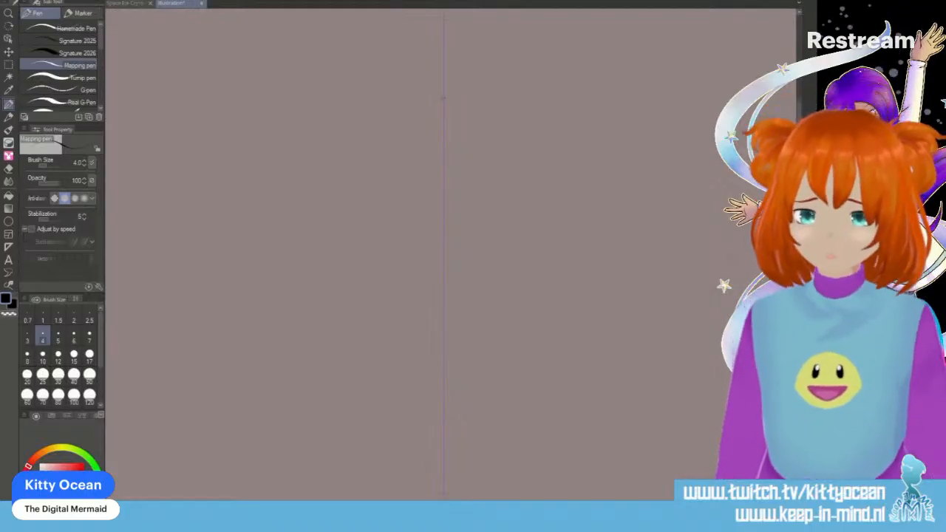
- Draw a tall pointed flower outline with side spikes and looped base curls above the spear shape, adding an inner blade and V-shaped inner petals
mouse_move(443, 104)
mouse_down()
mouse_move(414, 215)
mouse_move(404, 352)
mouse_move(362, 254)
mouse_move(362, 316)
mouse_move(414, 461)
mouse_move(410, 488)
mouse_move(375, 483)
mouse_move(397, 477)
mouse_move(414, 497)
mouse_up()
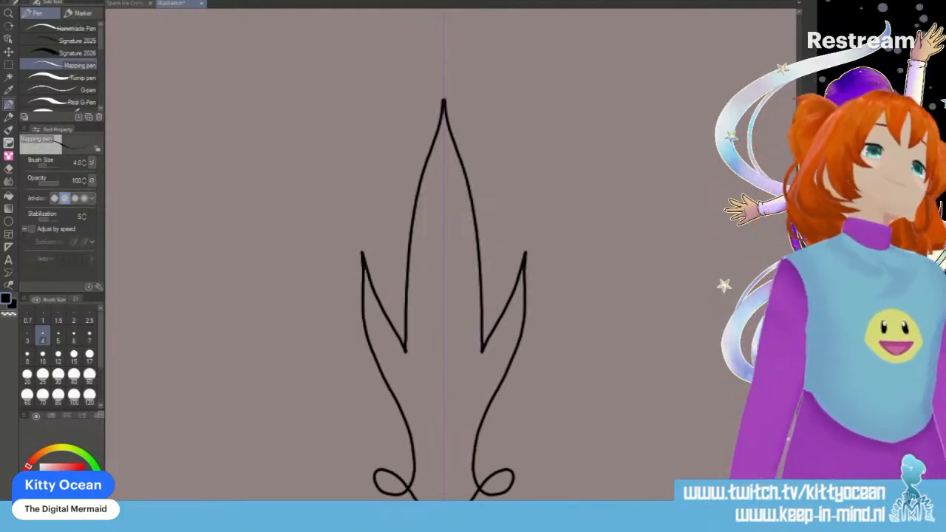
drag(396, 401, 444, 484)
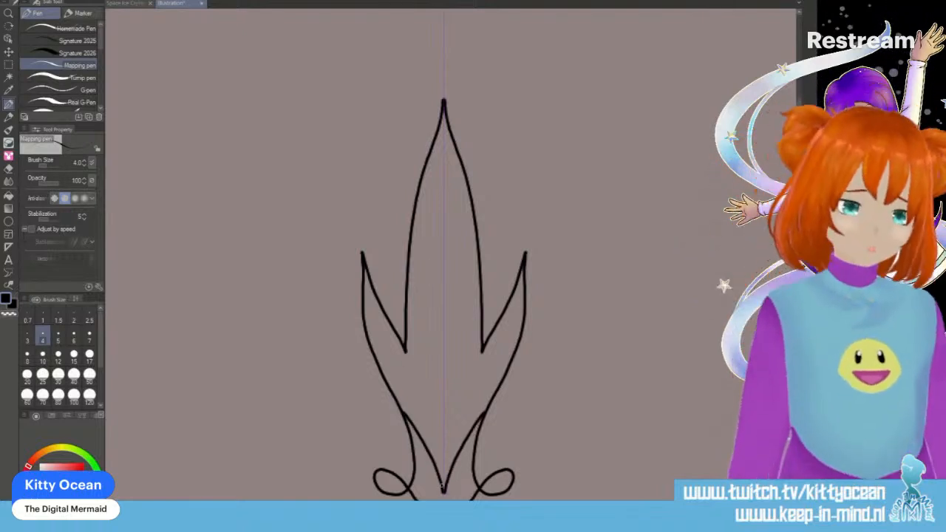
mouse_move(442, 177)
mouse_down()
mouse_move(427, 367)
mouse_move(444, 417)
mouse_up()
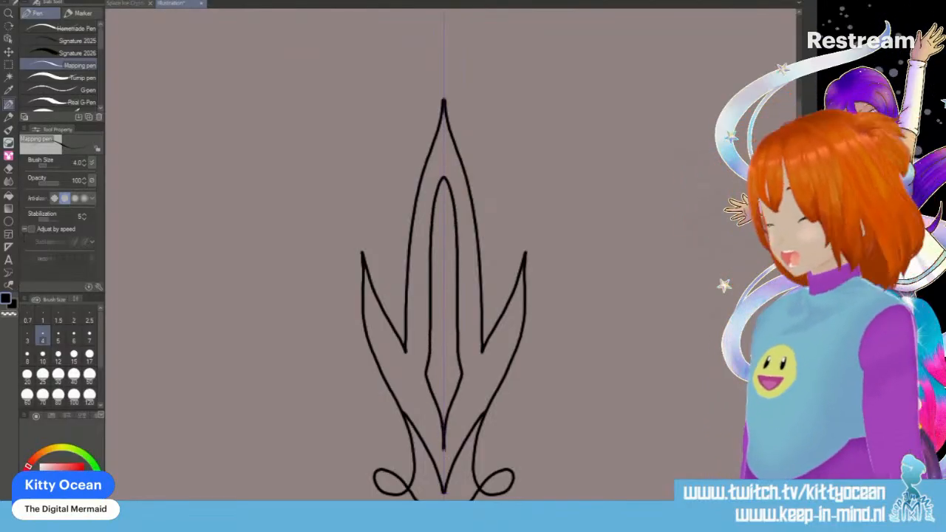
drag(382, 339, 434, 399)
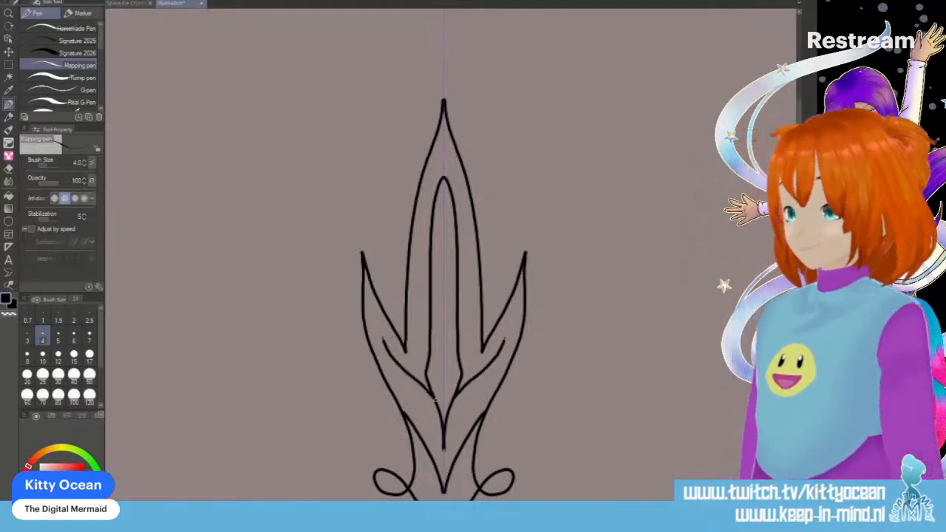
drag(387, 360, 444, 444)
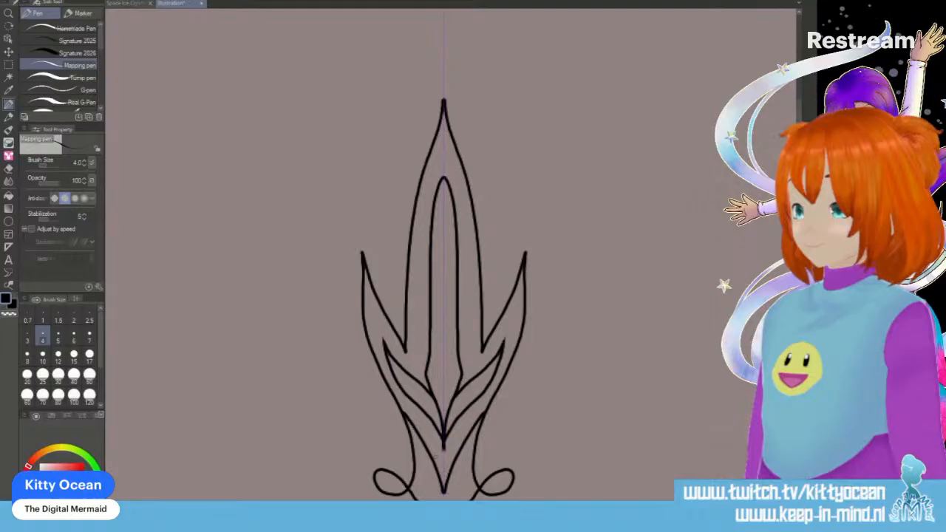
- Add an upright pointed leaf and small inner petals to each side of the tall flower, and close its base with double curls and a curved bottom
drag(408, 255, 385, 168)
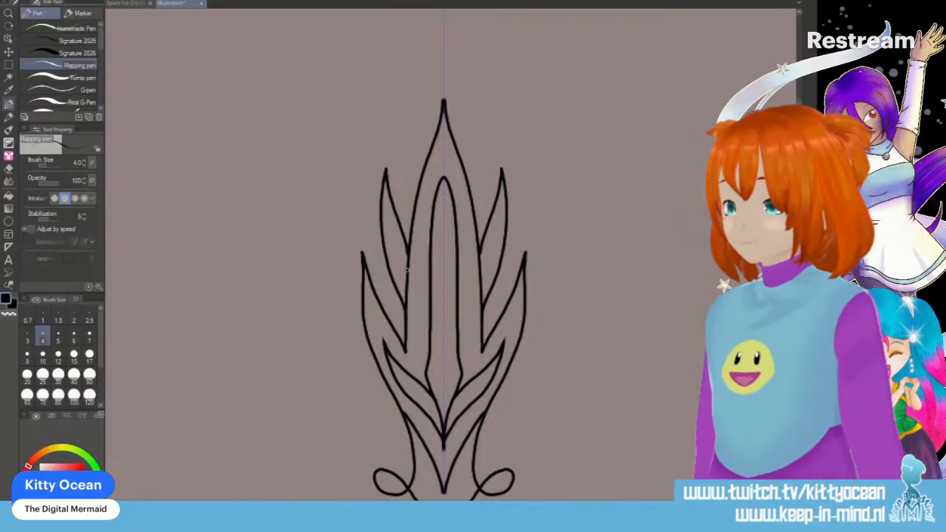
mouse_move(407, 266)
mouse_down()
mouse_move(391, 244)
mouse_move(405, 284)
mouse_up()
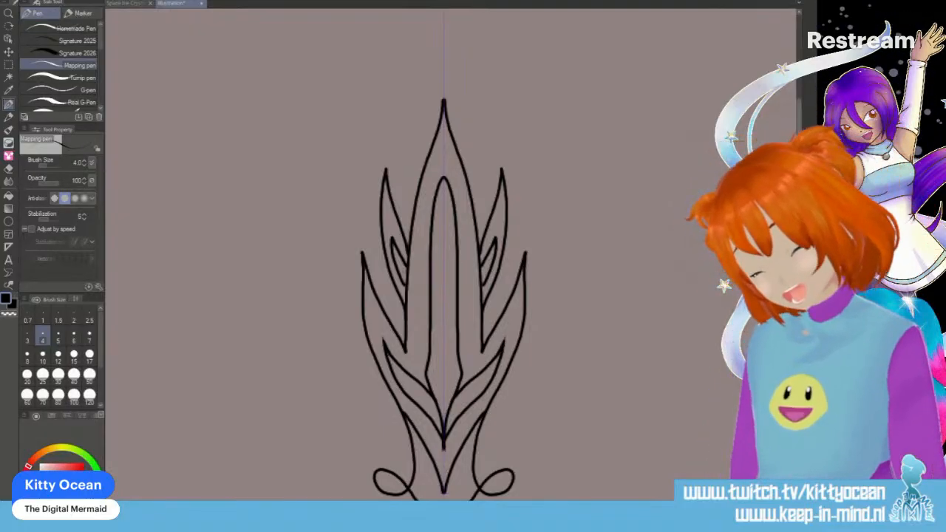
scroll(443, 255, down, 4)
mouse_move(413, 305)
mouse_down()
mouse_move(373, 289)
mouse_move(370, 302)
mouse_move(427, 357)
mouse_up()
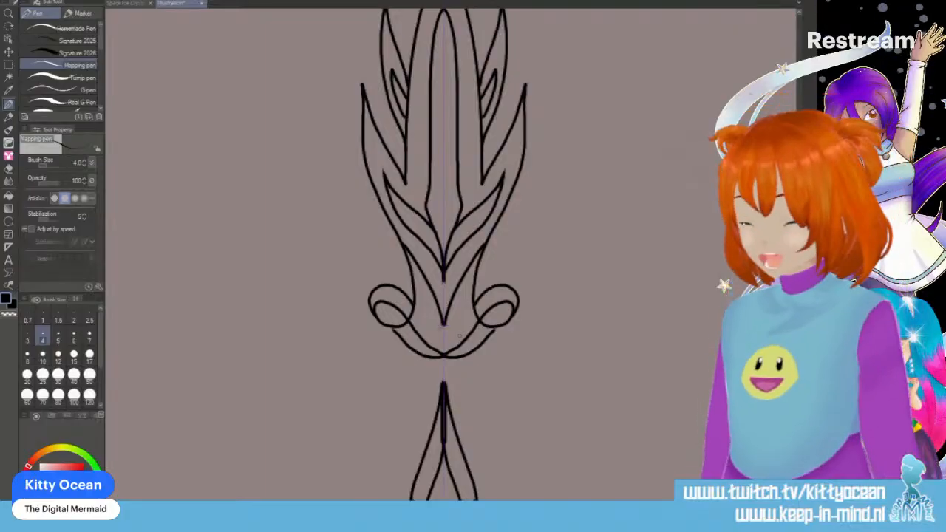
drag(439, 330, 426, 344)
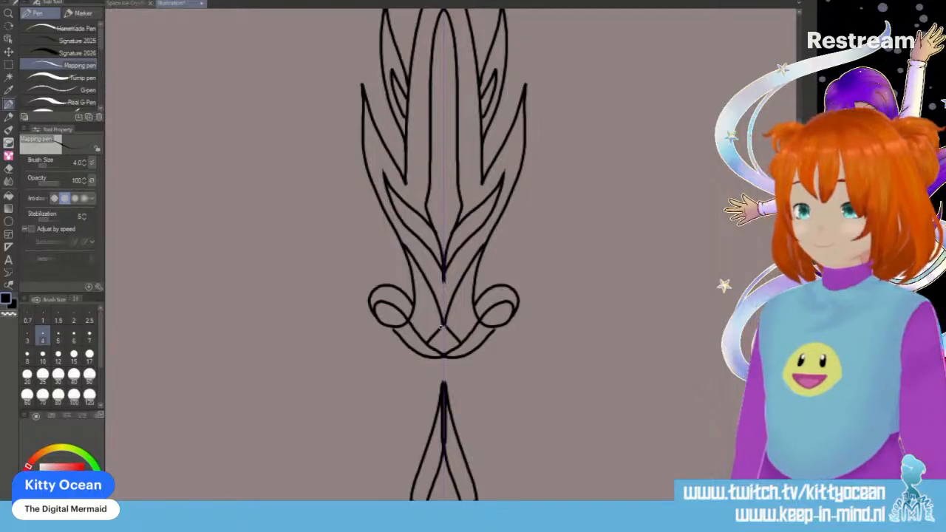
- Draw two outward-leaning tulips on curved stems above the tall flower, with drooping folded leaves and a small drop leaf beside each stem
scroll(441, 326, up, 7)
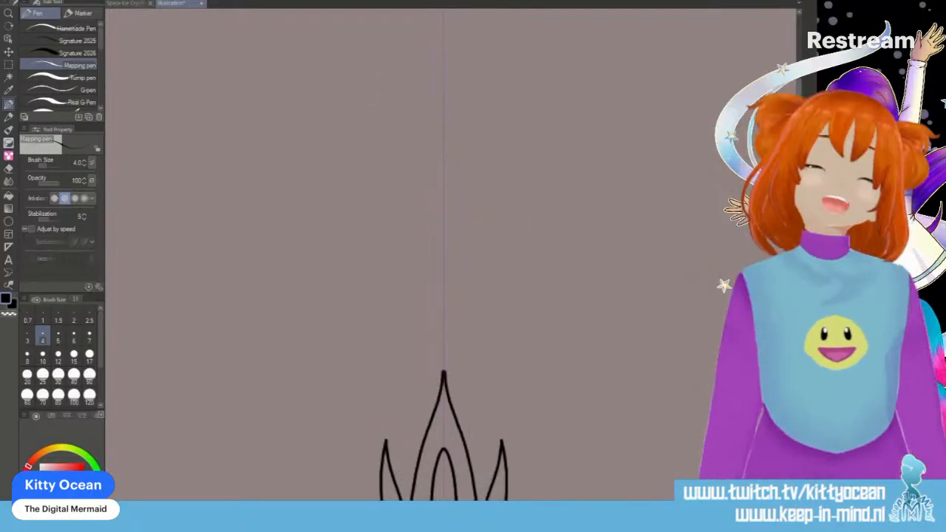
mouse_move(386, 227)
mouse_down()
mouse_move(413, 245)
mouse_move(424, 230)
mouse_move(407, 210)
mouse_move(397, 231)
mouse_up()
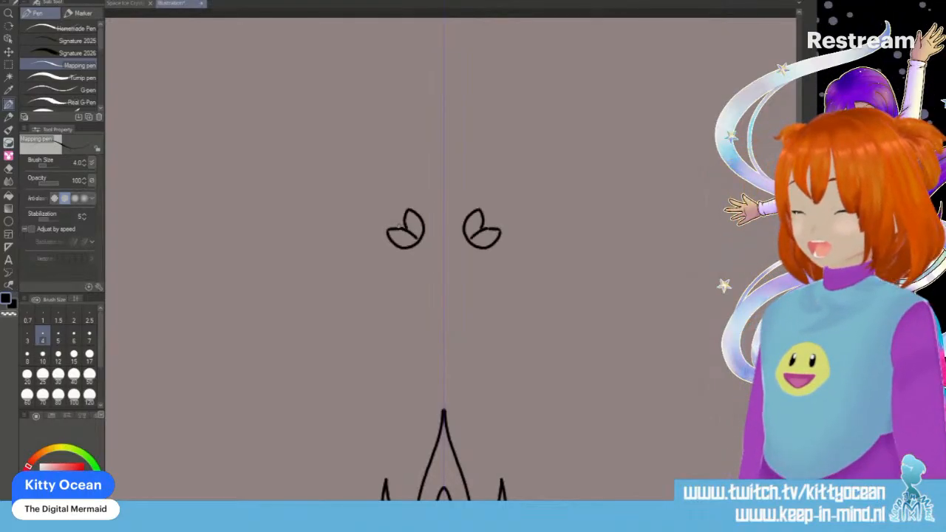
mouse_move(416, 246)
mouse_down()
mouse_move(442, 318)
mouse_move(405, 278)
mouse_move(366, 293)
mouse_move(390, 300)
mouse_move(416, 283)
mouse_move(404, 277)
mouse_move(409, 296)
mouse_move(443, 318)
mouse_up()
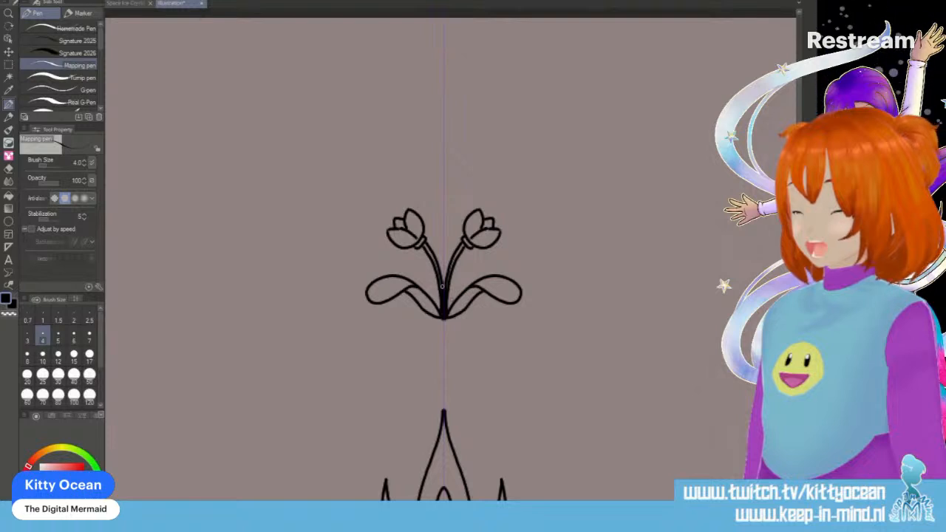
drag(441, 278, 443, 216)
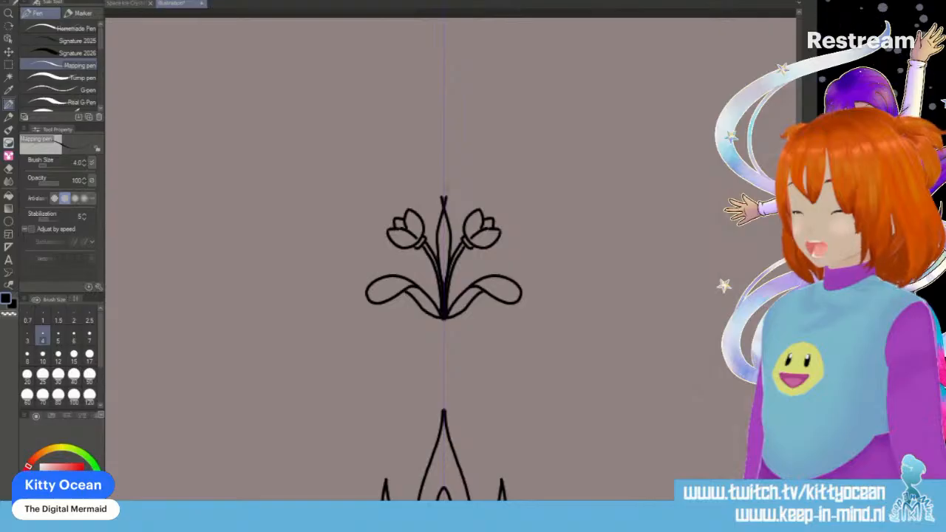
key(ctrl+z)
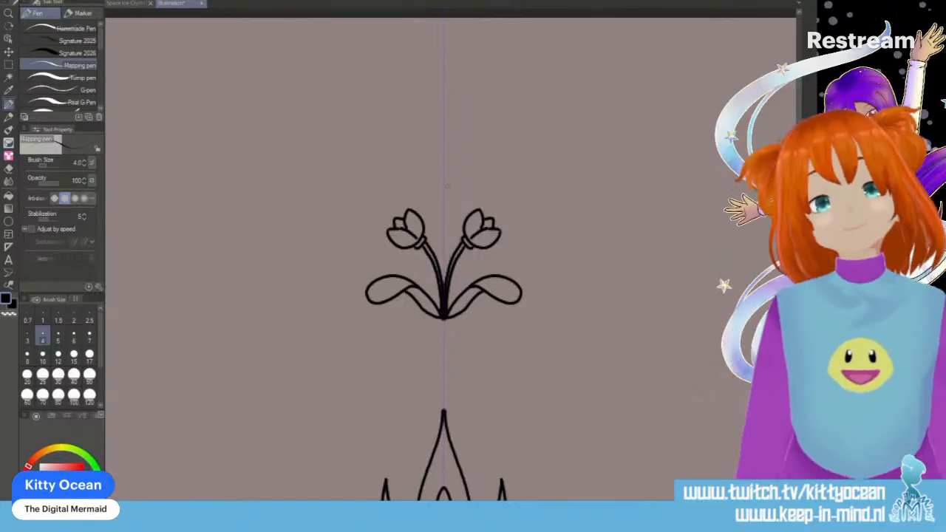
mouse_move(433, 287)
mouse_down()
mouse_move(415, 262)
mouse_move(434, 287)
mouse_up()
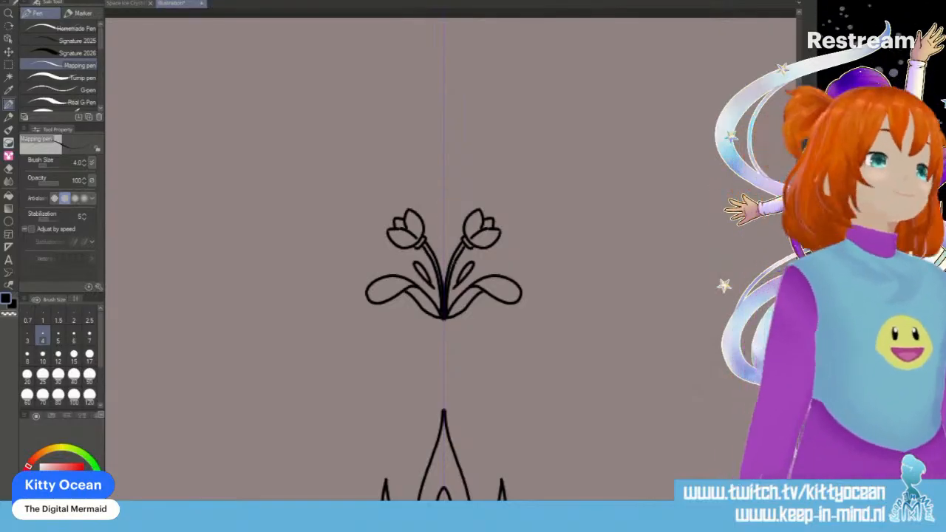
- Draw a narrow elongated heart between the two tulips and save the drawing as Random elements.png
scroll(444, 295, up, 3)
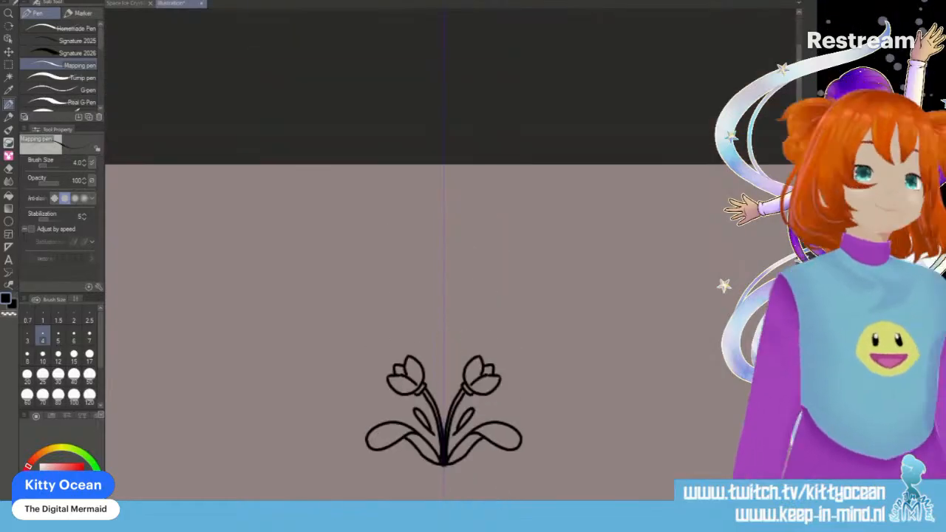
drag(444, 408, 453, 348)
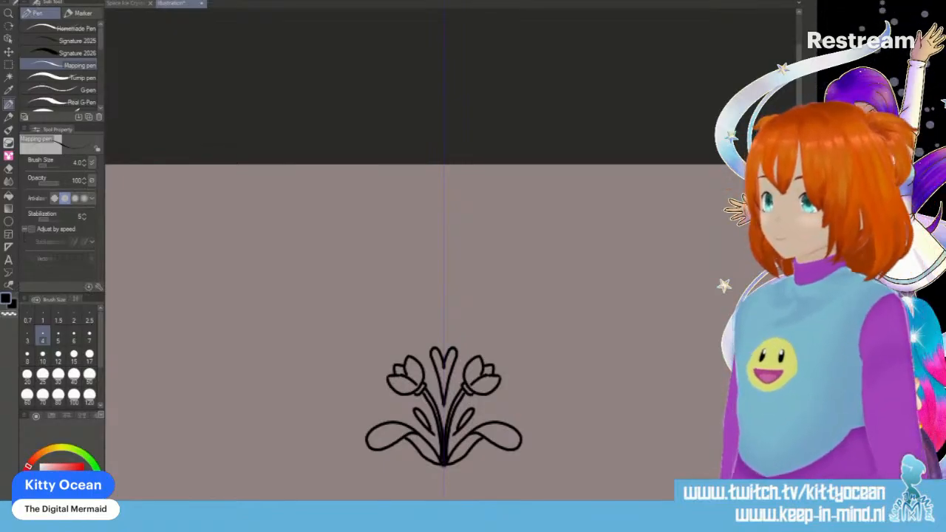
key(ctrl+s)
key(Return)
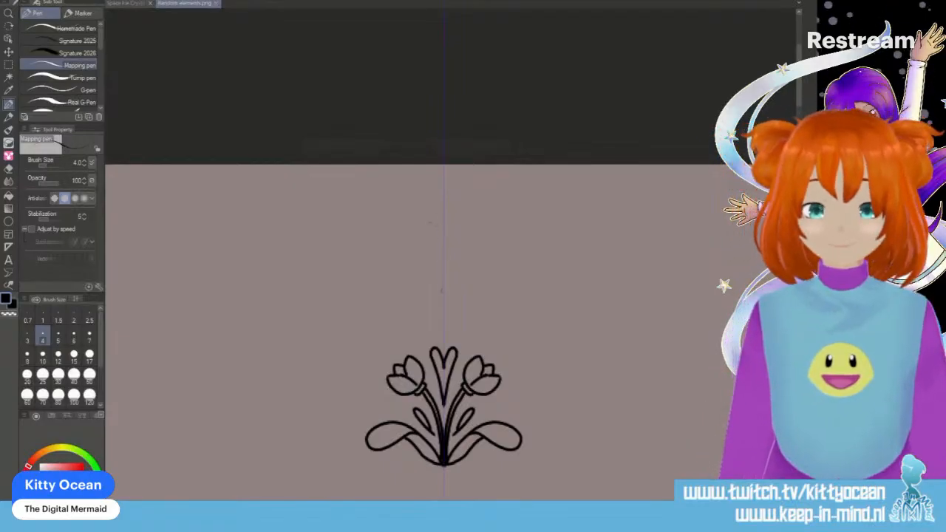
- Draw a spray of three drooping bell flowers per side above the twin tulips, with a pointed central bud and two flat leaves at its base
mouse_move(440, 276)
mouse_down()
mouse_move(431, 235)
mouse_move(411, 214)
mouse_move(377, 209)
mouse_move(356, 244)
mouse_up()
mouse_move(405, 213)
mouse_down()
mouse_move(380, 241)
mouse_move(408, 243)
mouse_move(345, 264)
mouse_move(365, 254)
mouse_move(402, 261)
mouse_move(444, 201)
mouse_up()
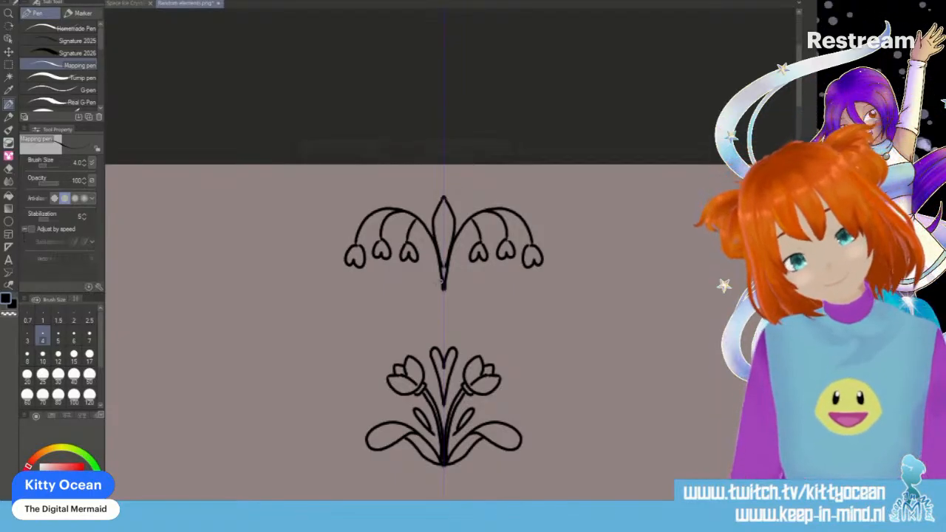
drag(441, 287, 407, 279)
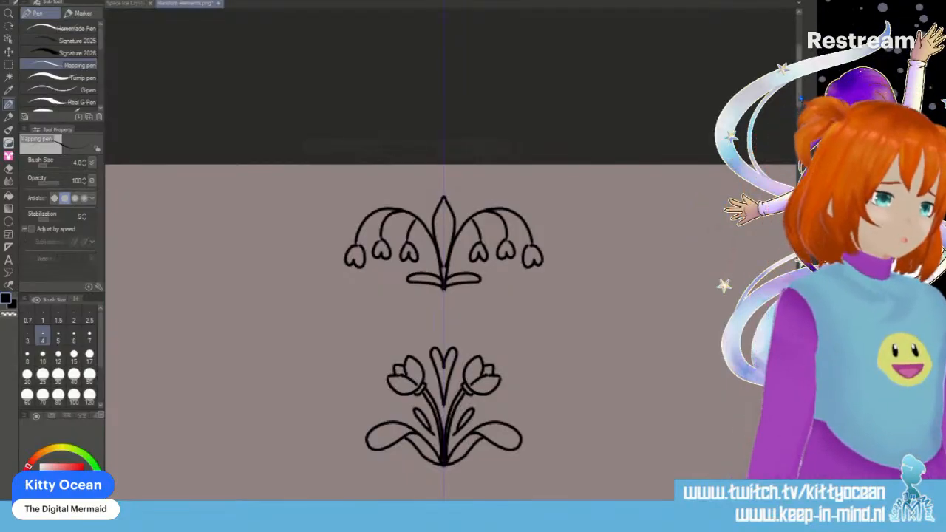
- Draw a small iris-like flower with rounded petals, a pointed tip and two lower loops between the twin tulips and the tall flower
scroll(443, 296, down, 10)
scroll(443, 296, down, 3)
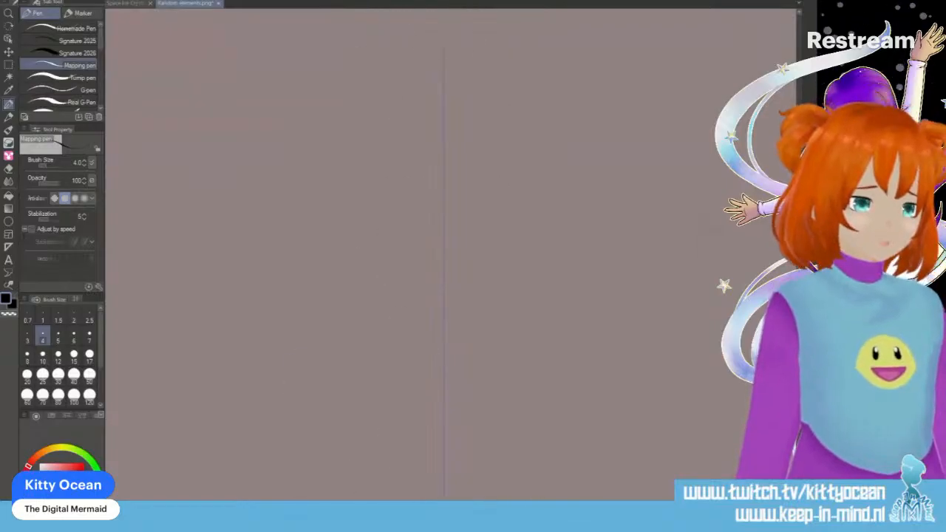
scroll(443, 296, up, 4)
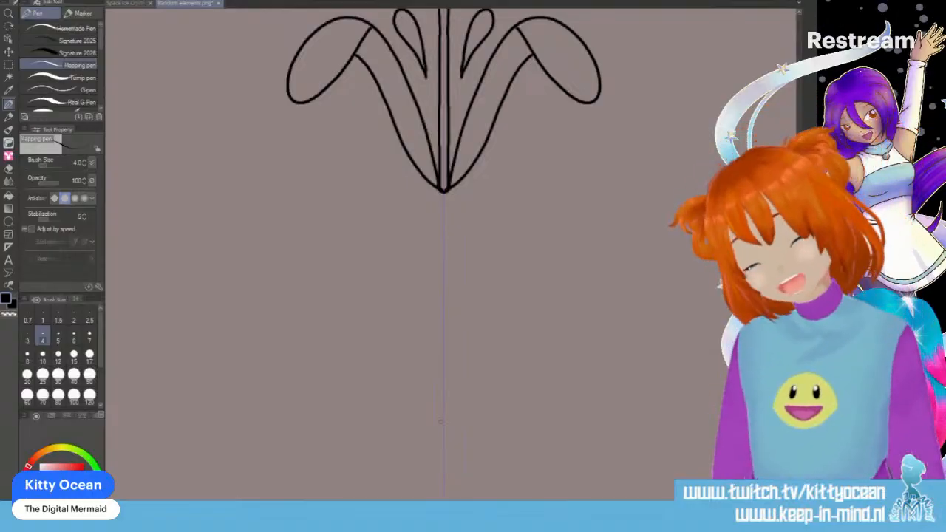
scroll(440, 421, down, 3)
scroll(451, 255, up, 10)
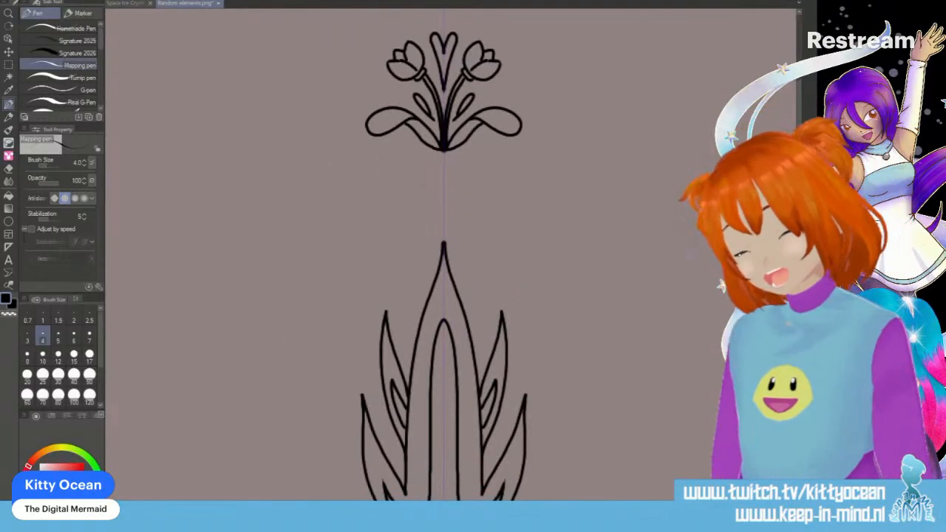
mouse_move(443, 194)
mouse_down()
mouse_move(419, 198)
mouse_move(444, 212)
mouse_move(420, 222)
mouse_move(444, 220)
mouse_up()
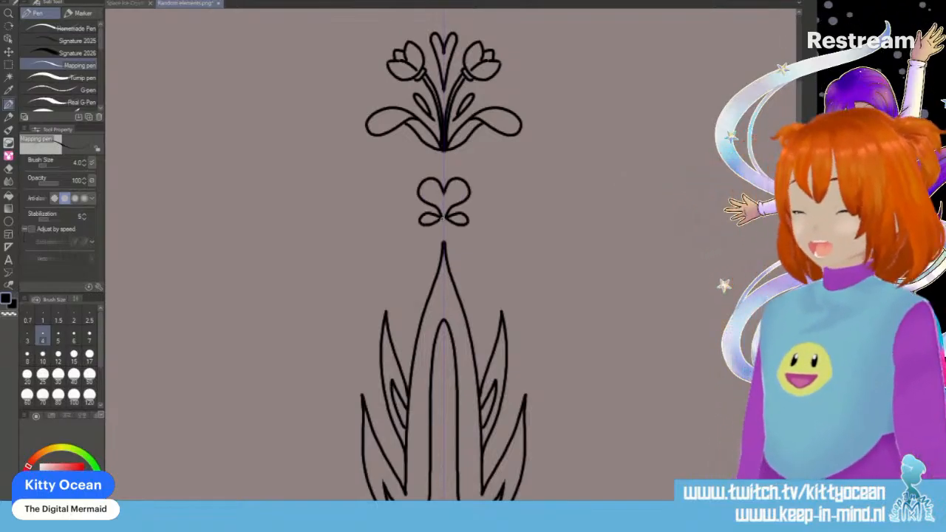
drag(443, 169, 449, 181)
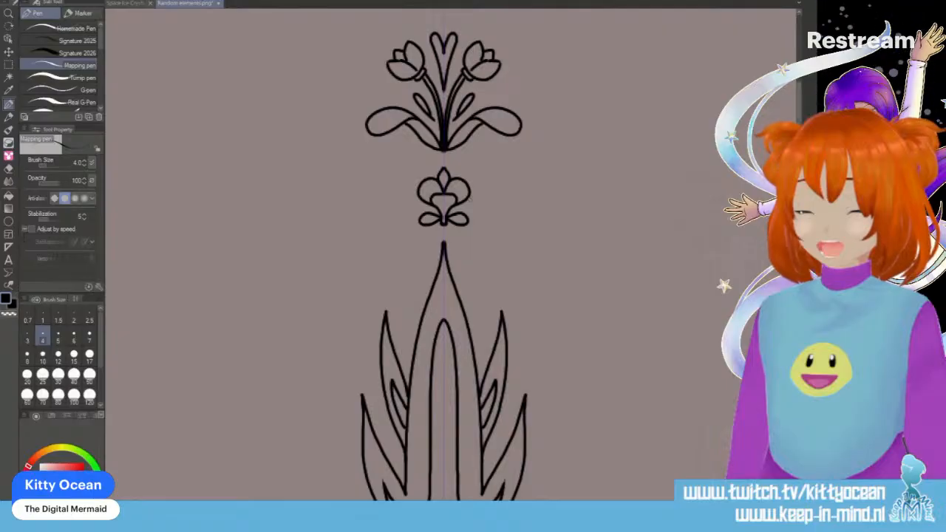
- Draw a rounded tulip bloom with two large front petals and small back petals below the point where the large folded leaves meet
scroll(443, 255, down, 20)
scroll(443, 255, up, 3)
mouse_move(406, 248)
mouse_down()
mouse_move(408, 287)
mouse_move(444, 308)
mouse_up()
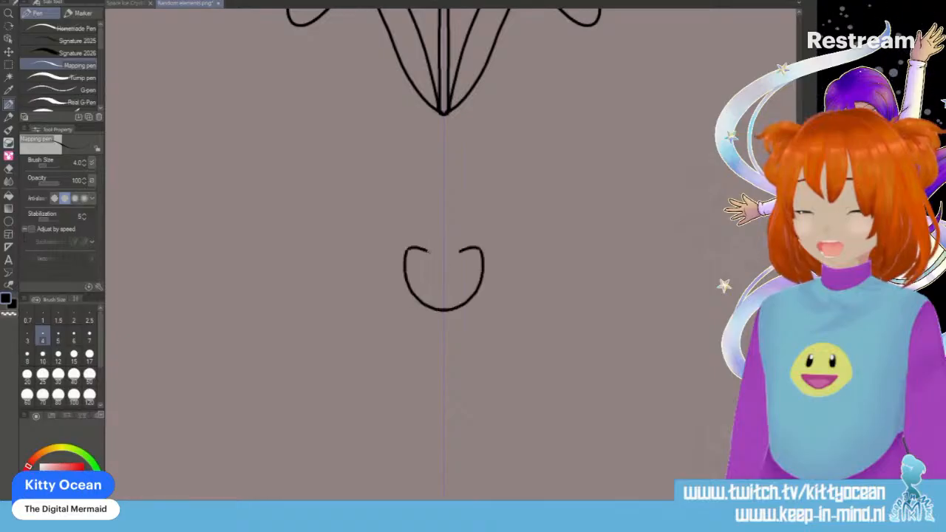
drag(444, 275, 443, 311)
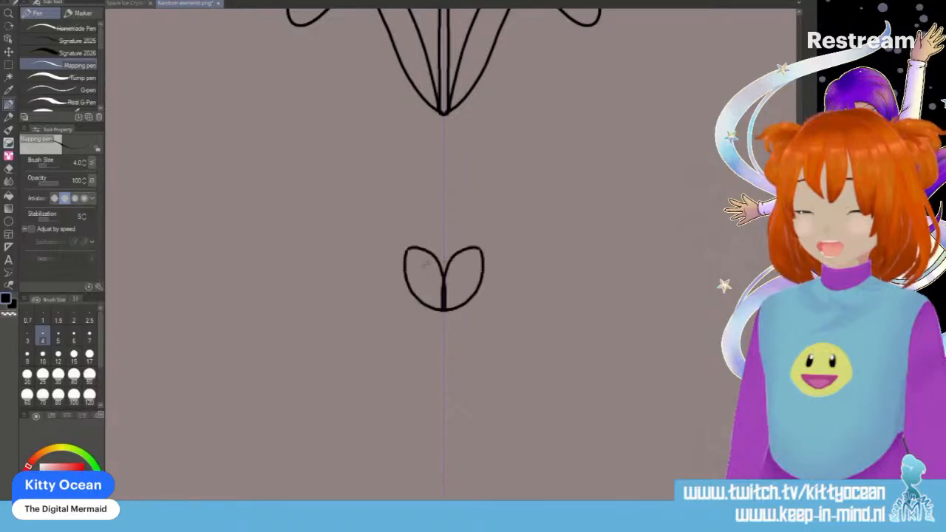
key(ctrl+z)
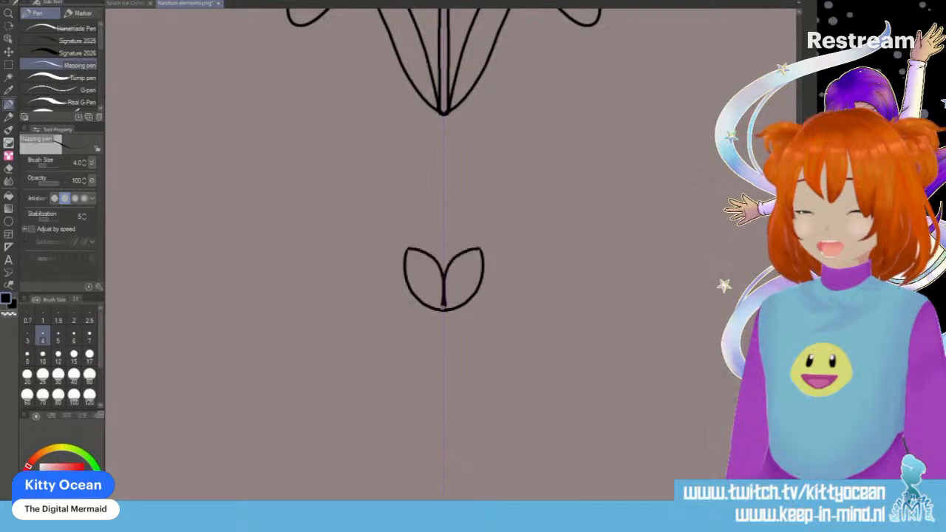
mouse_move(444, 240)
mouse_down()
mouse_move(427, 285)
mouse_move(464, 250)
mouse_up()
key(ctrl+z)
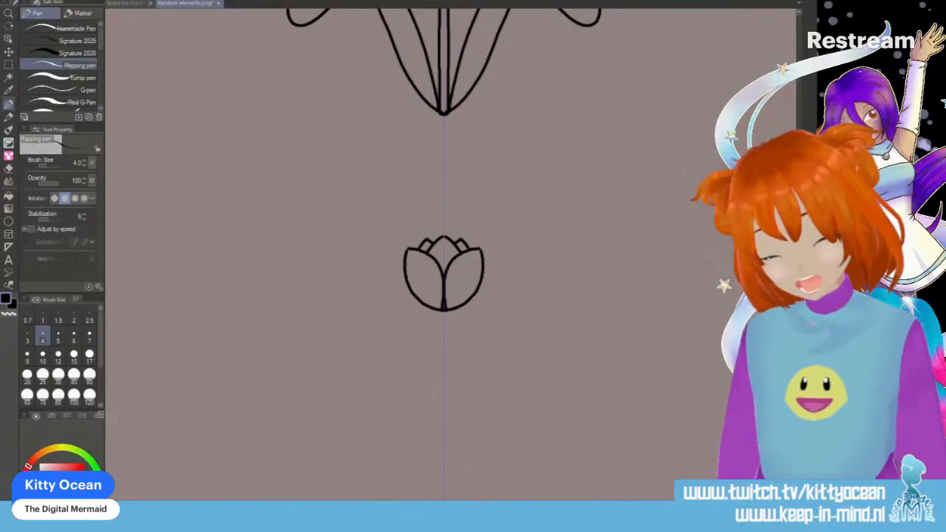
- Draw a slanted closed bud on each side of the rounded tulip, and give all three blooms collars and stems converging at the base
scroll(444, 251, down, 3)
scroll(612, 257, up, 1)
mouse_move(353, 195)
mouse_down()
mouse_move(383, 219)
mouse_move(357, 230)
mouse_up()
drag(353, 196, 371, 233)
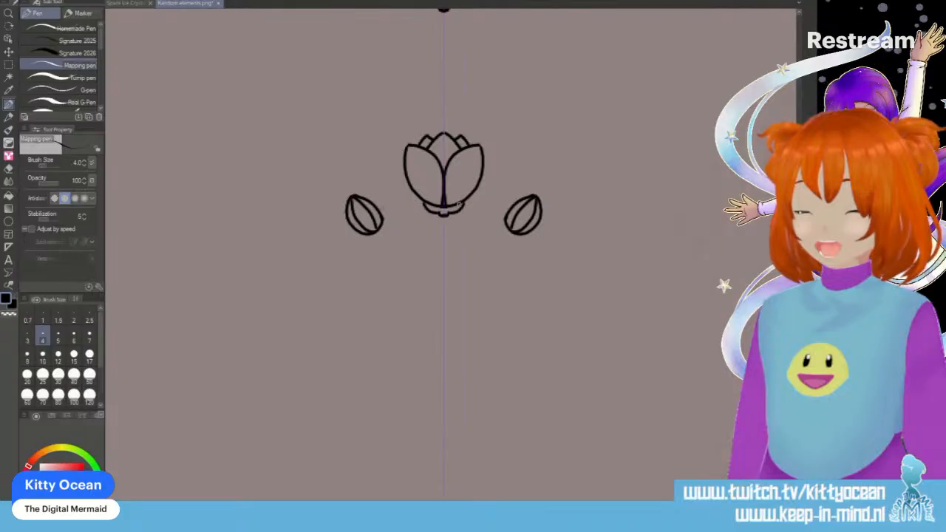
drag(441, 215, 440, 293)
mouse_move(369, 237)
mouse_down()
mouse_move(385, 224)
mouse_move(439, 295)
mouse_up()
drag(376, 238, 440, 312)
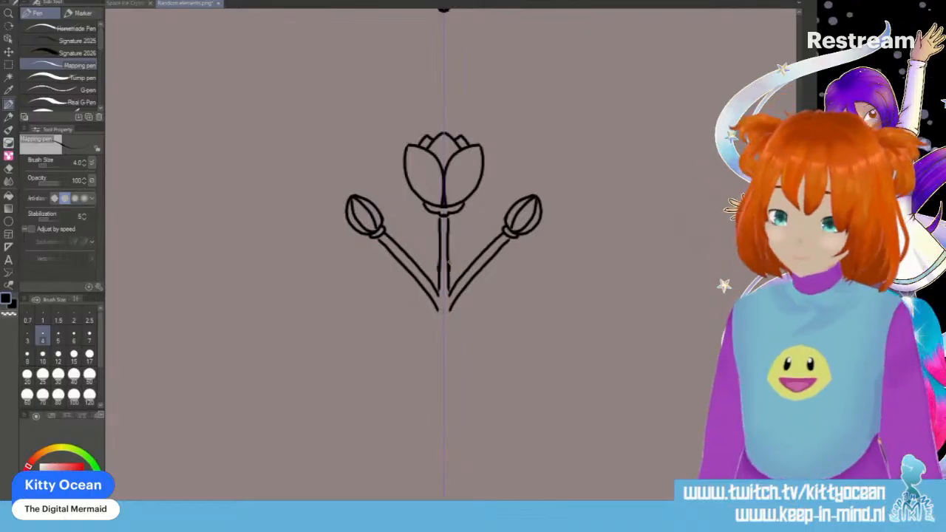
- Add upright pointed leaves, broad low leaves with inner veins and small detached leaves around the three stems
drag(394, 195, 440, 310)
mouse_move(477, 238)
mouse_down()
mouse_move(443, 319)
mouse_move(354, 284)
mouse_move(442, 317)
mouse_up()
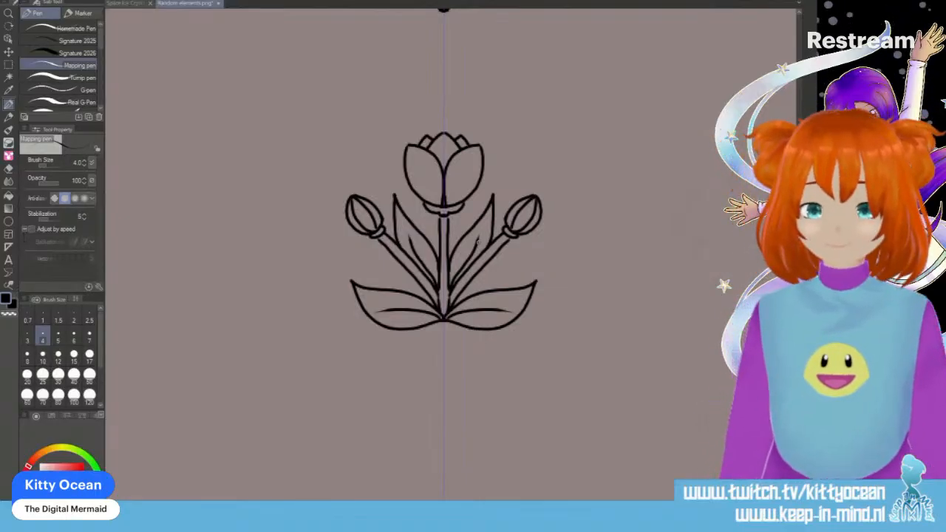
mouse_move(399, 272)
mouse_down()
mouse_move(356, 256)
mouse_move(399, 278)
mouse_up()
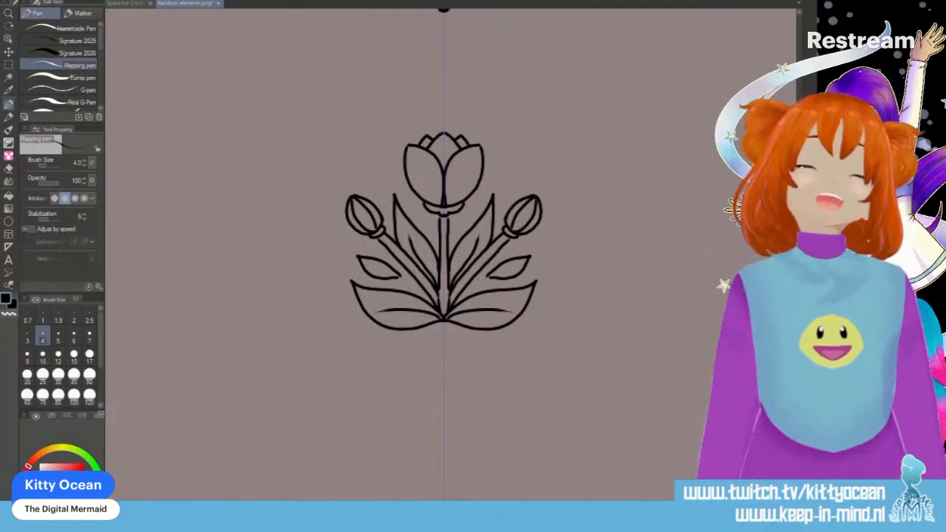
- Draw a small flower of overlapping rounded loops with larger outer petals and two lower loops between the folded leaves and the rounded tulip
scroll(444, 251, up, 5)
mouse_move(436, 324)
mouse_down()
mouse_move(431, 297)
mouse_move(407, 315)
mouse_move(434, 318)
mouse_move(443, 290)
mouse_move(465, 299)
mouse_move(444, 337)
mouse_up()
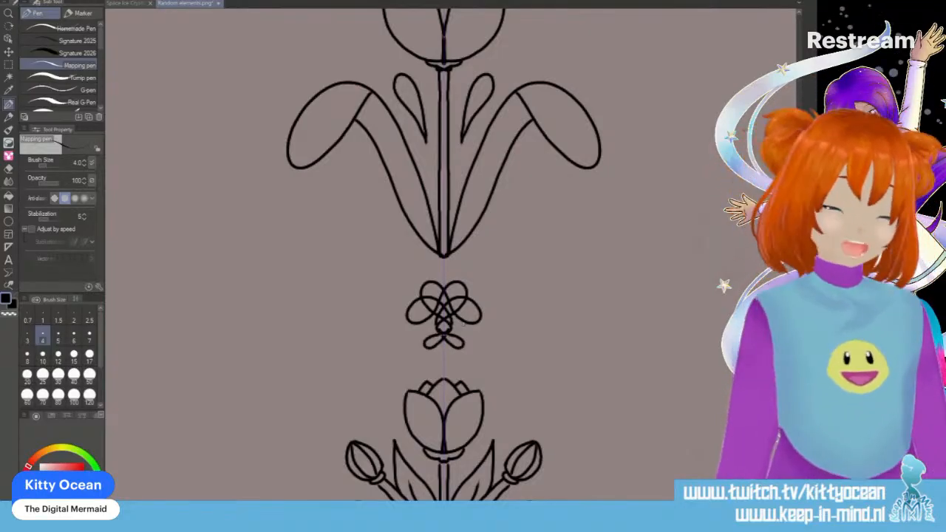
mouse_move(420, 299)
mouse_down()
mouse_move(448, 284)
mouse_move(402, 304)
mouse_move(396, 323)
mouse_move(435, 312)
mouse_up()
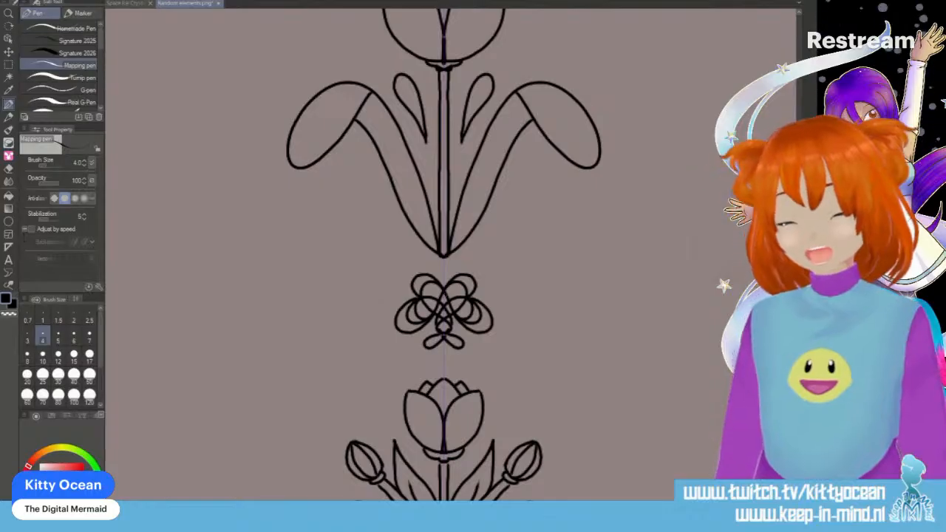
- Draw a pointed central bud with wide arching side loops and low drop-shaped leaves meeting in a point below the three-bloom bouquet
scroll(444, 259, down, 10)
scroll(444, 259, up, 4)
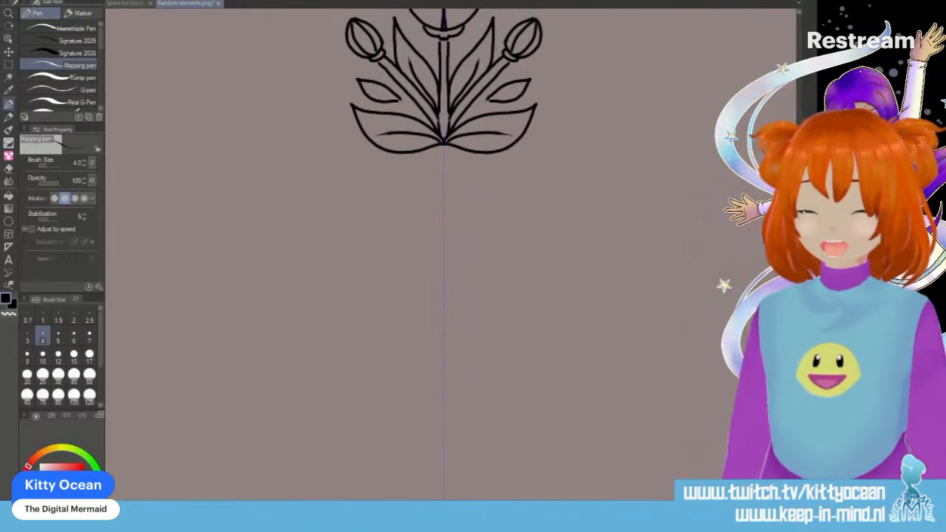
mouse_move(443, 366)
mouse_down()
mouse_move(398, 274)
mouse_move(320, 252)
mouse_move(235, 303)
mouse_move(223, 383)
mouse_move(272, 360)
mouse_move(285, 277)
mouse_move(309, 229)
mouse_move(338, 252)
mouse_move(341, 304)
mouse_move(381, 279)
mouse_move(401, 239)
mouse_move(410, 287)
mouse_move(393, 337)
mouse_move(410, 364)
mouse_move(433, 365)
mouse_up()
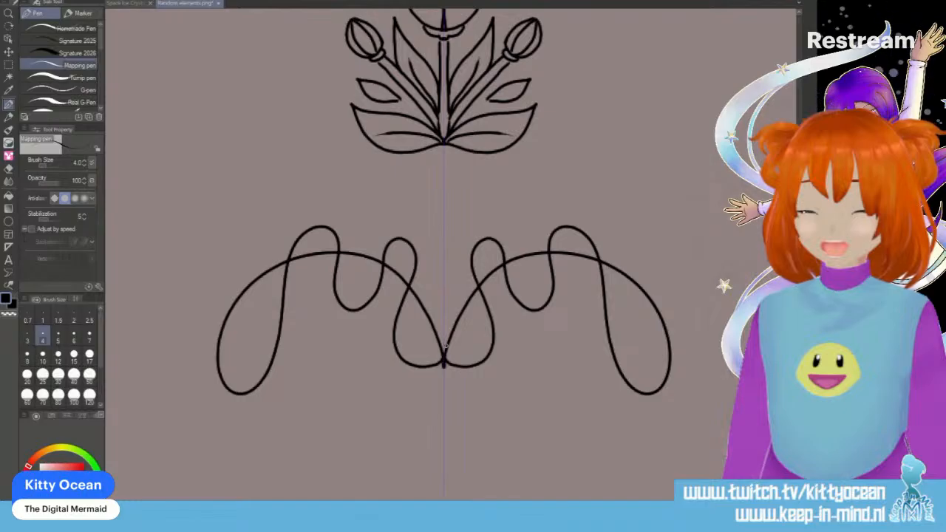
key(ctrl+z)
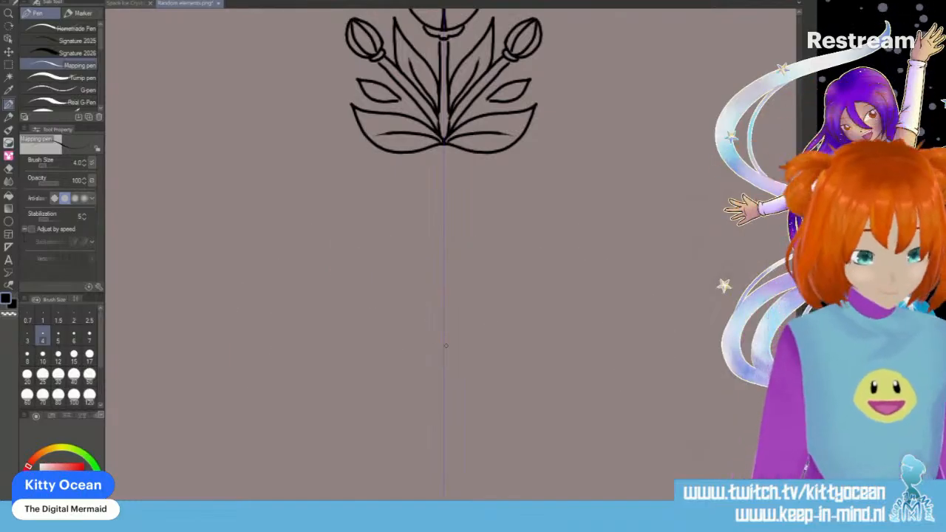
mouse_move(443, 369)
mouse_down()
mouse_move(421, 300)
mouse_move(349, 264)
mouse_move(282, 322)
mouse_move(317, 349)
mouse_move(400, 251)
mouse_move(428, 254)
mouse_move(439, 271)
mouse_move(444, 324)
mouse_move(424, 234)
mouse_move(441, 209)
mouse_up()
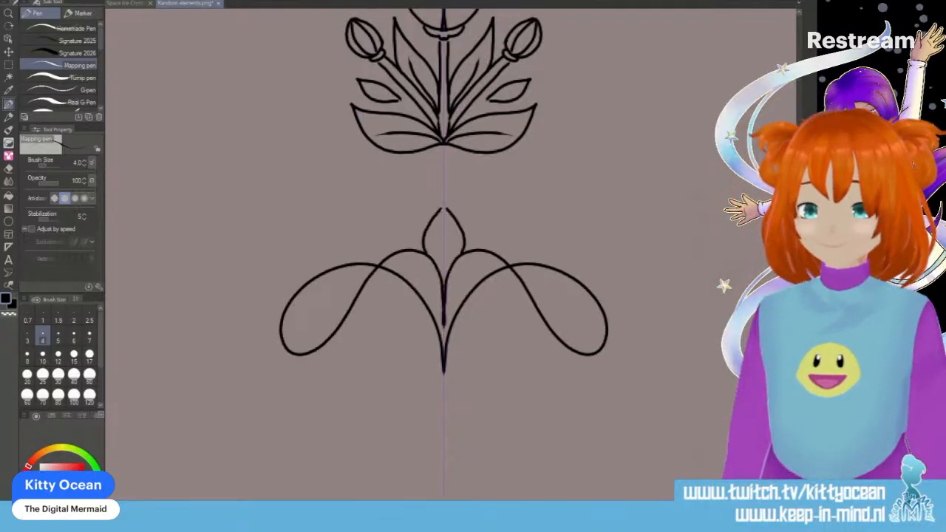
mouse_move(442, 357)
mouse_down()
mouse_move(410, 322)
mouse_move(363, 328)
mouse_move(364, 345)
mouse_move(437, 334)
mouse_up()
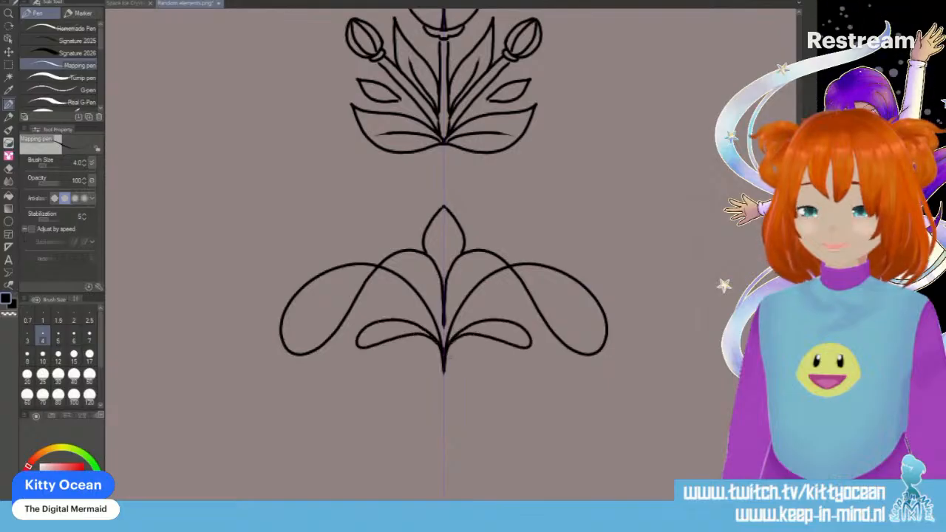
- Add inner contours to the side loops and low leaves, and small drop-shaped petals beside the bud and around the central stem
mouse_move(324, 272)
mouse_down()
mouse_move(307, 298)
mouse_move(305, 323)
mouse_move(323, 327)
mouse_move(349, 313)
mouse_up()
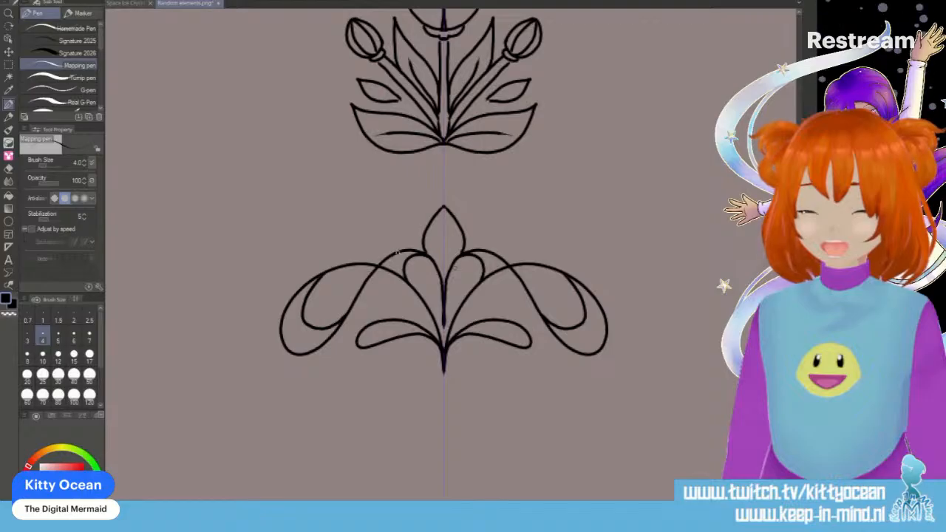
mouse_move(421, 241)
mouse_down()
mouse_move(376, 222)
mouse_move(412, 247)
mouse_up()
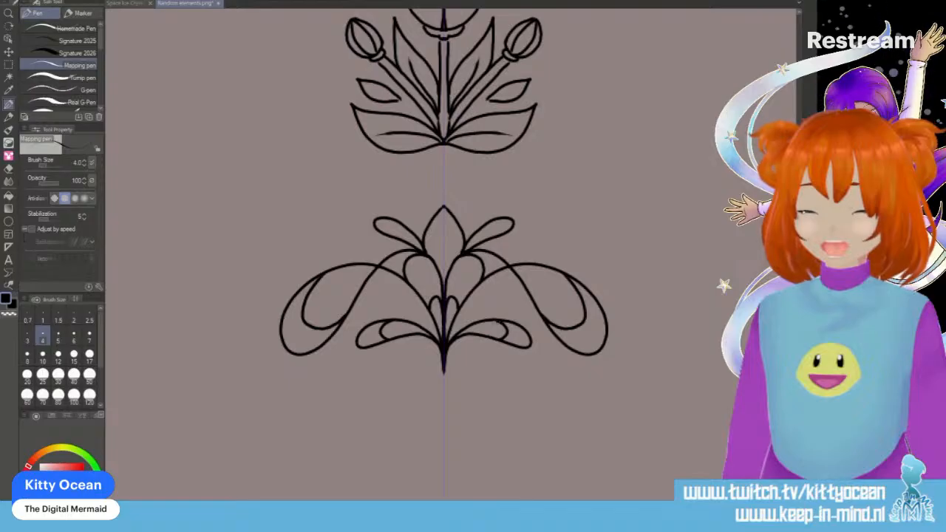
mouse_move(425, 318)
mouse_down()
mouse_move(378, 292)
mouse_move(425, 319)
mouse_up()
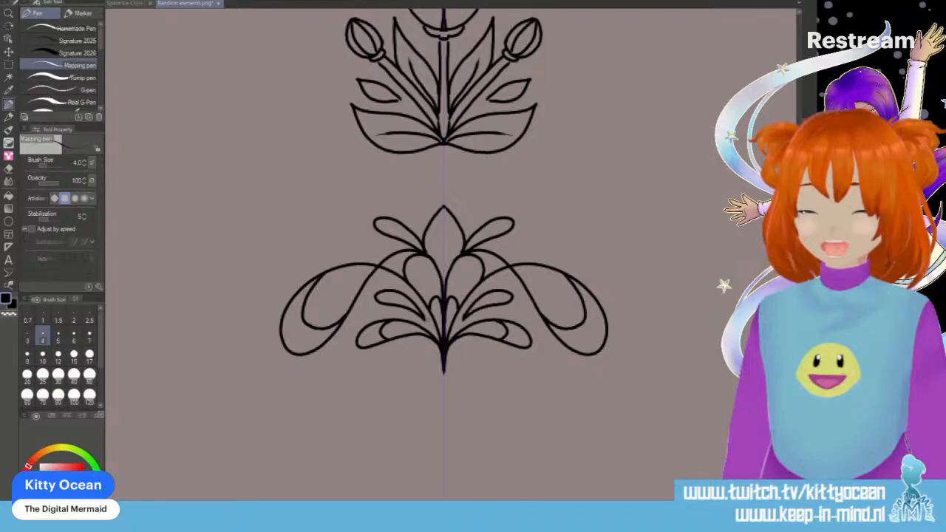
- Draw a pointed spade-shaped outline with curled lobes at its base and a curved drop on each side below the arching ornament
scroll(444, 251, down, 5)
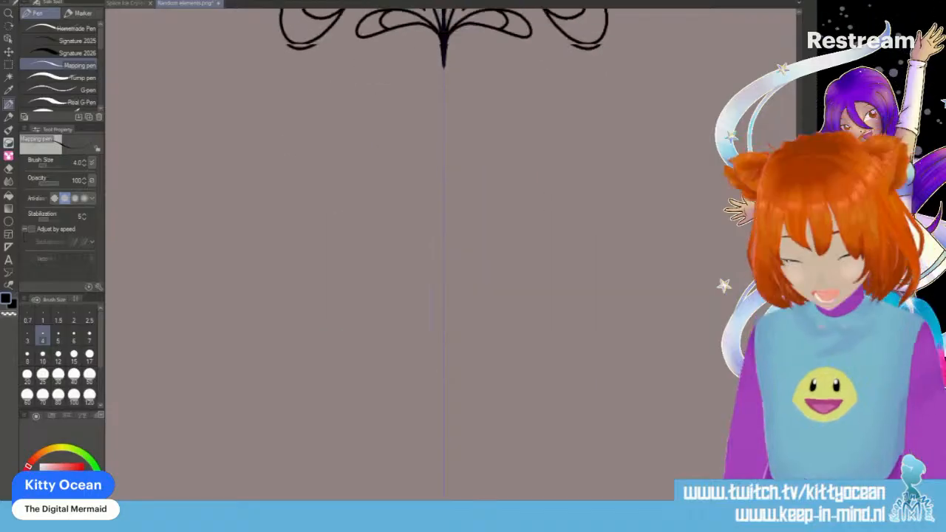
mouse_move(442, 122)
mouse_down()
mouse_move(398, 180)
mouse_move(389, 213)
mouse_move(425, 277)
mouse_move(418, 289)
mouse_move(398, 264)
mouse_move(380, 279)
mouse_move(436, 316)
mouse_up()
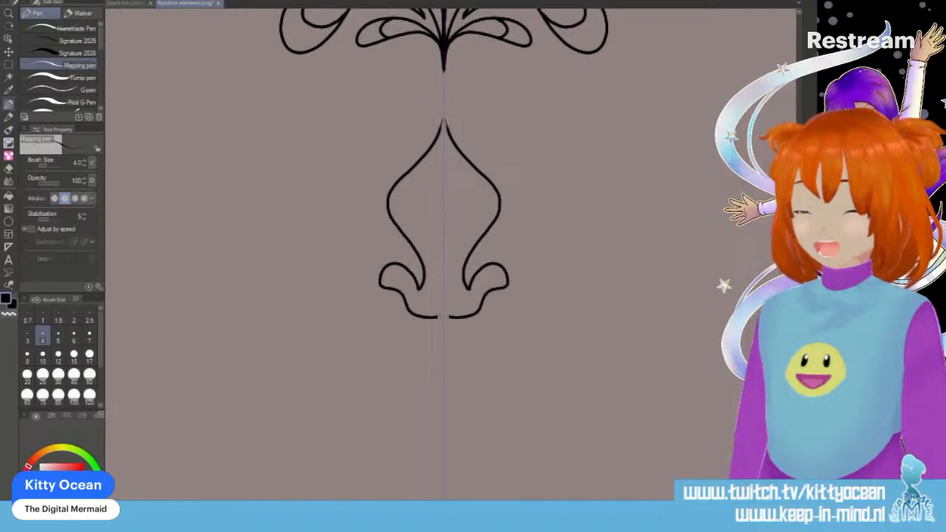
mouse_move(405, 249)
mouse_down()
mouse_move(331, 234)
mouse_move(410, 260)
mouse_up()
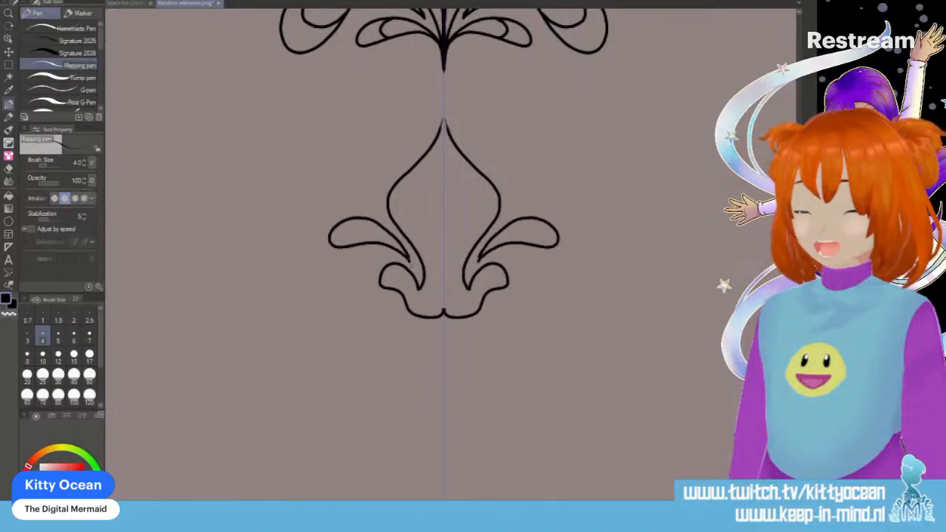
mouse_move(392, 305)
mouse_down()
mouse_move(362, 294)
mouse_move(326, 313)
mouse_move(385, 316)
mouse_up()
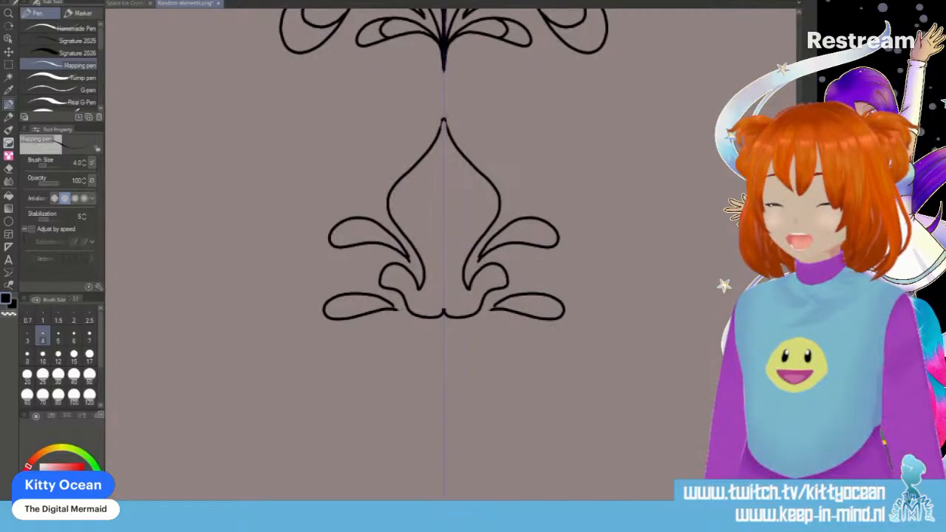
mouse_move(442, 268)
mouse_down()
mouse_move(418, 212)
mouse_move(433, 190)
mouse_up()
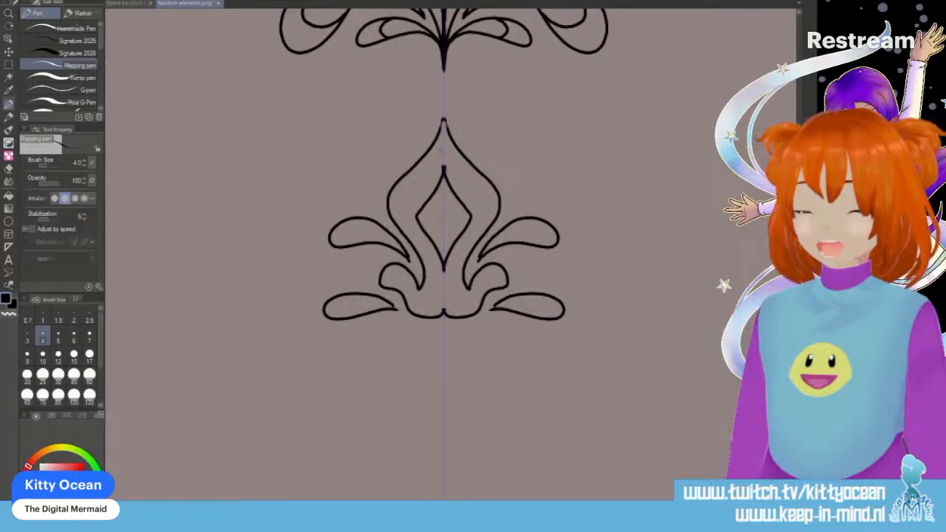
key(ctrl+z)
key(ctrl+z)
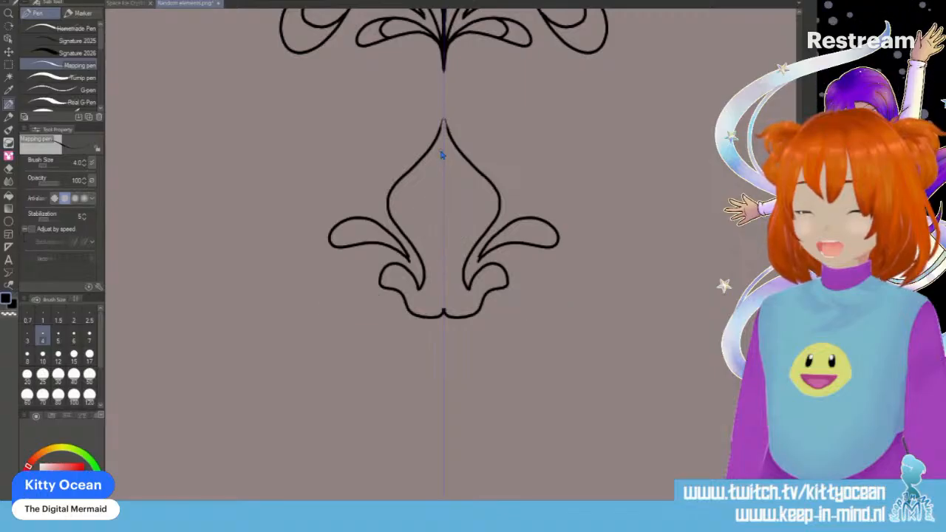
- Draw a small diamond with curved sides along the symmetry line inside the spade-shaped outline
mouse_move(442, 253)
mouse_down()
mouse_move(422, 214)
mouse_move(440, 181)
mouse_up()
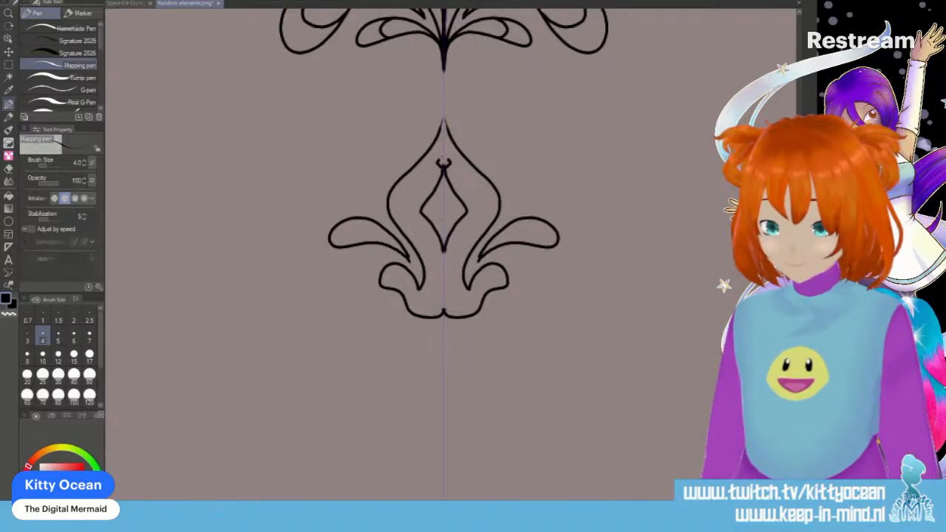
drag(442, 167, 443, 156)
key(ctrl+z)
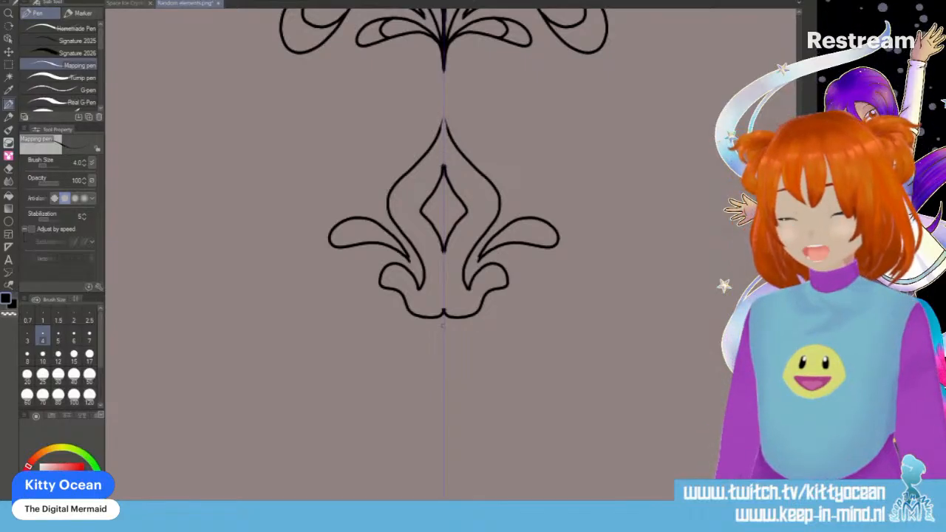
- Draw a small lobed ornament beneath the spade shape and a small oval under each of its curled lobes
drag(418, 333, 433, 338)
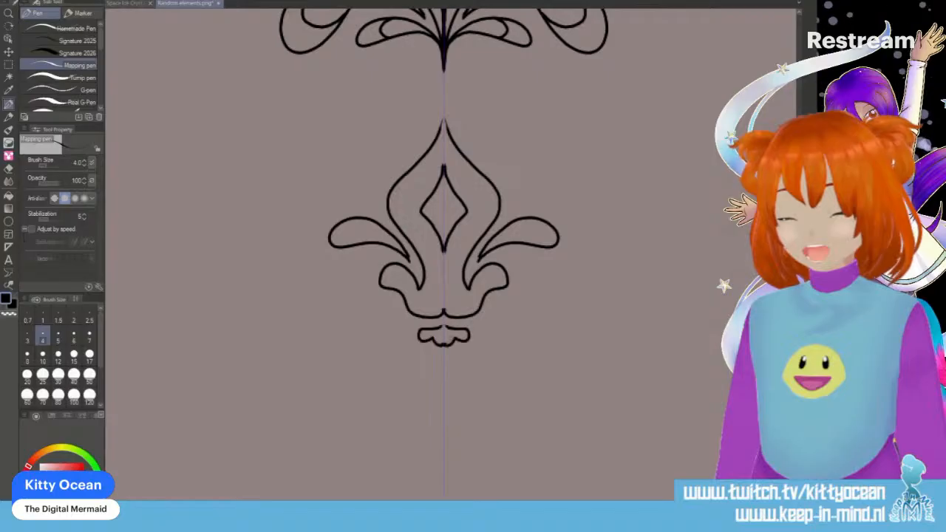
key(ctrl+z)
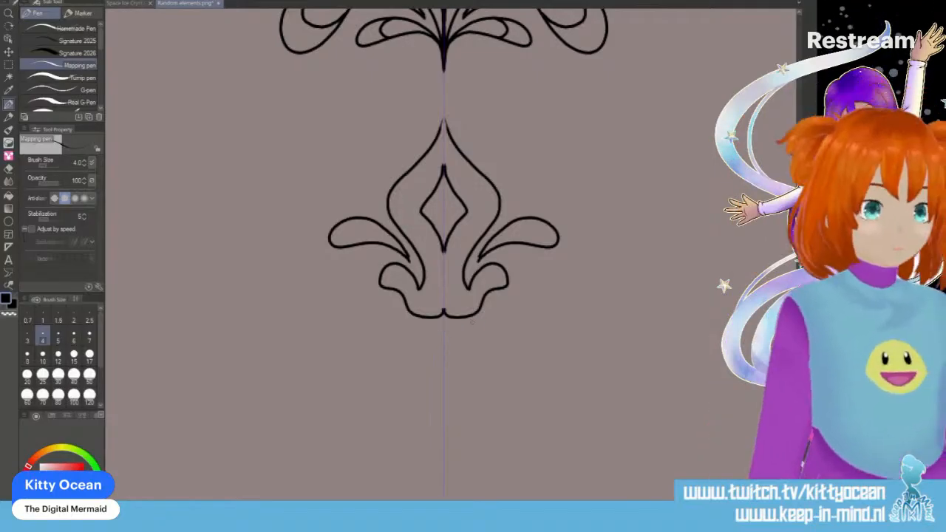
mouse_move(443, 324)
mouse_down()
mouse_move(417, 333)
mouse_move(443, 350)
mouse_up()
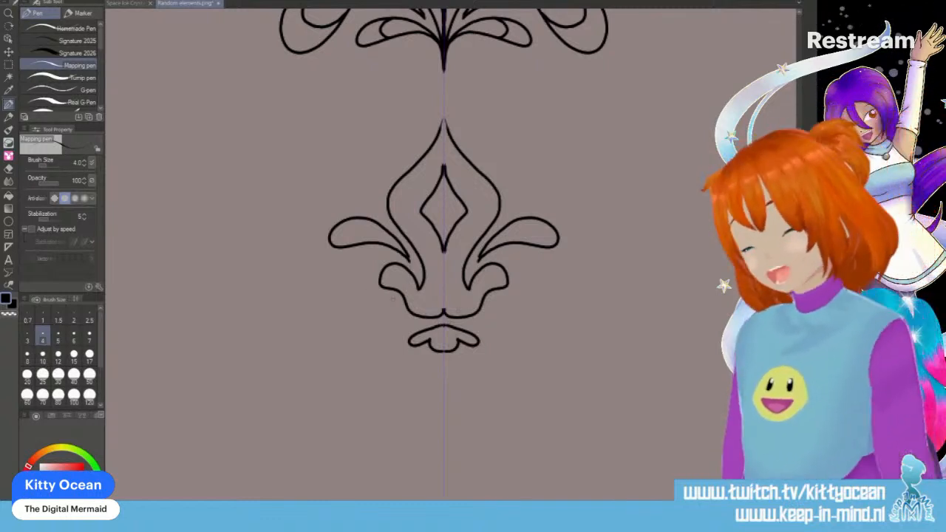
drag(384, 295, 395, 300)
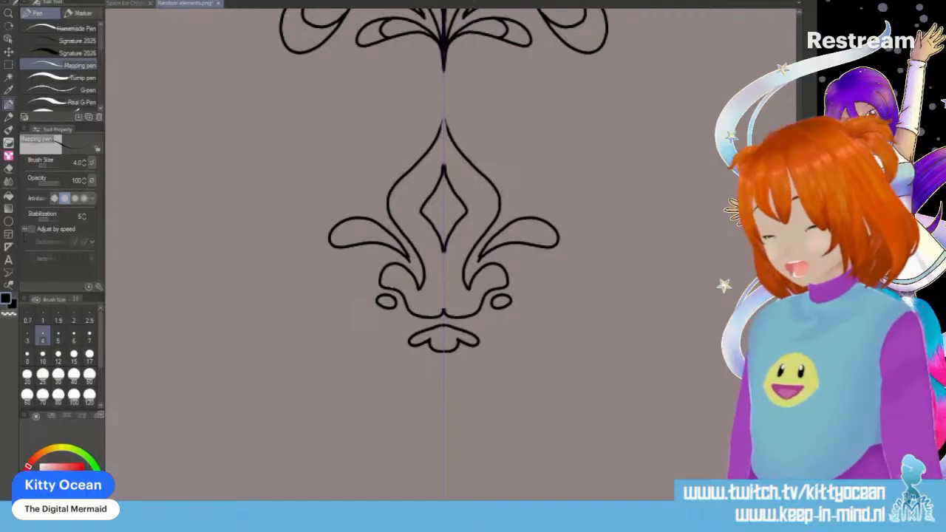
mouse_move(373, 257)
mouse_down()
mouse_move(359, 293)
mouse_move(387, 327)
mouse_move(419, 333)
mouse_up()
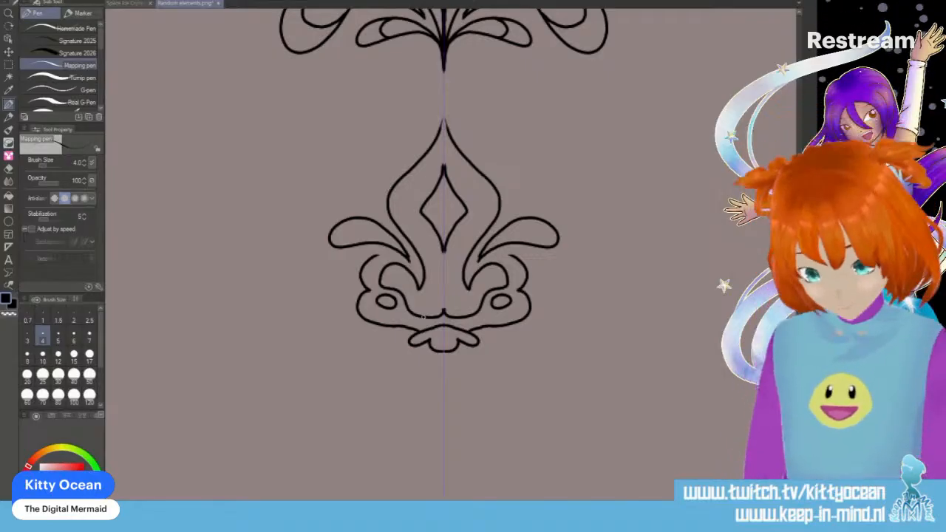
key(ctrl+z)
- Draw a lotus with broad curved side petals, shorter pointed petals and a tall pointed center below the spade-shaped ornament
scroll(424, 317, down, 4)
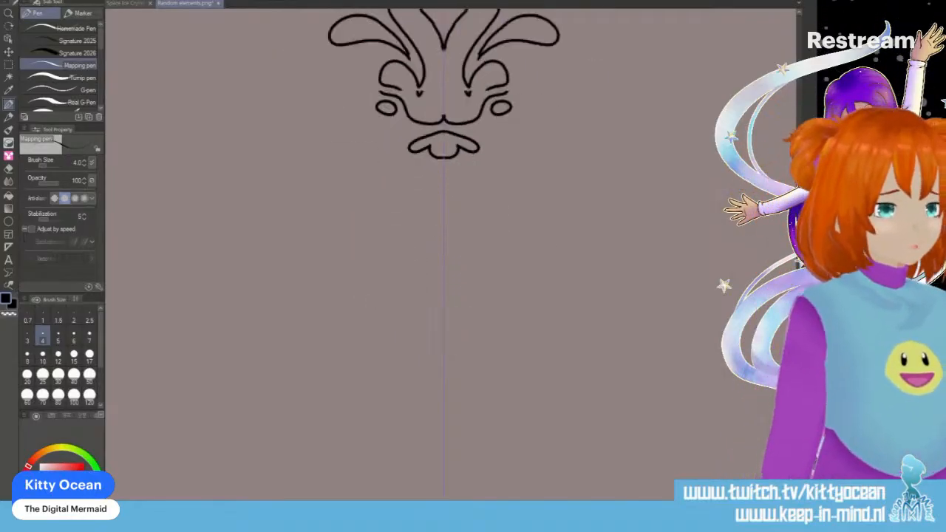
scroll(443, 251, up, 1)
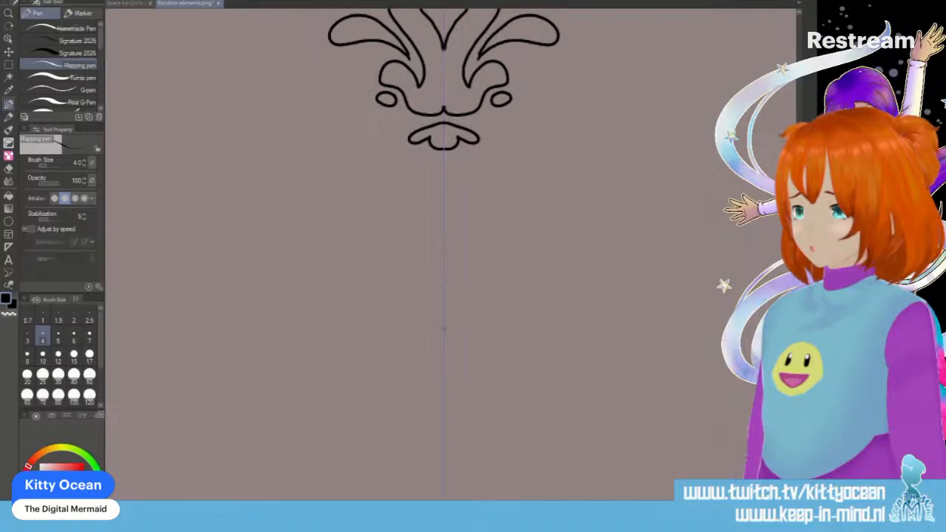
mouse_move(442, 322)
mouse_down()
mouse_move(386, 275)
mouse_move(336, 287)
mouse_move(333, 298)
mouse_move(375, 298)
mouse_move(443, 321)
mouse_move(418, 264)
mouse_move(382, 250)
mouse_move(358, 255)
mouse_move(386, 273)
mouse_move(408, 234)
mouse_move(438, 255)
mouse_up()
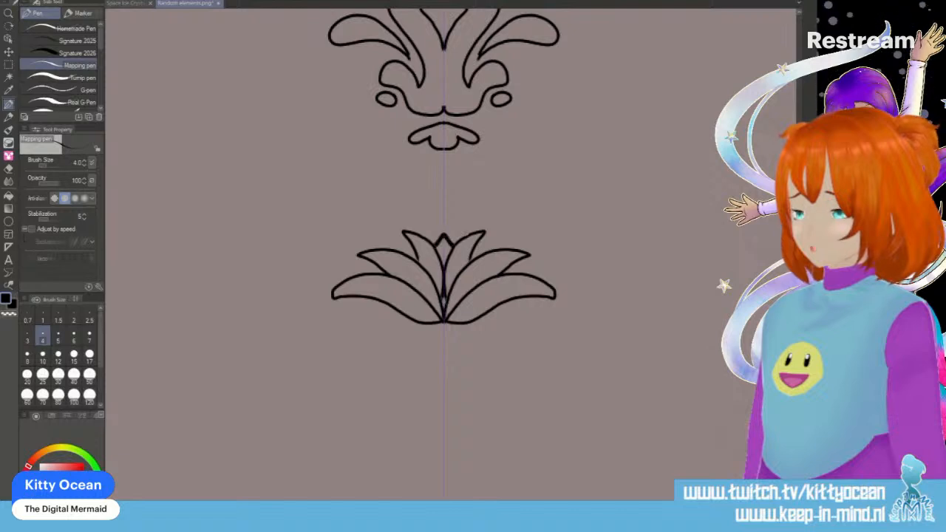
key(ctrl+z)
mouse_move(407, 246)
mouse_down()
mouse_move(443, 281)
mouse_move(444, 311)
mouse_up()
mouse_move(421, 237)
mouse_down()
mouse_move(442, 201)
mouse_move(444, 271)
mouse_up()
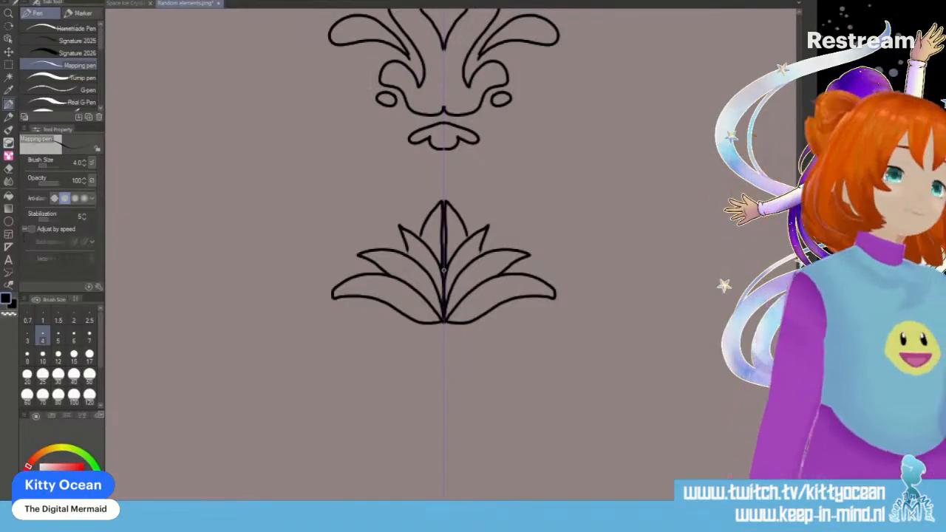
- Draw a pair of drooping pointed leaves with two small inner leaves directly beneath the lotus
mouse_move(442, 327)
mouse_down()
mouse_move(410, 350)
mouse_move(433, 340)
mouse_move(444, 355)
mouse_up()
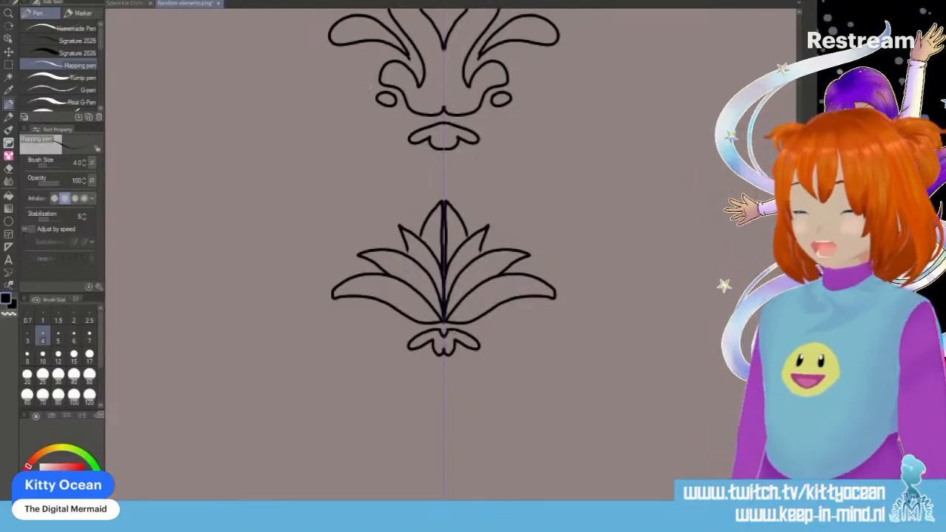
key(ctrl+z)
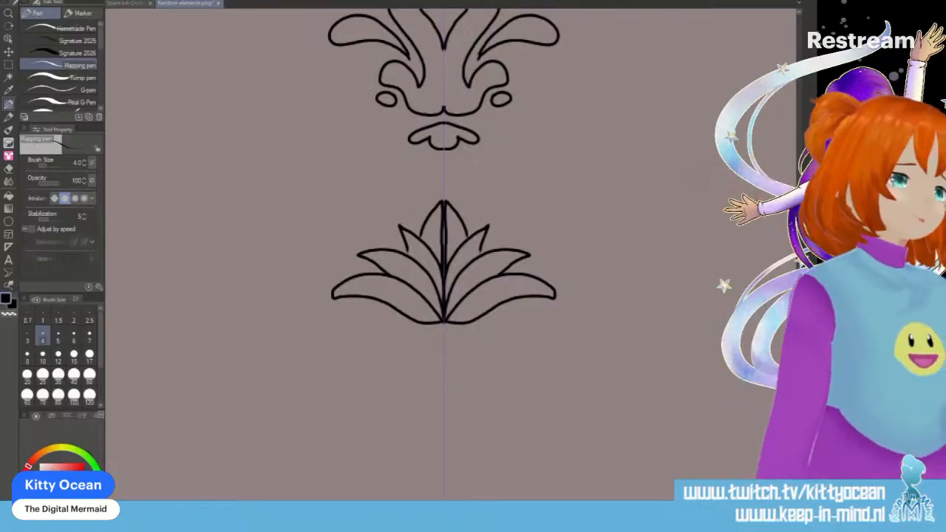
mouse_move(442, 332)
mouse_down()
mouse_move(403, 347)
mouse_move(397, 361)
mouse_up()
mouse_move(397, 360)
mouse_down()
mouse_move(443, 335)
mouse_move(432, 345)
mouse_move(436, 368)
mouse_move(444, 335)
mouse_up()
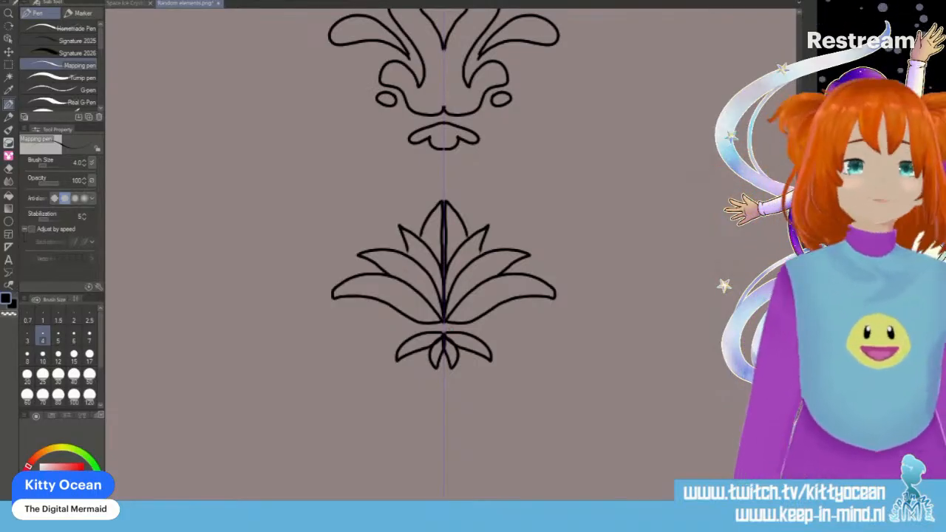
- Draw a five-petaled star-shaped flower outline centered on the symmetry line below the lotus
scroll(443, 251, down, 10)
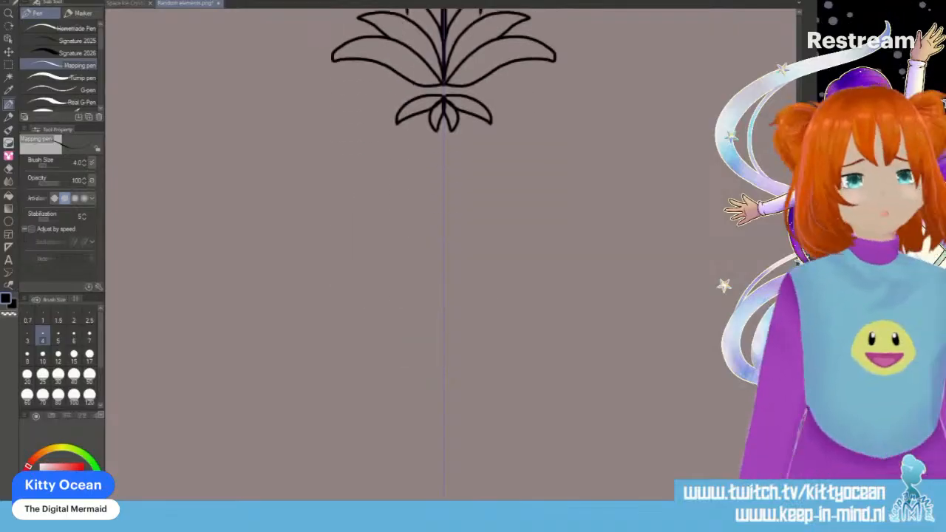
scroll(443, 251, down, 2)
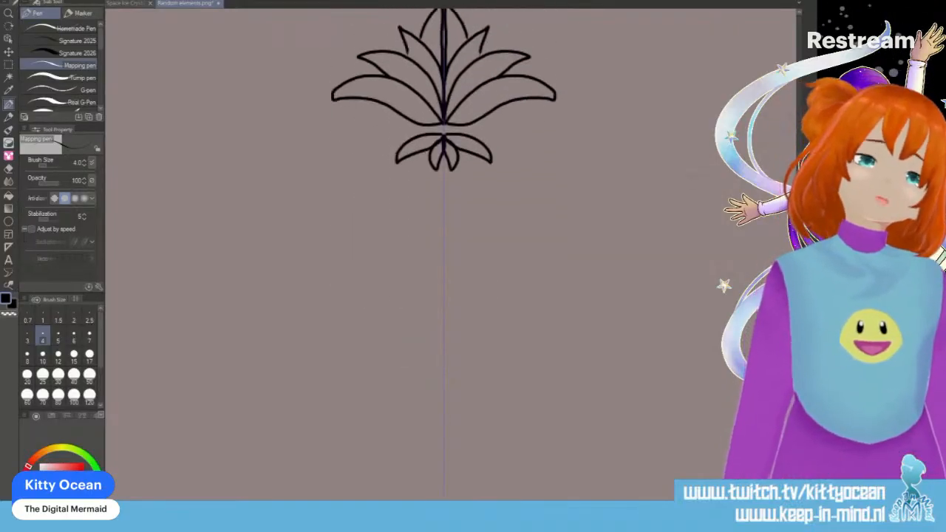
scroll(443, 251, down, 1)
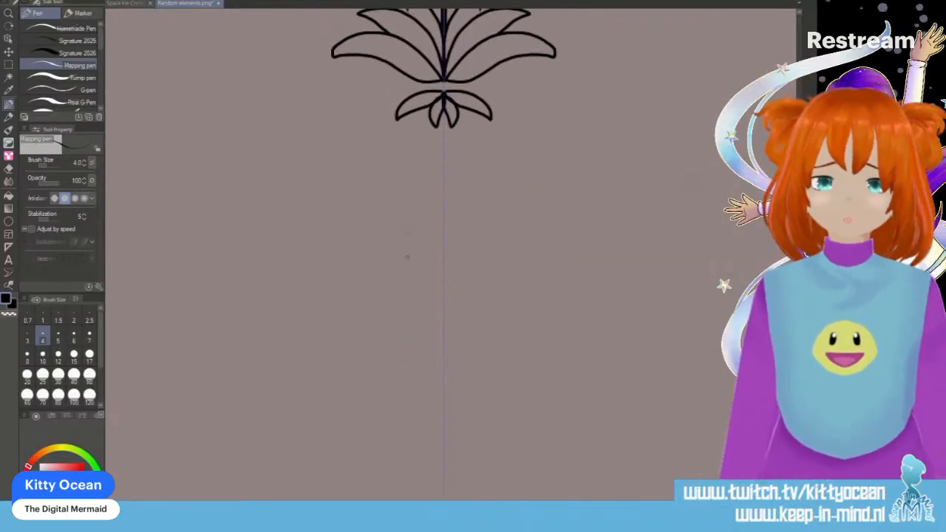
mouse_move(397, 260)
mouse_down()
mouse_move(426, 255)
mouse_move(443, 220)
mouse_up()
mouse_move(387, 262)
mouse_down()
mouse_move(411, 296)
mouse_move(411, 330)
mouse_move(443, 306)
mouse_move(406, 310)
mouse_move(410, 330)
mouse_move(444, 306)
mouse_up()
key(ctrl+z)
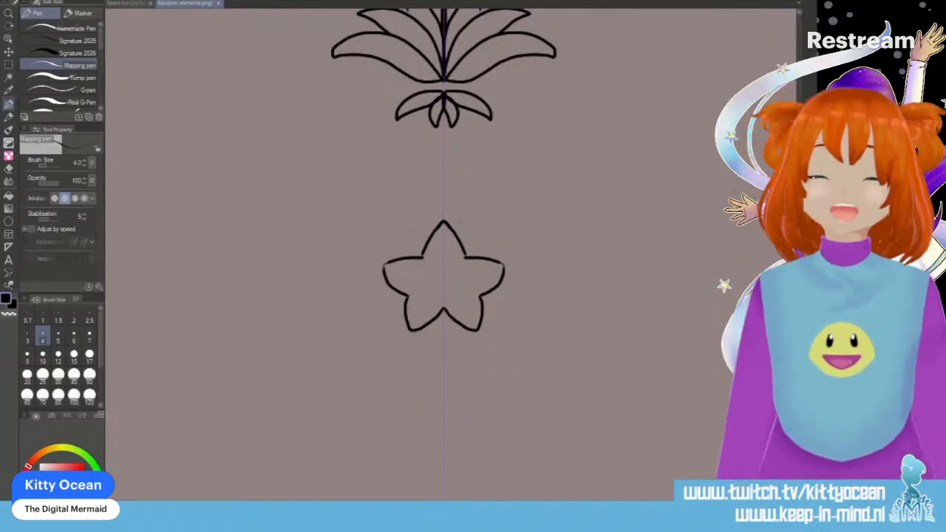
- Draw a second, larger star outline around the five-petaled star flower below the lotus
drag(411, 251, 442, 214)
mouse_move(411, 249)
mouse_down()
mouse_move(371, 265)
mouse_move(399, 343)
mouse_move(443, 329)
mouse_up()
drag(416, 273, 436, 272)
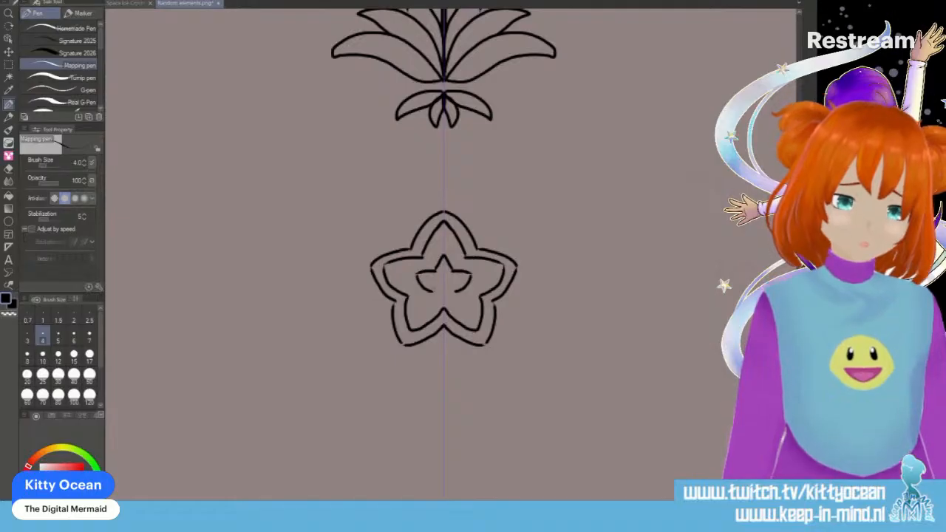
key(ctrl+x)
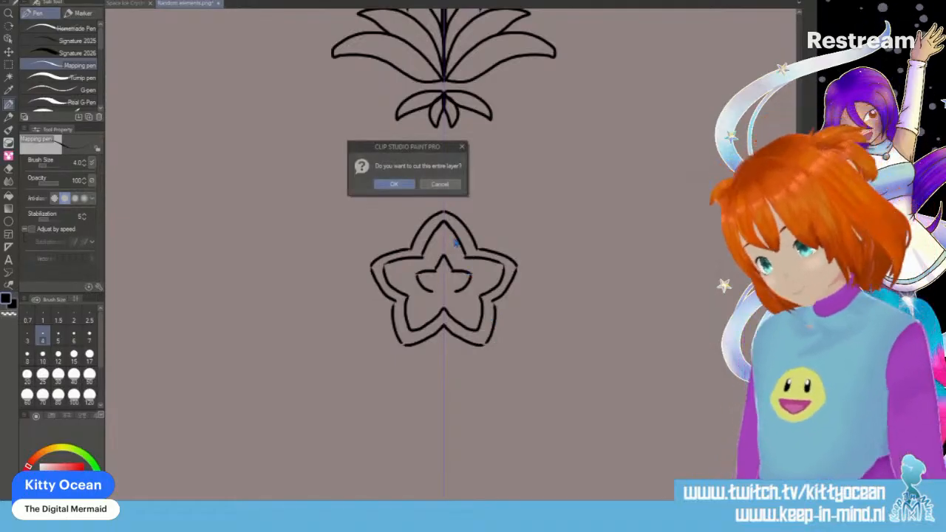
click(451, 188)
key(ctrl+z)
key(ctrl+z)
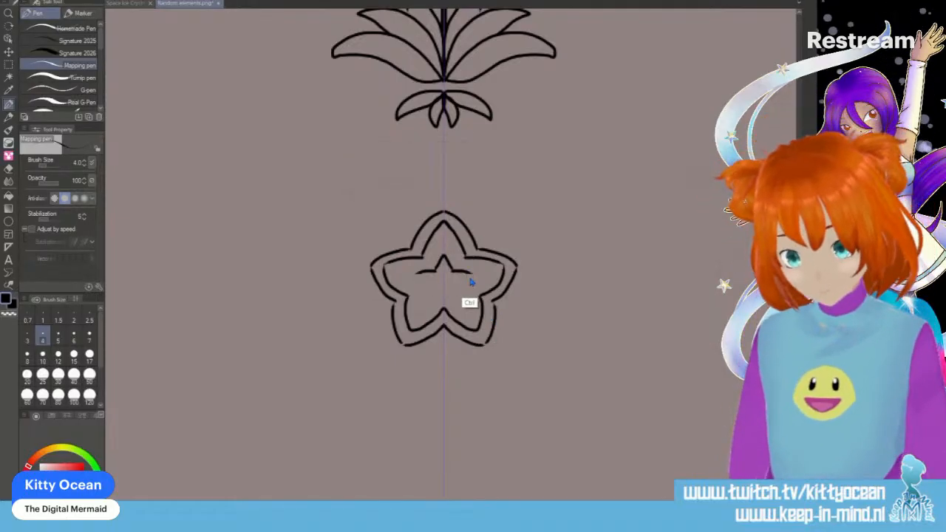
key(ctrl+z)
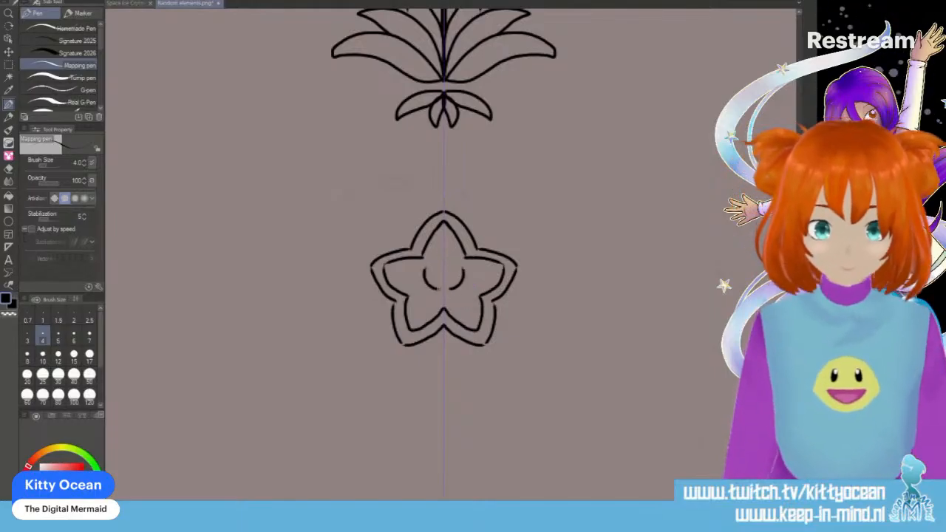
- Draw an upturned crescent in the star flower's center with a small circle above it
mouse_move(423, 268)
mouse_down()
mouse_move(460, 271)
mouse_move(444, 305)
mouse_up()
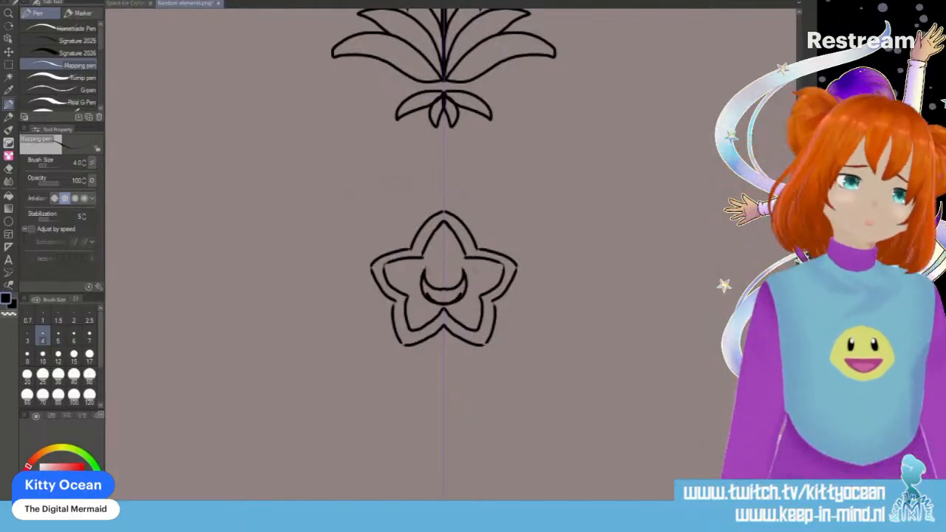
key(ctrl+z)
key(ctrl+z)
mouse_move(425, 263)
mouse_down()
mouse_move(426, 277)
mouse_move(445, 287)
mouse_move(427, 296)
mouse_move(444, 302)
mouse_up()
drag(445, 248, 443, 264)
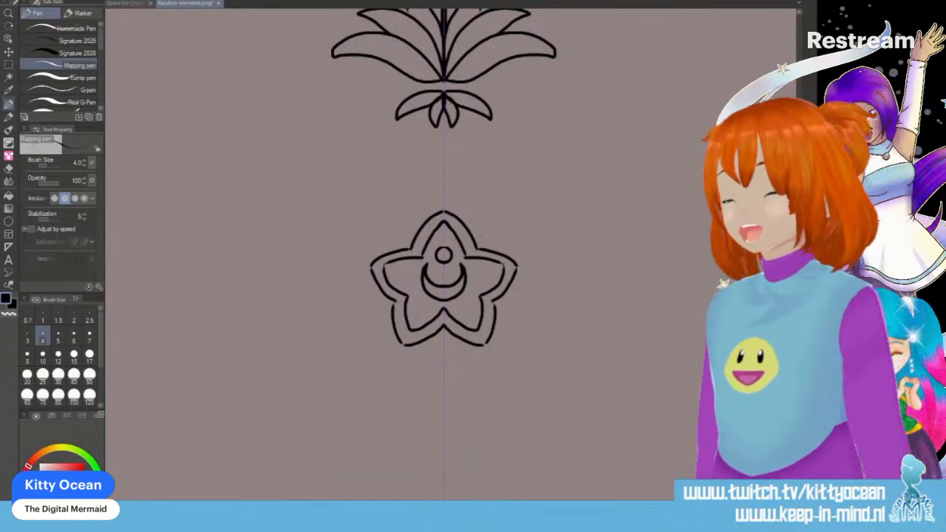
- Draw teardrop petals in the five notches between the points of the star flower
mouse_move(478, 247)
mouse_down()
mouse_move(499, 214)
mouse_move(479, 249)
mouse_up()
mouse_move(394, 300)
mouse_down()
mouse_move(366, 304)
mouse_move(394, 322)
mouse_up()
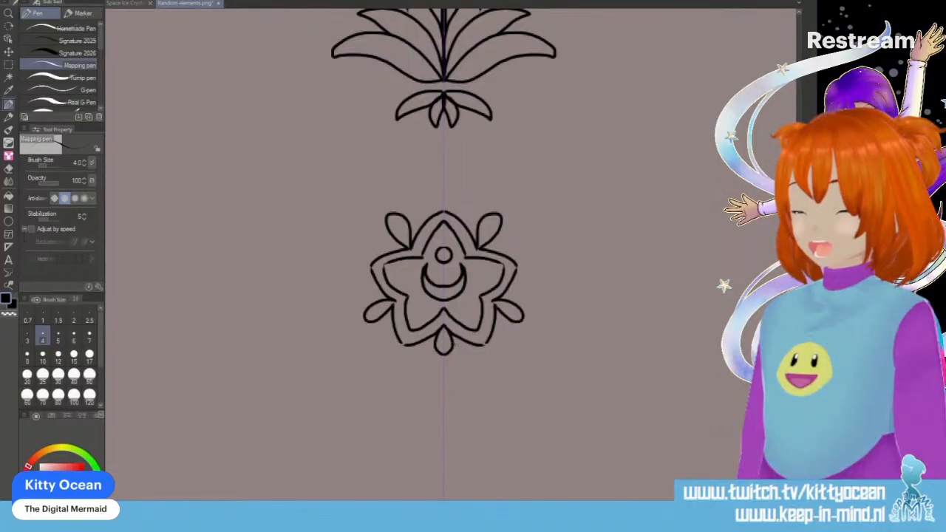
mouse_move(367, 317)
mouse_down()
mouse_move(349, 330)
mouse_move(370, 325)
mouse_up()
mouse_move(385, 200)
mouse_down()
mouse_move(375, 213)
mouse_move(381, 199)
mouse_up()
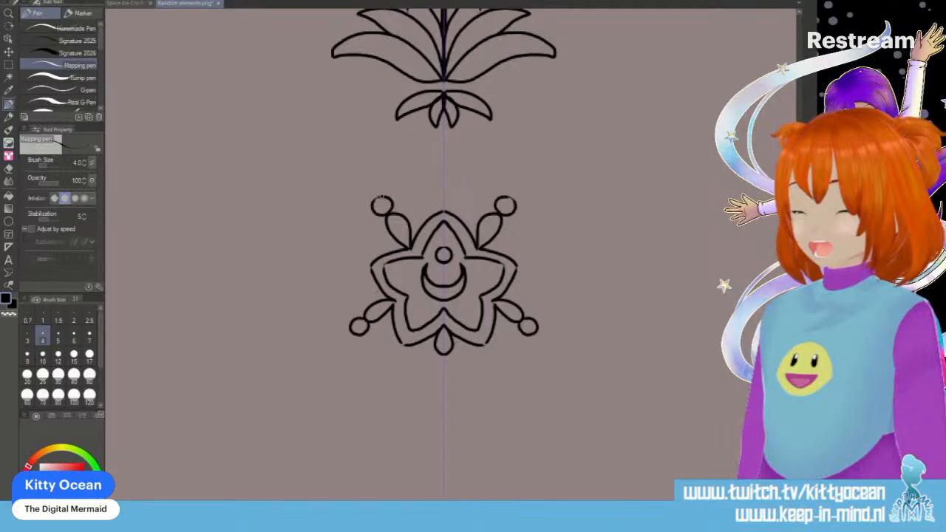
mouse_move(437, 360)
mouse_down()
mouse_move(446, 359)
mouse_move(434, 372)
mouse_up()
key(ctrl+z)
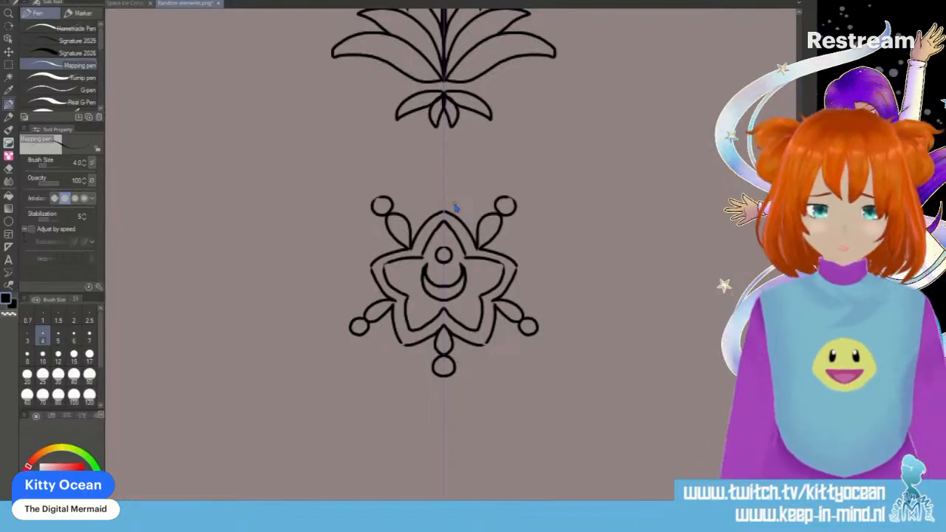
key(ctrl+z)
key(ctrl+z)
key(ctrl+z)
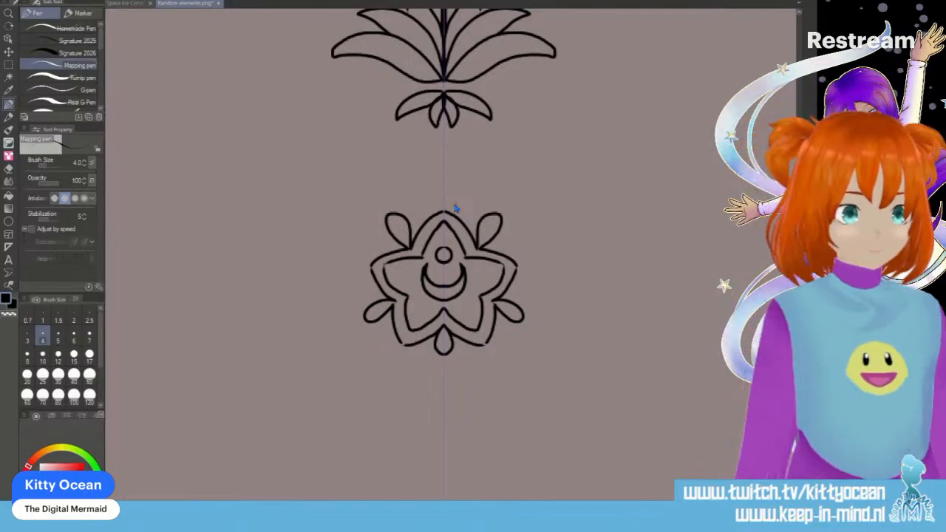
- Replace the teardrop in the star flower's lowest notch with a slightly longer one
key(ctrl+z)
key(ctrl+z)
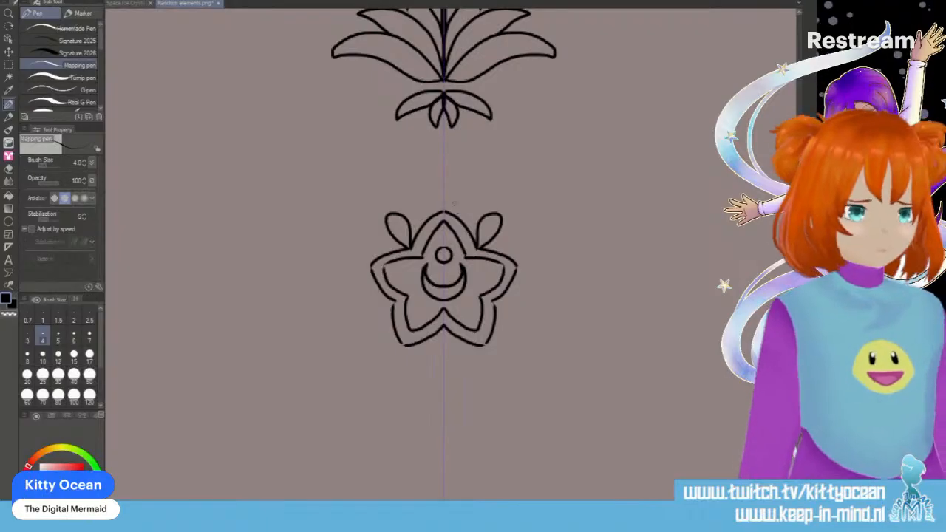
key(ctrl+y)
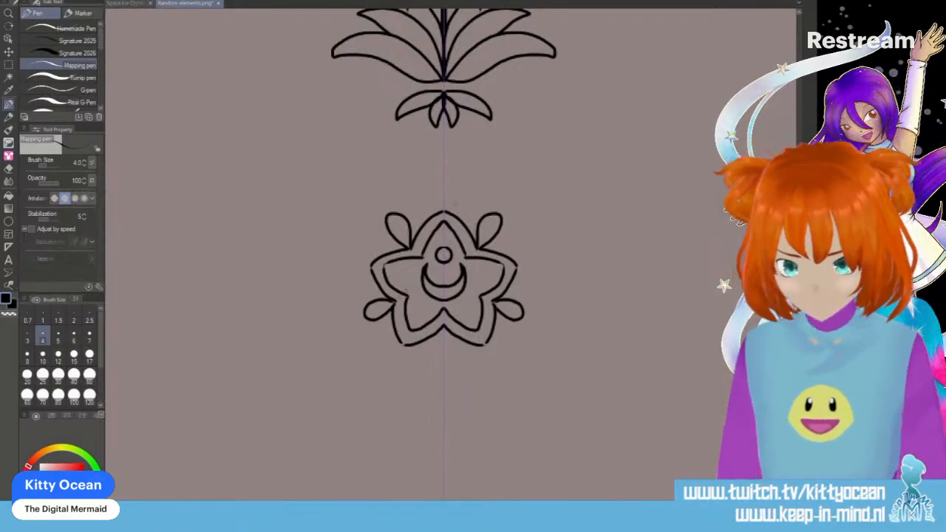
mouse_move(443, 329)
mouse_down()
mouse_move(434, 350)
mouse_move(444, 358)
mouse_up()
drag(363, 315, 362, 316)
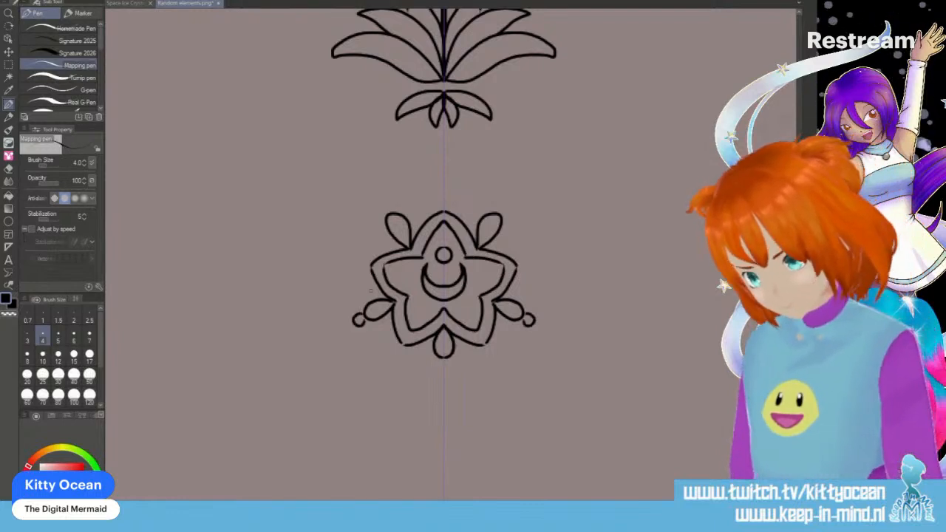
drag(390, 207, 389, 209)
drag(443, 359, 445, 368)
key(ctrl+z)
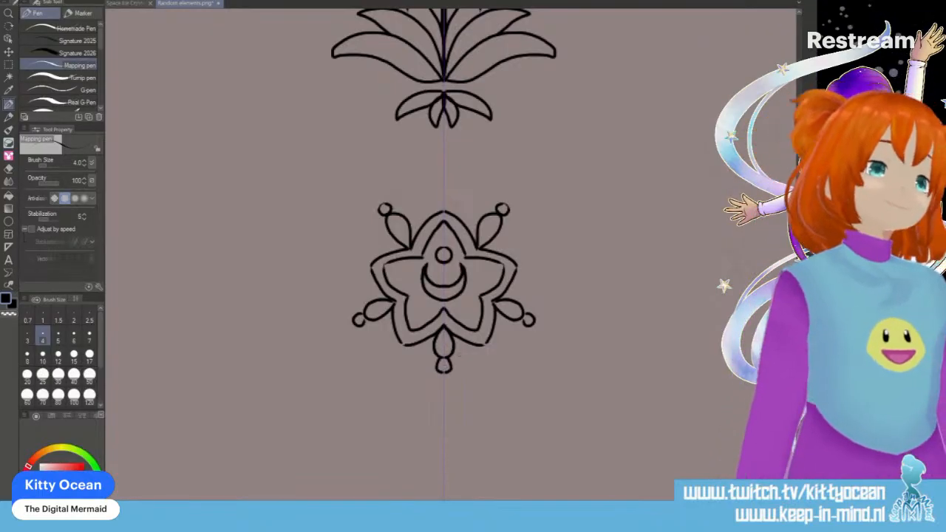
drag(364, 263, 363, 265)
drag(443, 205, 444, 209)
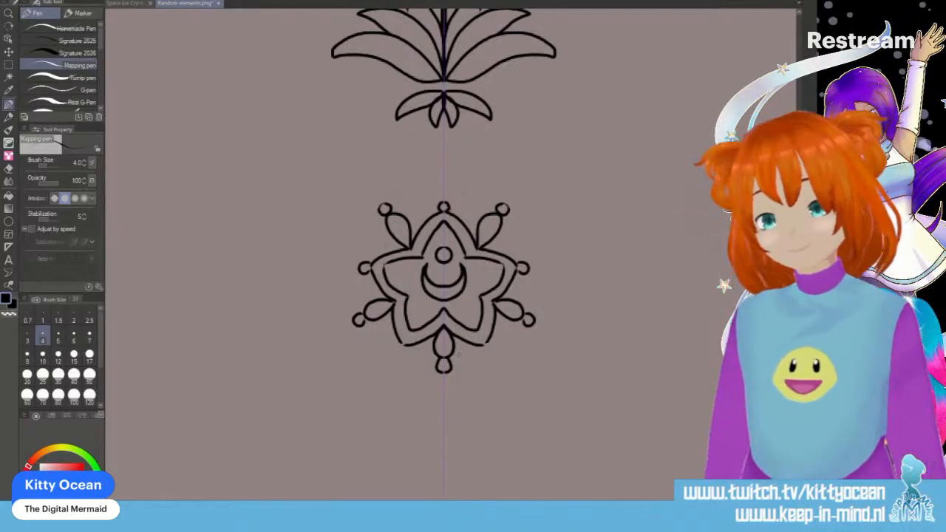
drag(492, 346, 481, 346)
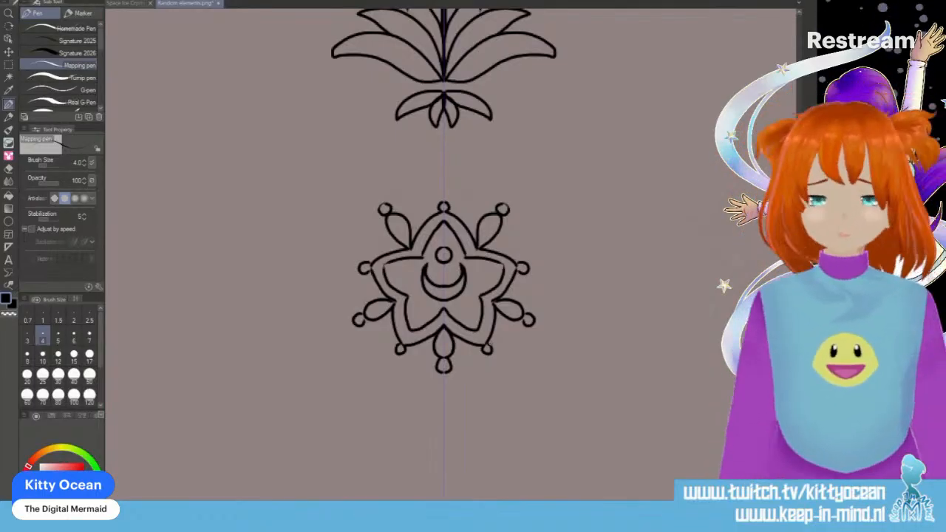
mouse_move(381, 315)
mouse_down()
mouse_move(393, 351)
mouse_move(433, 347)
mouse_up()
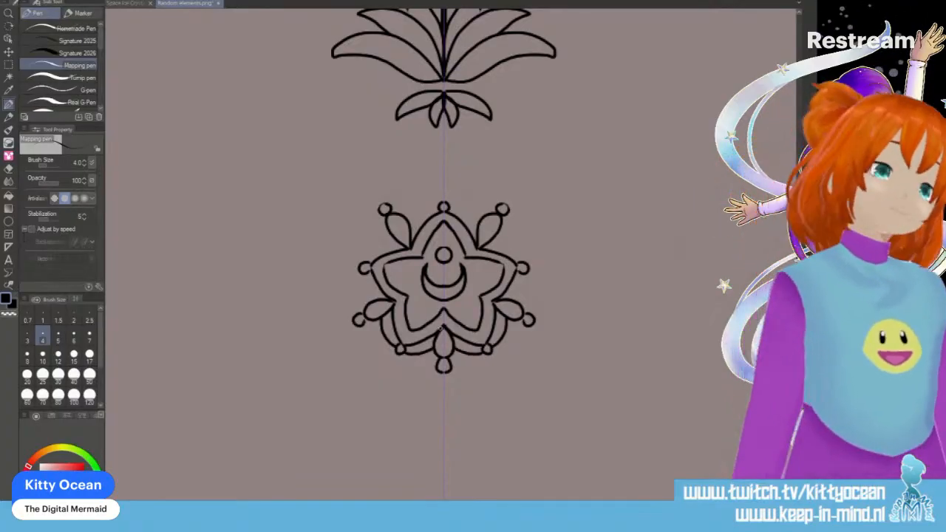
key(ctrl+z)
key(ctrl+z)
key(ctrl+z)
key(ctrl+z)
key(ctrl+z)
key(ctrl+z)
key(ctrl+z)
key(ctrl+z)
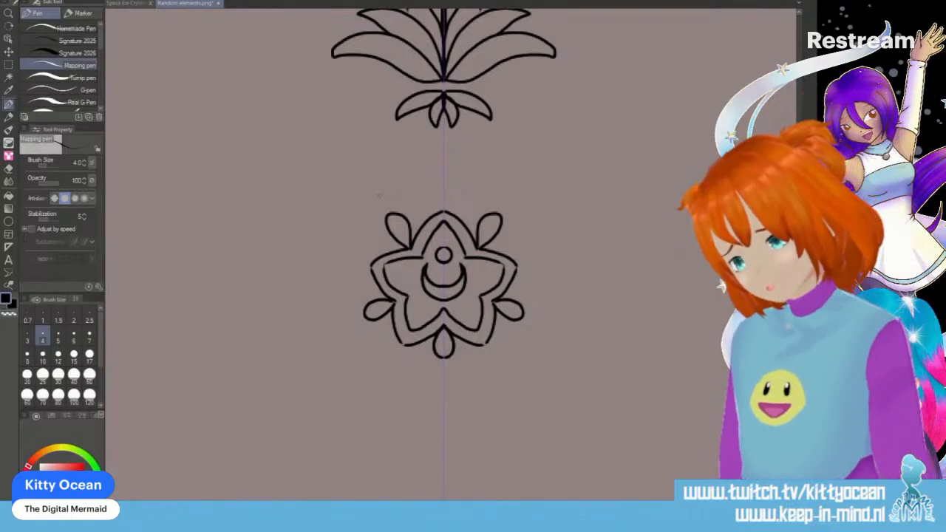
- Draw a small detached circle just beyond the tip of each of the star flower's five teardrops
drag(378, 195, 376, 196)
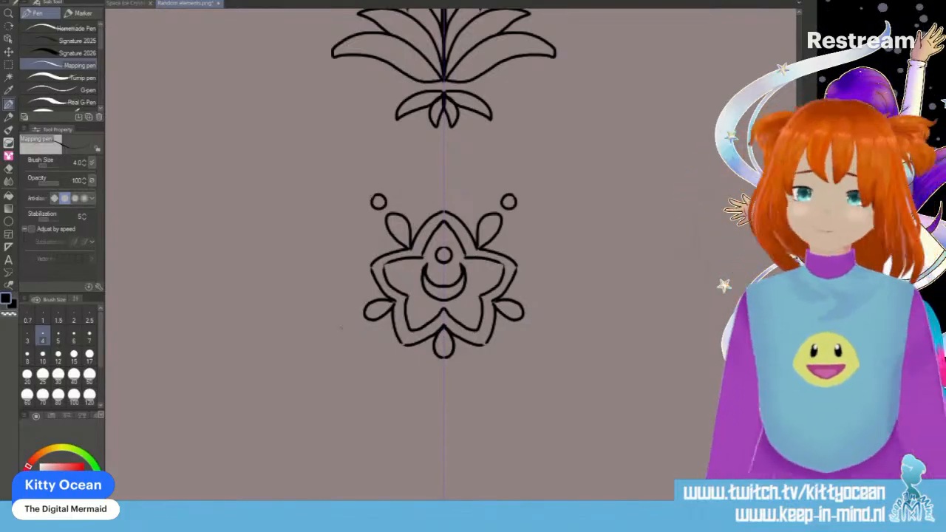
drag(353, 319, 351, 320)
drag(443, 369, 449, 378)
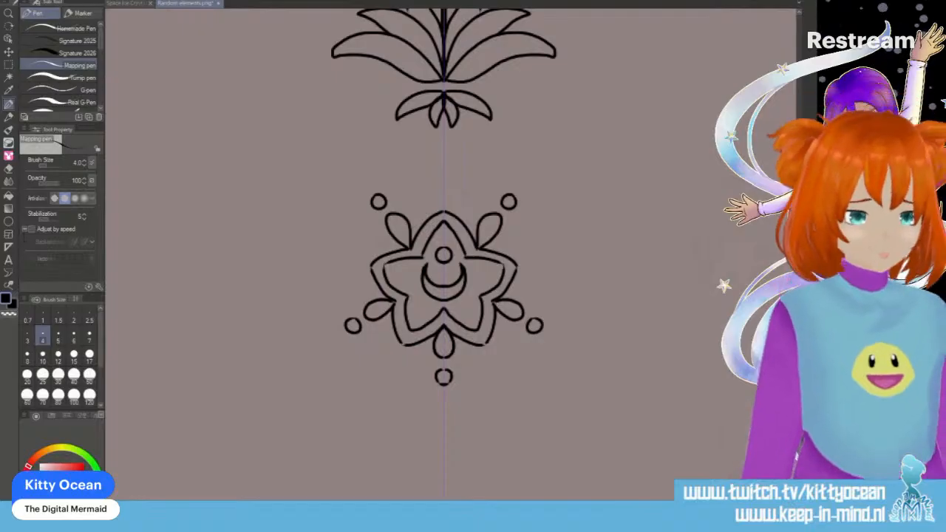
- Draw a large round ornament of overlapping nested ovals below the star flower, near the canvas's lower edge
scroll(443, 255, down, 11)
scroll(443, 255, up, 3)
scroll(444, 255, down, 3)
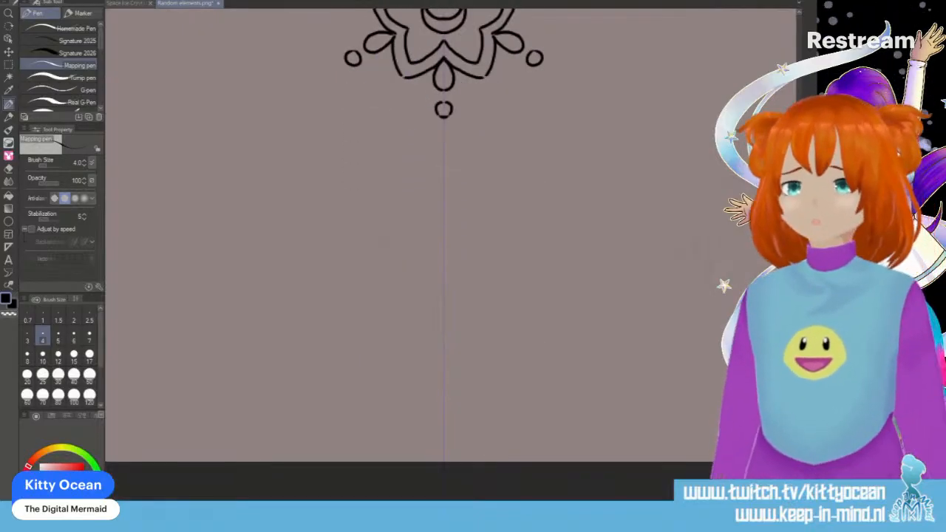
mouse_move(443, 194)
mouse_down()
mouse_move(344, 264)
mouse_move(443, 372)
mouse_move(402, 218)
mouse_move(508, 296)
mouse_up()
mouse_move(383, 305)
mouse_down()
mouse_move(511, 340)
mouse_move(440, 194)
mouse_move(361, 371)
mouse_move(548, 214)
mouse_move(569, 318)
mouse_up()
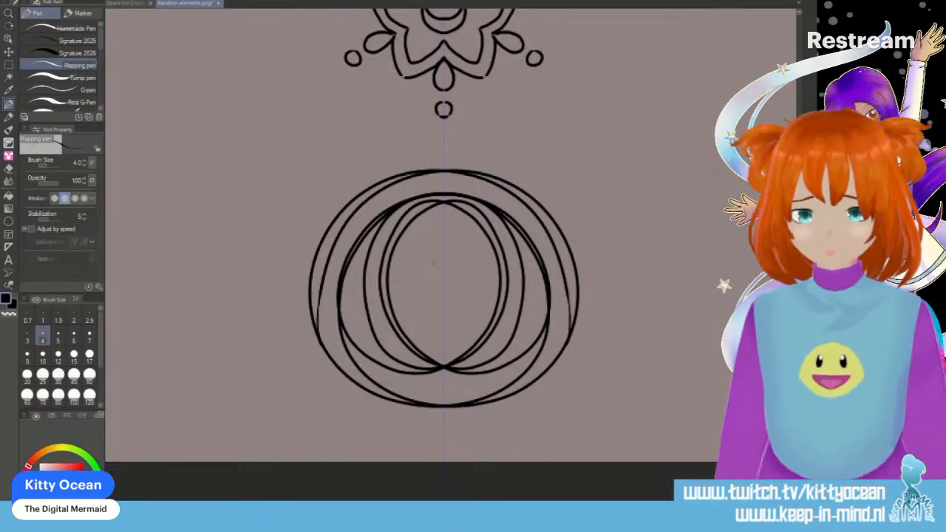
- Draw a small tulip with a three-pointed top inside the innermost oval and cup it with nested curved lines
mouse_move(443, 271)
mouse_down()
mouse_move(466, 268)
mouse_move(467, 298)
mouse_move(444, 313)
mouse_up()
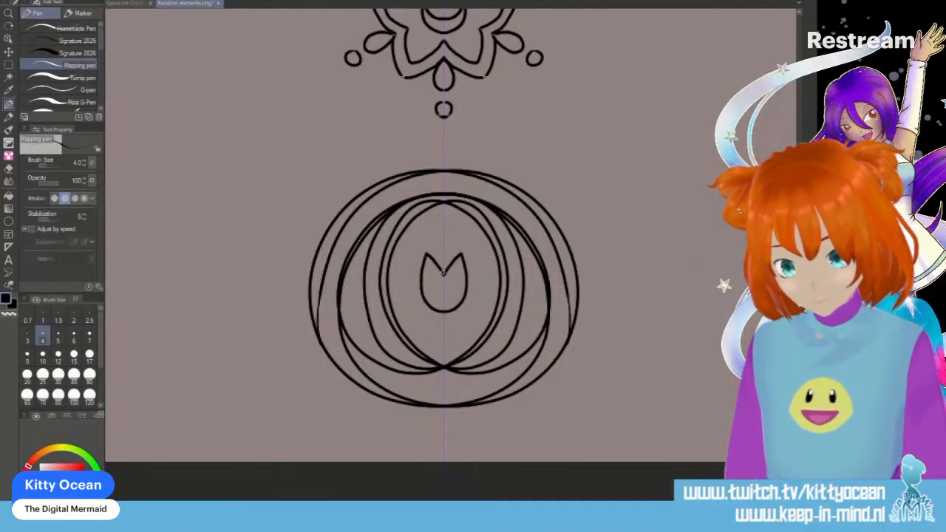
drag(443, 250, 434, 261)
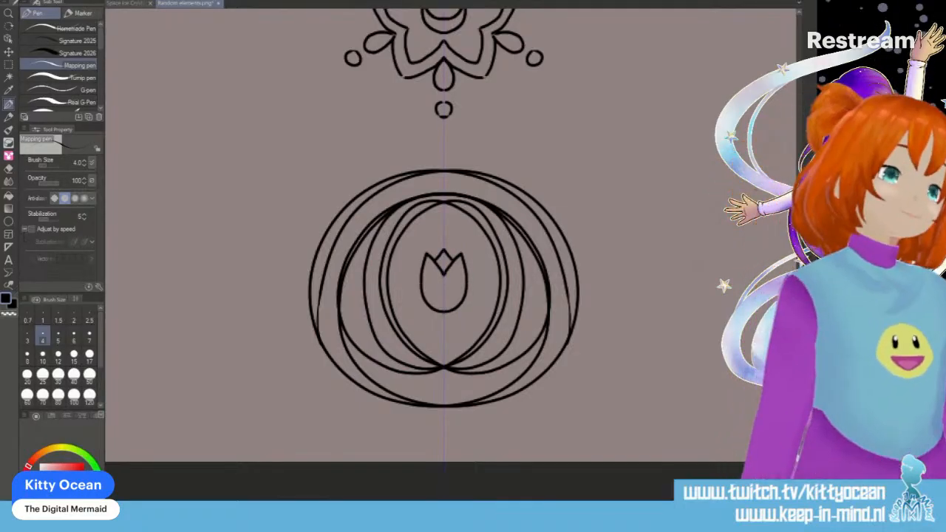
mouse_move(424, 255)
mouse_down()
mouse_move(416, 301)
mouse_move(444, 322)
mouse_up()
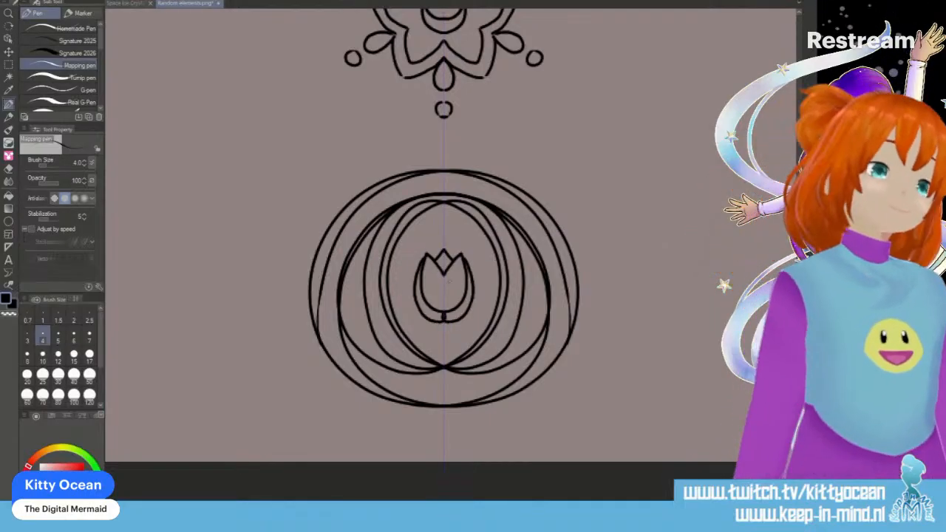
mouse_move(416, 272)
mouse_down()
mouse_move(417, 312)
mouse_move(444, 318)
mouse_up()
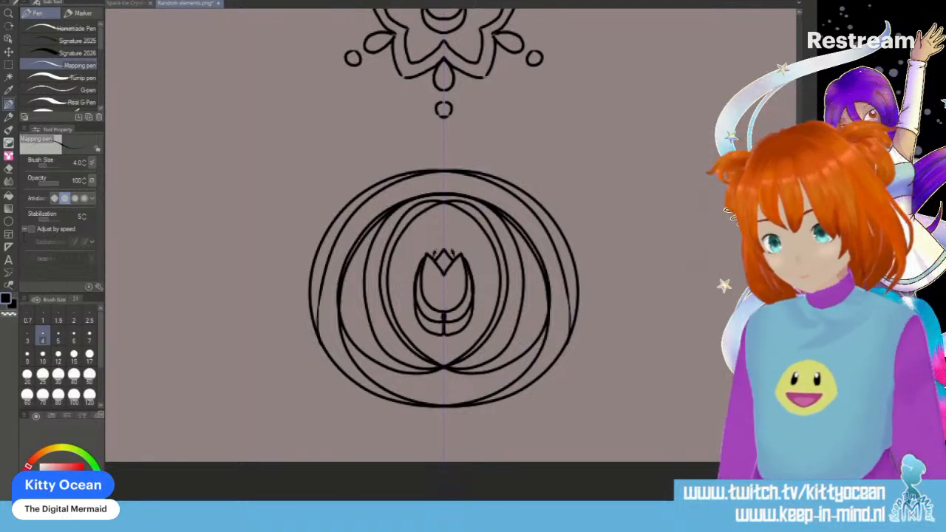
drag(436, 253, 443, 222)
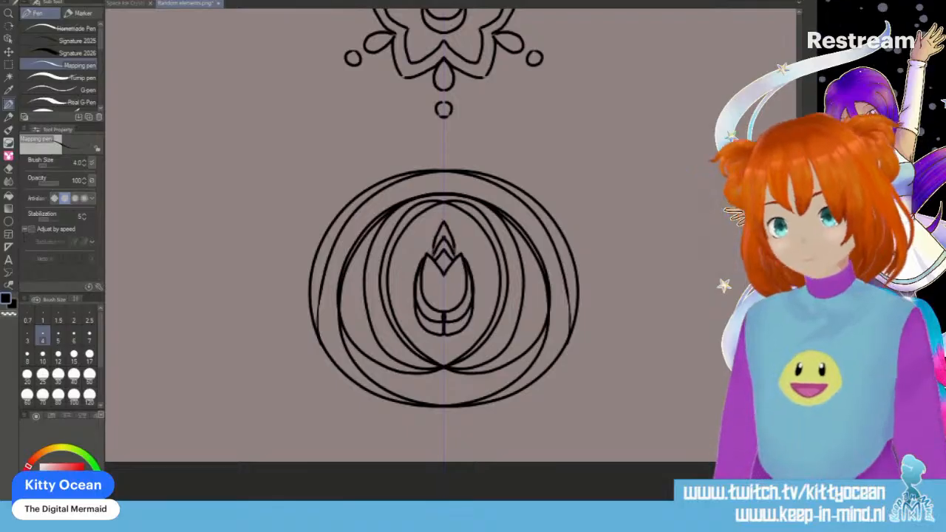
key(ctrl+z)
key(ctrl+z)
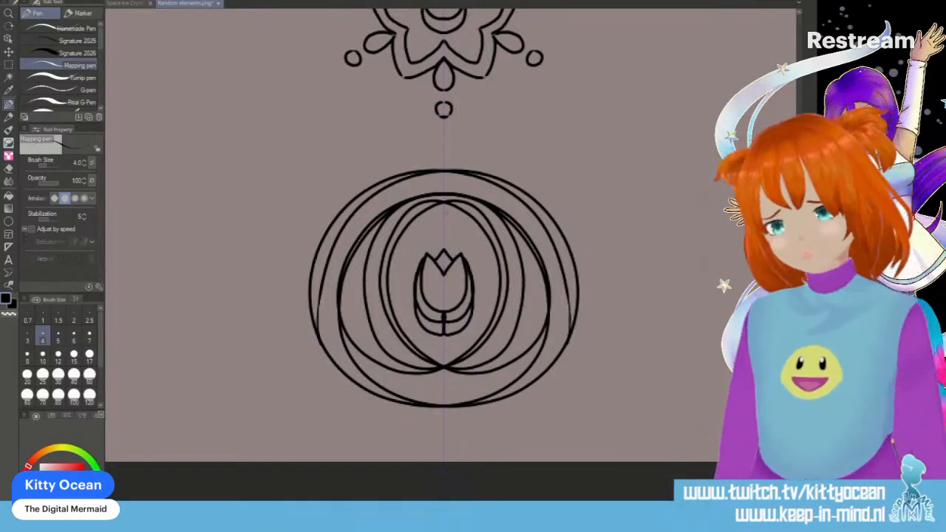
- Draw four nested teardrop loops extending outward from each lower side of the round ornament
mouse_move(418, 403)
mouse_down()
mouse_move(366, 385)
mouse_move(278, 327)
mouse_move(210, 340)
mouse_move(228, 382)
mouse_move(292, 389)
mouse_move(349, 378)
mouse_move(274, 331)
mouse_move(235, 352)
mouse_move(256, 383)
mouse_move(308, 386)
mouse_up()
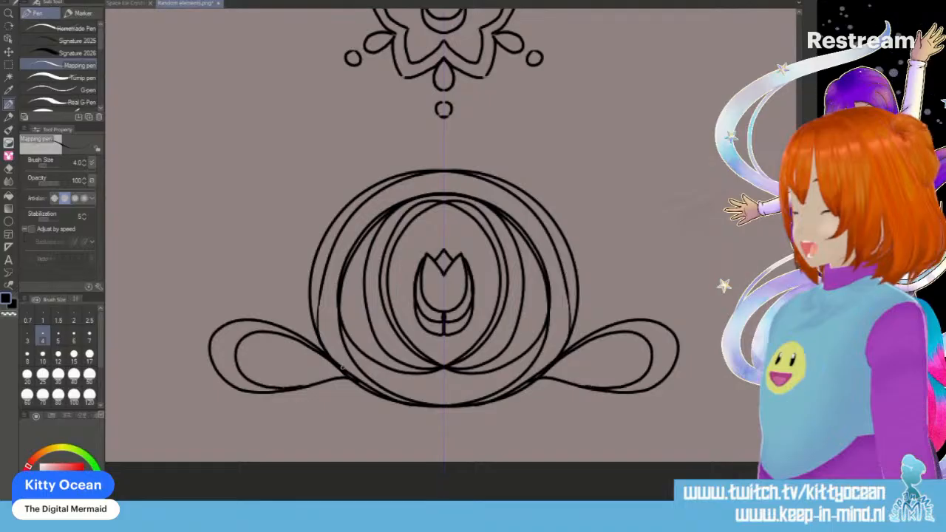
mouse_move(321, 345)
mouse_down()
mouse_move(269, 373)
mouse_move(346, 381)
mouse_up()
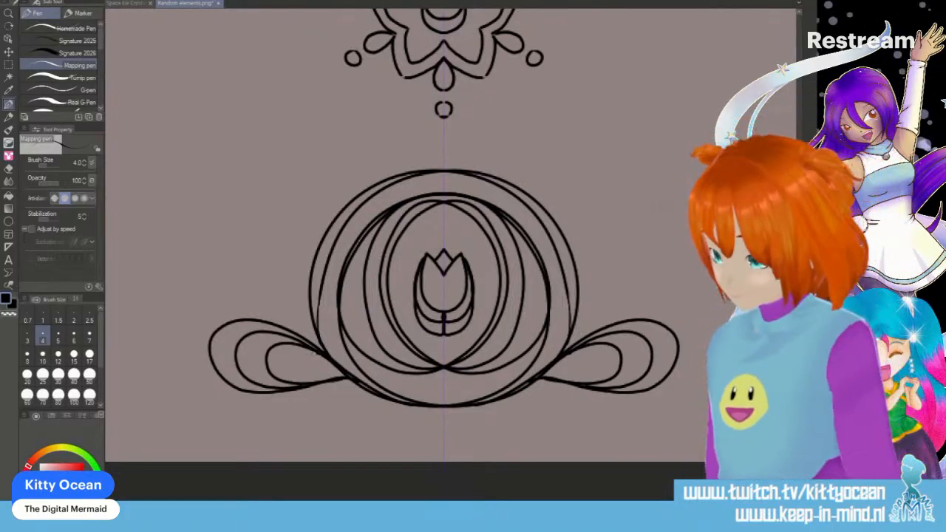
drag(322, 351, 325, 381)
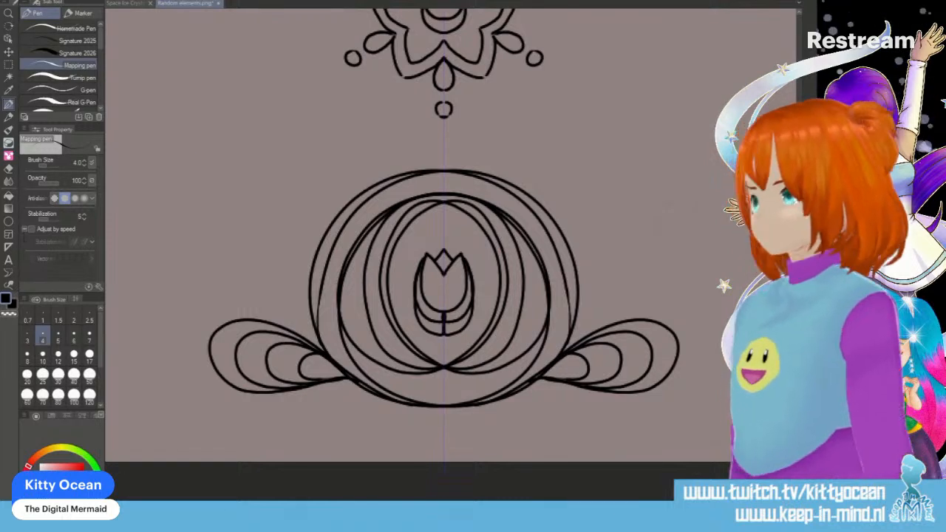
- Save the finished ornament canvas as the PNG file Random elements.png using Save As
scroll(443, 222, down, 10)
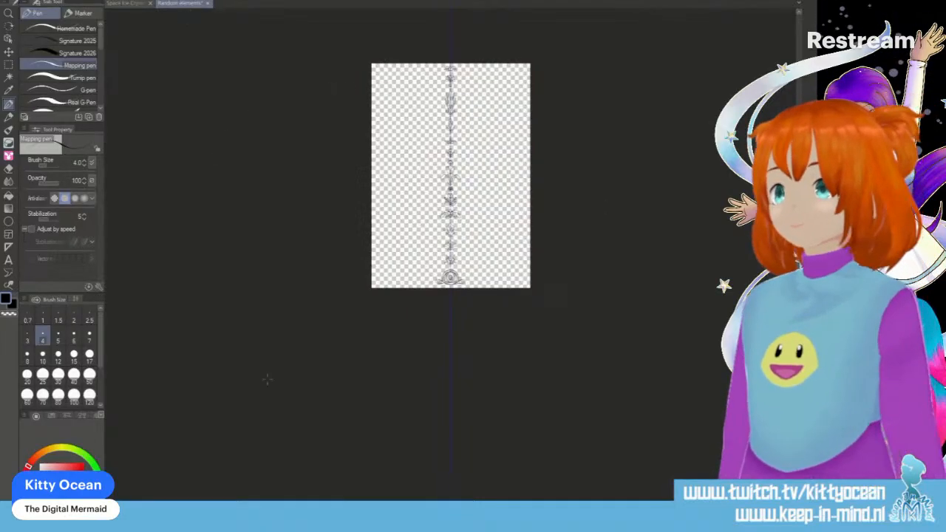
click(14, 1)
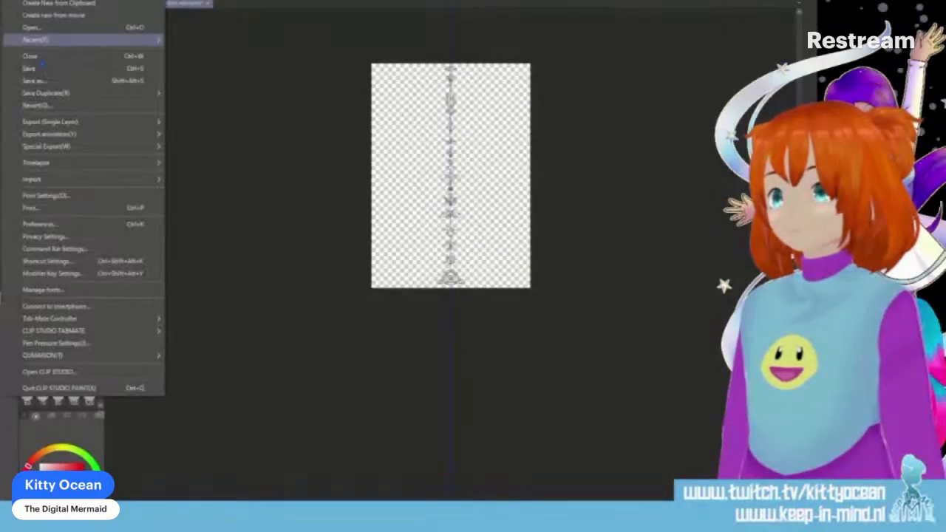
click(49, 81)
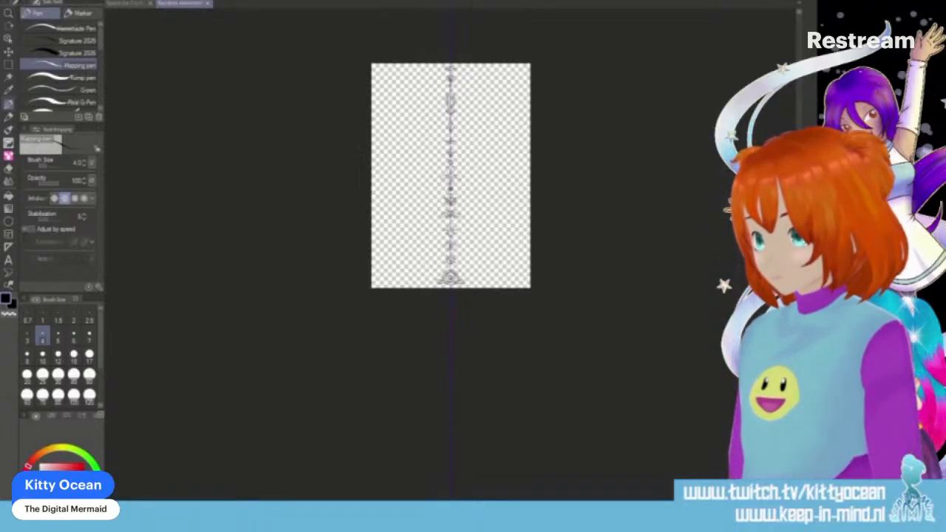
key(Return)
click(425, 186)
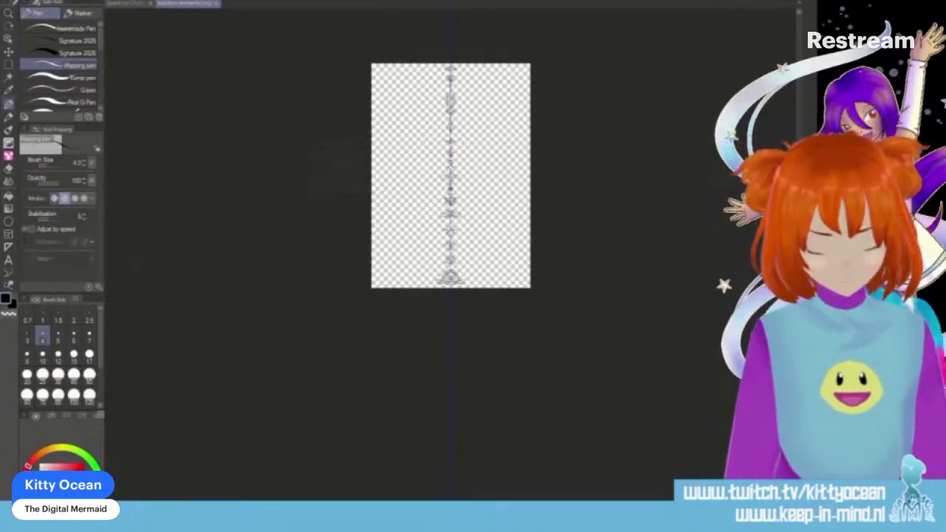
scroll(463, 281, up, 3)
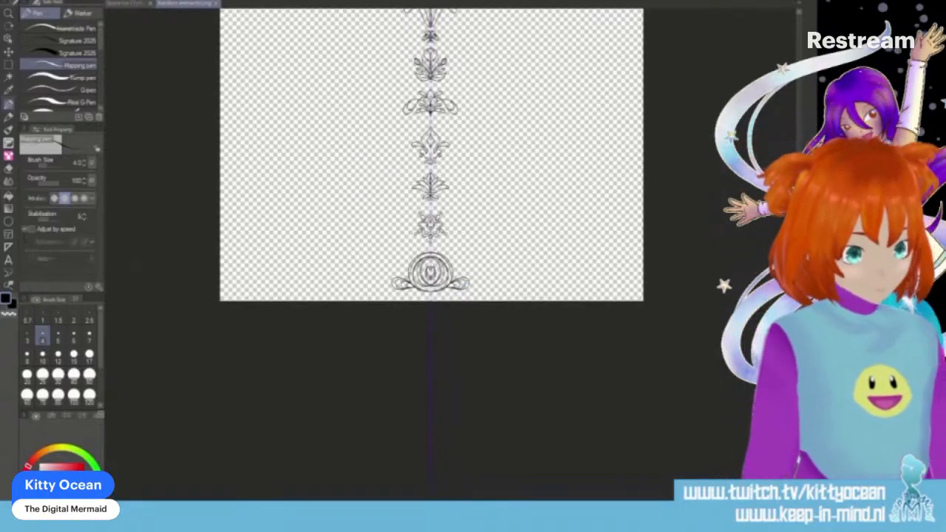
scroll(432, 255, up, 6)
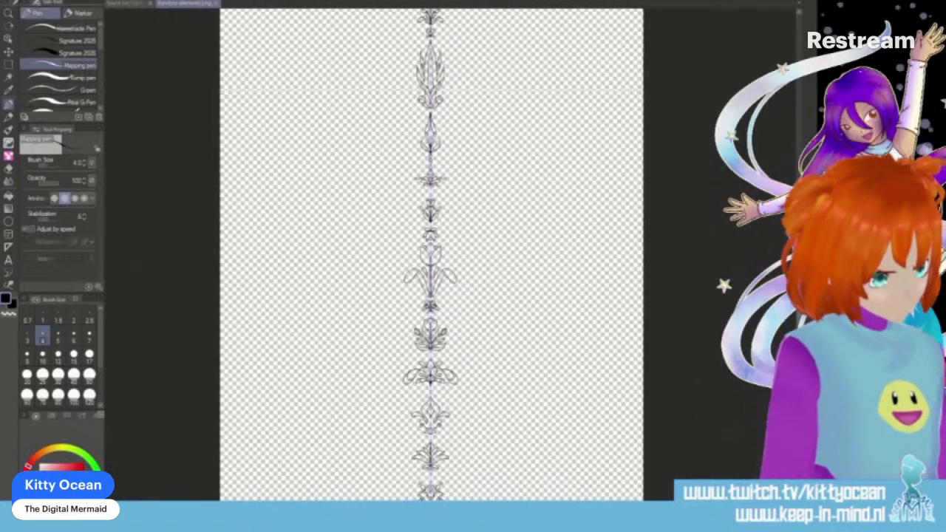
scroll(431, 255, down, 1)
scroll(432, 255, down, 1)
scroll(431, 255, up, 1)
key(ctrl+z)
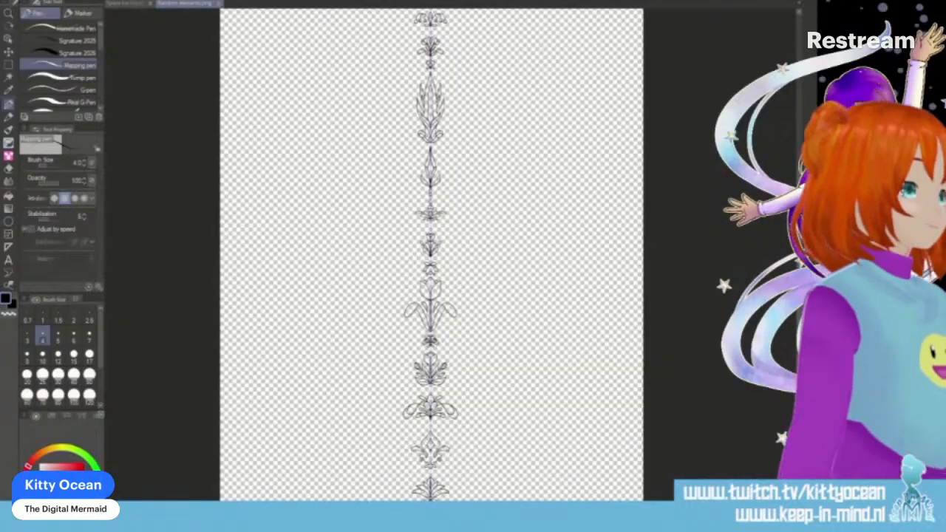